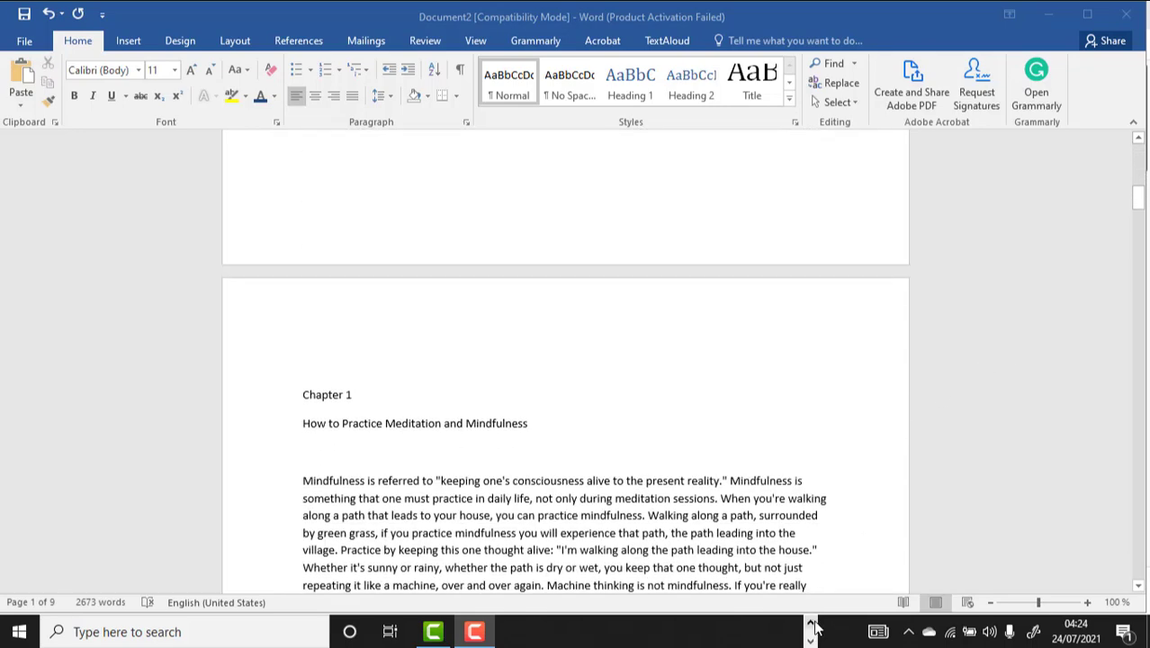
Switch to the Ja'afars Hustle YouTube channel in Chrome and browse its uploaded videos
mouse_move(531, 630)
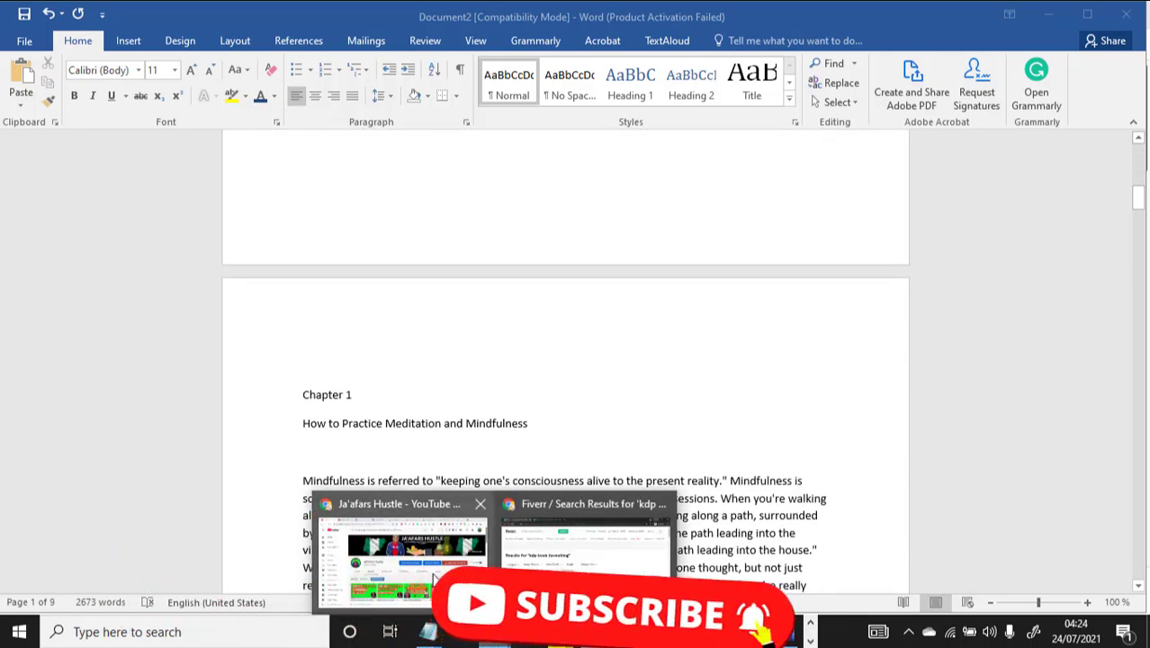
left_click(378, 558)
scroll(747, 434, "down", 1)
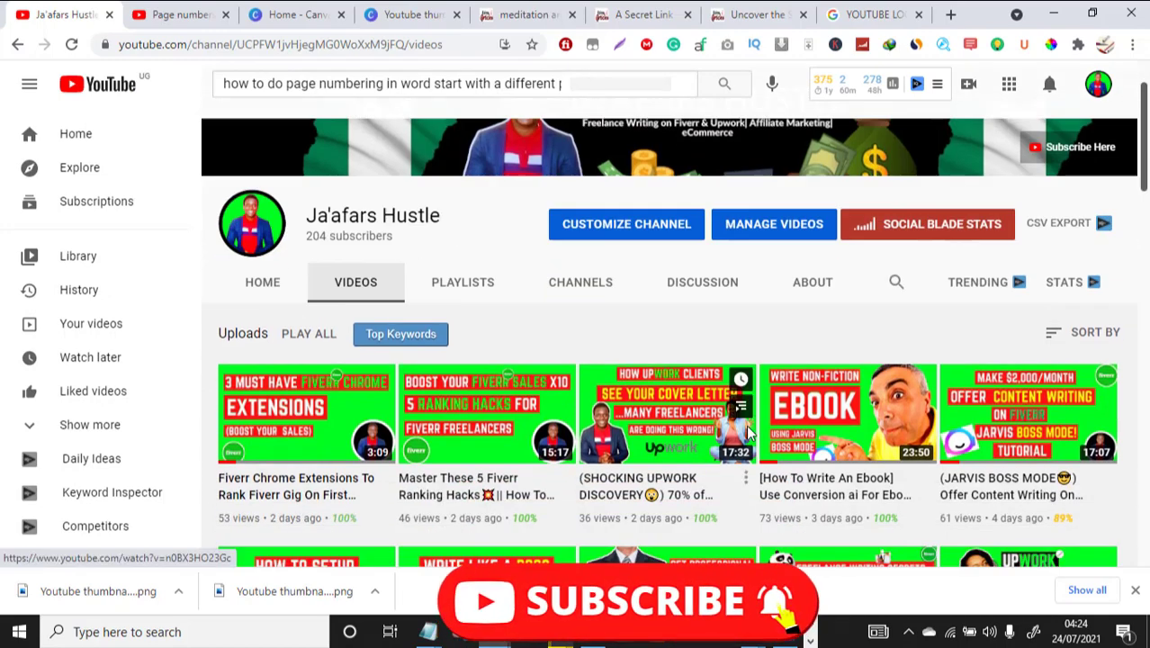
scroll(749, 434, "down", 3)
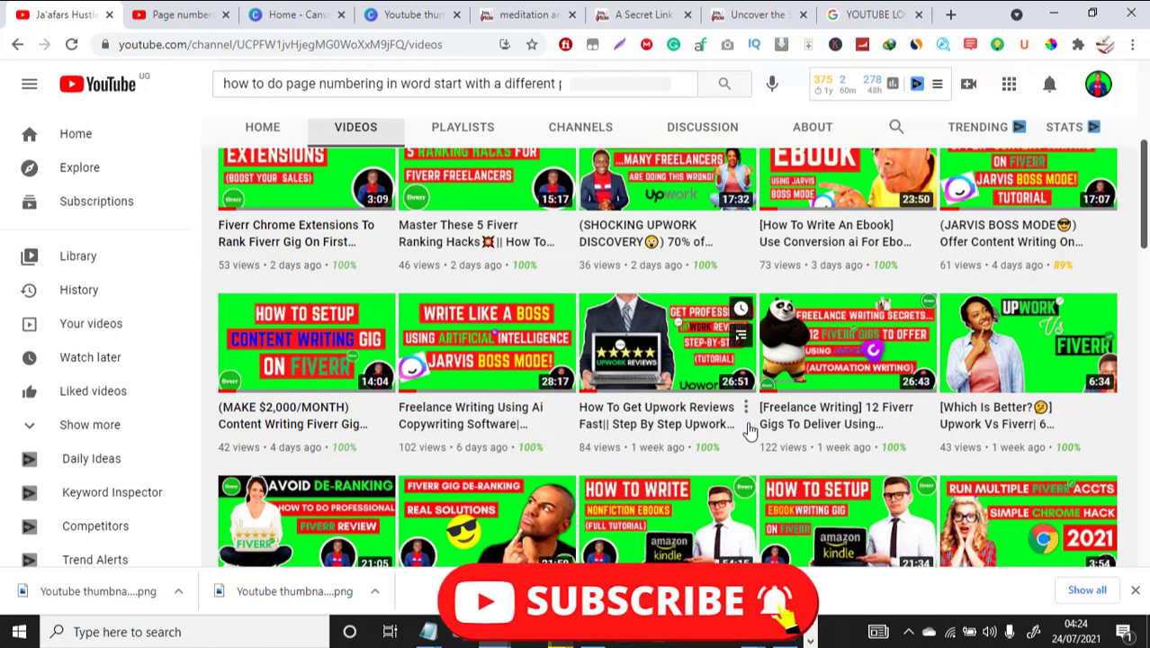
scroll(751, 434, "down", 1)
scroll(751, 434, "down", 3)
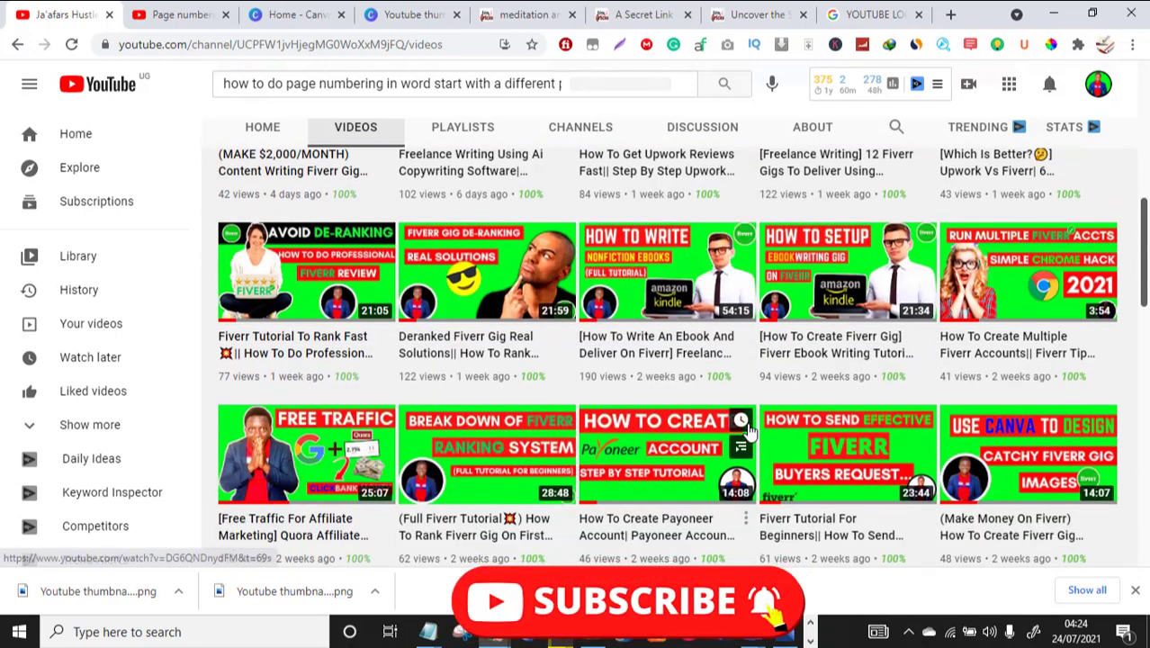
scroll(827, 426, "down", 3)
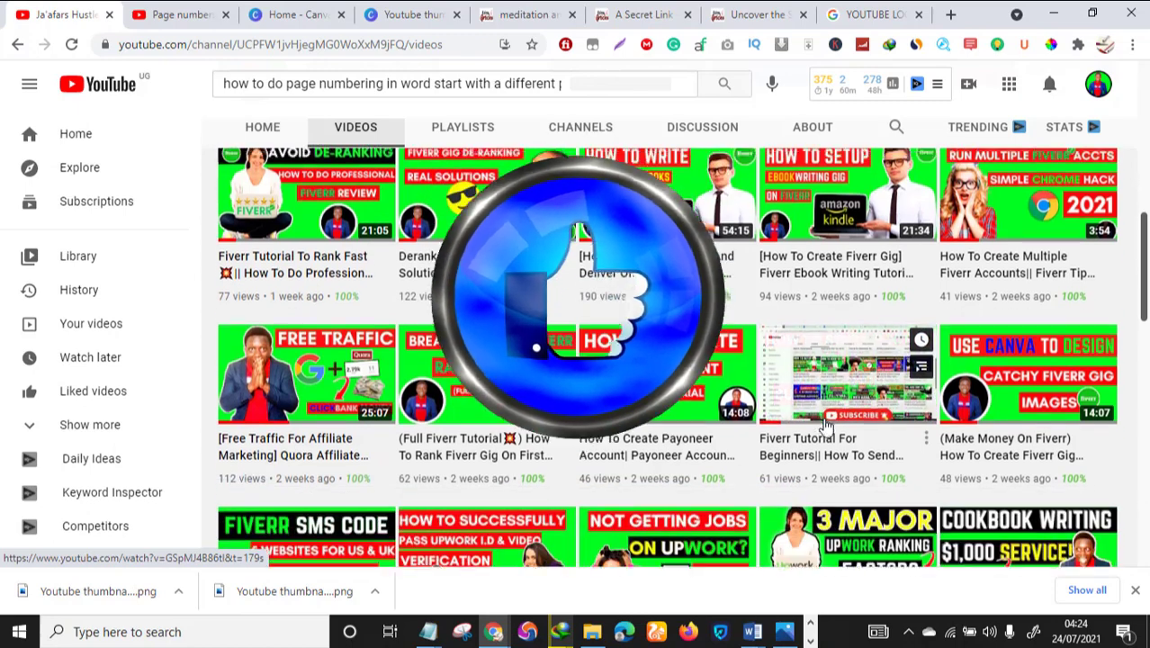
scroll(827, 427, "down", 1)
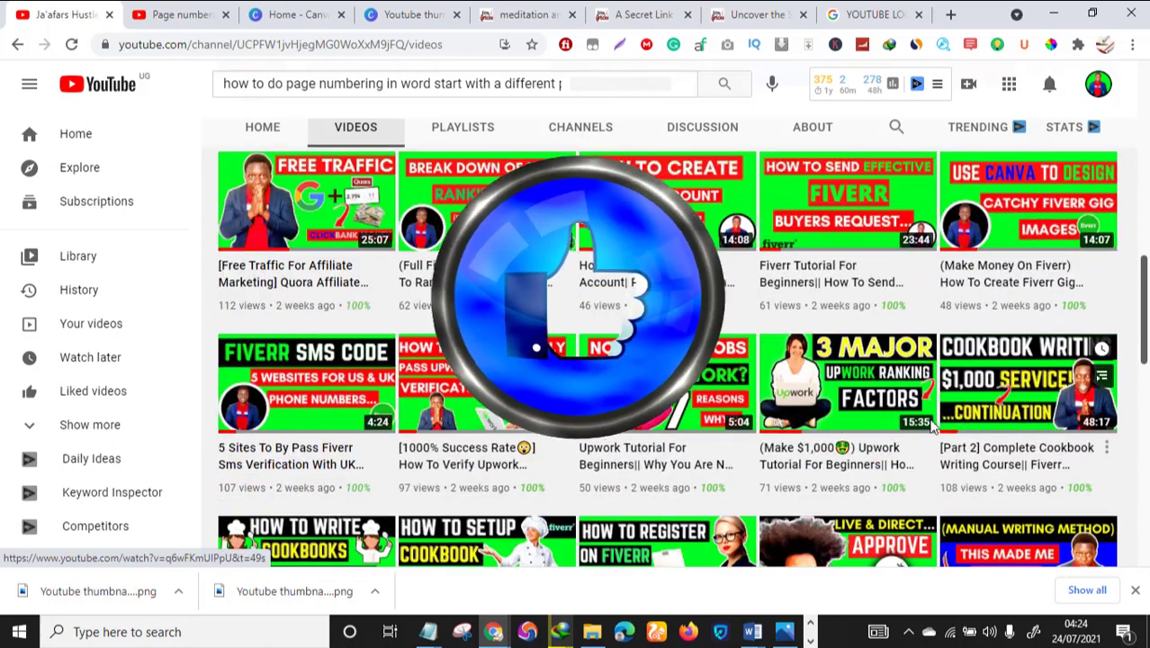
scroll(872, 424, "down", 2)
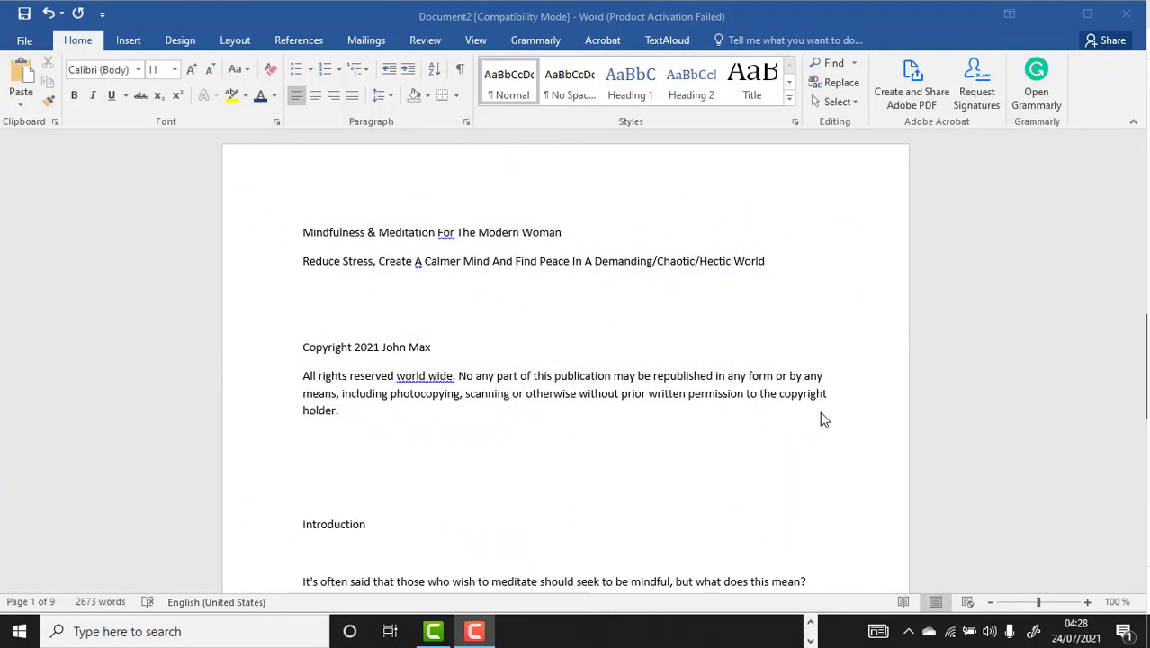
Look through the unformatted Word manuscript from the title and copyright text to the Chapter 1 content
scroll(819, 418, "down", 2)
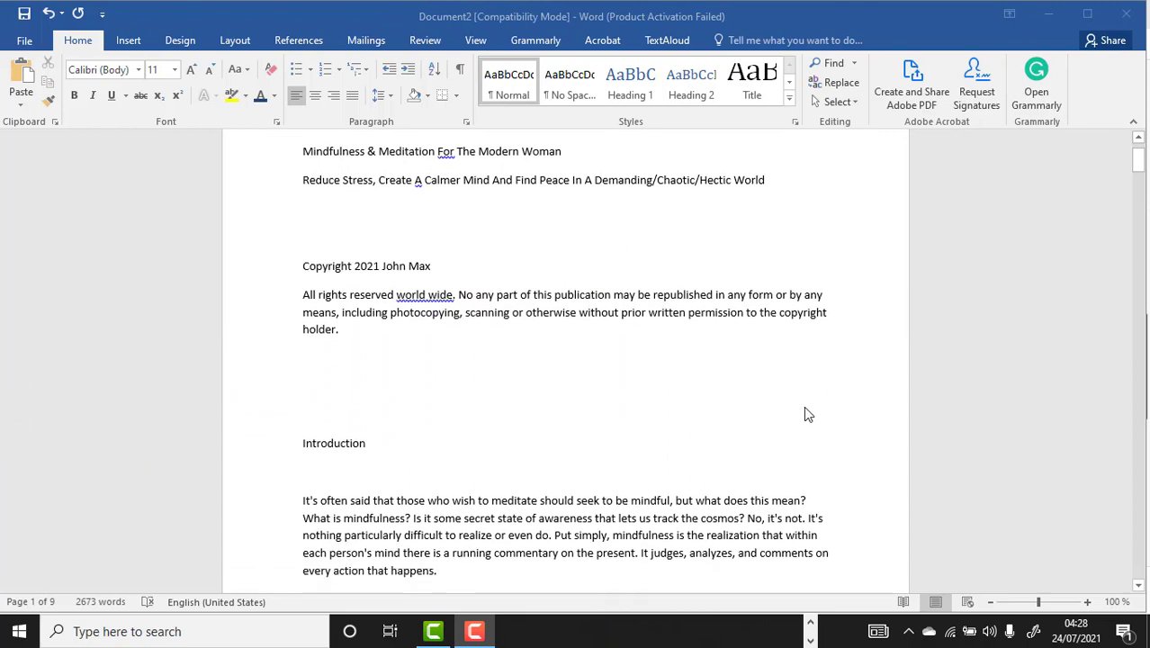
scroll(946, 410, "down", 2)
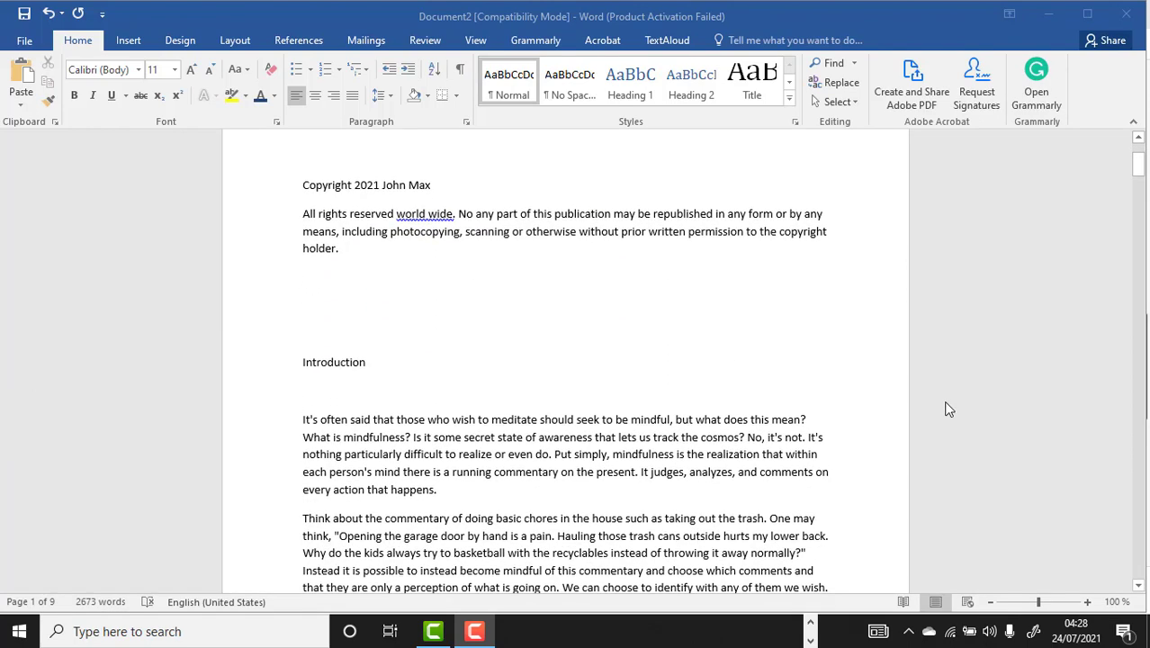
scroll(914, 421, "down", 6)
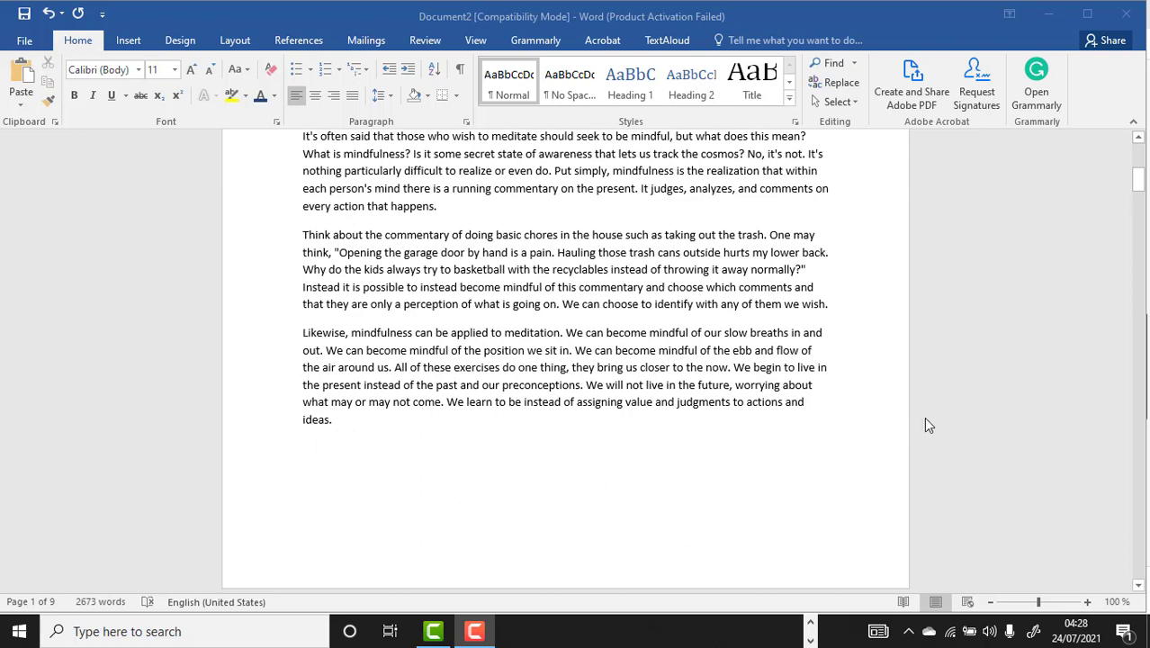
scroll(900, 421, "down", 8)
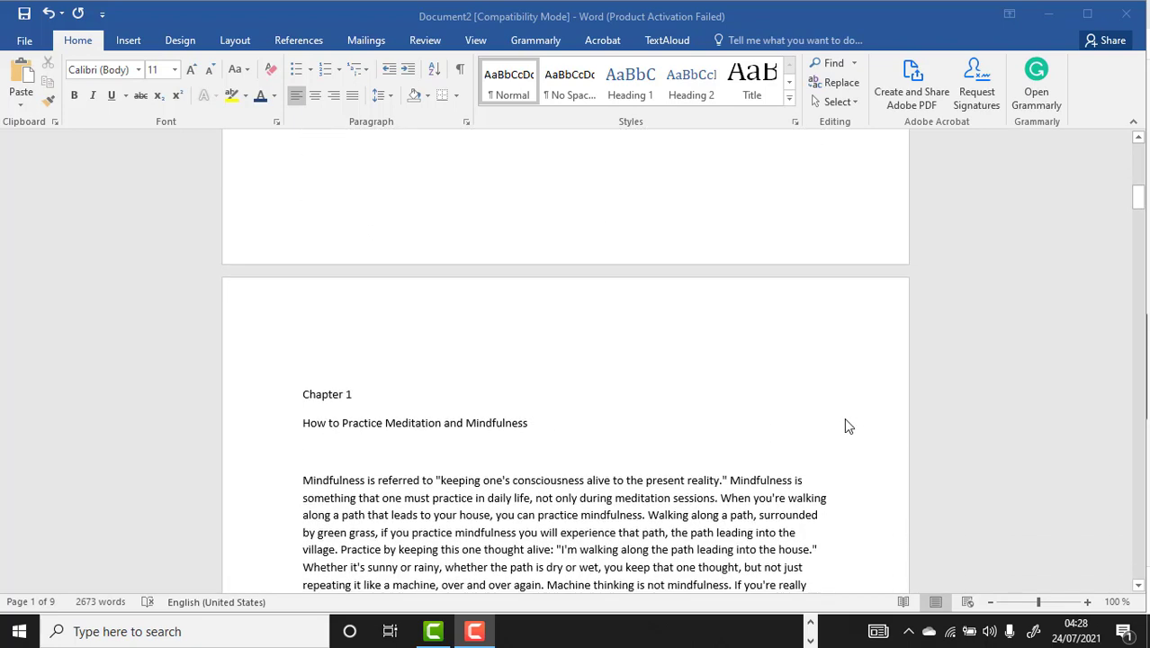
scroll(846, 427, "down", 3)
Switch to the Fiverr window in Chrome and examine the "kdp book formatting" gigs, comparing their starting prices and reviews
left_click(810, 641)
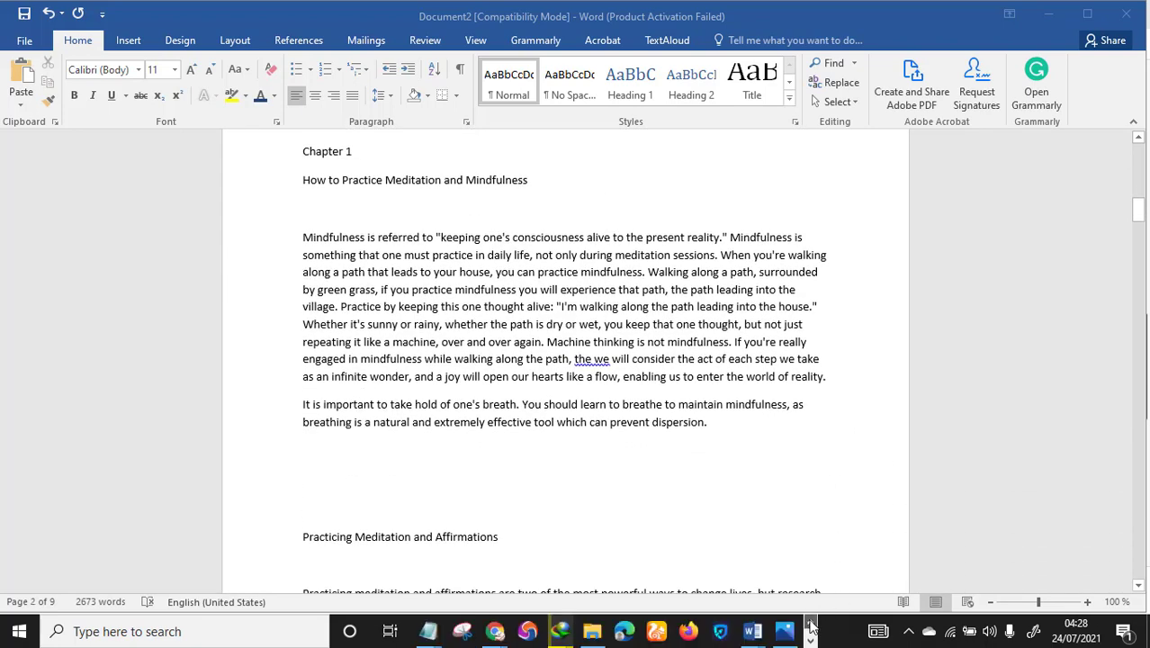
mouse_move(493, 638)
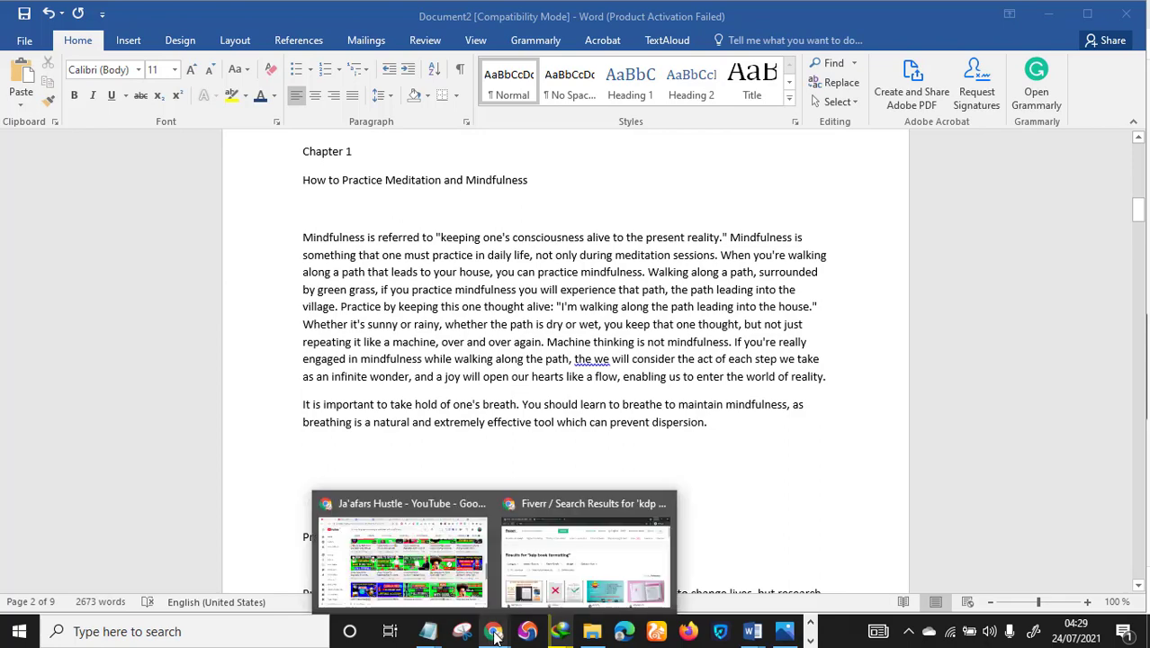
left_click(585, 551)
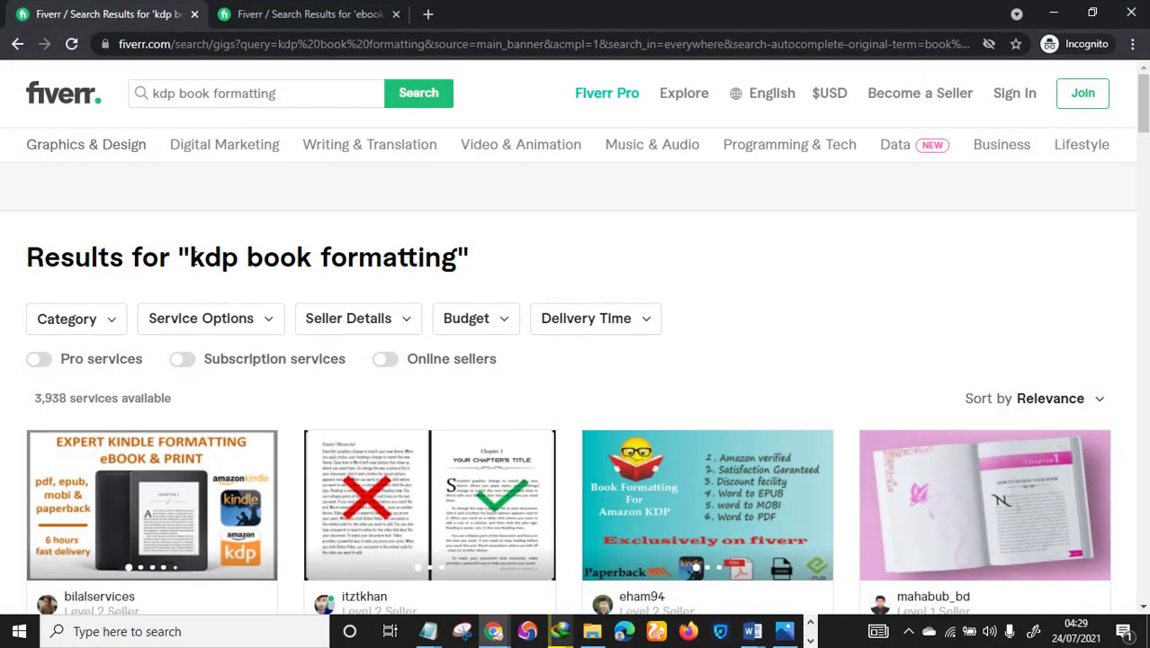
scroll(578, 347, "down", 5)
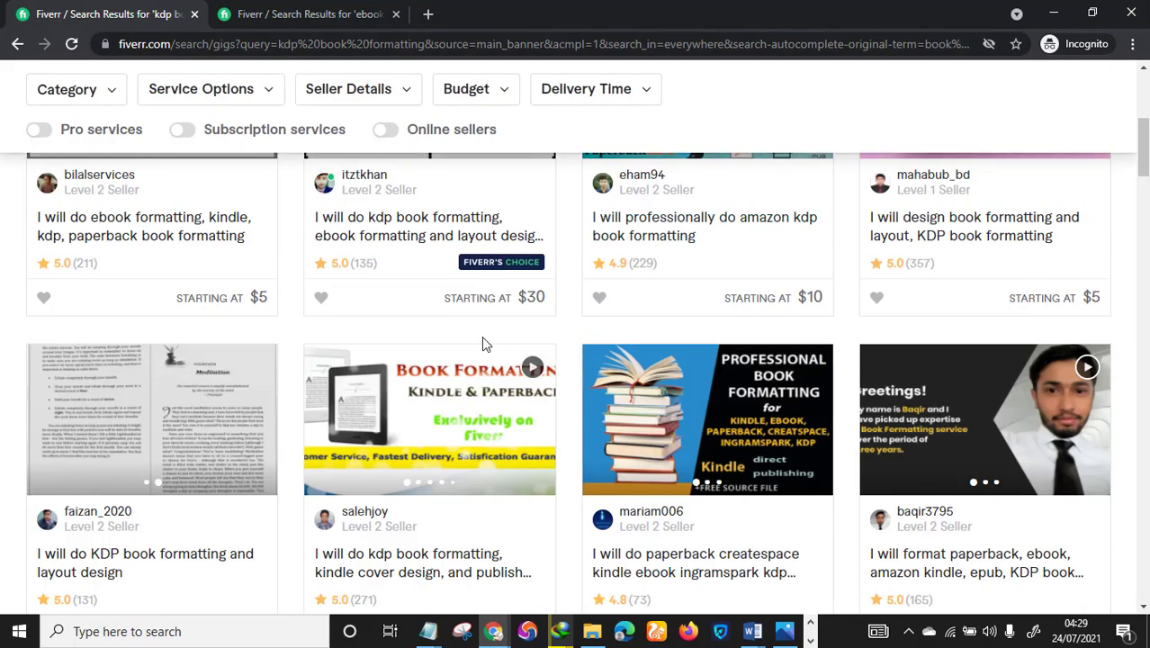
scroll(576, 354, "up", 1)
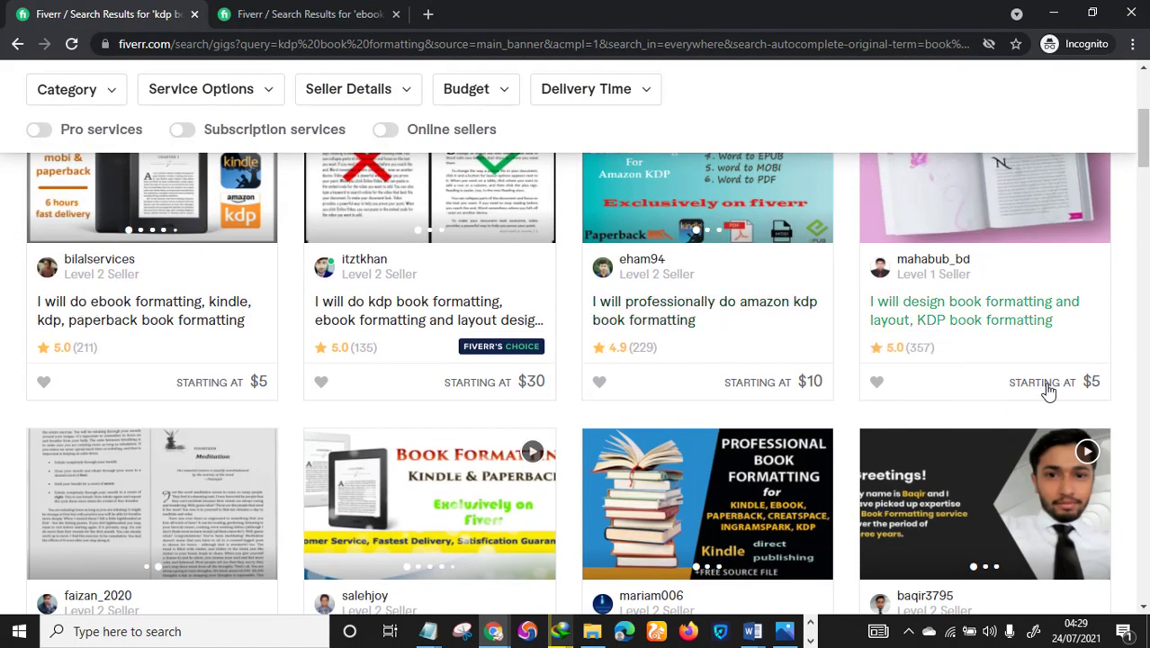
scroll(1089, 389, "up", 2)
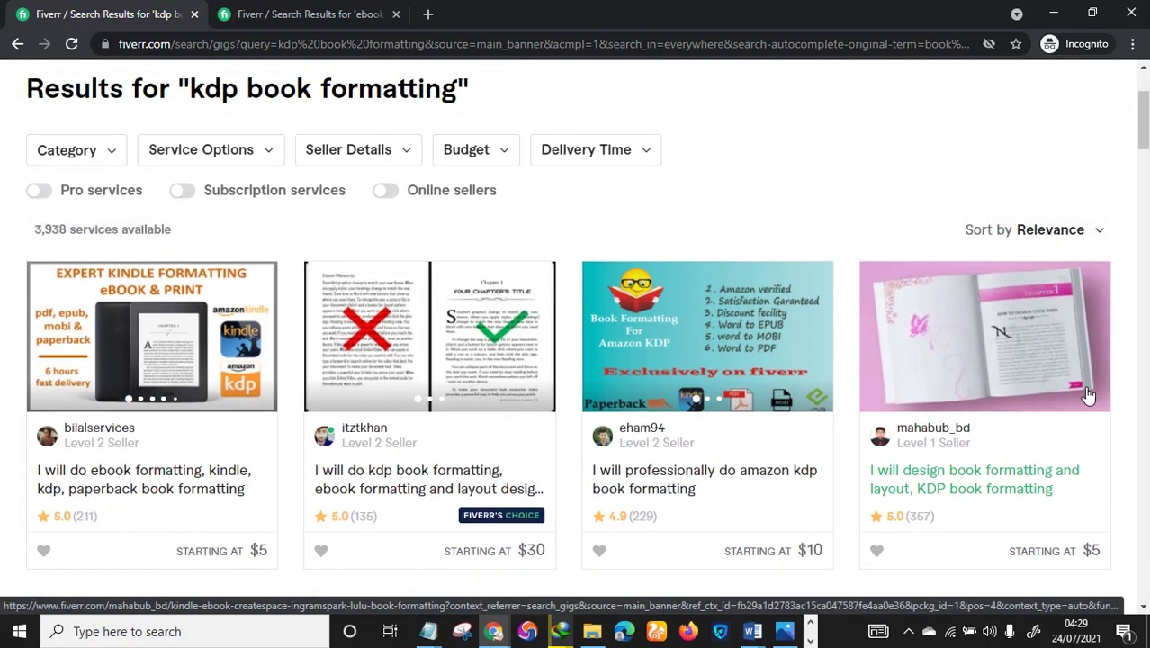
scroll(1089, 391, "down", 1)
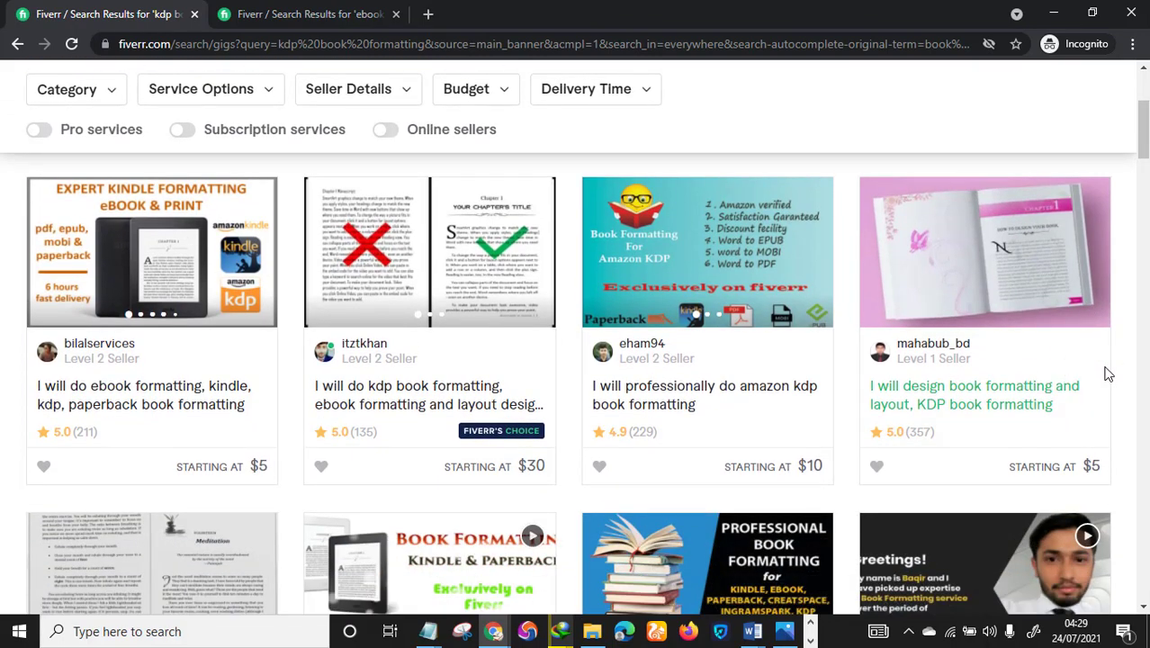
scroll(504, 367, "down", 3)
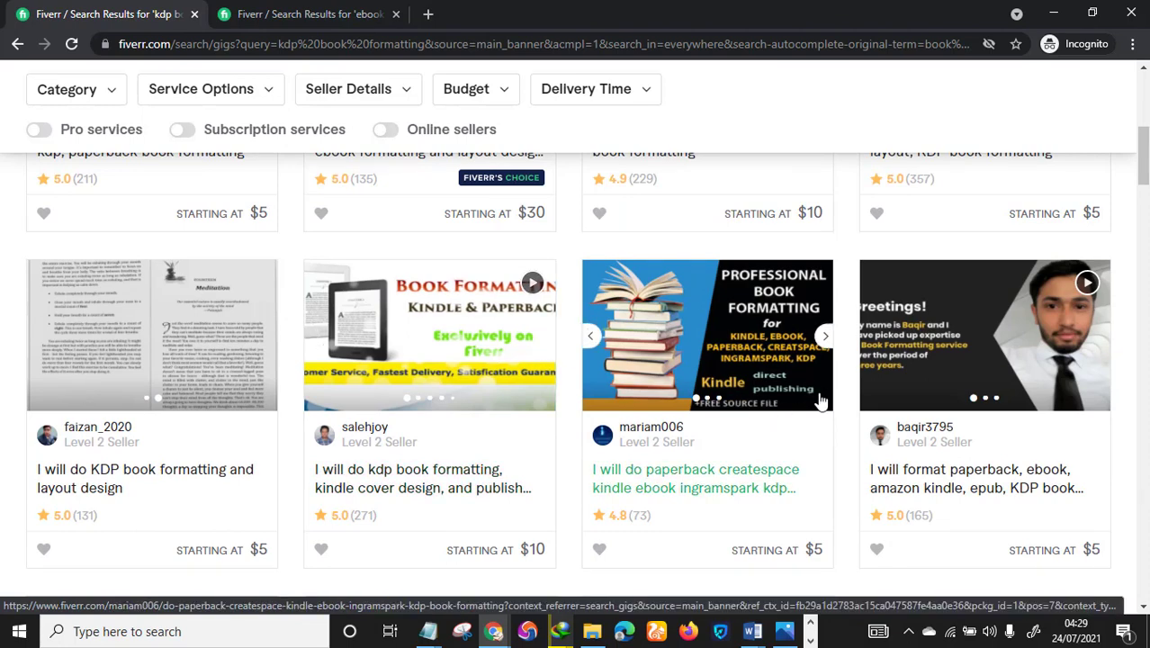
scroll(828, 410, "down", 8)
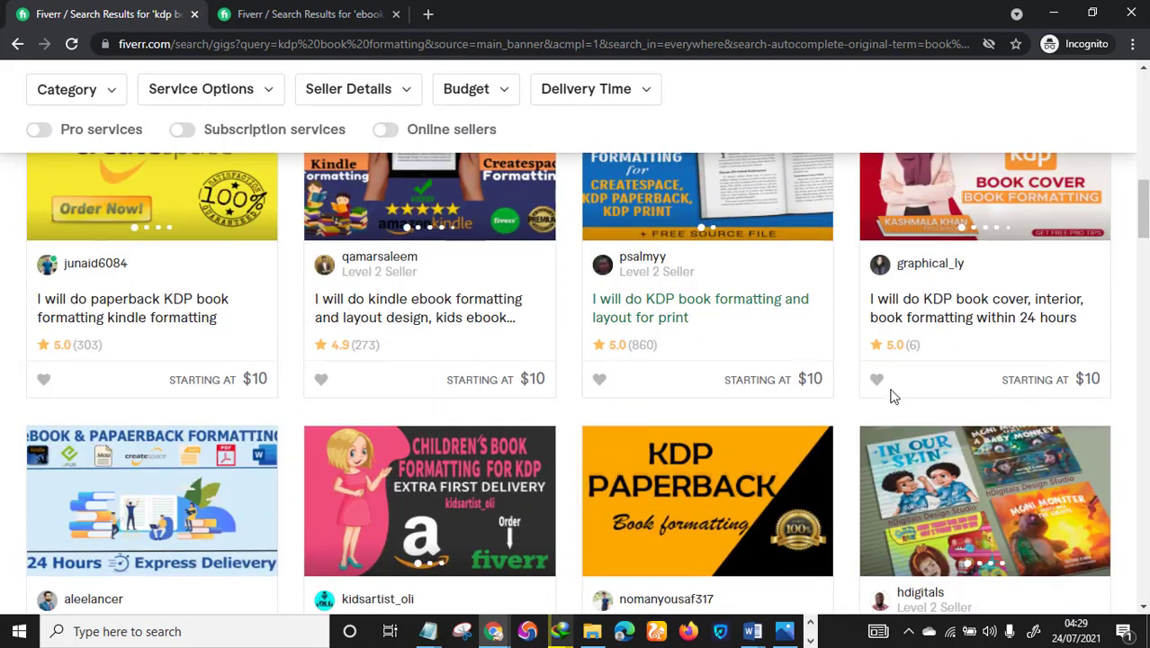
scroll(891, 393, "up", 2)
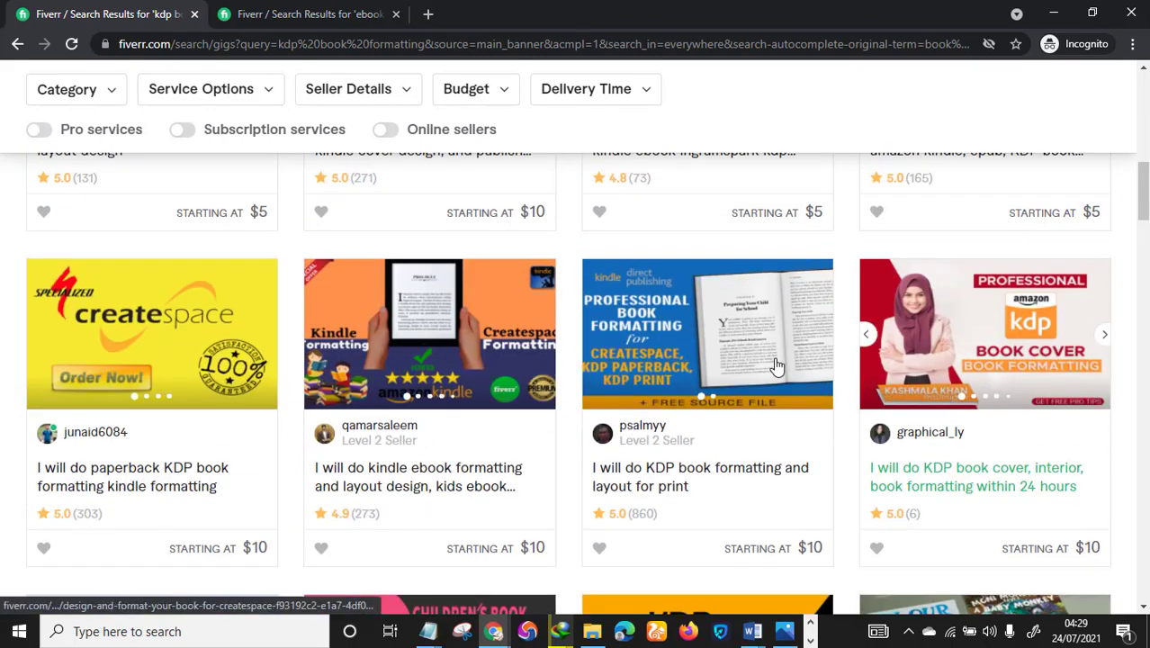
scroll(771, 367, "down", 5)
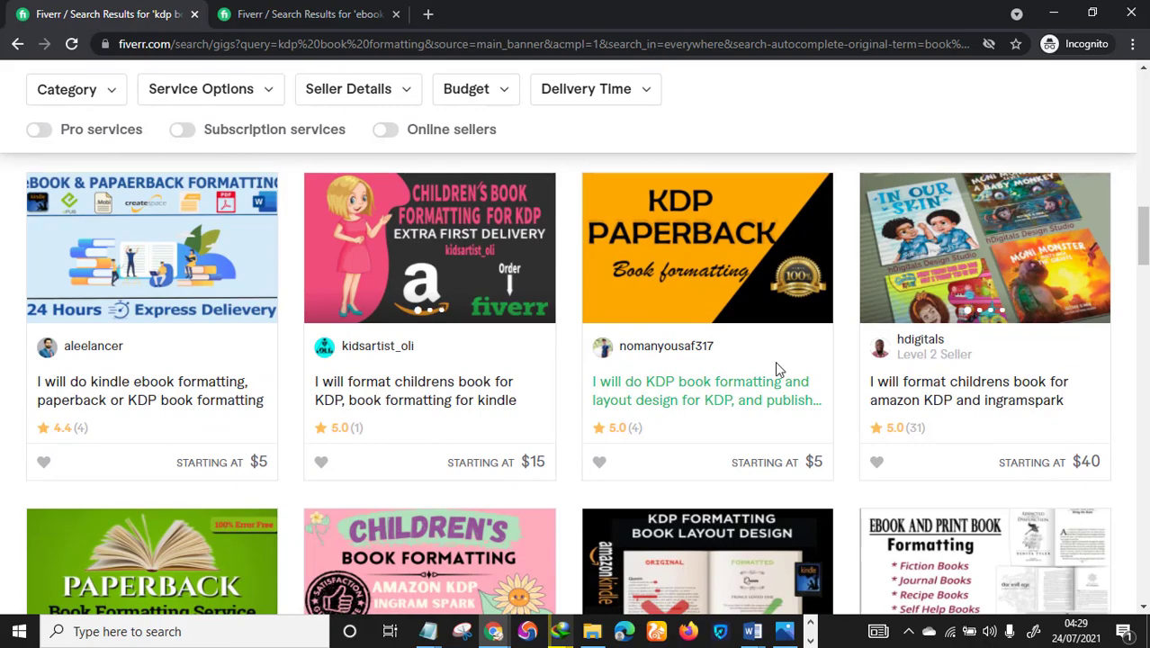
scroll(806, 391, "down", 4)
scroll(486, 224, "up", 4)
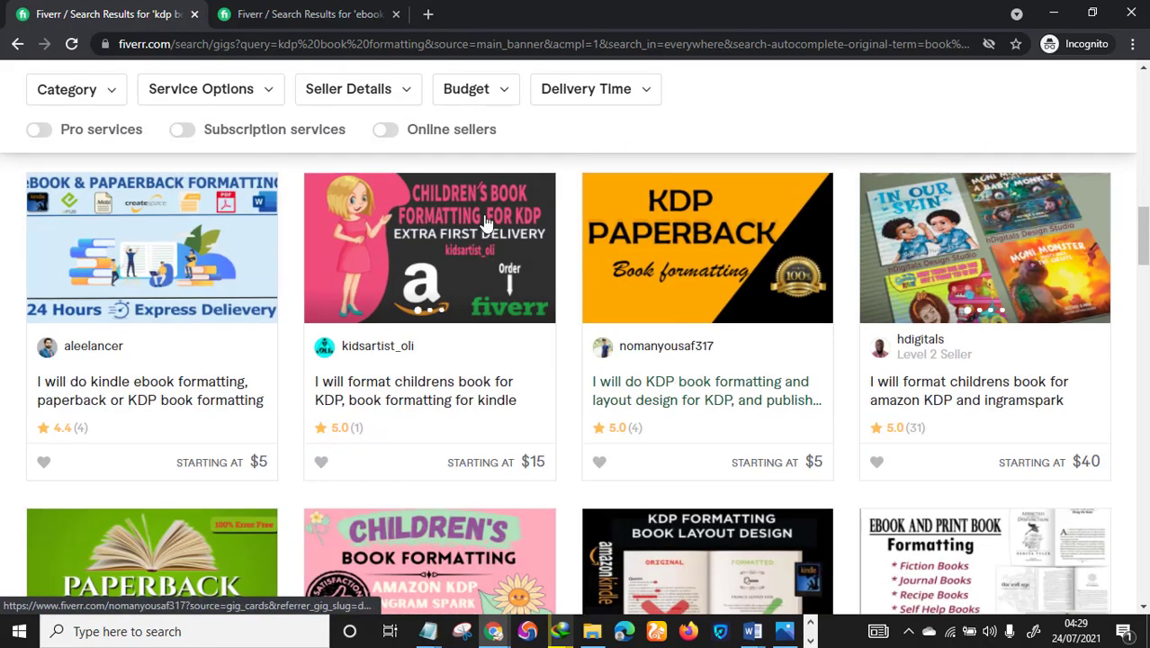
scroll(567, 306, "down", 10)
scroll(590, 298, "up", 2)
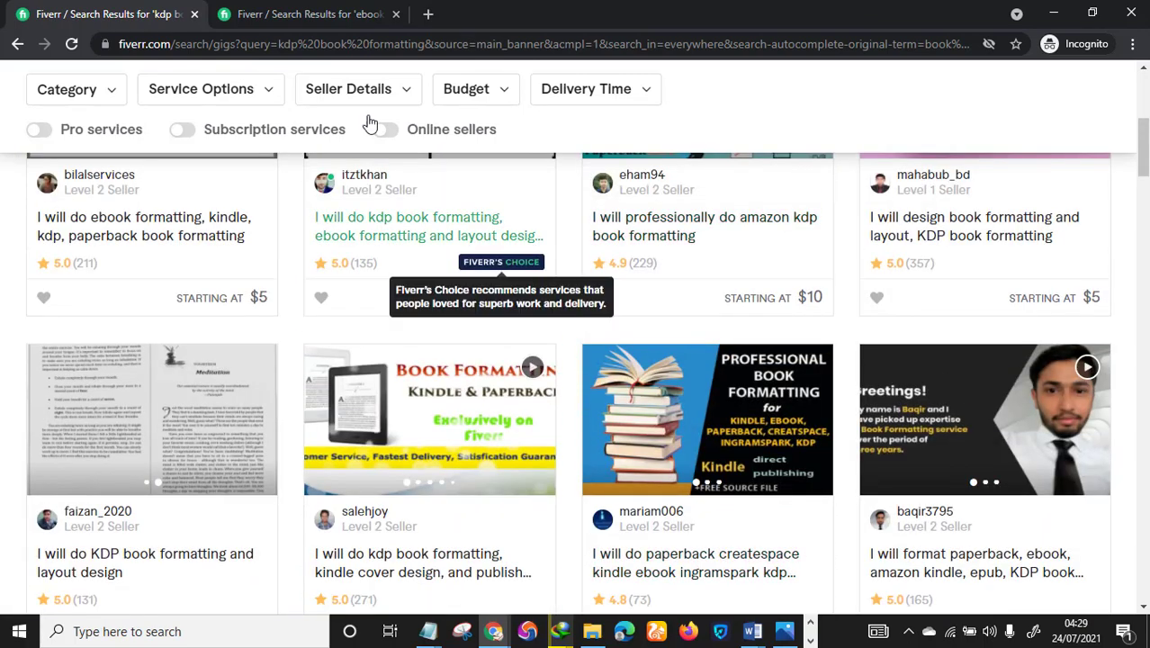
Open the Fiverr results for "ebook writing" and examine the starting prices of the first gigs
left_click(333, 15)
scroll(517, 330, "up", 2)
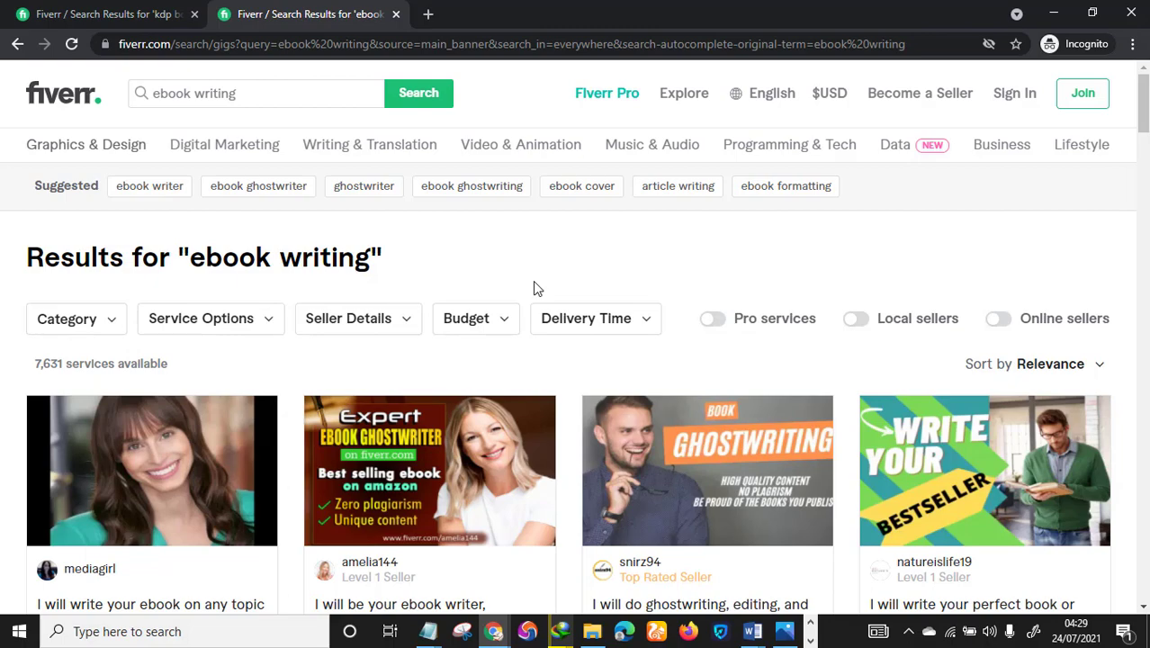
scroll(527, 370, "down", 3)
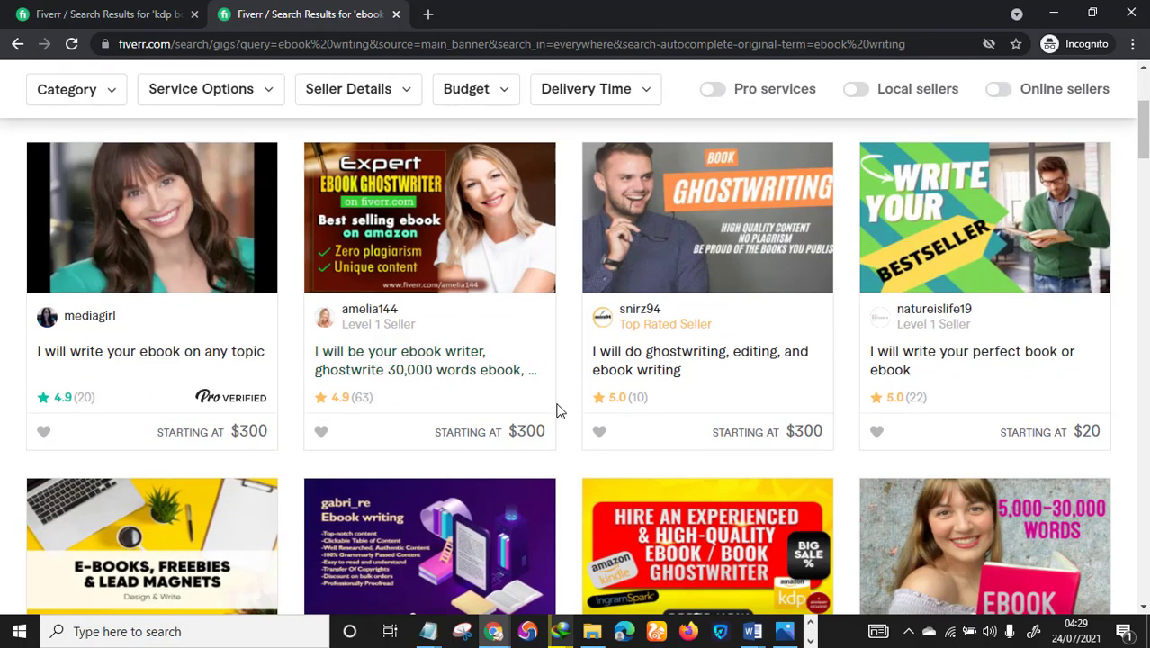
scroll(664, 412, "up", 1)
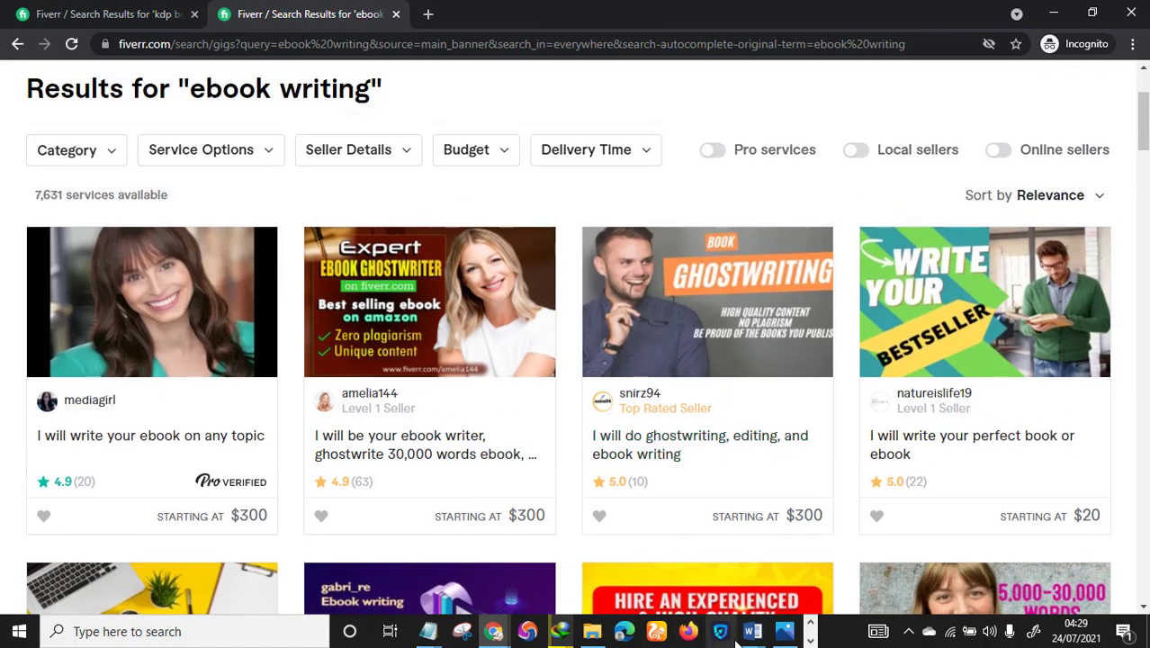
Switch back to the Word manuscript and review its title, copyright, introduction and Chapter 1 layout
left_click(752, 632)
left_click(817, 595)
scroll(707, 317, "up", 10)
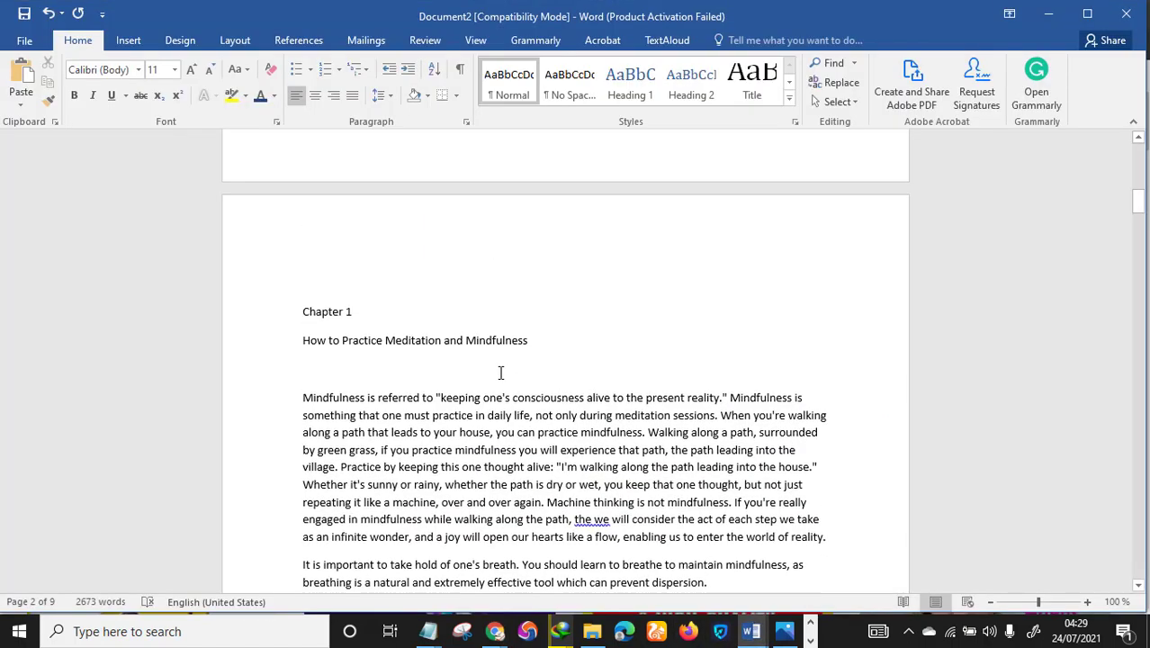
scroll(706, 317, "up", 10)
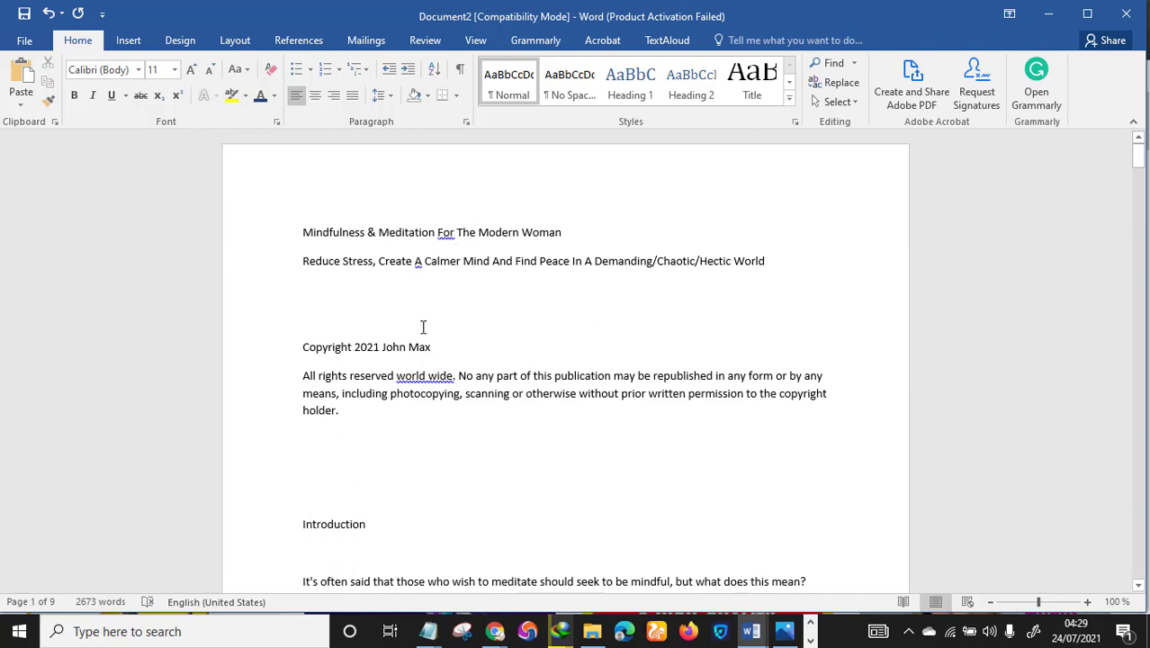
scroll(423, 327, "down", 1)
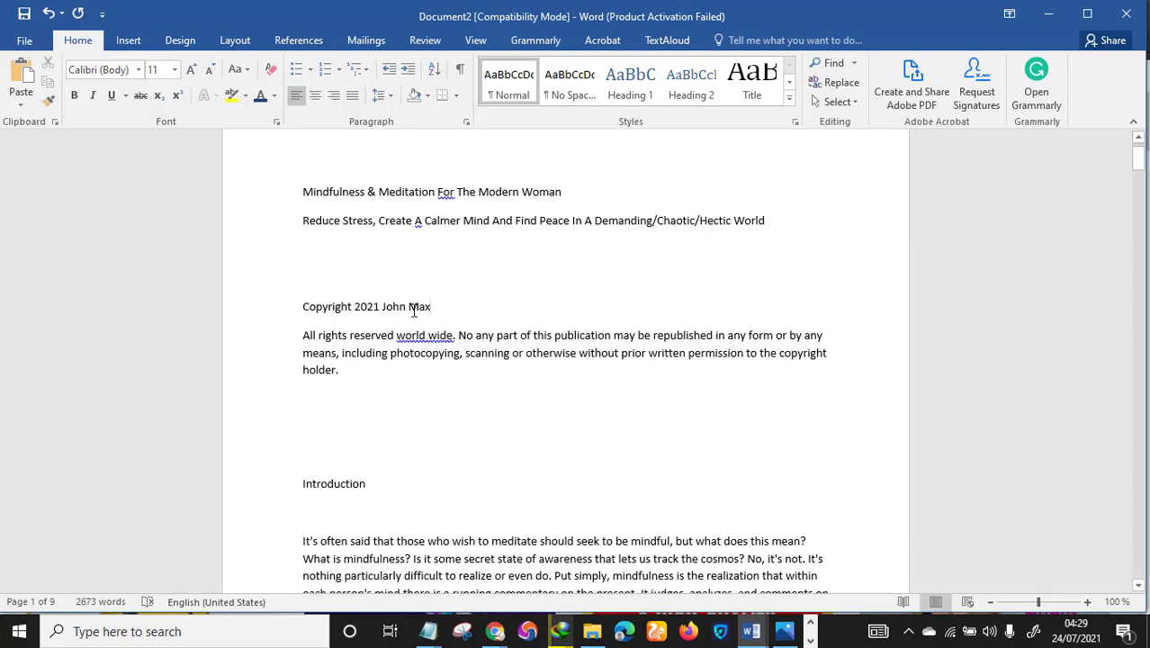
scroll(288, 299, "down", 2)
scroll(400, 276, "down", 6)
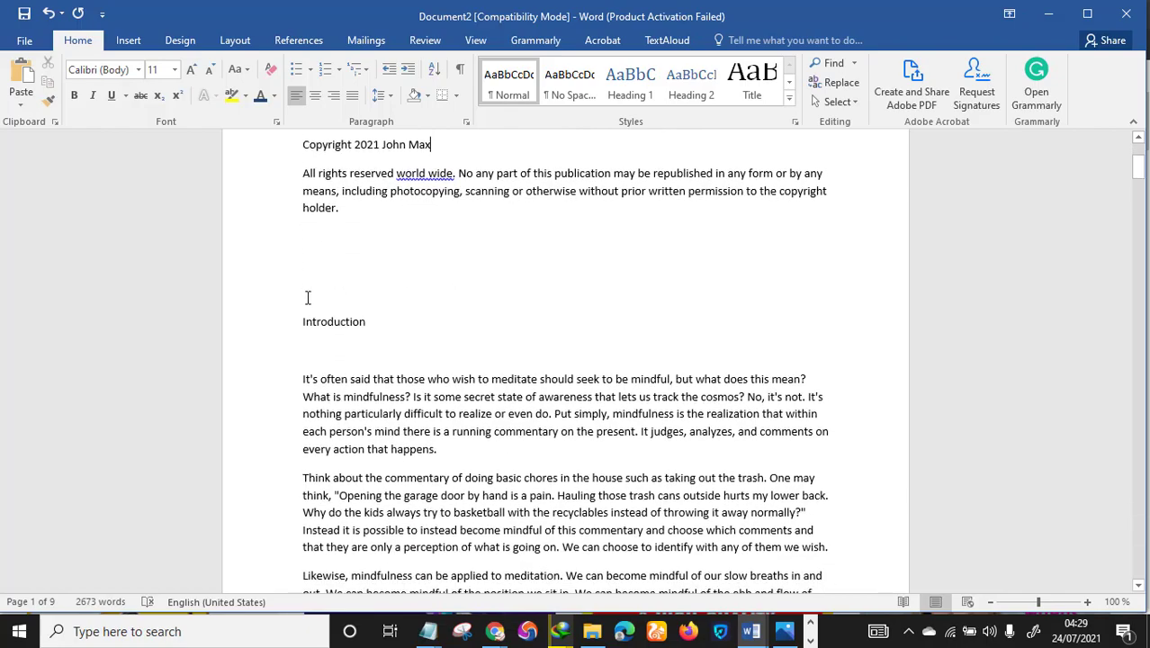
scroll(486, 291, "up", 3)
scroll(422, 307, "down", 8)
scroll(421, 307, "down", 5)
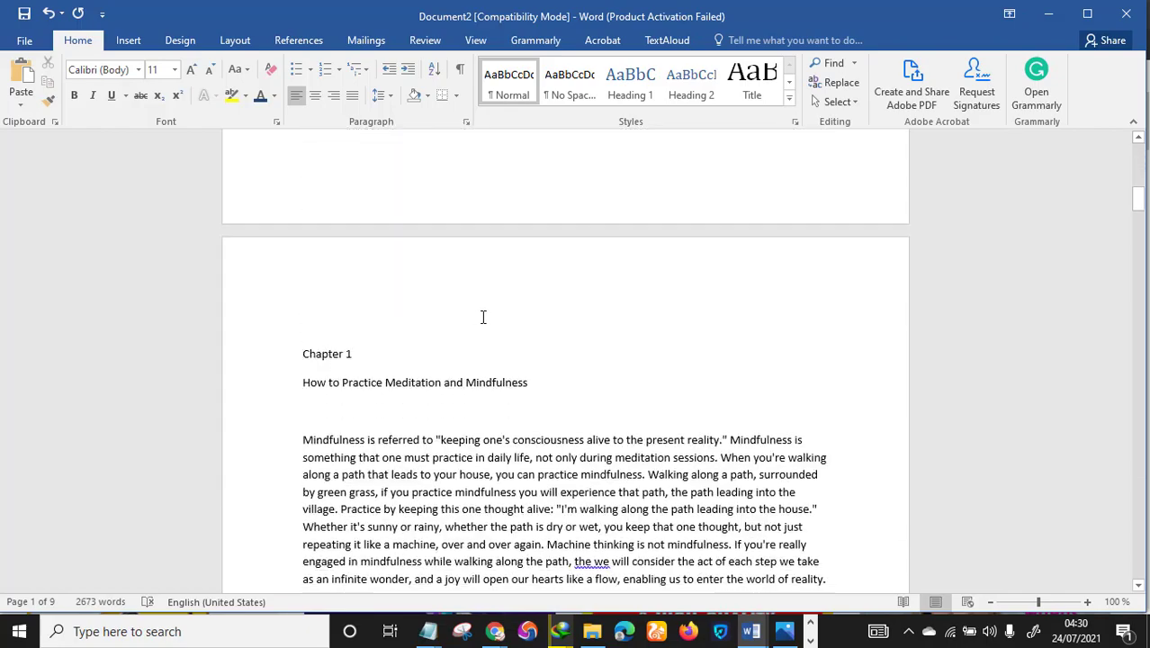
scroll(483, 316, "up", 15)
scroll(551, 311, "up", 3)
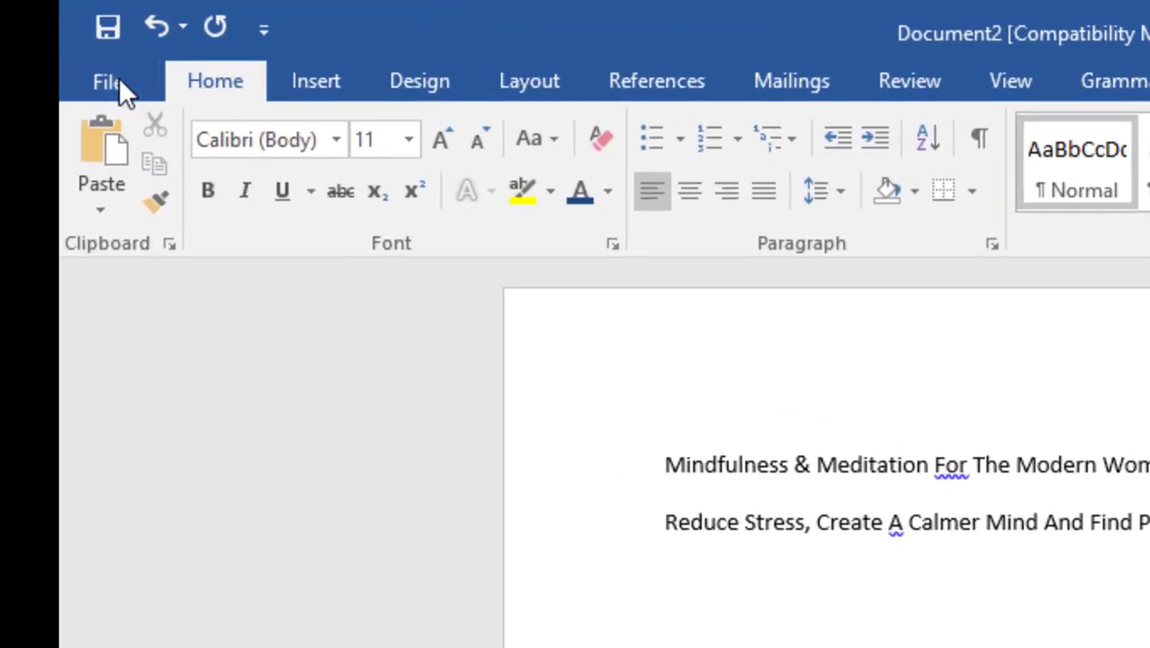
Set Word's advanced display option for measurement units to Inches and apply the options
left_click(29, 41)
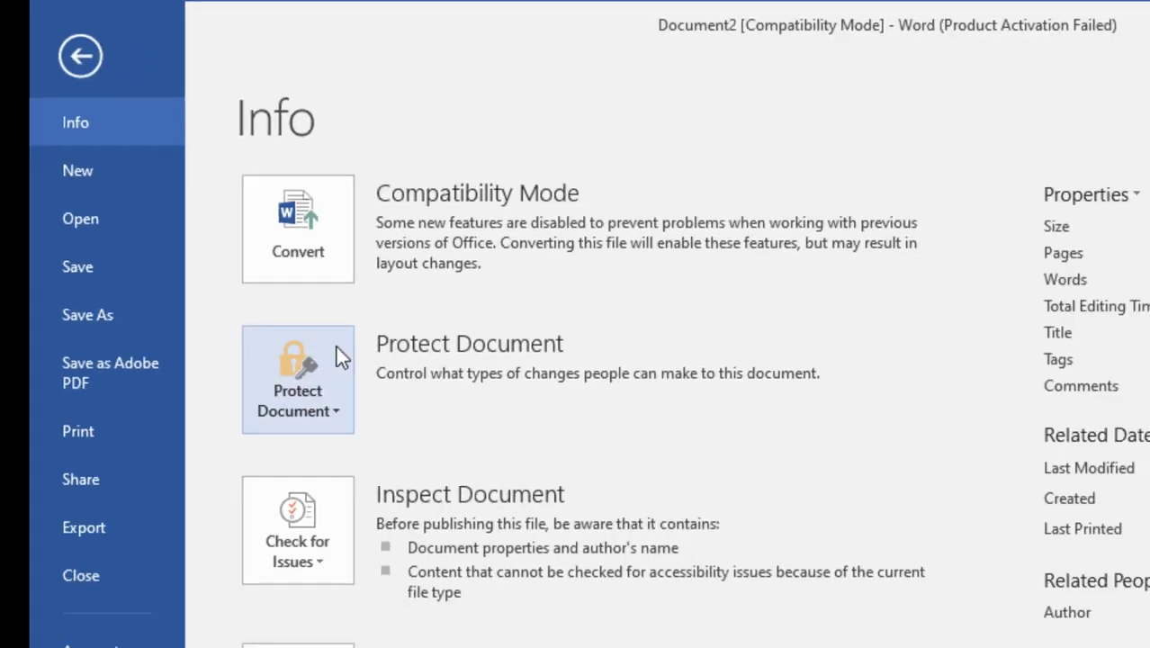
left_click(41, 466)
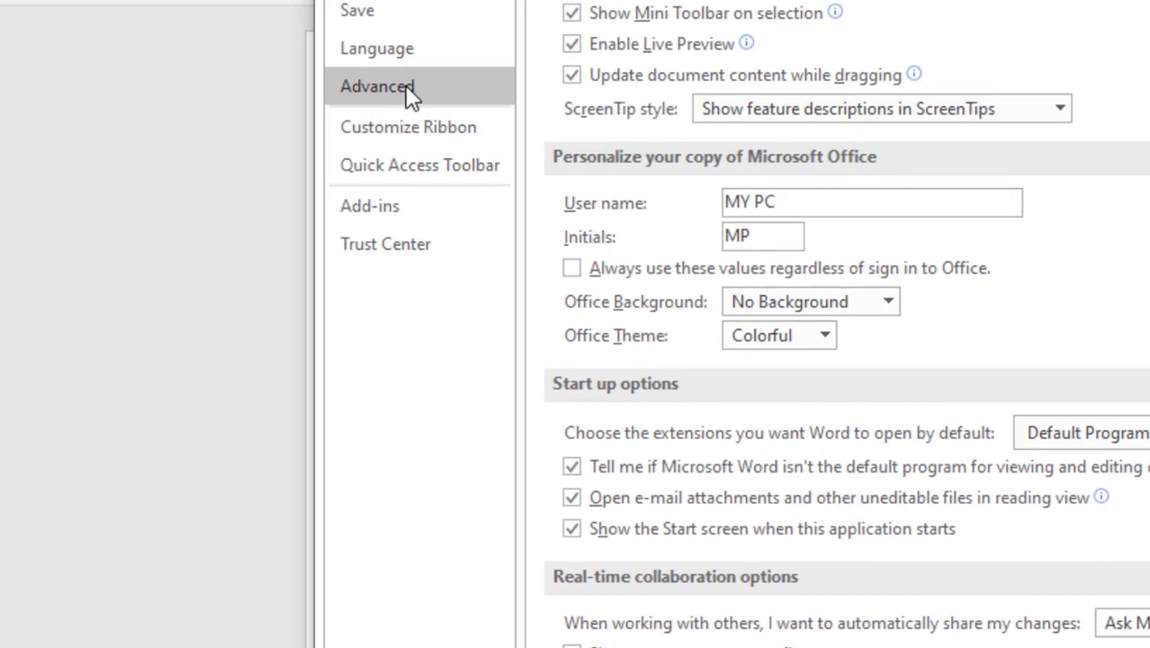
left_click(405, 84)
scroll(1060, 381, "down", 5)
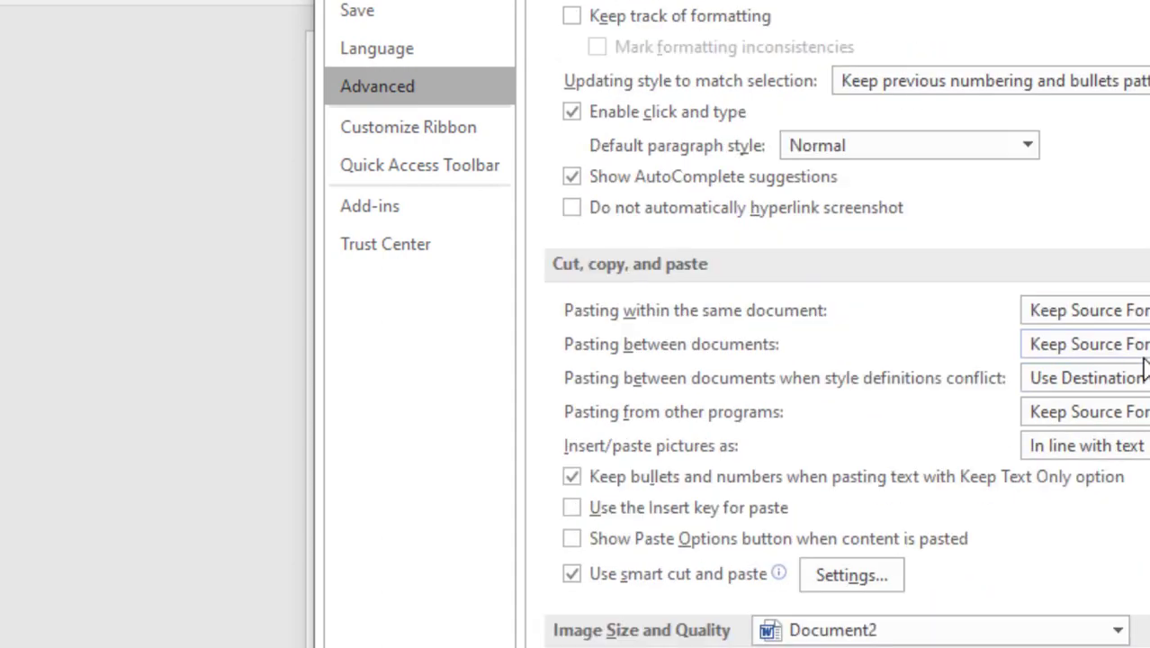
scroll(1145, 369, "down", 12)
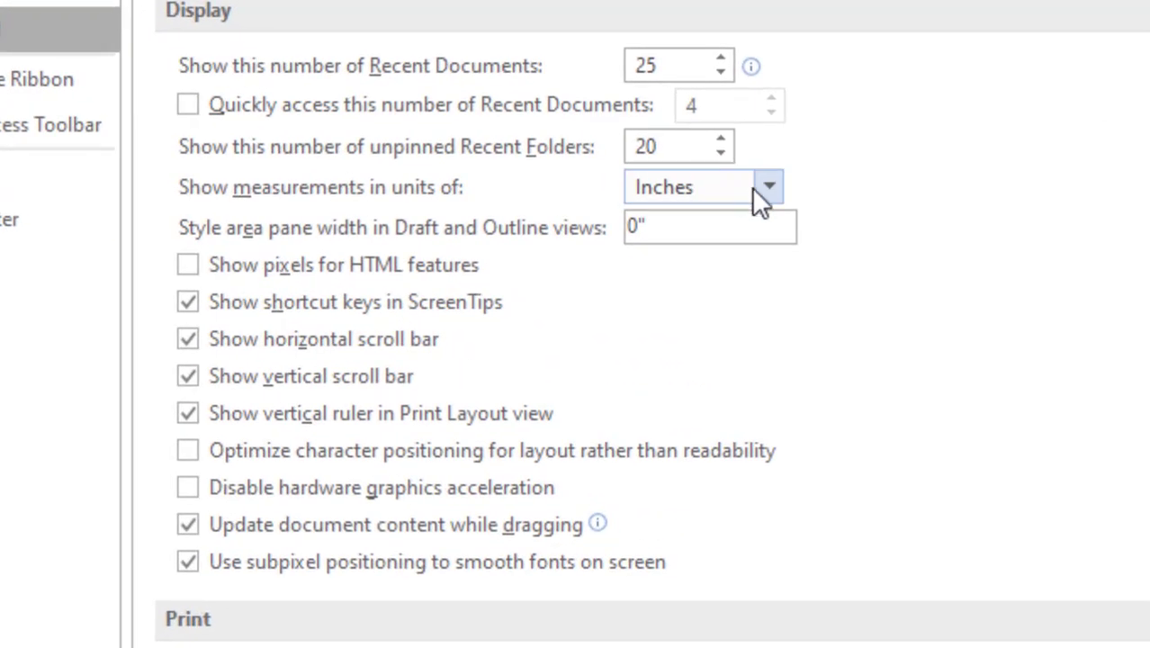
left_click(776, 189)
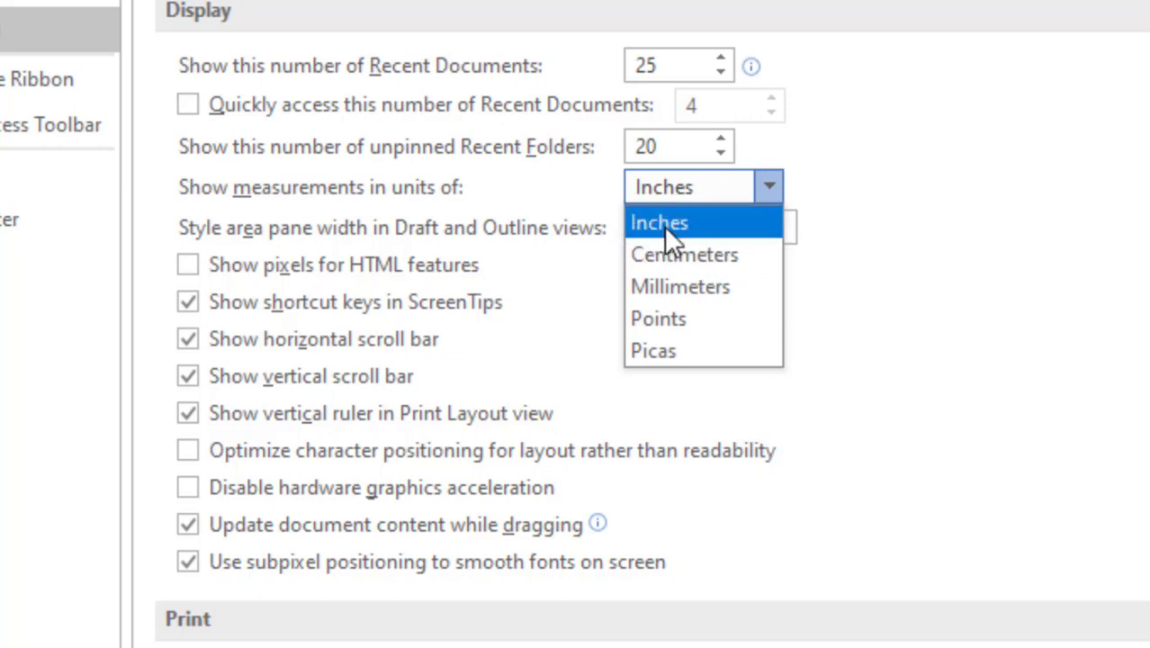
left_click(702, 223)
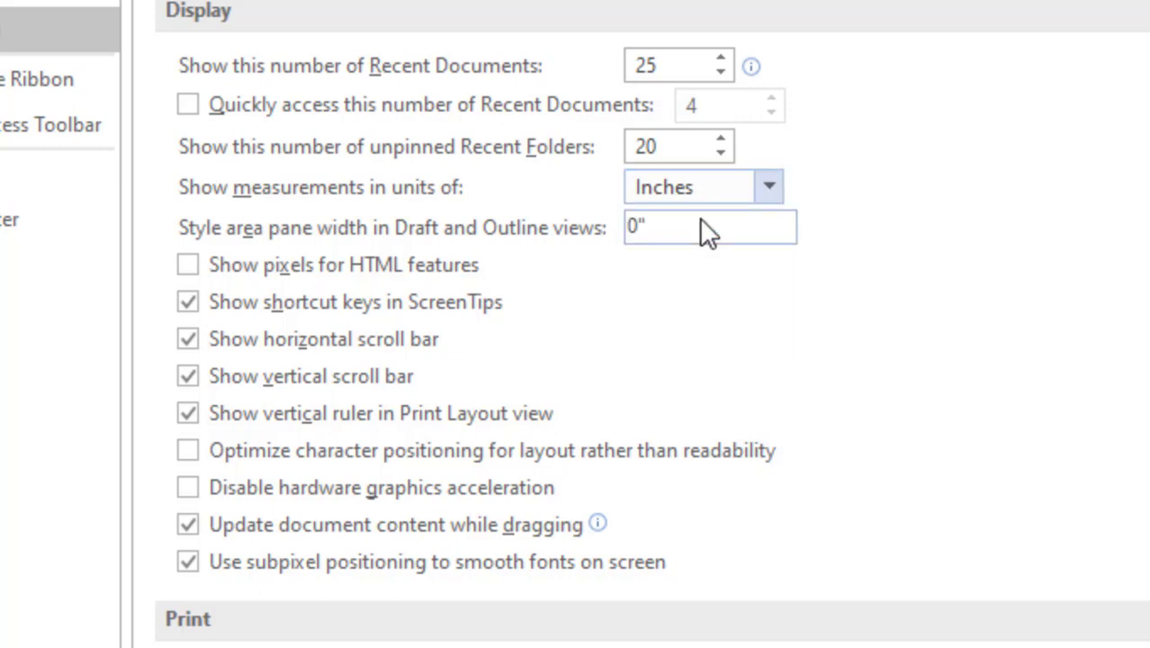
scroll(881, 249, "down", 3)
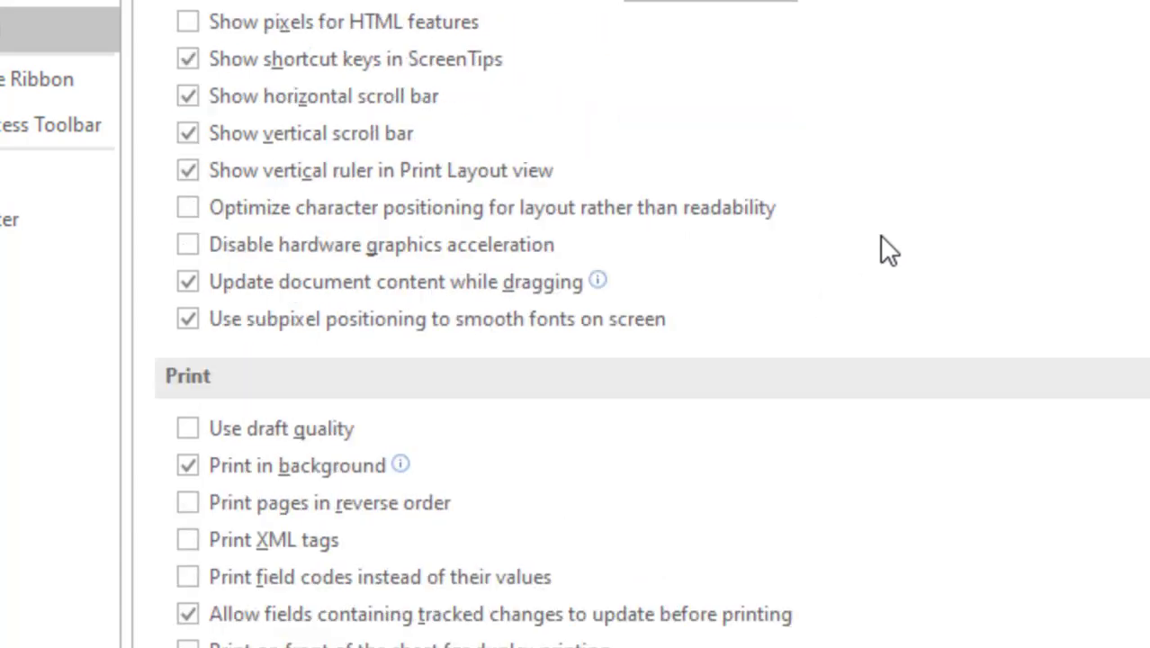
scroll(953, 424, "down", 8)
scroll(910, 396, "down", 3)
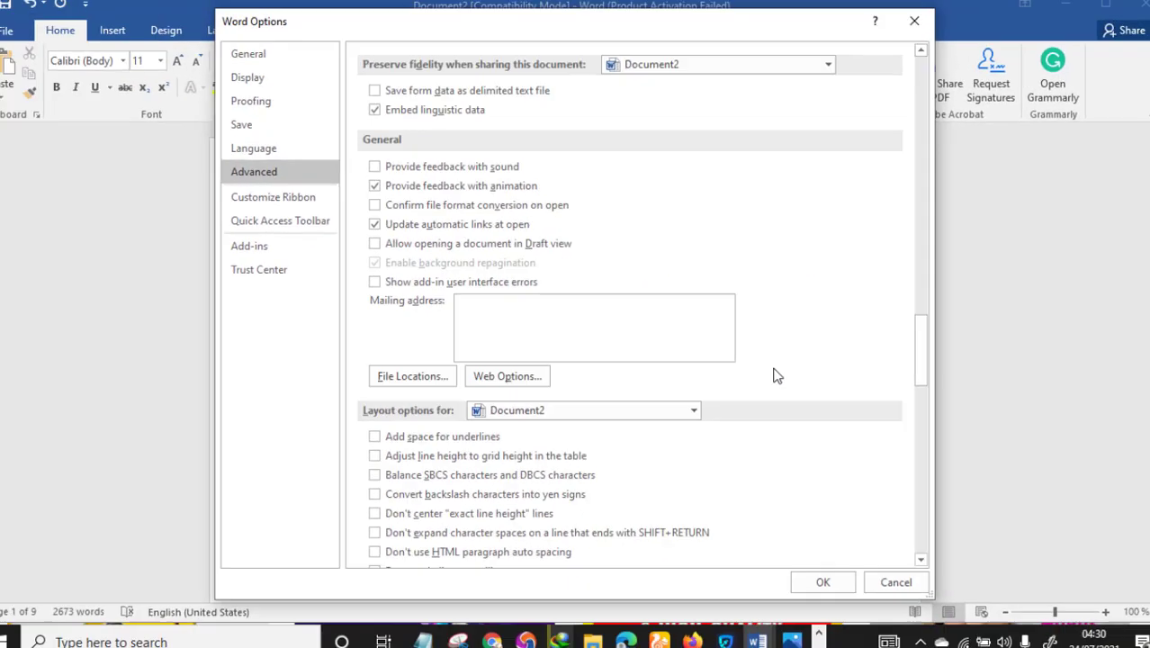
left_click(820, 577)
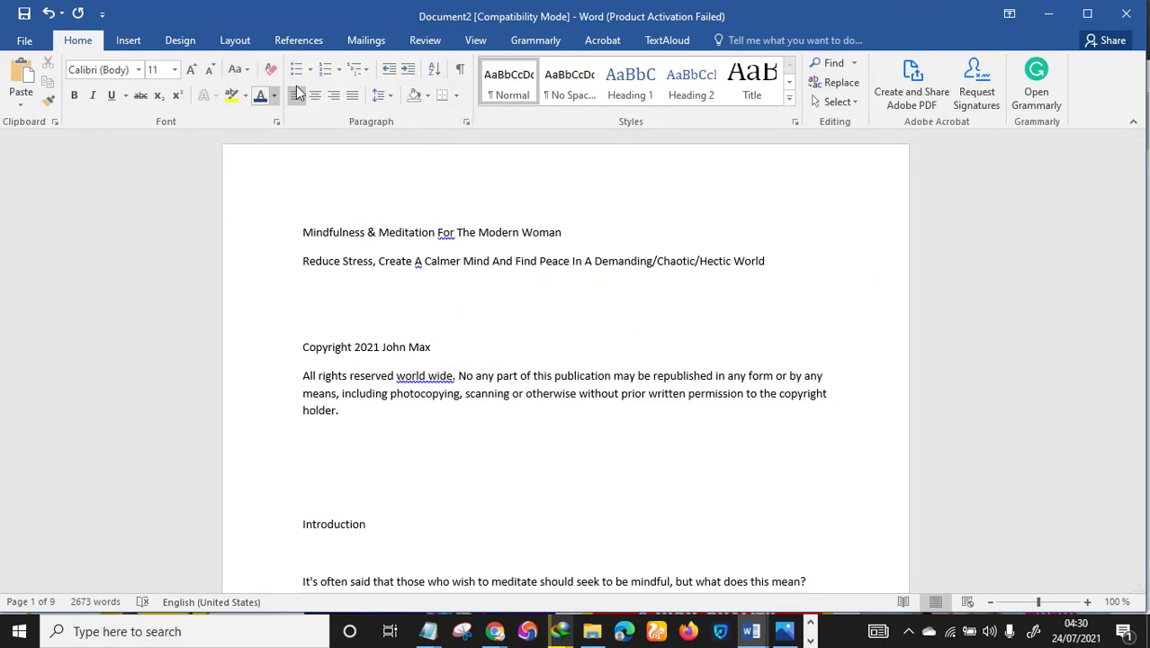
Open the page setup for the whole document, set the left margin to 0.65", and adjust the right margin
left_click(237, 41)
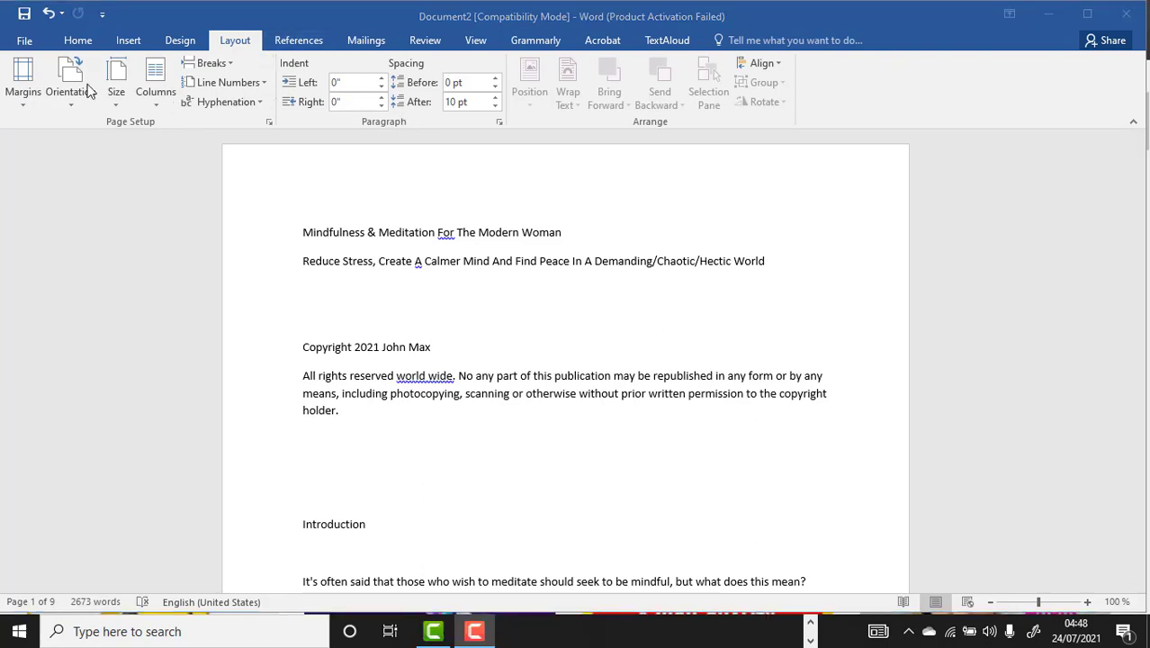
left_click(118, 93)
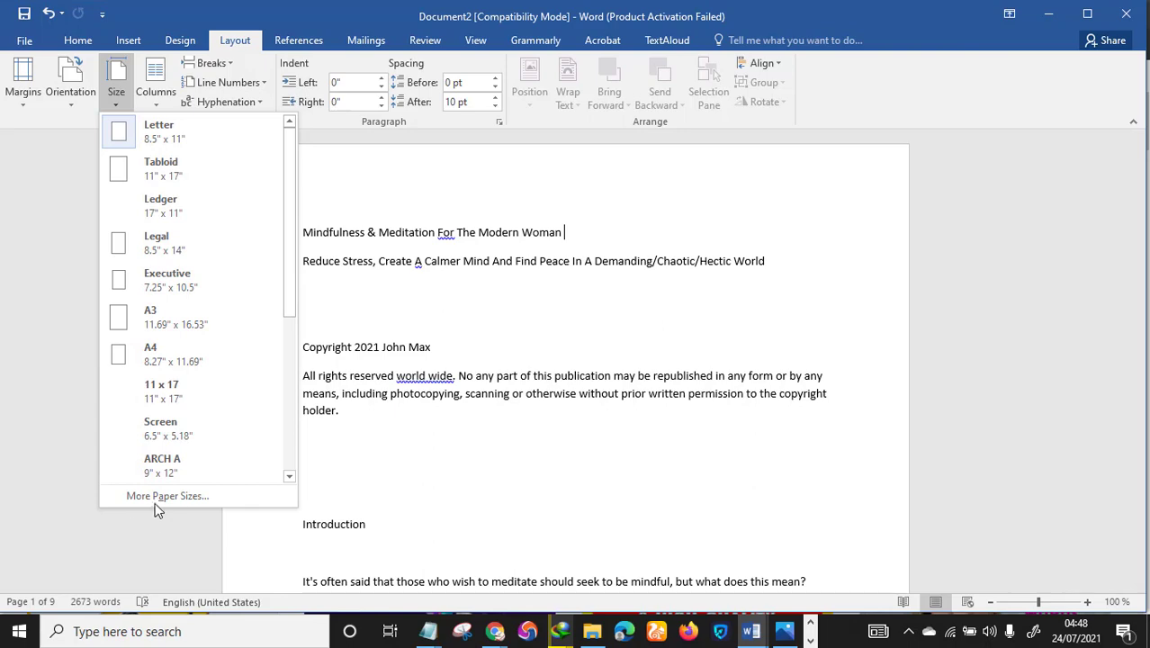
left_click(158, 500)
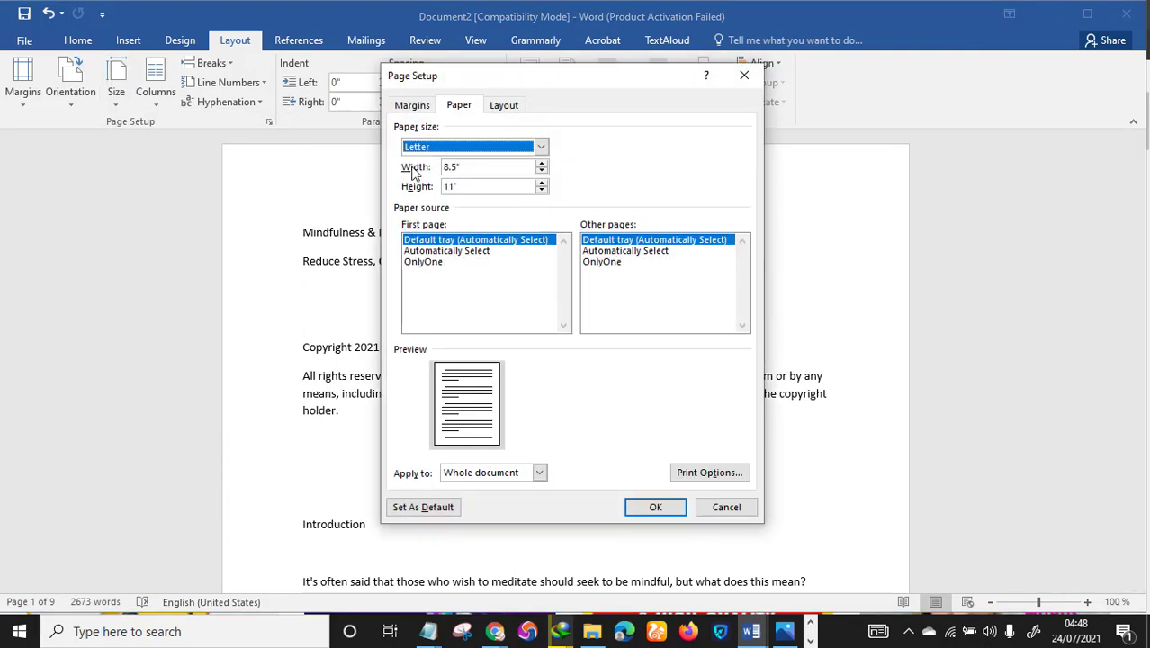
left_click(415, 106)
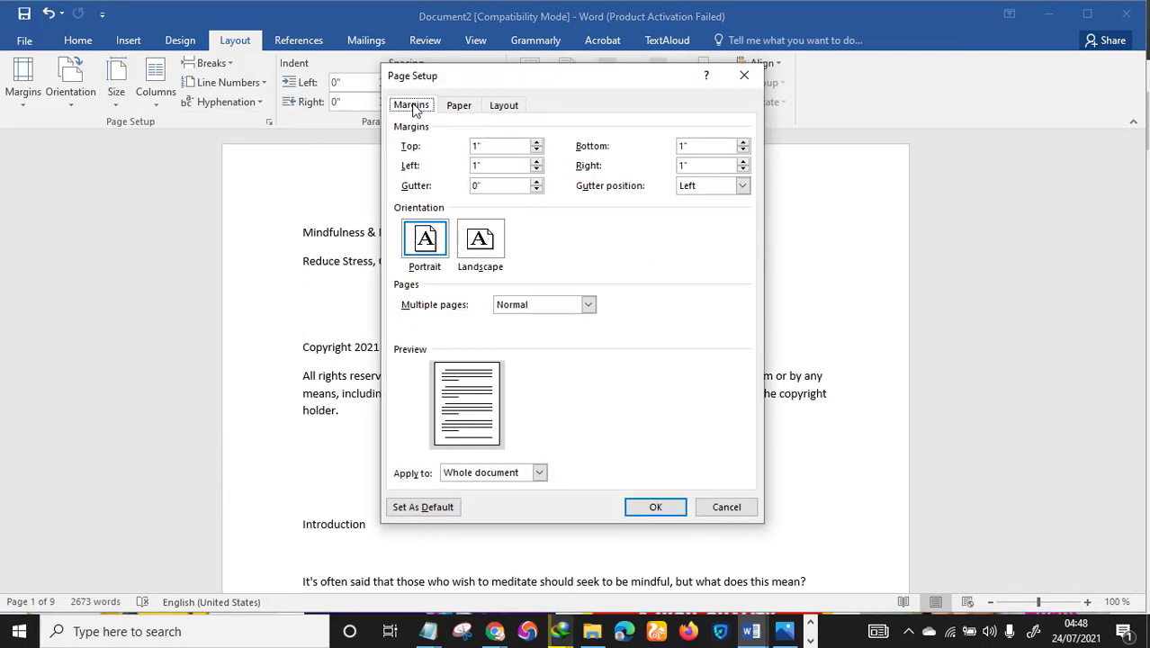
left_click(482, 150)
left_click(681, 145)
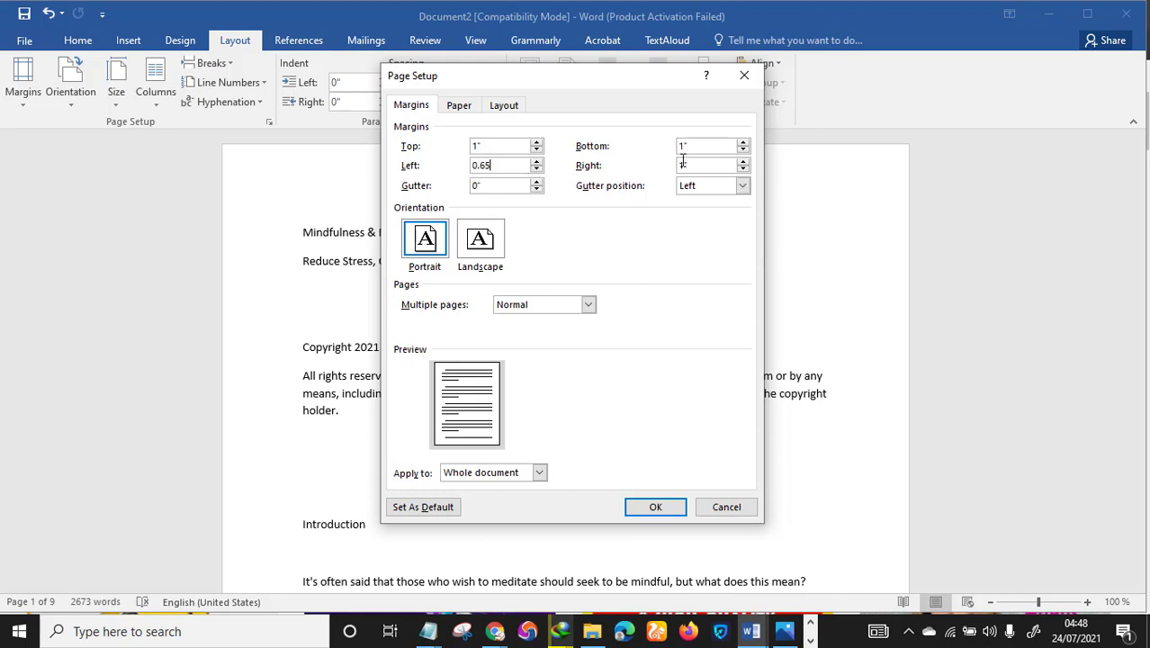
left_click_drag(715, 164, 666, 167)
Set a custom paper size of 6" wide by 9" high
left_click(460, 107)
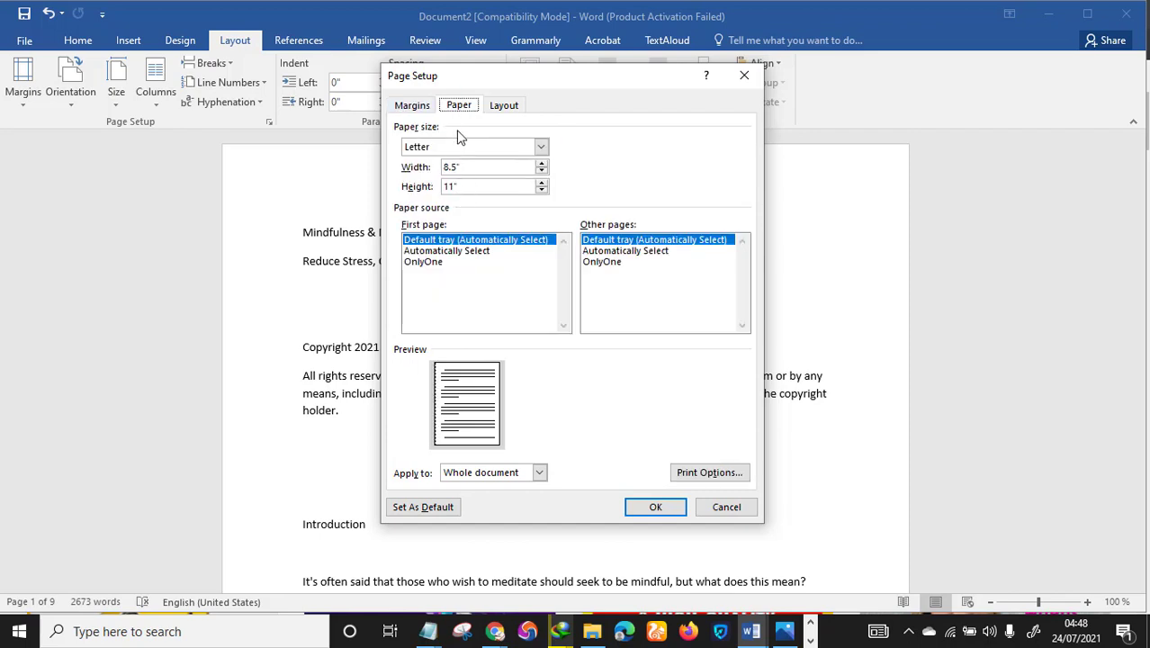
left_click(482, 165)
left_click_drag(495, 167, 442, 171)
key("Tab")
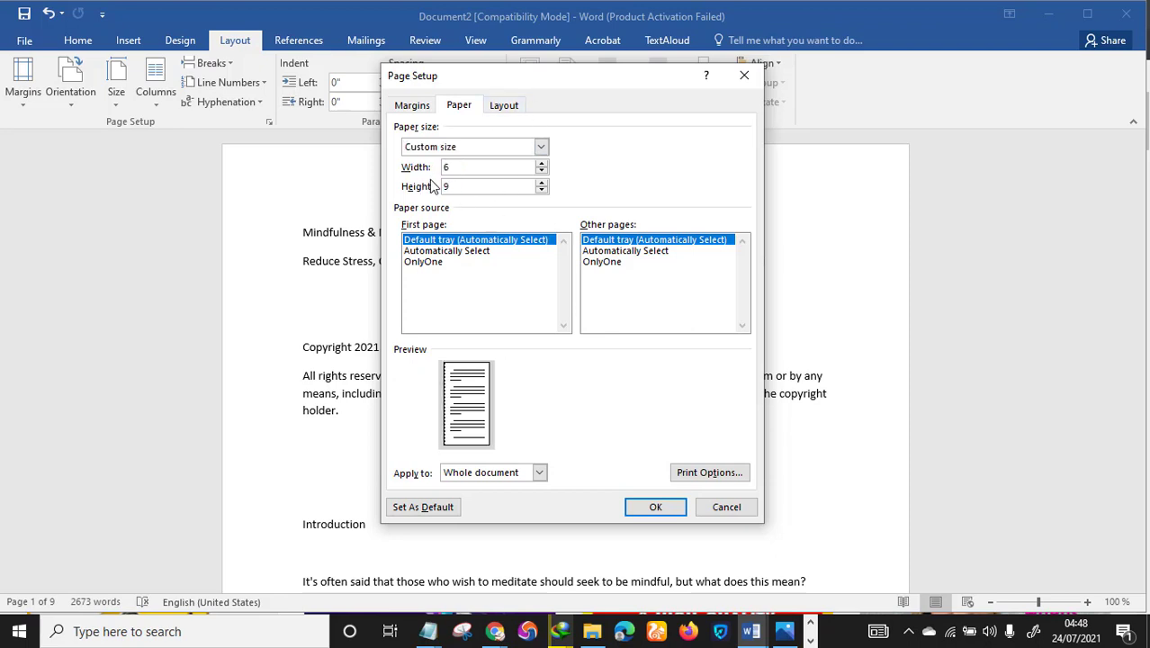
Change the header and footer distances from the page edge and apply the page setup to the whole document
left_click(505, 106)
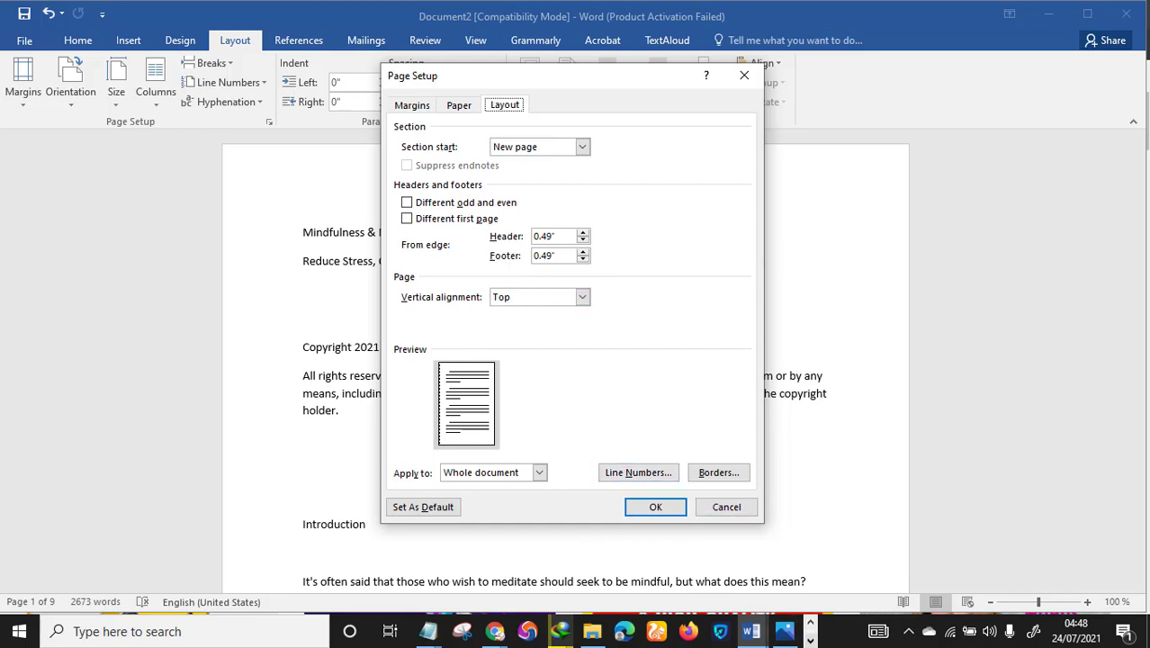
left_click(810, 641)
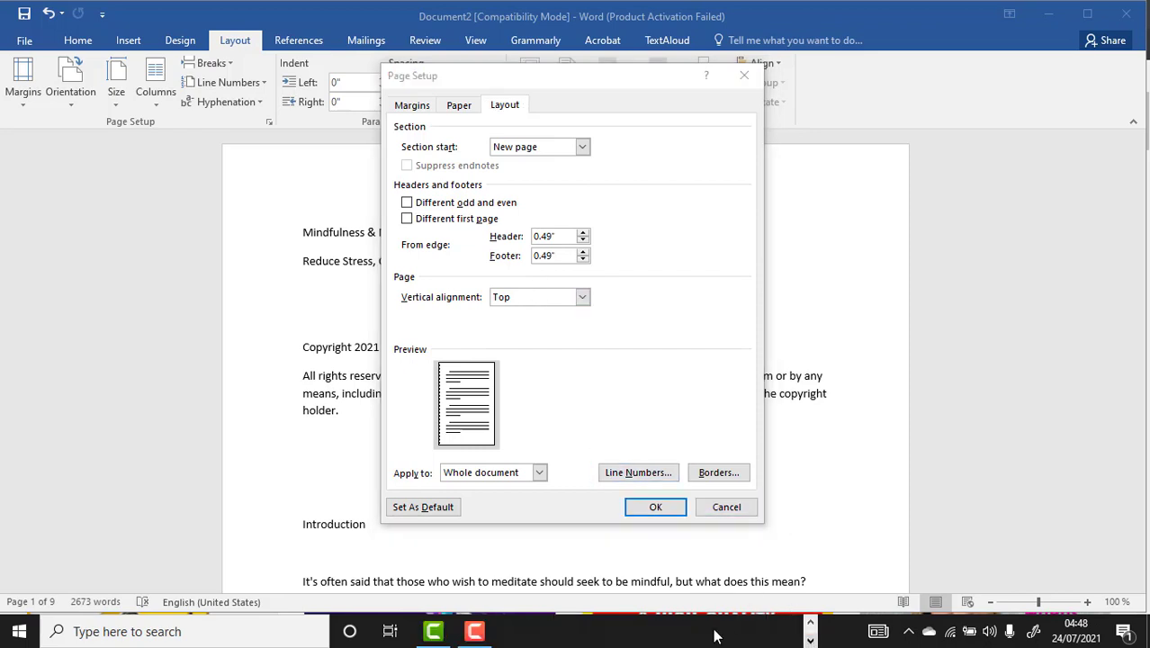
left_click(810, 641)
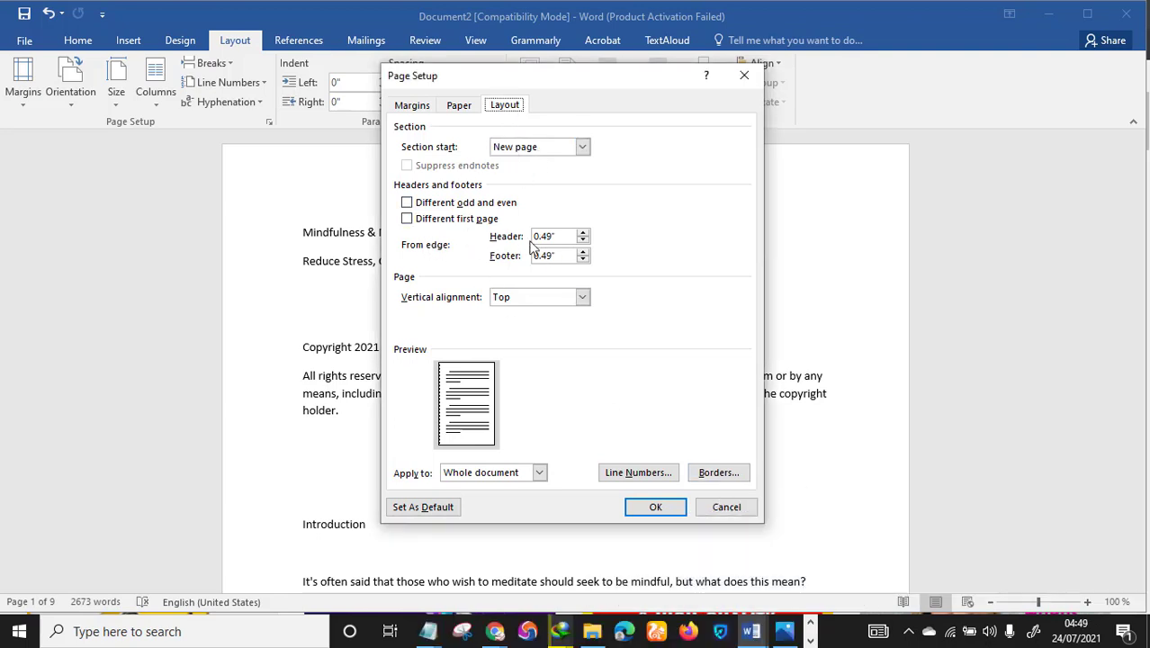
left_click_drag(559, 237, 512, 234)
left_click(557, 256)
left_click_drag(556, 256, 530, 256)
left_click(656, 508)
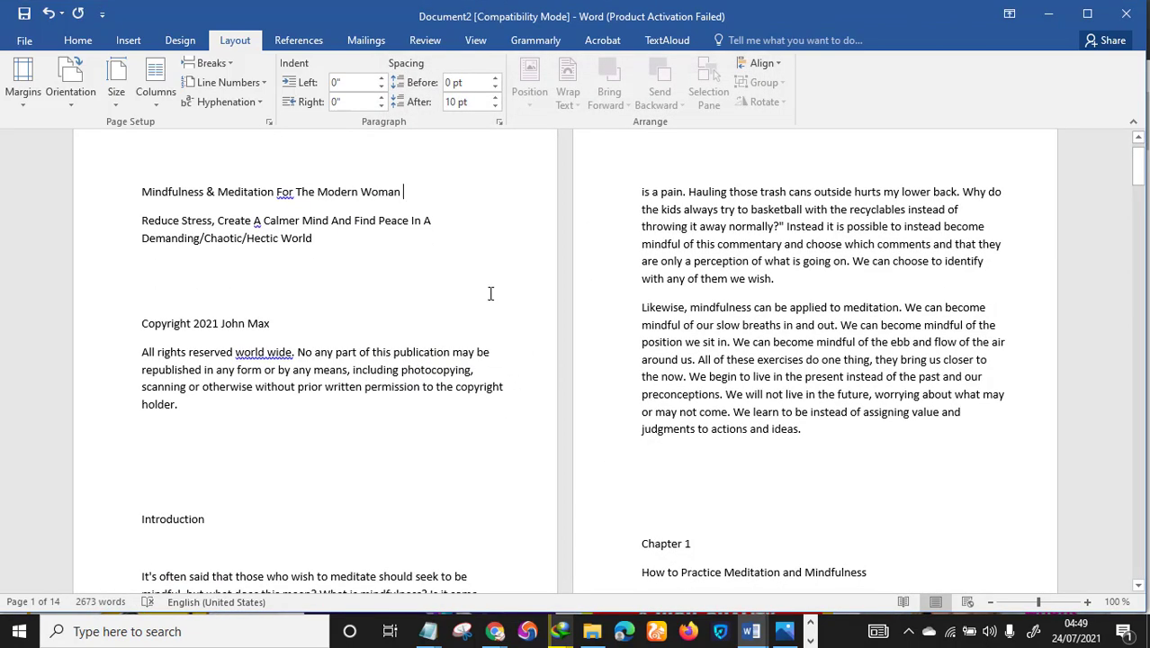
Add the author's full name on its own line between the subtitle and the copyright notice
scroll(447, 258, "down", 1)
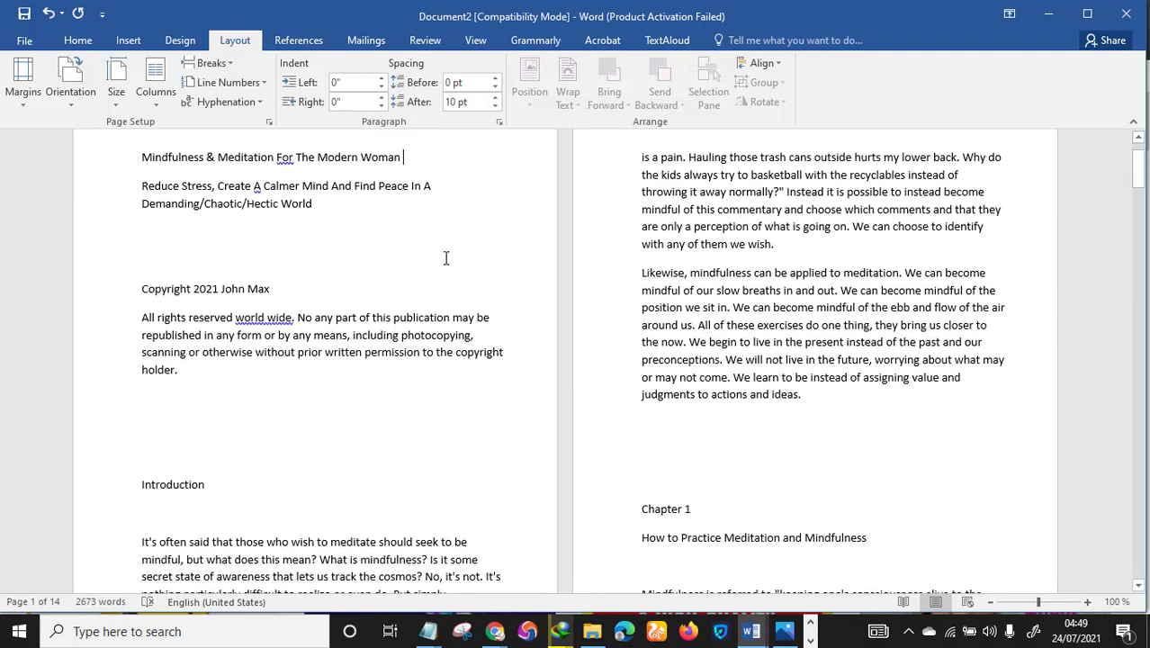
scroll(461, 260, "up", 2)
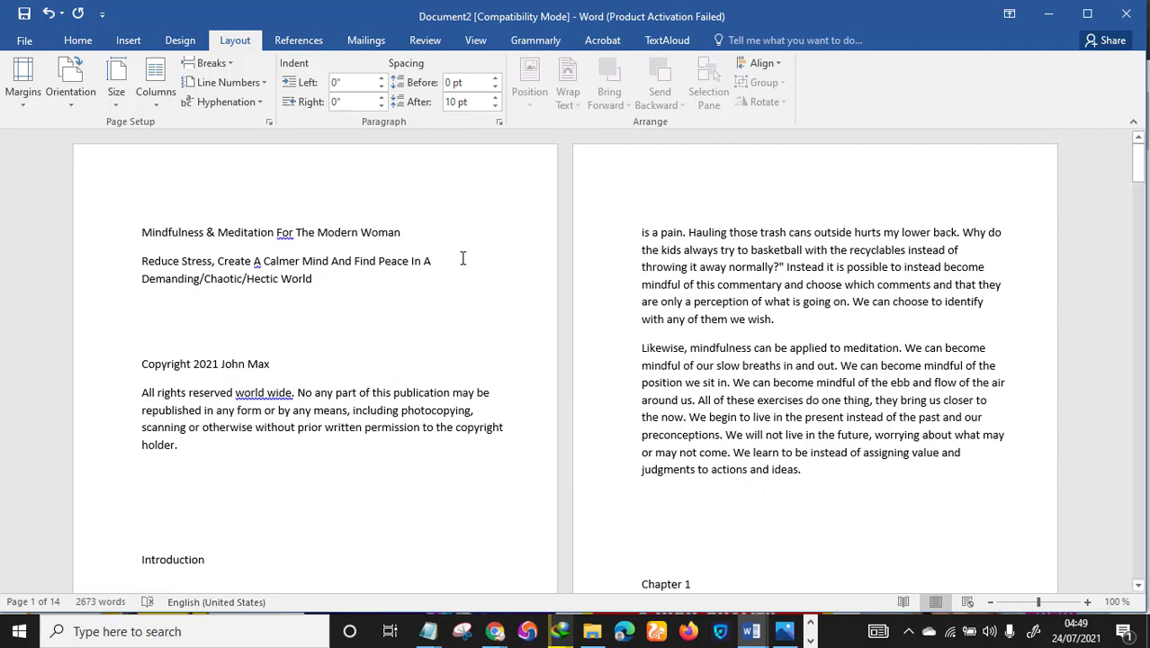
scroll(503, 307, "down", 1)
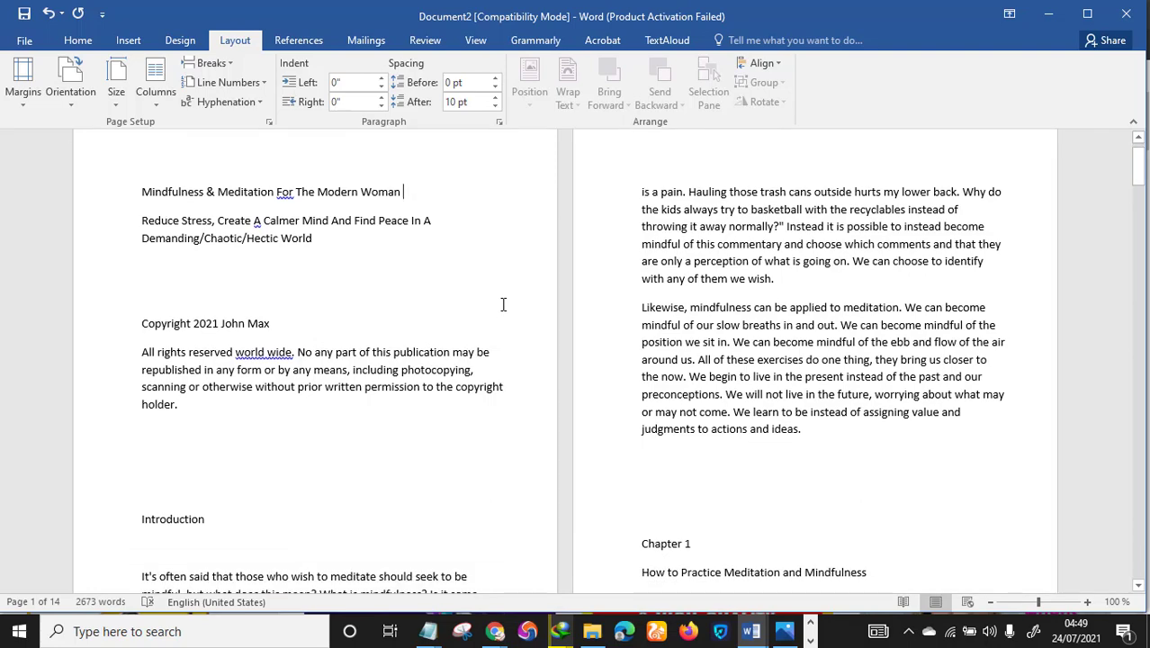
scroll(518, 301, "down", 1)
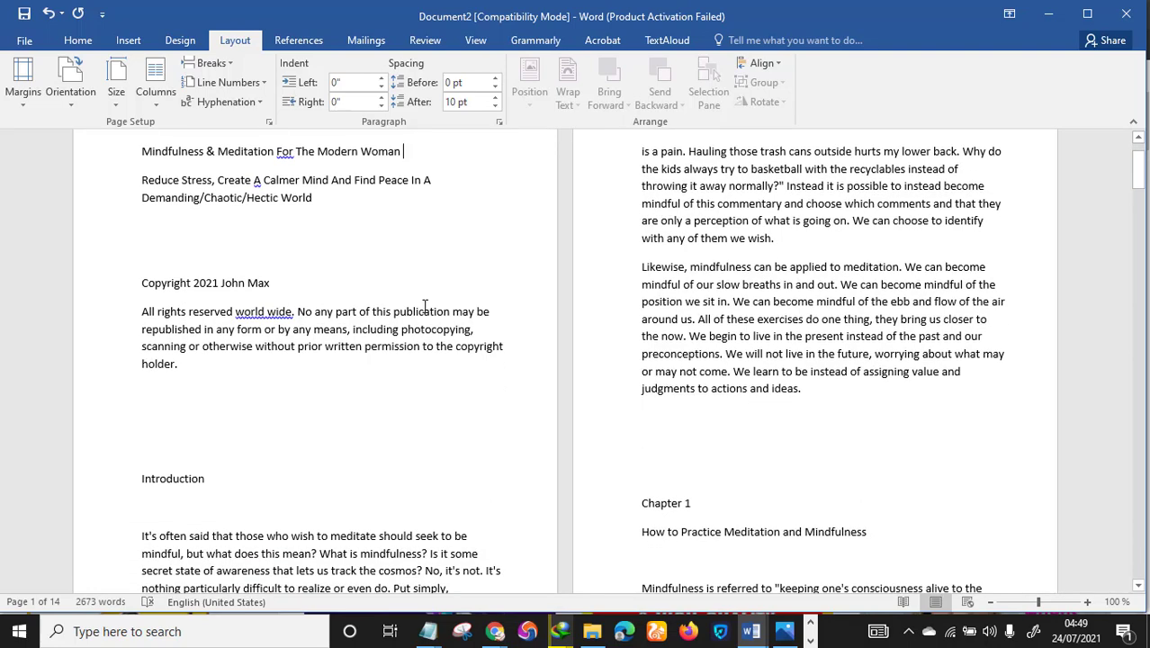
scroll(421, 297, "up", 1)
scroll(266, 277, "down", 1)
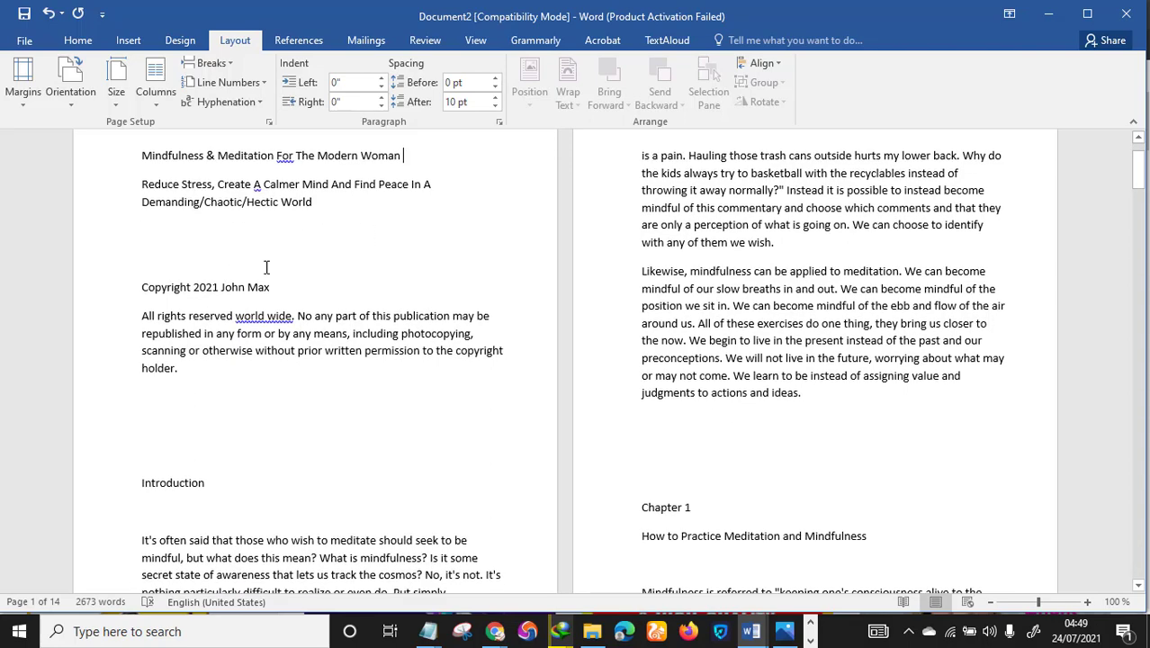
scroll(335, 265, "up", 1)
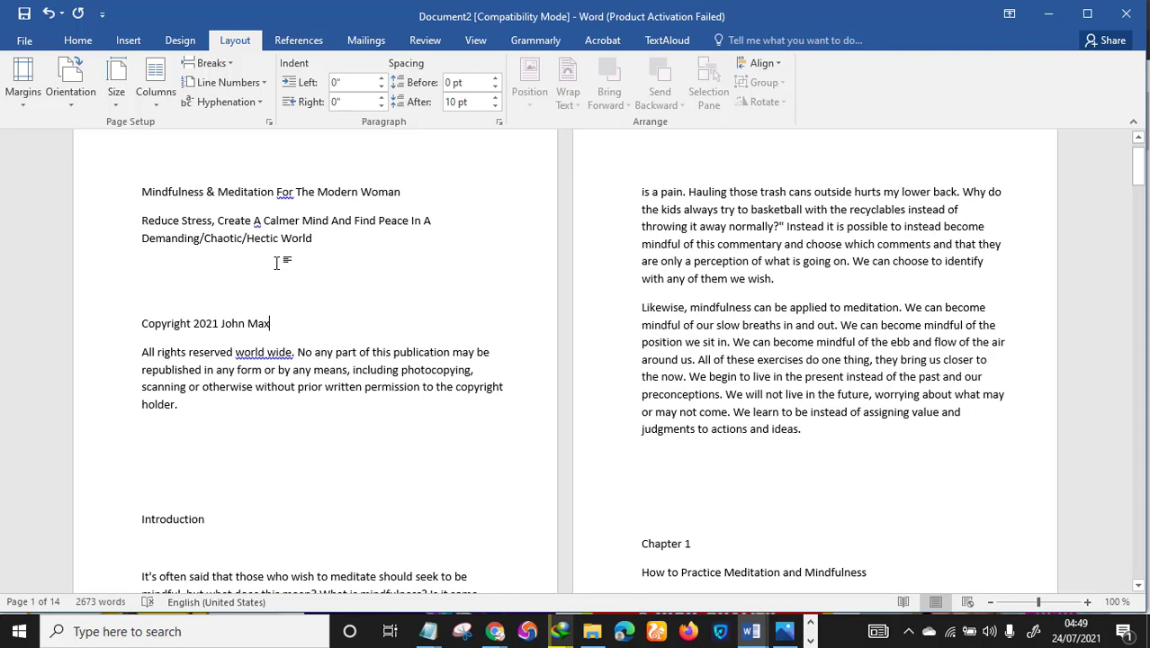
left_click(284, 252)
key("Return")
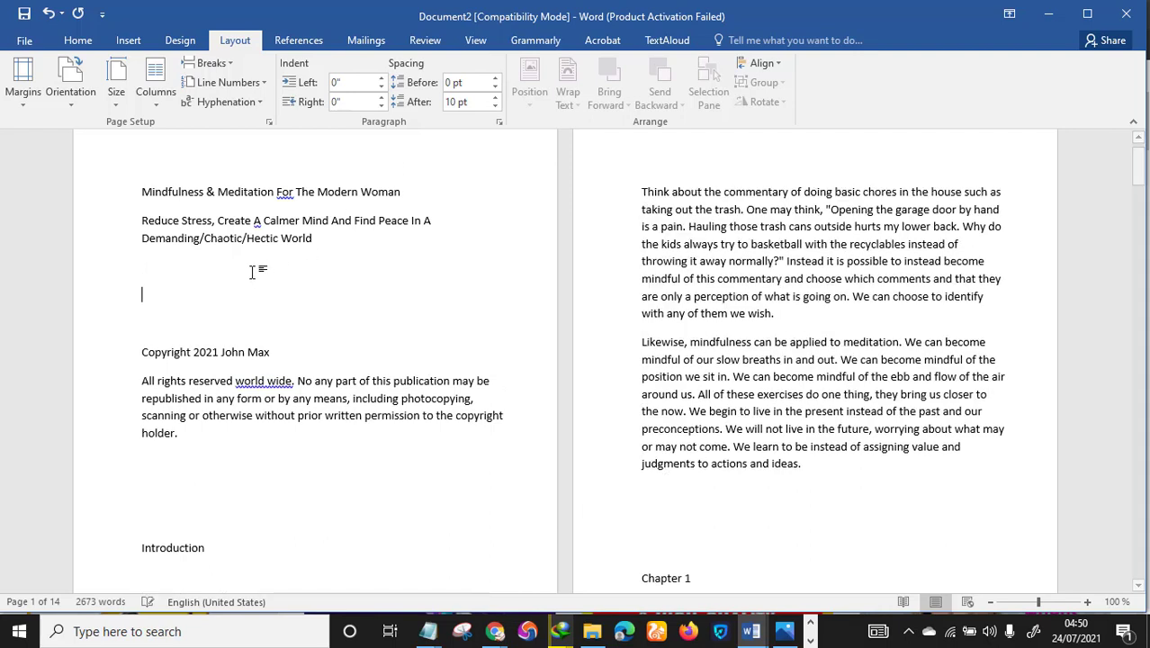
type("John m")
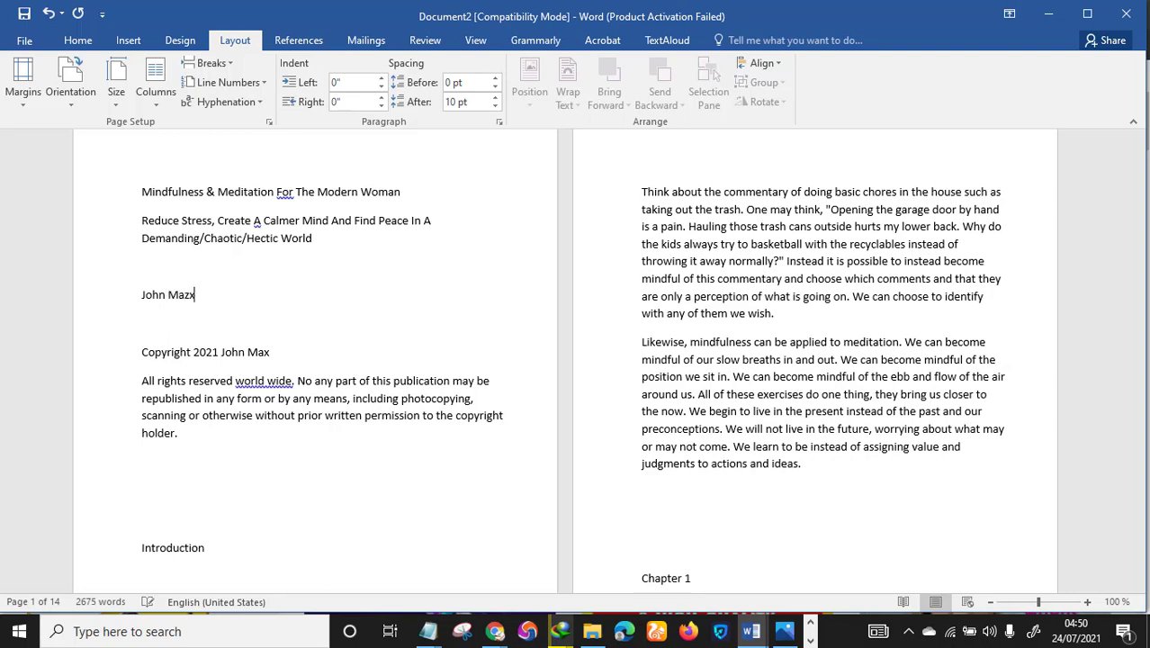
Insert a page break after the author's name to move the copyright notice to a new page
scroll(255, 270, "down", 3)
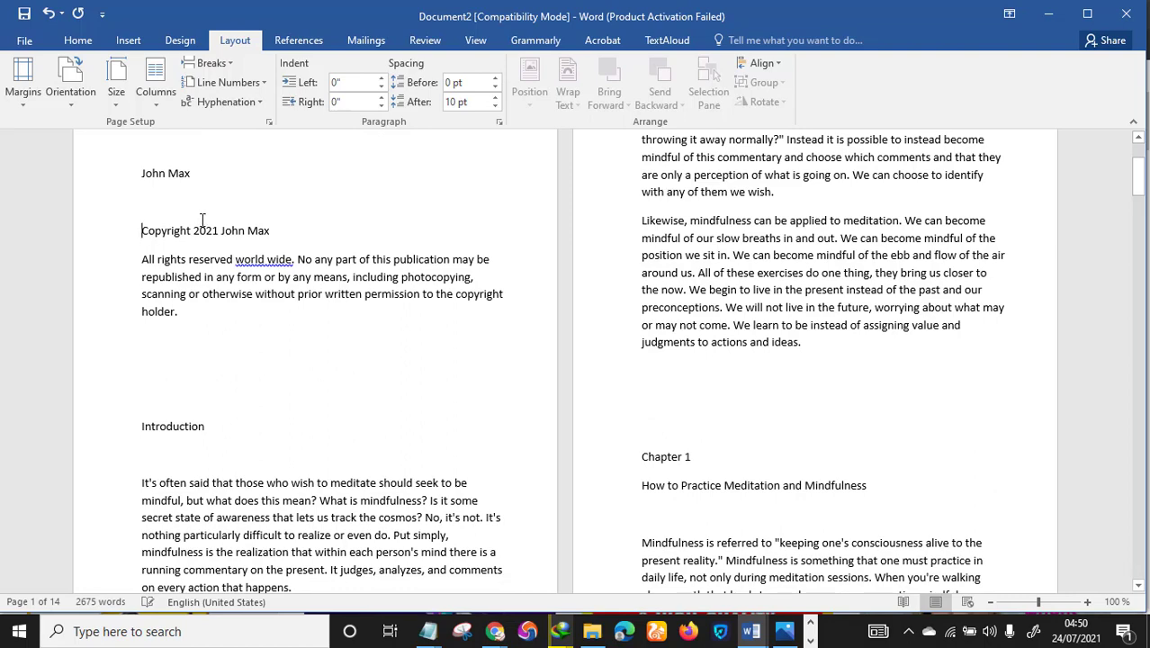
scroll(202, 220, "up", 2)
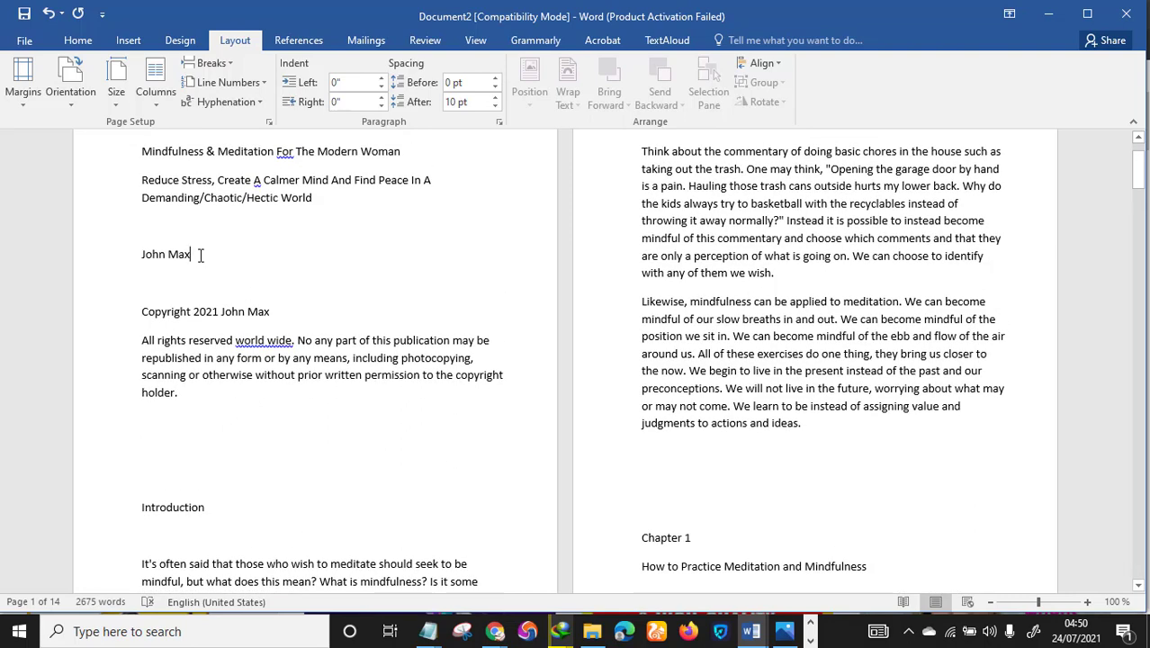
left_click(128, 40)
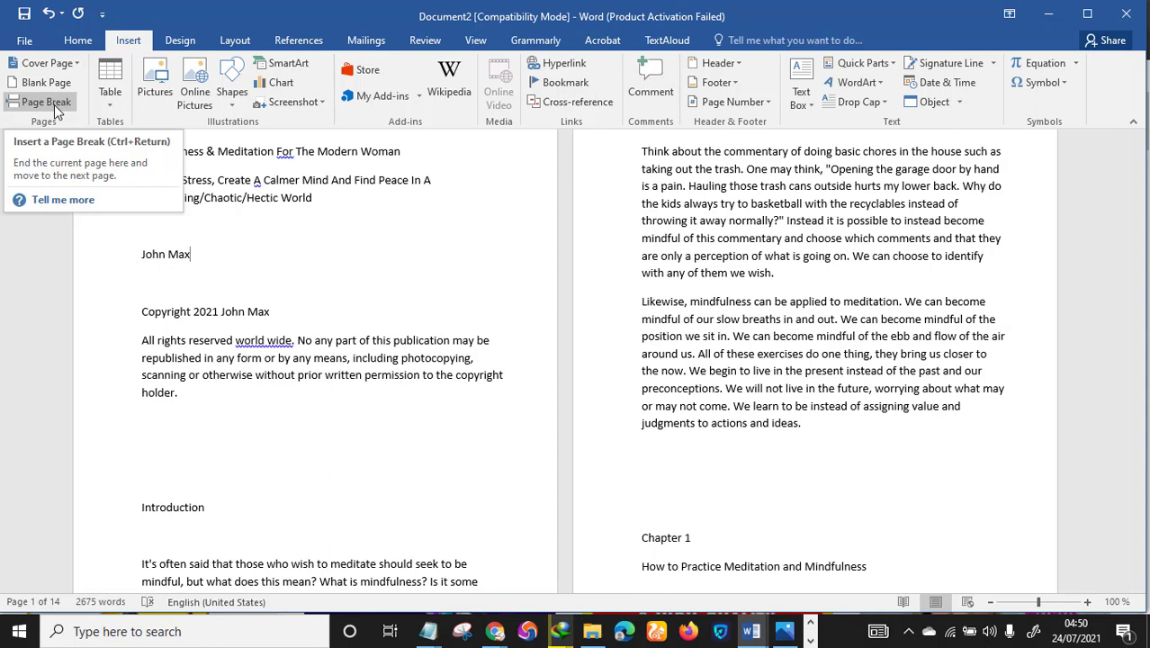
left_click(55, 106)
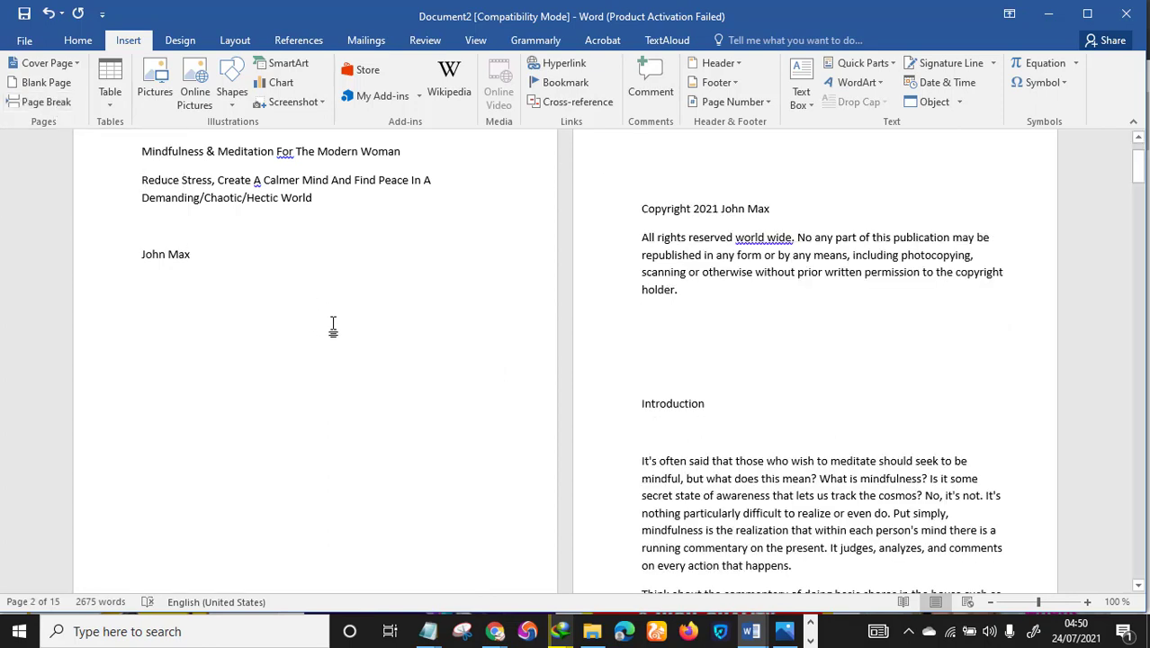
Add three blank lines above the book title to move the title block down the first page
scroll(194, 285, "up", 2)
left_click(133, 226)
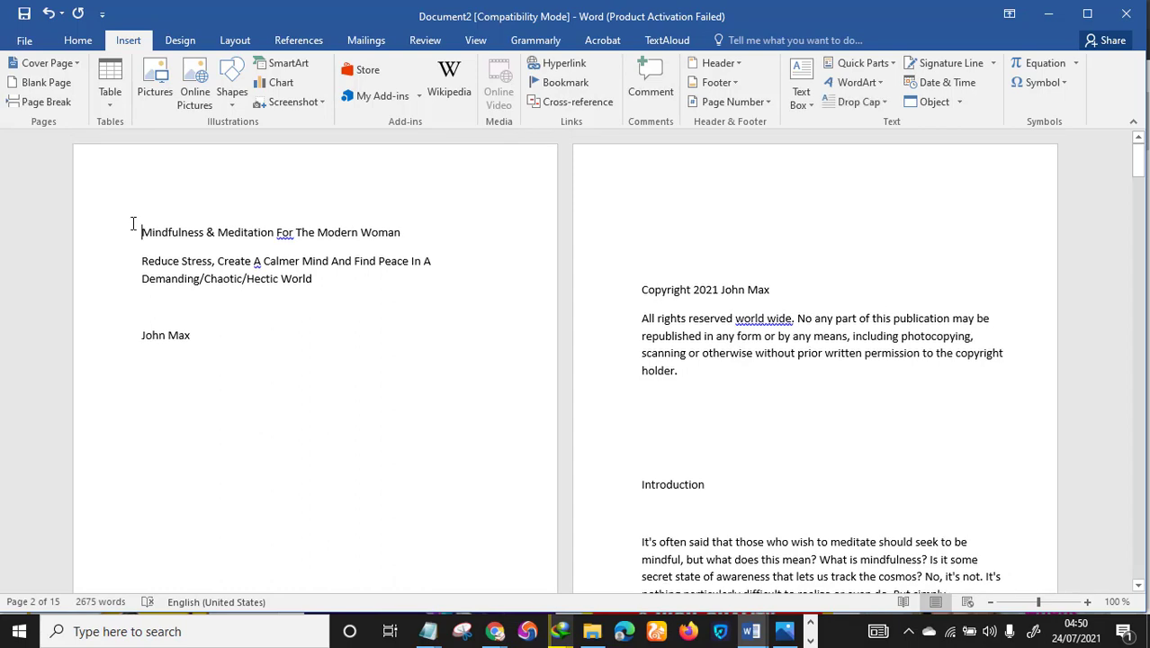
key("Return")
key("Return")
key("Return")
scroll(216, 319, "down", 3)
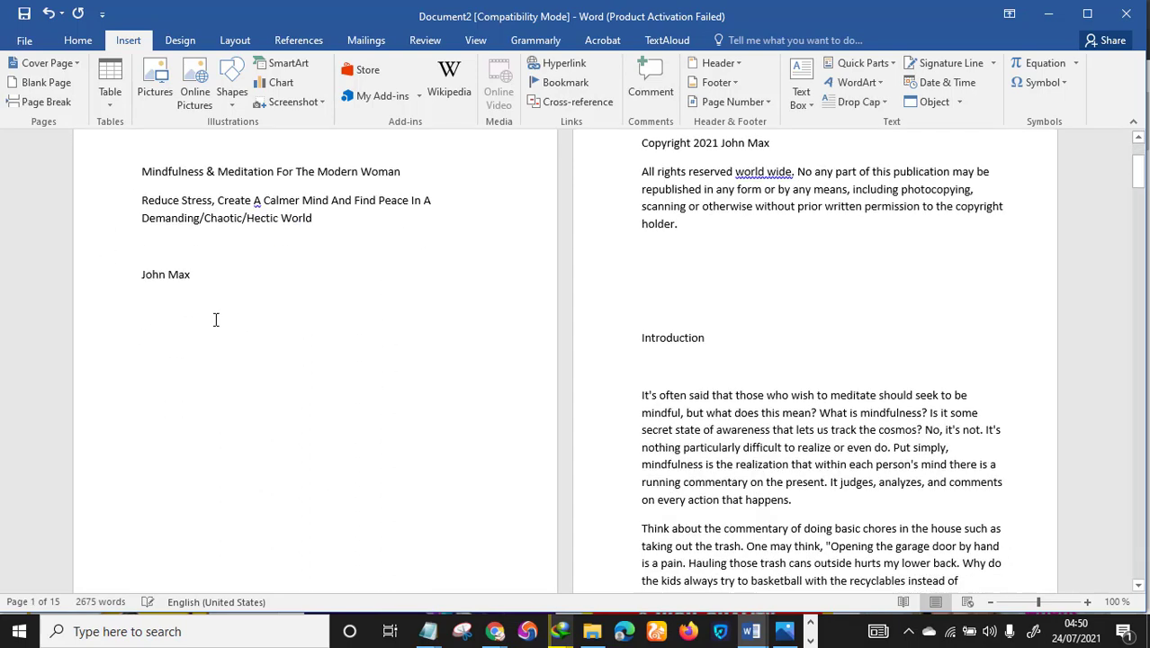
scroll(205, 205, "up", 3)
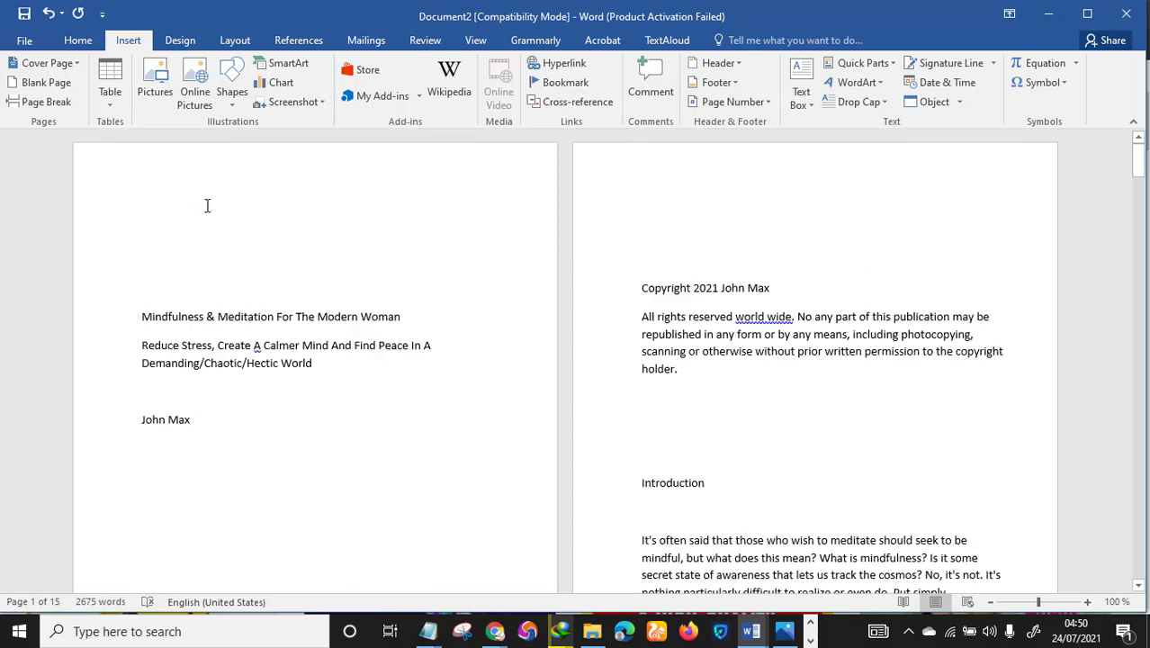
Change the font of the whole document to Georgia
scroll(339, 319, "down", 5)
scroll(630, 373, "down", 5)
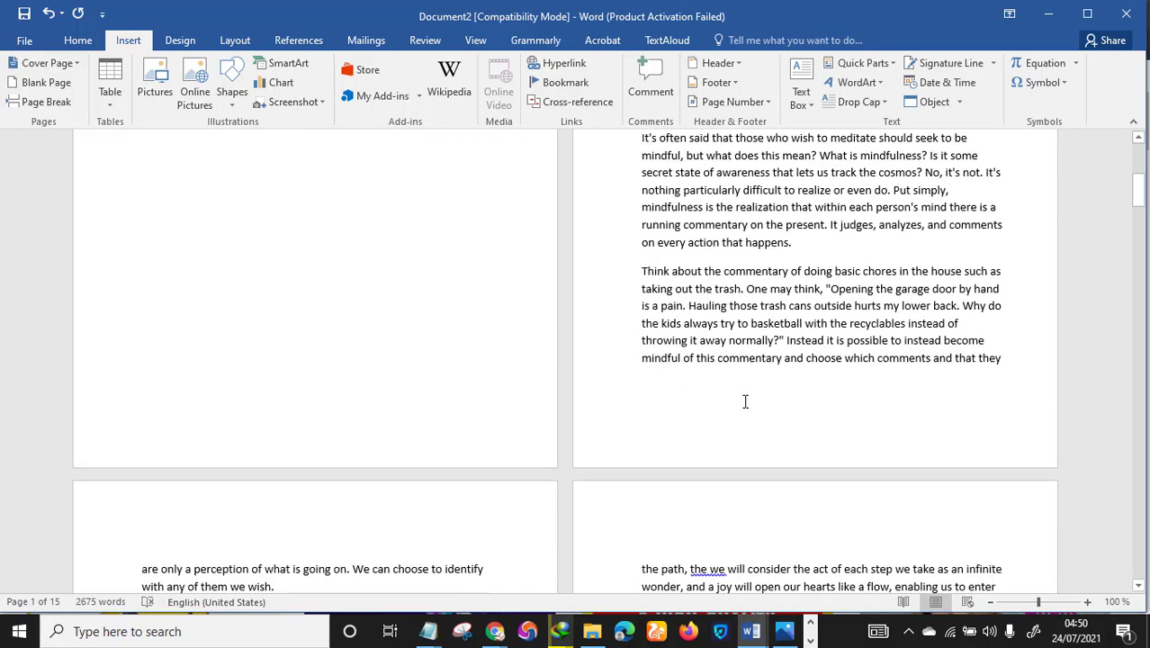
scroll(698, 270, "up", 4)
scroll(649, 350, "down", 7)
scroll(515, 329, "down", 4)
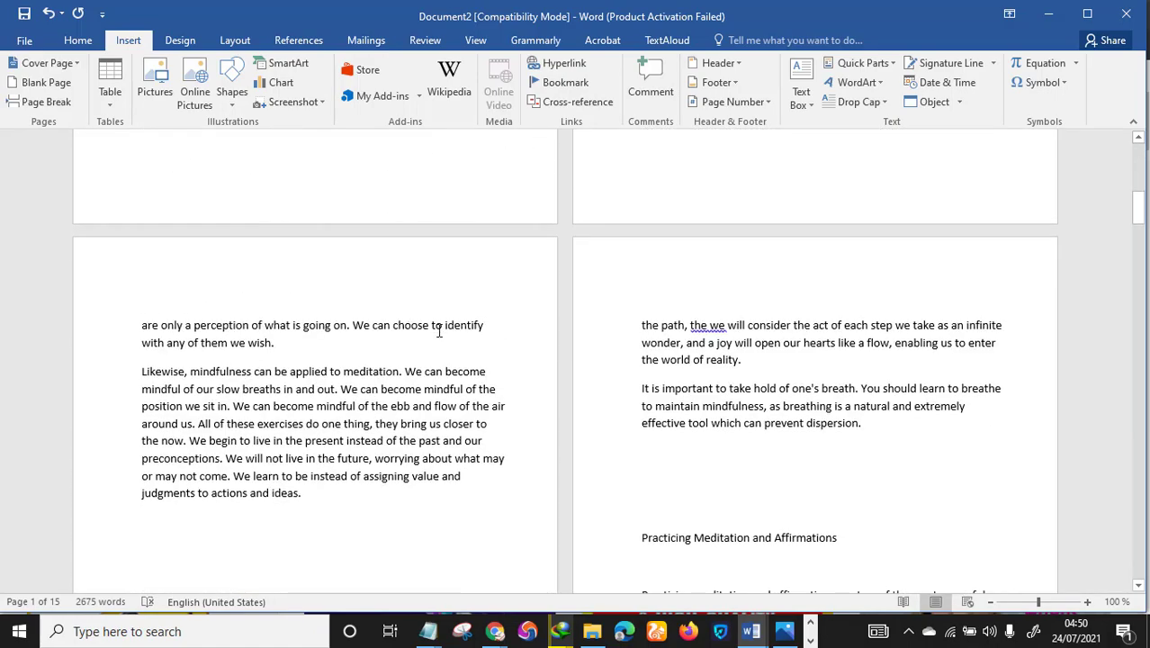
key("ctrl+a")
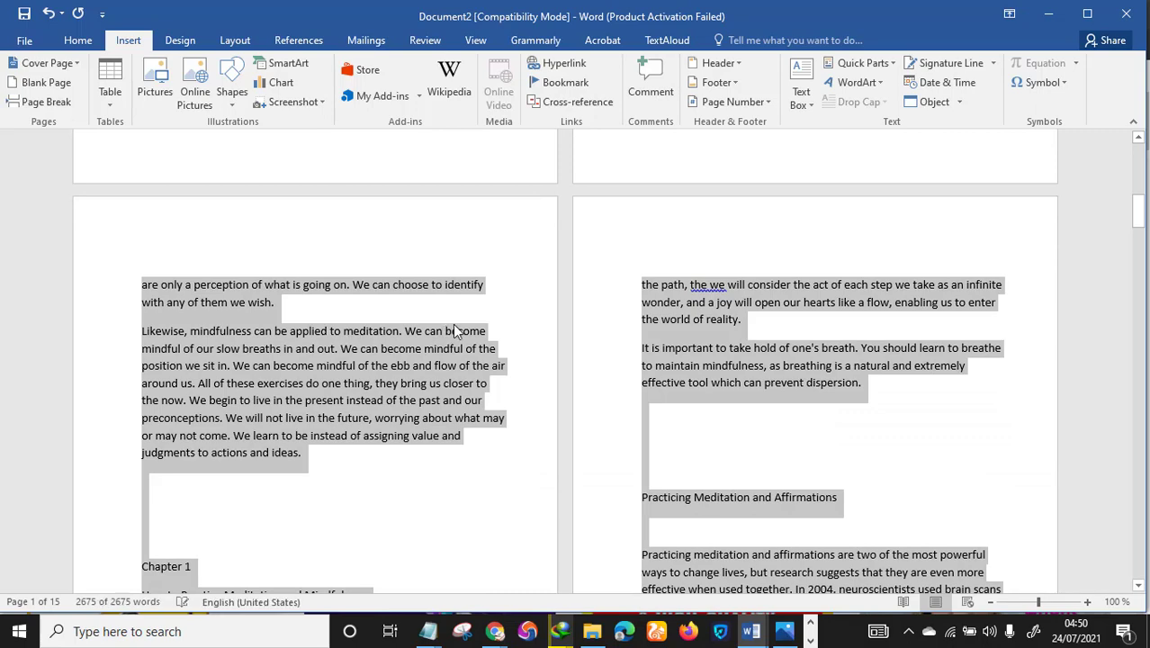
scroll(581, 334, "up", 20)
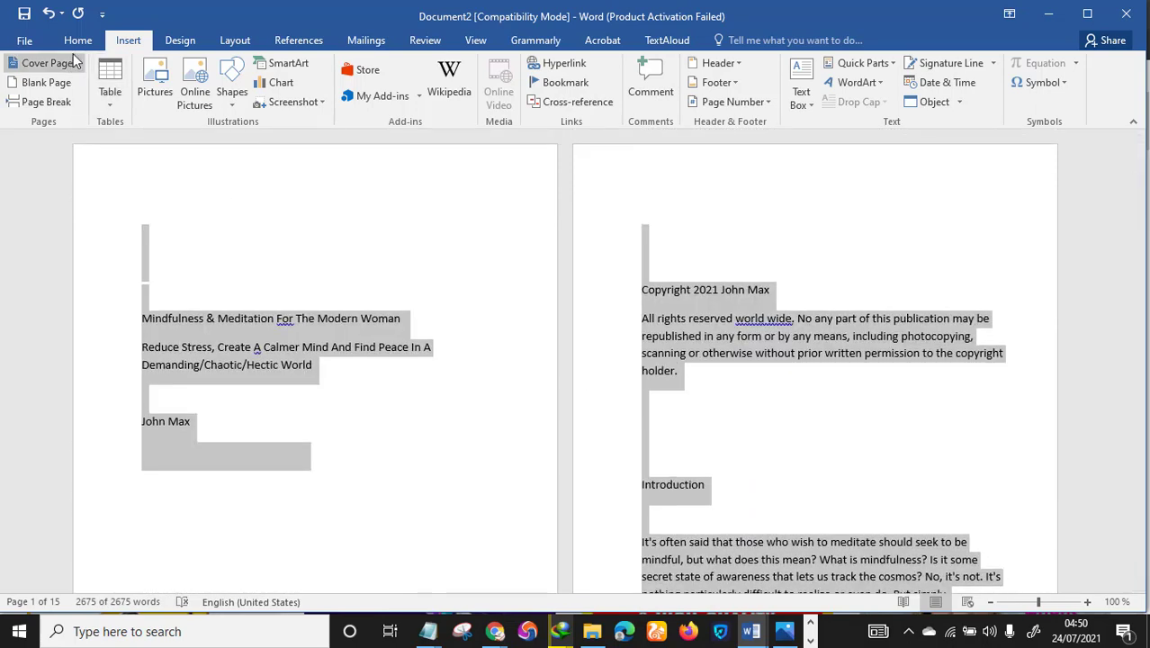
left_click(78, 41)
left_click(135, 72)
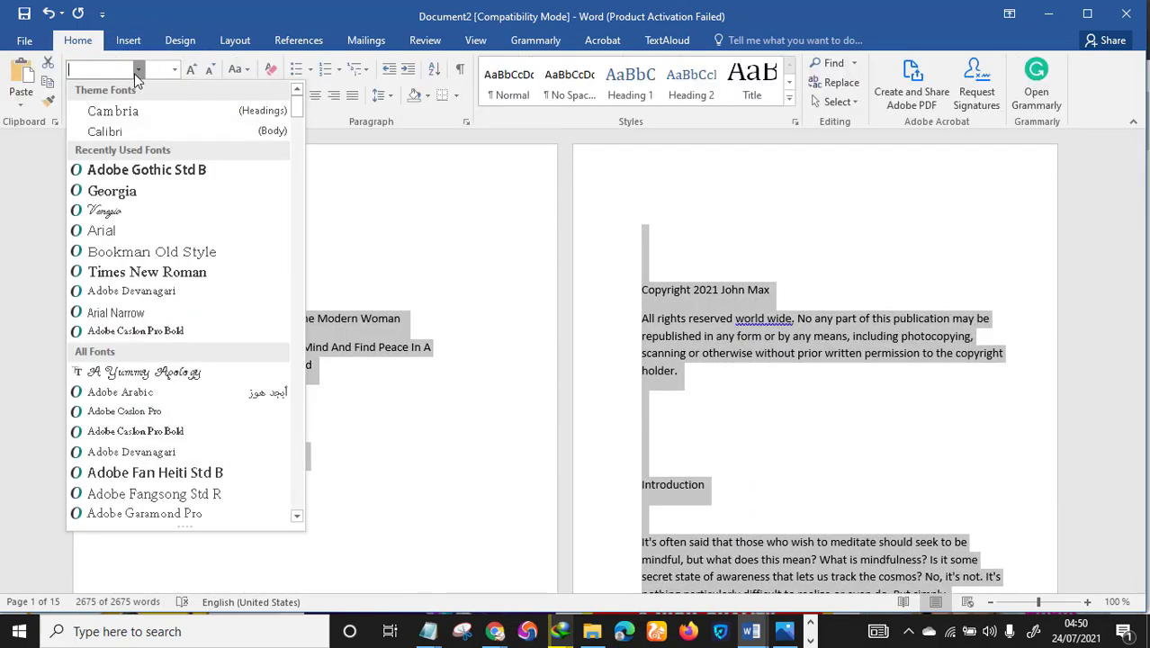
left_click(123, 192)
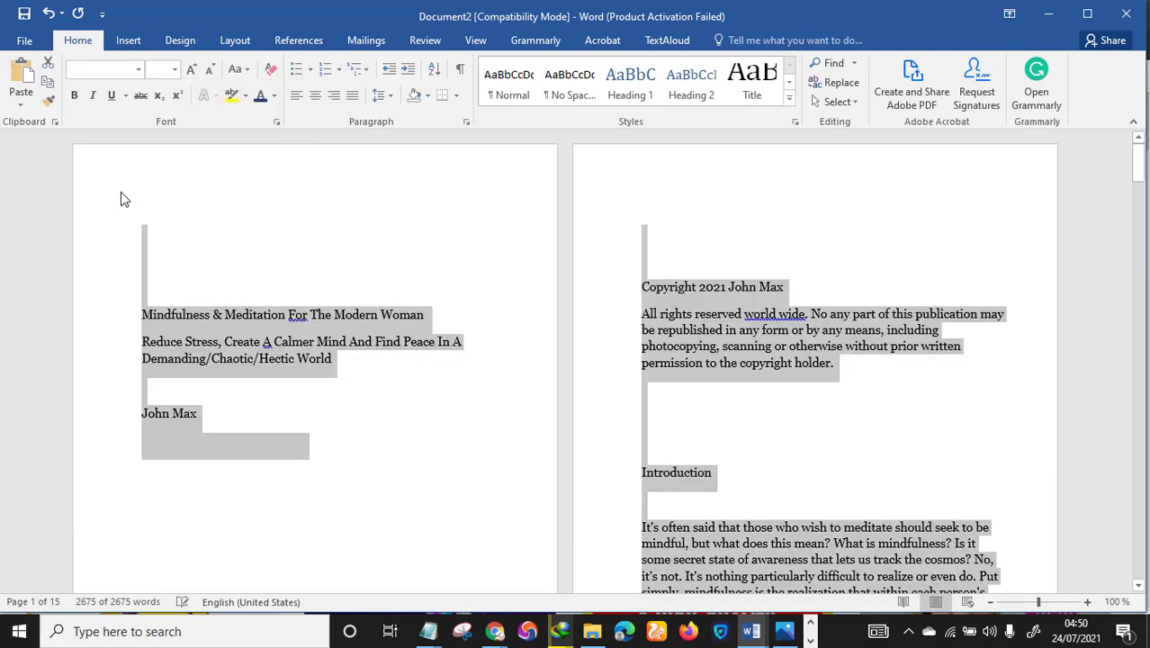
scroll(675, 414, "down", 3)
scroll(371, 359, "up", 3)
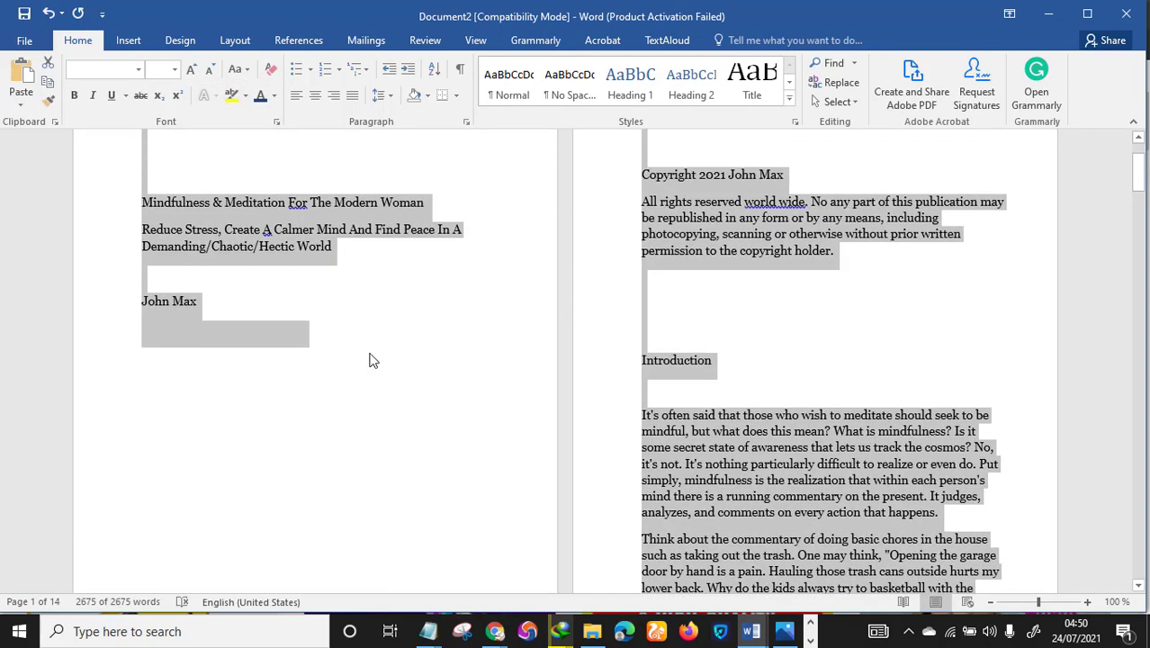
scroll(371, 353, "down", 3)
left_click(322, 299)
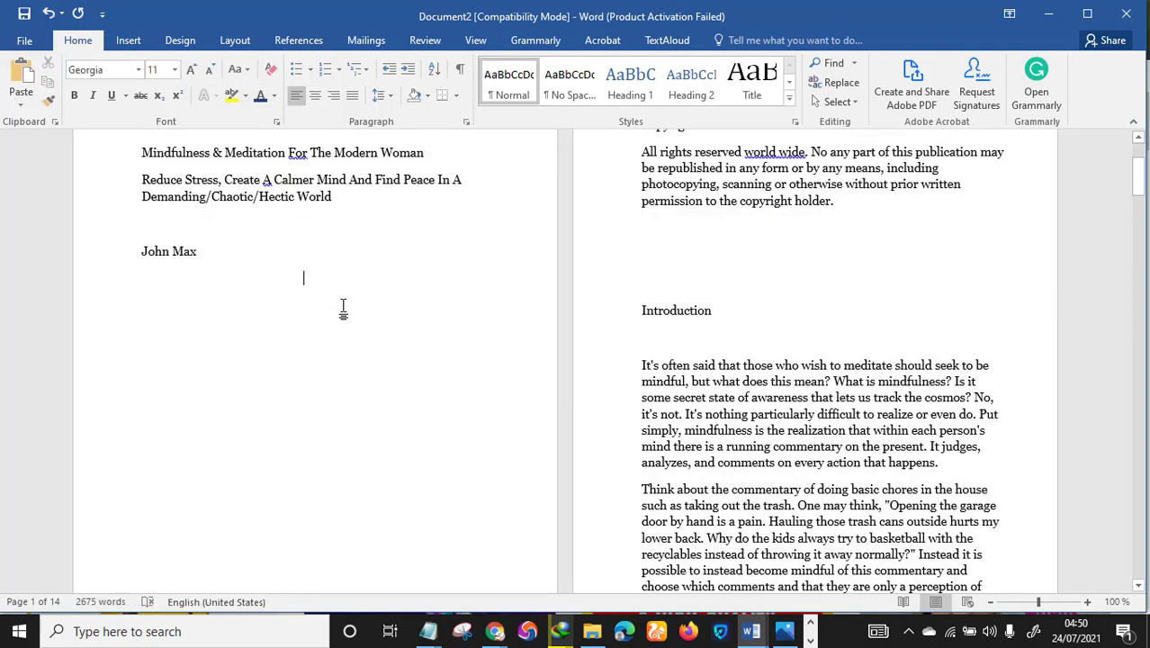
scroll(342, 308, "up", 3)
scroll(270, 270, "down", 2)
scroll(249, 310, "up", 1)
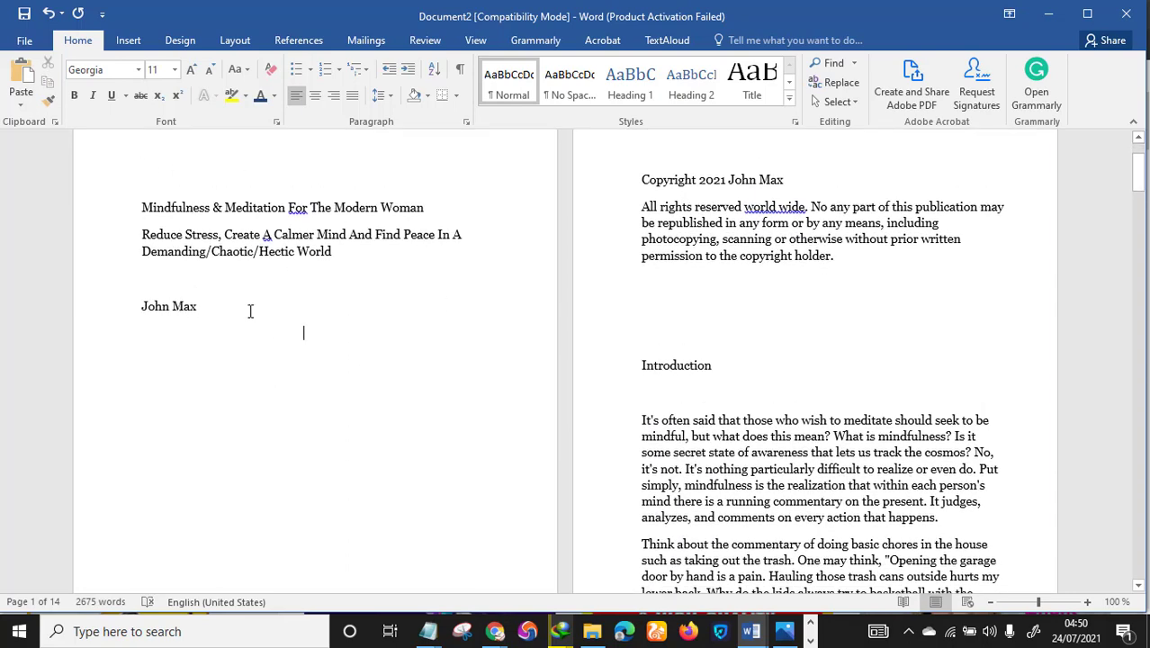
left_click(372, 279)
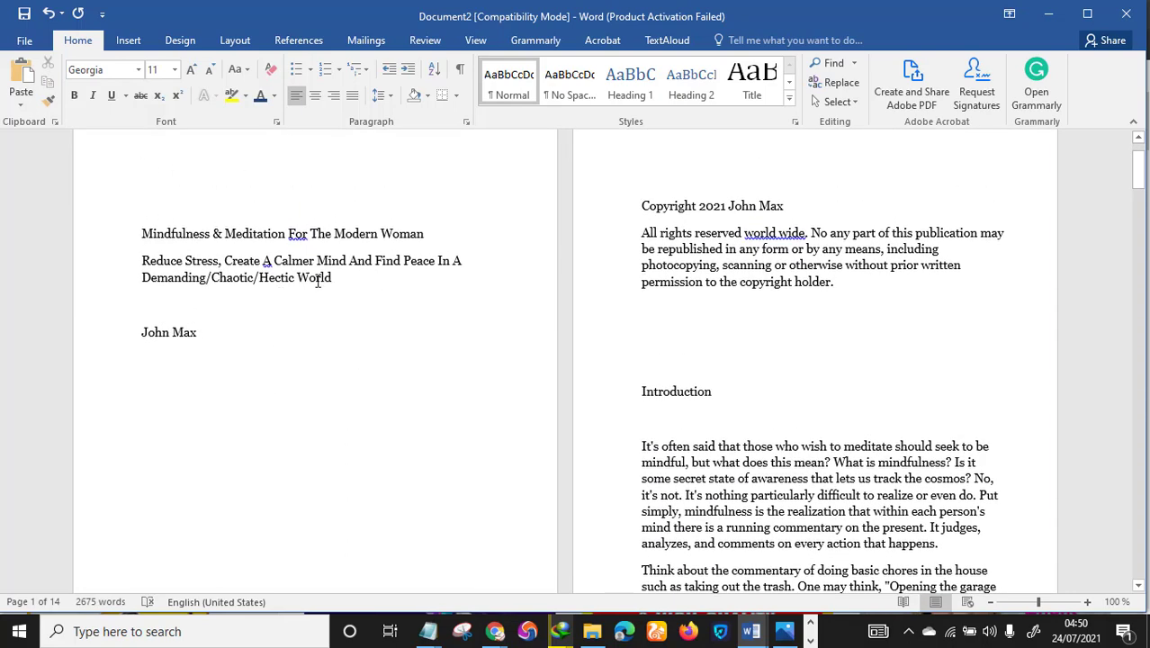
left_click_drag(318, 282, 108, 213)
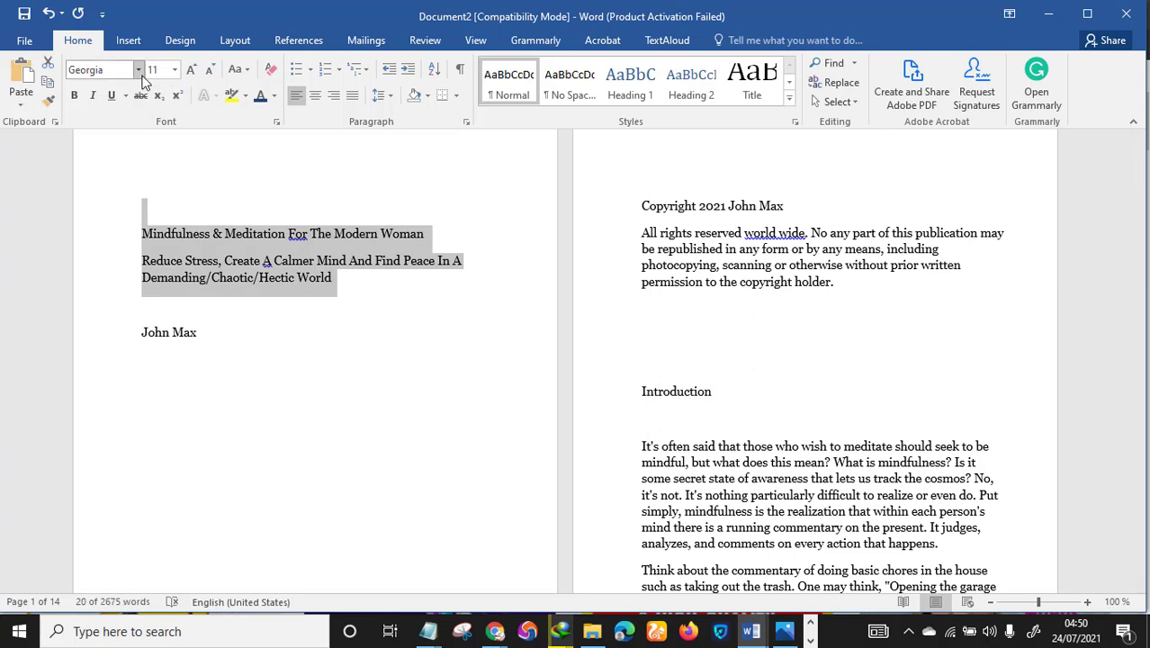
left_click(139, 70)
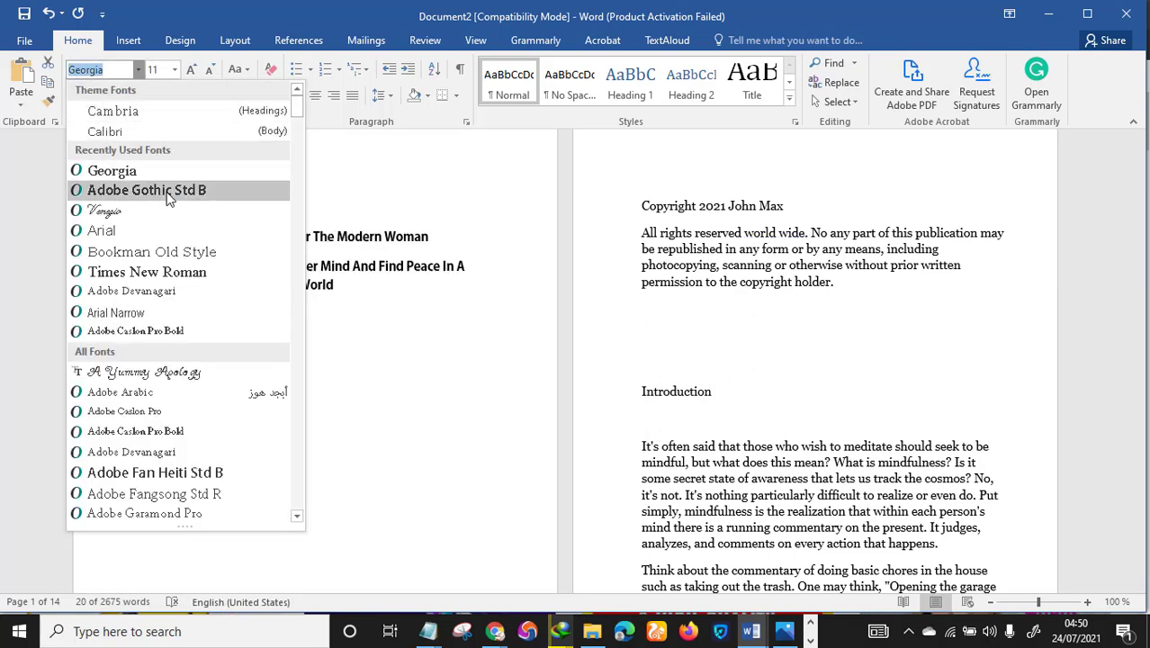
scroll(180, 216, "down", 7)
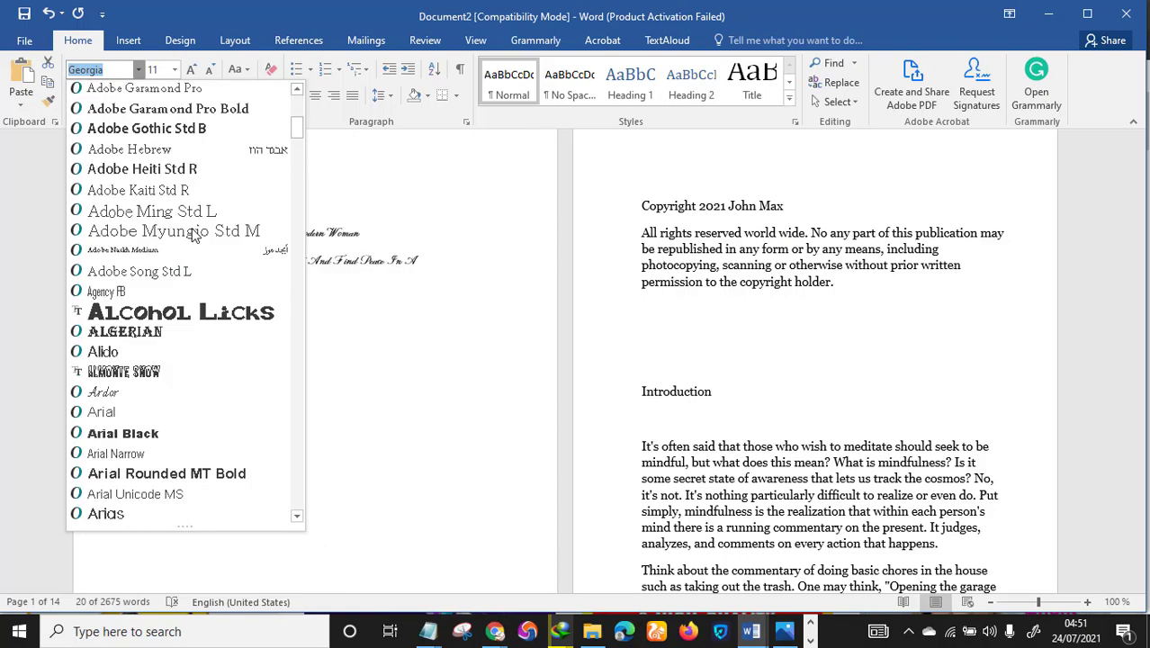
scroll(189, 234, "down", 10)
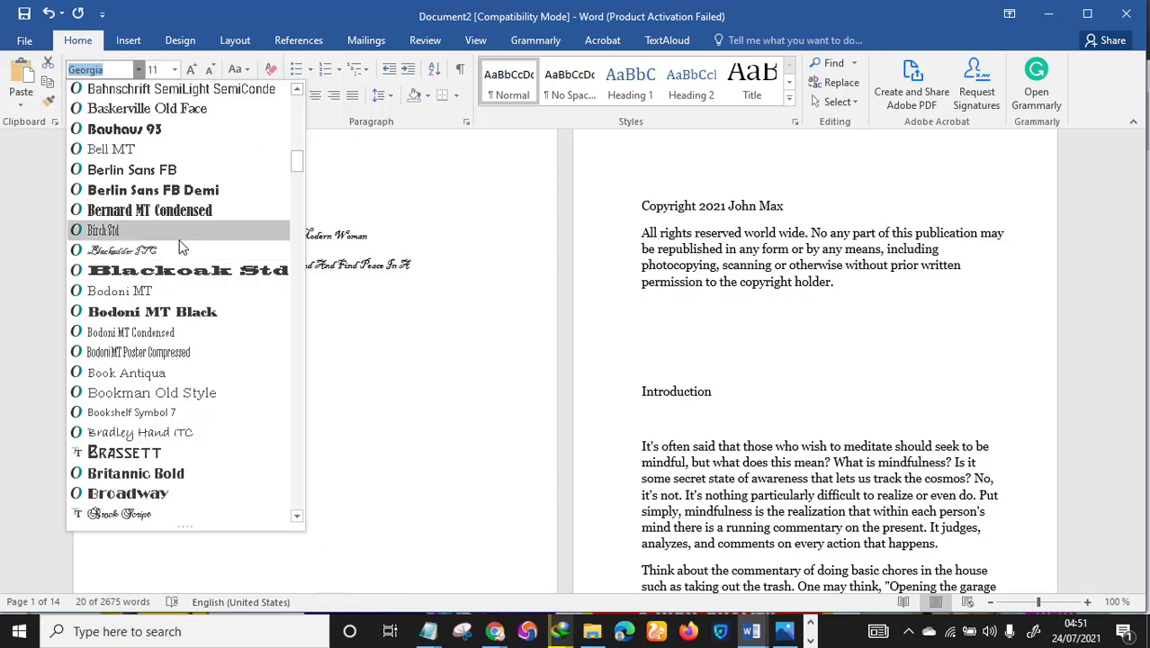
scroll(186, 249, "down", 2)
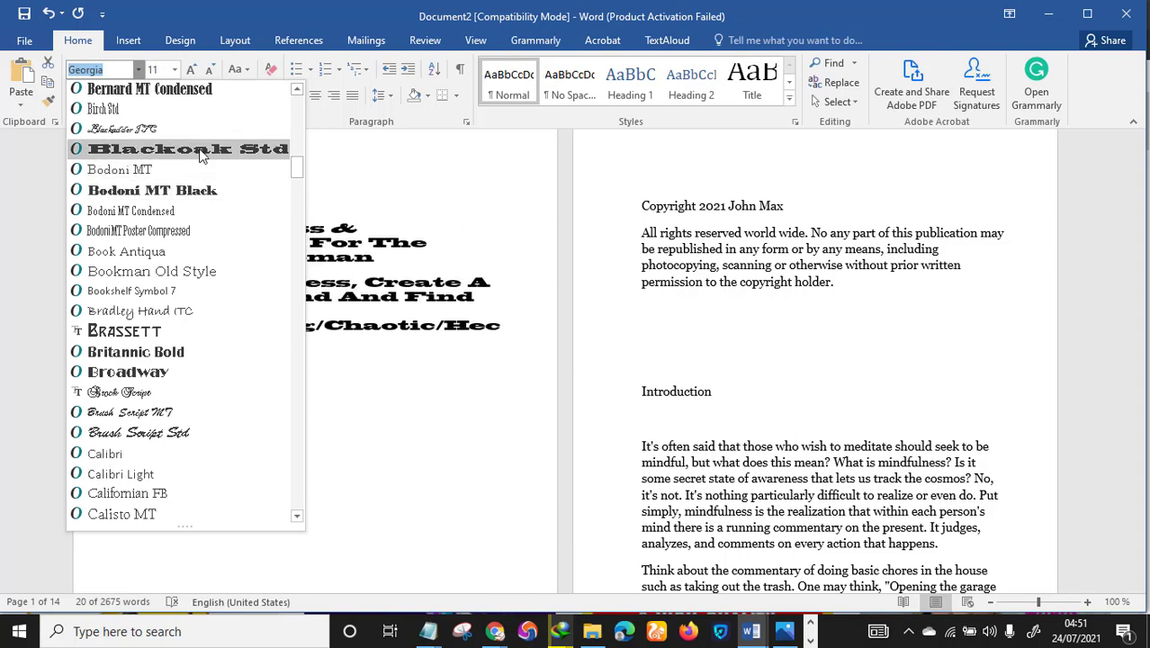
scroll(186, 194, "up", 3)
left_click(468, 276)
Set the font of the book title line on the first page to Adobe Gothic Std B
left_click_drag(425, 234, 141, 234)
left_click(138, 70)
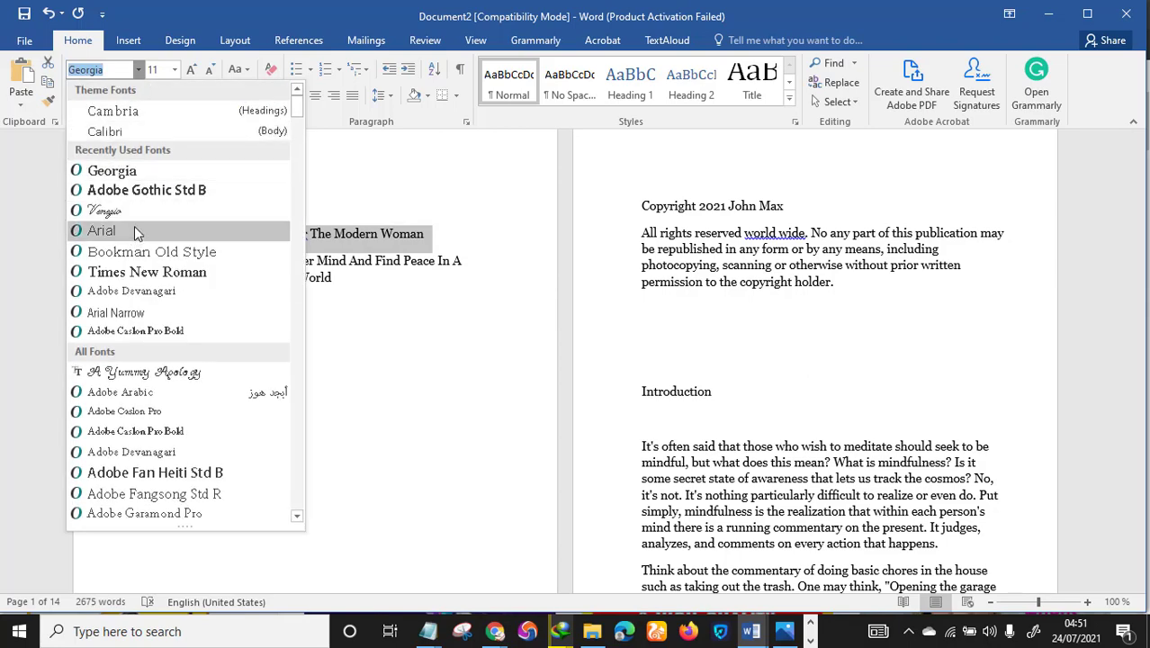
scroll(203, 324, "down", 10)
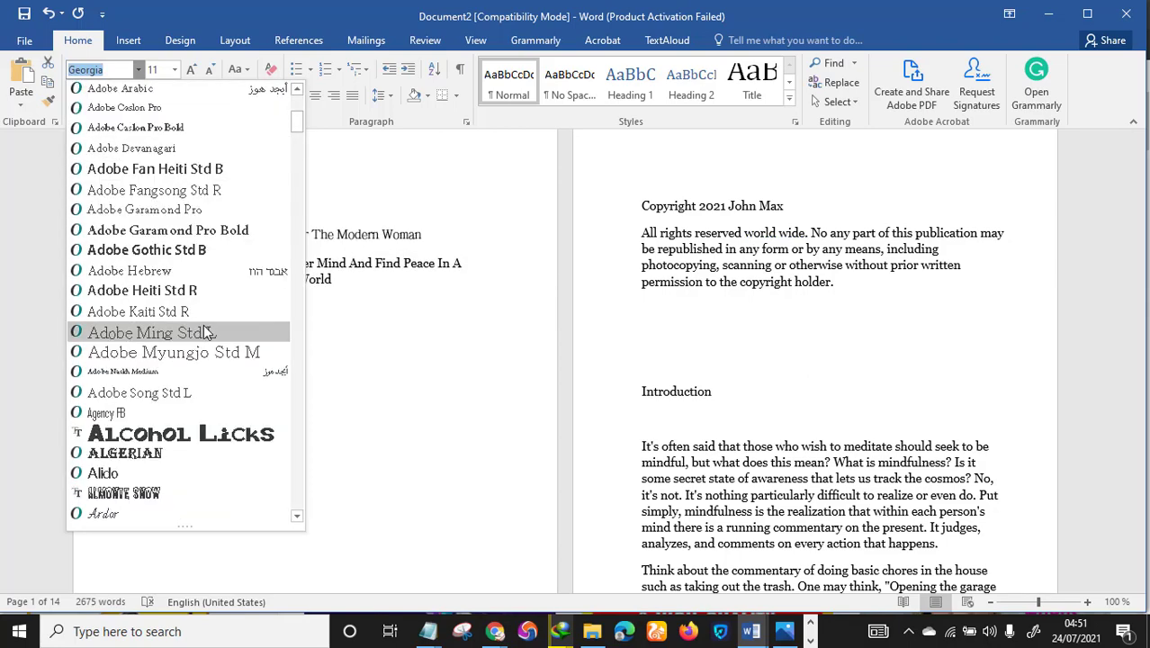
scroll(177, 234, "up", 6)
scroll(169, 202, "up", 5)
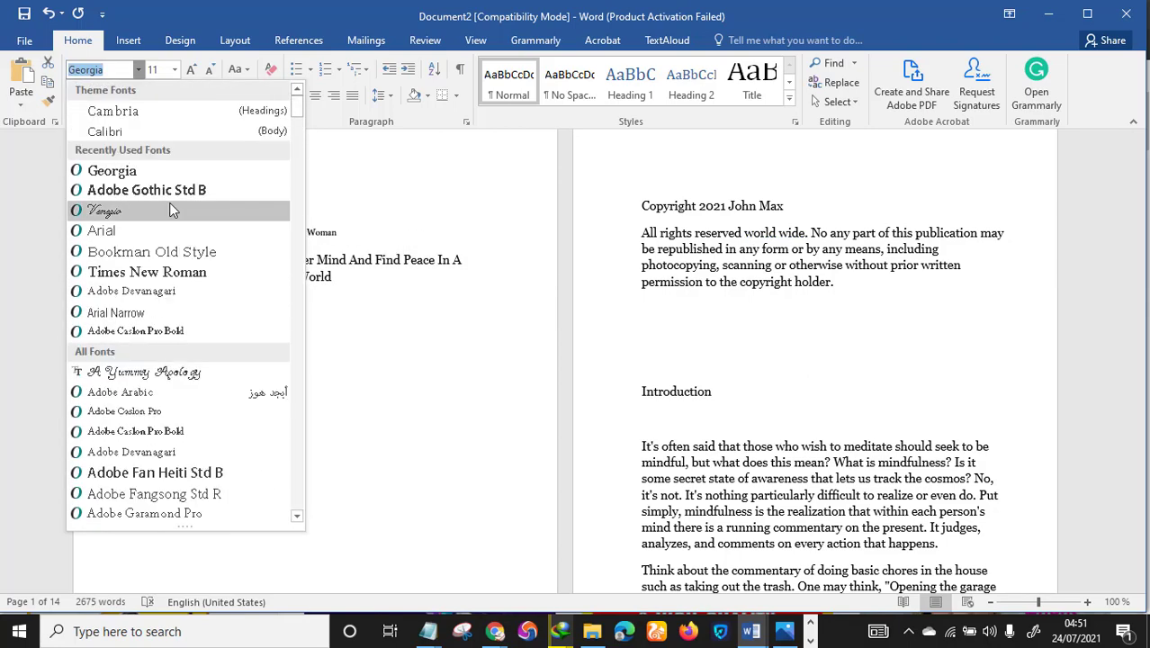
left_click(159, 190)
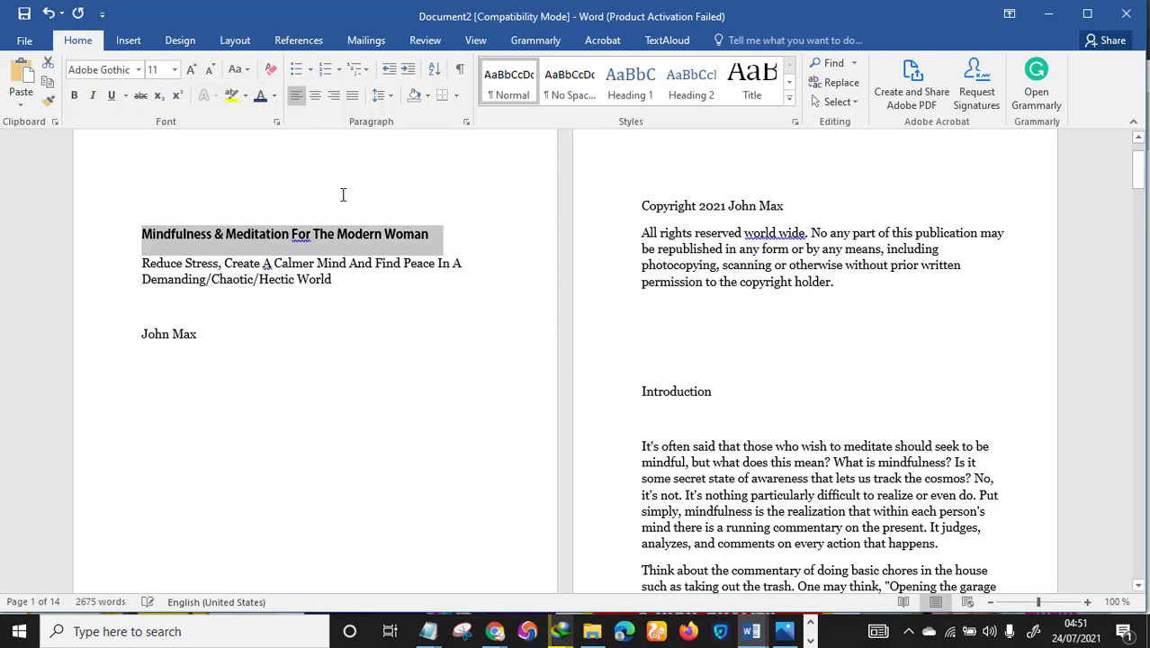
Enlarge the book title to 22 pt and center it on the title page
left_click(192, 74)
left_click(192, 73)
left_click(191, 74)
left_click(192, 74)
left_click(191, 74)
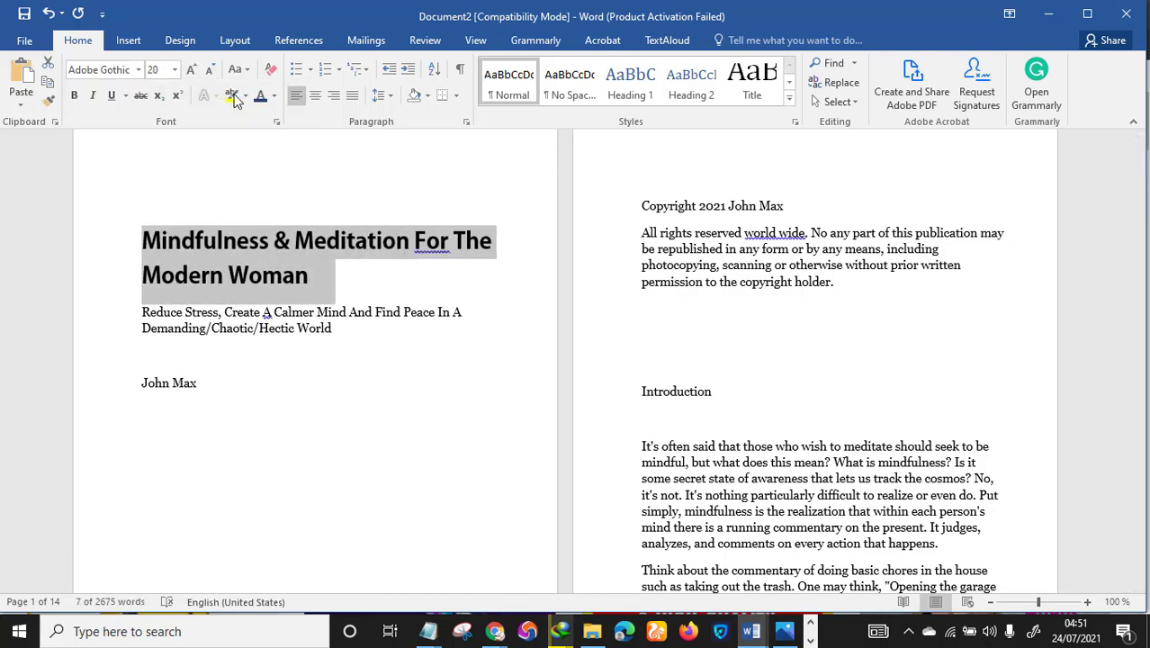
left_click(316, 97)
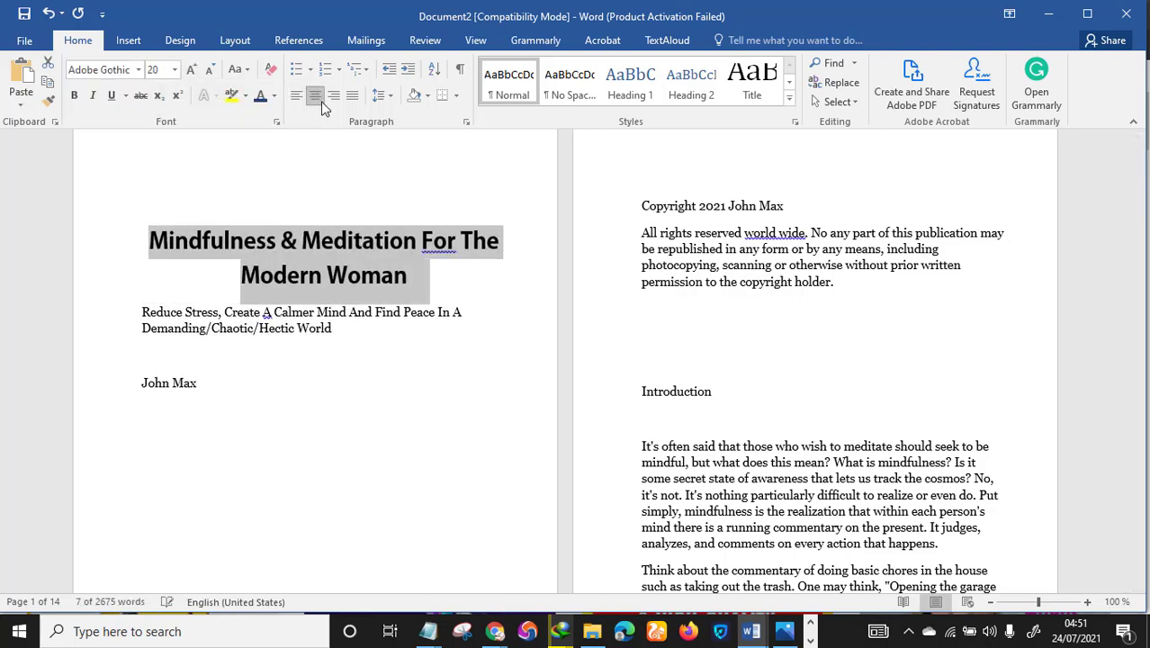
left_click(192, 70)
left_click(448, 277)
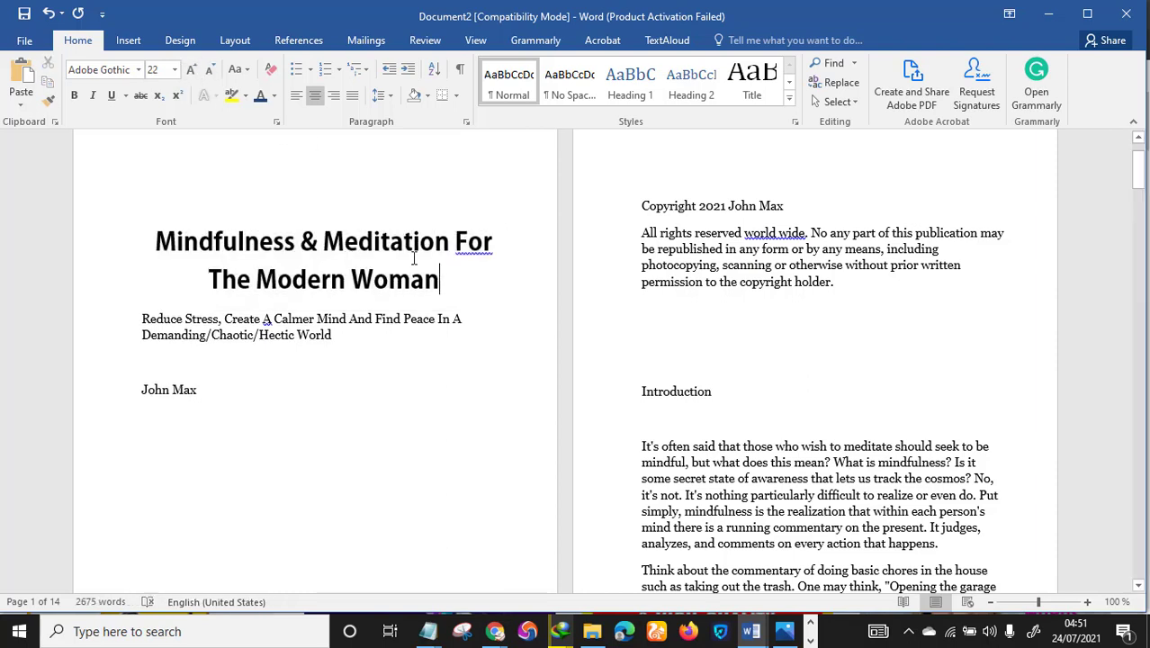
Replace the ampersand in the book title with "And", leaving single spaces around the word
key("BackSpace")
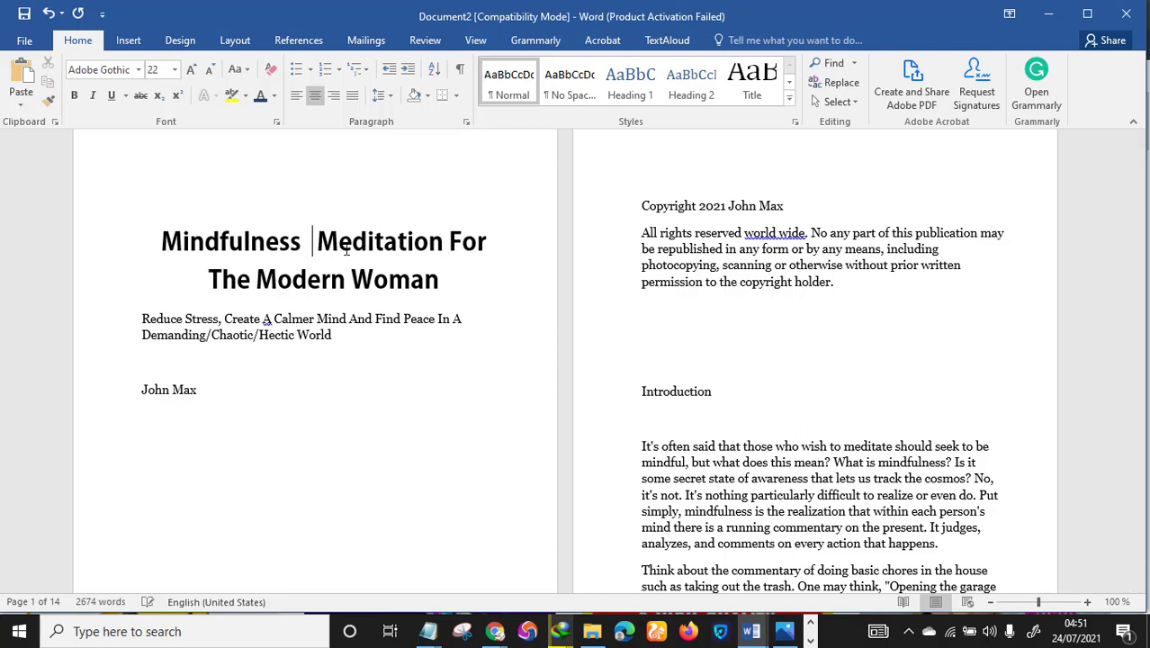
type("And")
key("BackSpace")
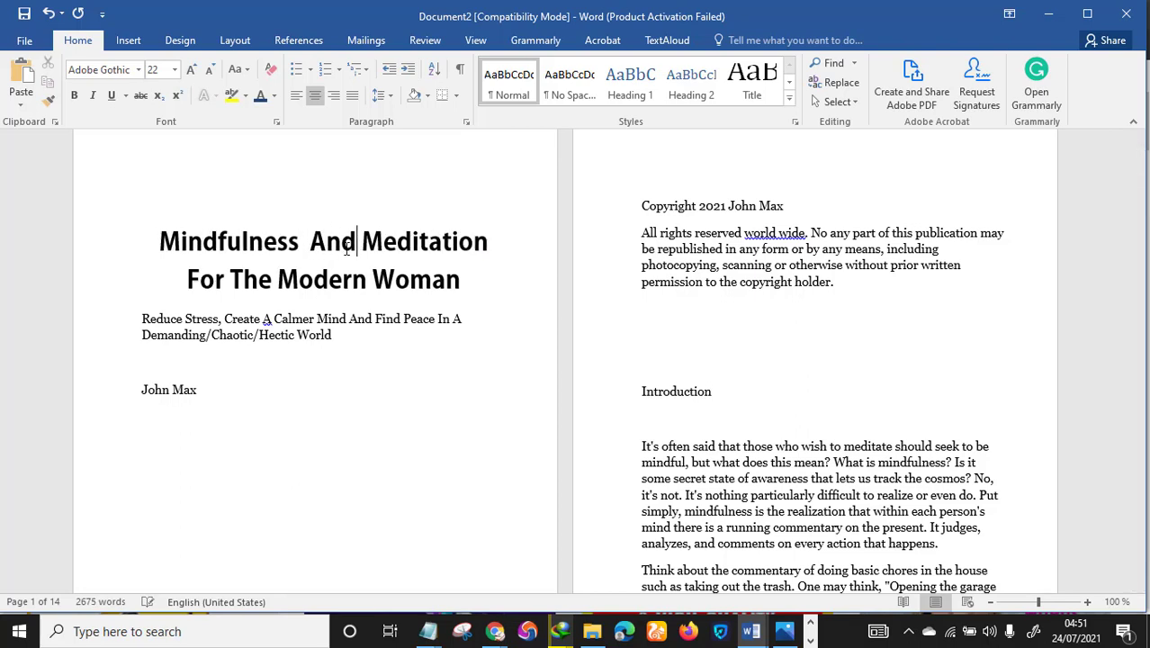
left_click(309, 243)
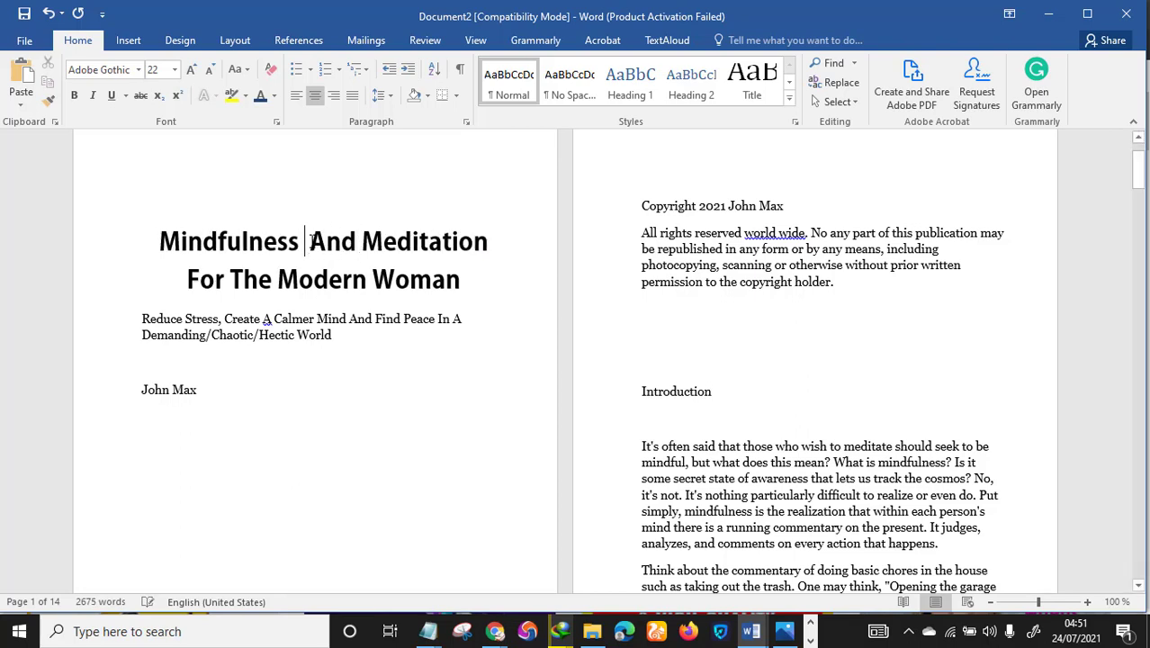
key("BackSpace")
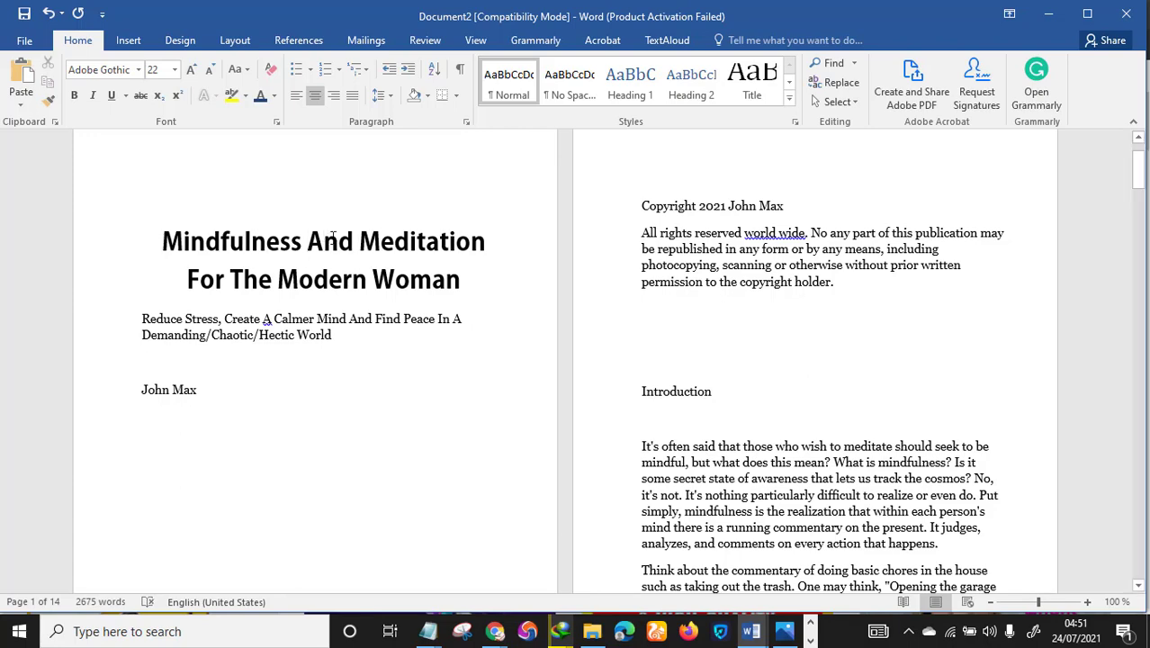
Replace the slashes in the subtitle so its ending reads "Demanding, Chaotic and Hectic World"
scroll(324, 321, "down", 2)
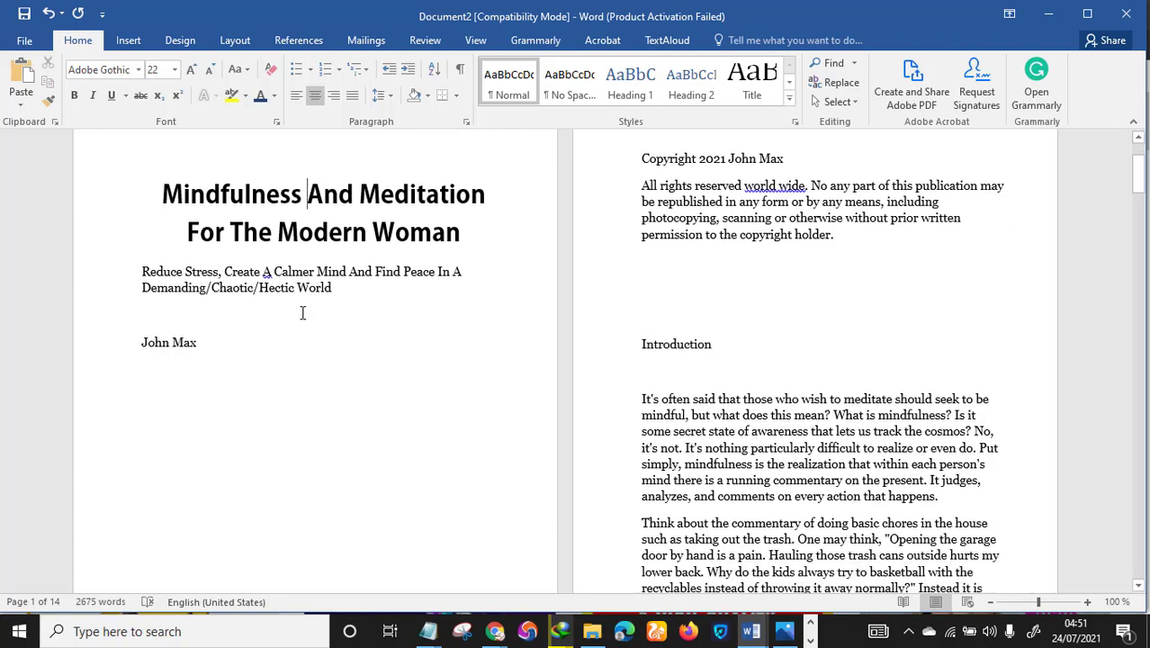
left_click(403, 263)
double_click(49, 246)
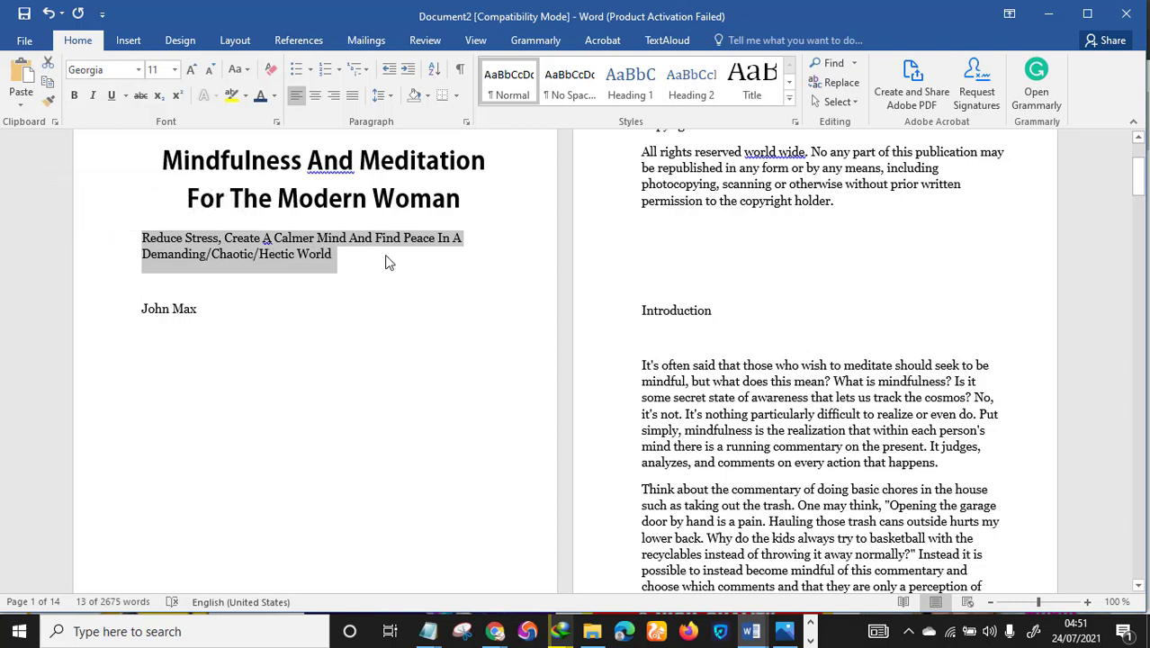
left_click(213, 254)
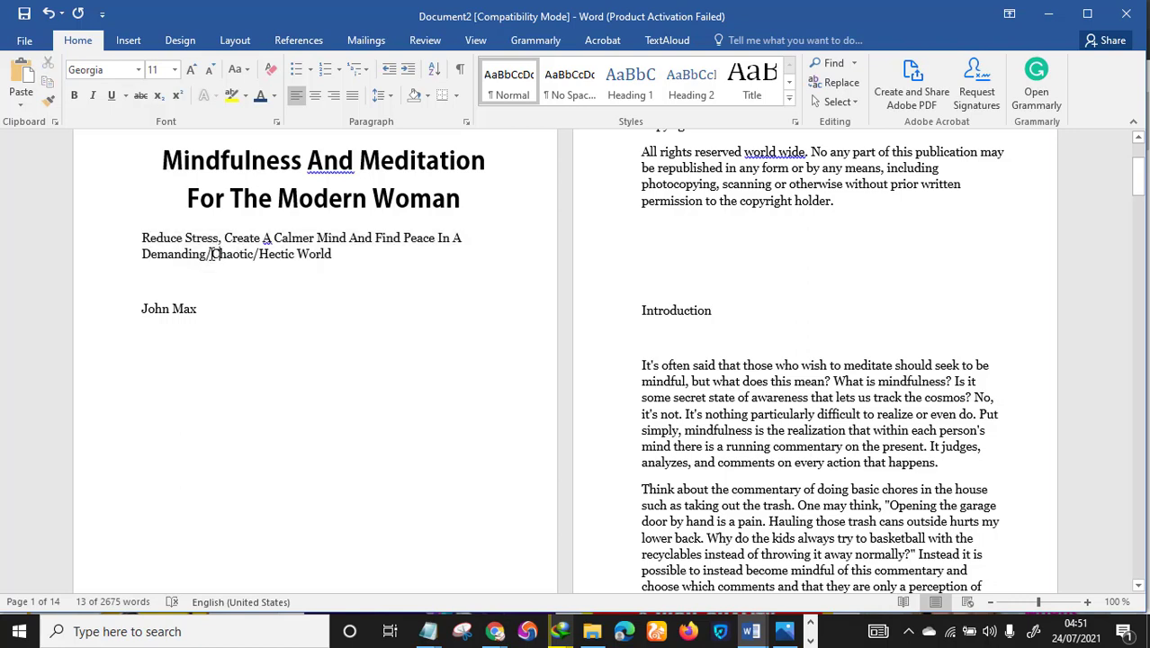
key("BackSpace")
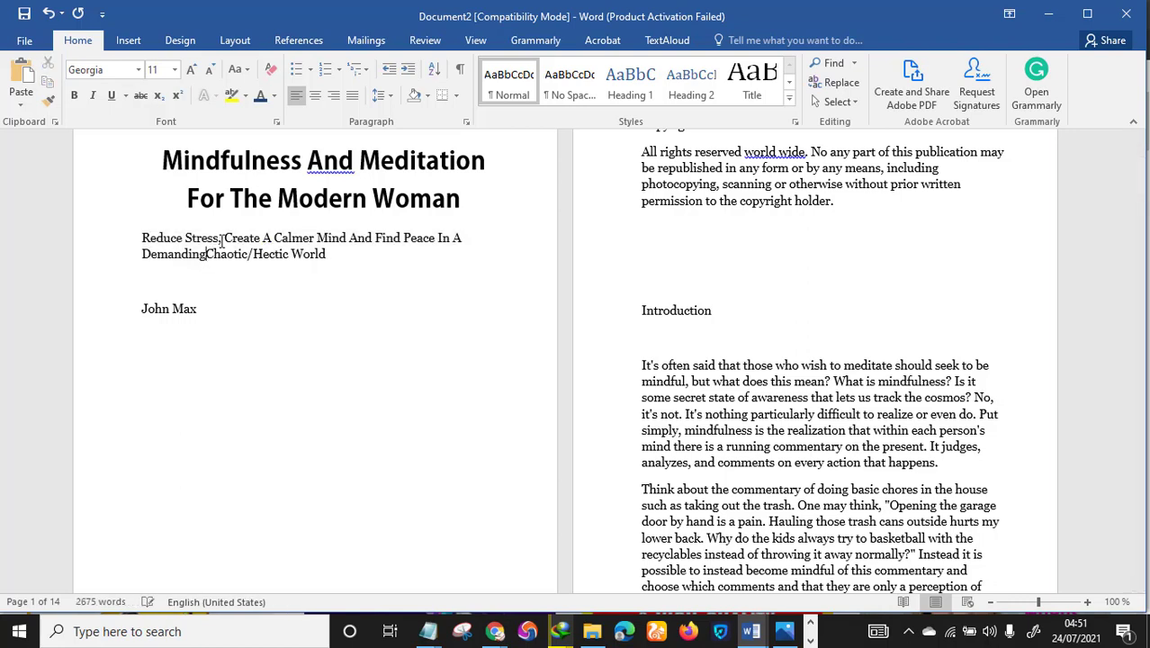
type(",")
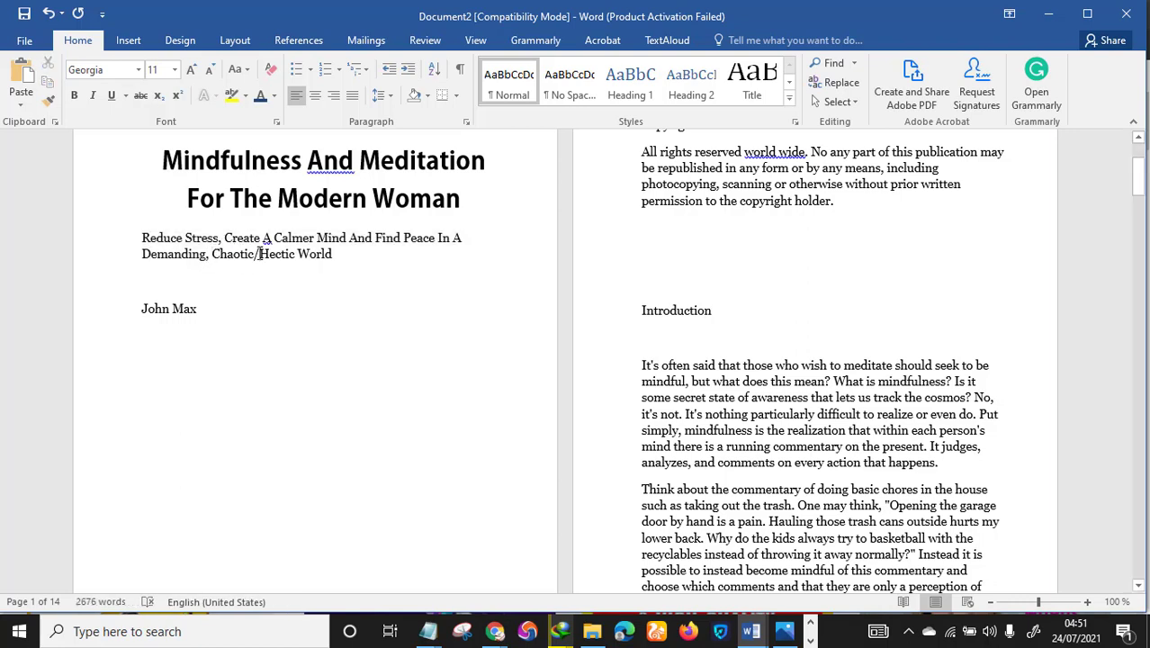
key("BackSpace")
type("and")
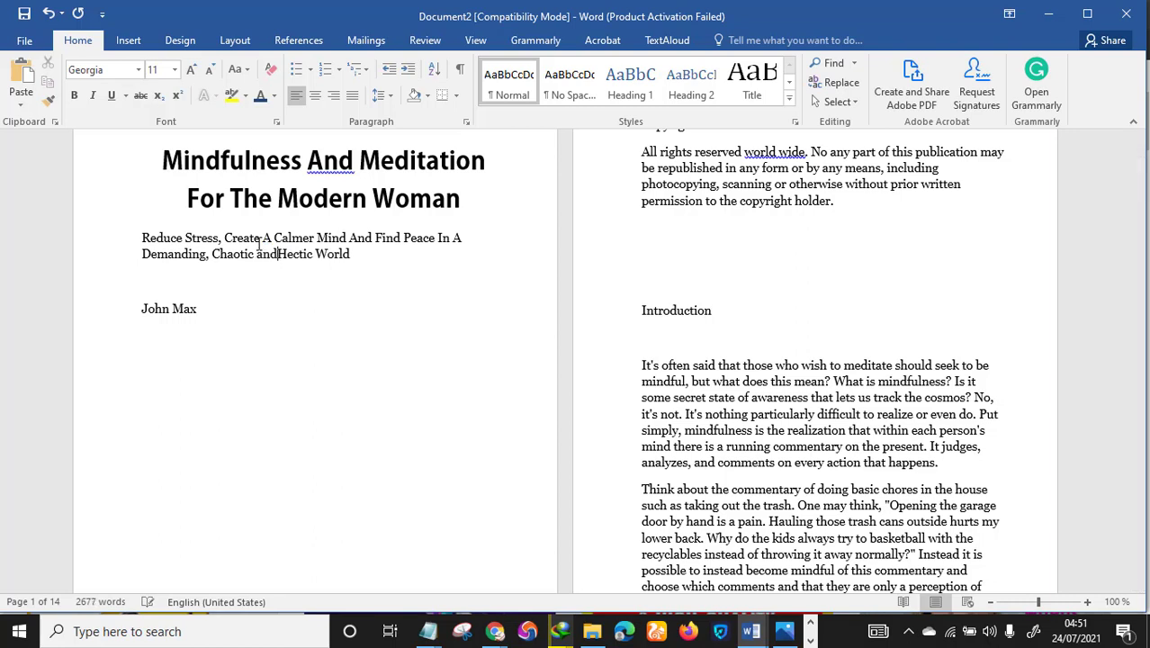
Center the two-line subtitle and set its font to Adobe Gothic Std B
left_click_drag(360, 257, 112, 209)
left_click(314, 96)
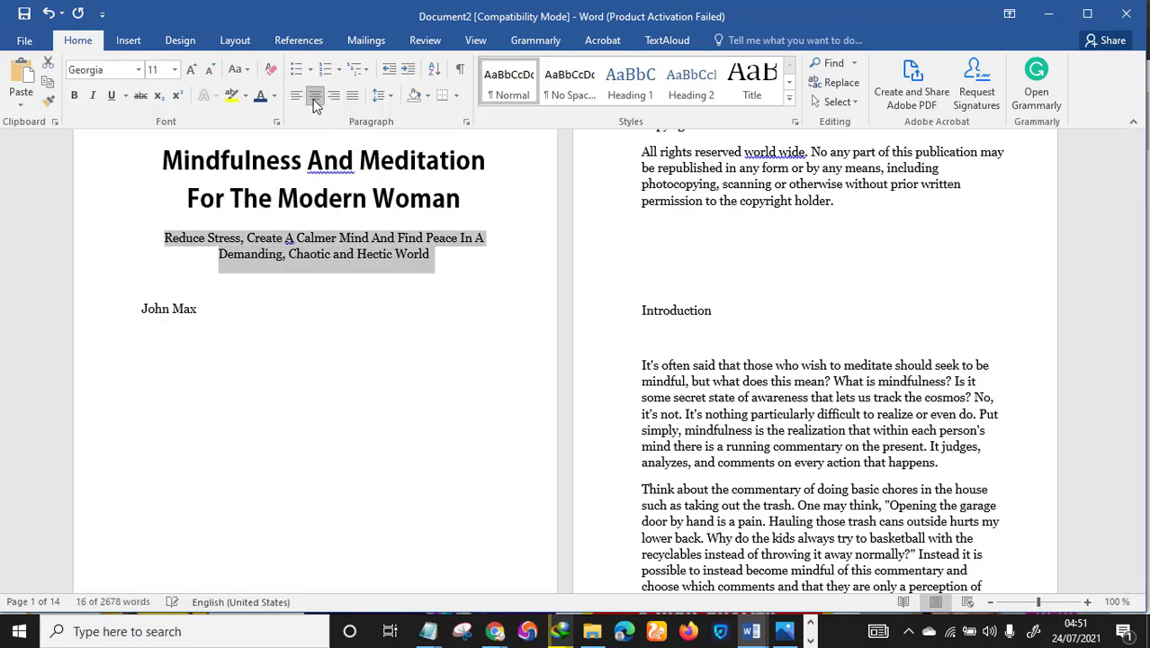
left_click(138, 70)
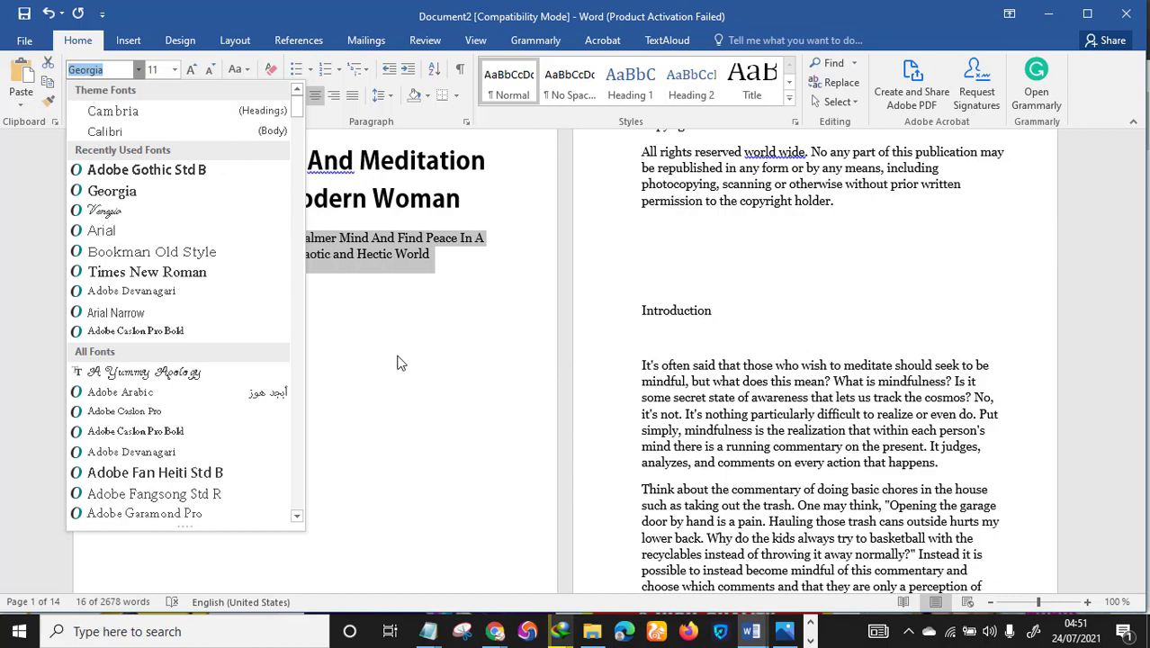
left_click(172, 171)
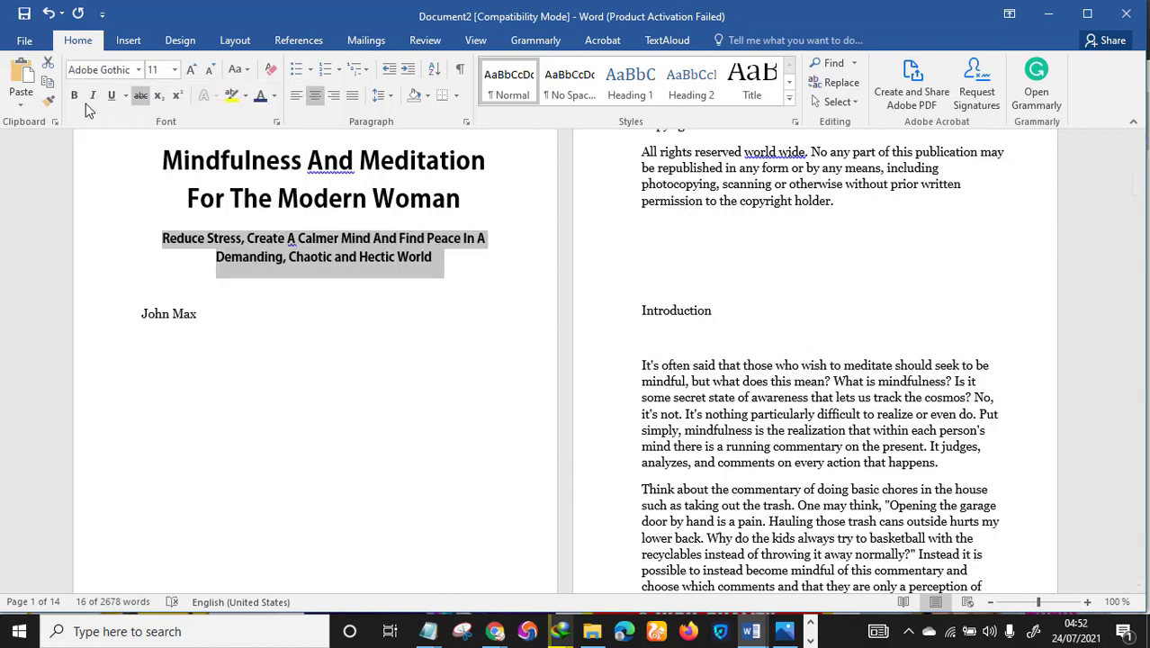
Preview alternative fonts for the title page subtitle and keep Adobe Gothic Std B
left_click(138, 69)
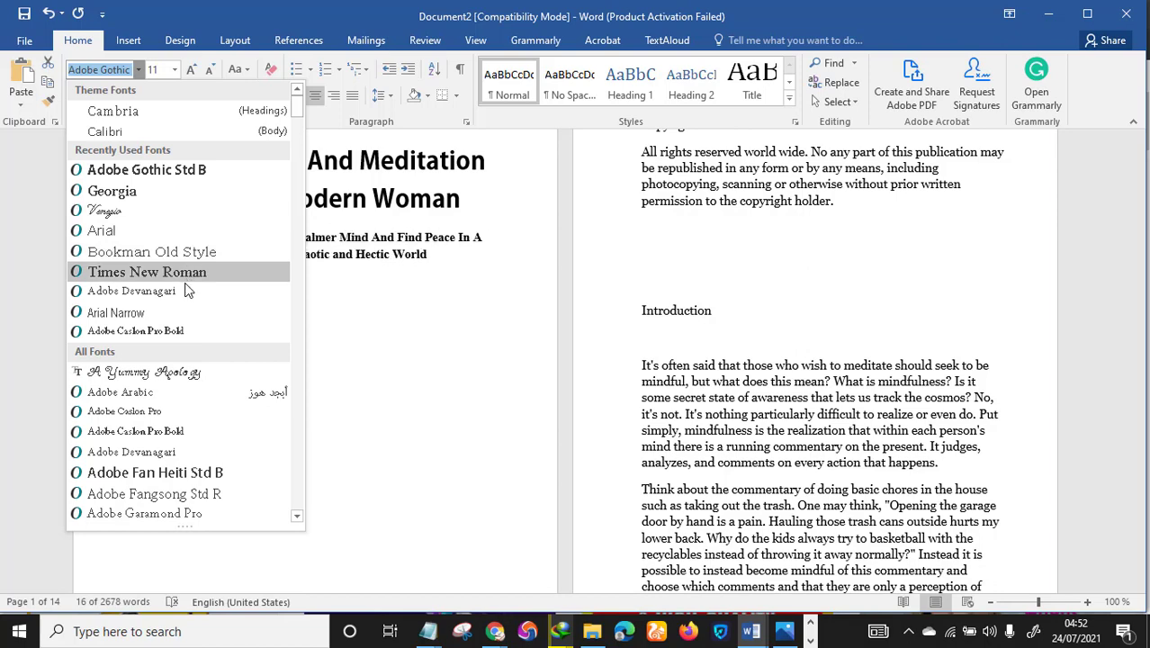
scroll(189, 394, "down", 2)
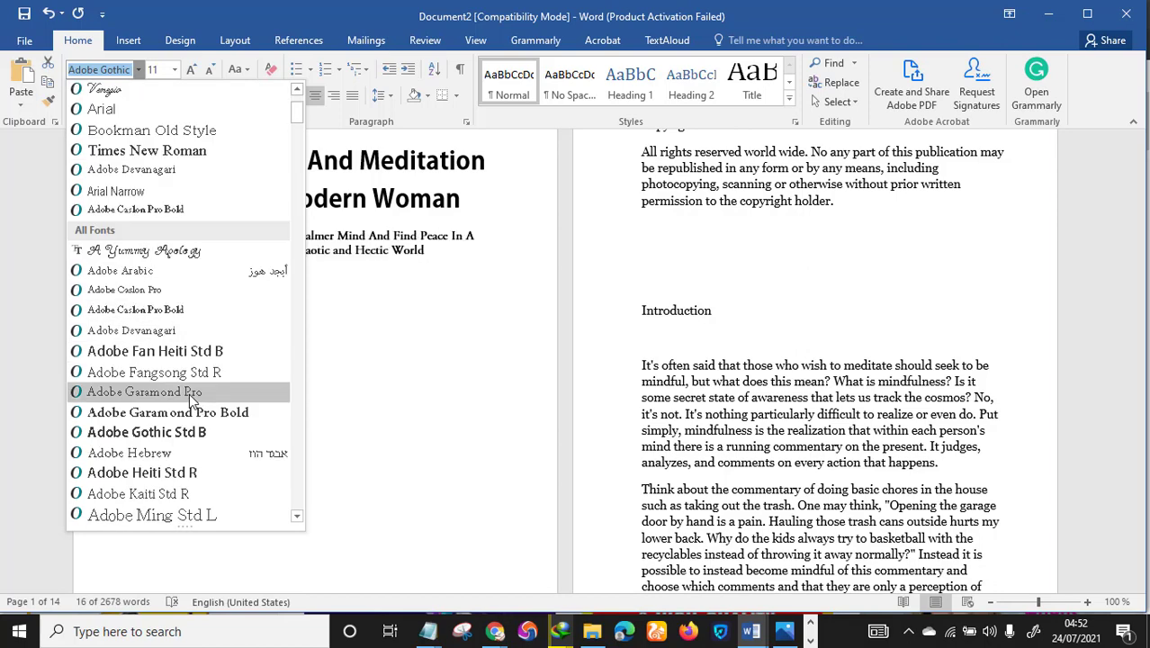
scroll(202, 396, "down", 1)
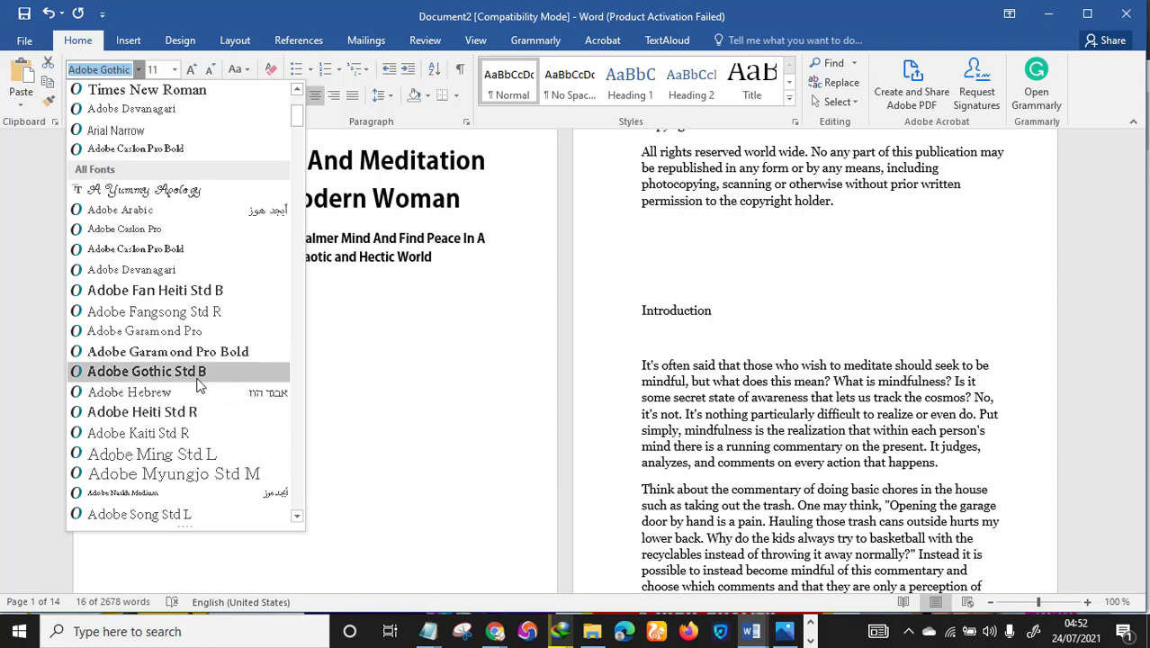
left_click(198, 379)
left_click(216, 349)
scroll(371, 383, "up", 3)
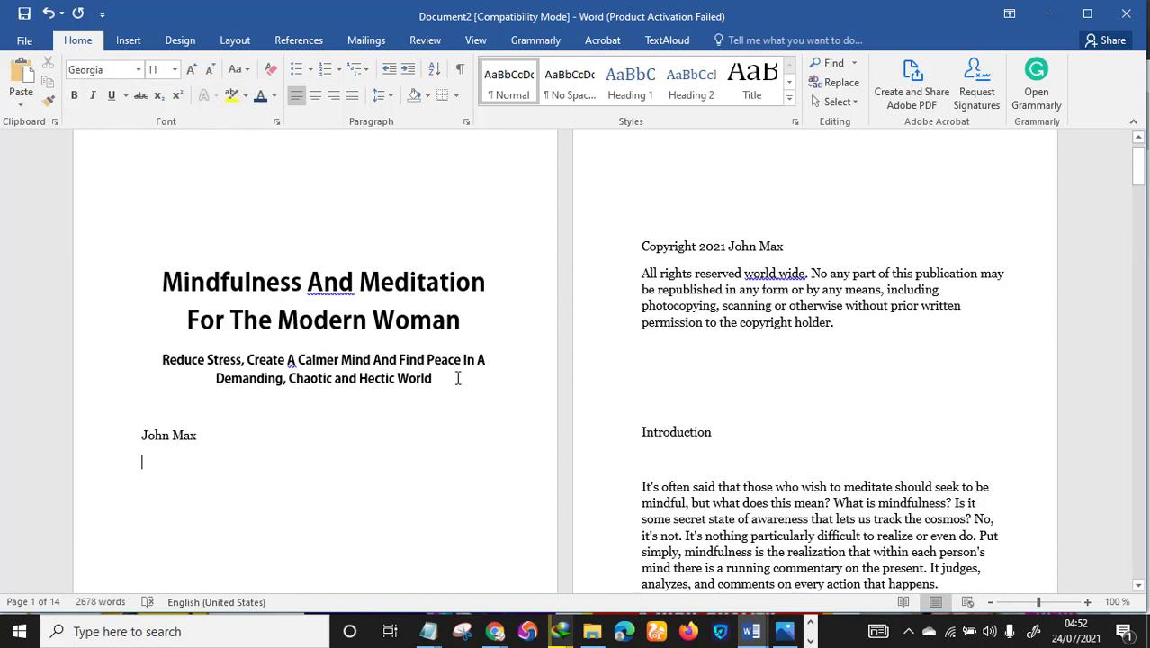
Increase the font size of the entire document by one step, setting the body text to 12 pt
scroll(464, 393, "down", 3)
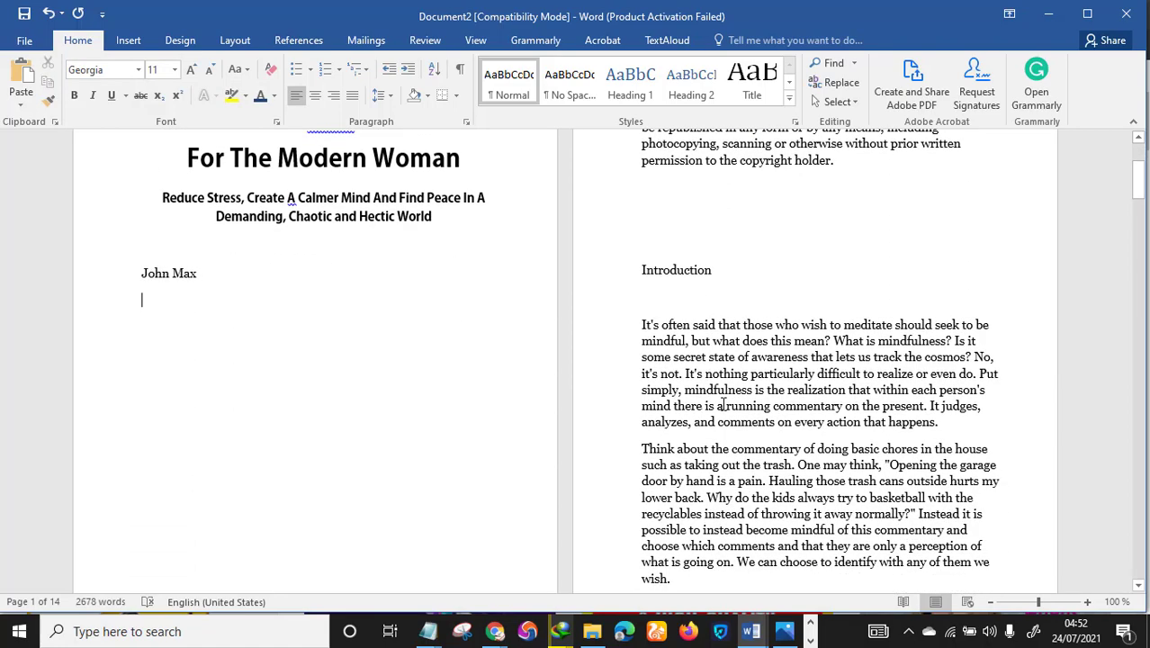
scroll(746, 410, "down", 3)
scroll(711, 315, "up", 4)
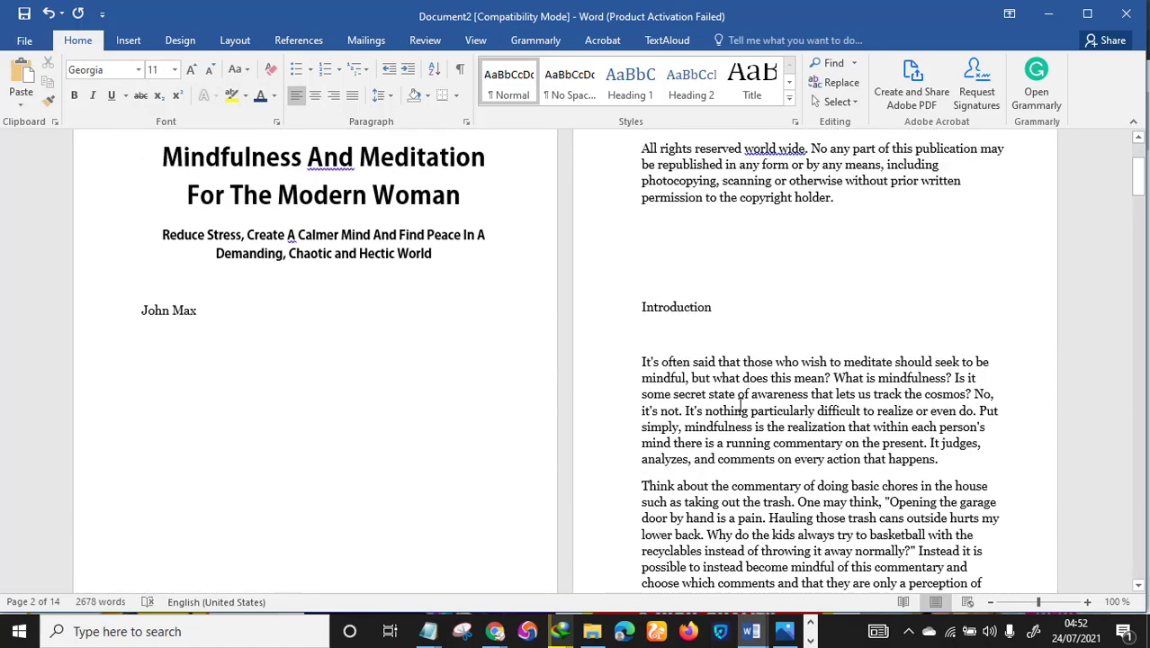
scroll(684, 261, "down", 2)
left_click_drag(638, 238, 855, 517)
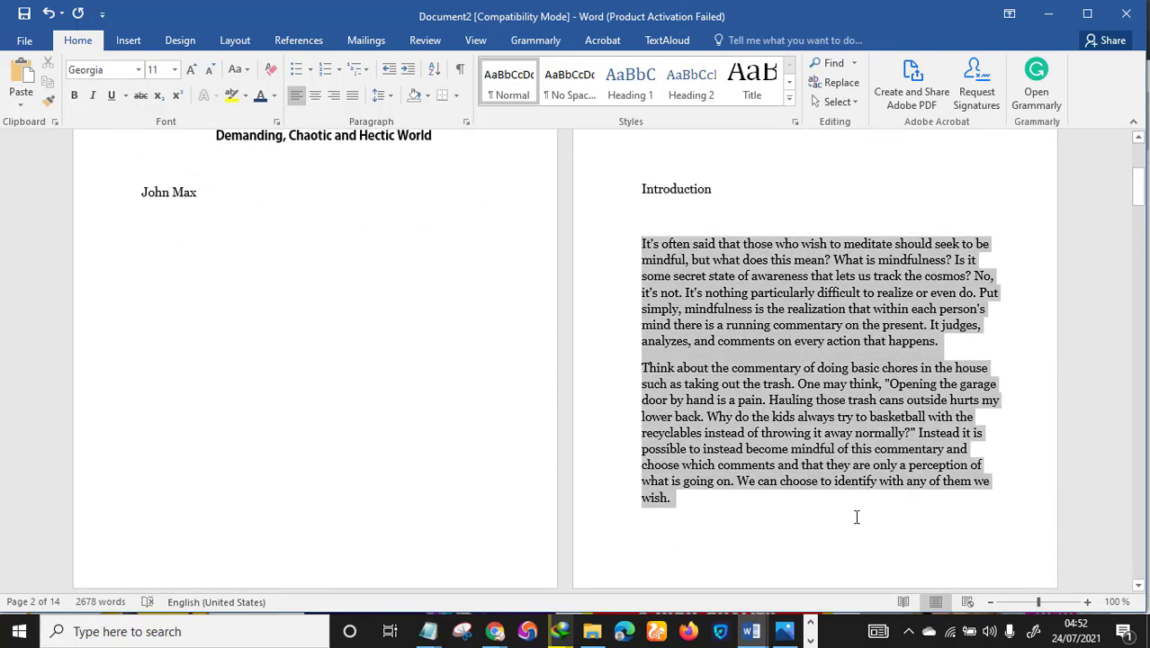
left_click(721, 385)
scroll(699, 457, "up", 1)
scroll(699, 458, "down", 1)
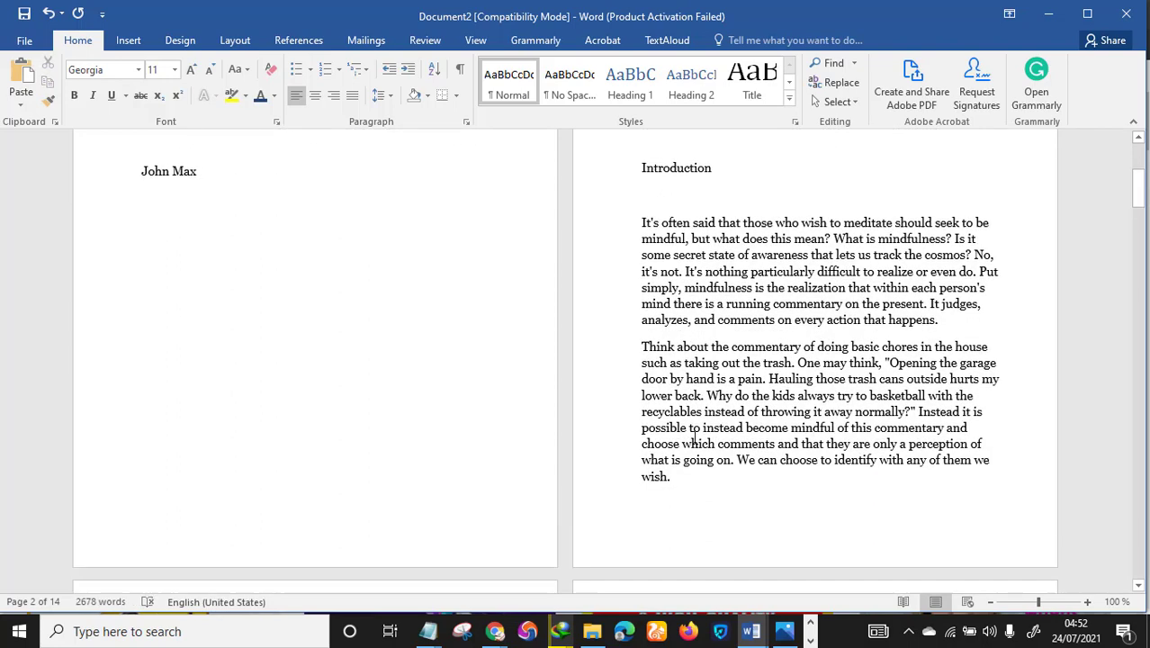
scroll(700, 450, "up", 3)
key("ctrl+a")
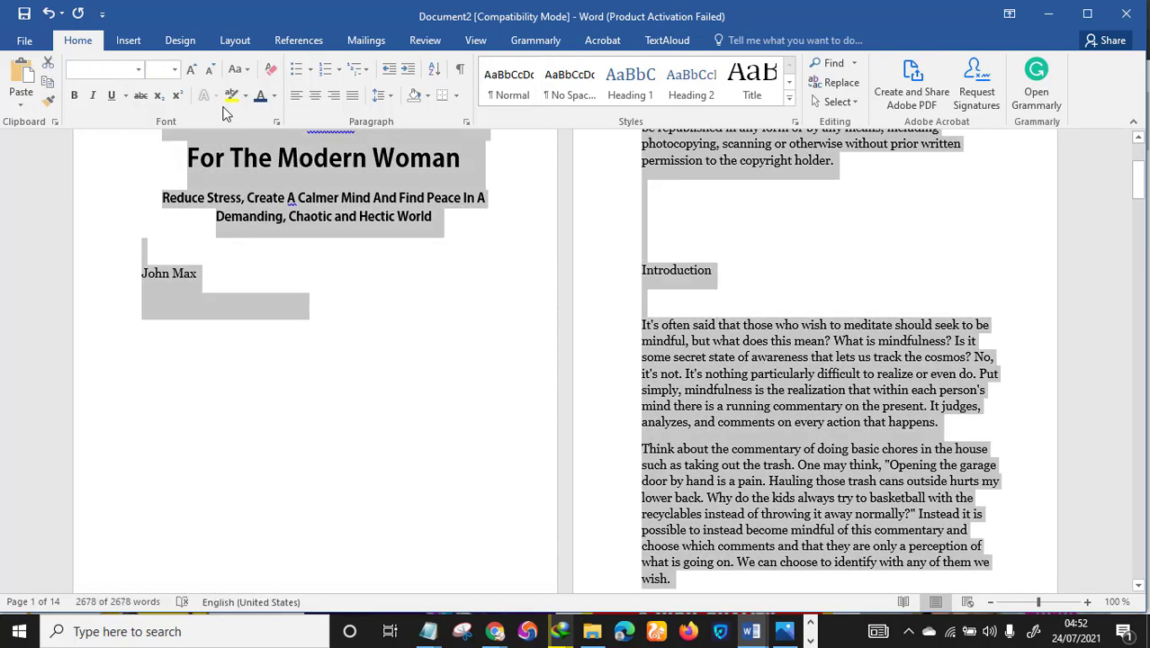
left_click(192, 71)
left_click(423, 356)
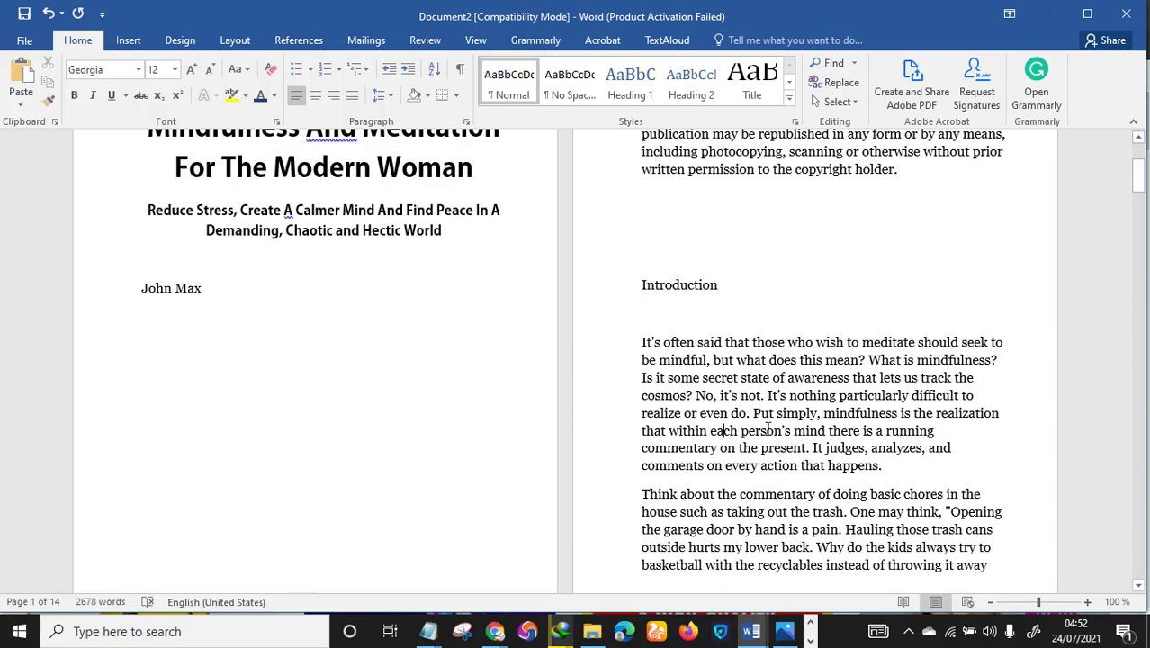
scroll(720, 378, "up", 2)
scroll(735, 306, "down", 4)
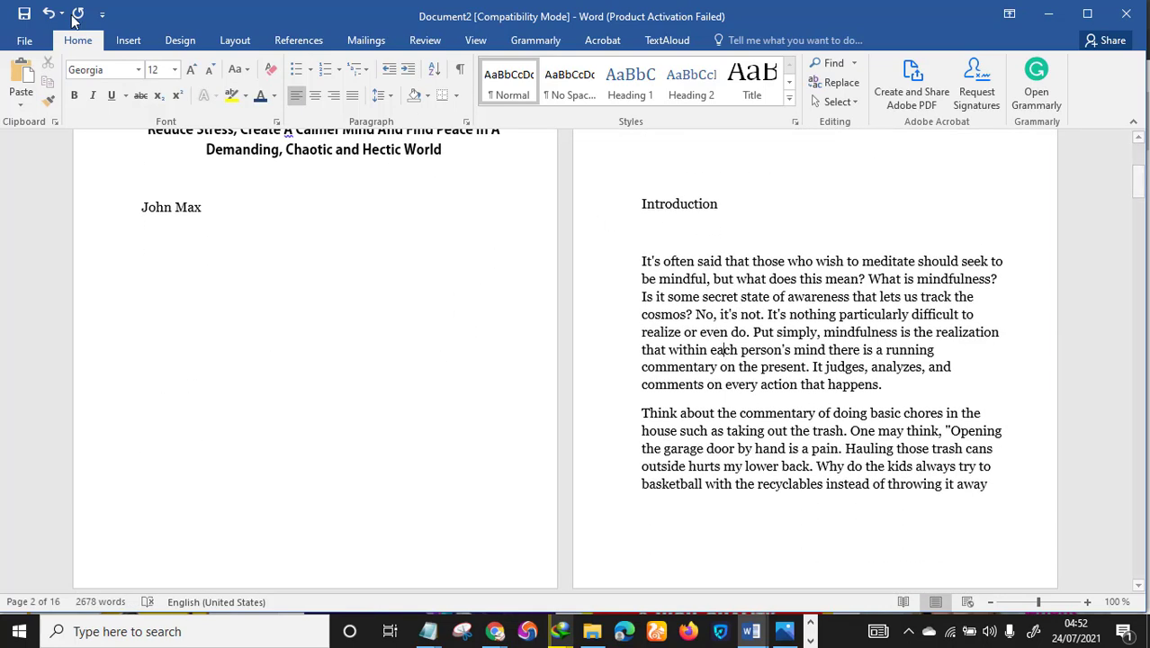
Center the author name on the title page and make it bold
scroll(295, 342, "up", 2)
scroll(295, 341, "up", 2)
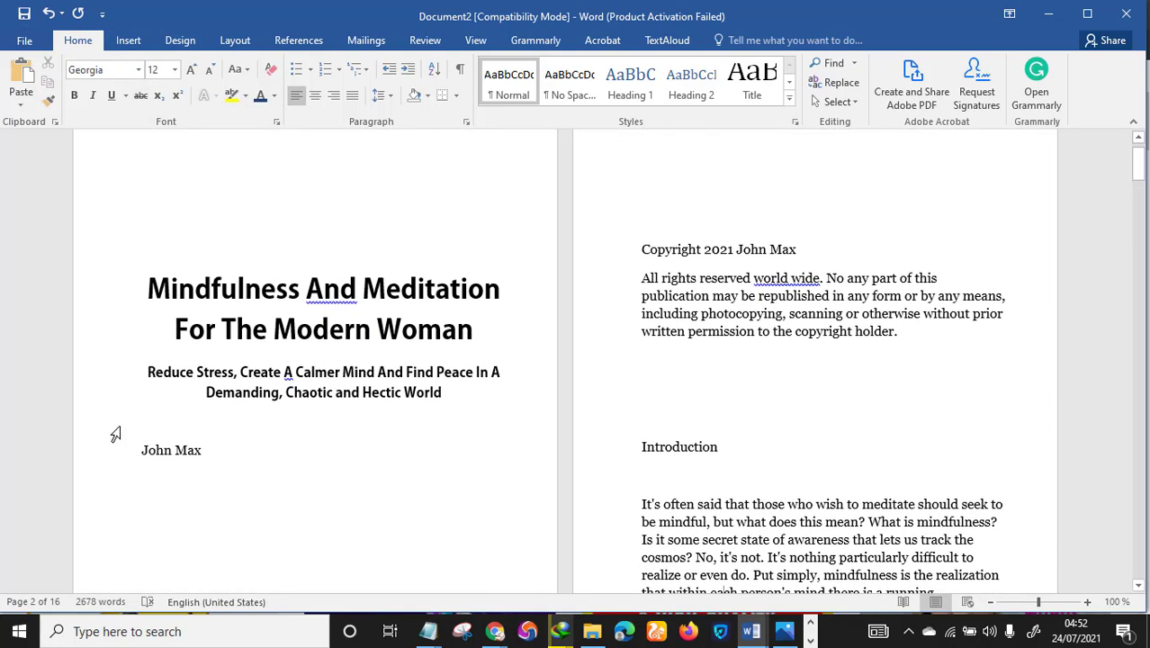
left_click_drag(219, 451, 142, 450)
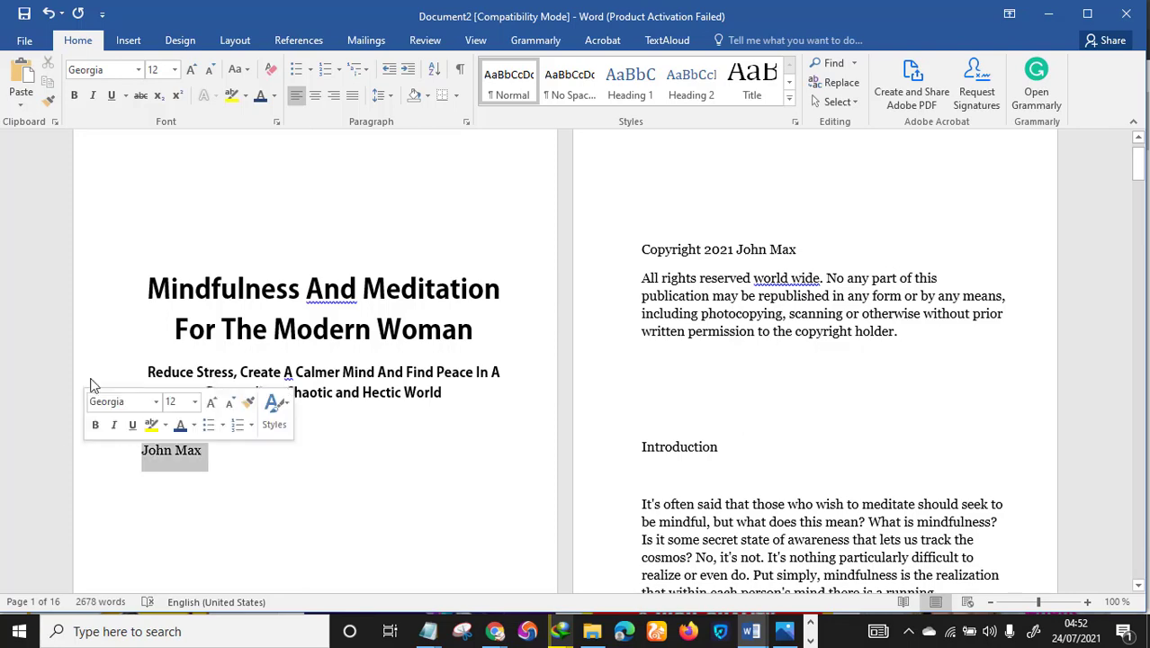
left_click(333, 99)
left_click(315, 96)
left_click(74, 95)
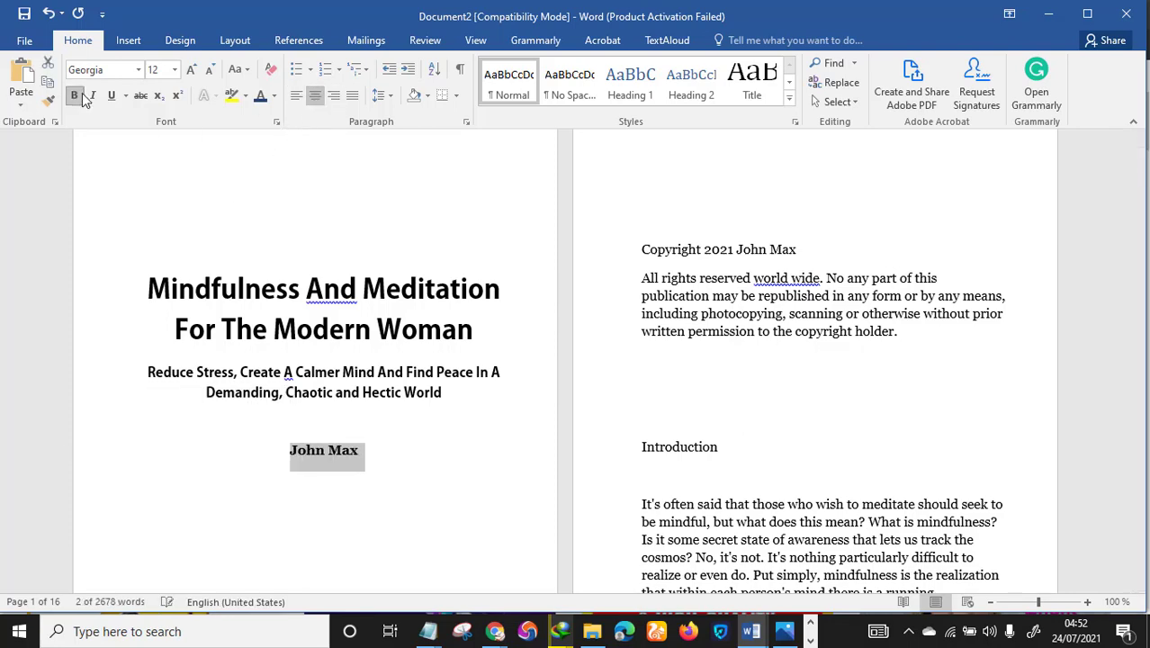
Enlarge the author name on the title page to one size step above 22 pt
scroll(429, 465, "down", 3)
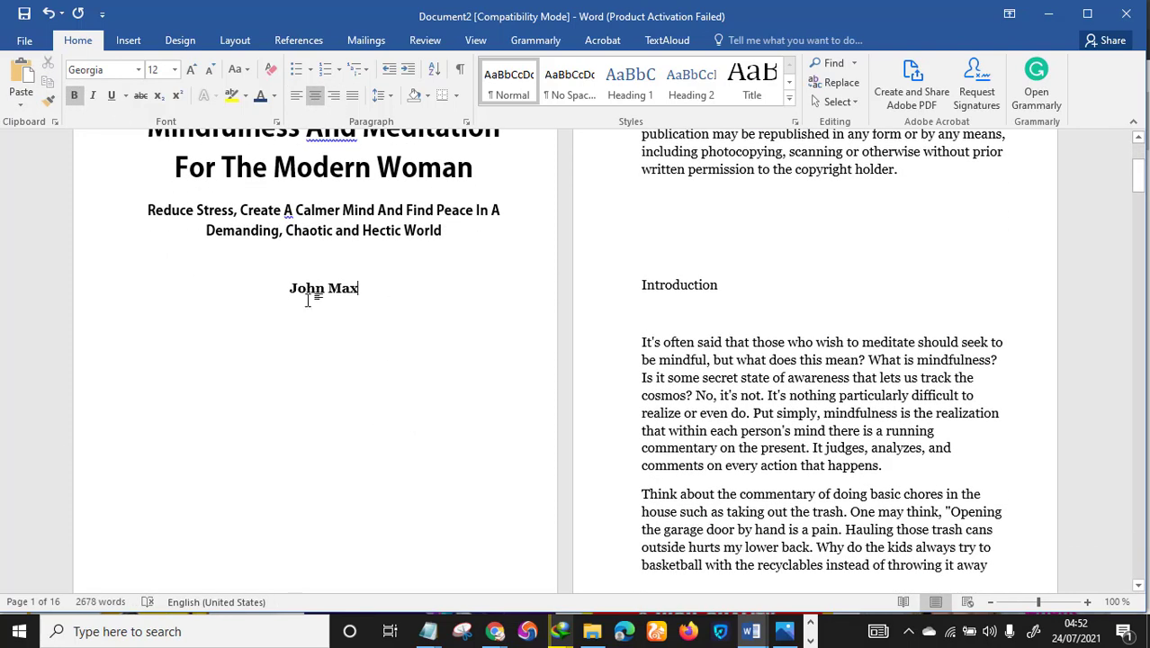
left_click(191, 71)
left_click(191, 71)
left_click(191, 70)
left_click(191, 70)
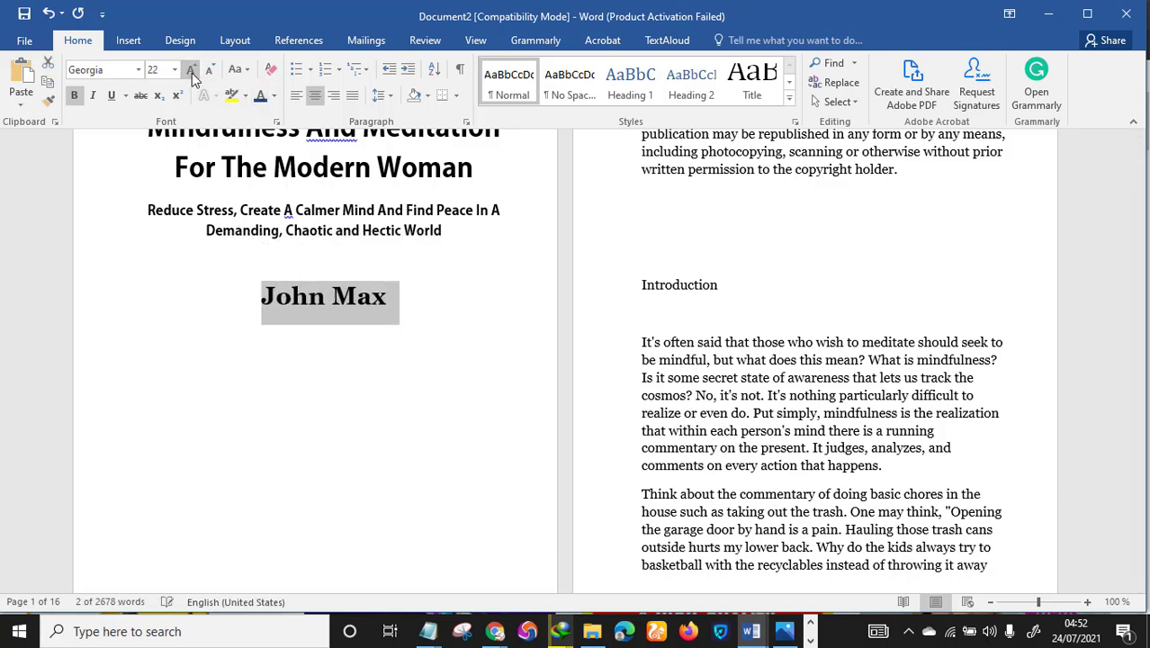
left_click(190, 70)
left_click(191, 70)
Add five blank lines between the subtitle and the author name on the title page
left_click(395, 260)
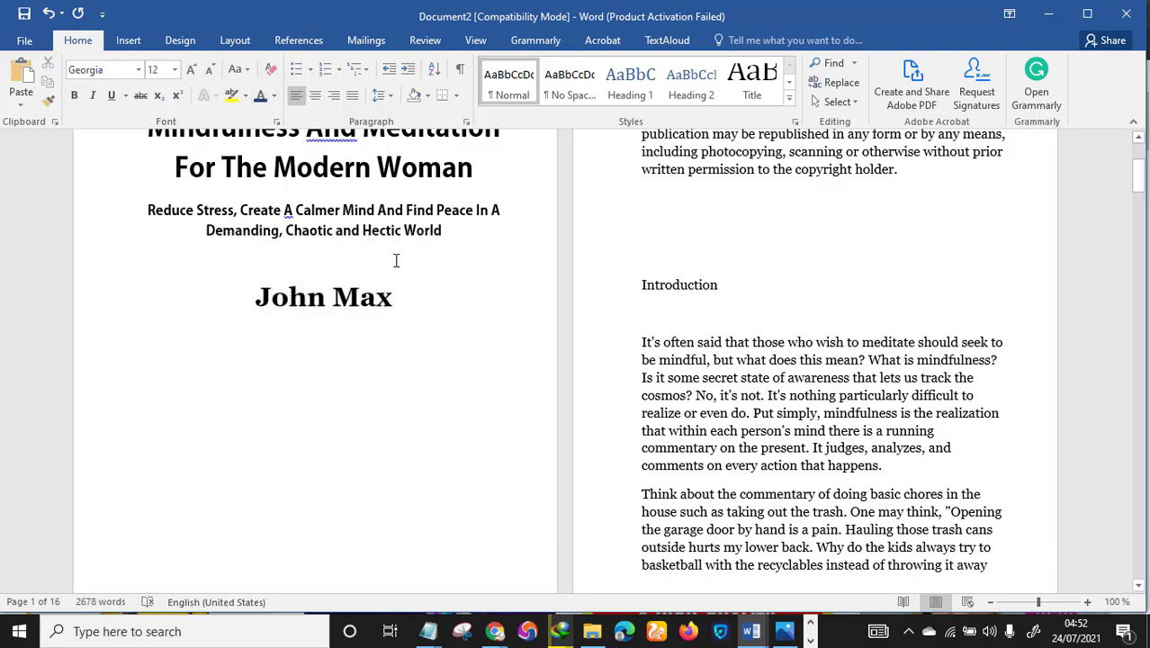
key("Return")
key("Return")
key("Return")
key("Return")
key("Return")
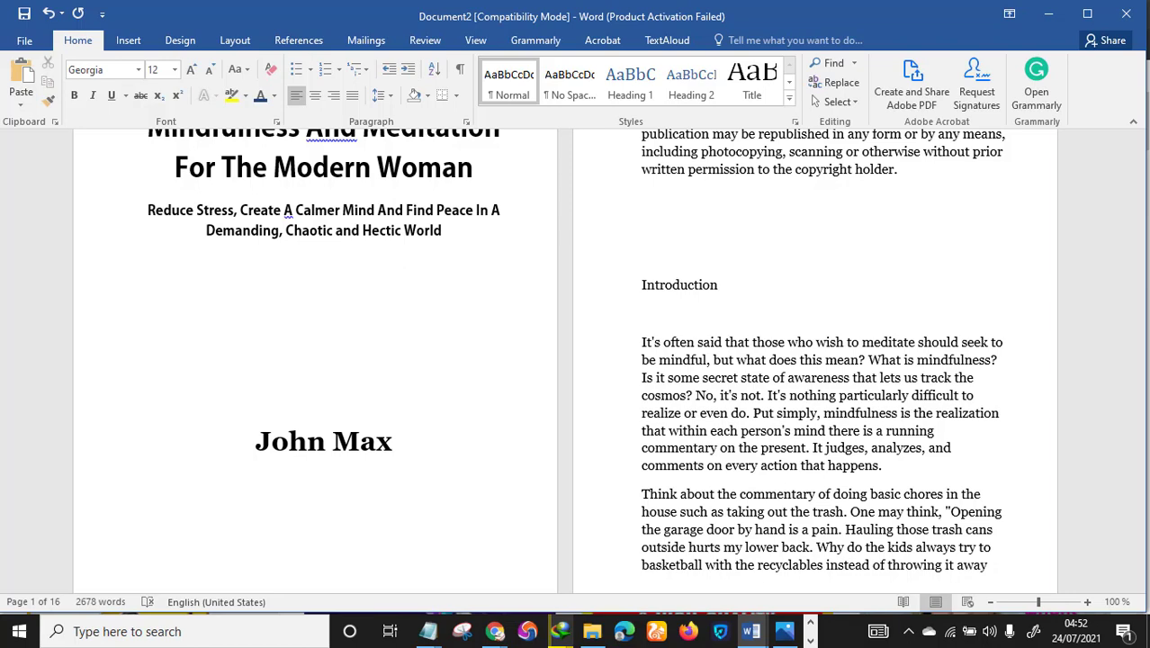
Insert a blank line above the book title and remove one blank line above the author name
scroll(141, 521, "up", 3)
left_click(125, 252)
left_click(141, 255)
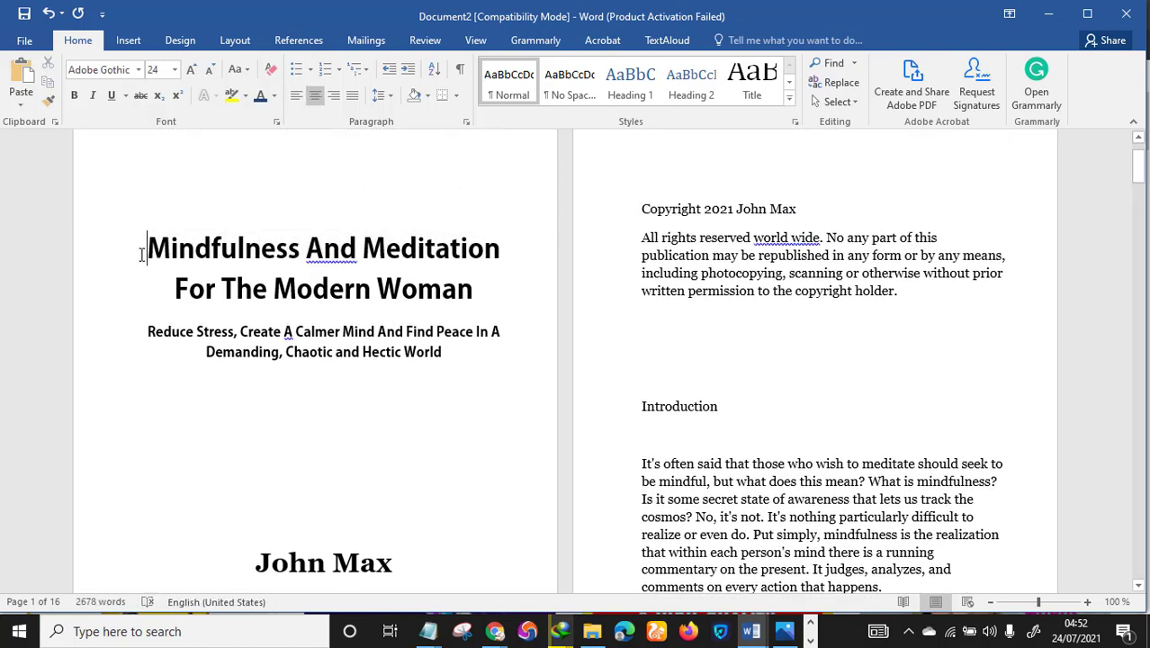
scroll(322, 367, "down", 5)
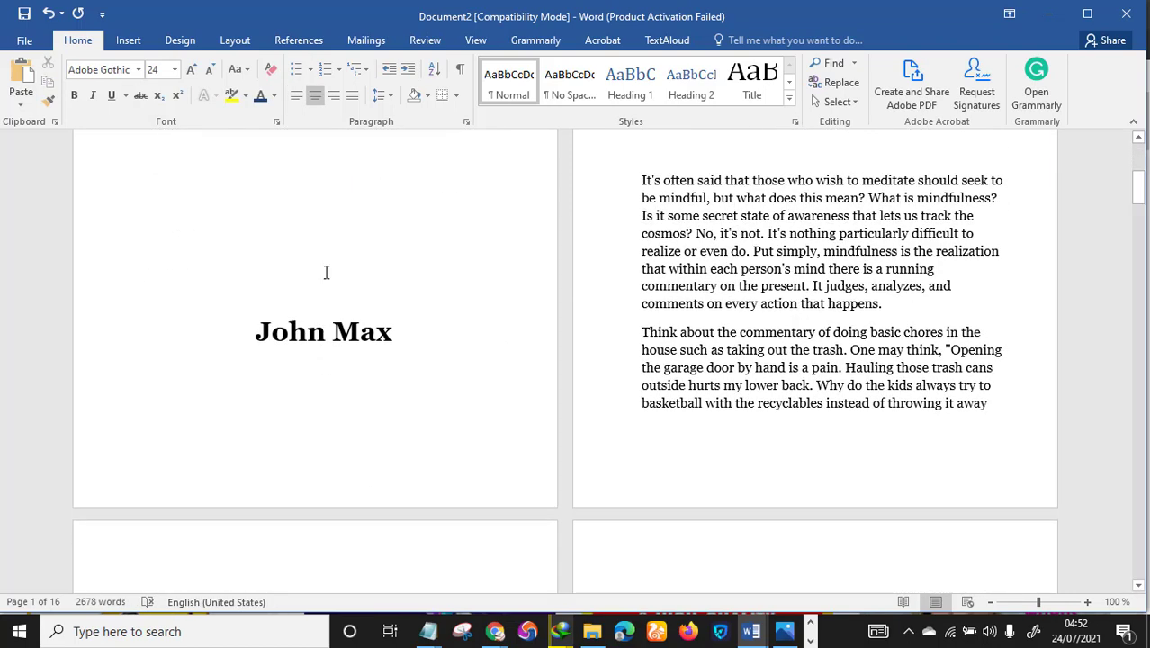
left_click(327, 271)
key("BackSpace")
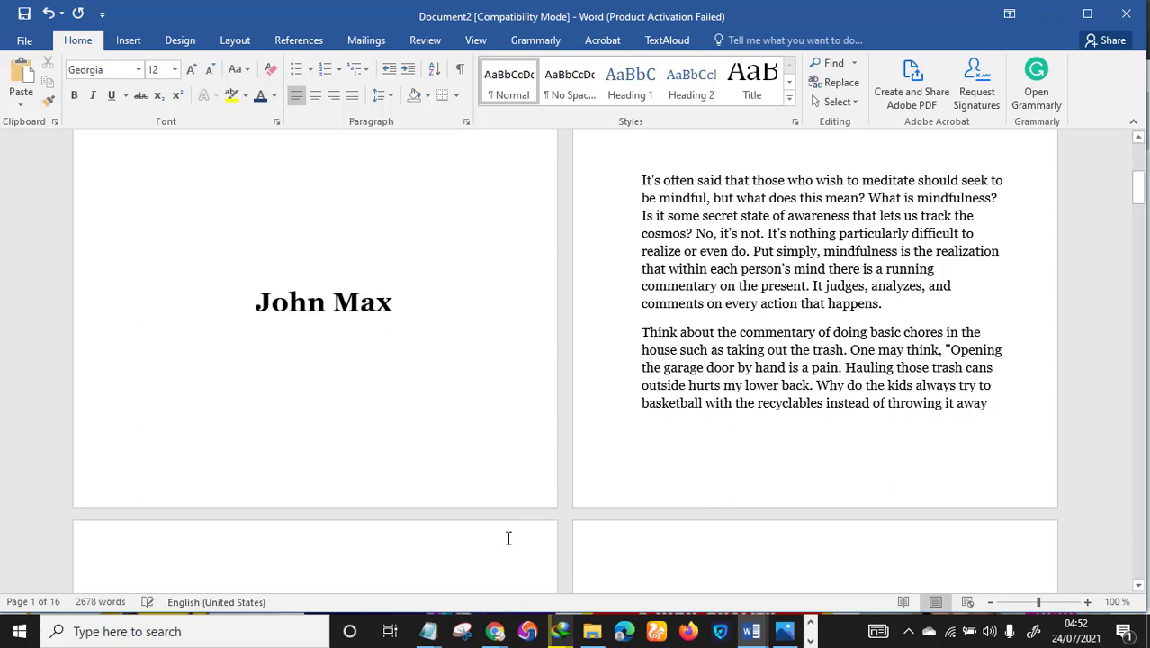
scroll(624, 537, "up", 8)
scroll(757, 352, "down", 3)
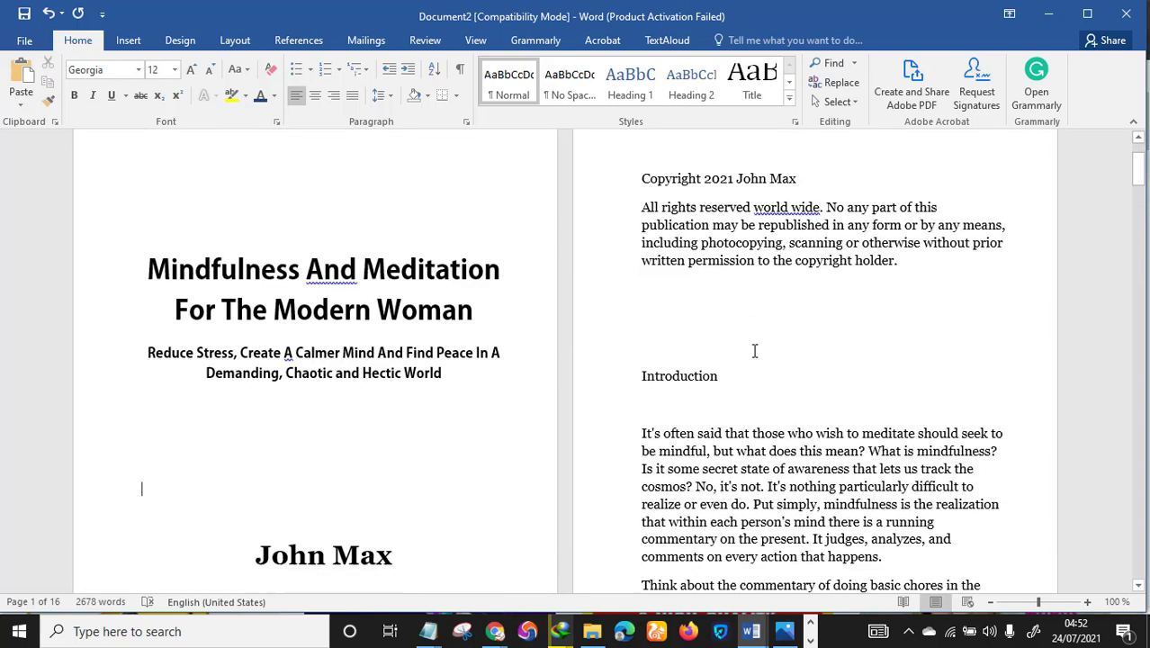
scroll(776, 248, "up", 2)
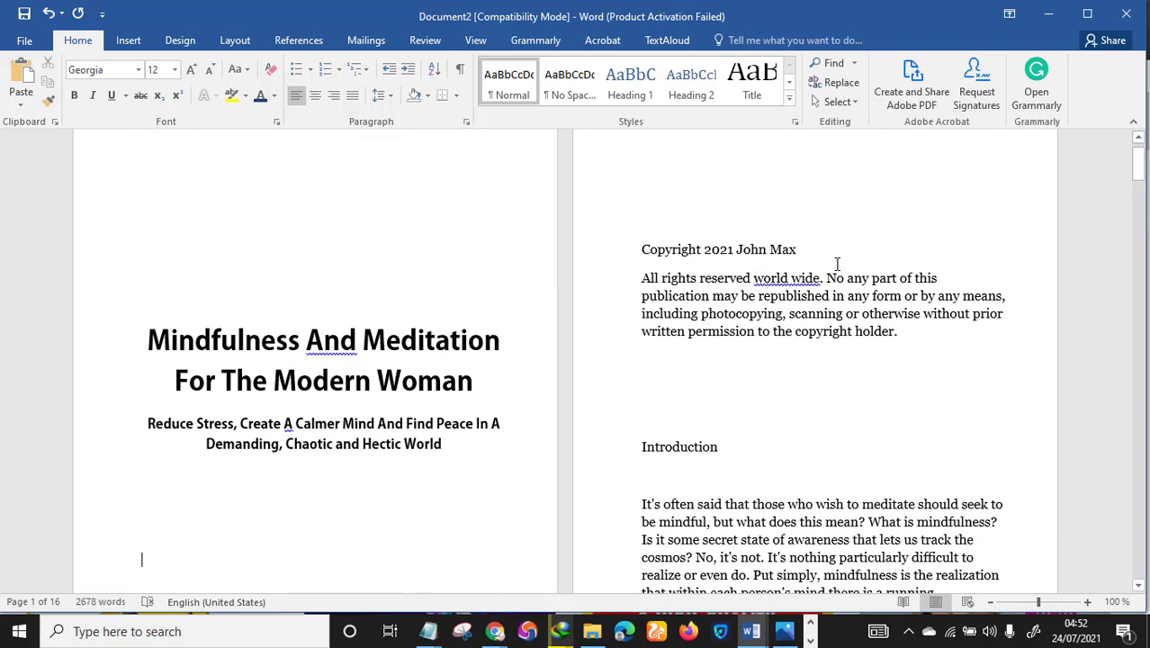
Insert a page break between the end of the copyright notice and the Introduction heading
left_click(790, 248)
scroll(856, 332, "down", 4)
scroll(908, 332, "up", 3)
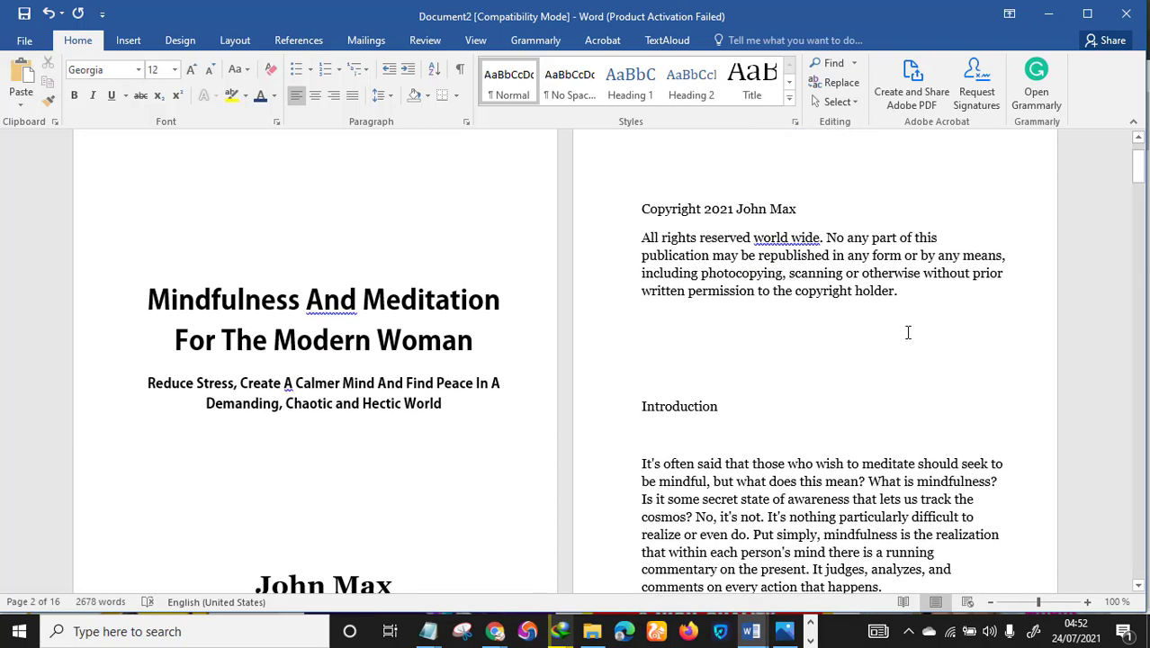
left_click(903, 295)
left_click(128, 40)
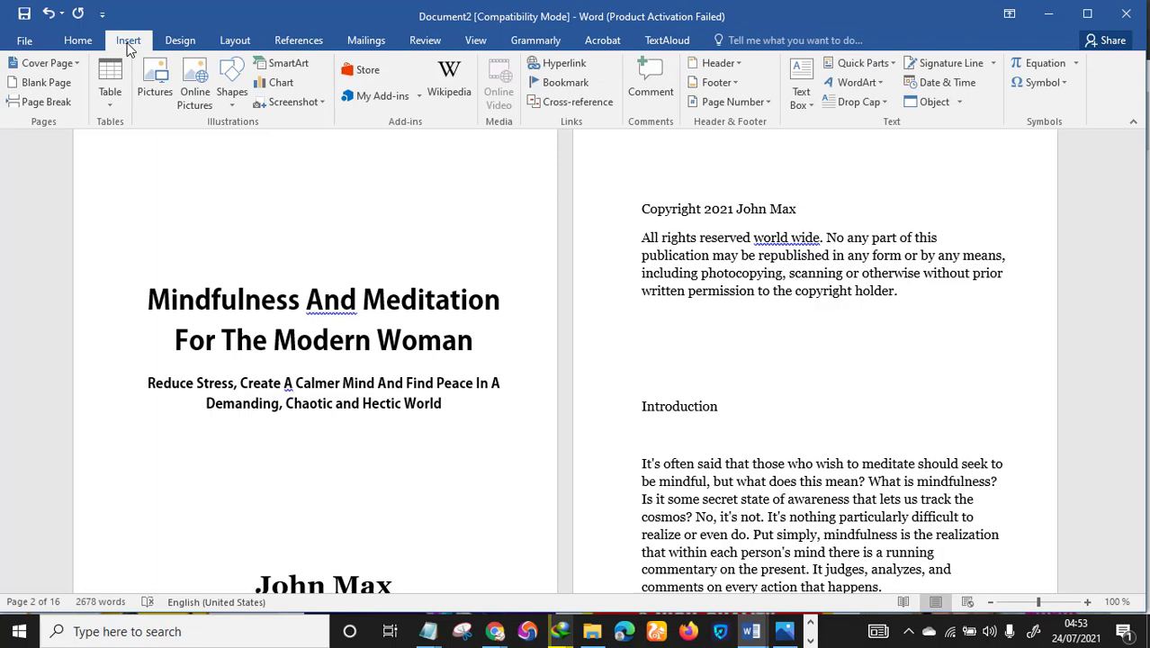
left_click(45, 101)
Make the copyright line at the start of the copyright page bold, centered and 16 pt
scroll(729, 432, "up", 2)
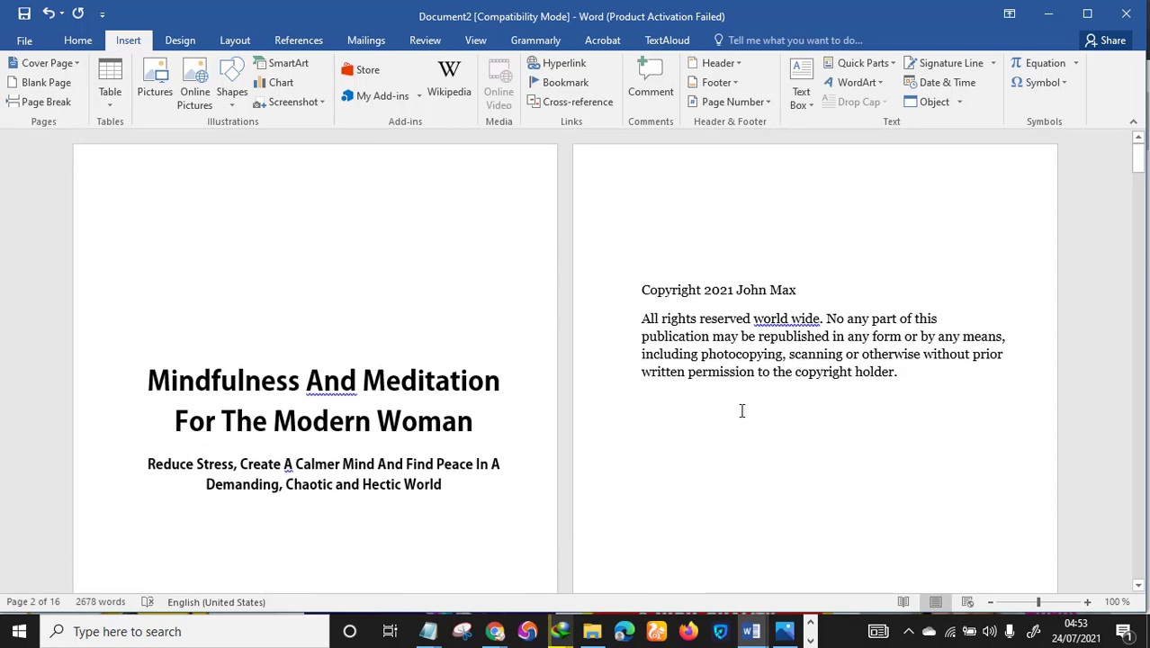
left_click(611, 288)
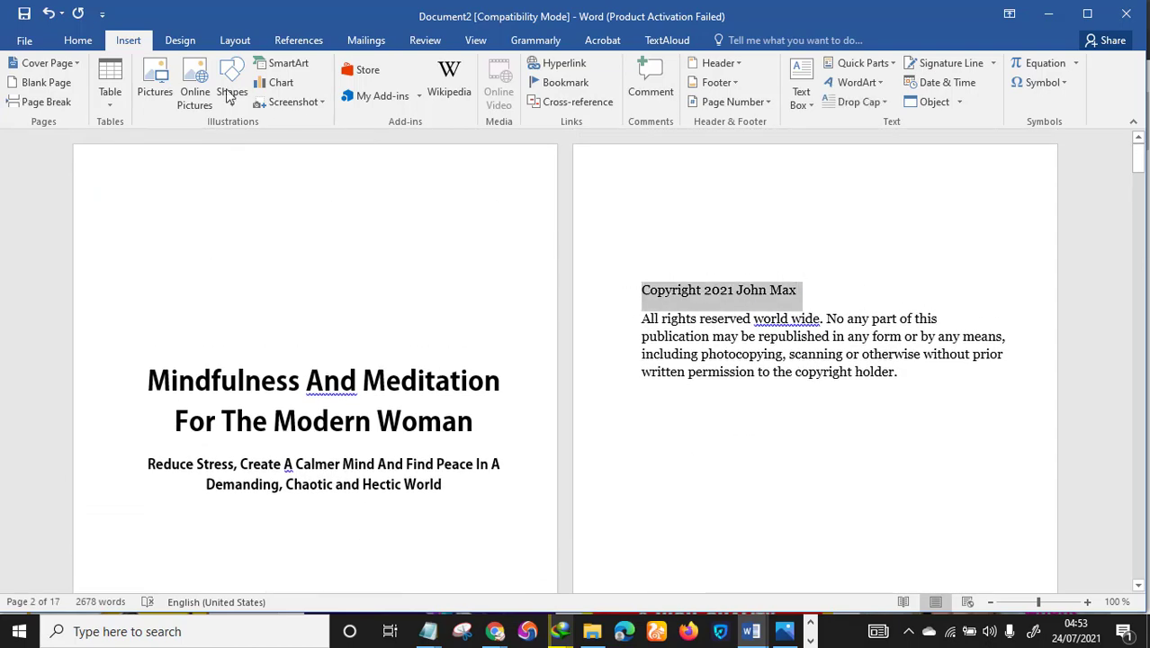
left_click(77, 40)
left_click(73, 94)
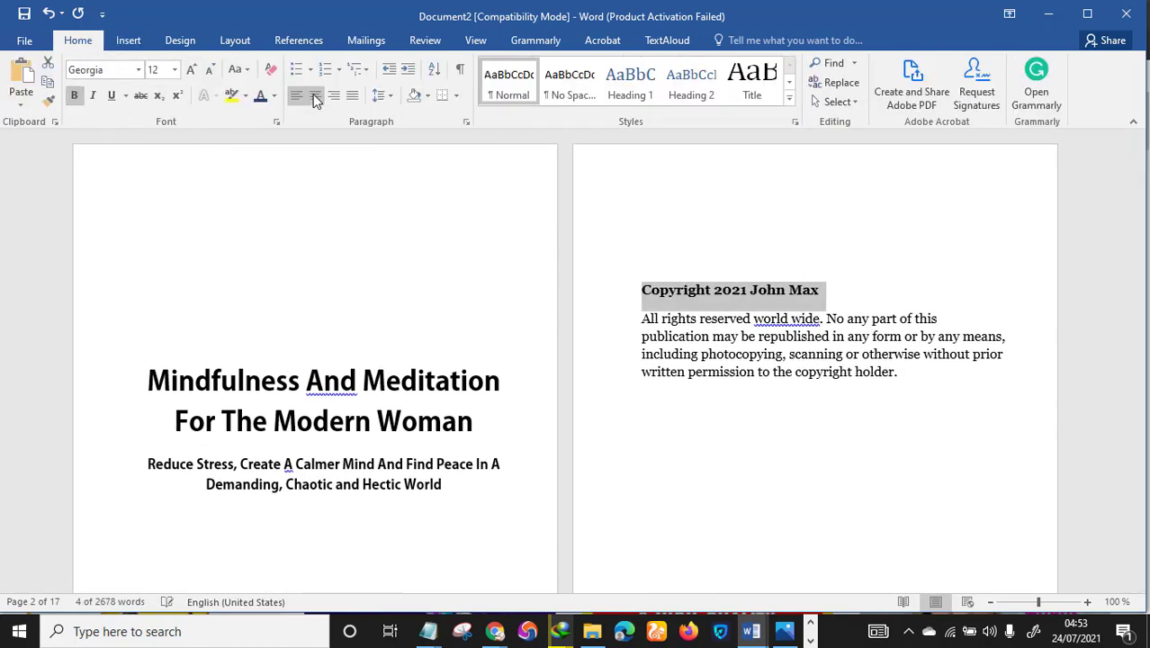
left_click(315, 95)
left_click(192, 69)
left_click(192, 69)
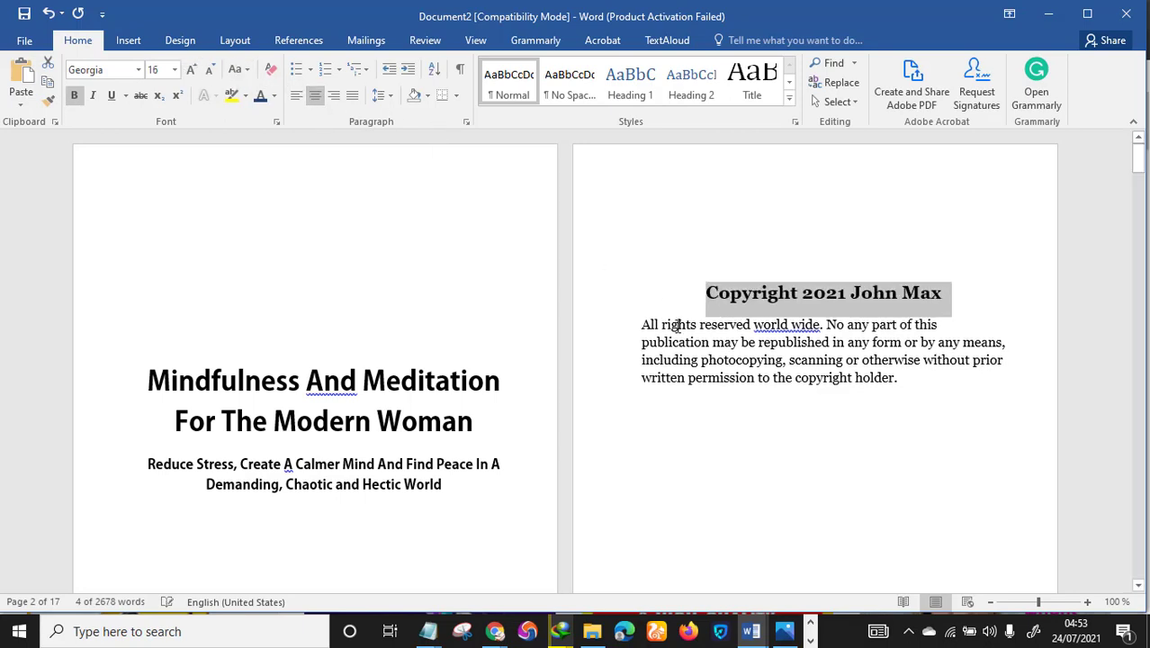
Lower the copyright text on its page by adding blank lines above the copyright line
left_click(679, 293)
key("Return")
key("Return")
key("Return")
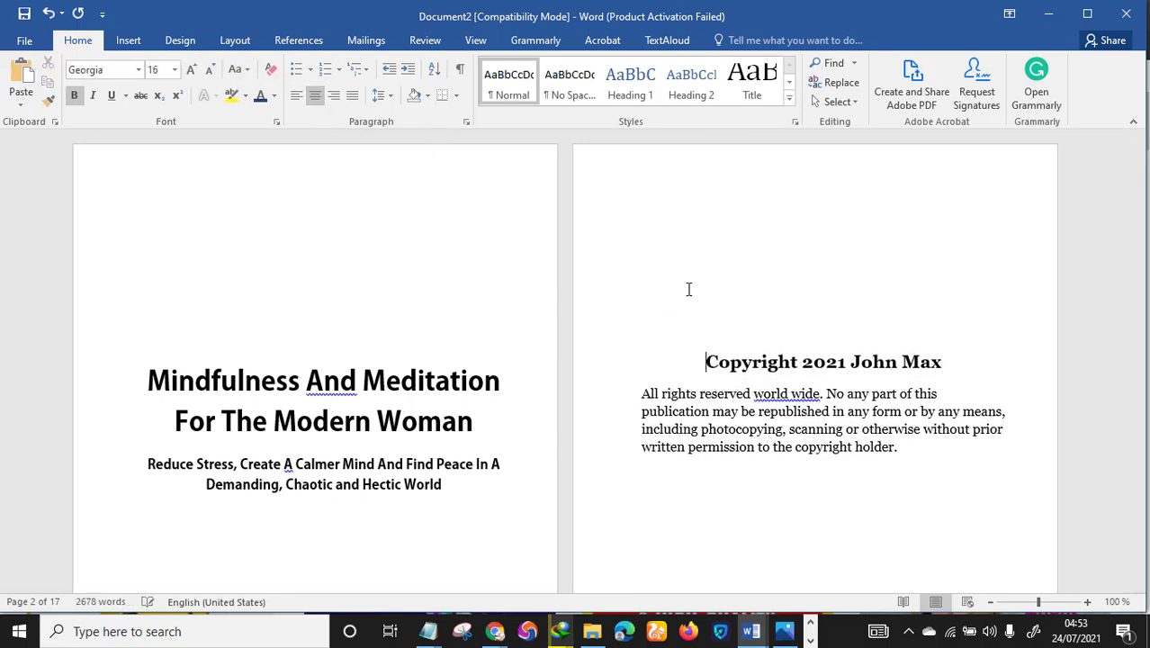
Center the rights-reserved paragraph together with the copyright line above it
scroll(776, 358, "down", 1)
scroll(776, 355, "down", 1)
left_click_drag(776, 360, 688, 209)
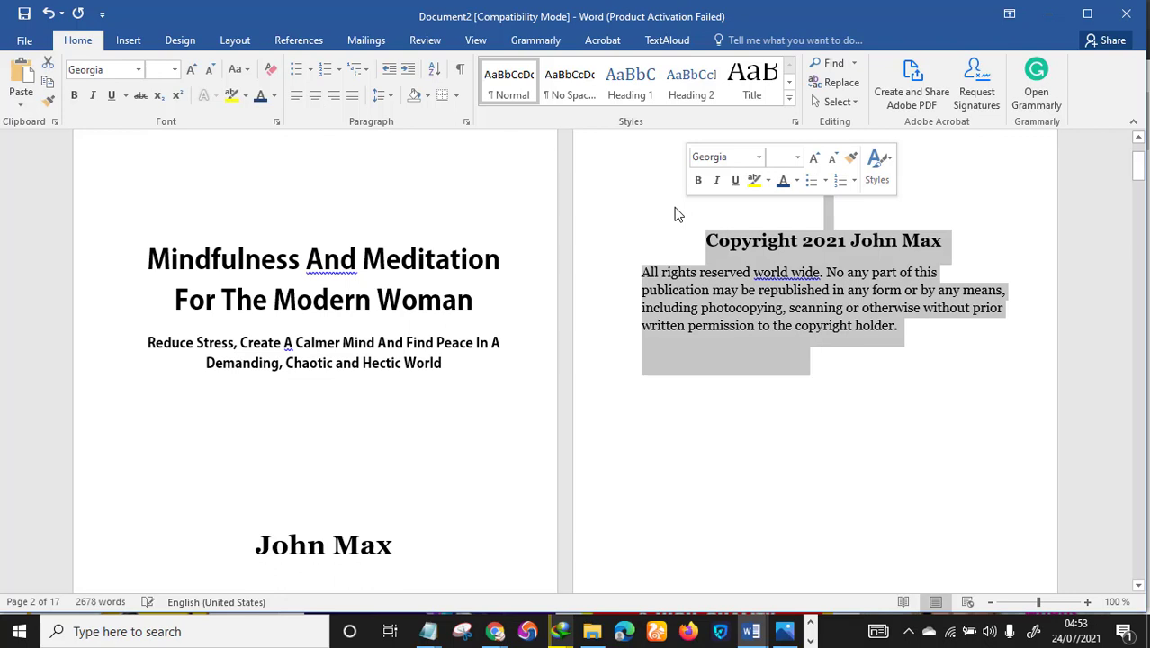
left_click(310, 100)
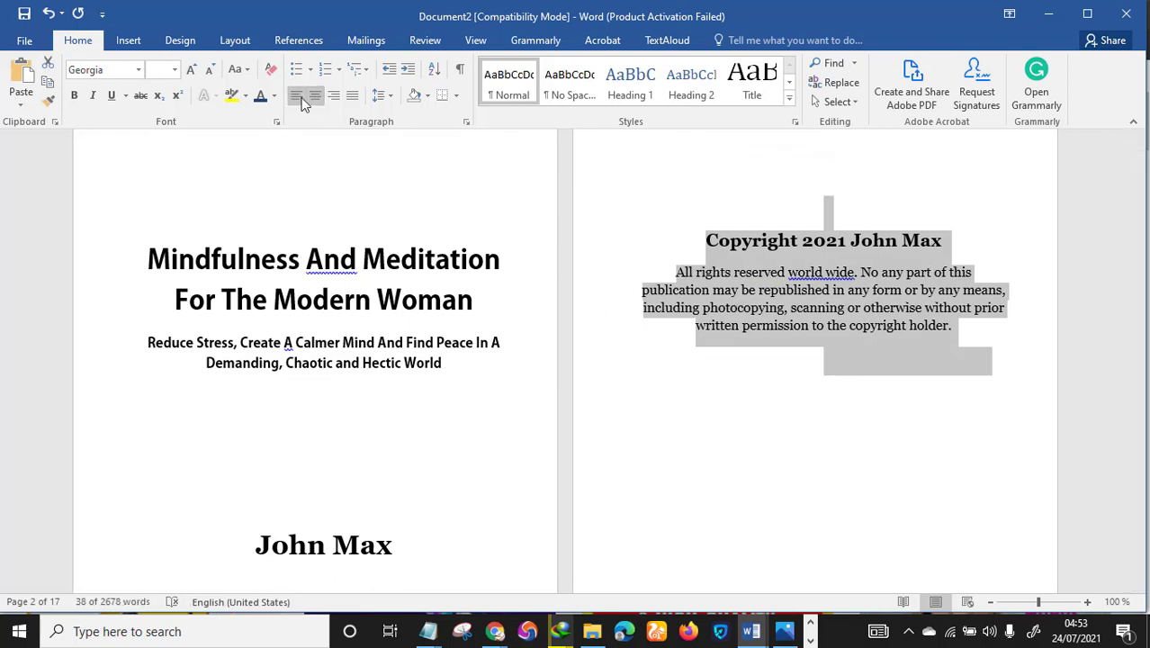
left_click(829, 406)
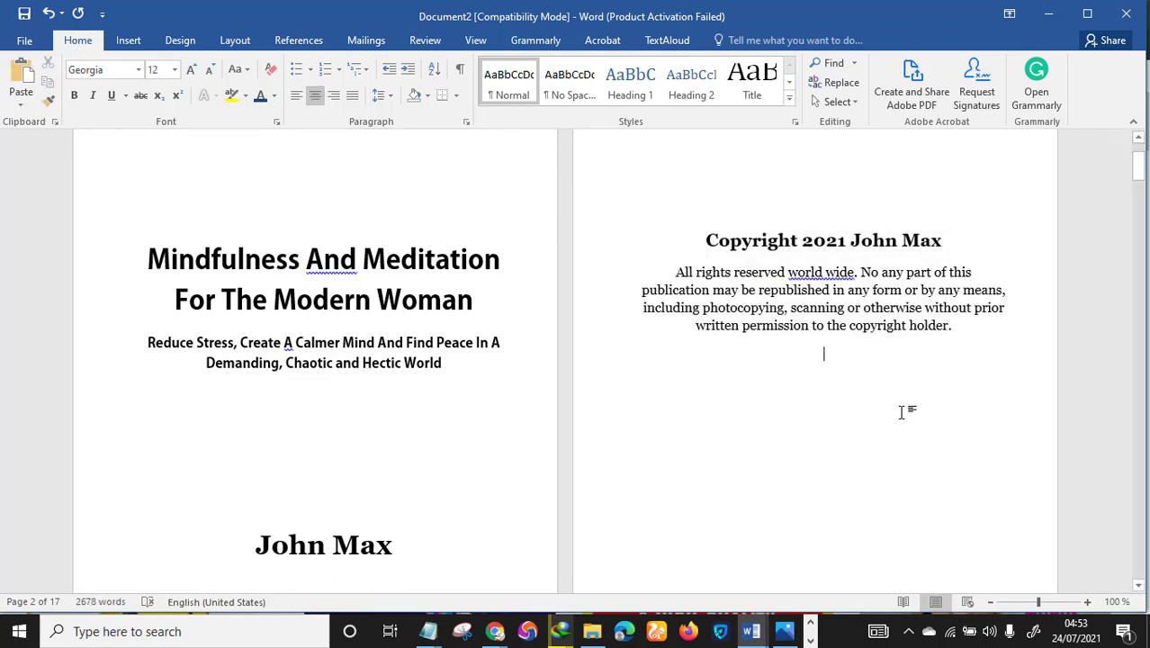
Add one more blank line above the copyright line on the copyright page
scroll(744, 242, "up", 1)
left_click(752, 228)
key("Return")
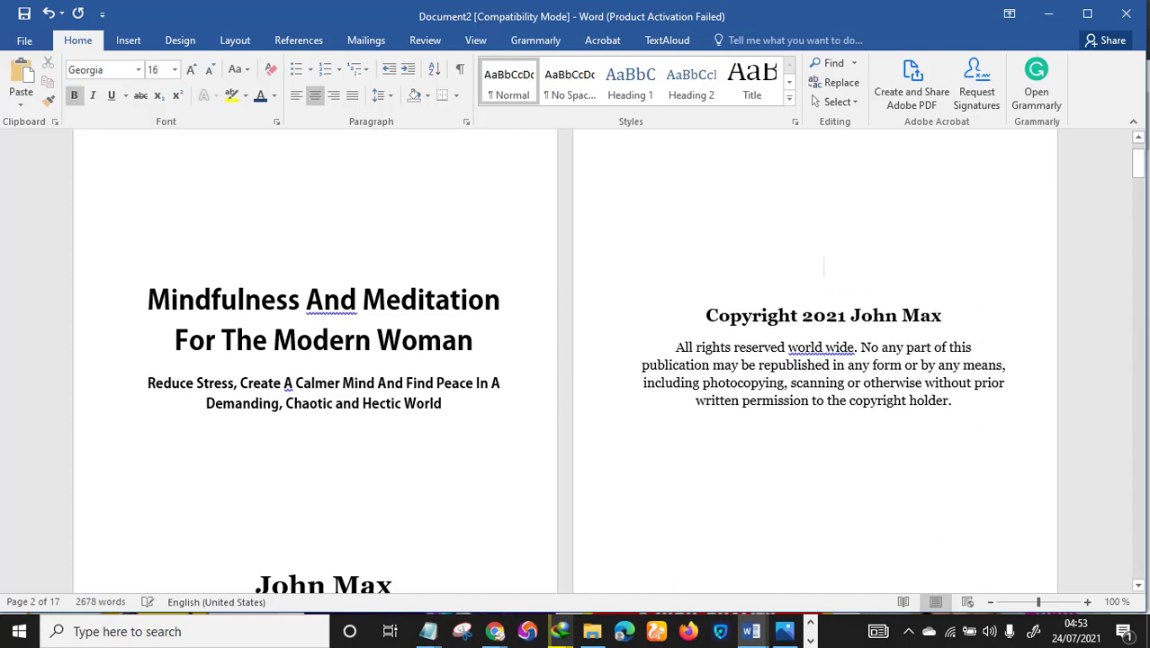
scroll(742, 241, "down", 2)
scroll(761, 387, "up", 3)
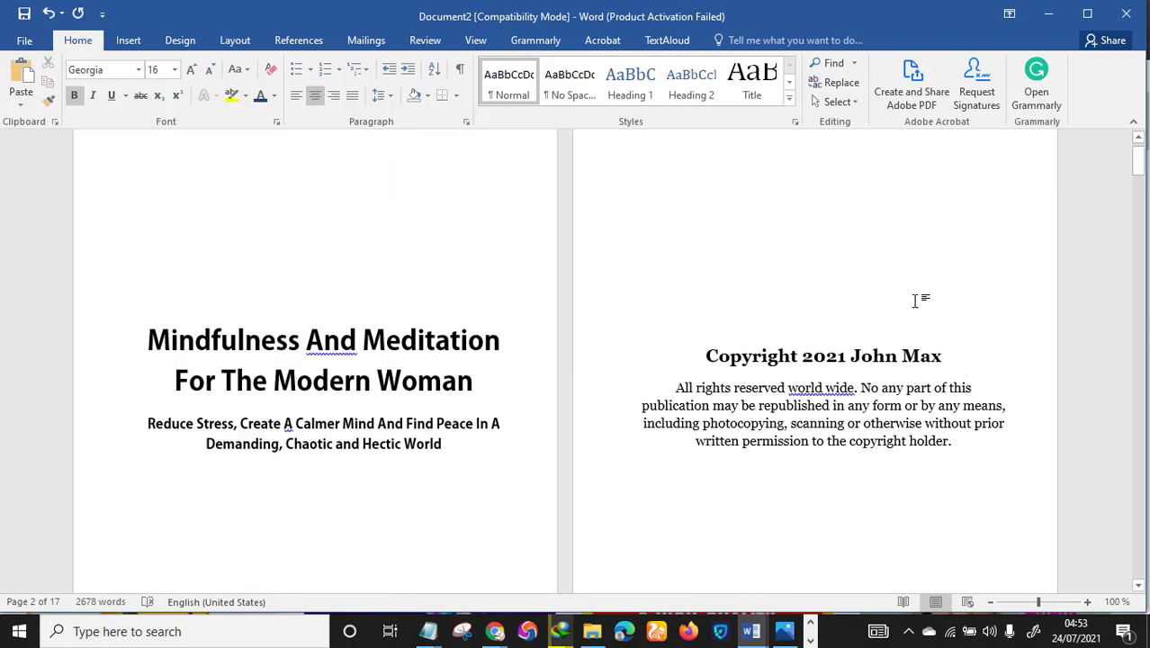
Review the layout of the title page and the copyright page
scroll(914, 306, "down", 2)
scroll(346, 354, "down", 4)
scroll(442, 454, "up", 4)
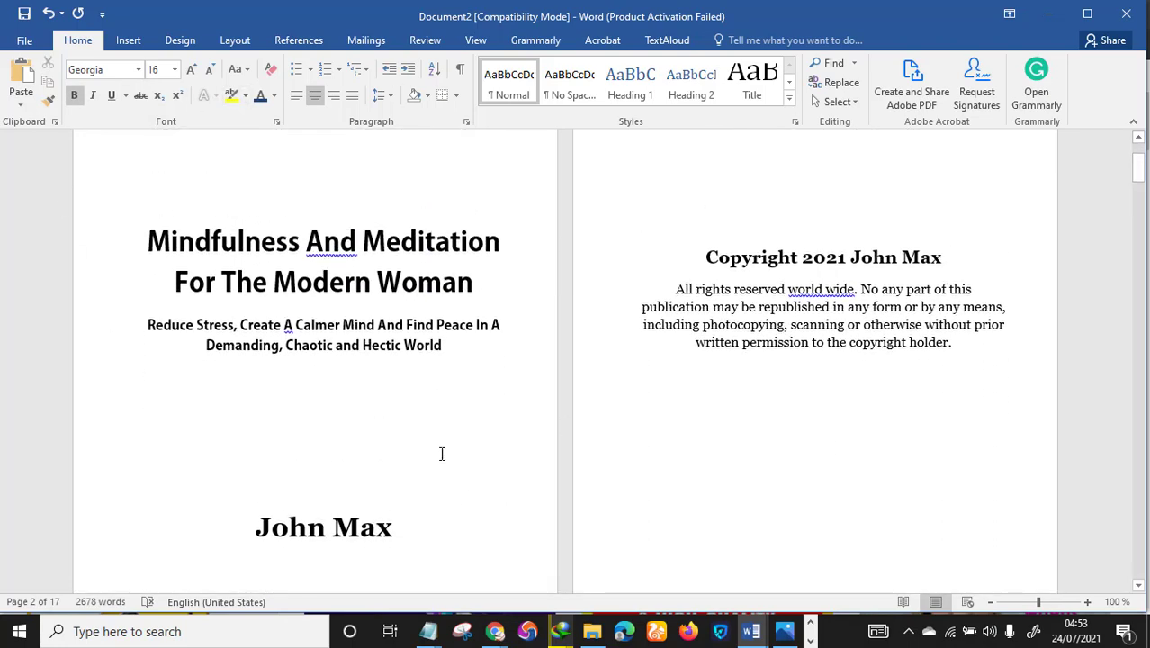
scroll(427, 375, "down", 1)
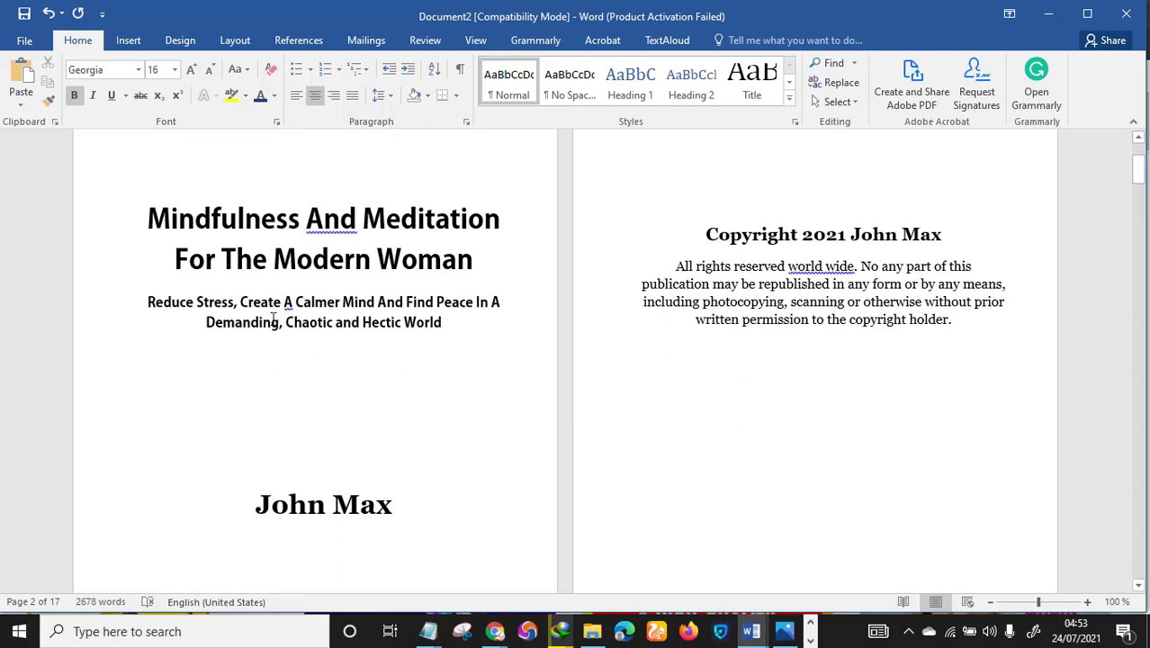
scroll(443, 523, "down", 3)
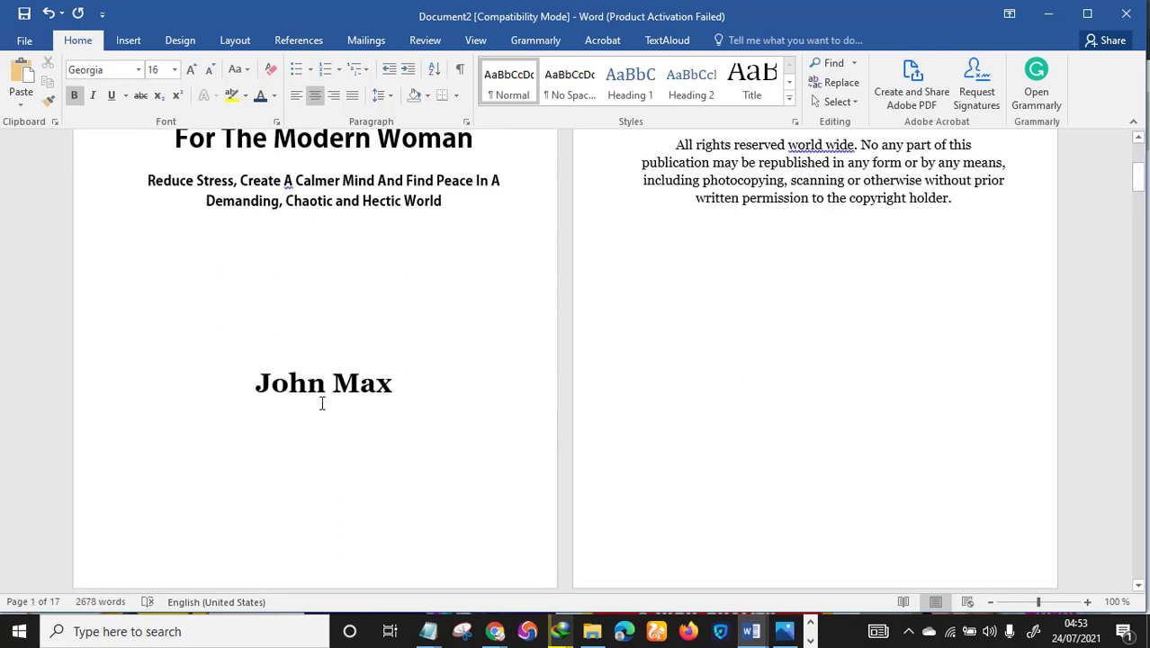
scroll(329, 429, "up", 2)
Move the Introduction to the following page by adding blank lines above its heading, leaving the page after the title page blank
scroll(521, 463, "down", 13)
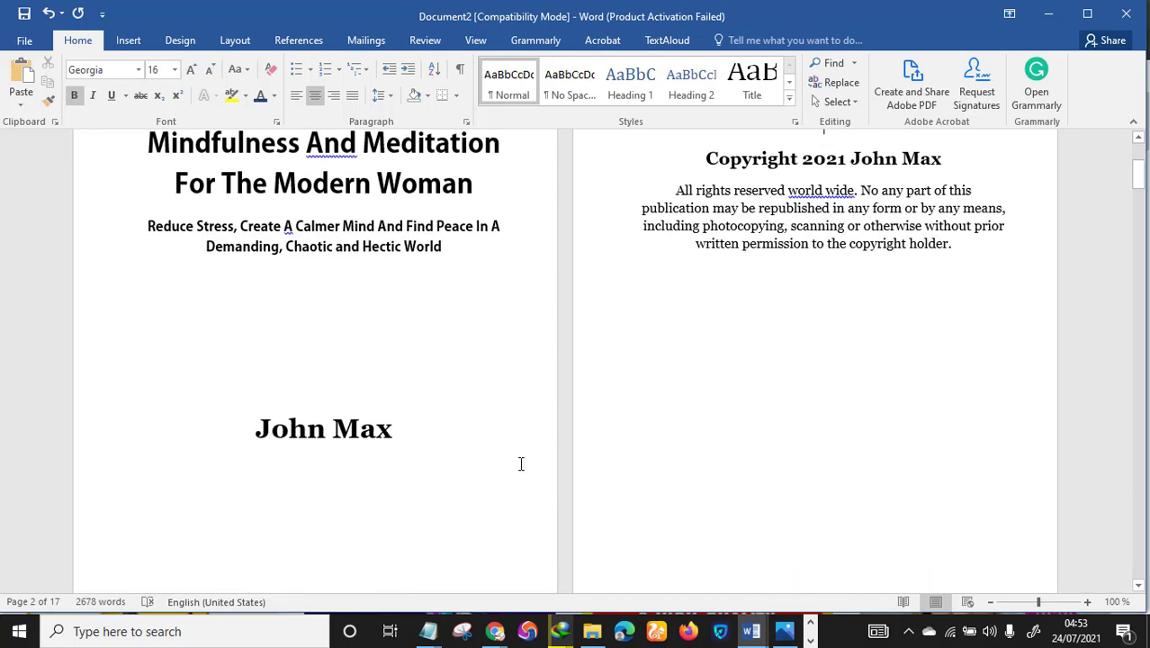
scroll(486, 430, "down", 1)
left_click(201, 314)
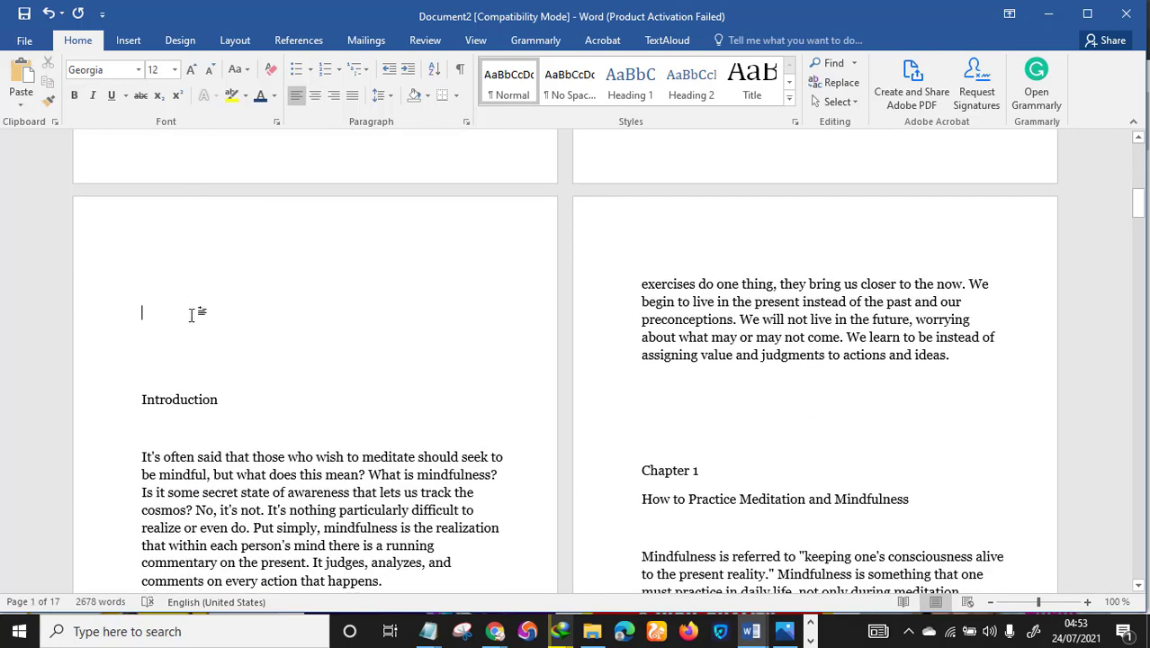
scroll(200, 310, "up", 8)
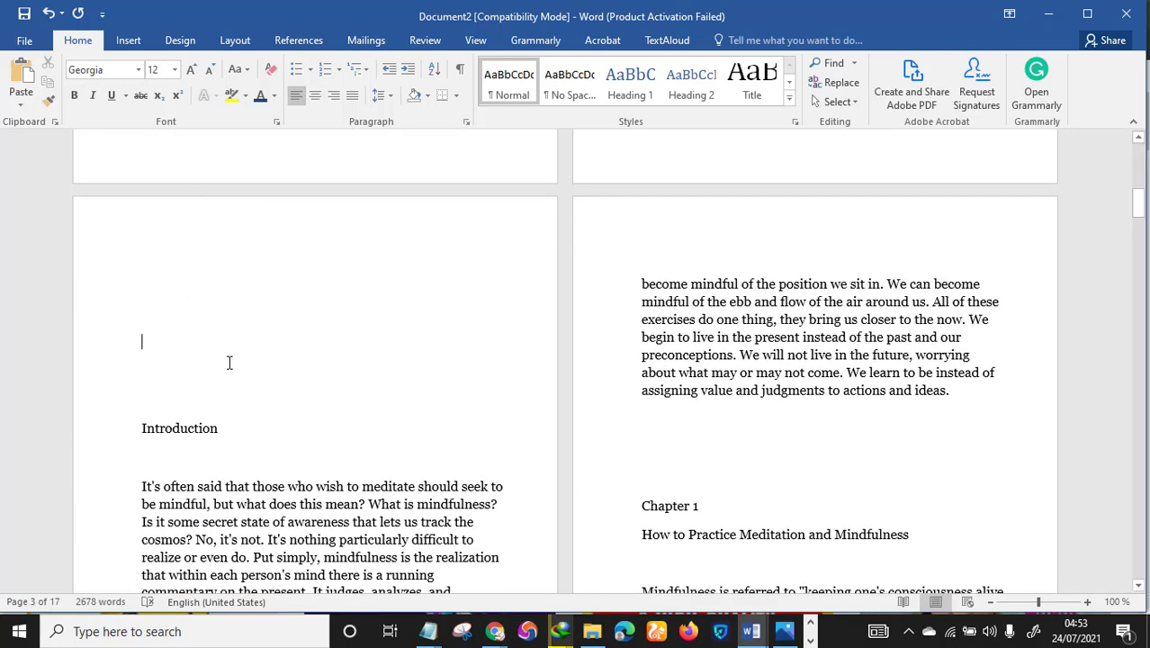
scroll(447, 334, "up", 8)
scroll(452, 331, "down", 14)
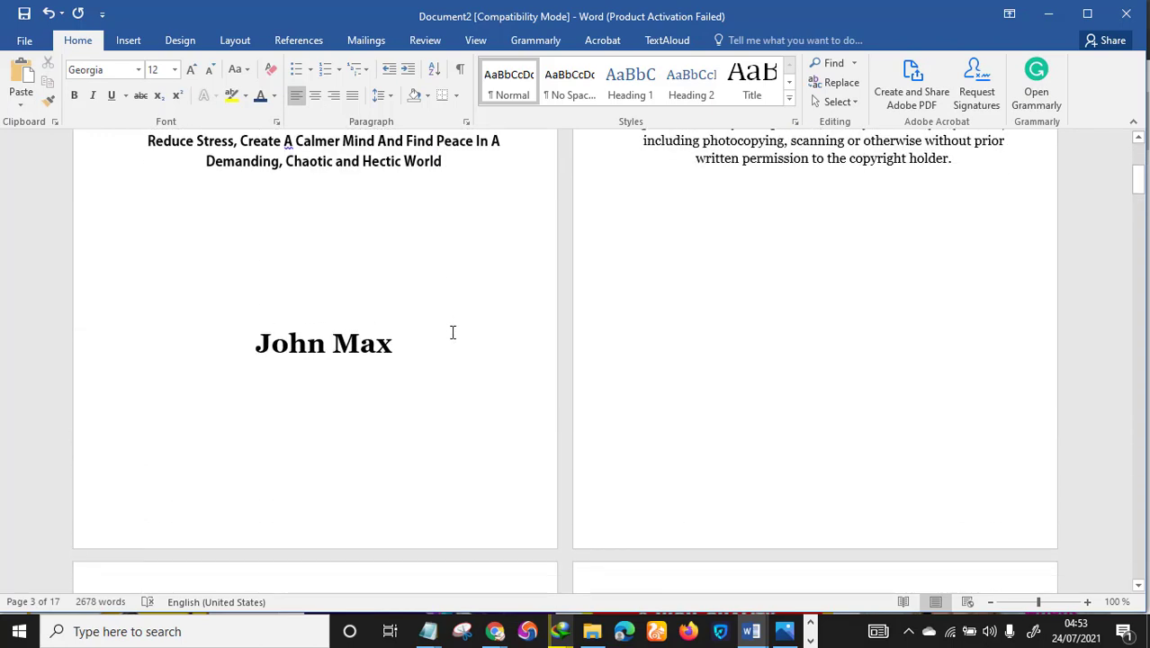
scroll(270, 338, "down", 4)
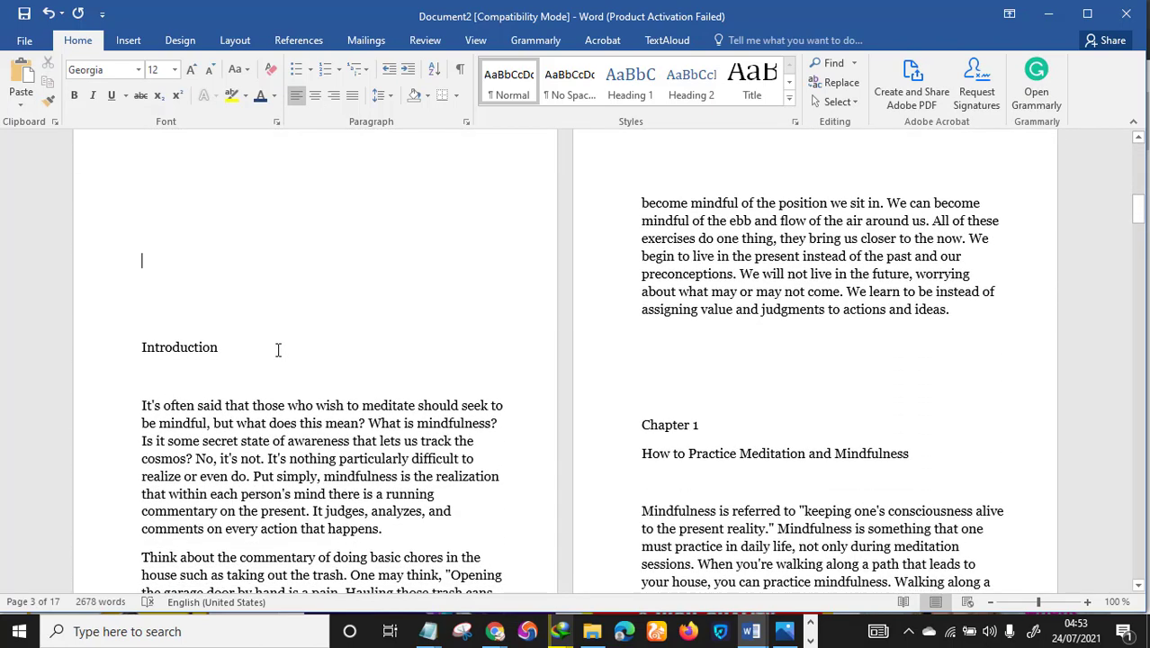
scroll(278, 350, "up", 6)
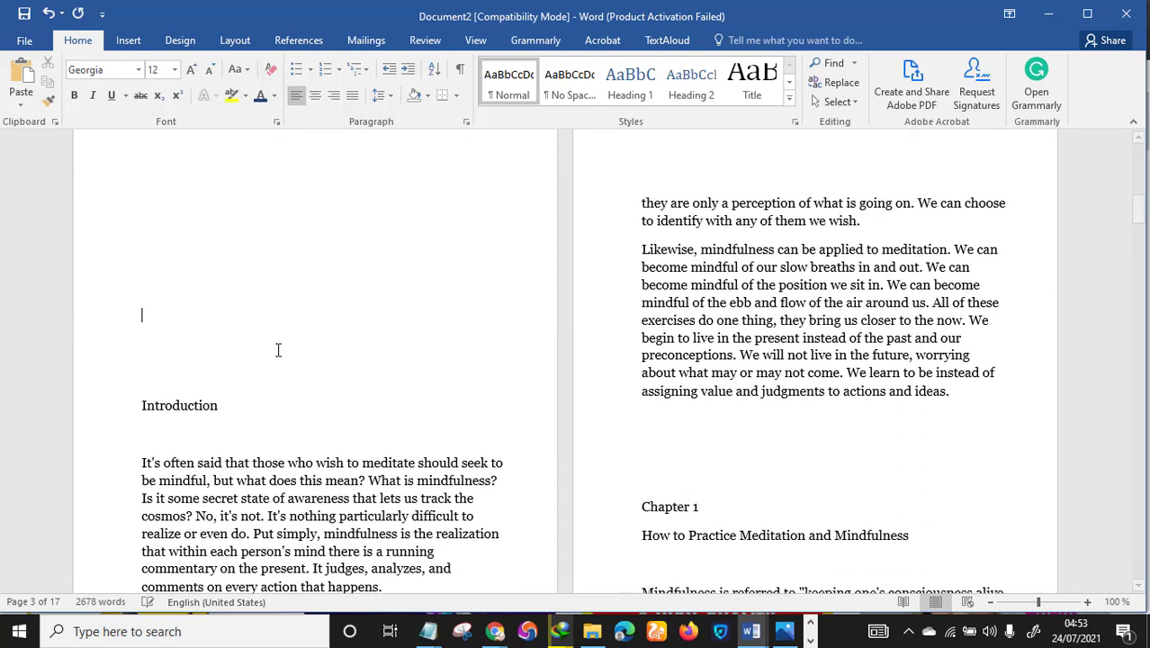
scroll(370, 428, "down", 4)
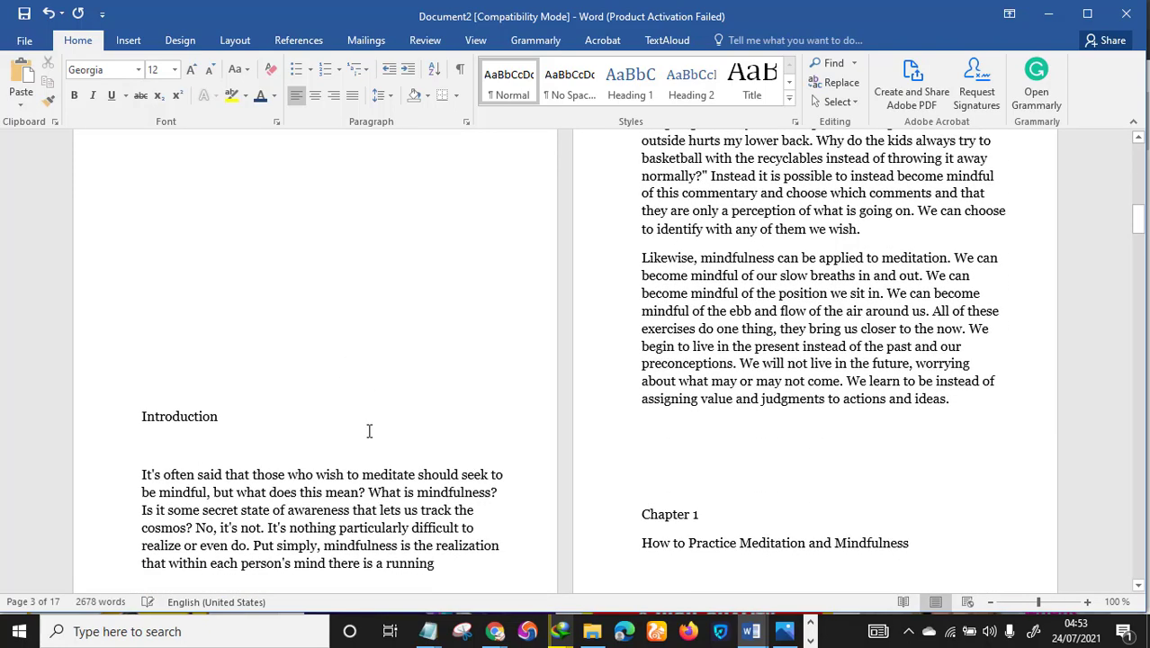
scroll(369, 432, "up", 5)
scroll(369, 431, "up", 1)
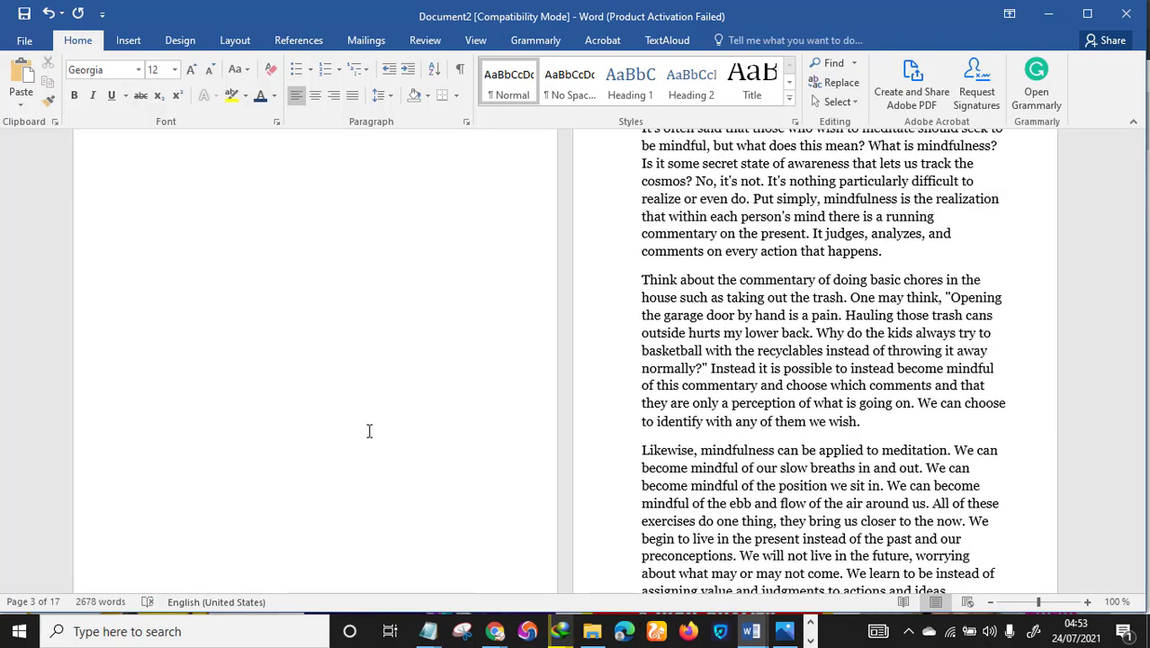
scroll(371, 434, "down", 4)
scroll(377, 406, "up", 13)
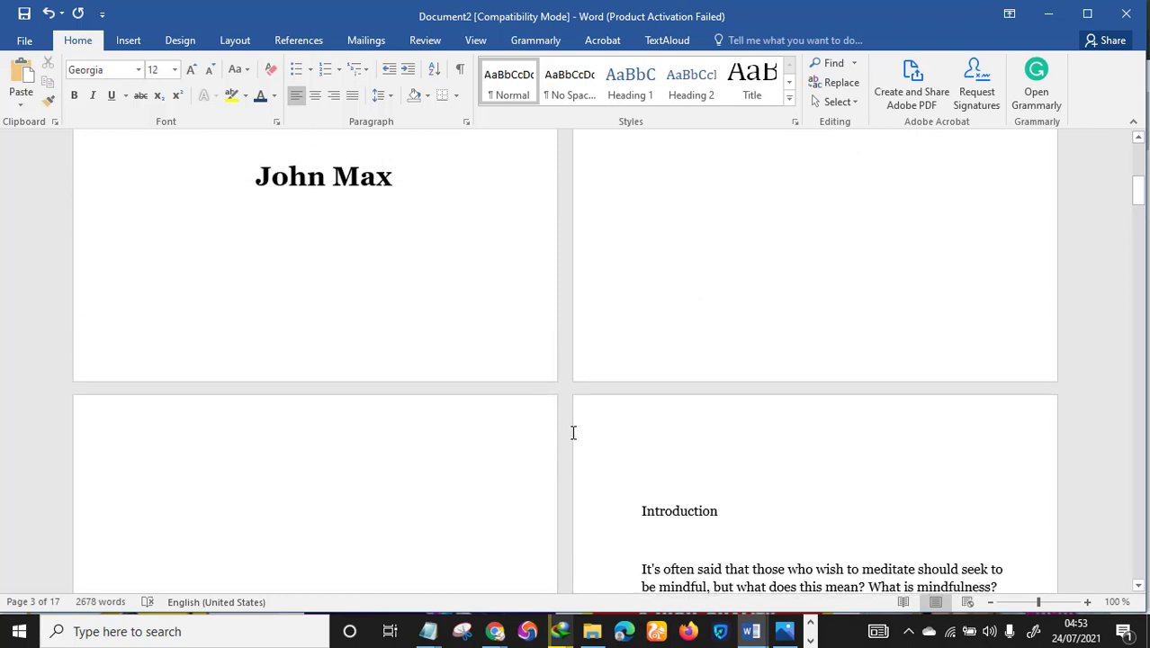
Delete one blank line directly above the Introduction heading so it sits higher on its page
scroll(574, 433, "down", 10)
scroll(553, 426, "up", 5)
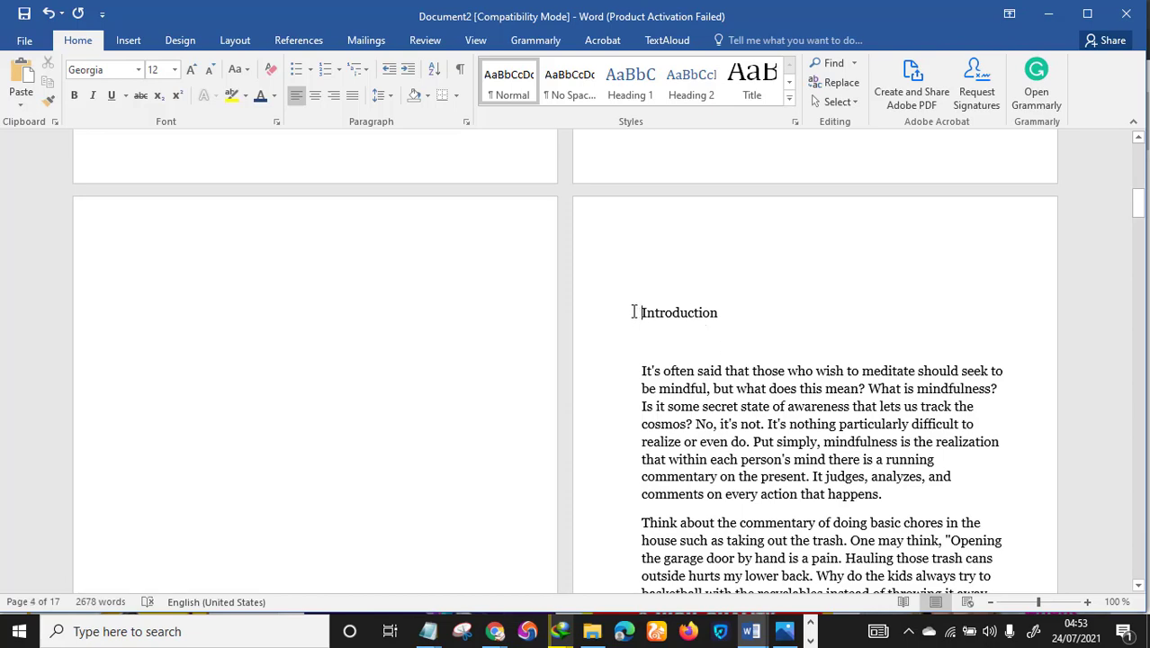
key("BackSpace")
scroll(782, 287, "up", 1)
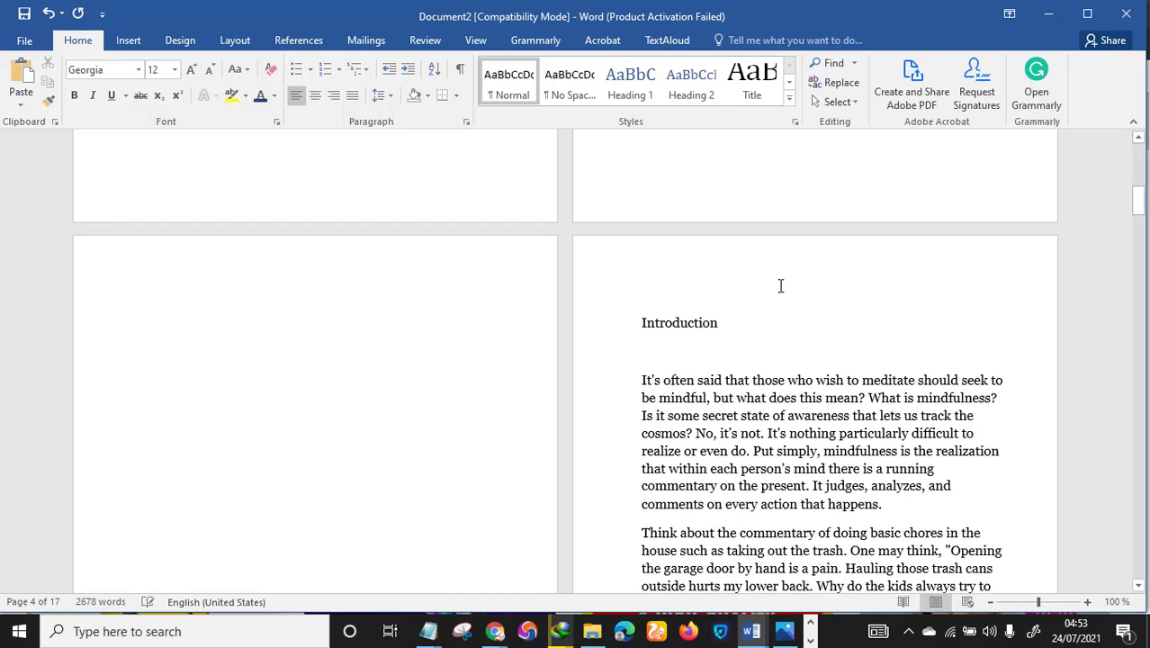
Apply the Heading 1 style to the Introduction heading
scroll(781, 287, "down", 4)
scroll(187, 289, "up", 2)
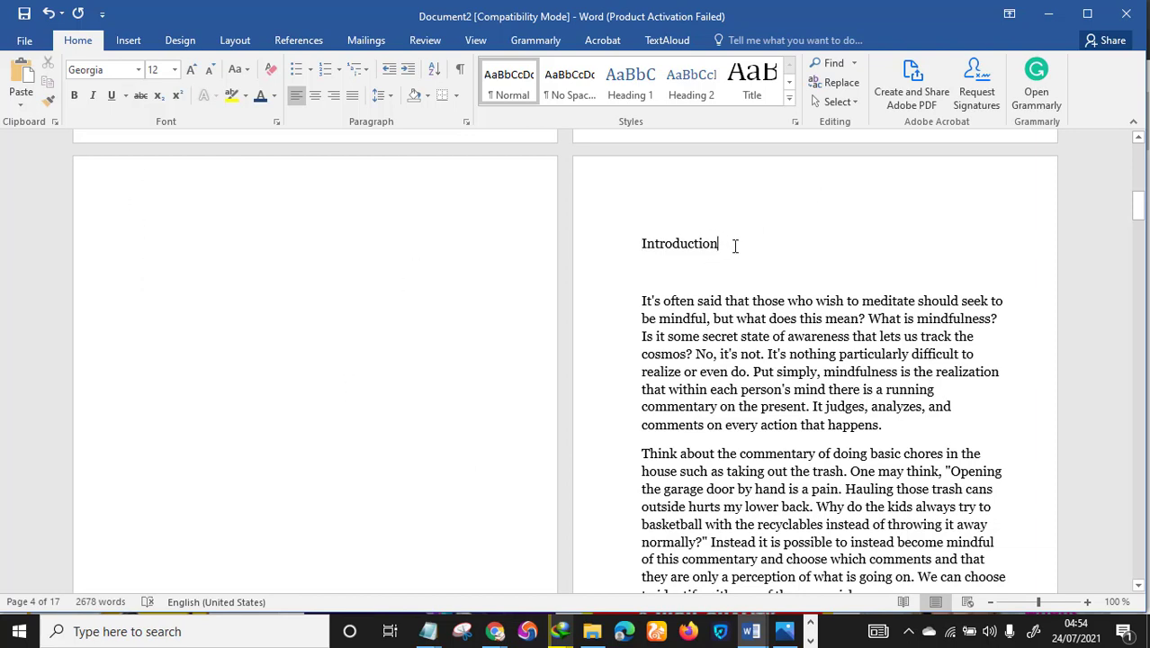
left_click(599, 244)
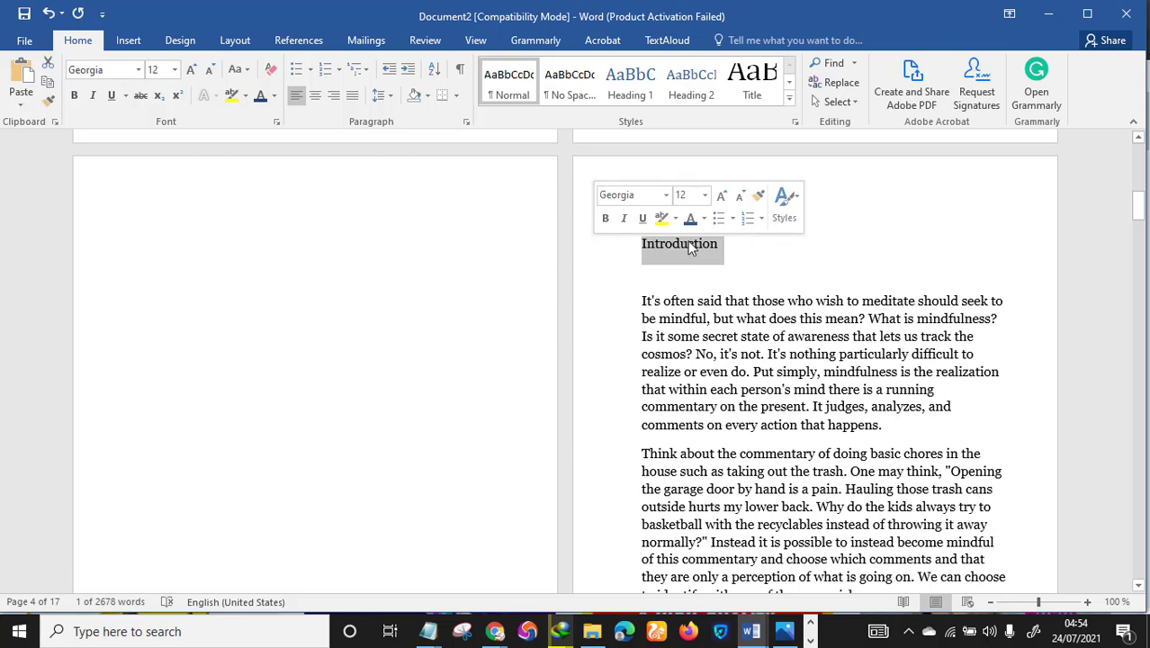
left_click(631, 90)
left_click(635, 100)
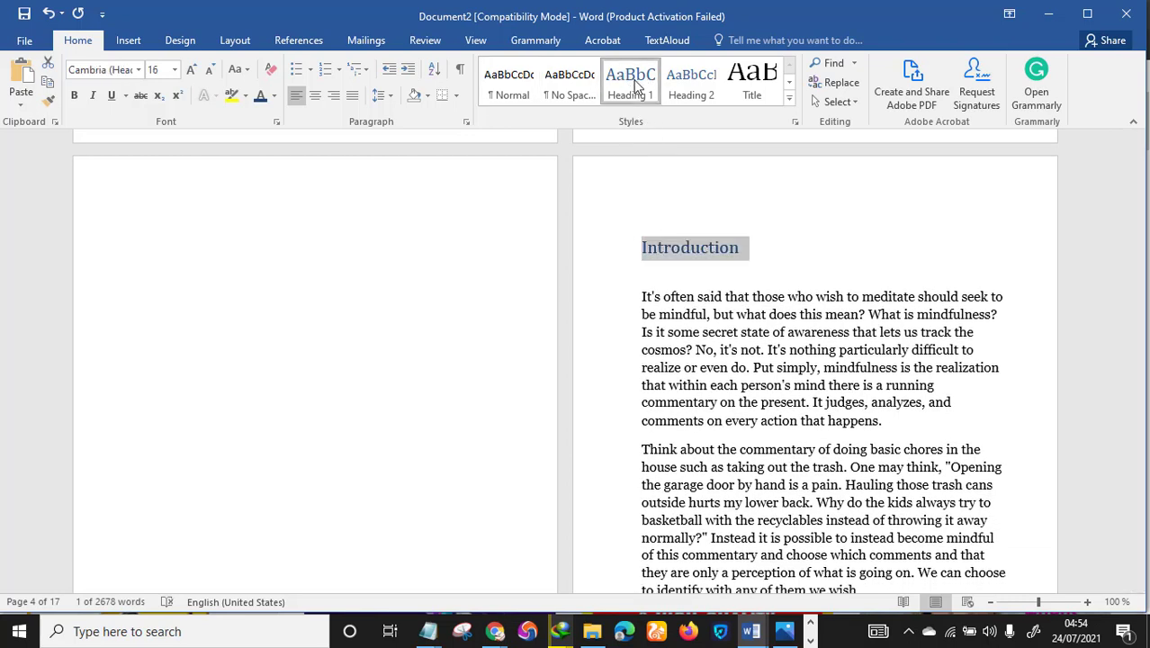
Modify the Heading 1 style to use the Adobe Gothic Std B font at 18 pt
right_click(636, 94)
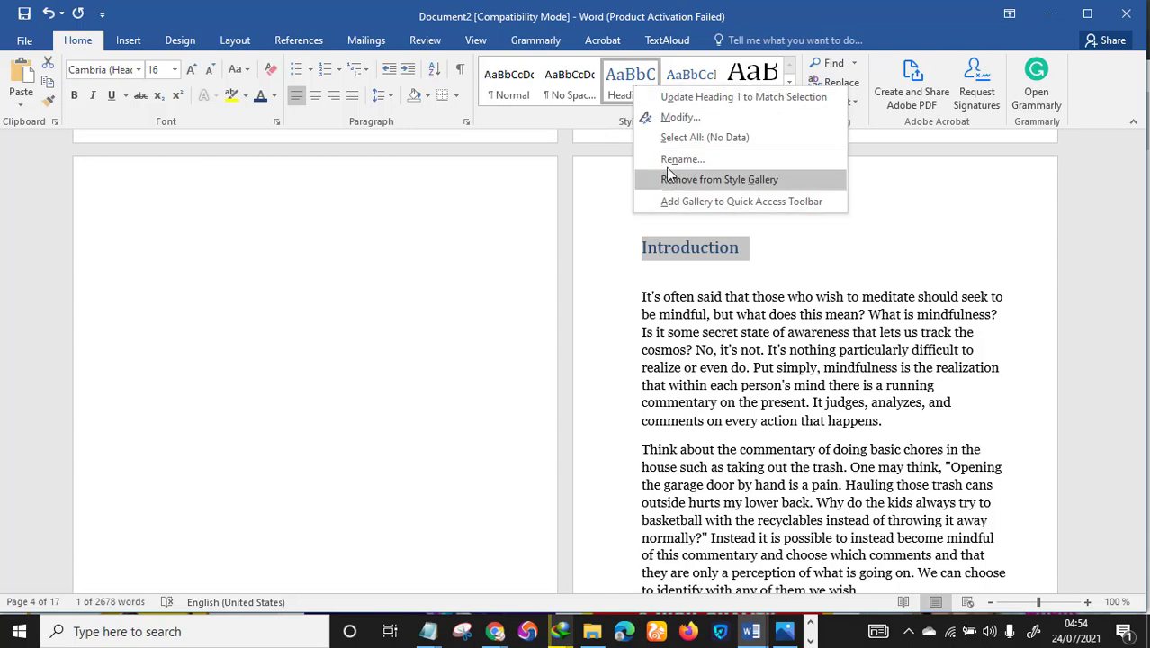
left_click(682, 118)
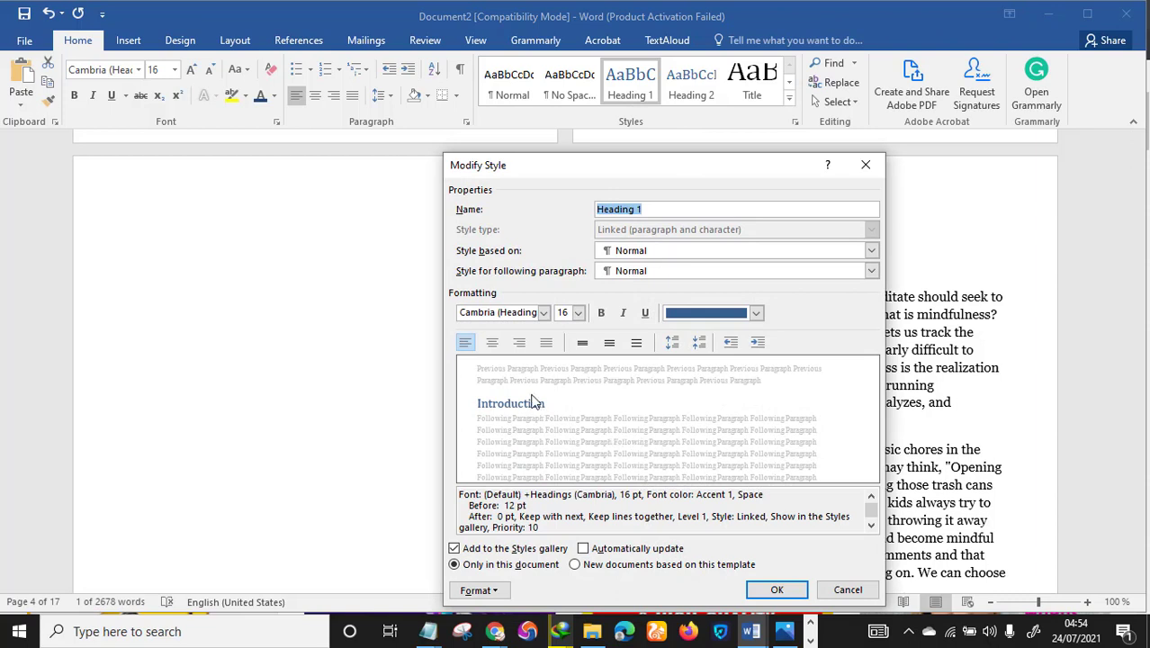
left_click(544, 313)
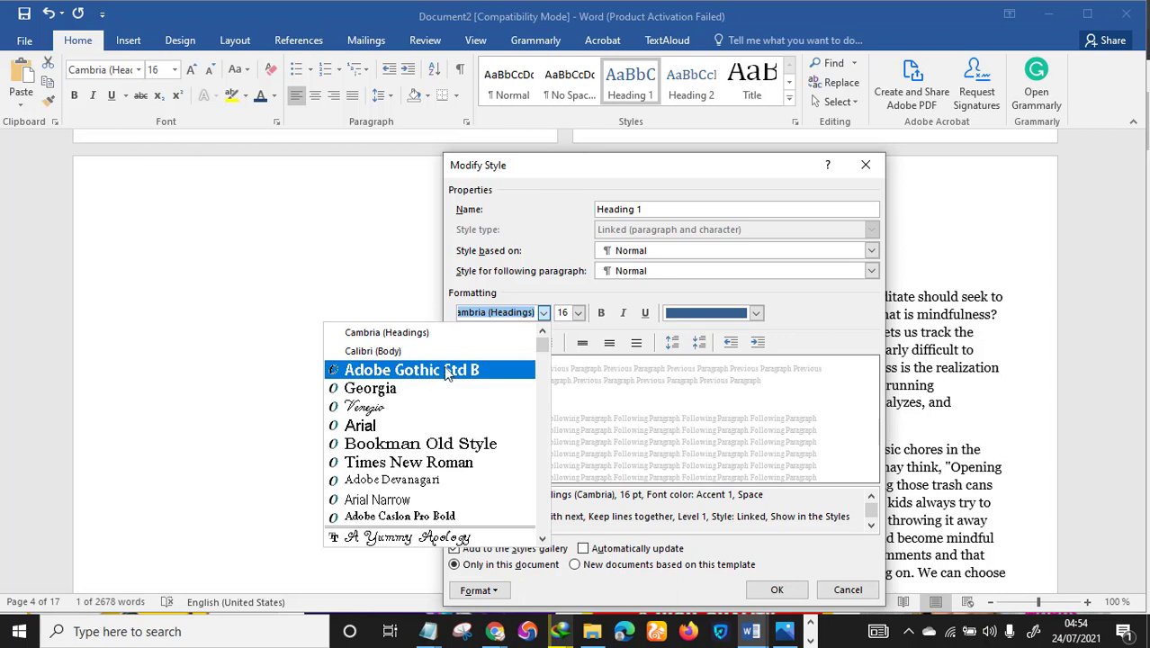
left_click(446, 370)
left_click(579, 313)
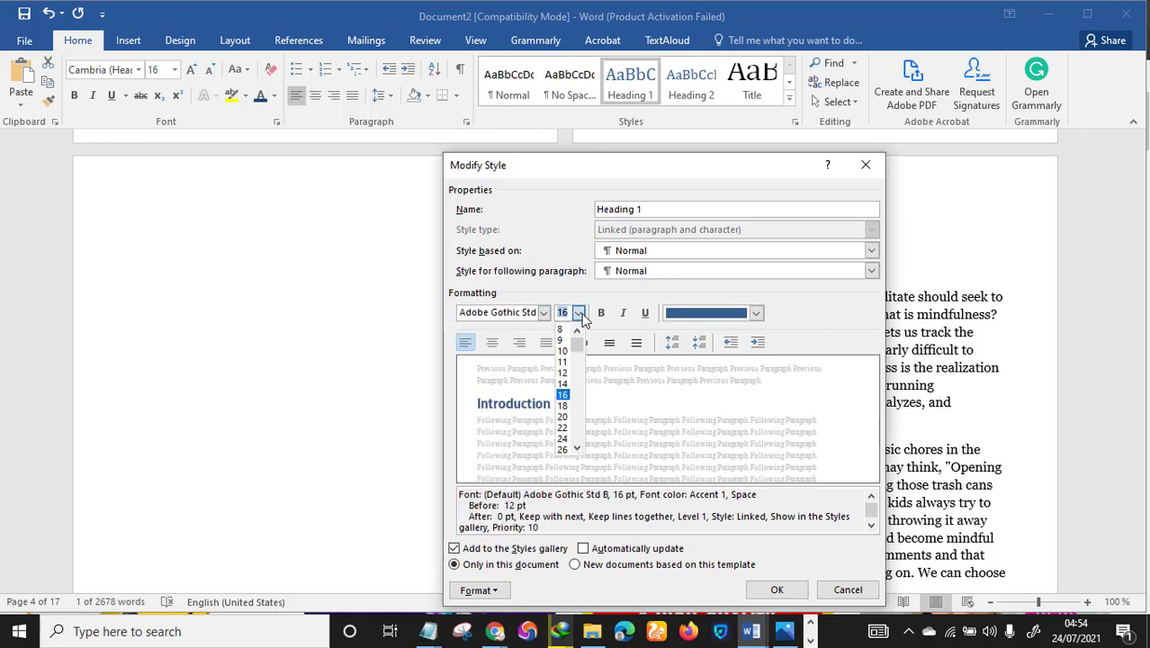
left_click(568, 396)
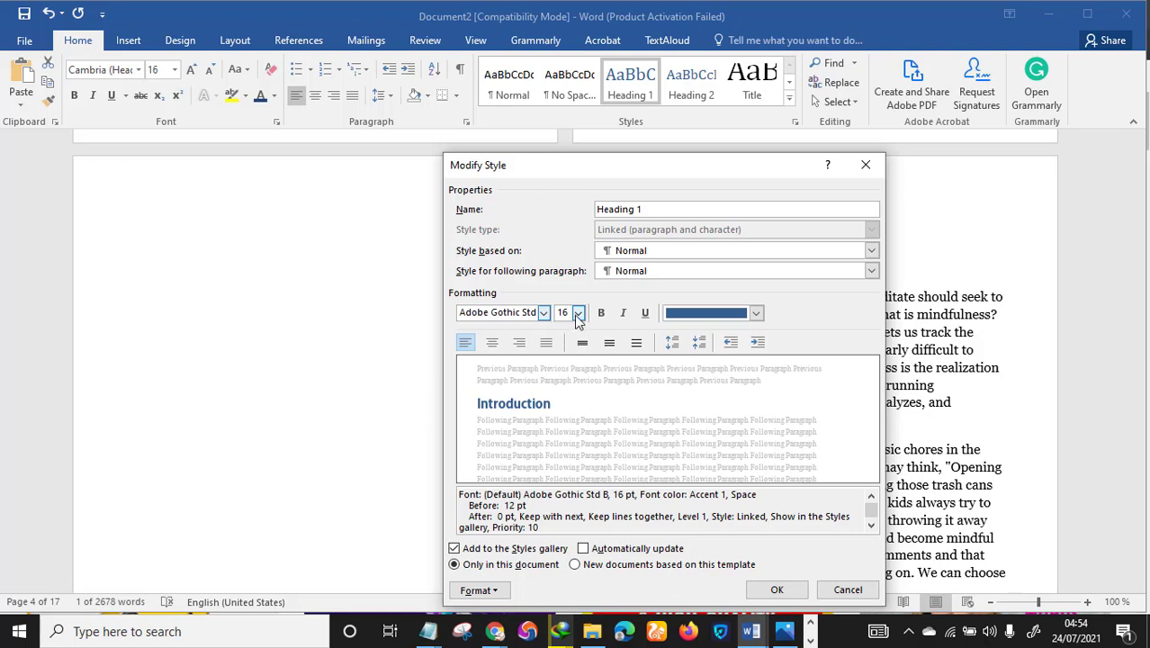
left_click(579, 313)
left_click(567, 410)
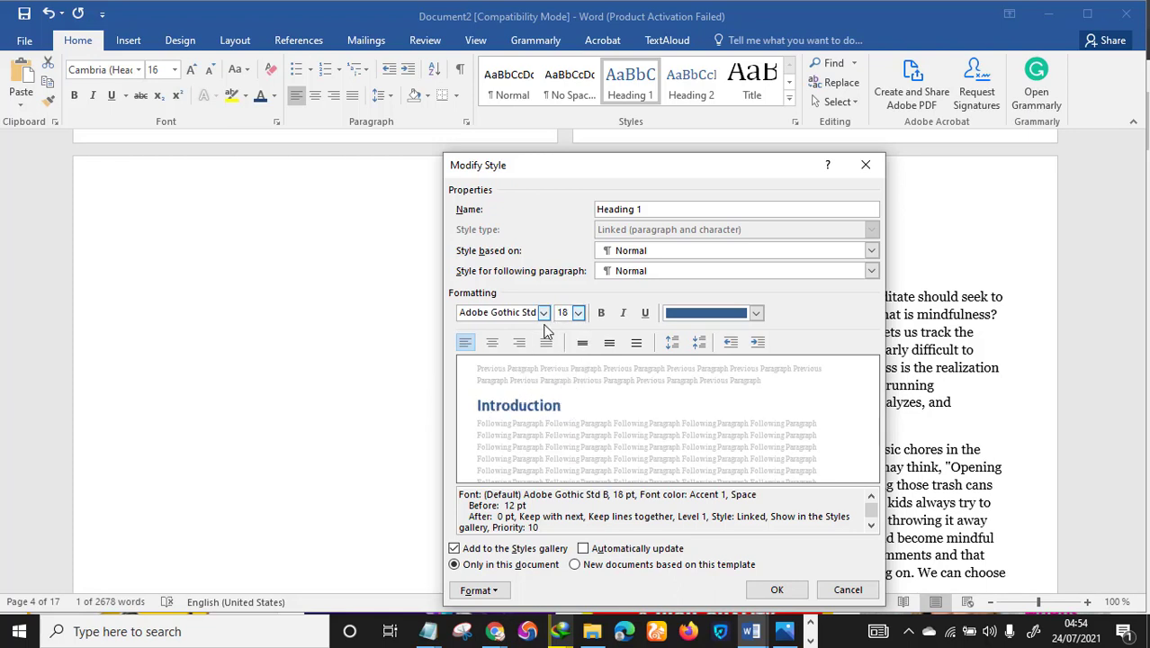
Center the Heading 1 style, enable its automatic updating, and accept the style changes
left_click(493, 343)
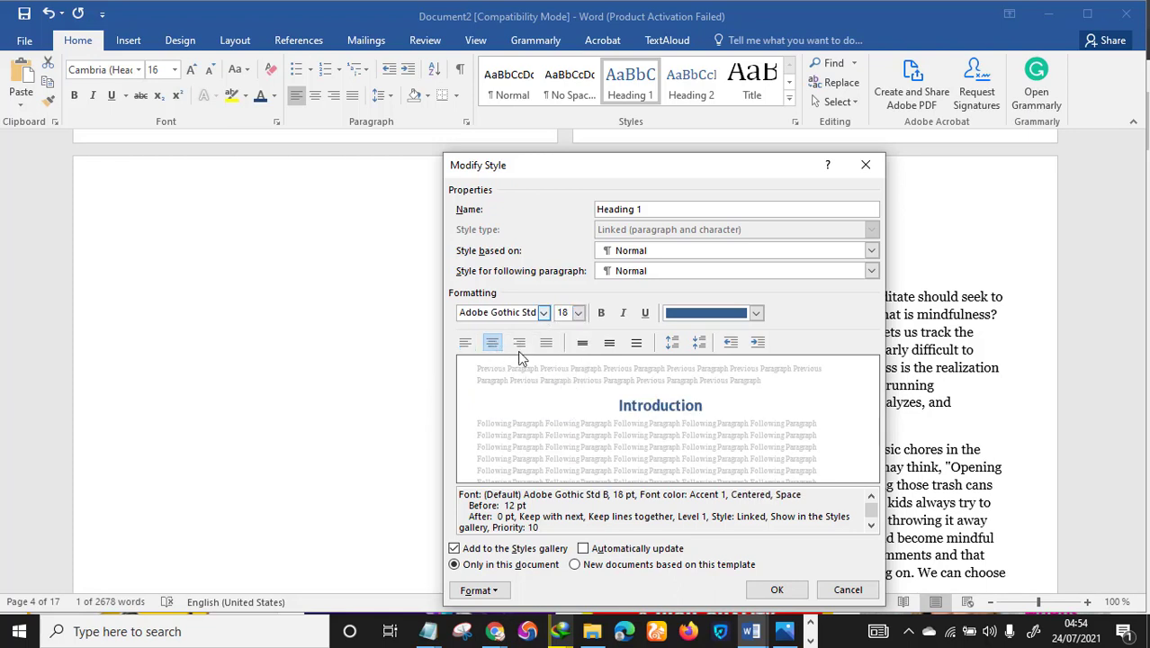
scroll(834, 526, "down", 1)
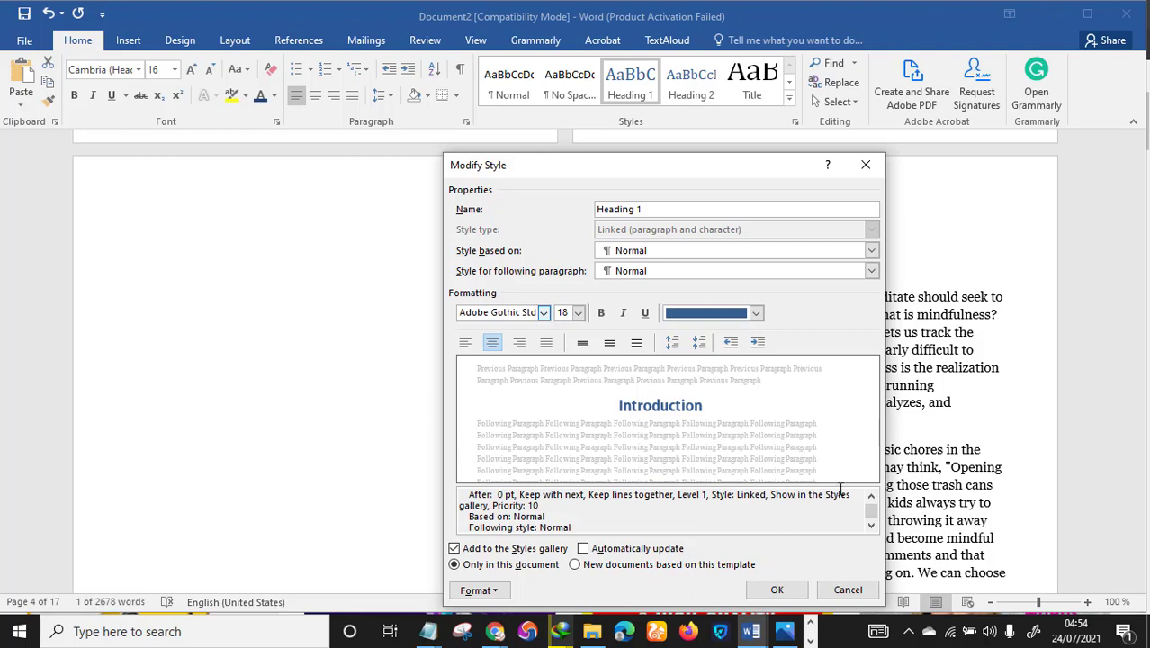
left_click(585, 550)
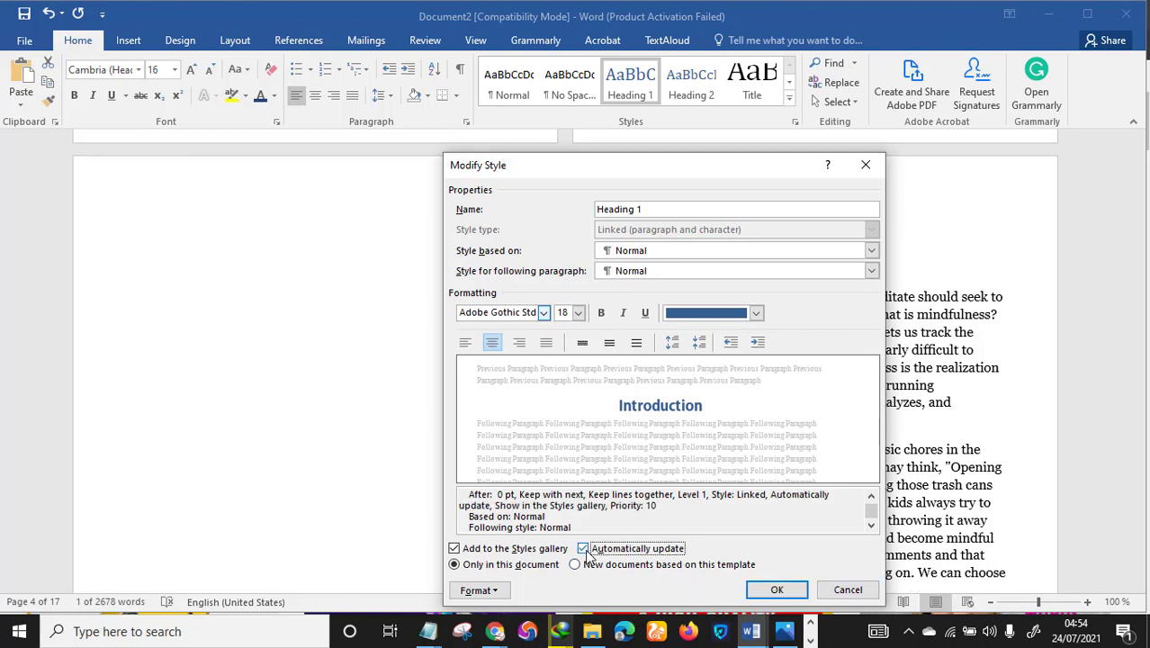
left_click(780, 593)
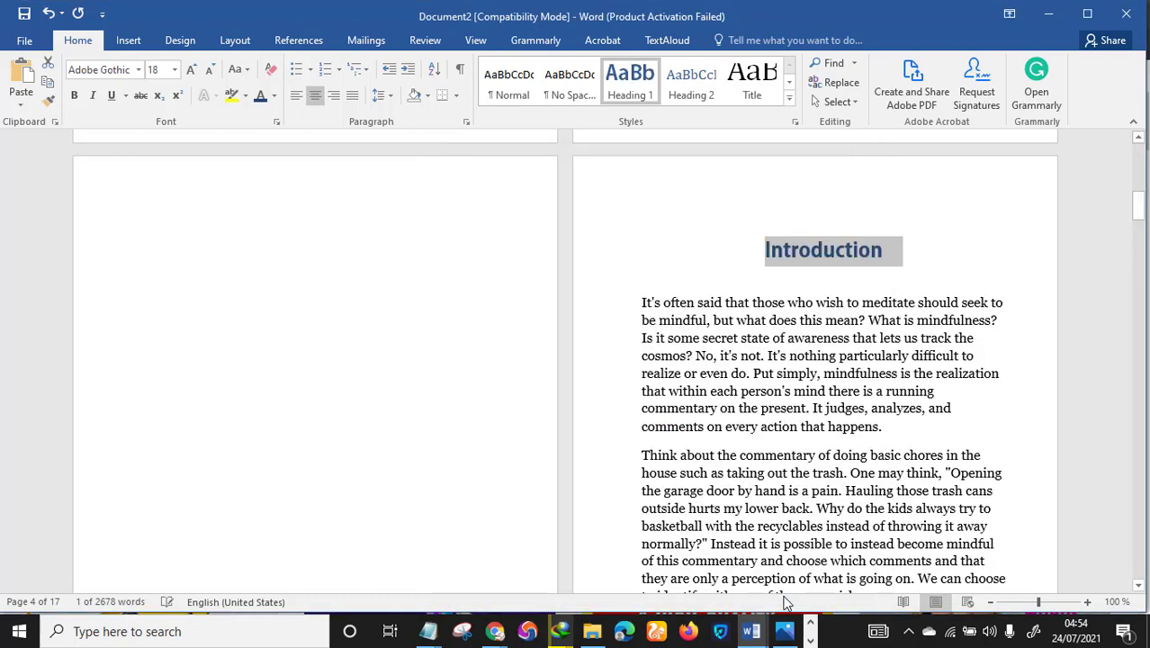
left_click(804, 274)
Examine where the Introduction ends and how the Chapter 1 heading and title are placed on the next pages
scroll(801, 312, "down", 2)
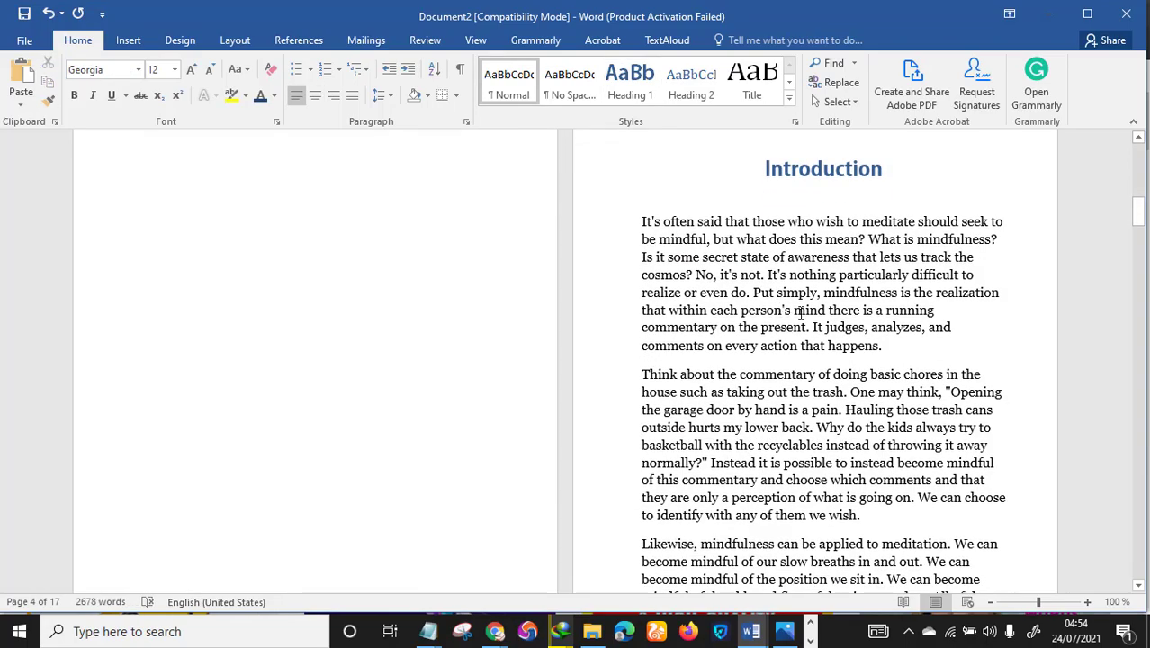
scroll(801, 310, "down", 4)
scroll(799, 308, "up", 4)
scroll(797, 304, "down", 9)
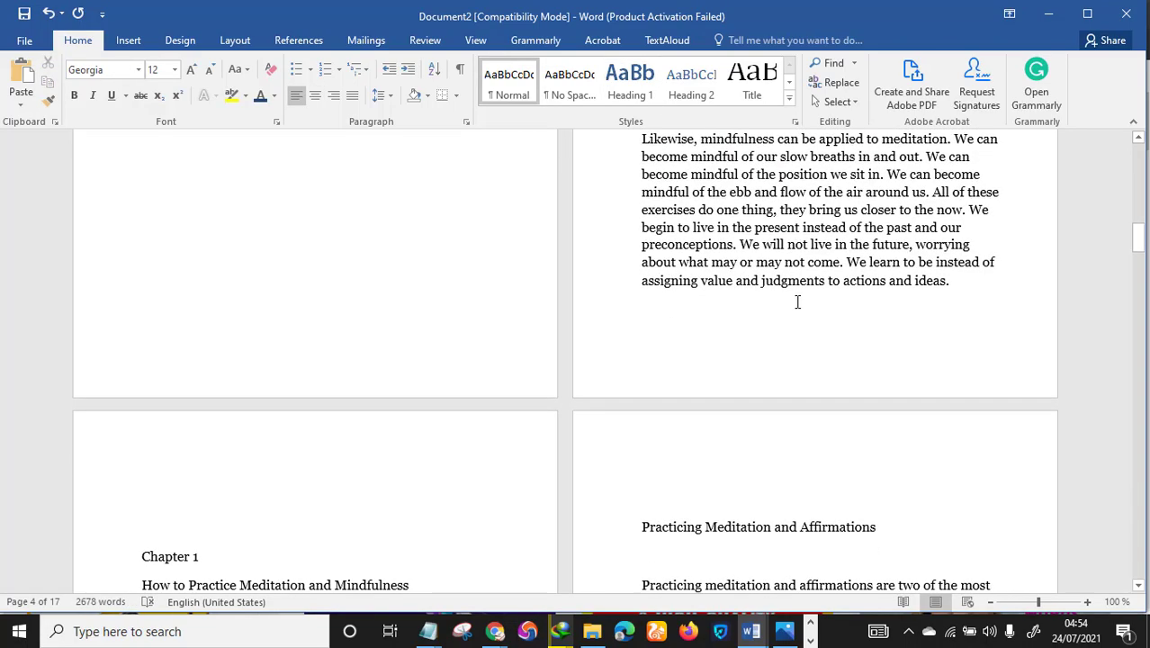
scroll(797, 302, "down", 5)
scroll(646, 286, "up", 4)
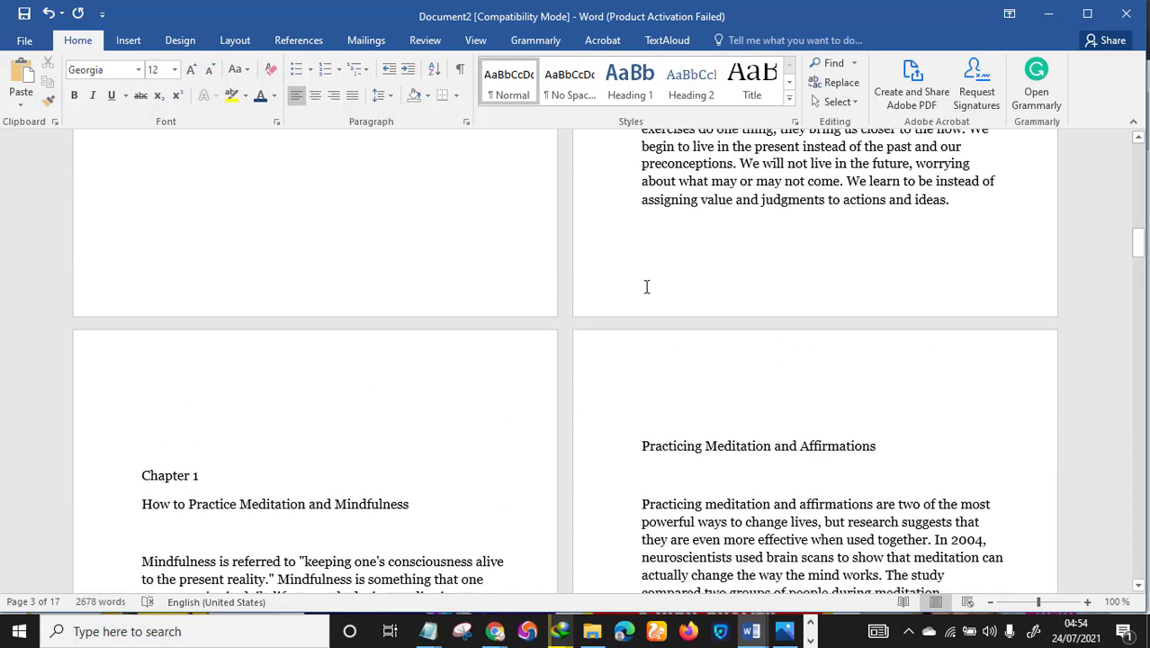
scroll(436, 314, "up", 3)
scroll(432, 313, "down", 8)
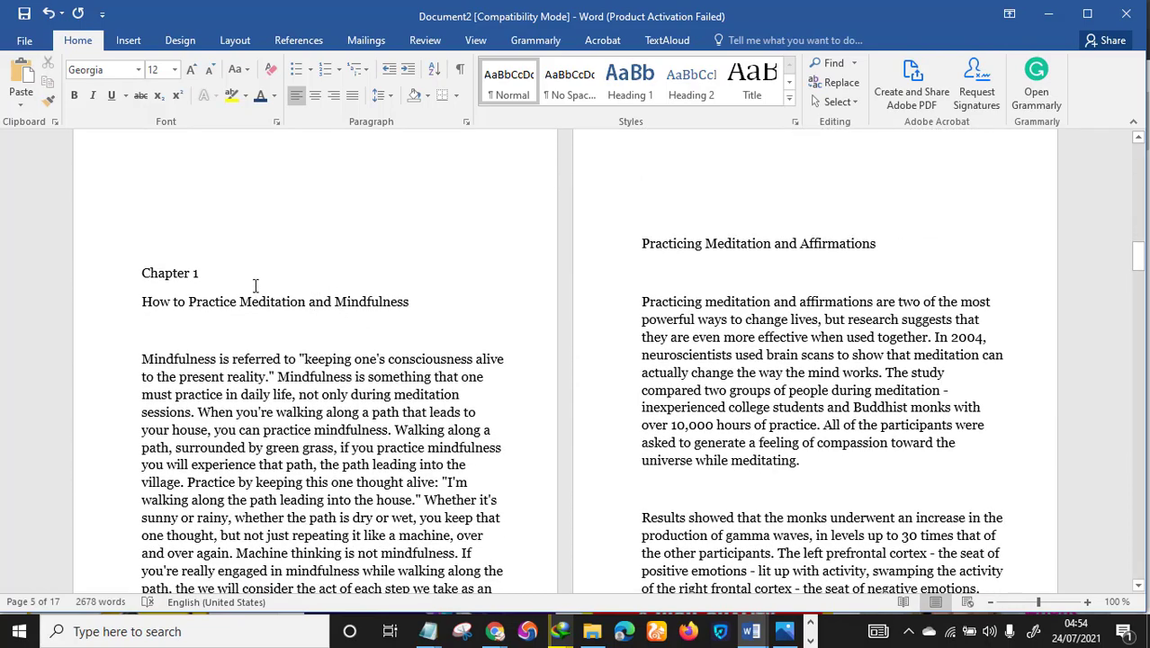
scroll(258, 275, "up", 3)
scroll(243, 265, "down", 4)
scroll(288, 270, "up", 1)
Insert a page break after the Introduction's last paragraph so that Chapter 1 starts on its own page
left_click(133, 278)
scroll(865, 267, "up", 5)
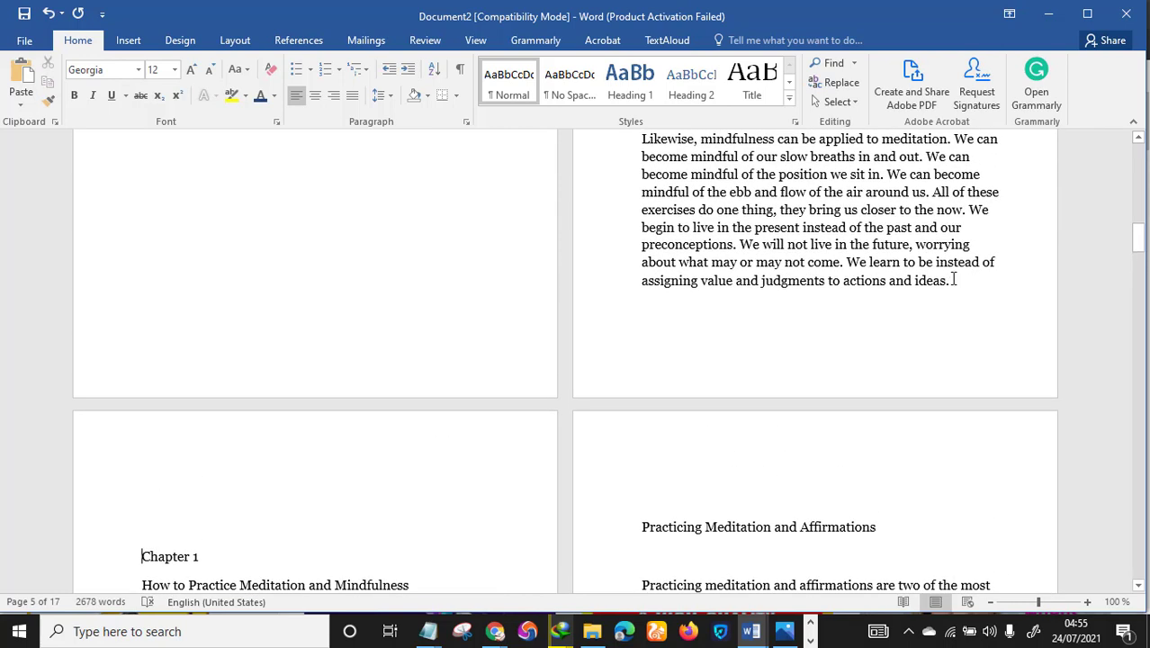
left_click(126, 40)
left_click(52, 103)
scroll(416, 285, "down", 7)
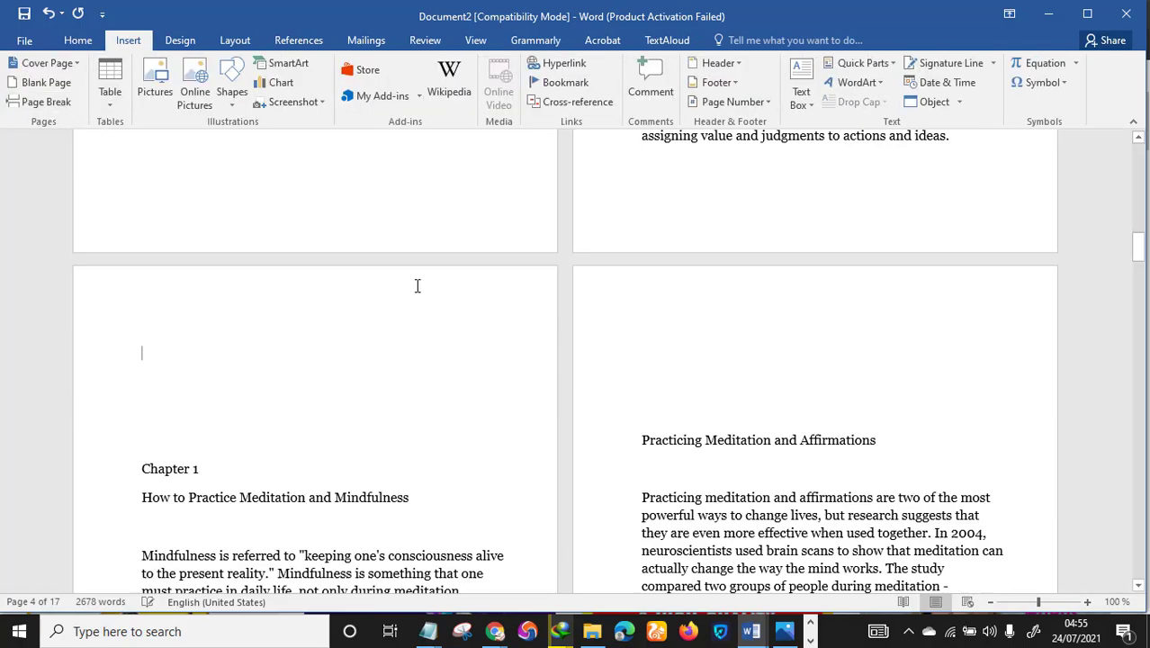
scroll(322, 227, "up", 4)
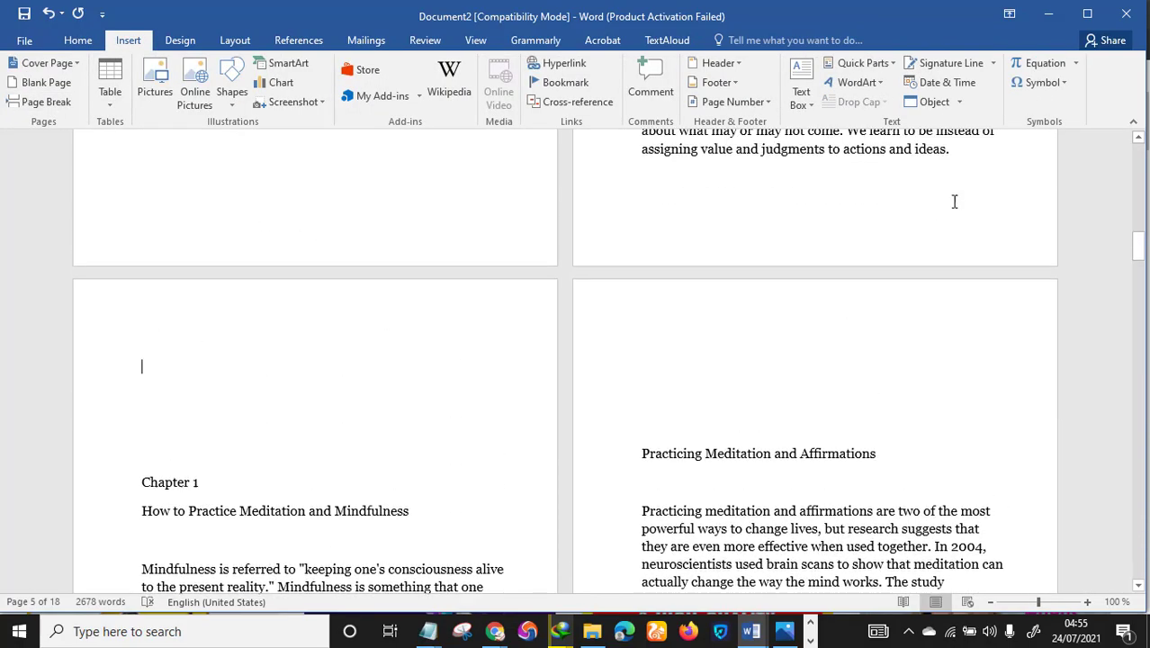
Insert a page break directly before the 'Chapter 1' heading to move it to the top of the next page
scroll(219, 254, "down", 4)
left_click(199, 267)
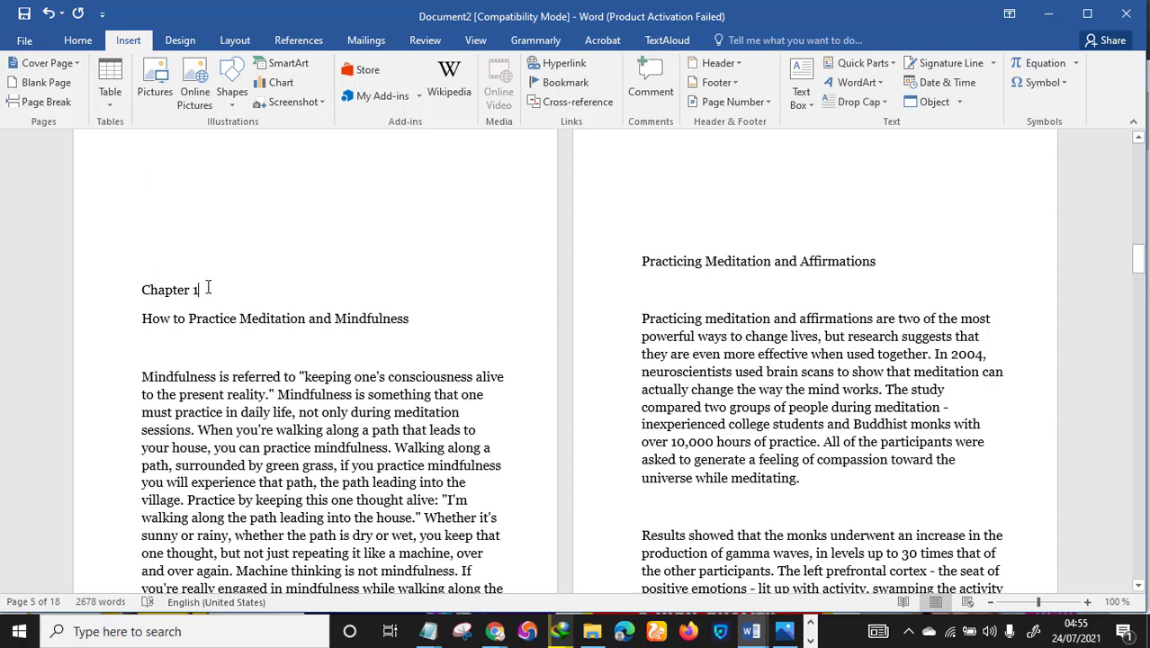
left_click(63, 104)
scroll(603, 346, "down", 8)
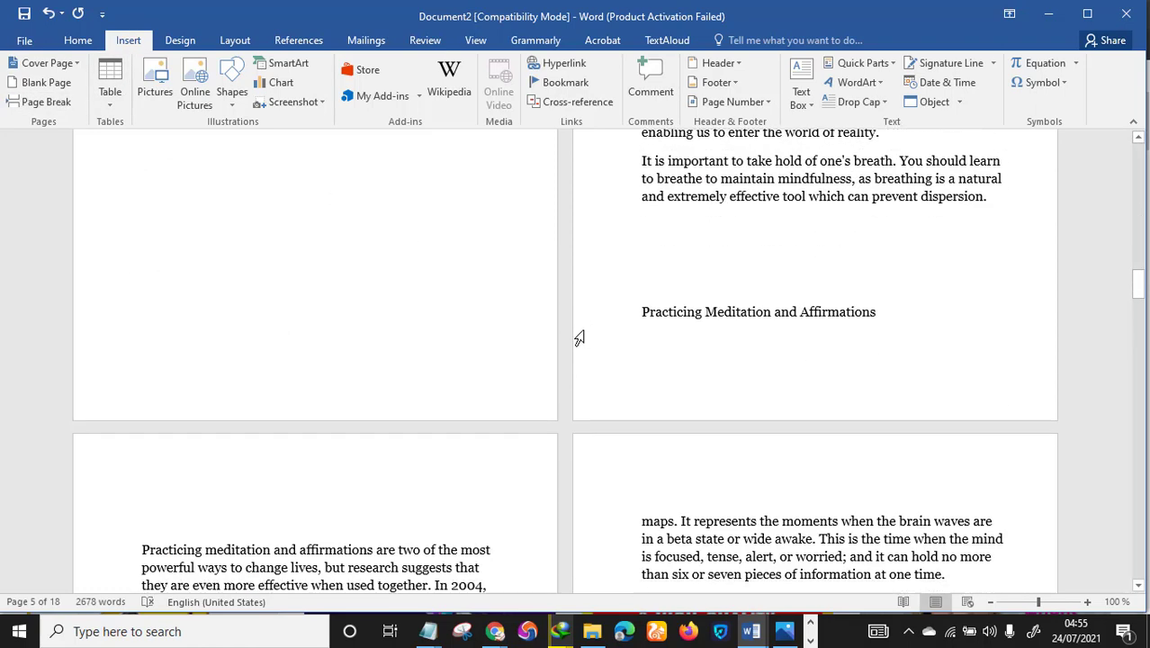
scroll(578, 334, "up", 10)
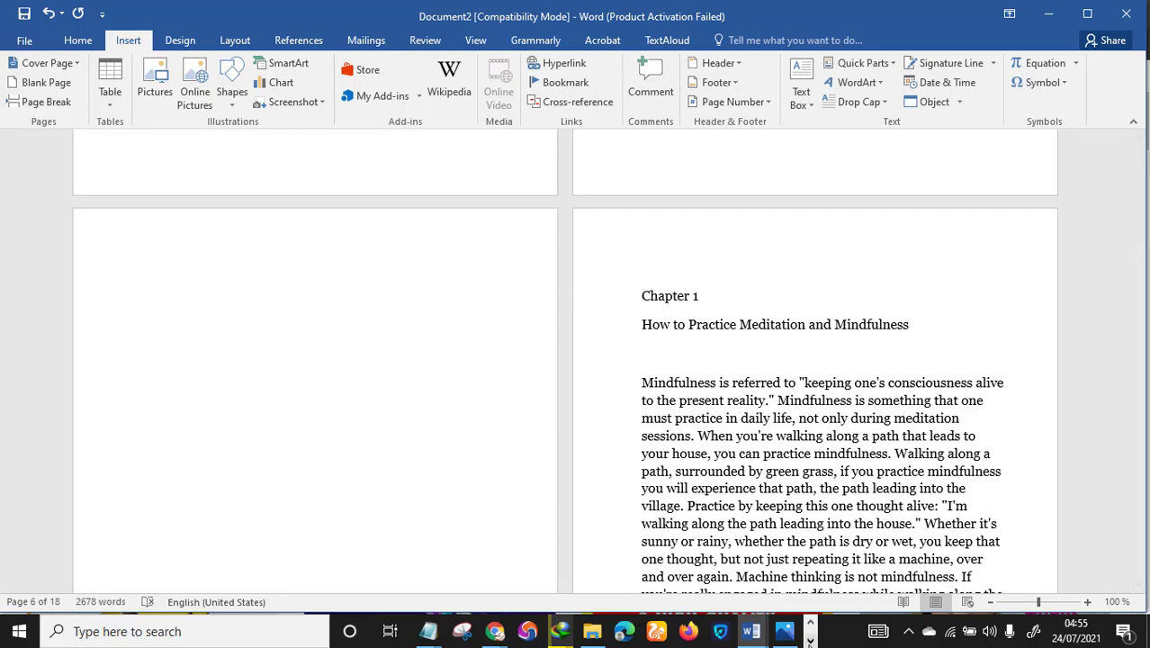
left_click(811, 640)
left_click(473, 634)
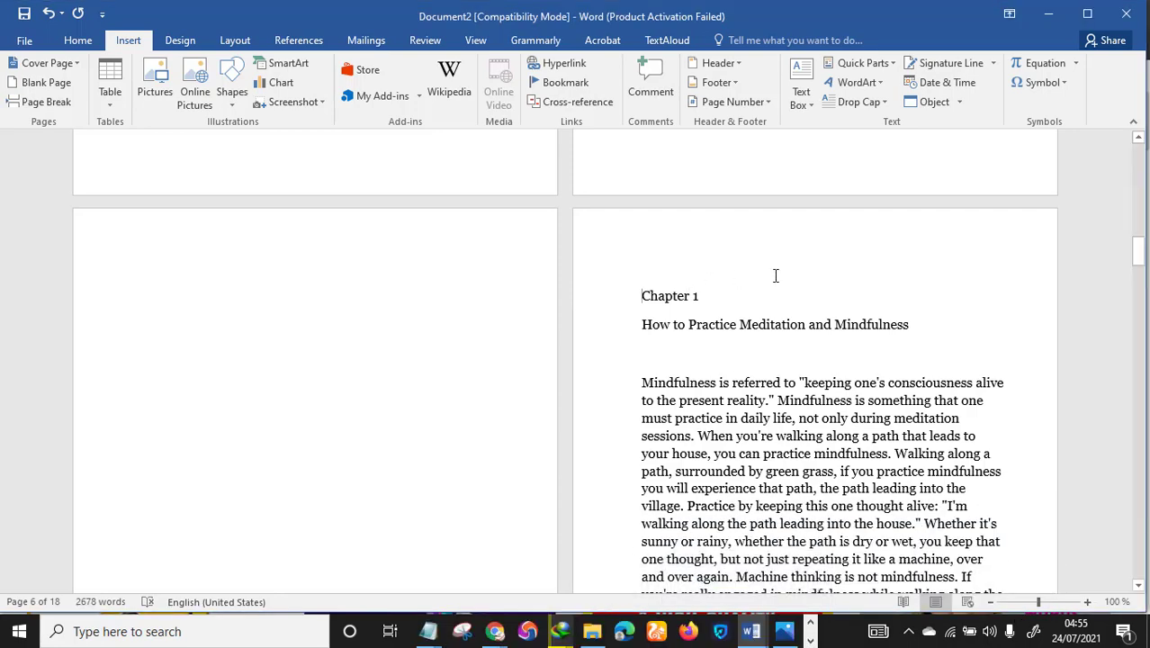
scroll(776, 276, "down", 2)
scroll(659, 267, "up", 1)
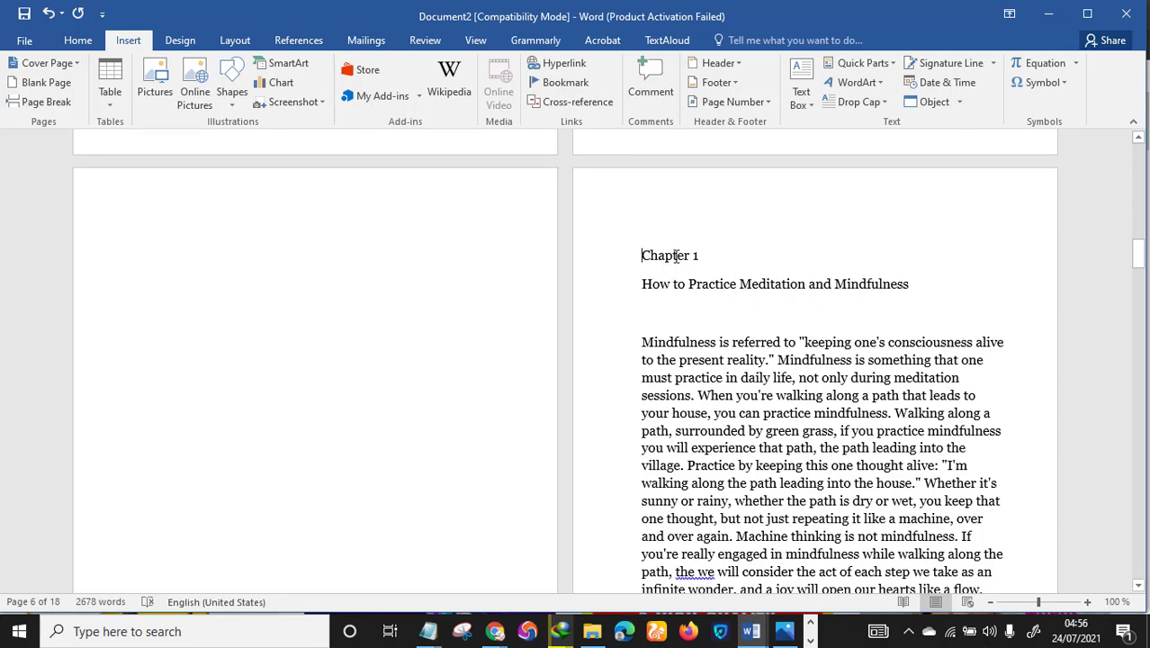
scroll(730, 243, "down", 1)
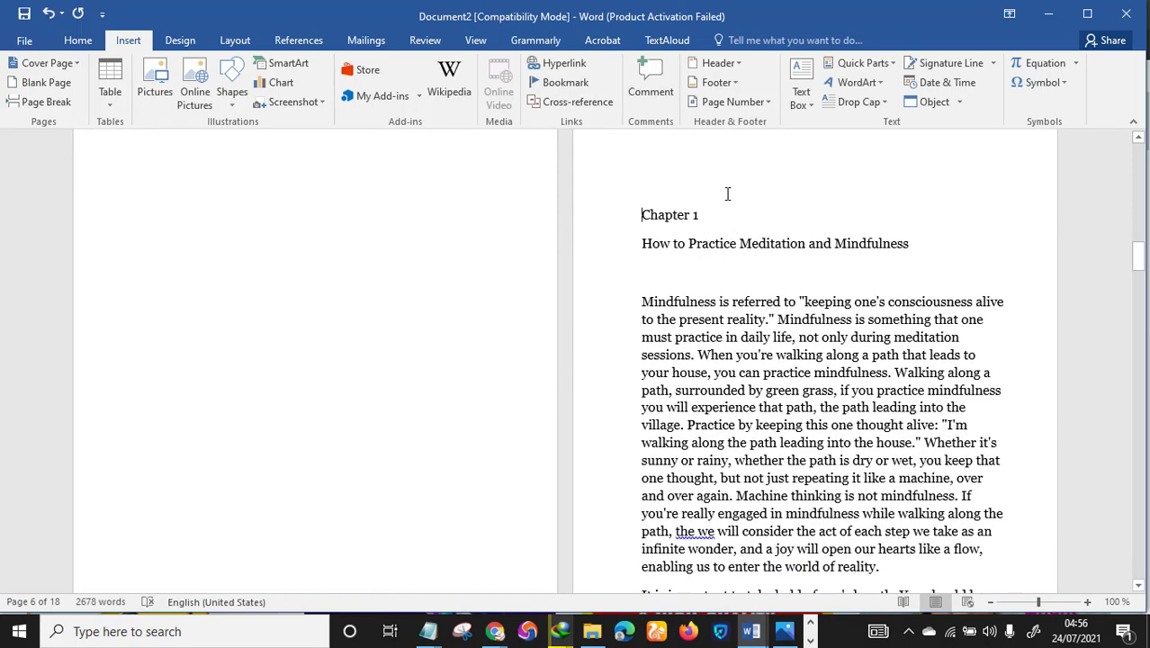
Apply the Heading 1 style to the 'Chapter 1' line
left_click(613, 216)
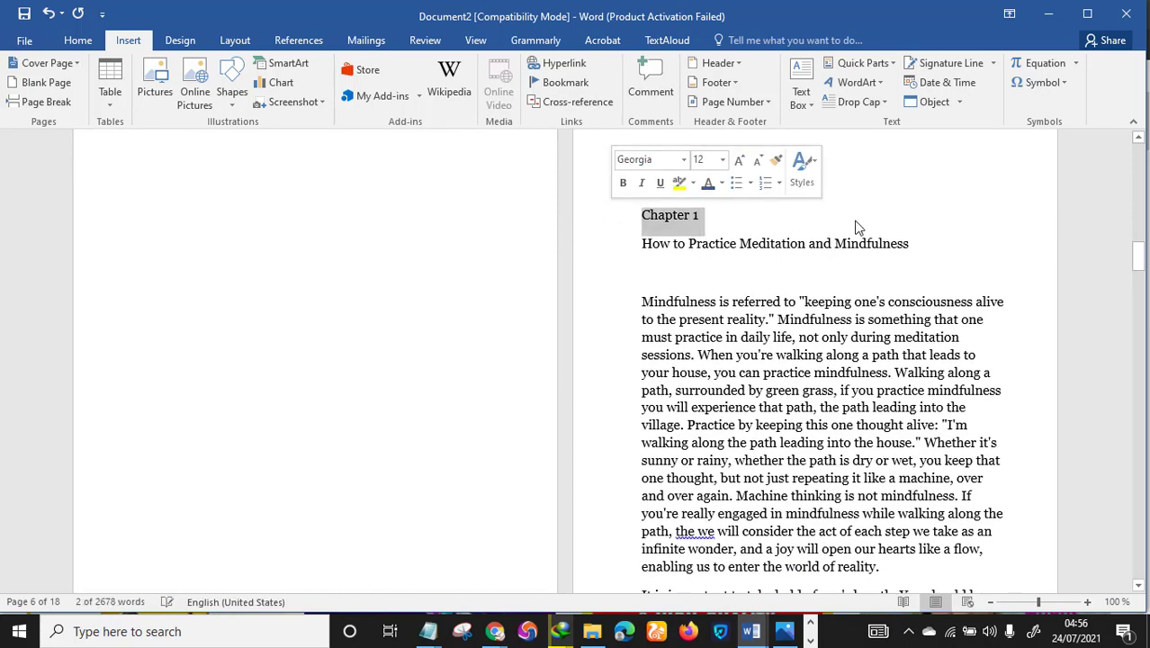
left_click(85, 42)
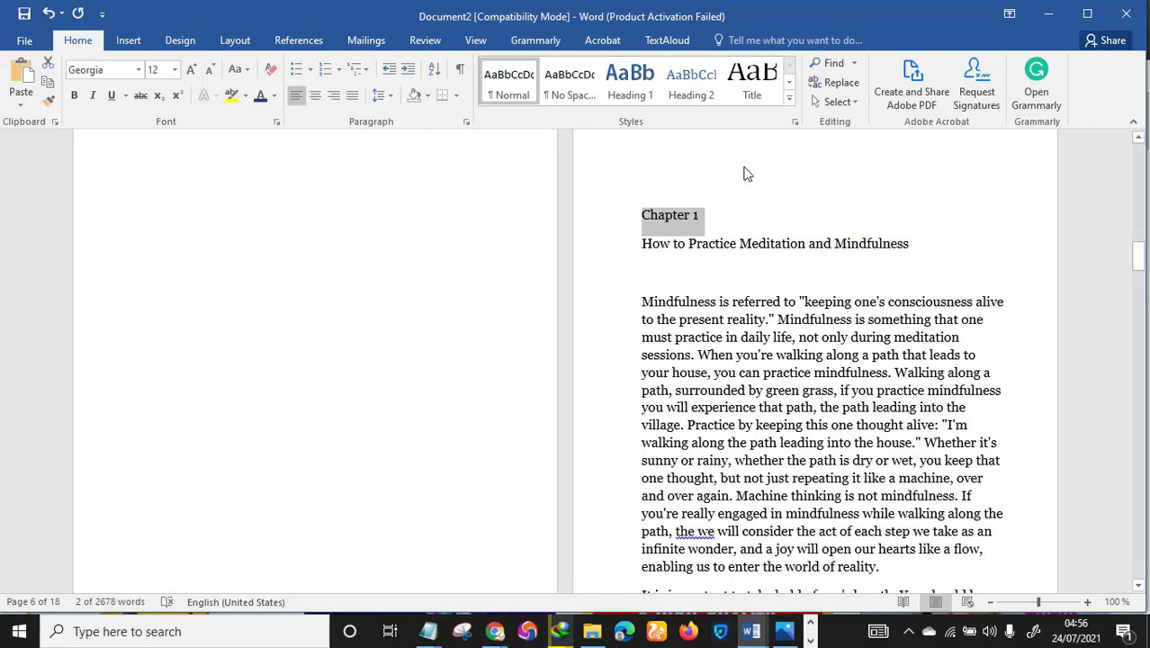
left_click(630, 94)
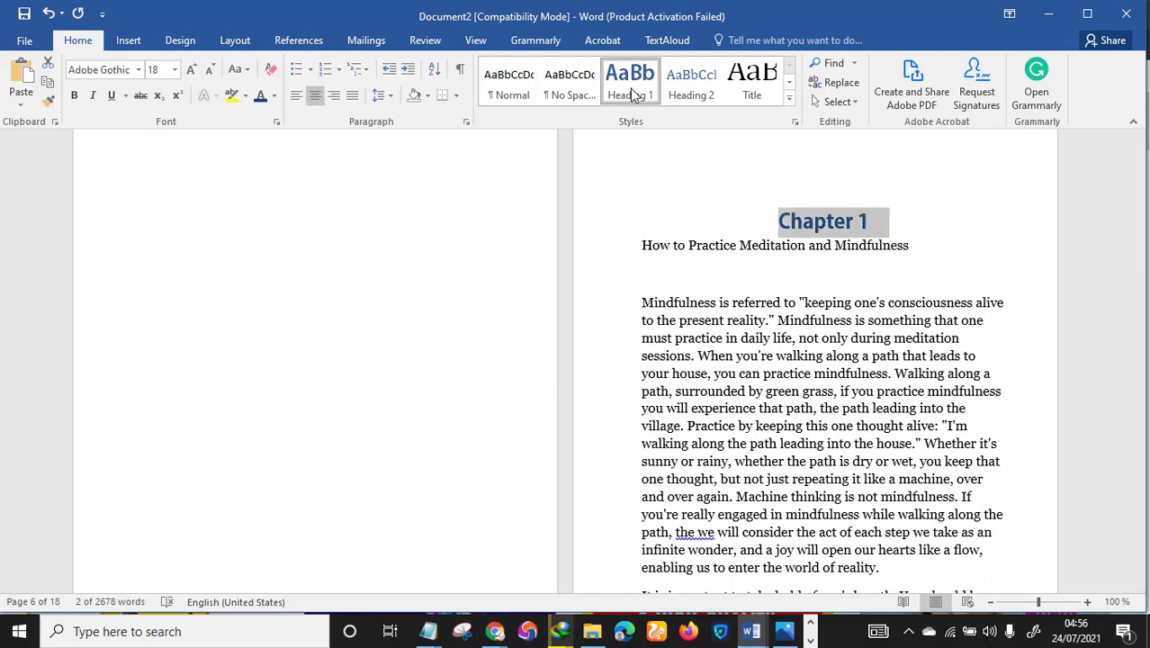
left_click(847, 256)
Apply the Heading 2 style to the chapter title 'How to Practice Meditation and Mindfulness'
scroll(857, 281, "up", 18)
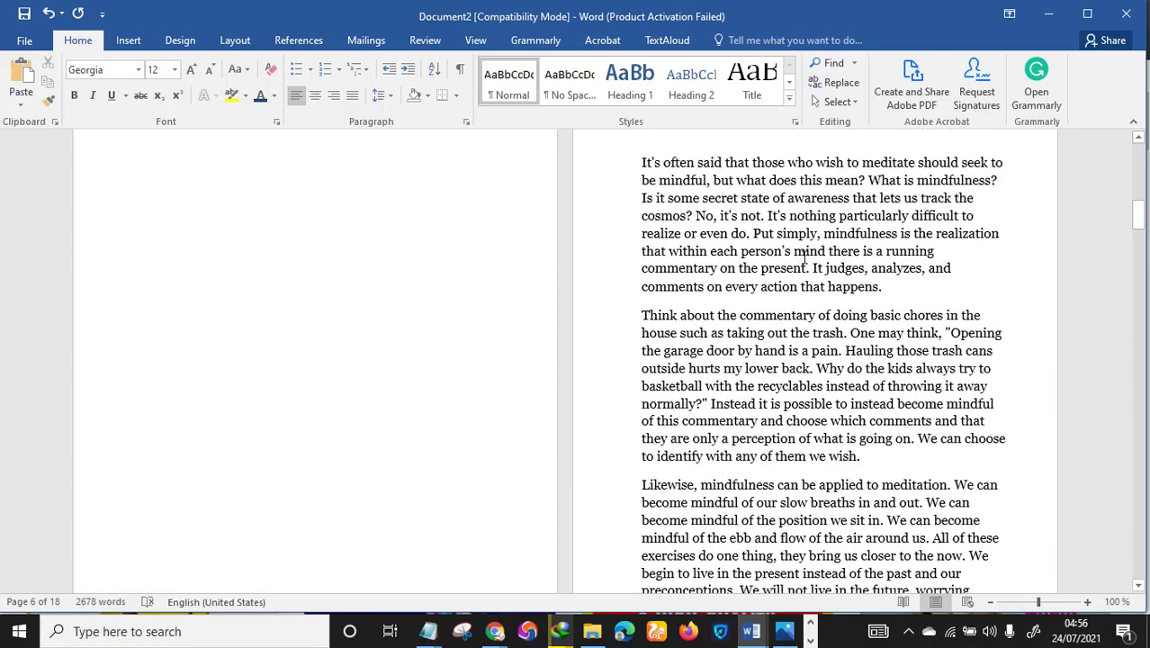
scroll(847, 288, "down", 2)
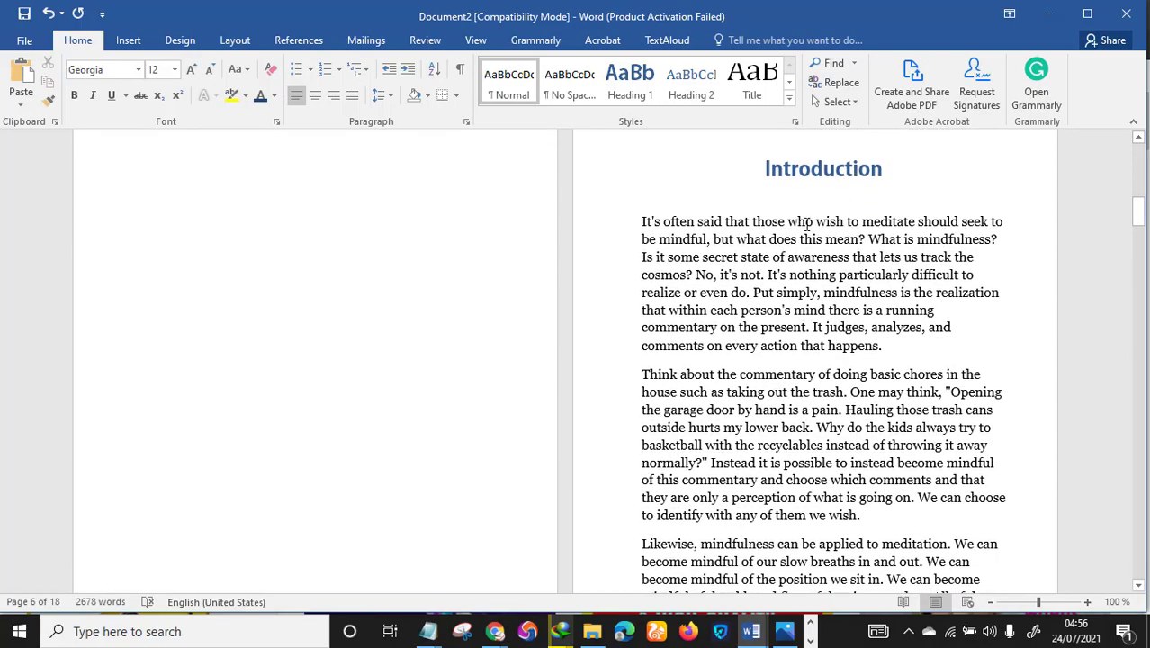
scroll(790, 223, "down", 13)
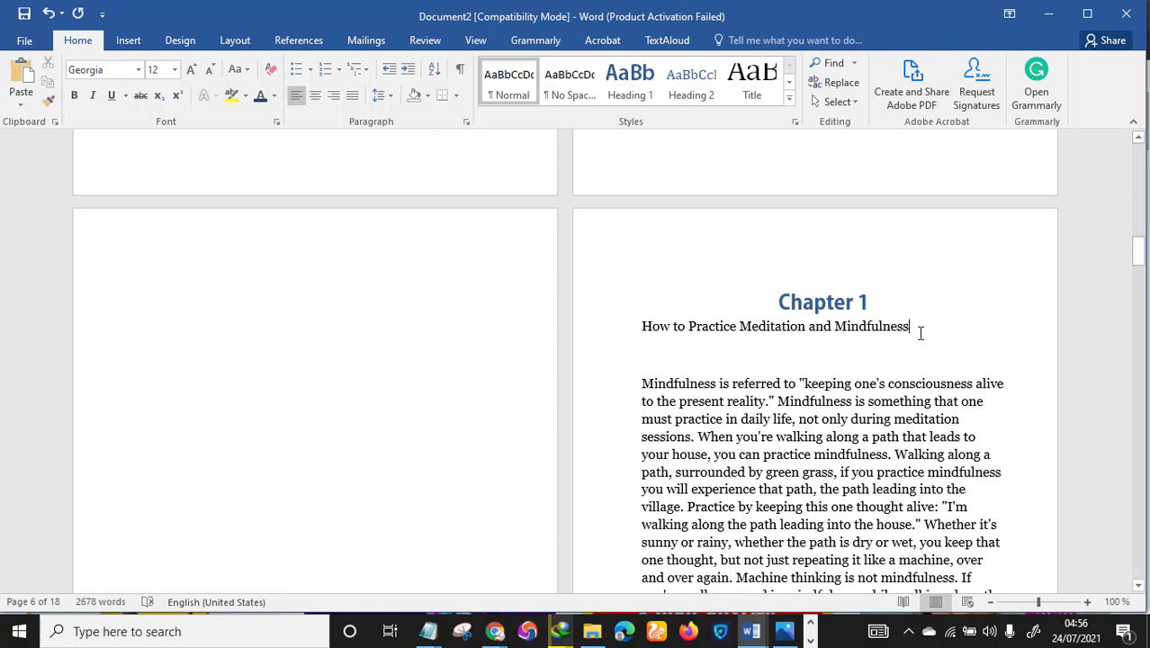
left_click_drag(920, 333, 649, 329)
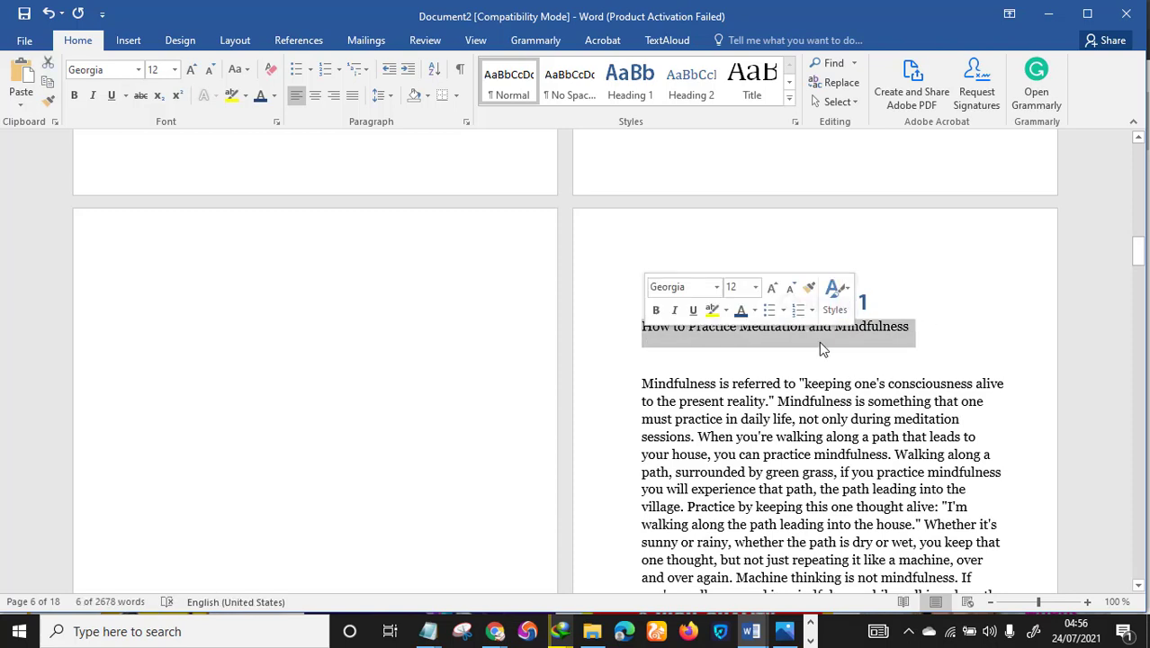
left_click(691, 95)
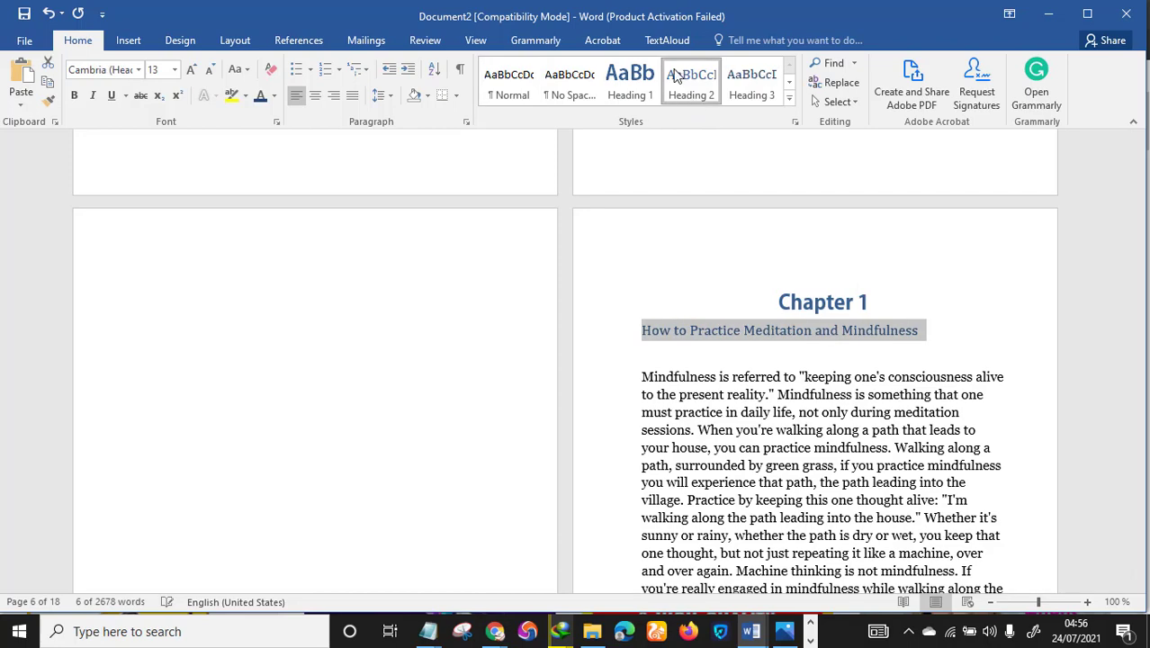
Modify the Heading 2 style to use Adobe Gothic Std B at 14 pt with automatic updating
right_click(686, 93)
left_click(734, 116)
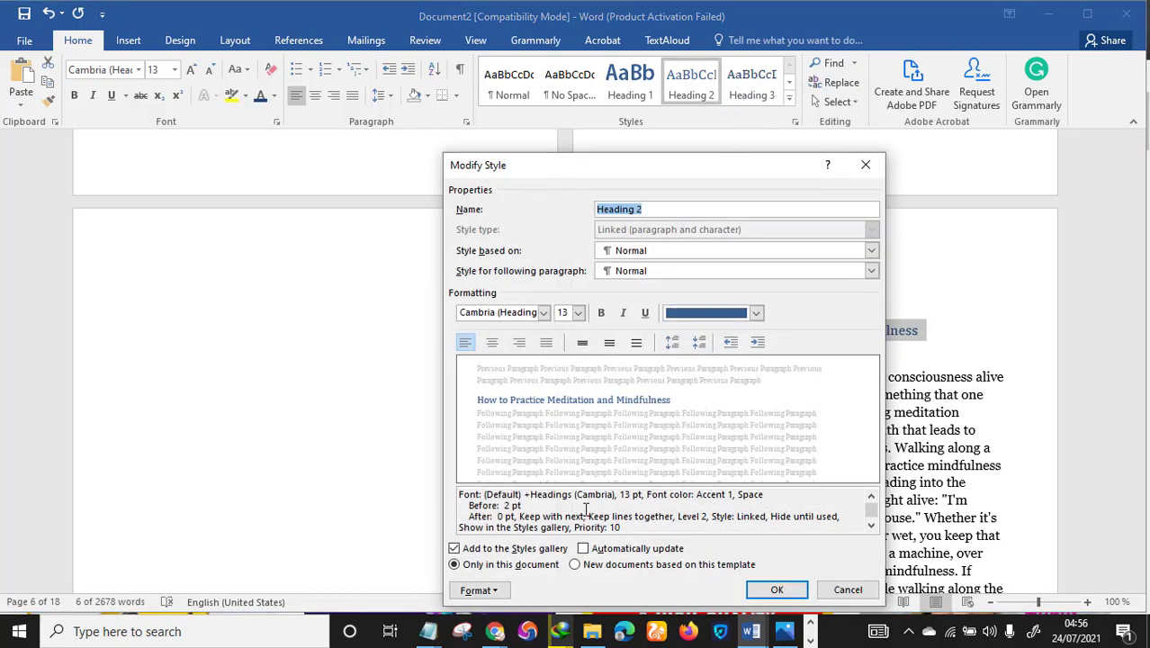
left_click(543, 312)
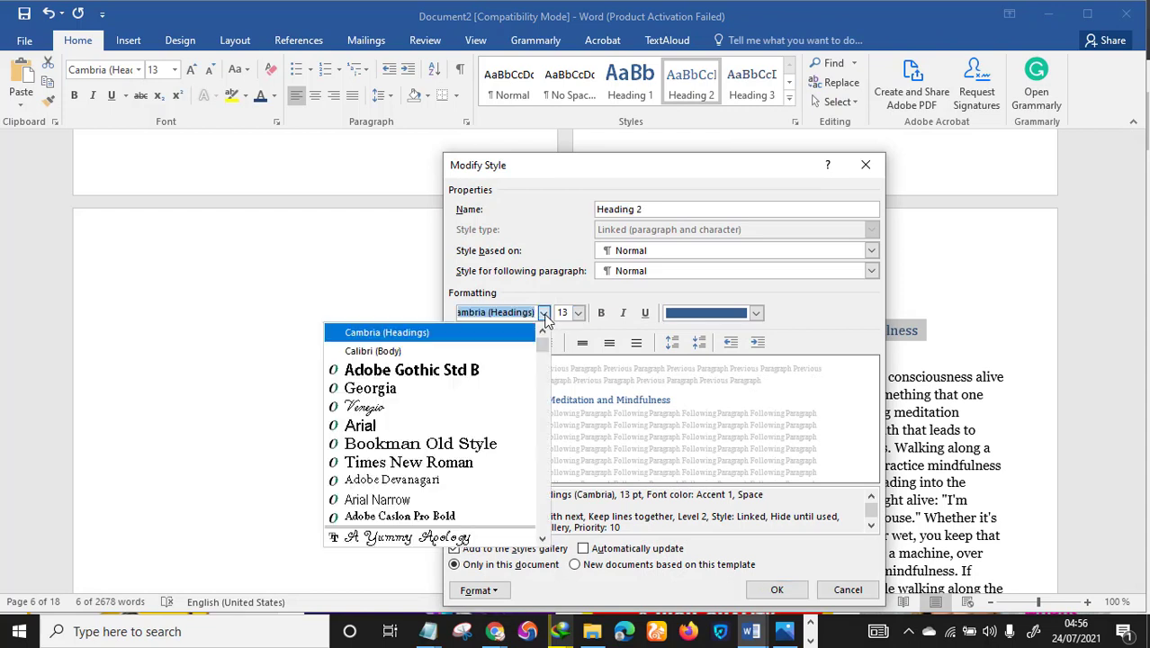
left_click(425, 376)
left_click(578, 312)
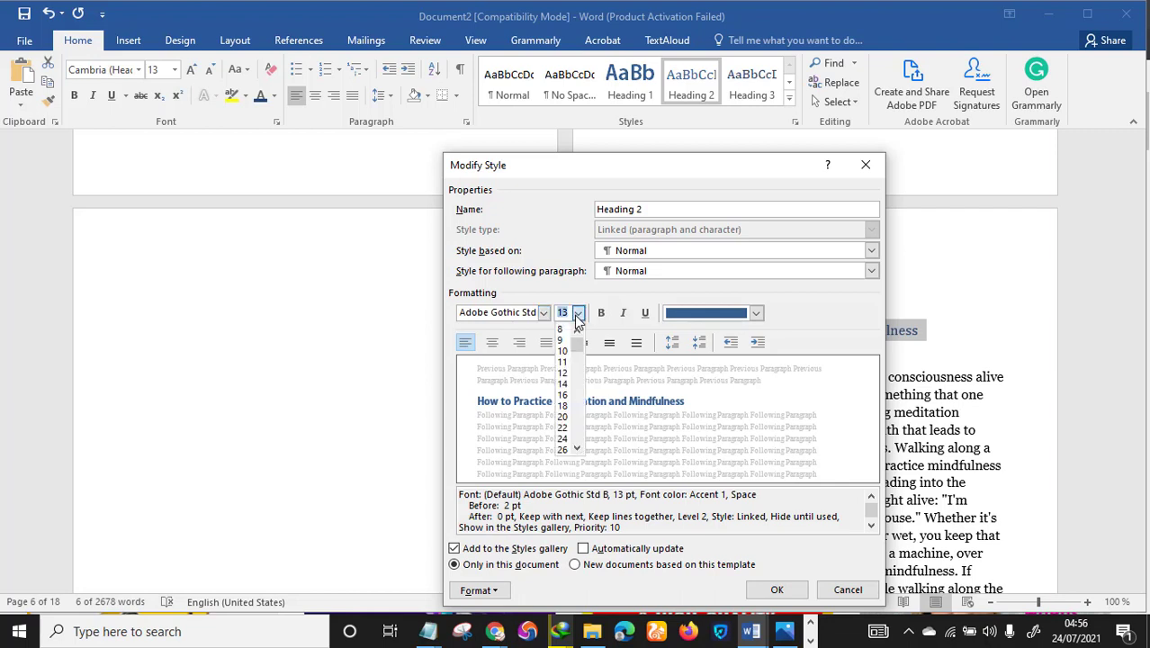
left_click(563, 384)
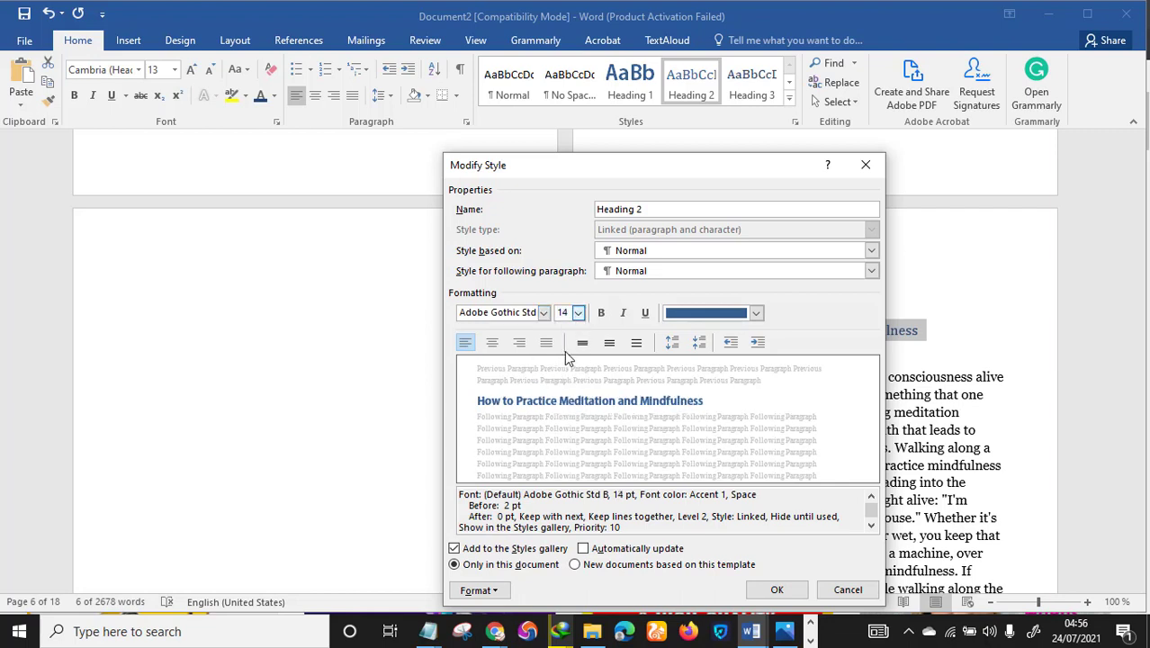
left_click(583, 549)
left_click(760, 591)
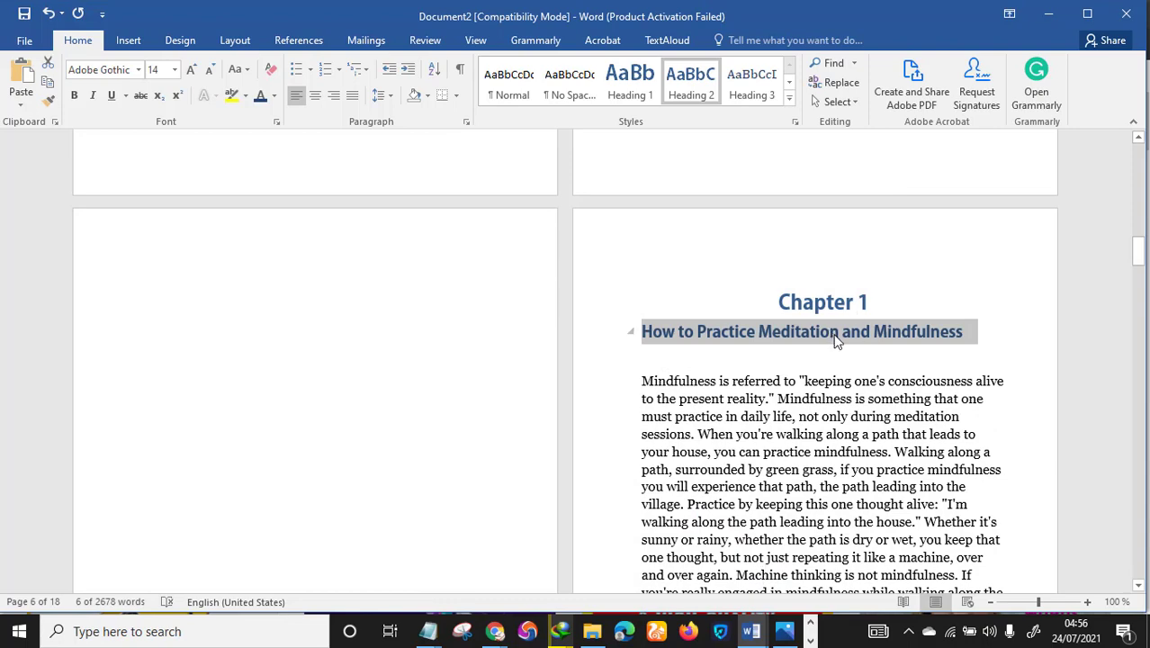
Set the Heading 2 style to centered alignment, keeping automatic updating enabled
right_click(692, 72)
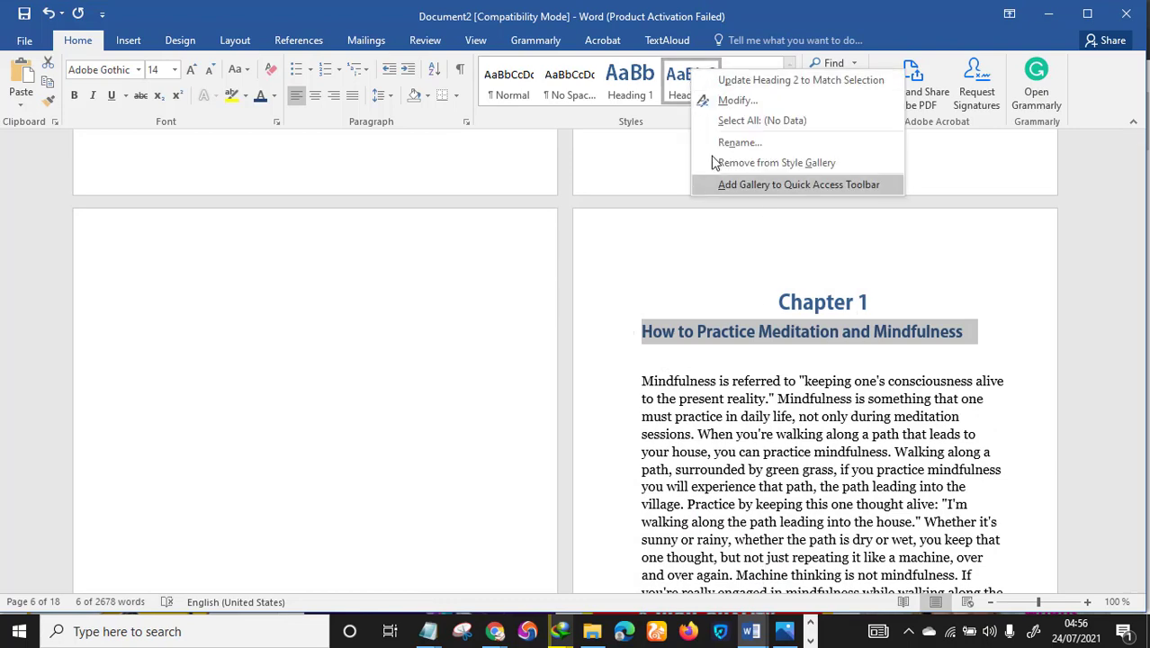
left_click(737, 96)
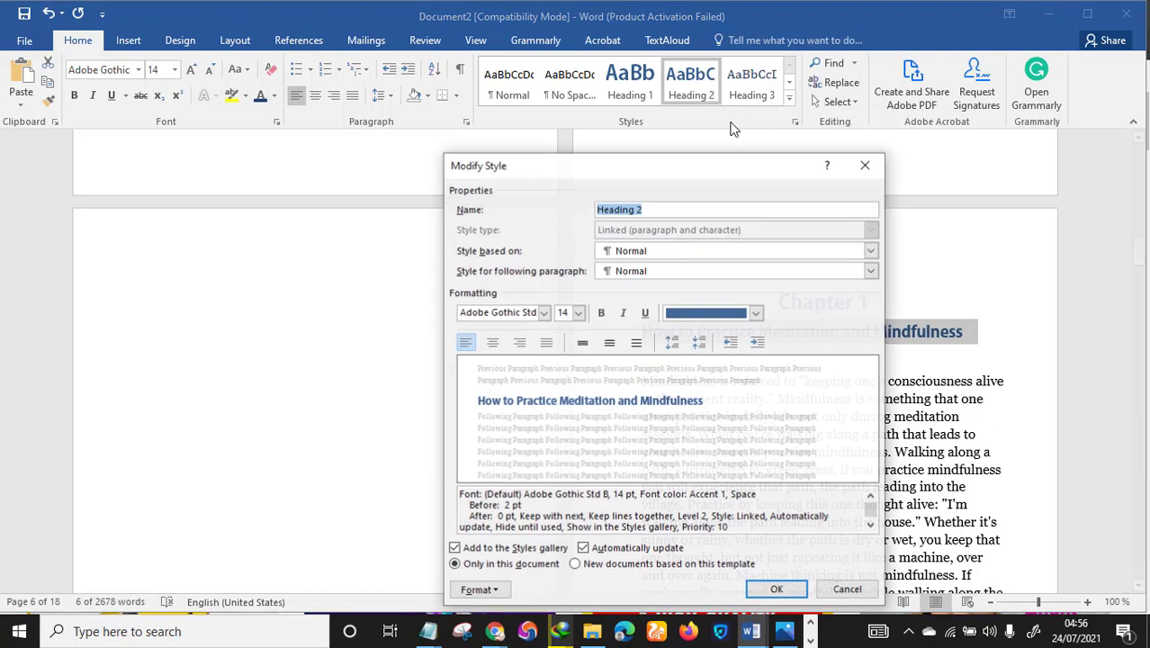
left_click(492, 342)
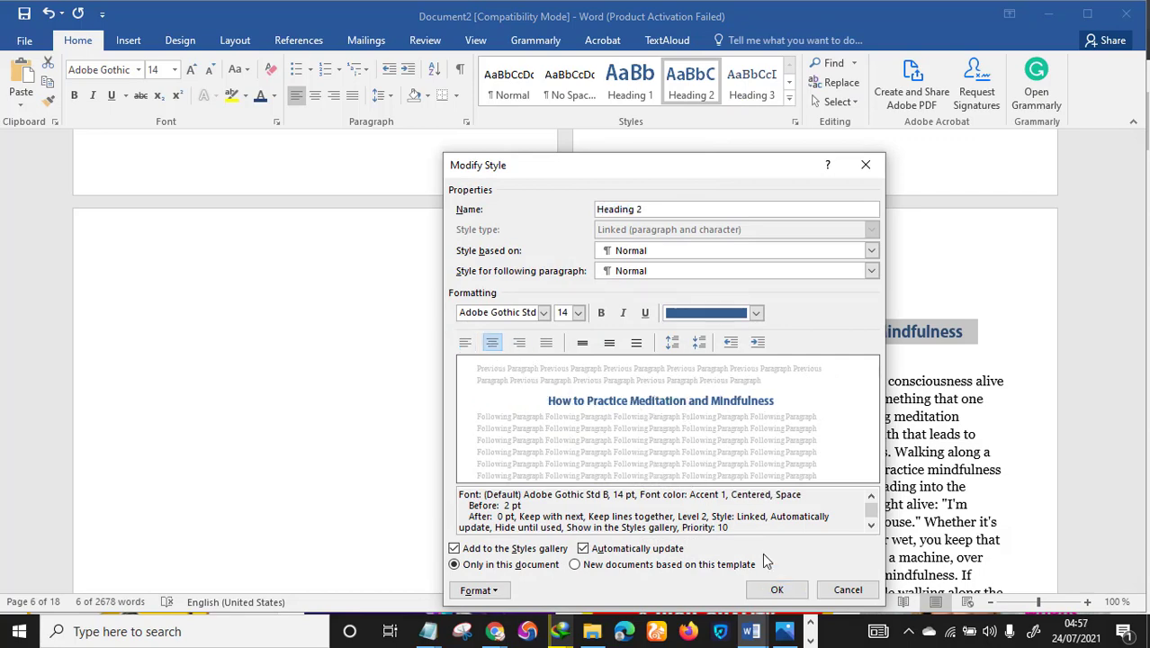
left_click(590, 548)
left_click(777, 590)
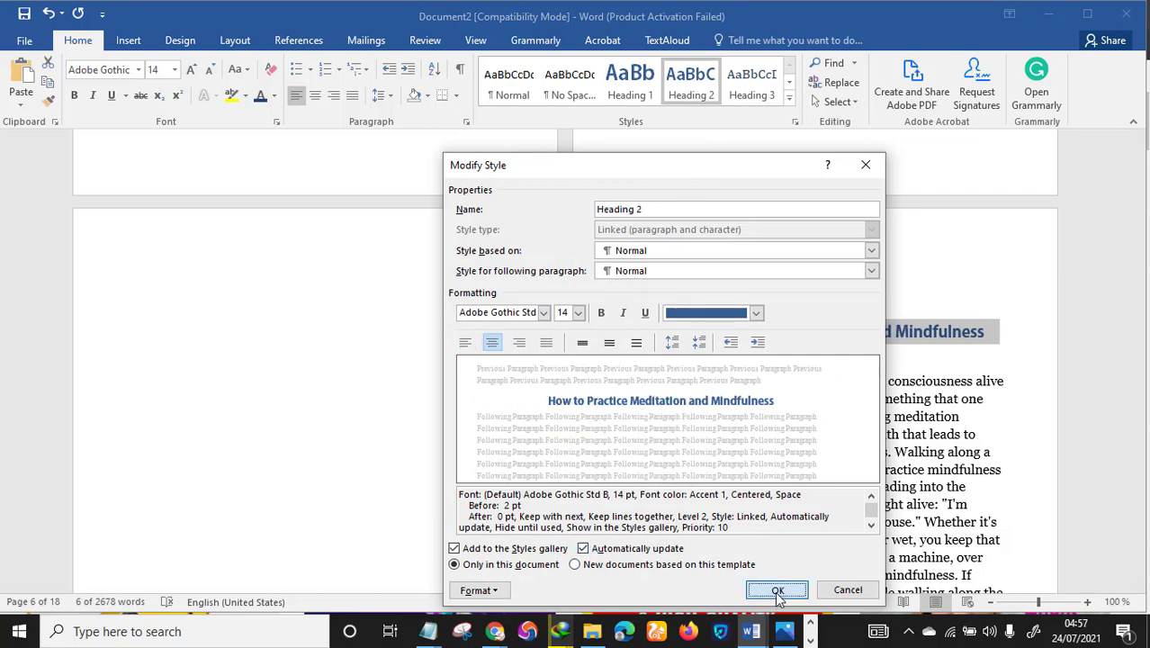
scroll(802, 376, "down", 2)
scroll(802, 376, "up", 1)
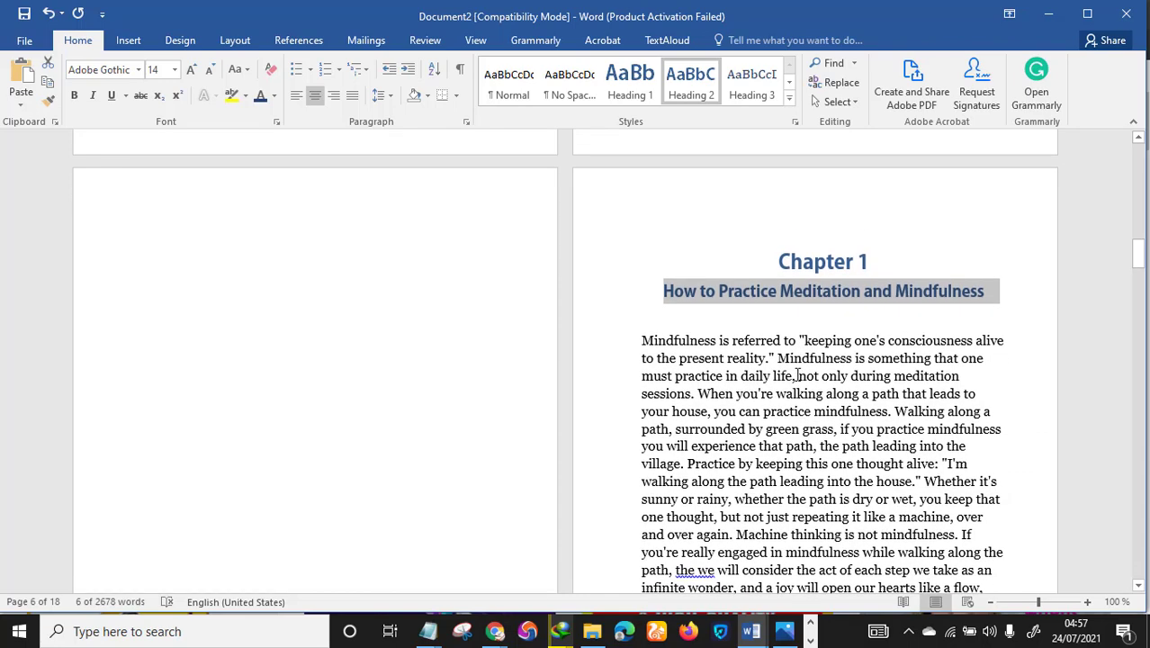
left_click(797, 375)
Insert a page break after Chapter 1's last paragraph so that 'Practicing Meditation and Affirmations' starts on a new page
scroll(780, 326, "down", 1)
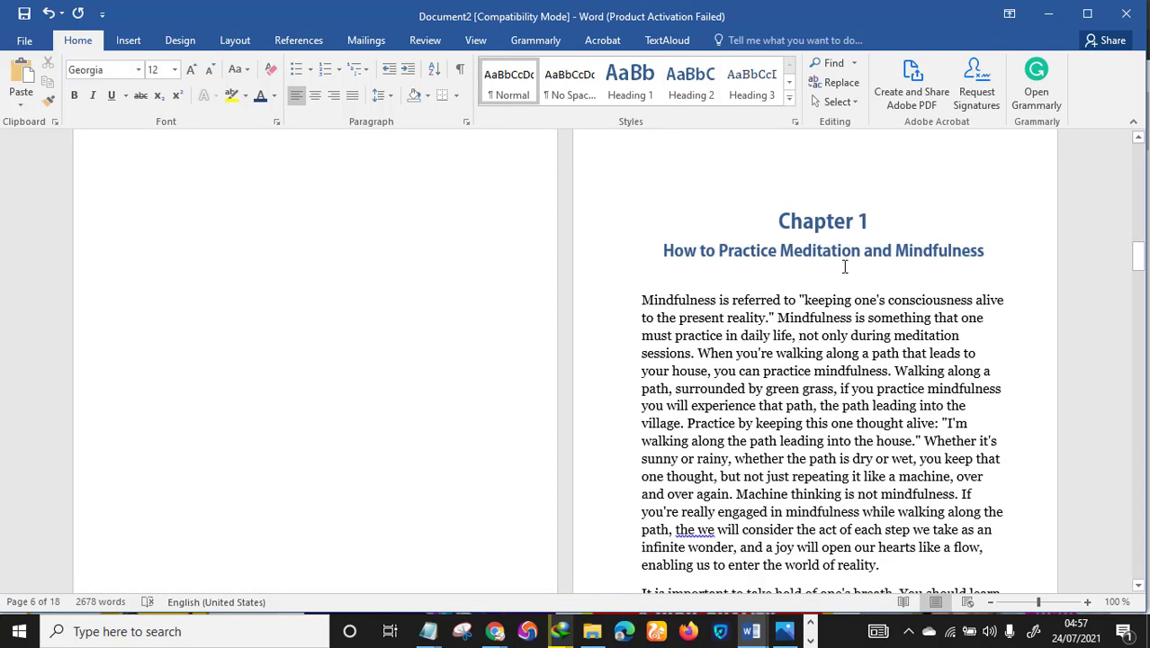
scroll(844, 266, "down", 2)
scroll(769, 270, "down", 8)
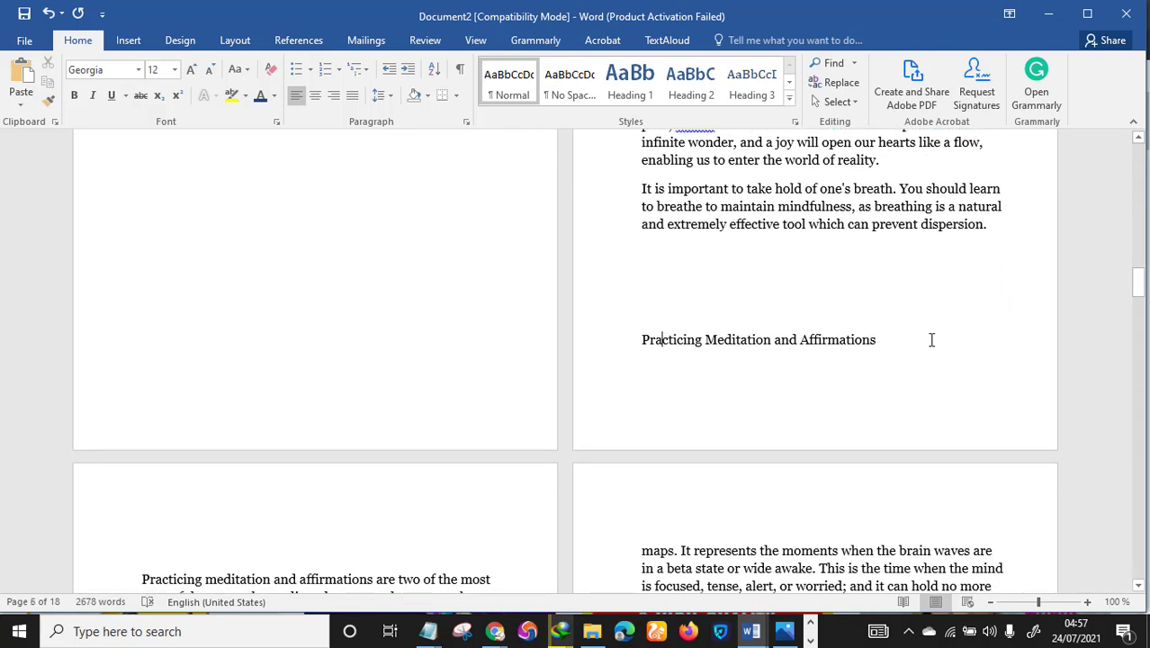
scroll(838, 364, "up", 10)
scroll(825, 350, "down", 10)
double_click(819, 342)
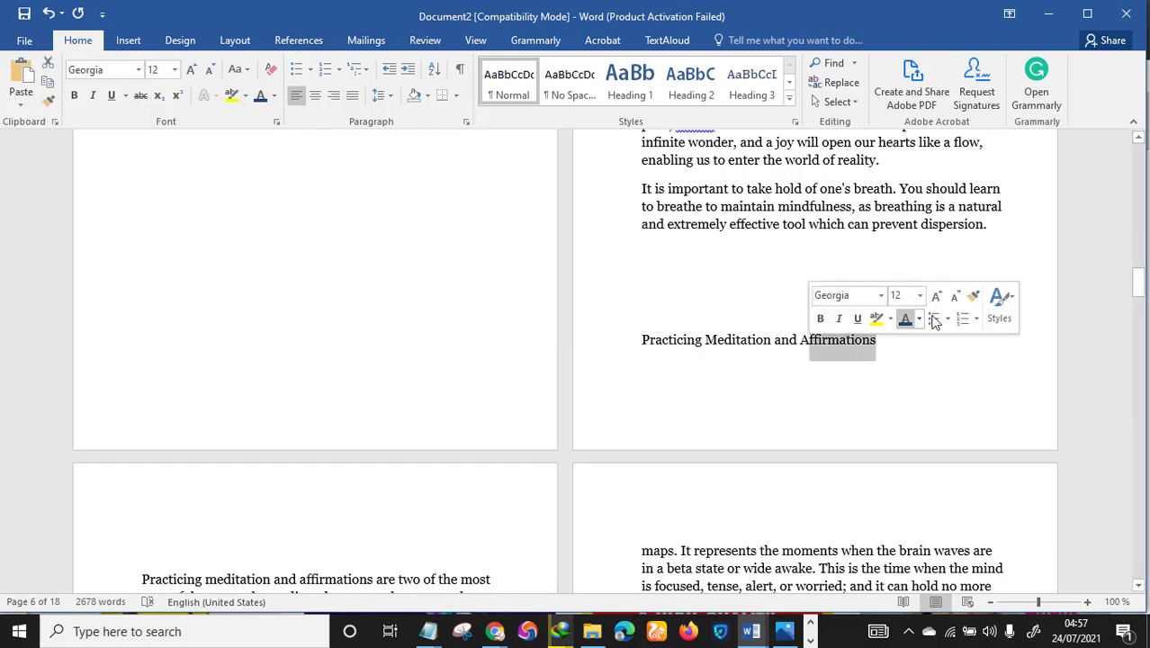
left_click(952, 255)
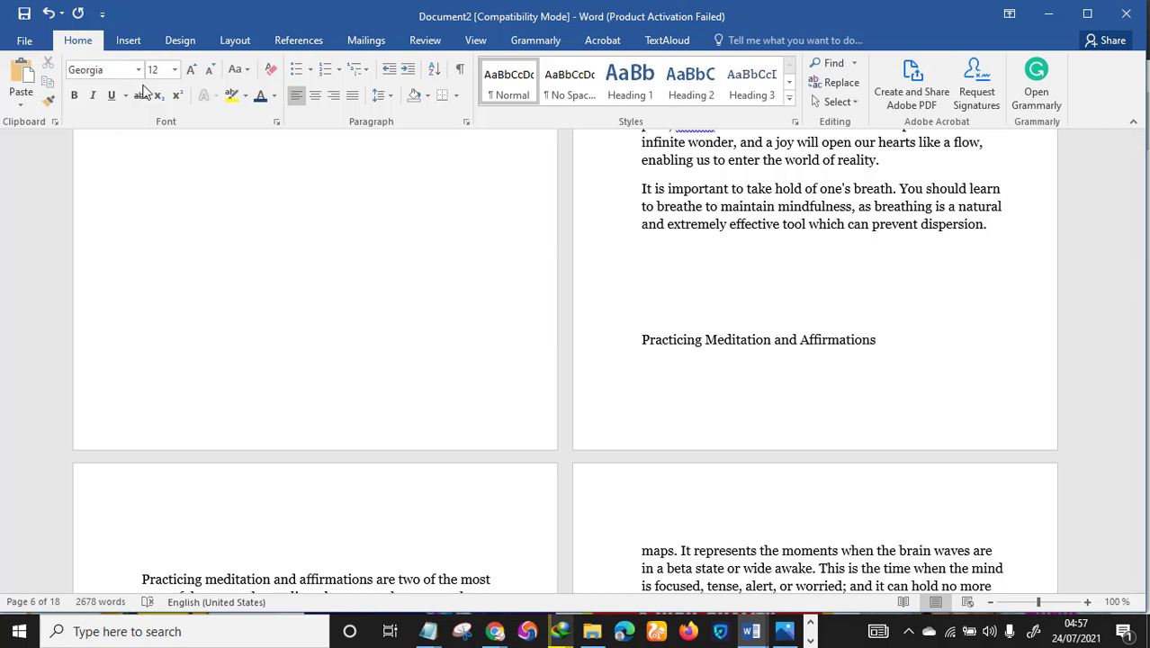
left_click(128, 41)
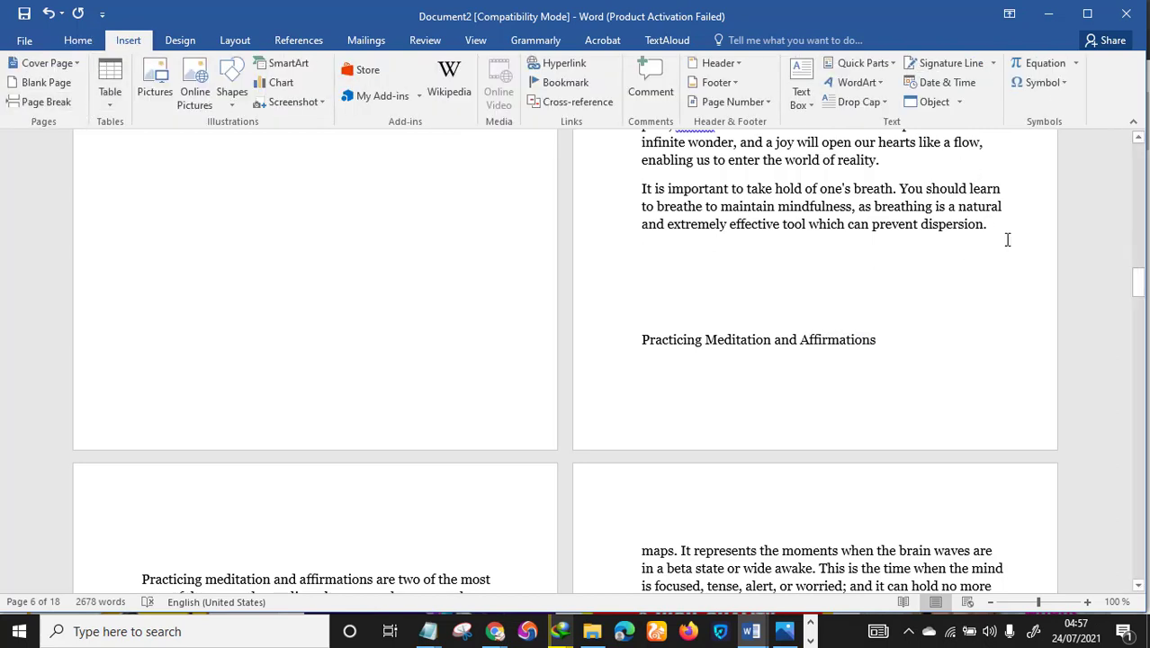
left_click(41, 101)
Remove the empty lines above 'Practicing Meditation and Affirmations' so the title sits at the top of its page
scroll(378, 367, "down", 3)
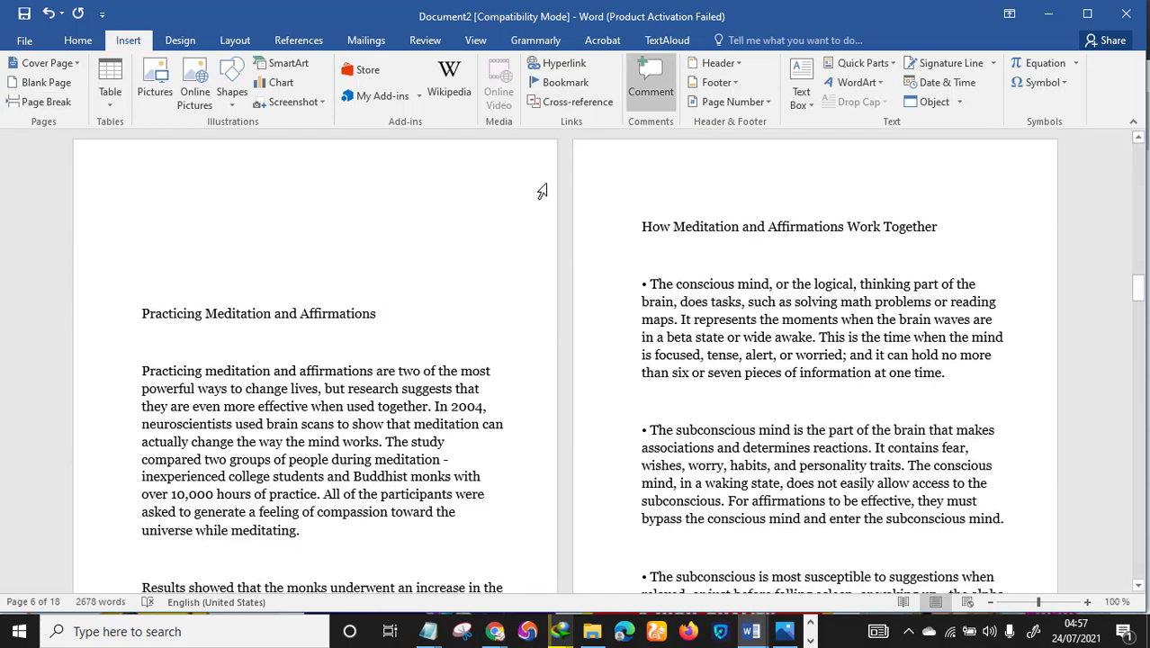
left_click(144, 312)
key("BackSpace")
key("BackSpace")
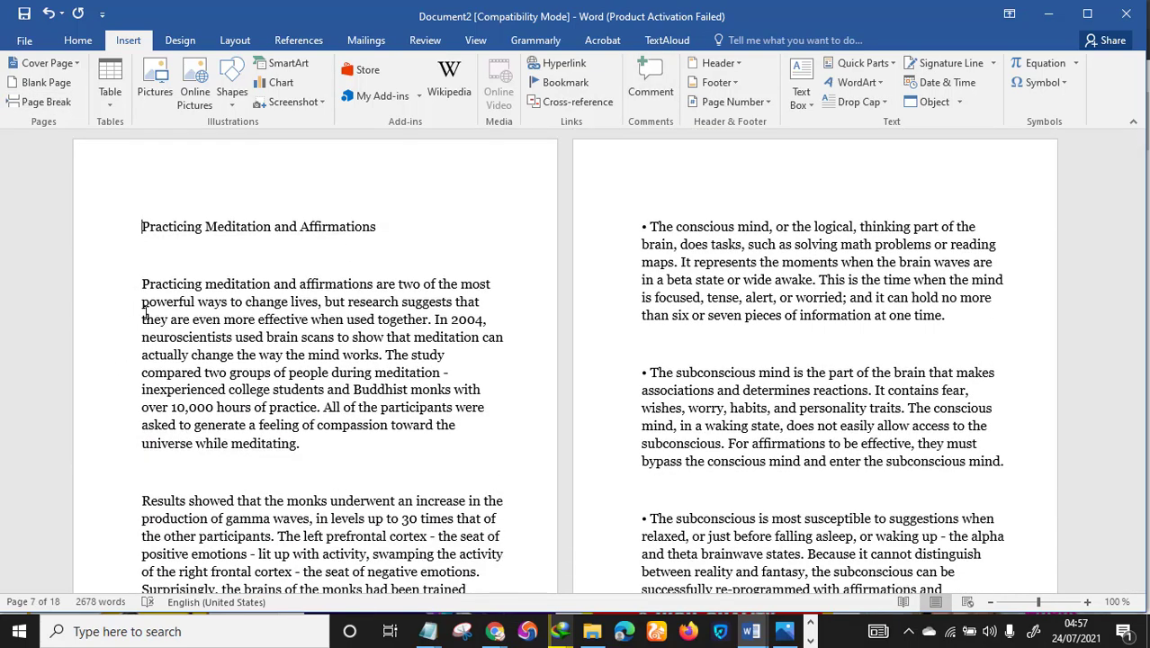
Apply the Heading 3 style to the title 'Practicing Meditation and Affirmations'
scroll(367, 372, "up", 1)
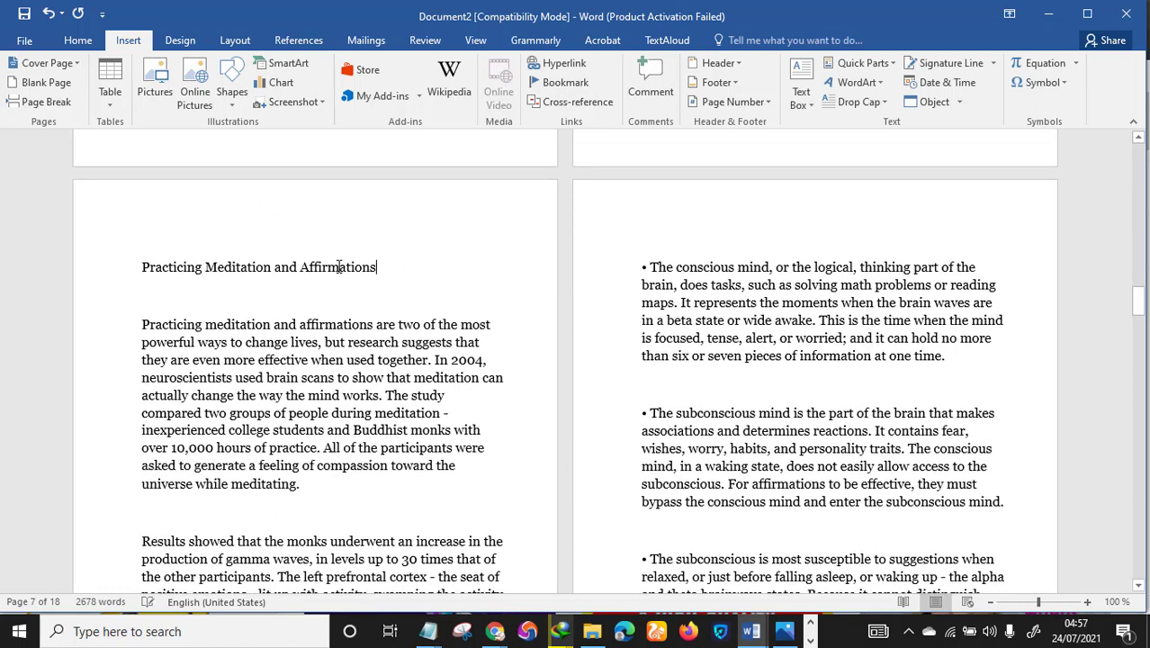
triple_click(340, 267)
left_click(79, 41)
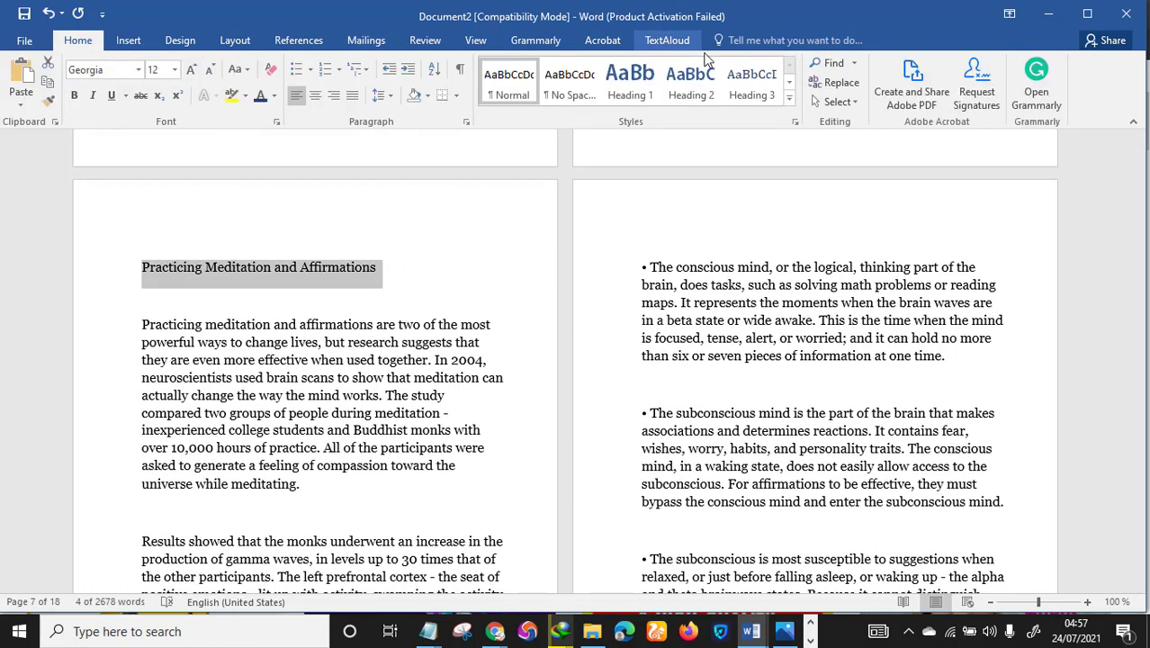
left_click(693, 93)
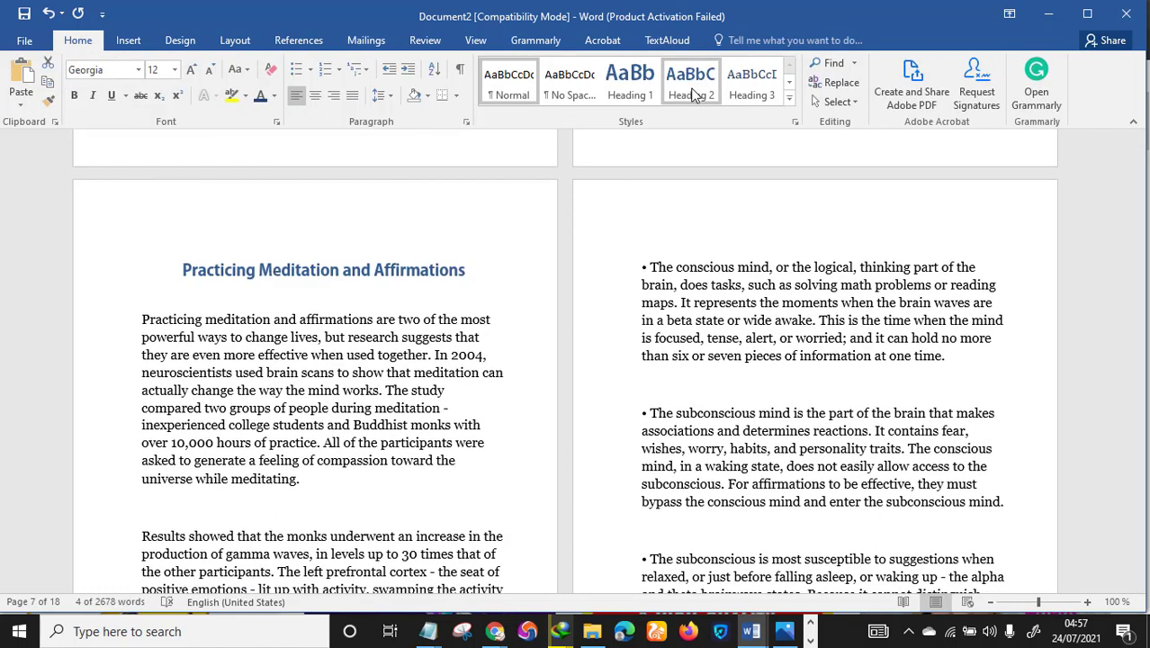
left_click(759, 96)
Modify the Heading 3 style to Adobe Gothic Std B at 16 pt, centered, with automatic updating
right_click(759, 95)
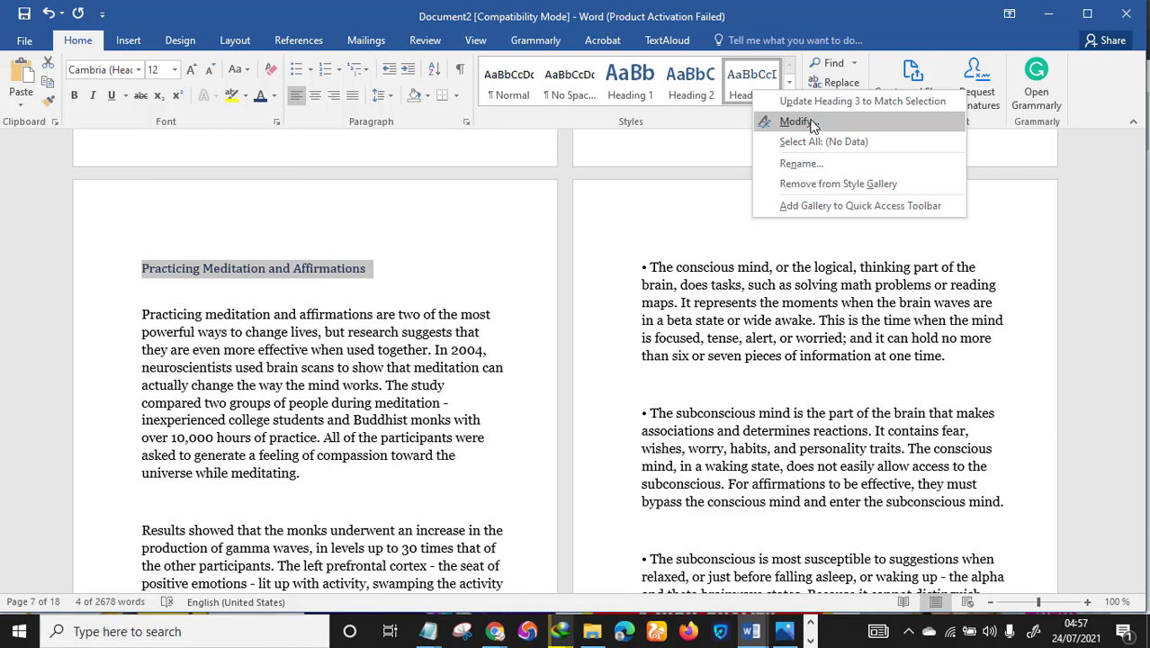
key("Escape")
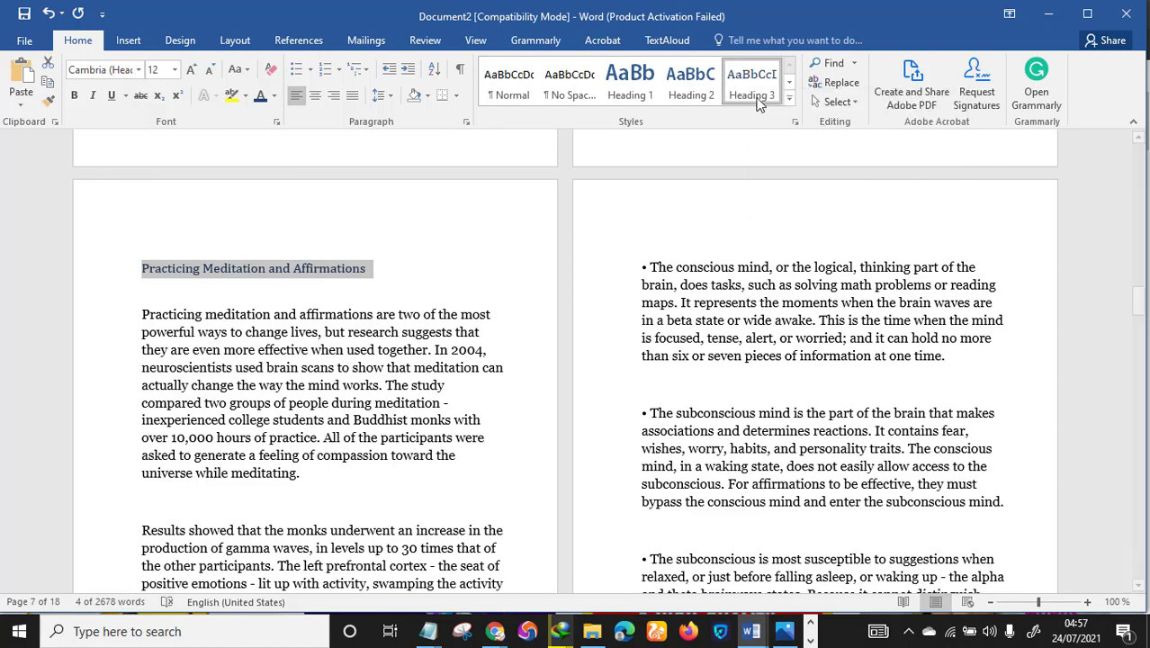
right_click(756, 102)
left_click(816, 133)
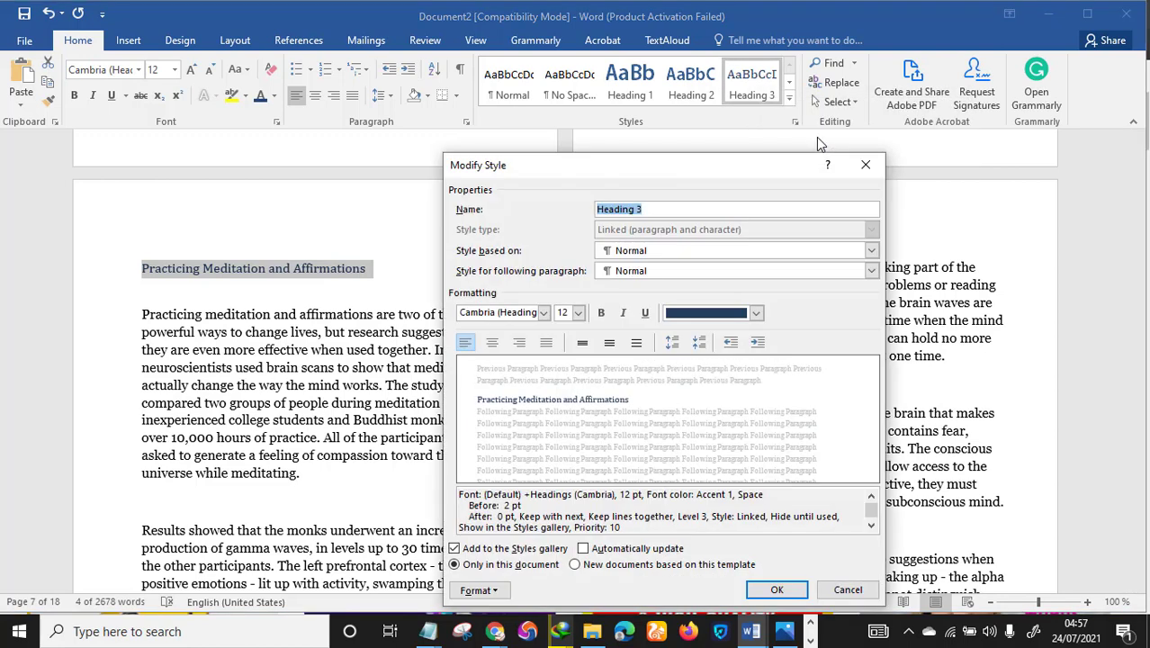
left_click(544, 313)
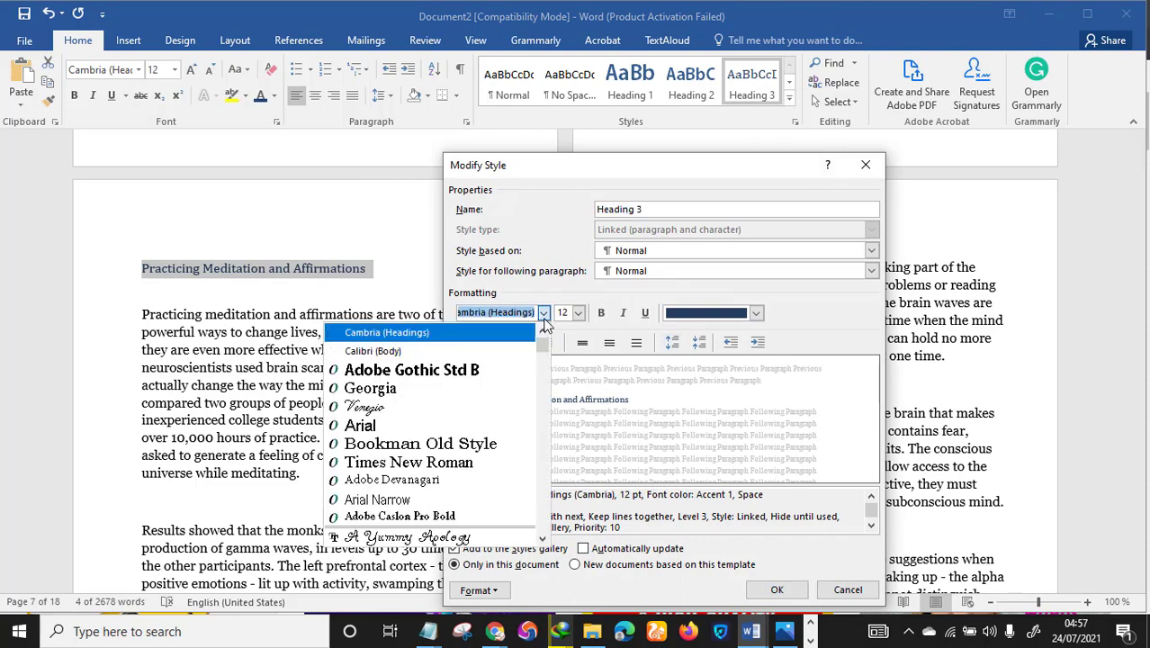
left_click(406, 362)
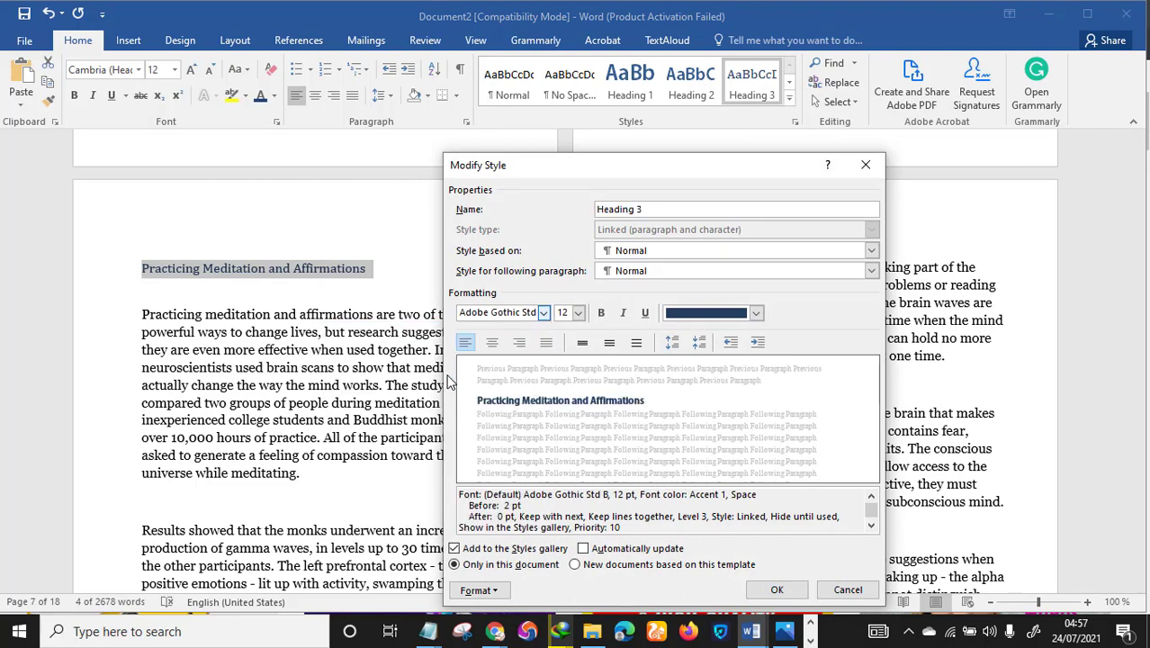
left_click(544, 312)
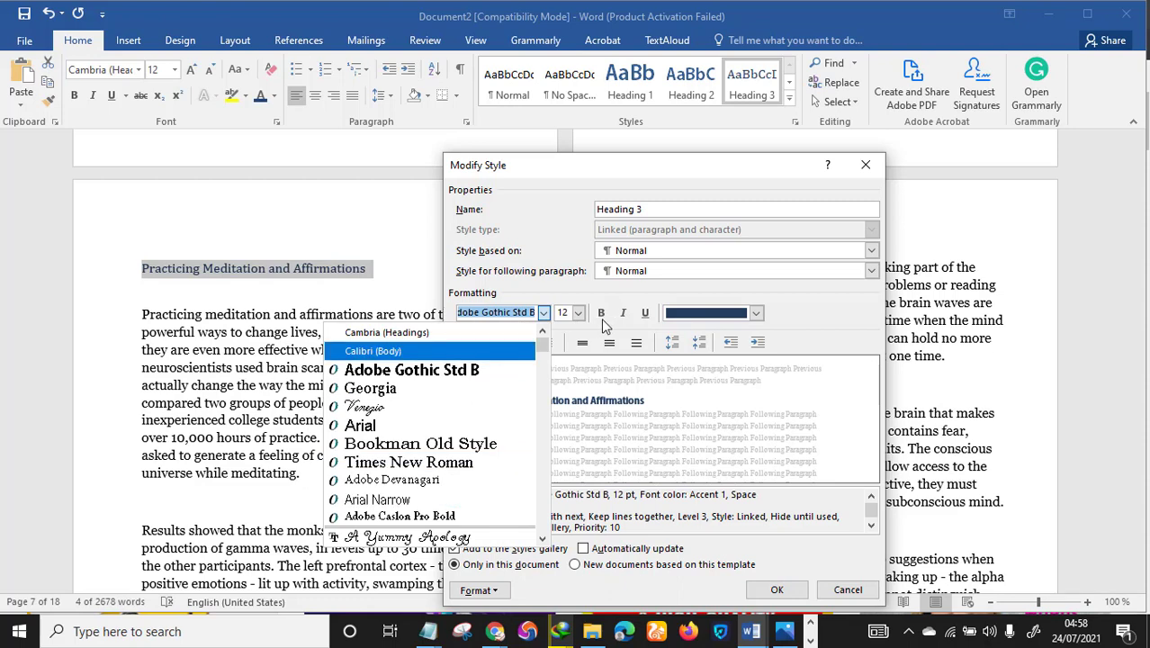
left_click(578, 312)
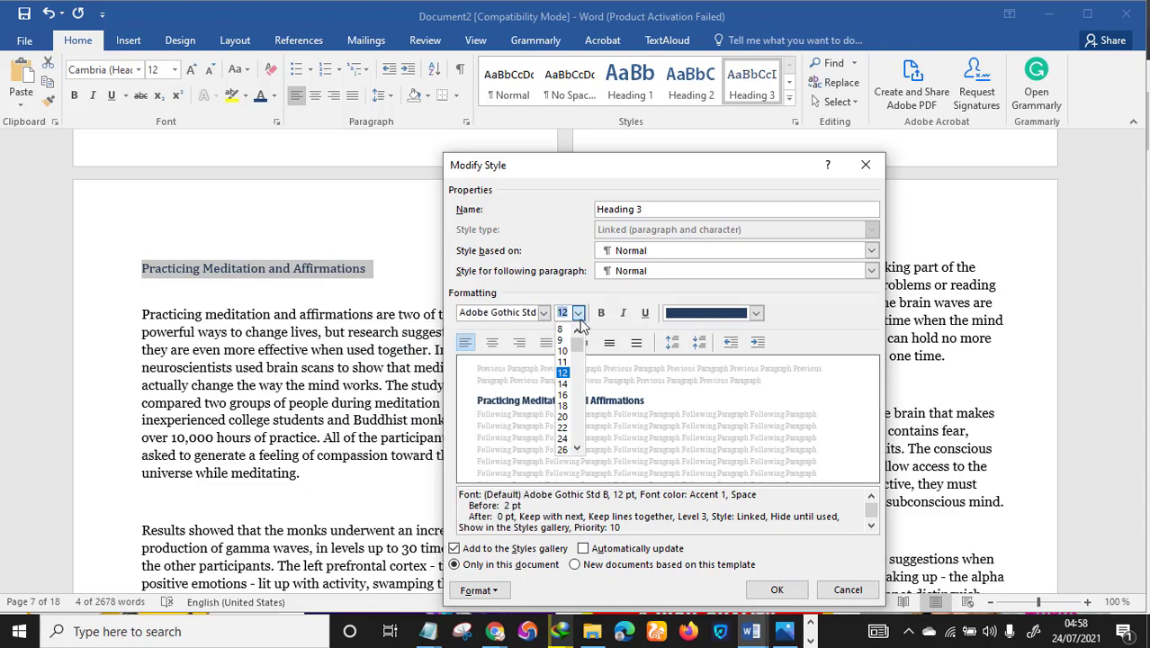
left_click(563, 396)
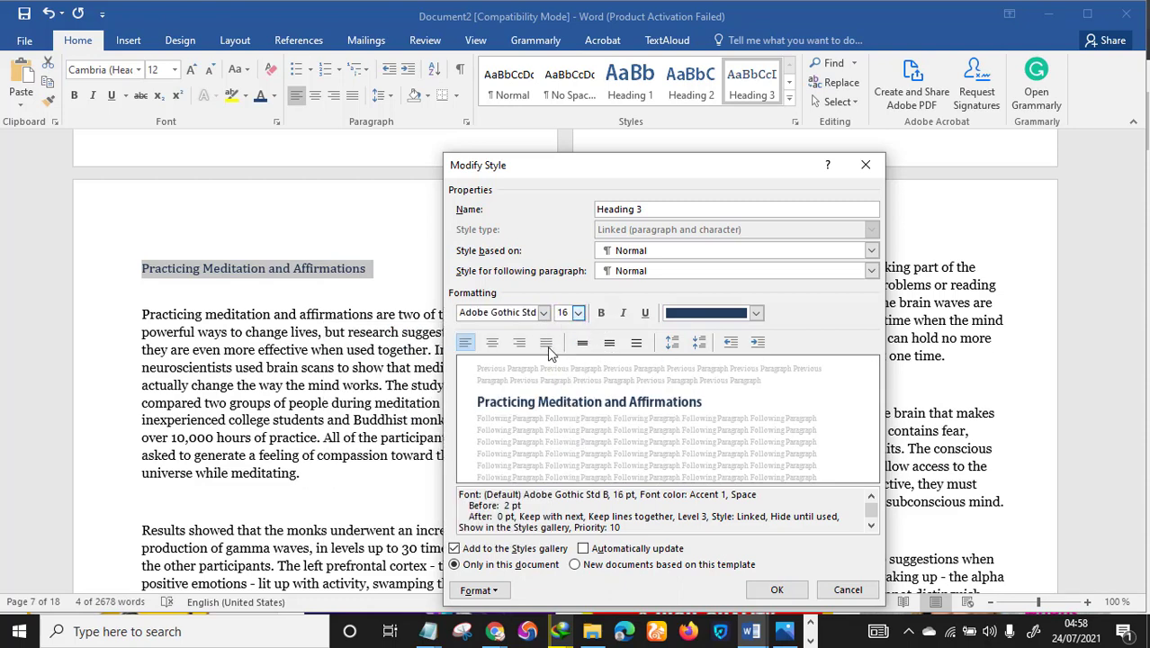
left_click(492, 343)
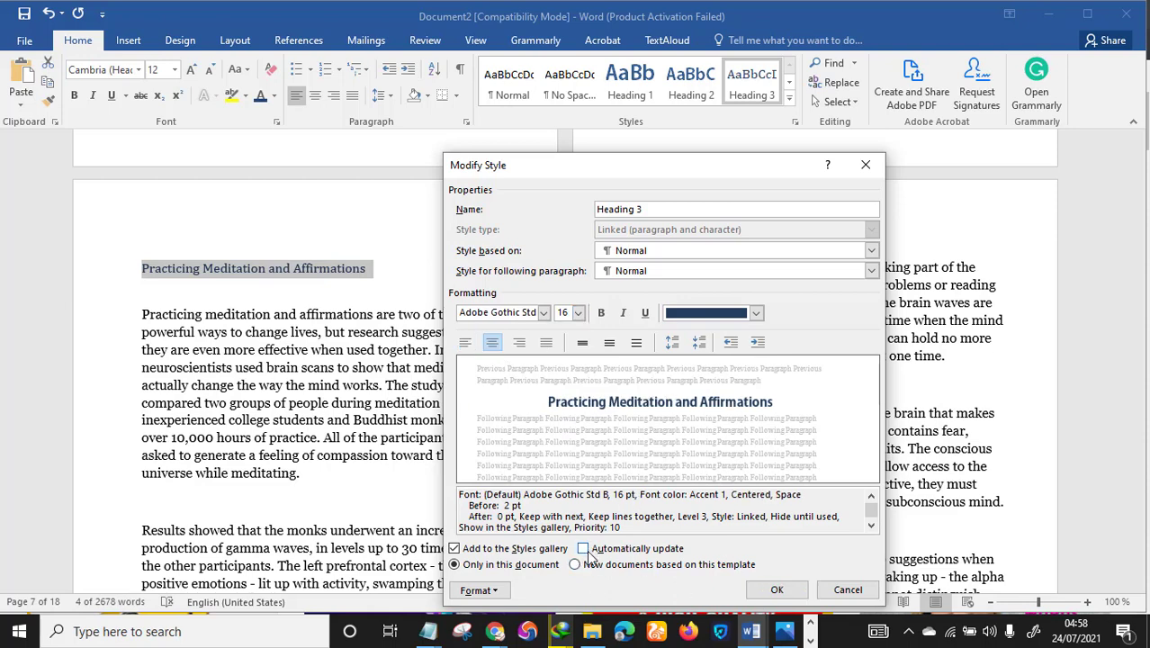
left_click(585, 549)
left_click(777, 590)
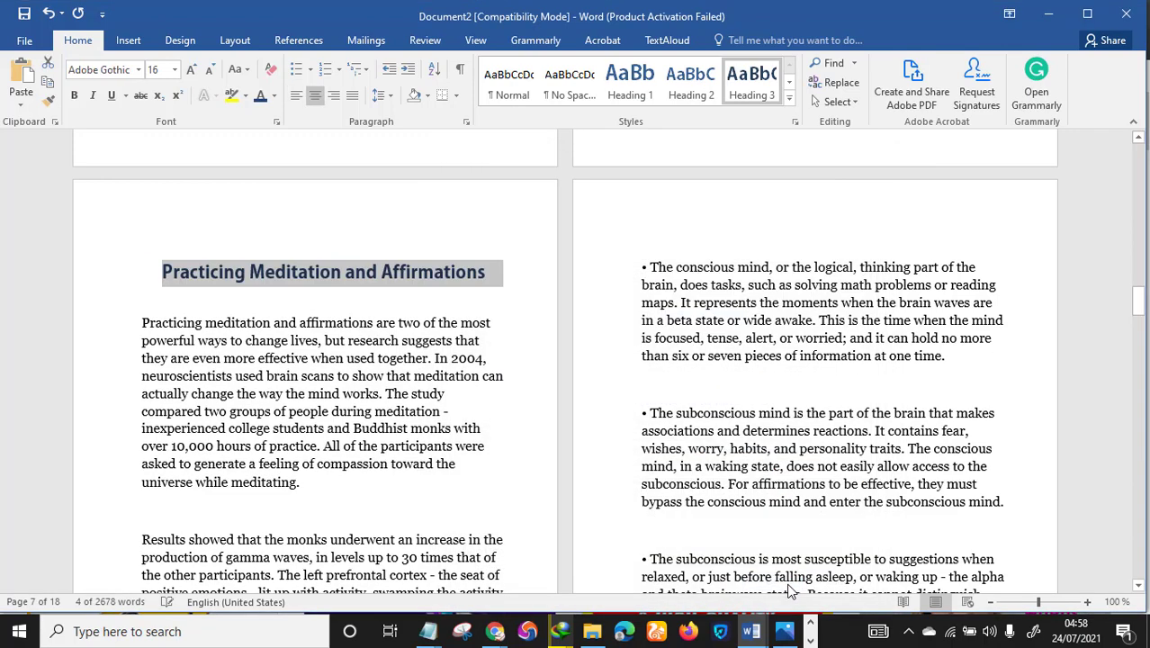
Review the headings and paragraph spacing from the Chapter 1 title through the start of Chapter 2
left_click(440, 412)
scroll(377, 368, "down", 3)
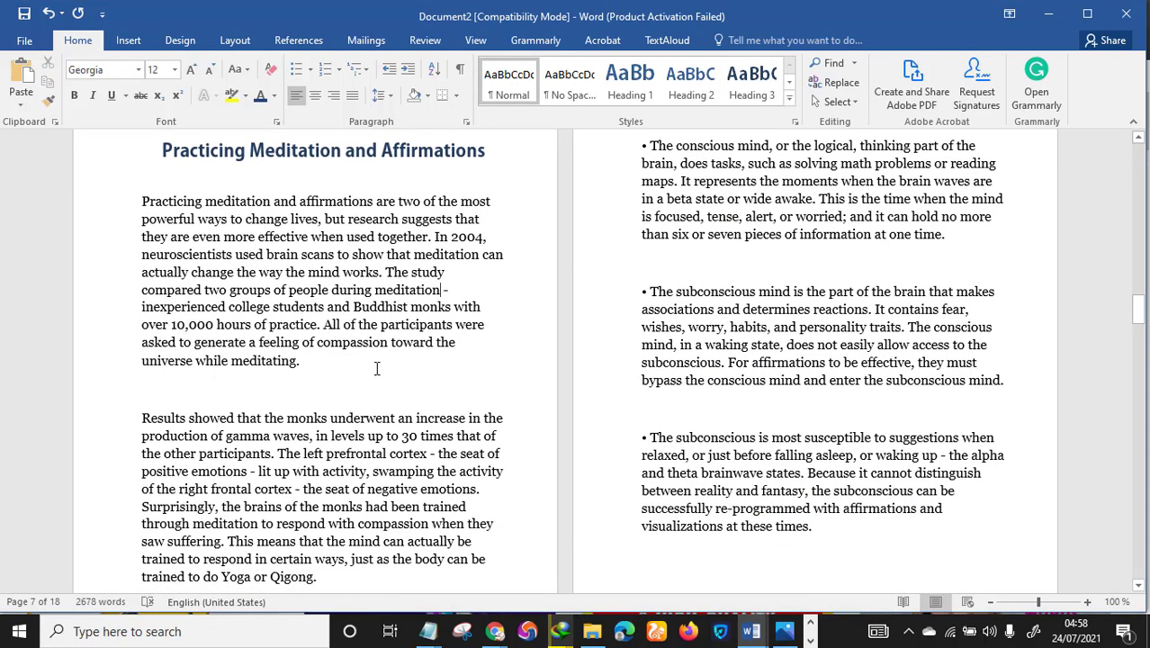
scroll(274, 381, "down", 5)
scroll(229, 321, "up", 2)
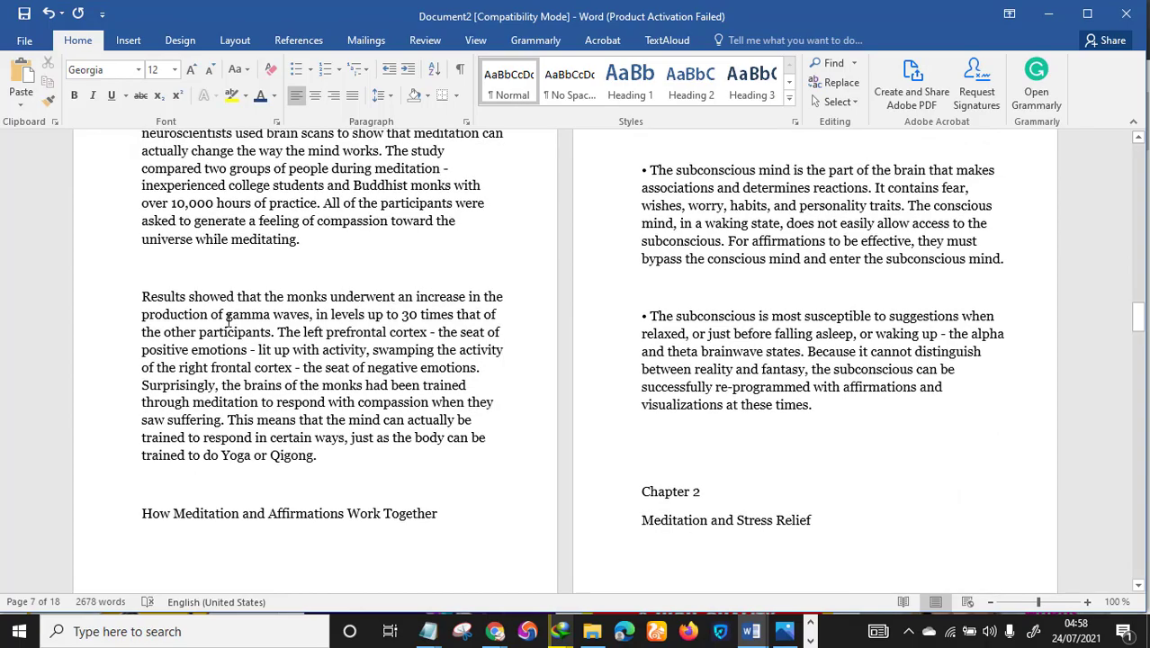
scroll(317, 383, "up", 9)
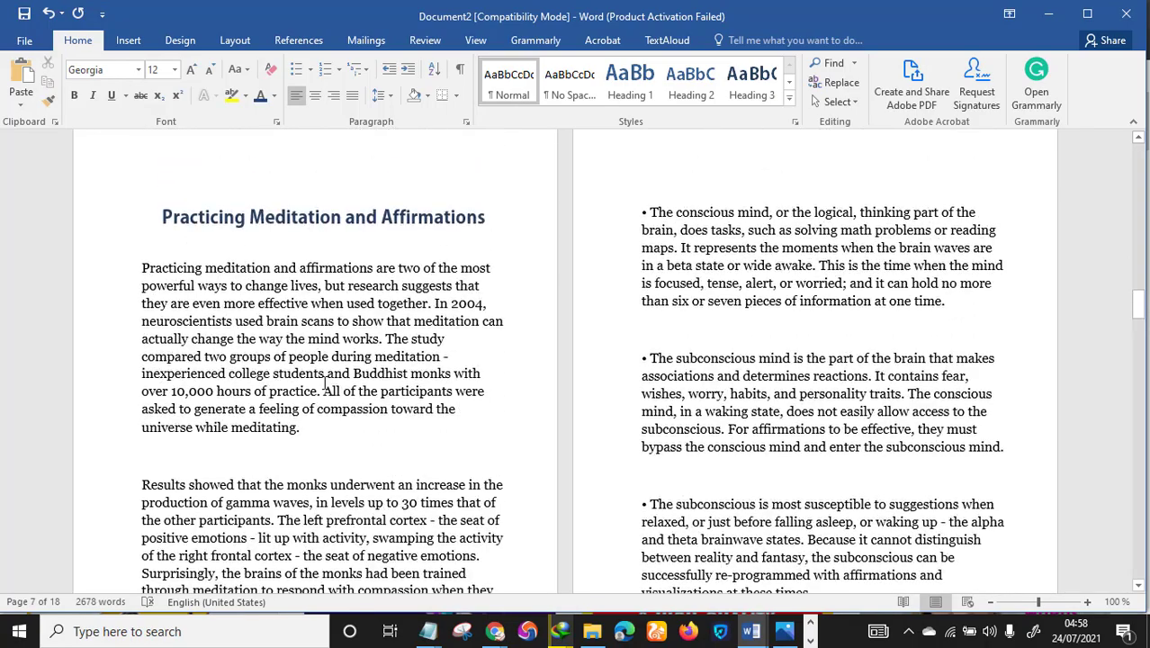
scroll(329, 378, "down", 13)
scroll(329, 378, "up", 20)
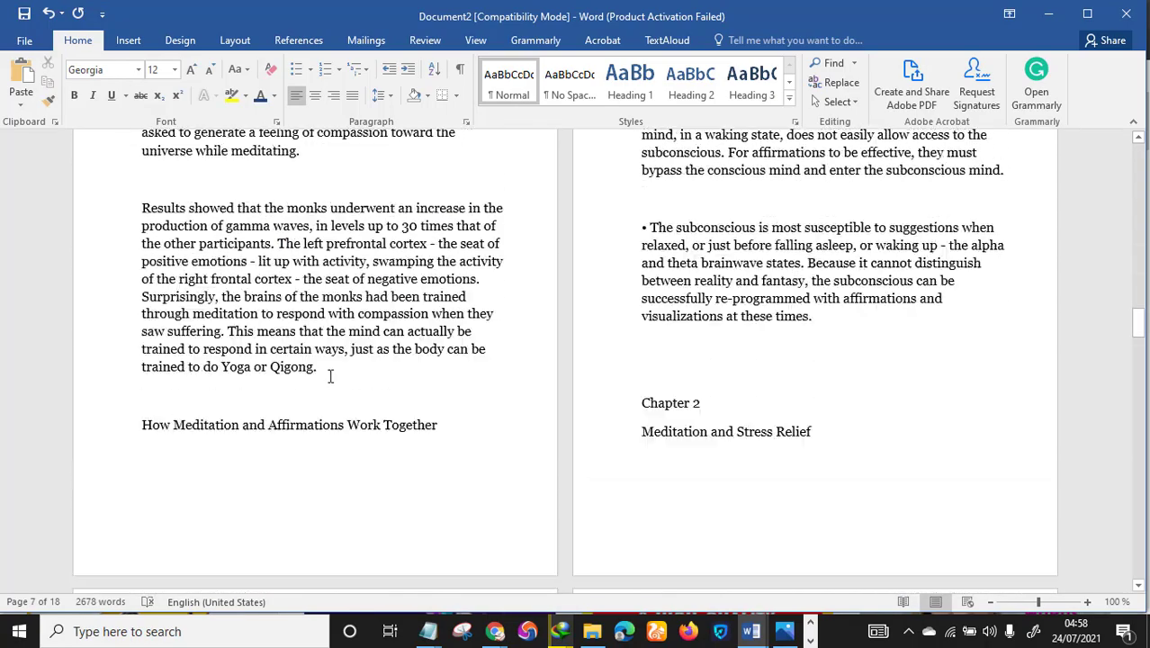
scroll(356, 371, "up", 5)
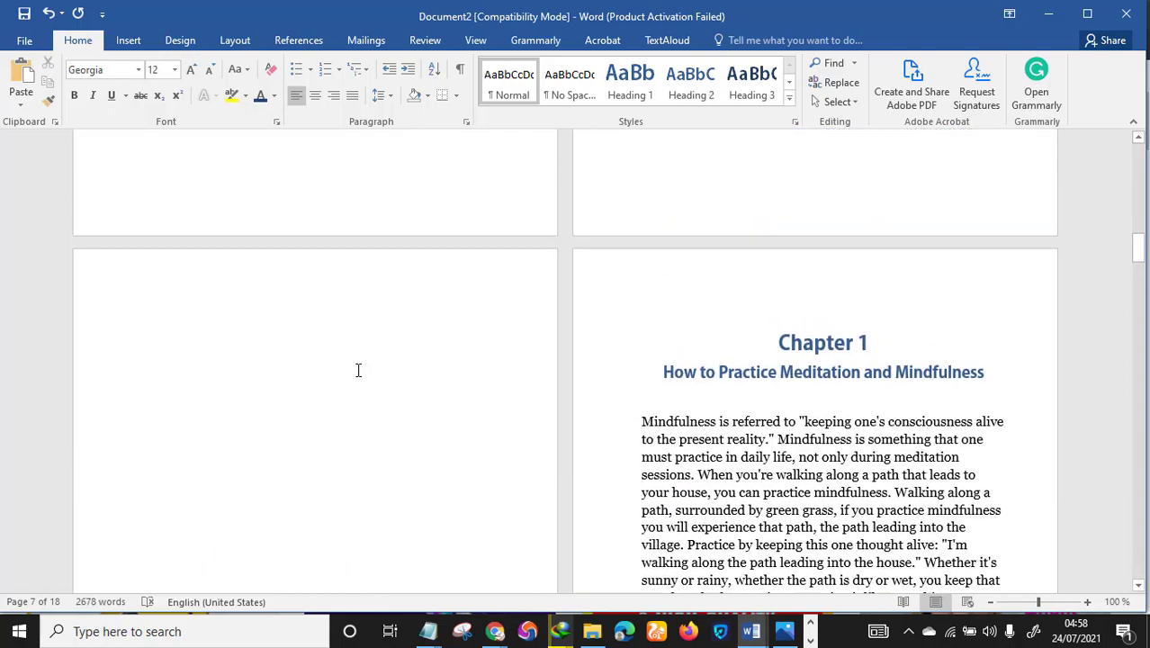
Remove the empty line before 'Results showed' and those above and below 'How Meditation and Affirmations Work Together'
scroll(358, 368, "down", 20)
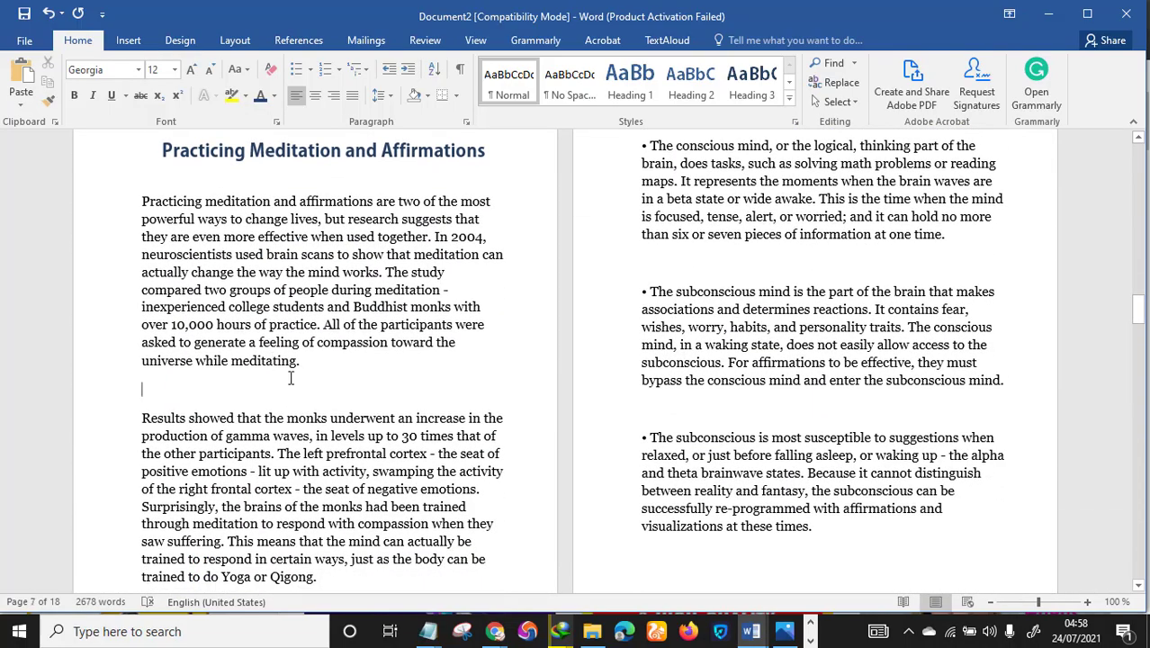
key("BackSpace")
scroll(290, 378, "down", 4)
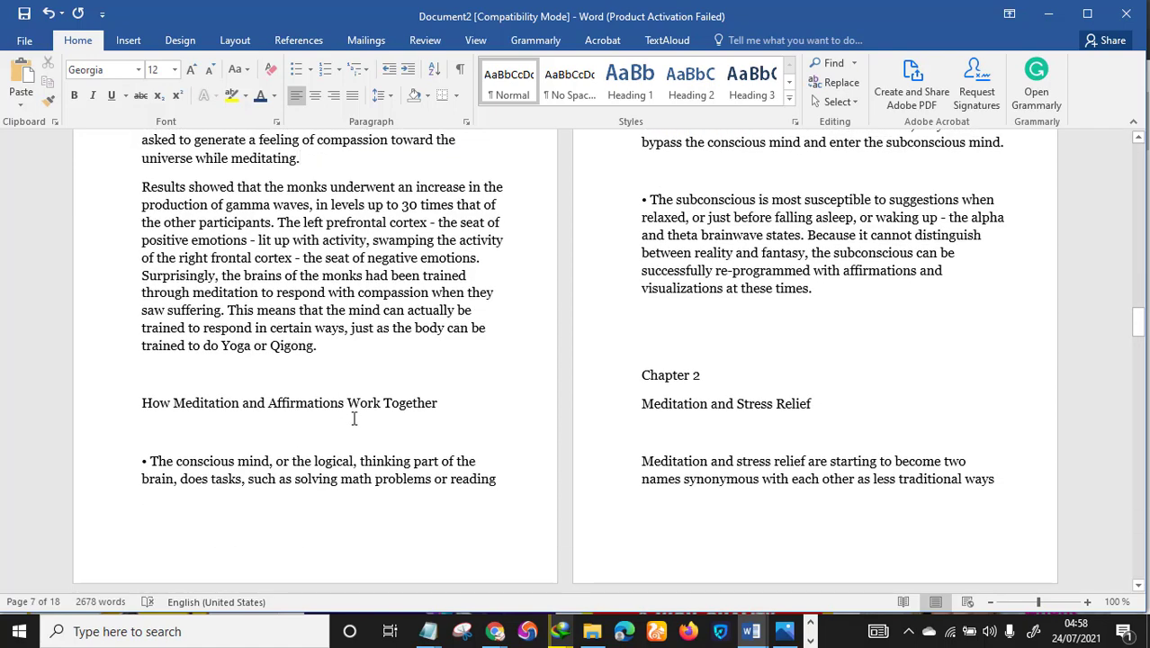
left_click(286, 379)
key("BackSpace")
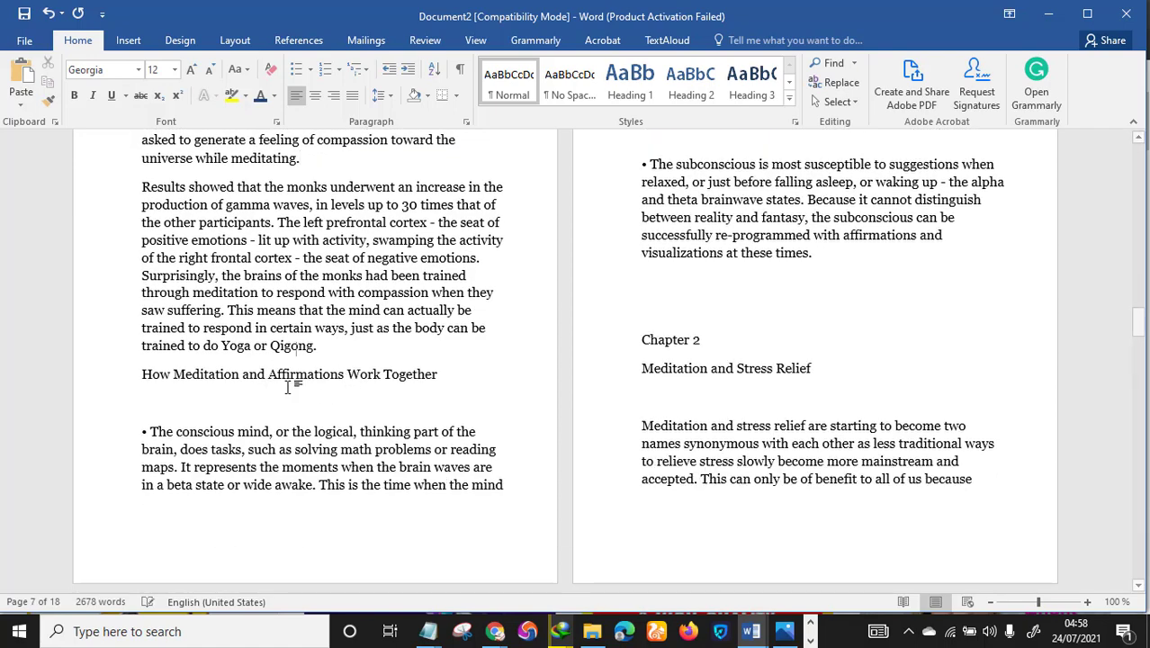
left_click(294, 411)
key("BackSpace")
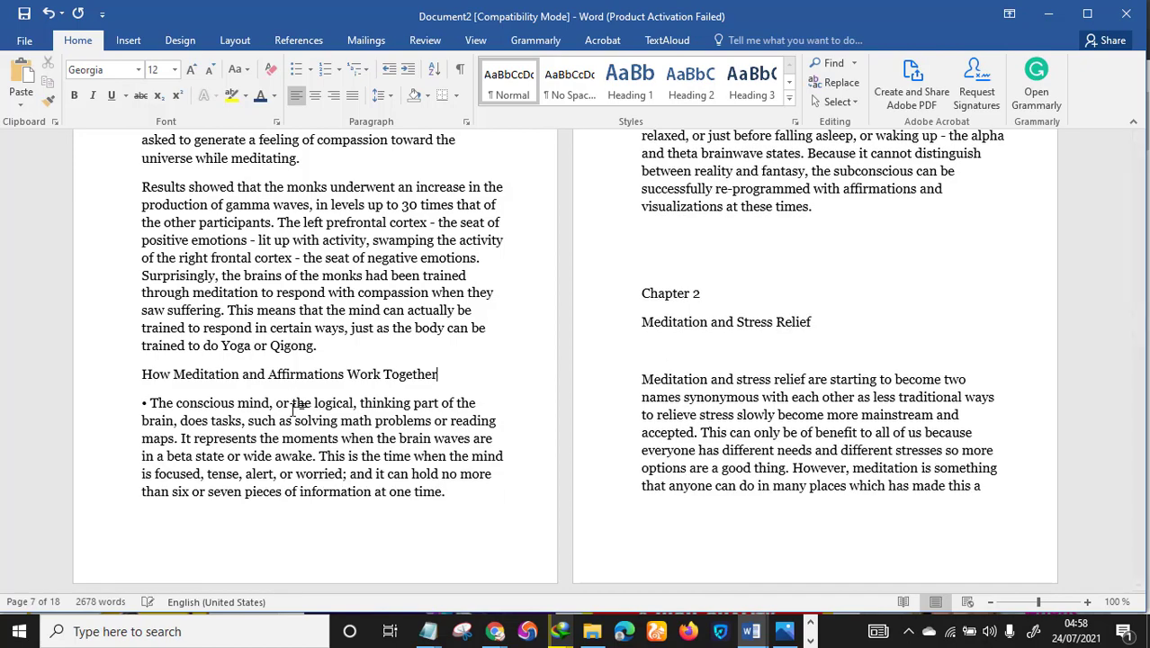
Delete the line 'How Meditation and Affirmations Work Together'
left_click_drag(451, 389, 125, 378)
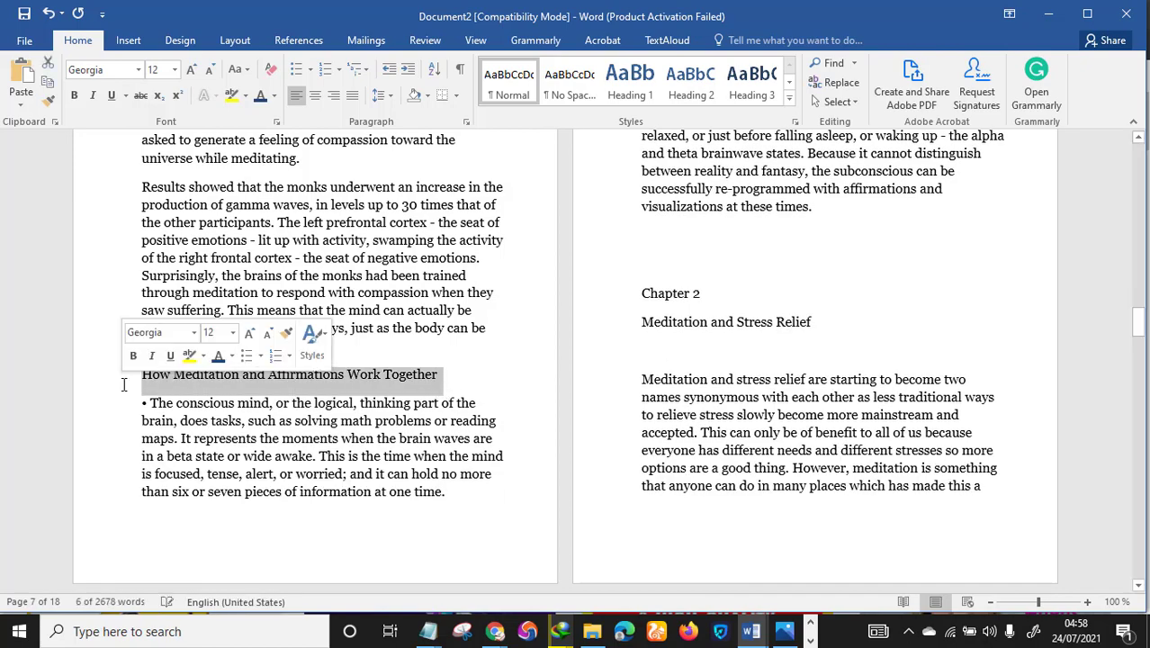
key("BackSpace")
scroll(700, 523, "up", 8)
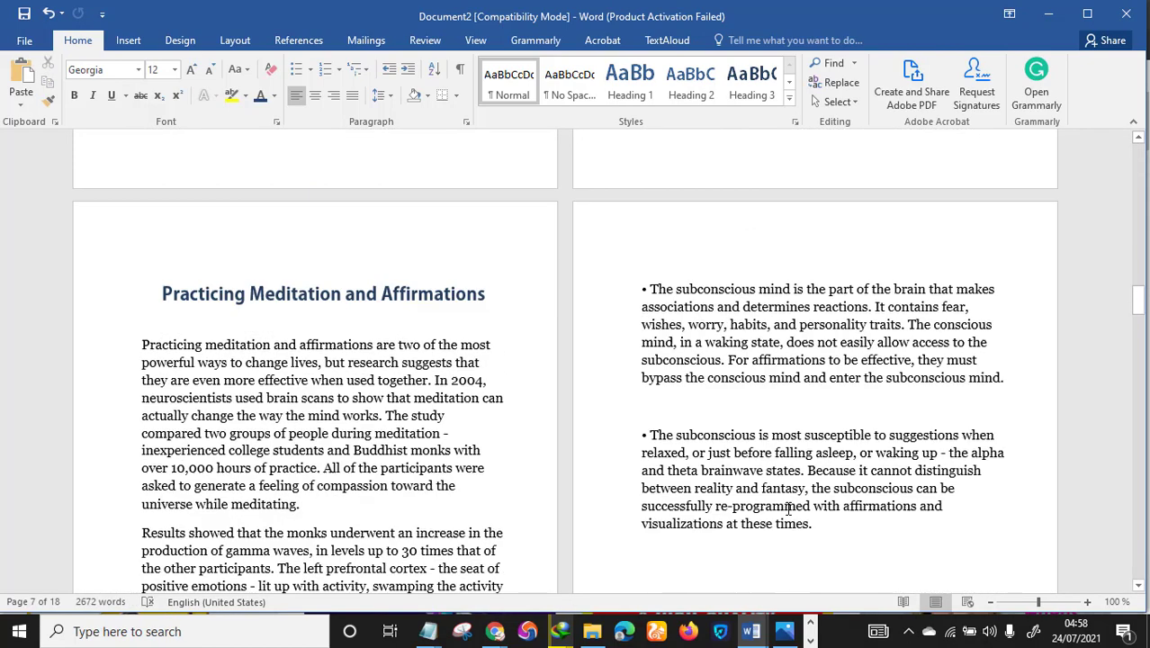
Compare the Chapter 1 heading page with the 'Practicing Meditation and Affirmations' section and check the layout up to Chapter 2
scroll(787, 504, "down", 1)
scroll(787, 504, "up", 12)
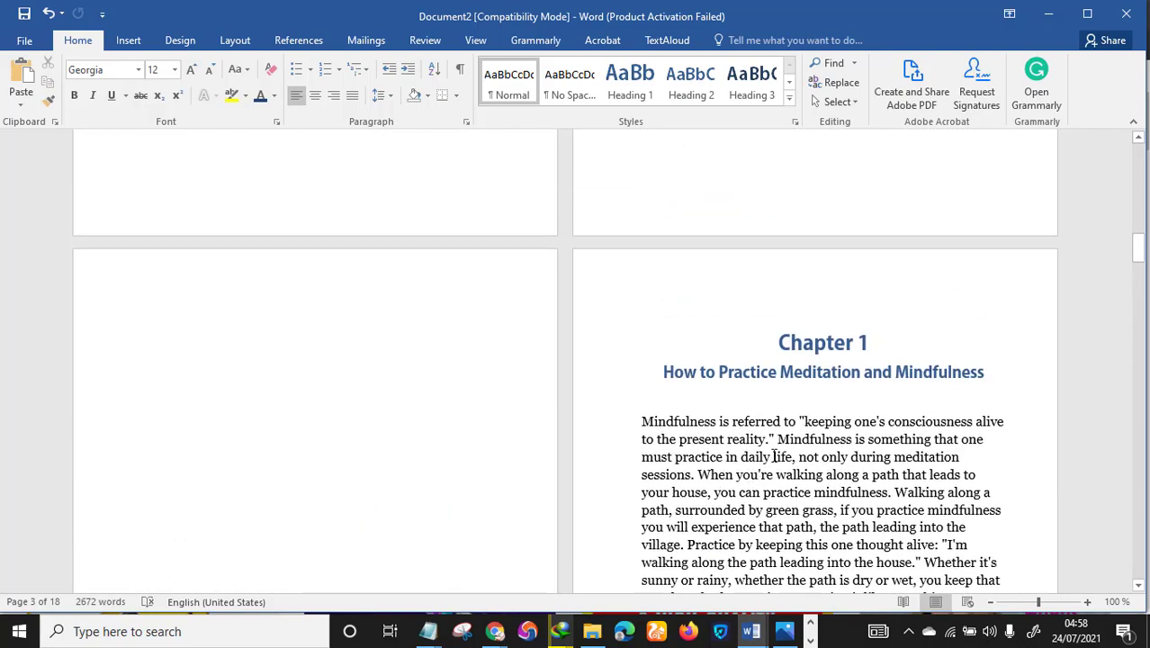
scroll(774, 457, "down", 10)
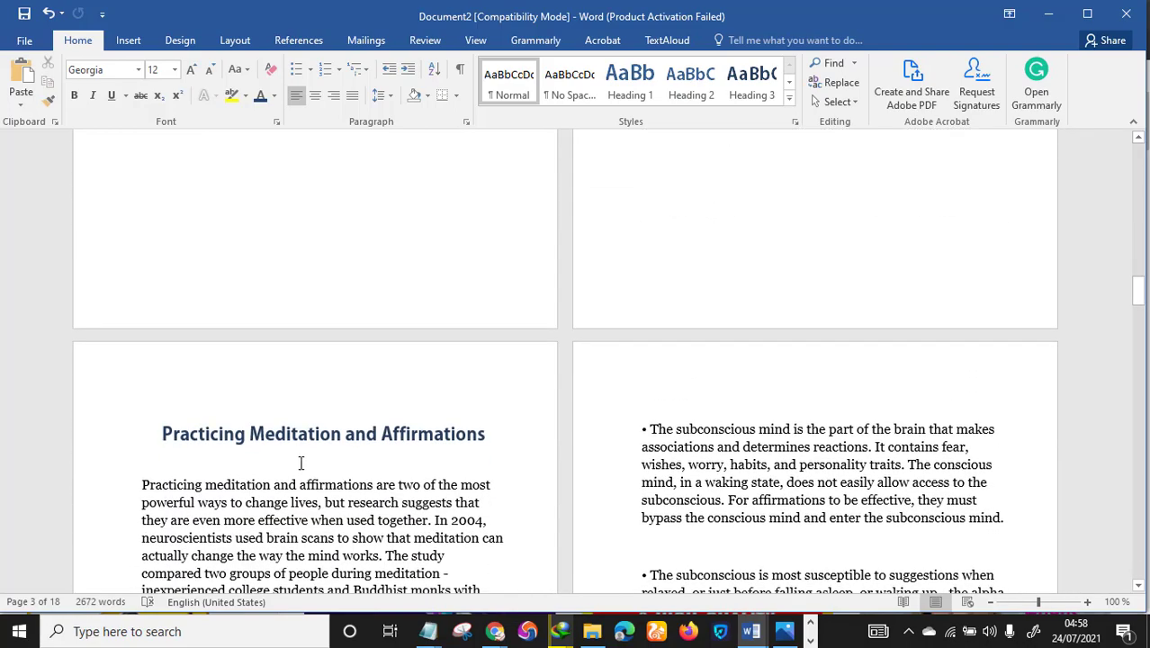
scroll(301, 464, "down", 1)
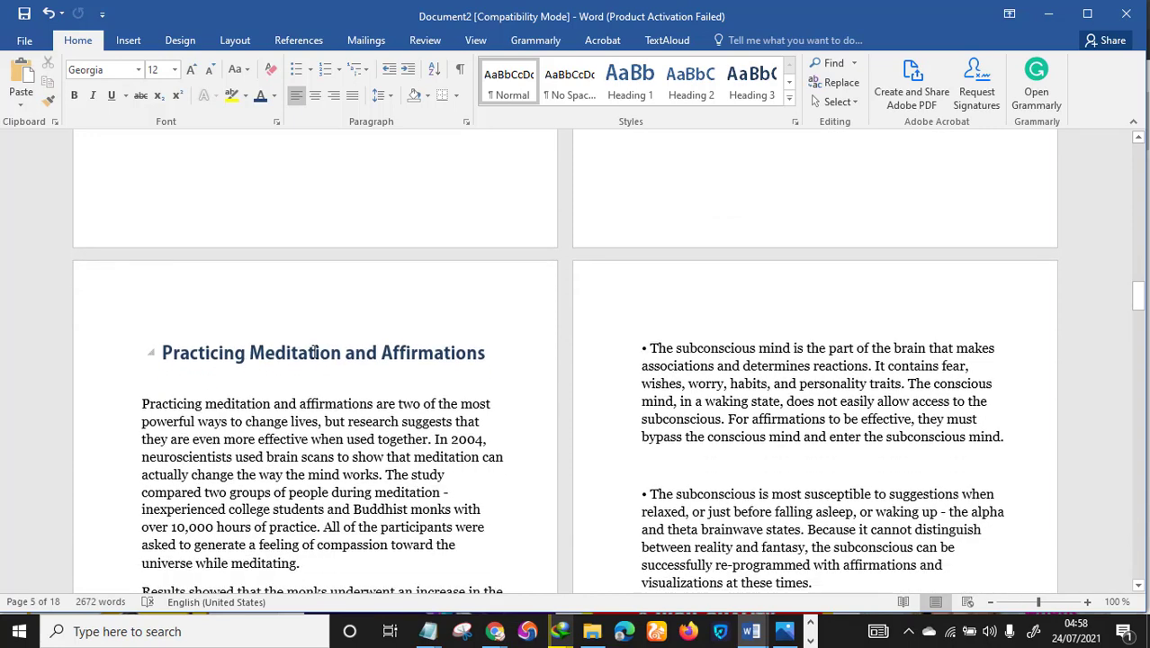
scroll(500, 369, "down", 3)
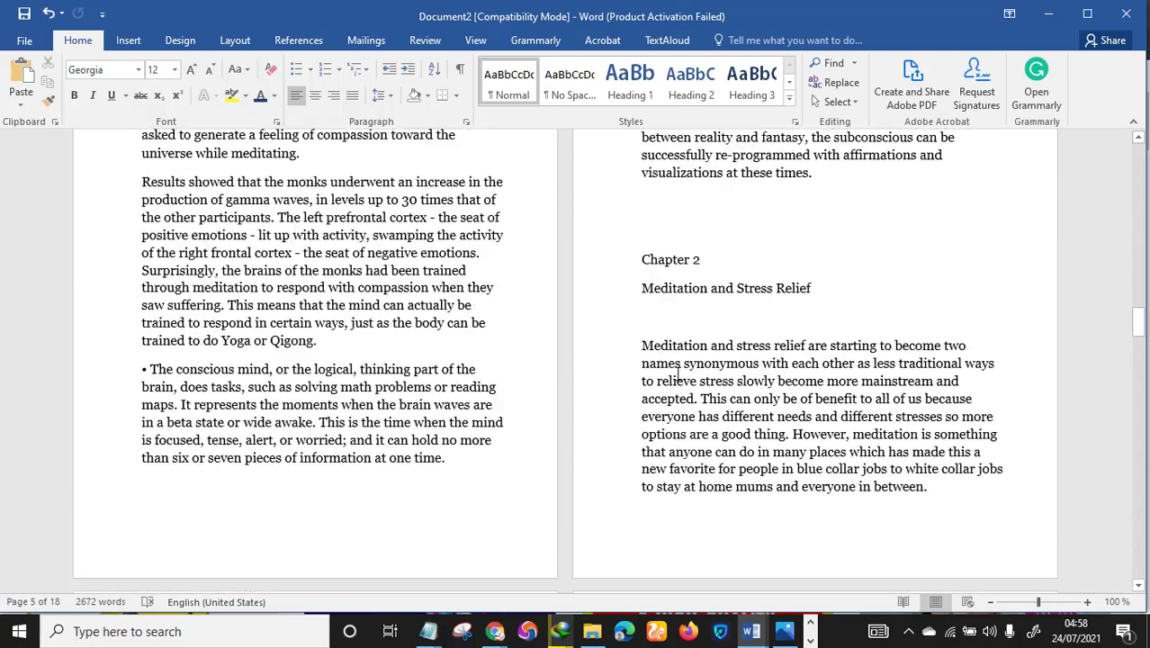
scroll(516, 389, "down", 2)
scroll(504, 387, "up", 1)
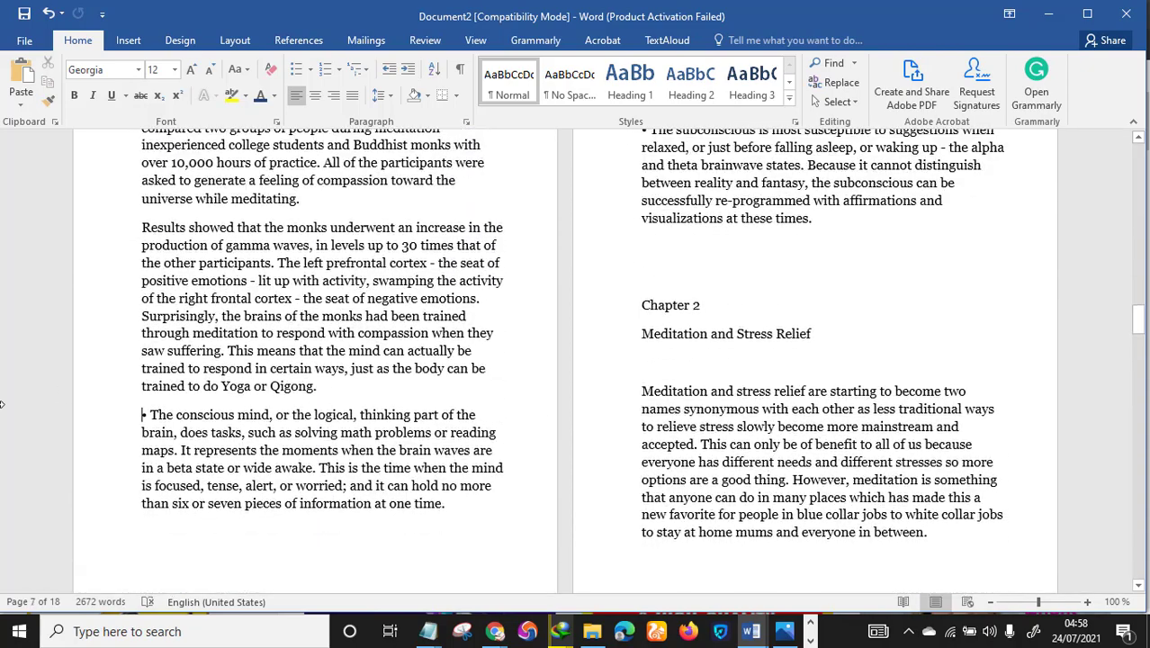
scroll(393, 377, "down", 3)
scroll(546, 410, "up", 4)
Remove the empty line between the two bullet paragraphs about the subconscious before Chapter 2
scroll(546, 411, "up", 1)
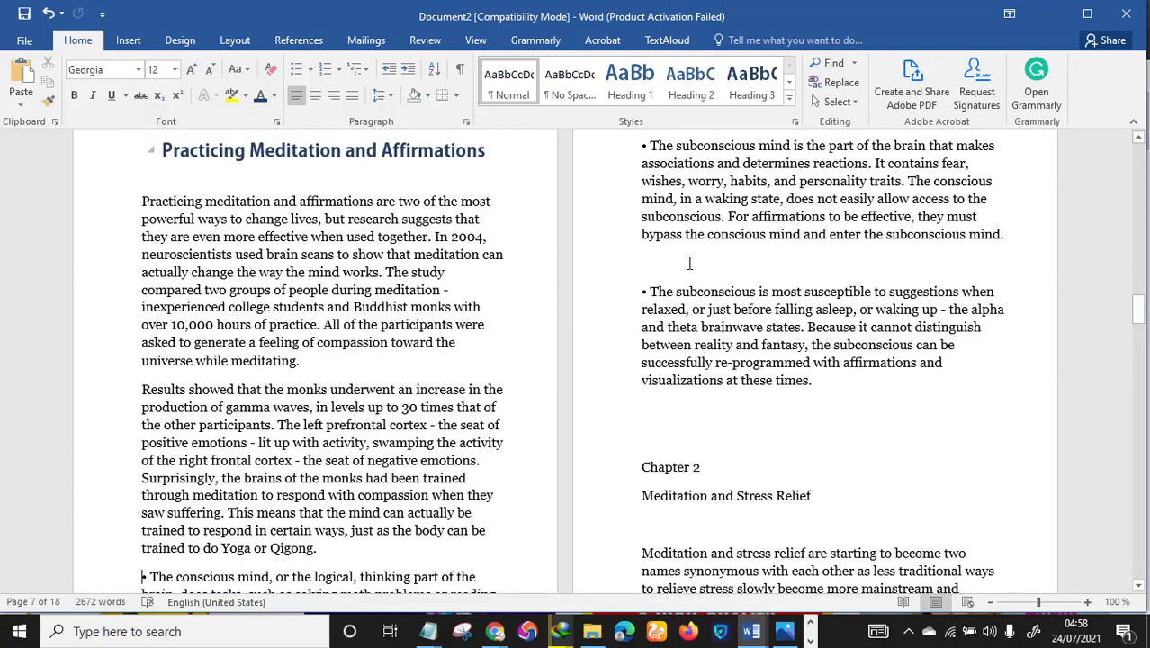
key("BackSpace")
scroll(916, 444, "up", 1)
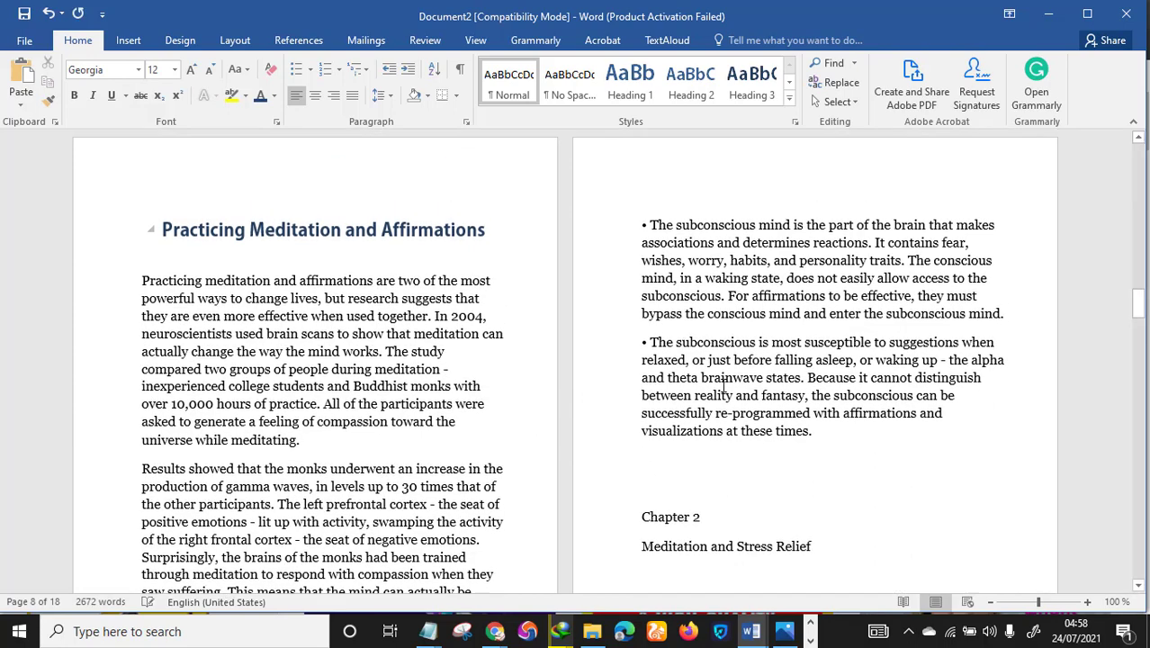
Insert a page break after the paragraph ending 'visualizations at these times.' so that Chapter 2 starts on a new page
scroll(915, 410, "down", 3)
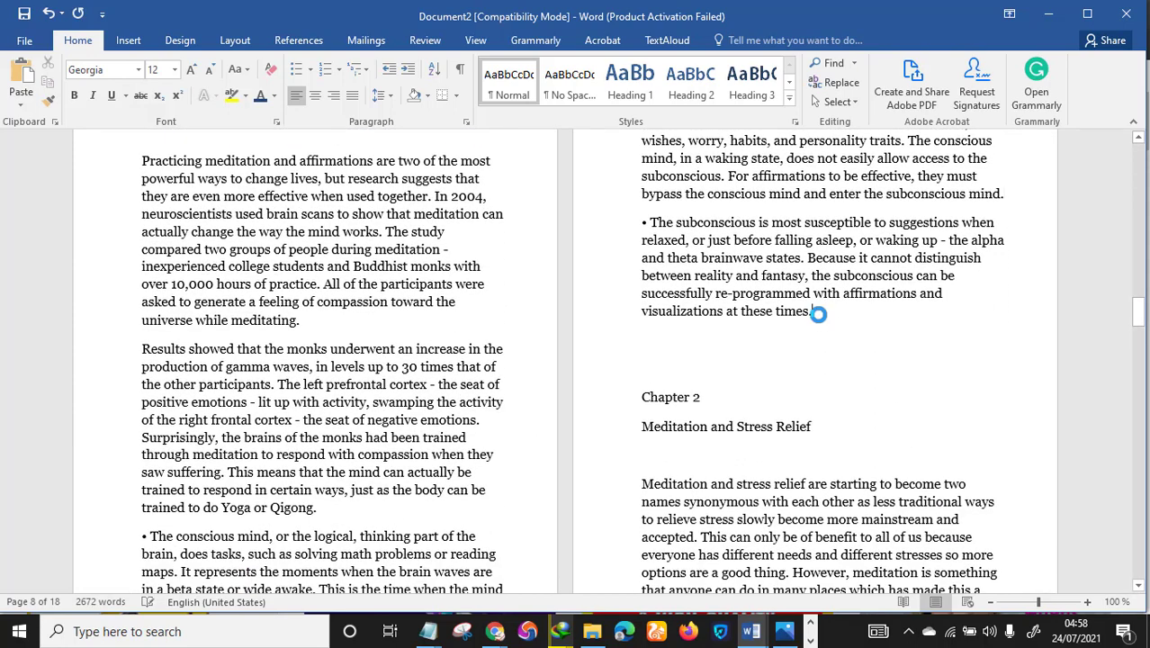
left_click(128, 39)
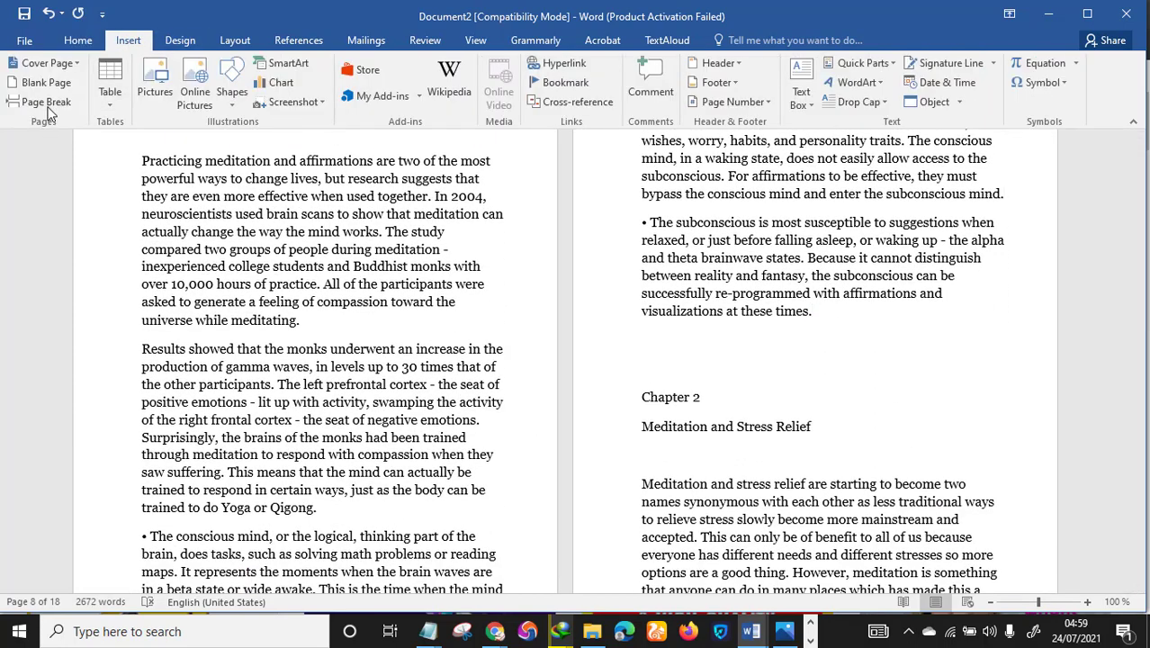
left_click(47, 103)
scroll(489, 399, "down", 8)
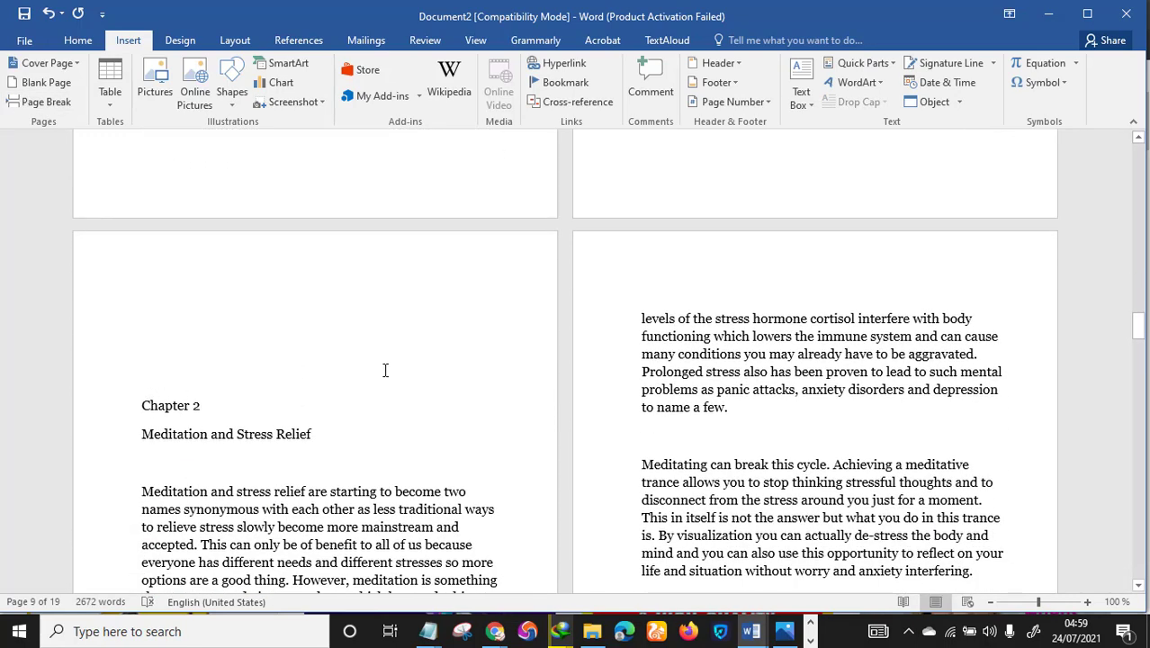
scroll(385, 370, "down", 3)
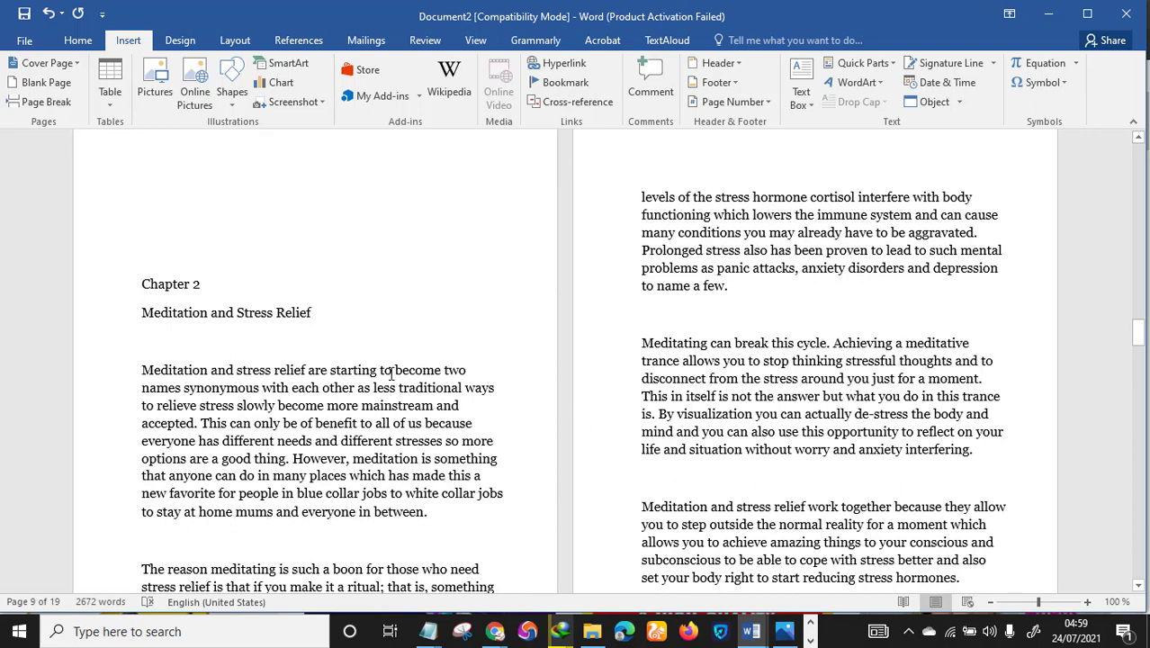
Insert another page break before Chapter 2 and apply the Heading 1 style to the 'Chapter 2' line
left_click(36, 102)
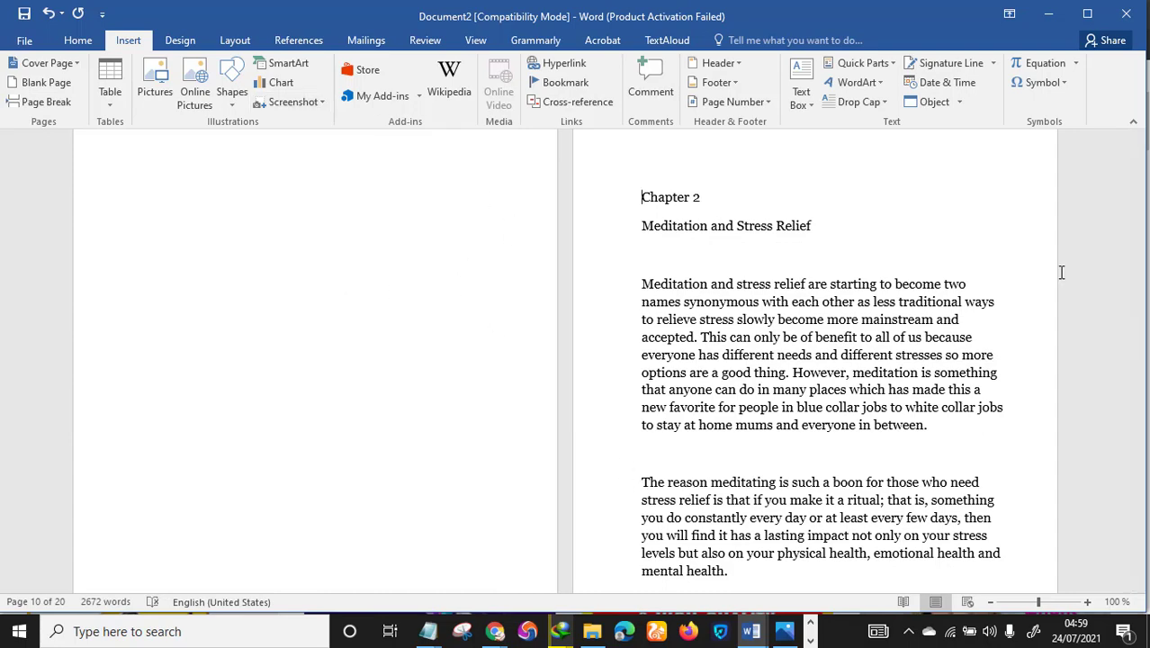
scroll(691, 361, "up", 4)
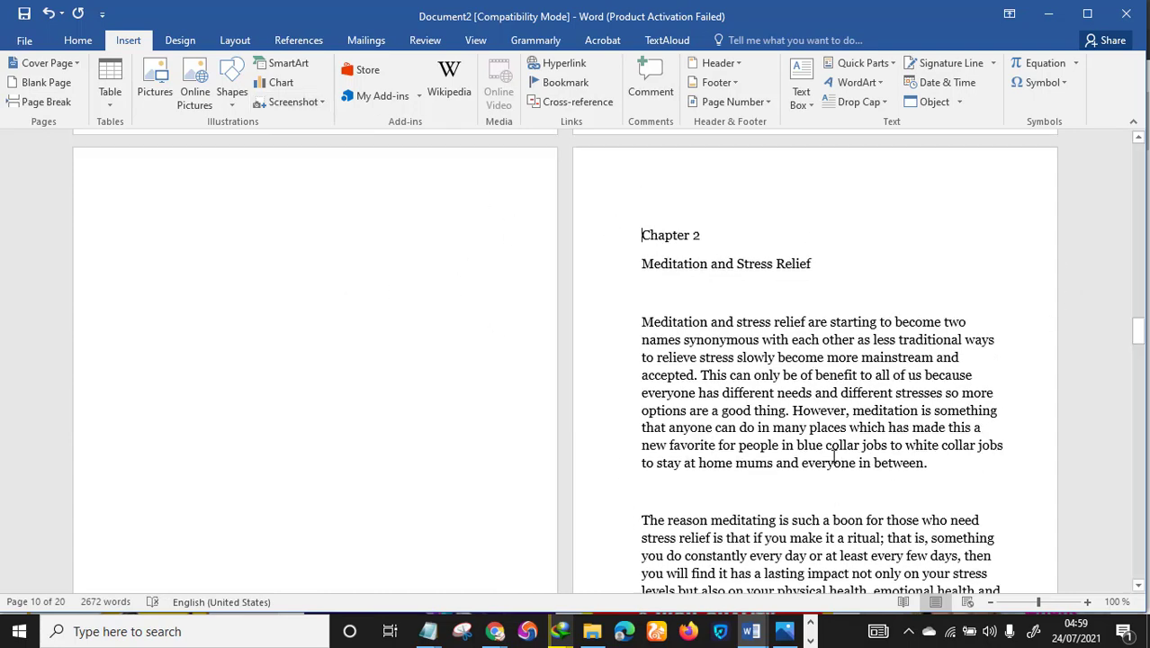
left_click_drag(590, 379, 560, 379)
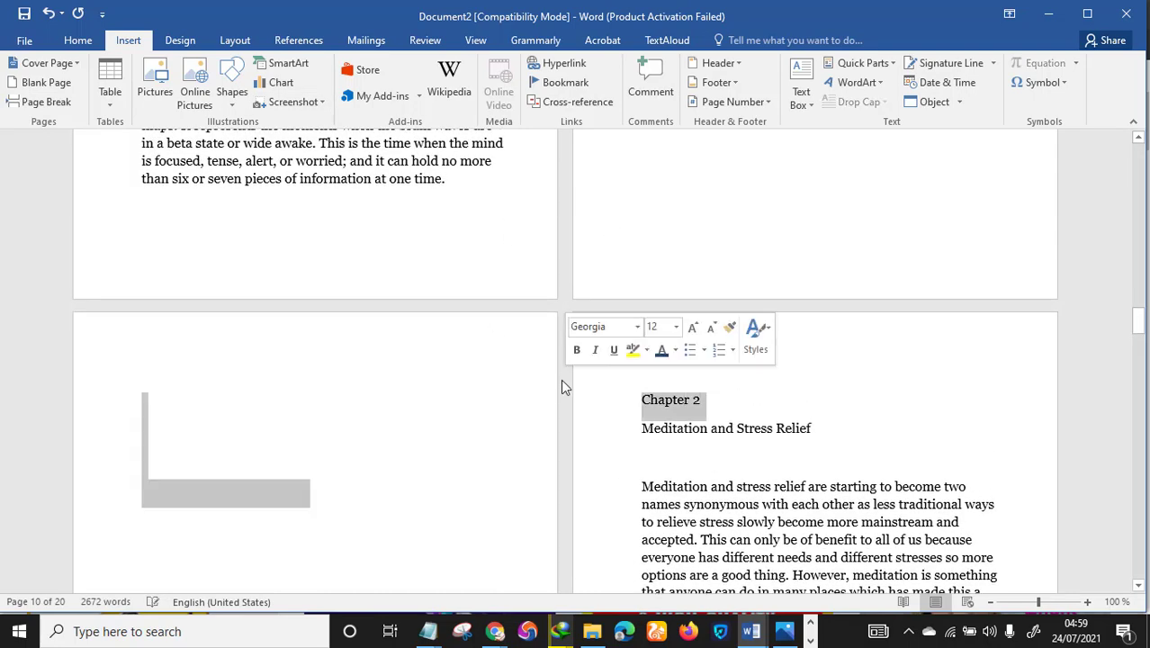
left_click(489, 420)
left_click_drag(714, 388, 581, 404)
left_click(78, 41)
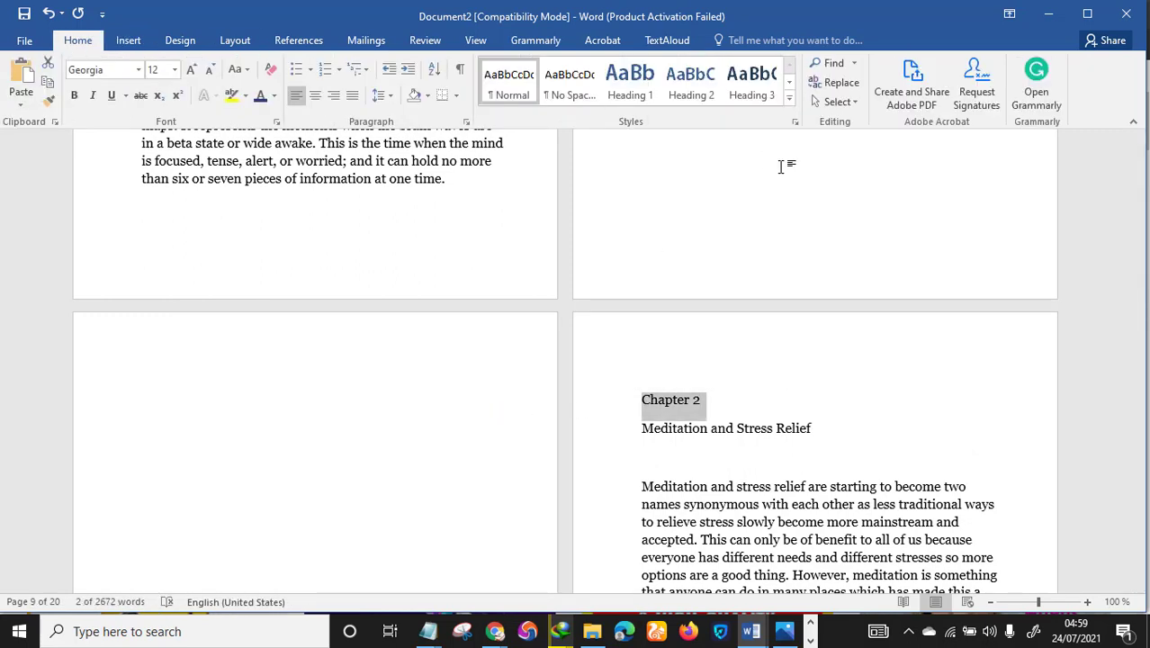
left_click(630, 86)
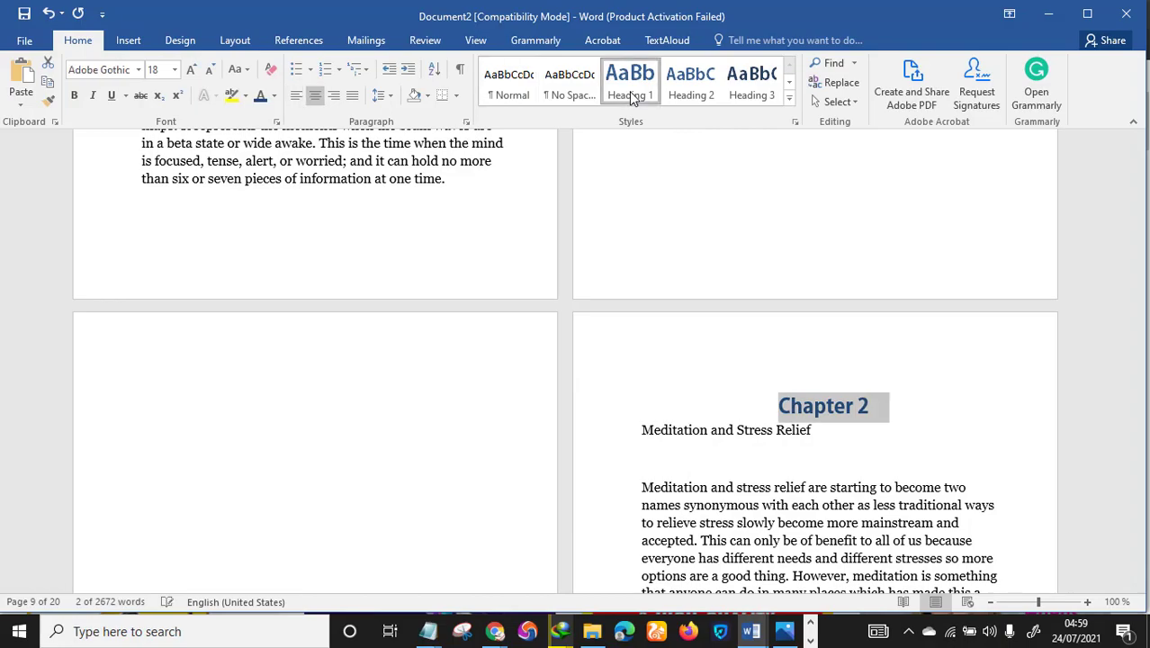
Check the Chapter 1 heading formatting and apply the Heading 2 style to the Chapter 2 subtitle 'Meditation and Stress Relief'
scroll(873, 476, "up", 1)
scroll(882, 479, "up", 20)
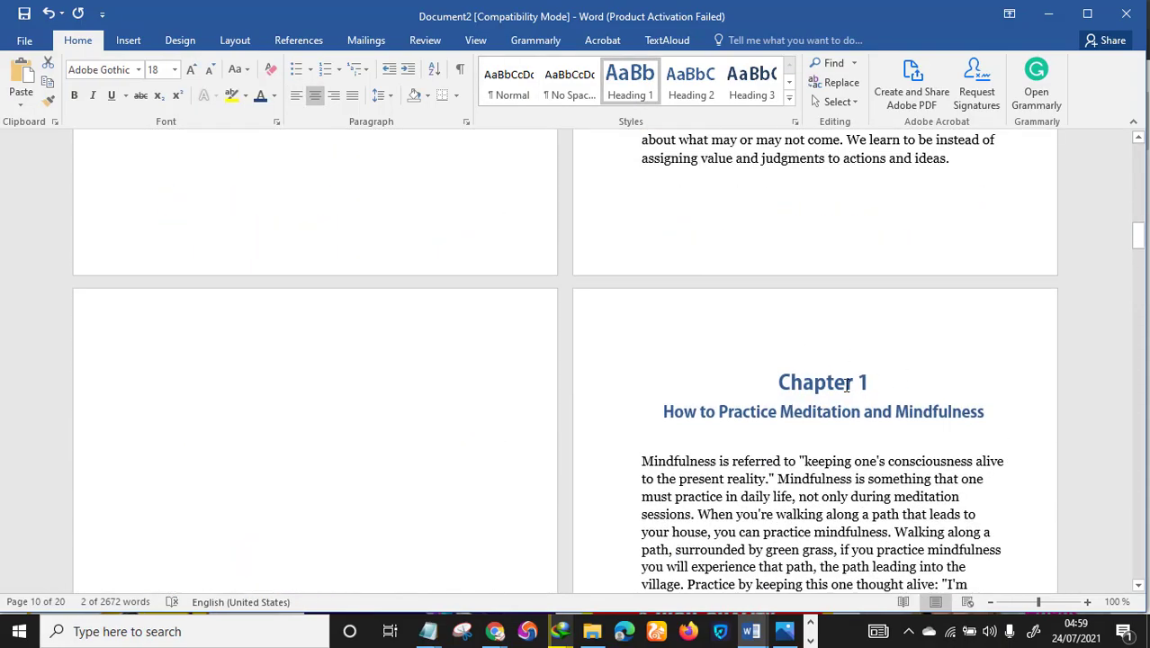
scroll(850, 385, "up", 15)
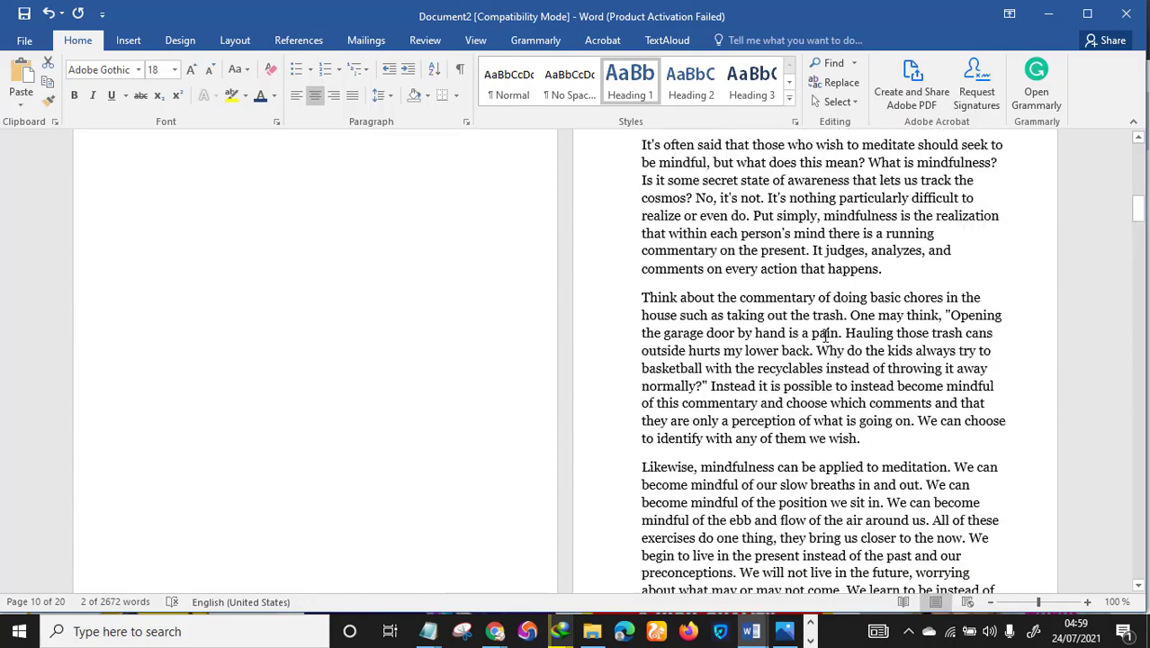
scroll(825, 338, "down", 20)
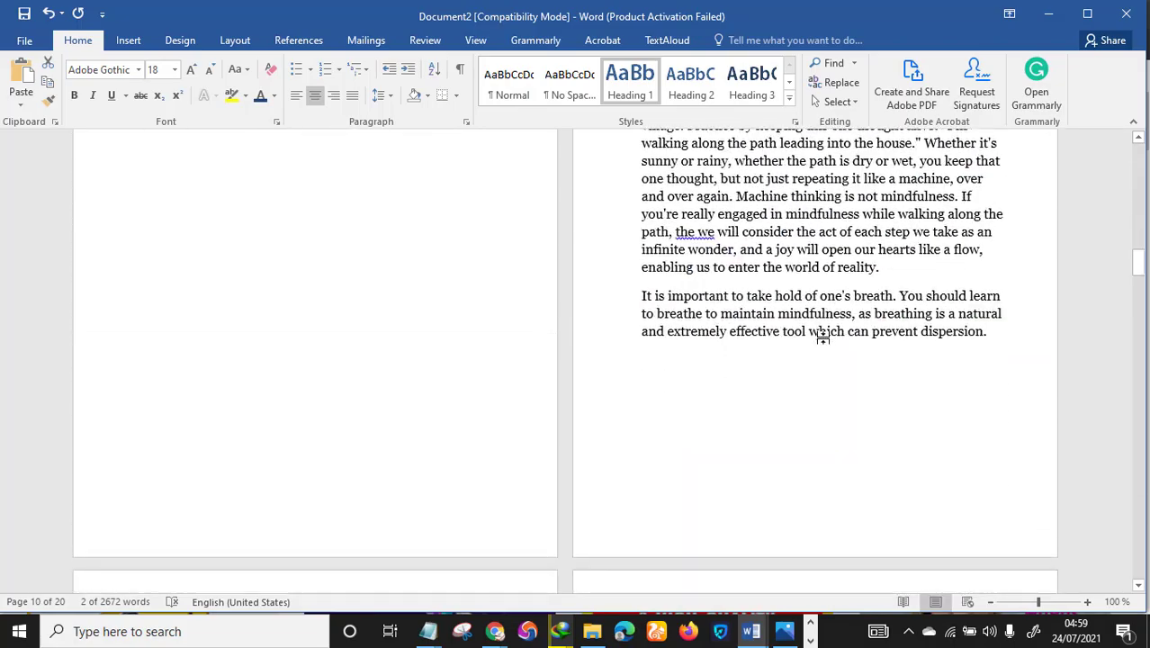
scroll(823, 342, "down", 10)
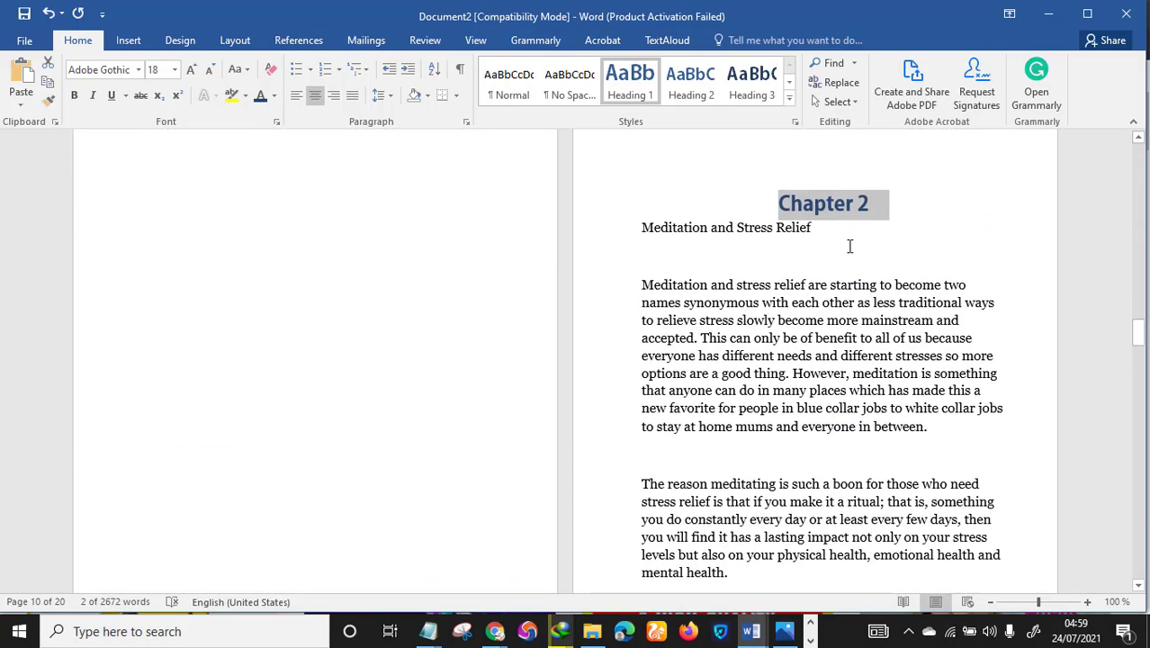
left_click(846, 236)
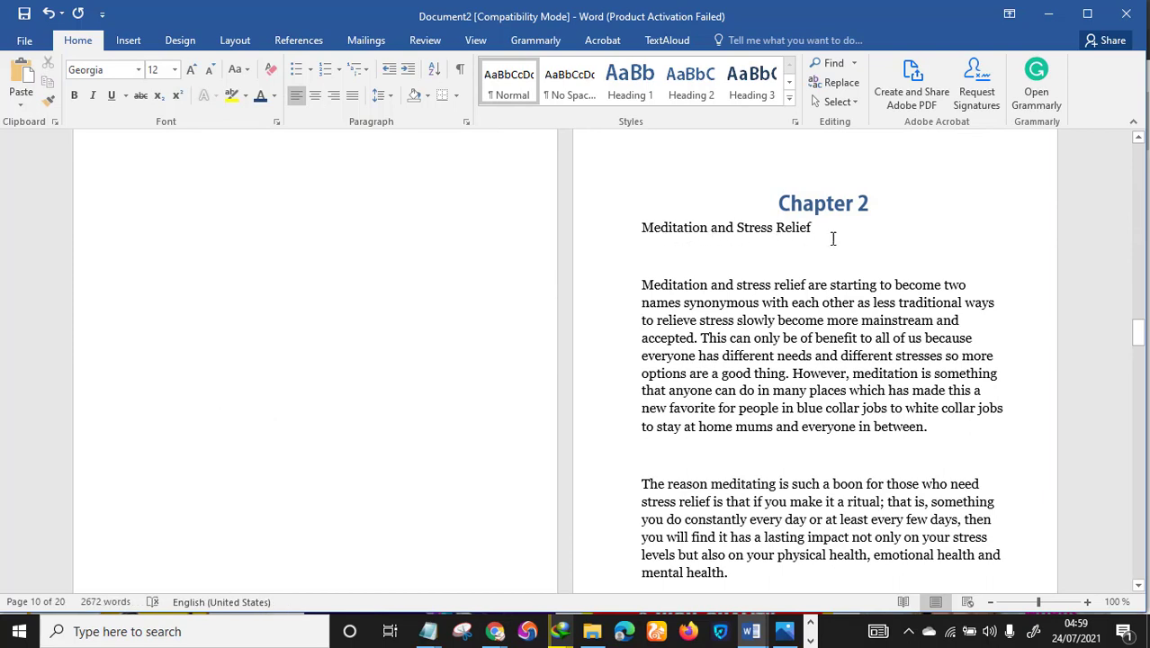
left_click_drag(832, 232, 640, 236)
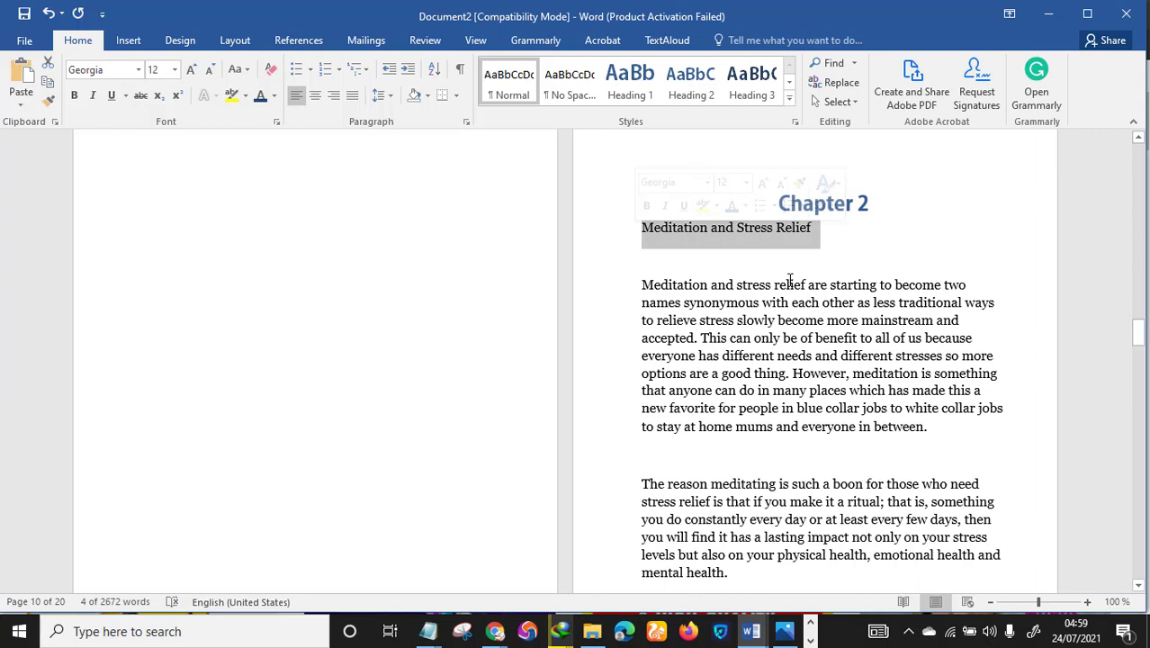
left_click(684, 97)
left_click(850, 261)
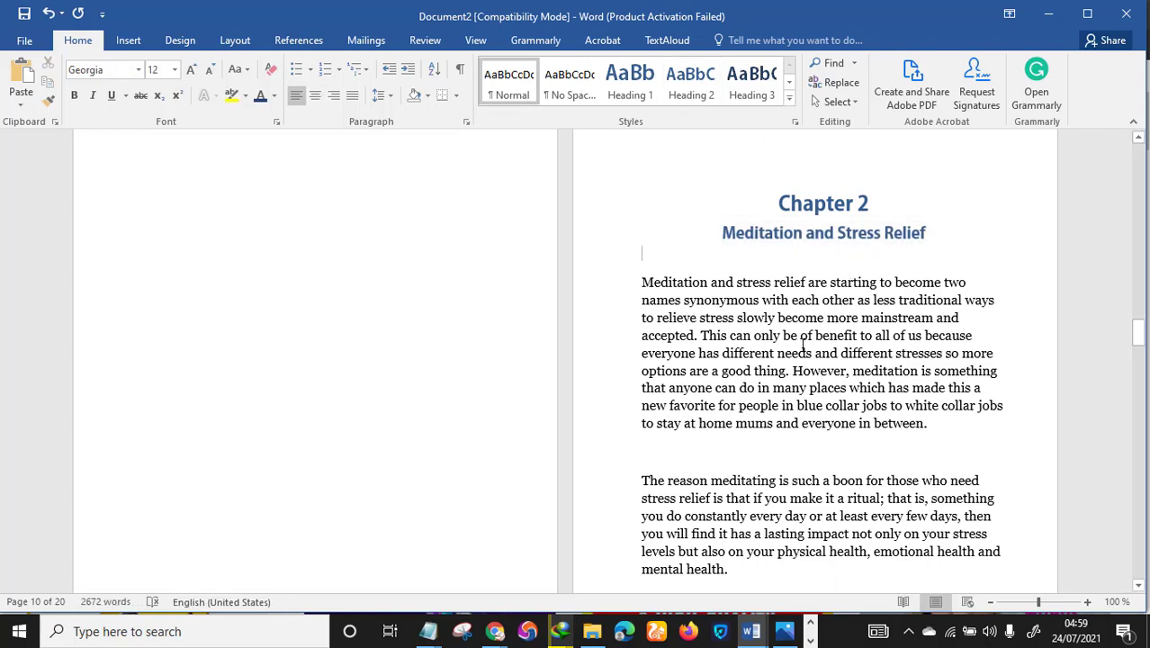
Remove the empty lines between the Chapter 2 body paragraphs, from 'The reason meditating' to 'Meditation and stress relief work together'
scroll(799, 353, "down", 4)
left_click(680, 252)
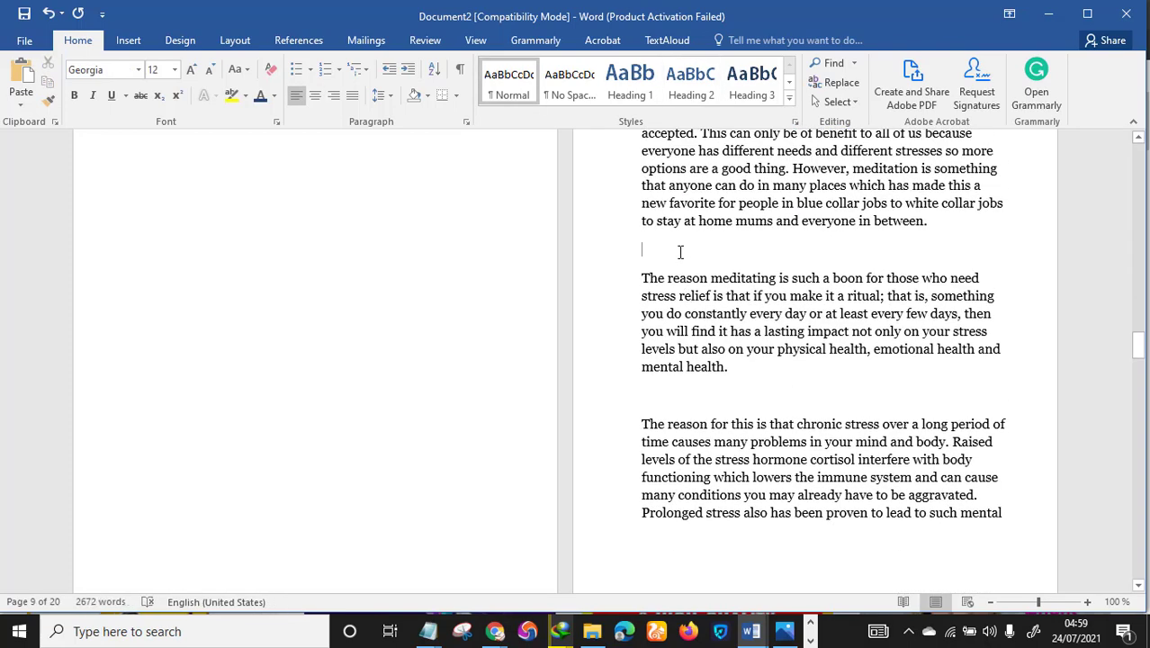
key("Delete")
left_click(648, 371)
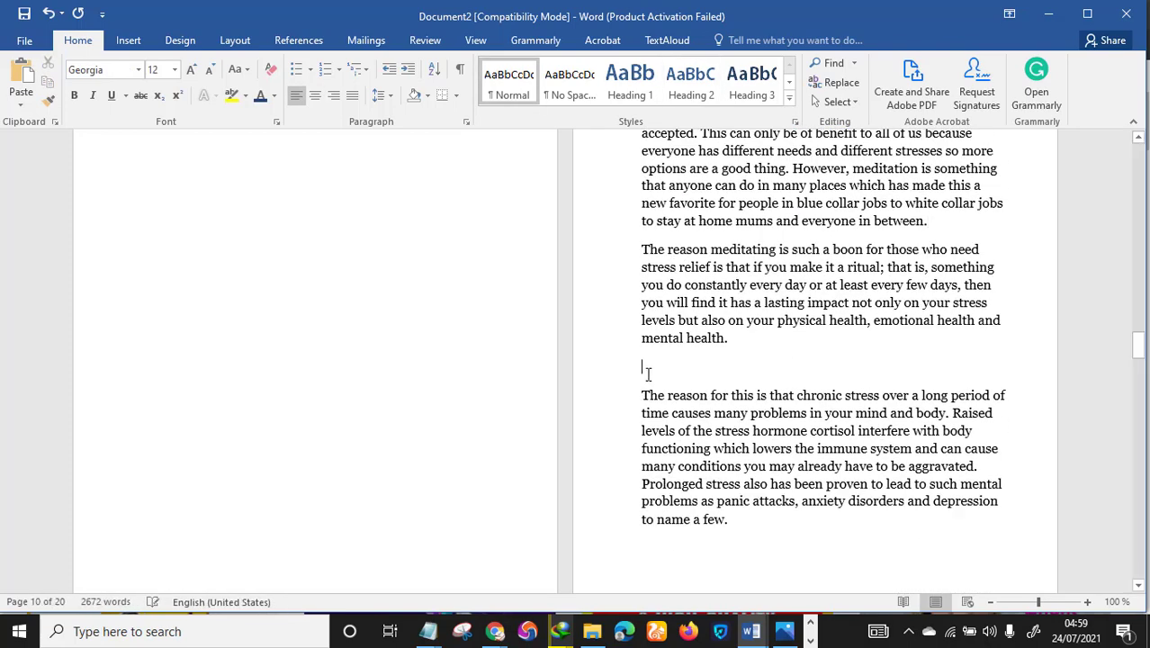
key("Delete")
scroll(713, 530, "down", 7)
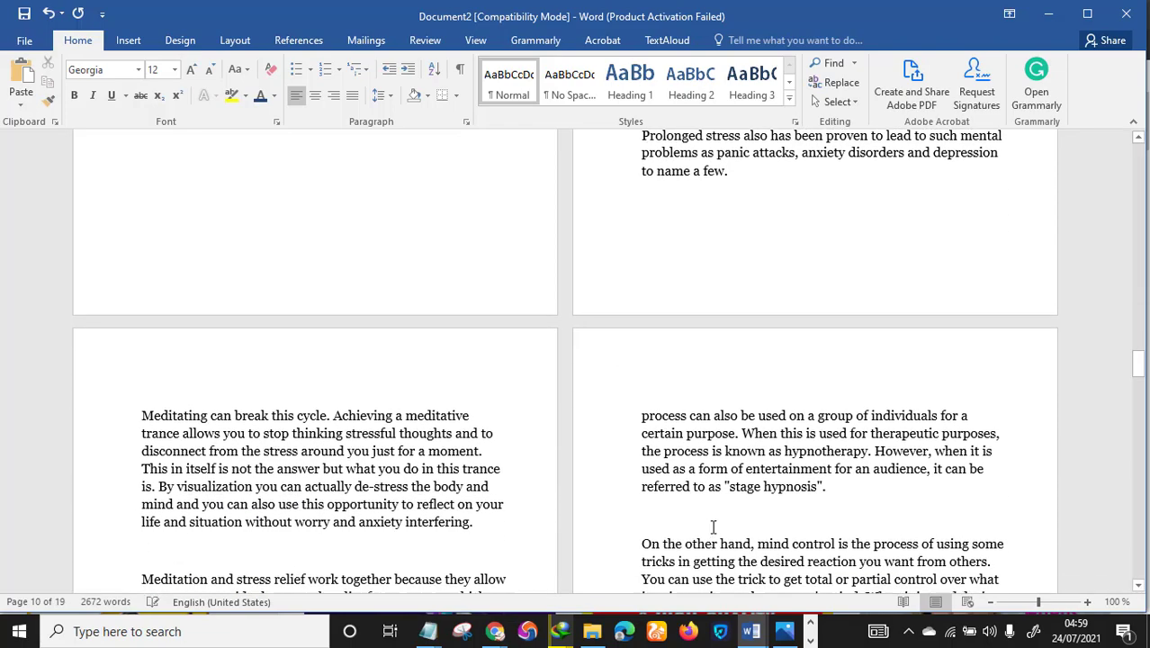
scroll(709, 523, "down", 3)
scroll(707, 522, "up", 3)
scroll(540, 491, "down", 3)
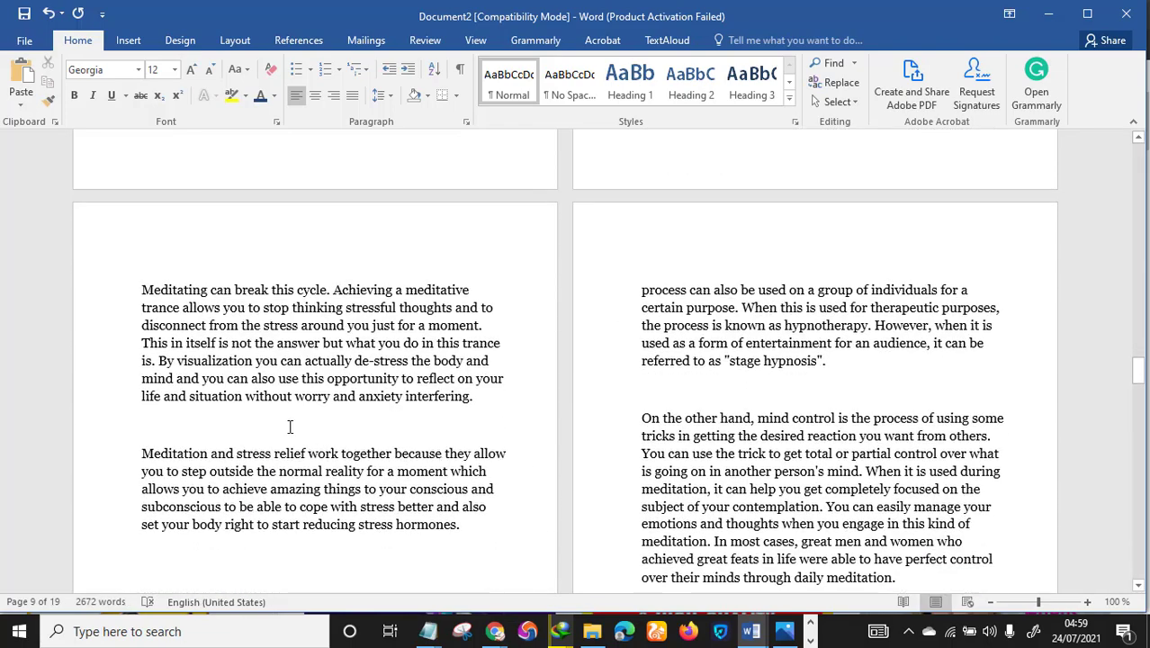
left_click(298, 432)
Insert a page break after the paragraph ending 'reducing stress hormones.' so the 'Hypnosis And Mind Control Meditation' section starts on a new page
scroll(302, 450, "down", 3)
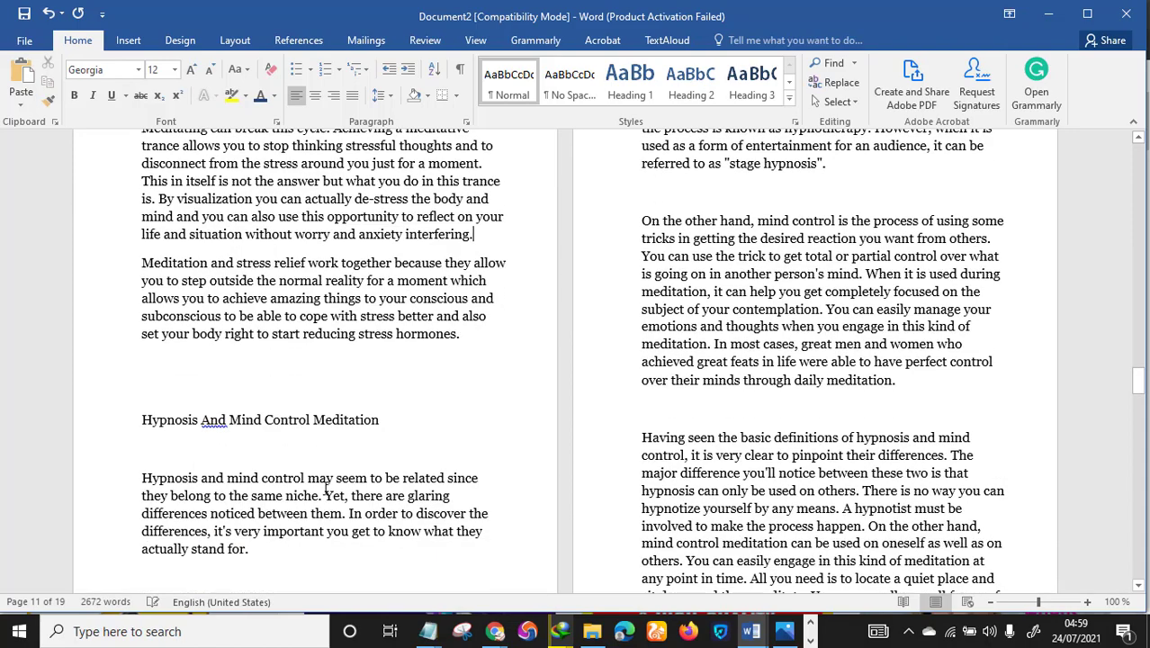
scroll(437, 390, "up", 1)
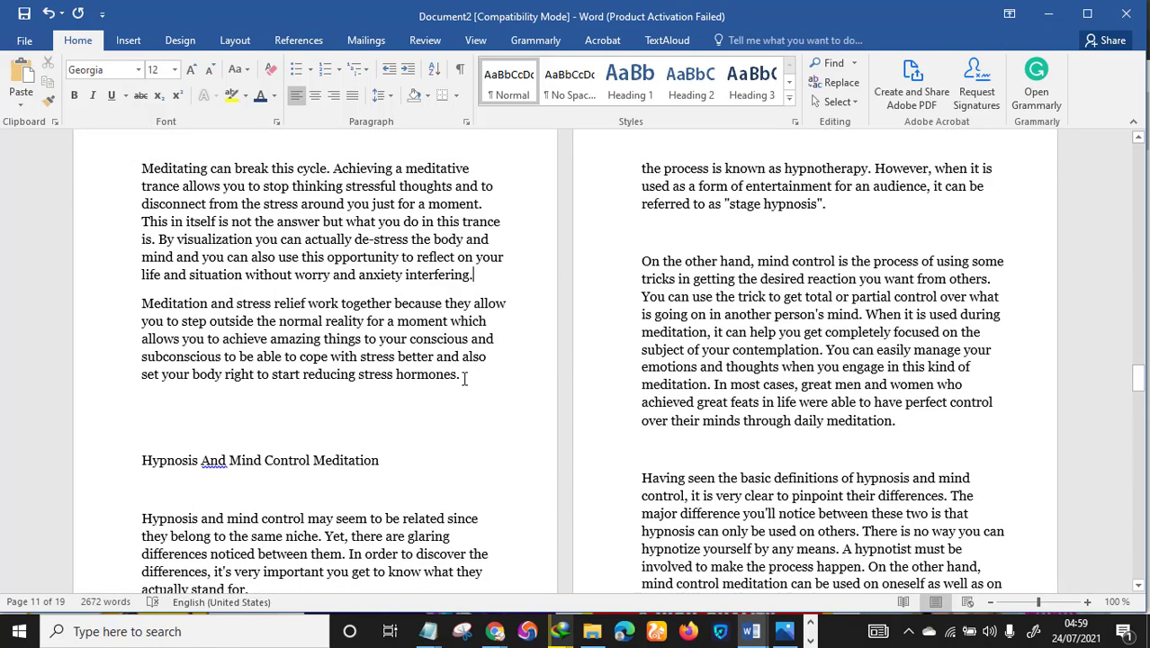
left_click(130, 37)
left_click(48, 109)
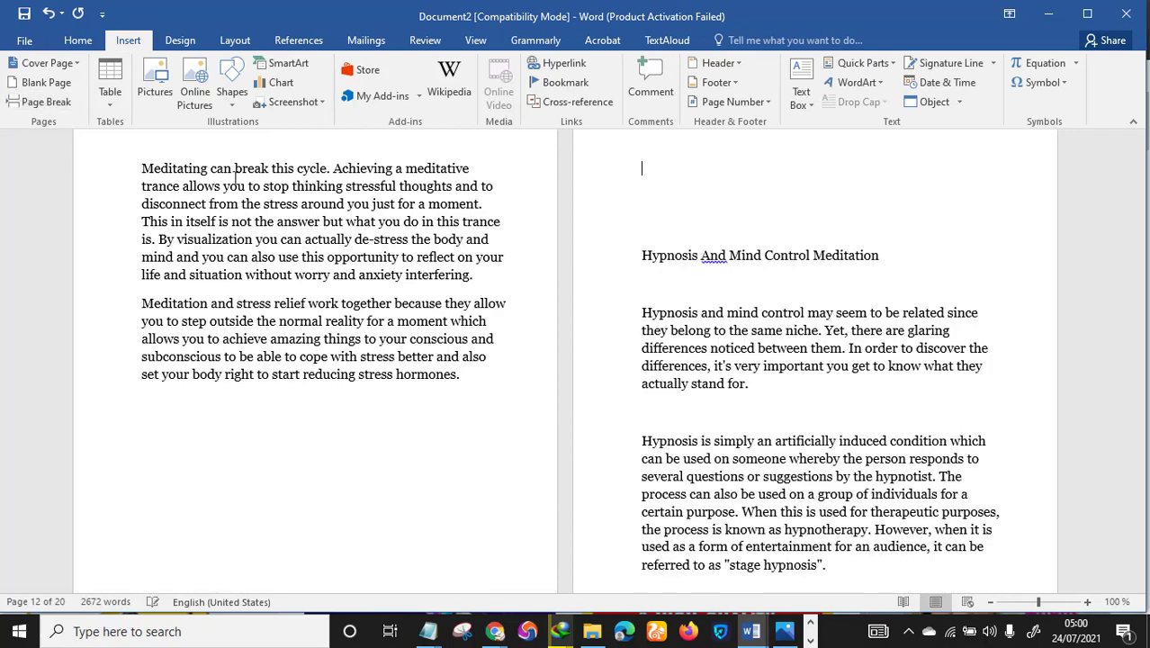
Delete the empty lines above the 'Hypnosis And Mind Control Meditation' title so it sits at the start of its page
scroll(469, 436, "down", 3)
scroll(470, 437, "up", 5)
left_click(640, 335)
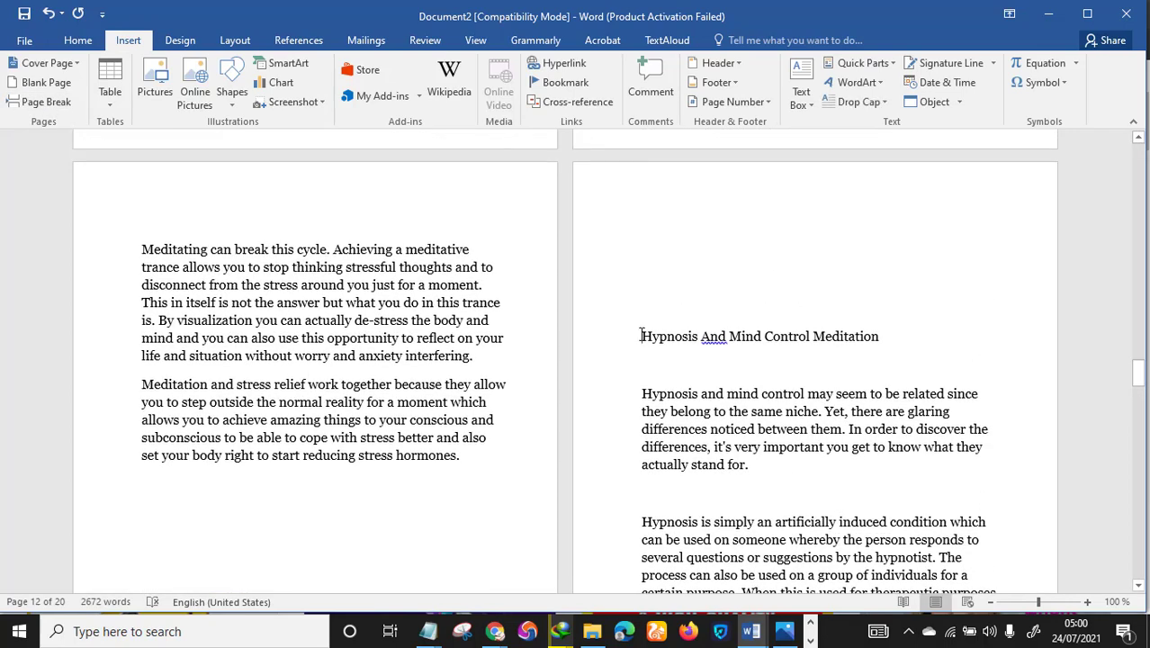
key("BackSpace")
key("BackSpace")
key("BackSpace")
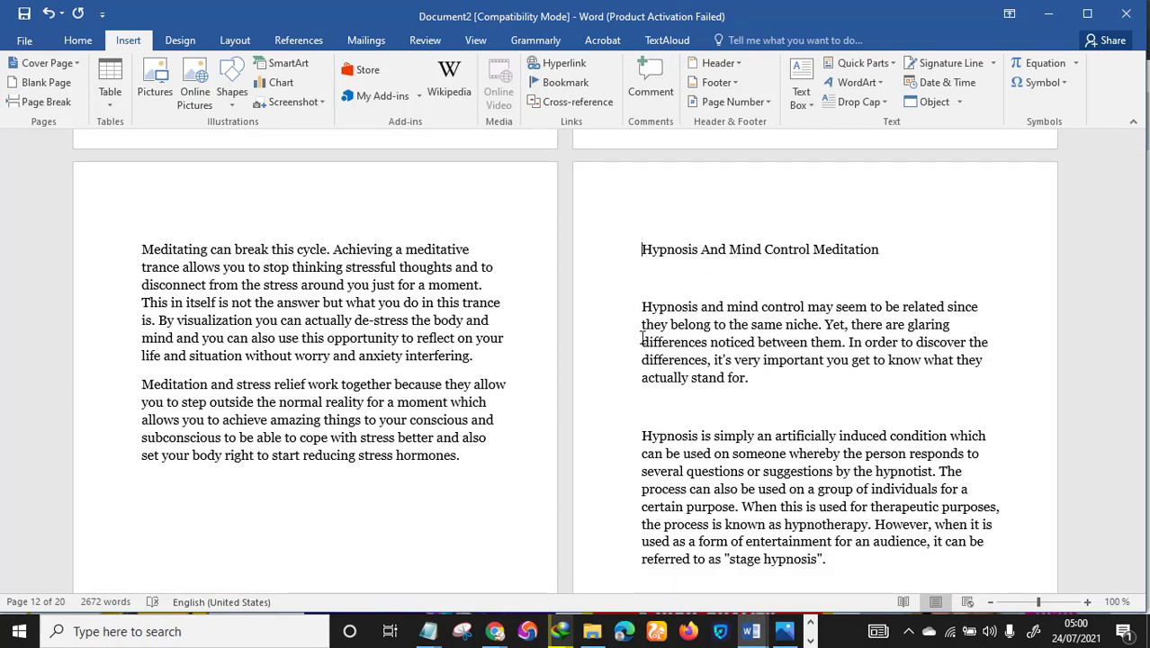
Remove the empty line before the paragraph beginning 'Hypnosis is simply an artificially induced condition'
scroll(765, 349, "up", 2)
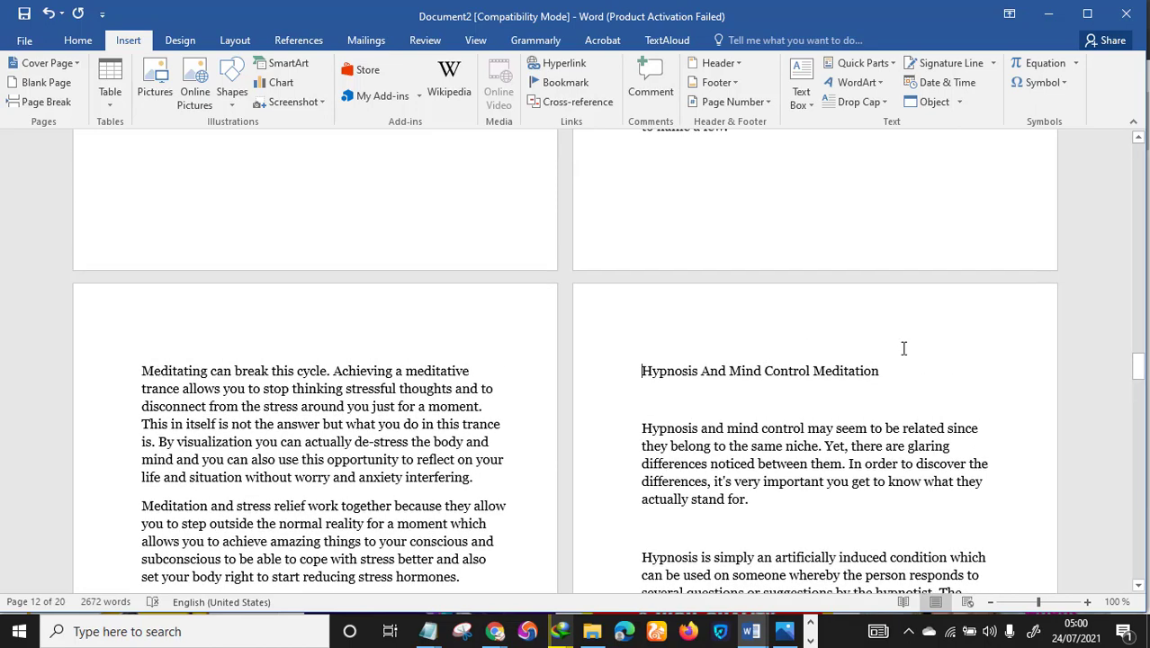
scroll(904, 344, "down", 3)
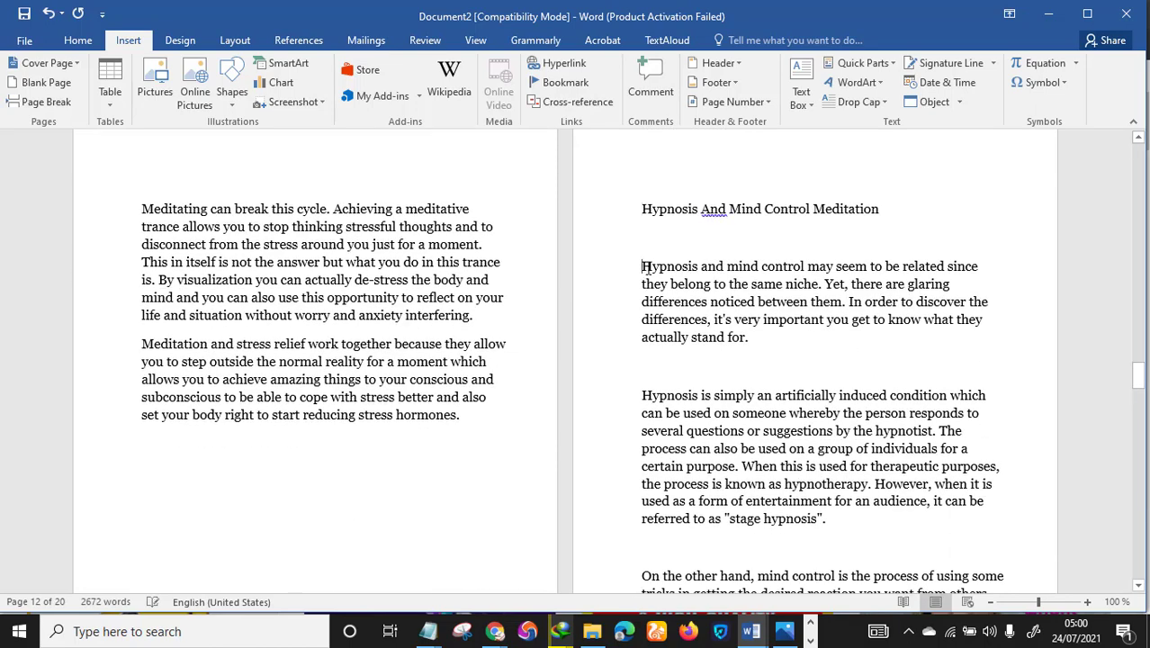
key("BackSpace")
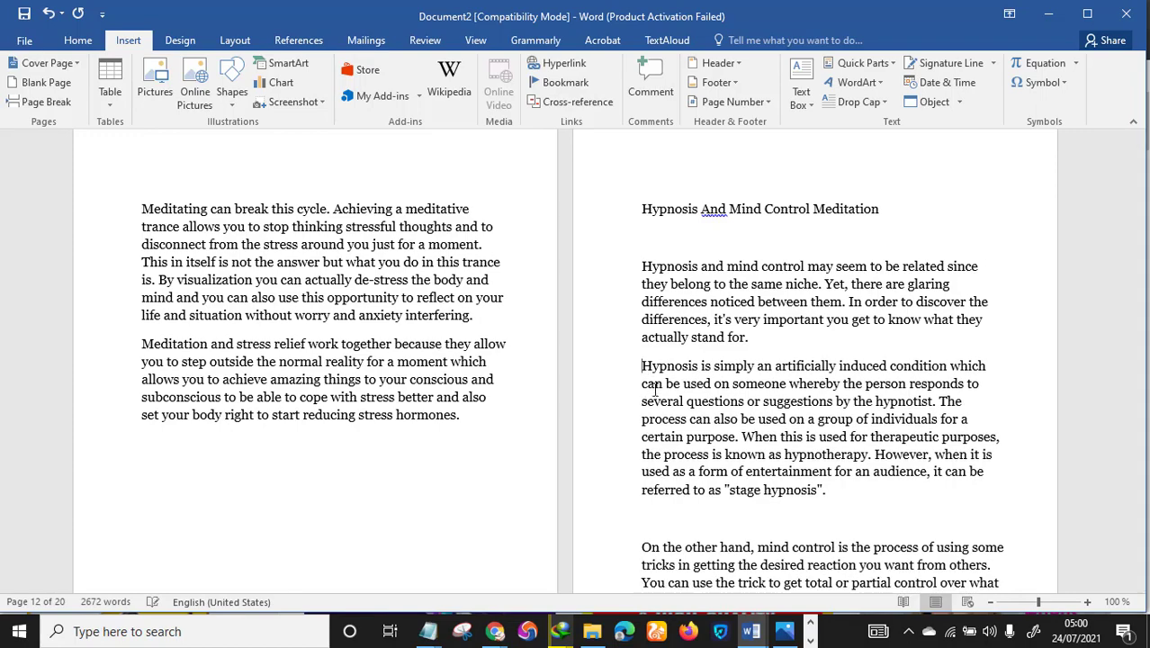
Apply the Heading 3 style to the 'Hypnosis And Mind Control Meditation' title
scroll(780, 267, "up", 2)
triple_click(643, 282)
scroll(643, 281, "up", 10)
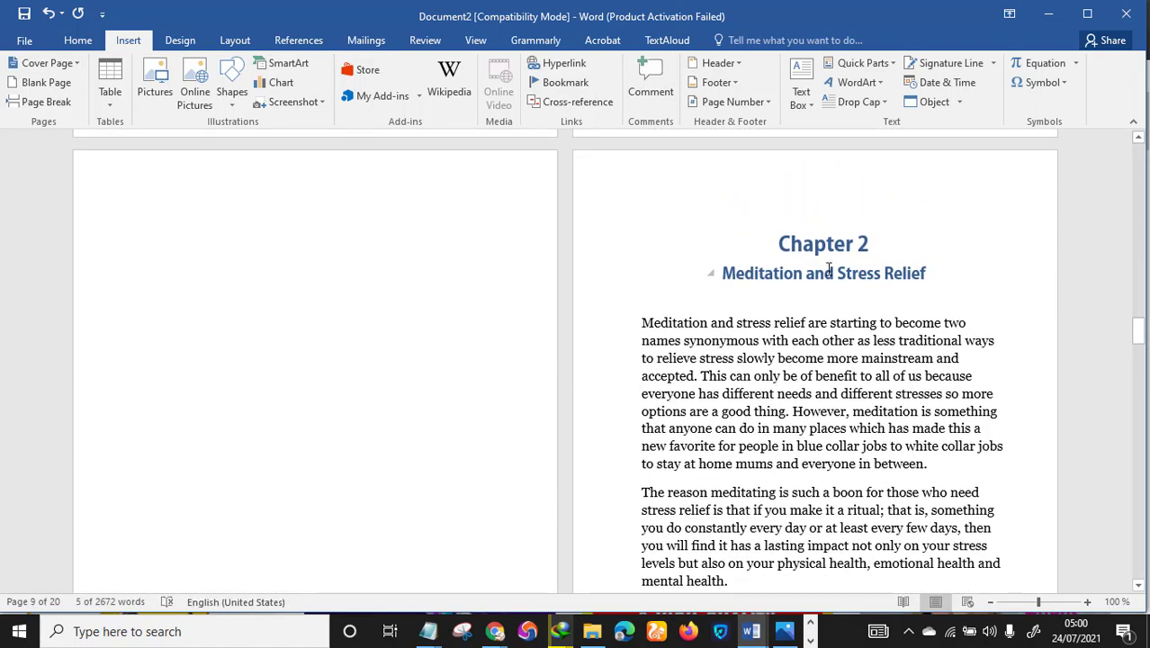
scroll(829, 270, "down", 10)
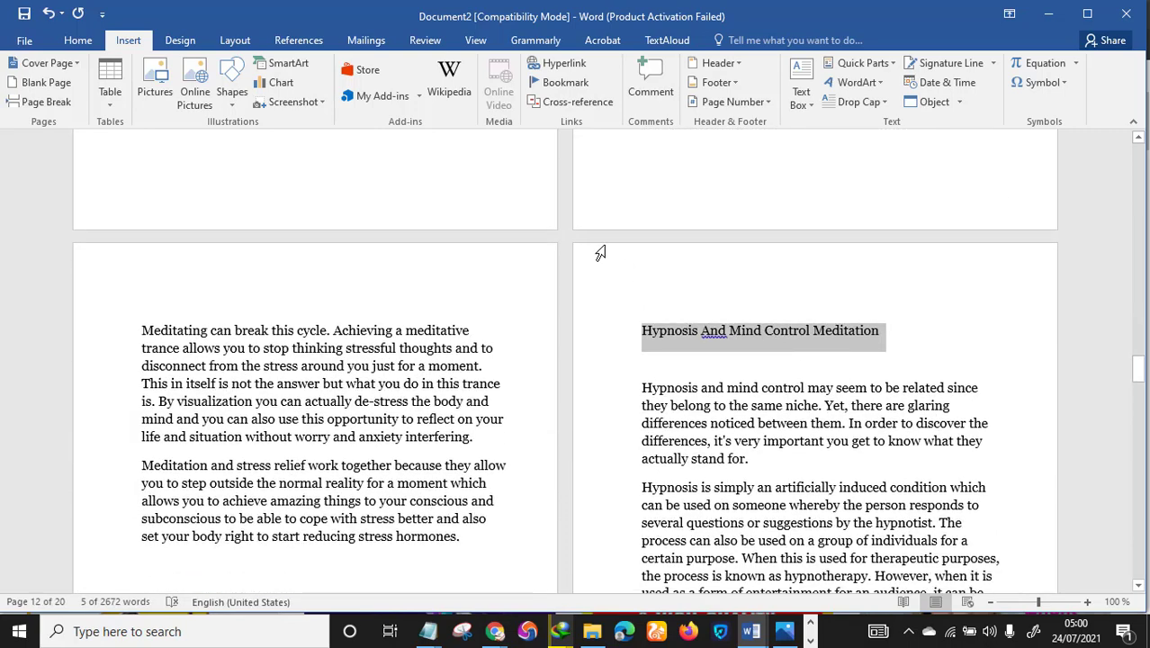
left_click(79, 45)
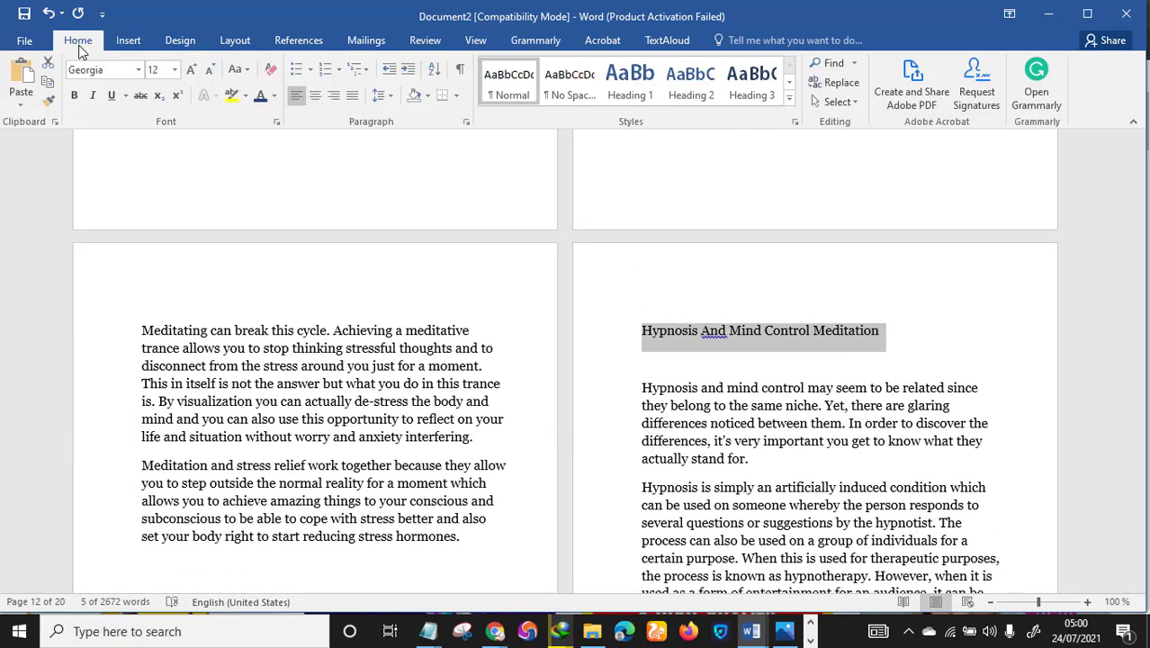
left_click(743, 97)
scroll(763, 316, "up", 3)
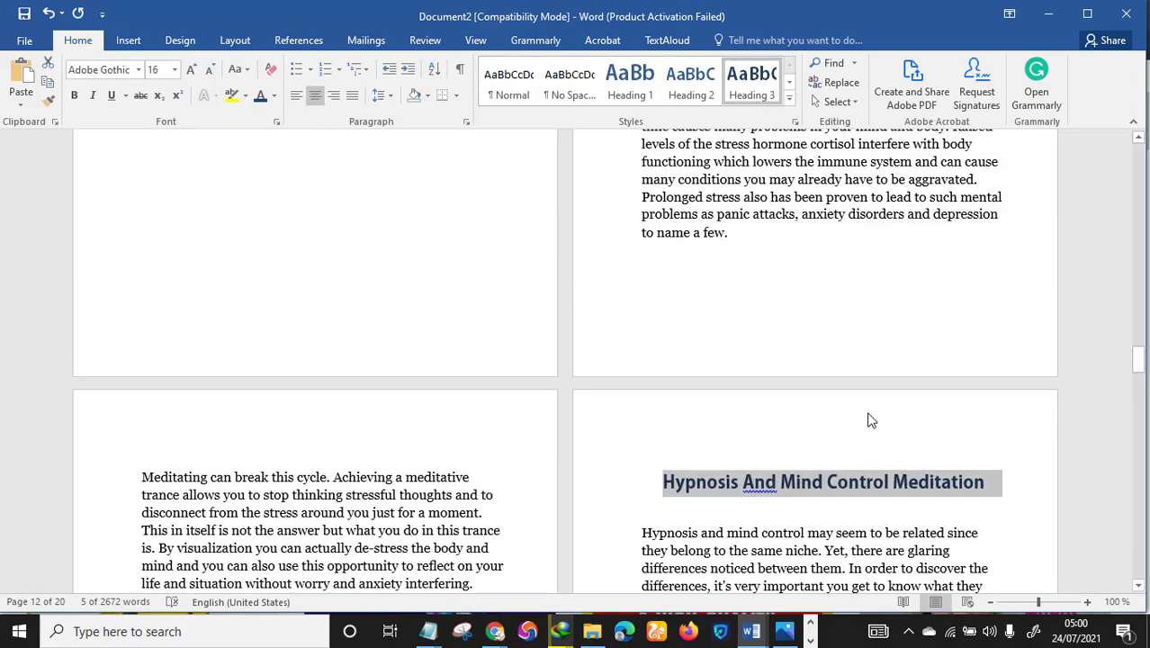
Remove the empty lines before the paragraphs beginning 'On the other hand', 'Having seen the basic definitions' and 'Again, another difference'
scroll(765, 333, "down", 10)
scroll(772, 350, "down", 5)
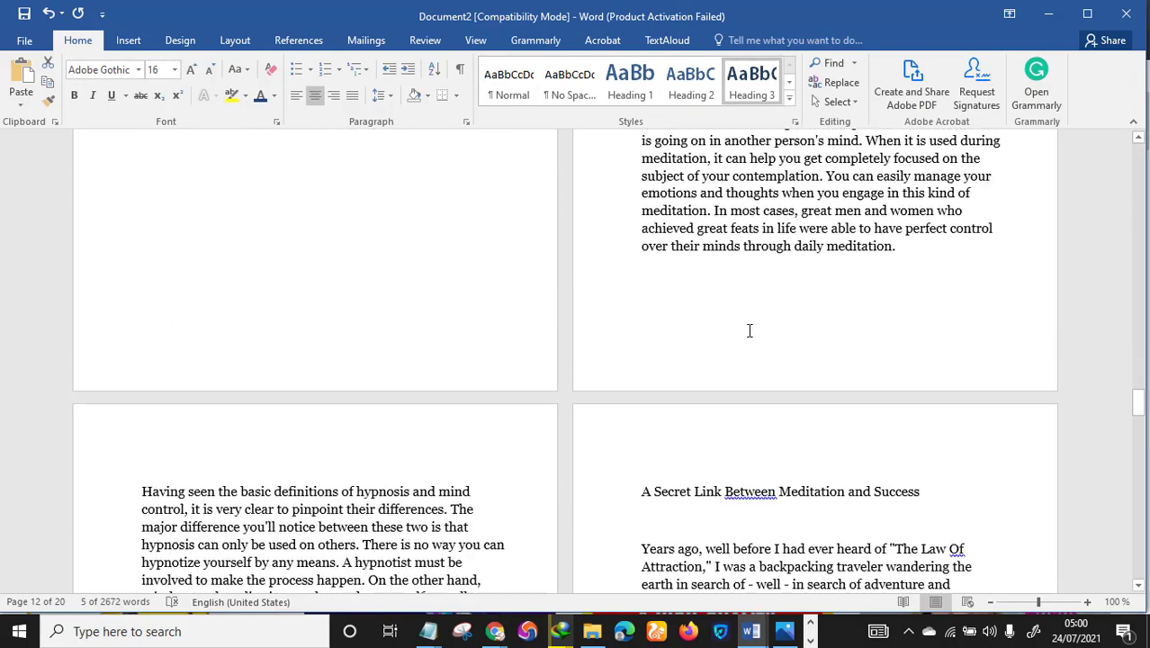
scroll(750, 329, "up", 5)
left_click(662, 195)
key("BackSpace")
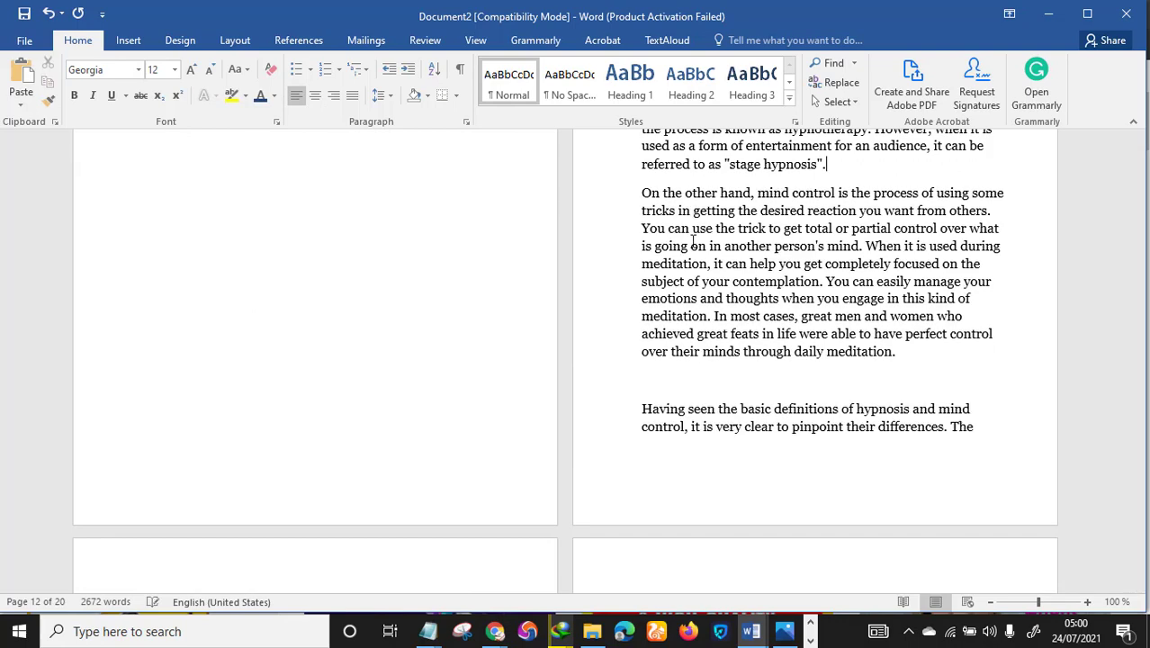
scroll(693, 242, "down", 3)
left_click(695, 286)
key("BackSpace")
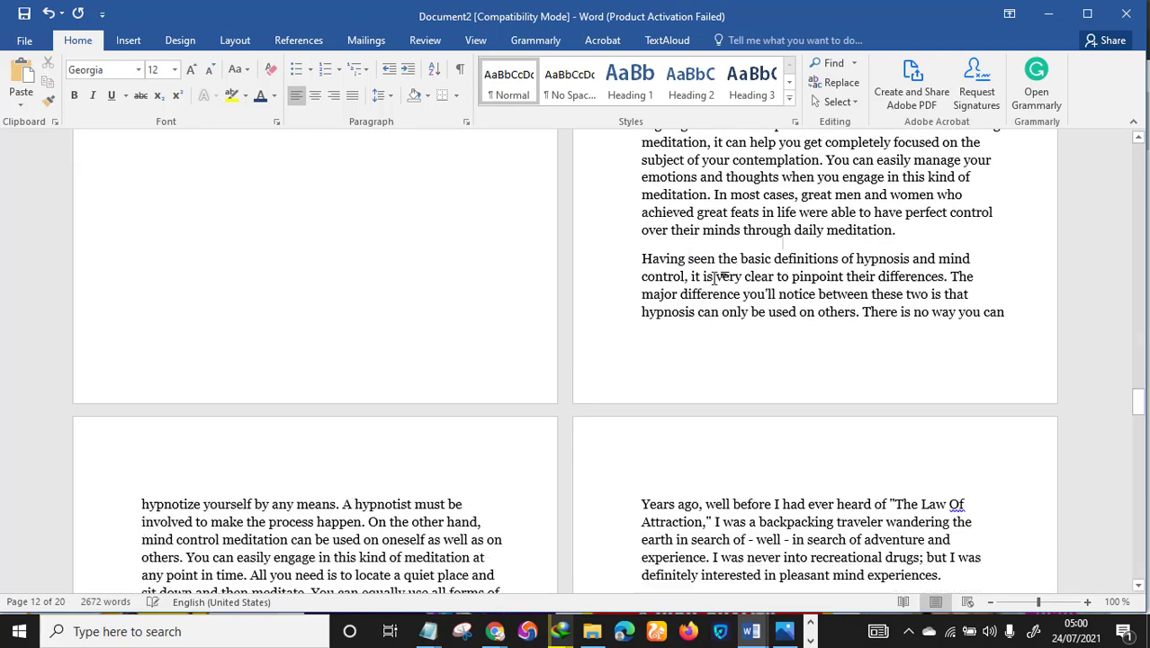
scroll(608, 450, "down", 6)
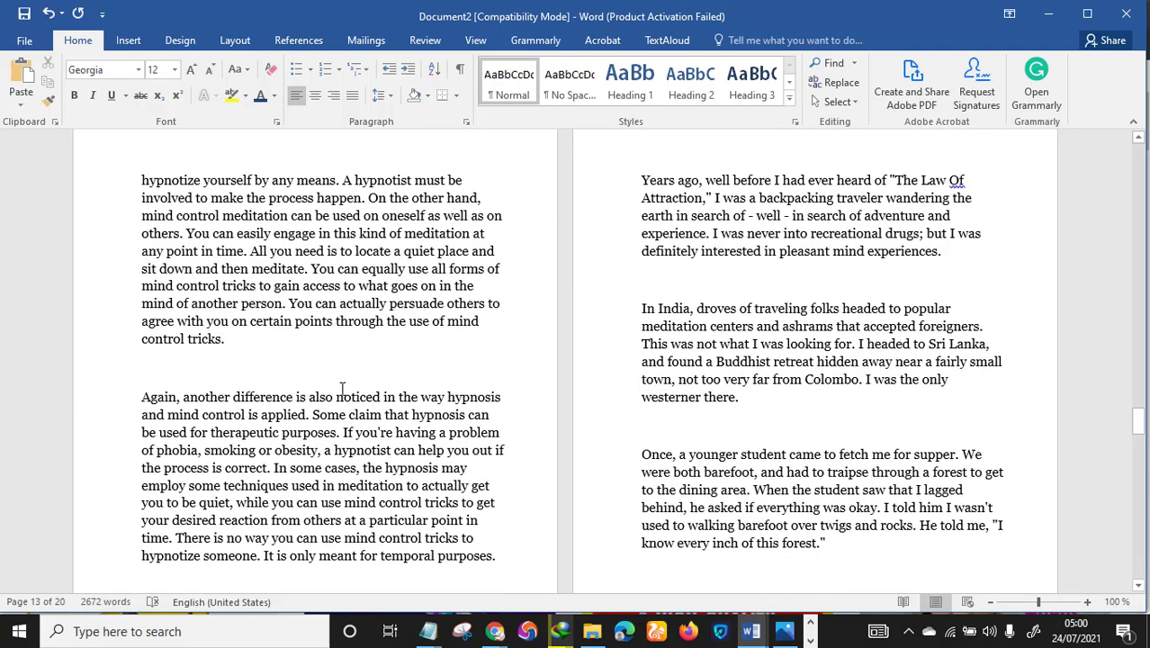
left_click(341, 371)
key("BackSpace")
Insert a page break after the paragraph ending 'only meant for temporal purposes.' so that Chapter 3 starts on a new page
scroll(541, 355, "down", 5)
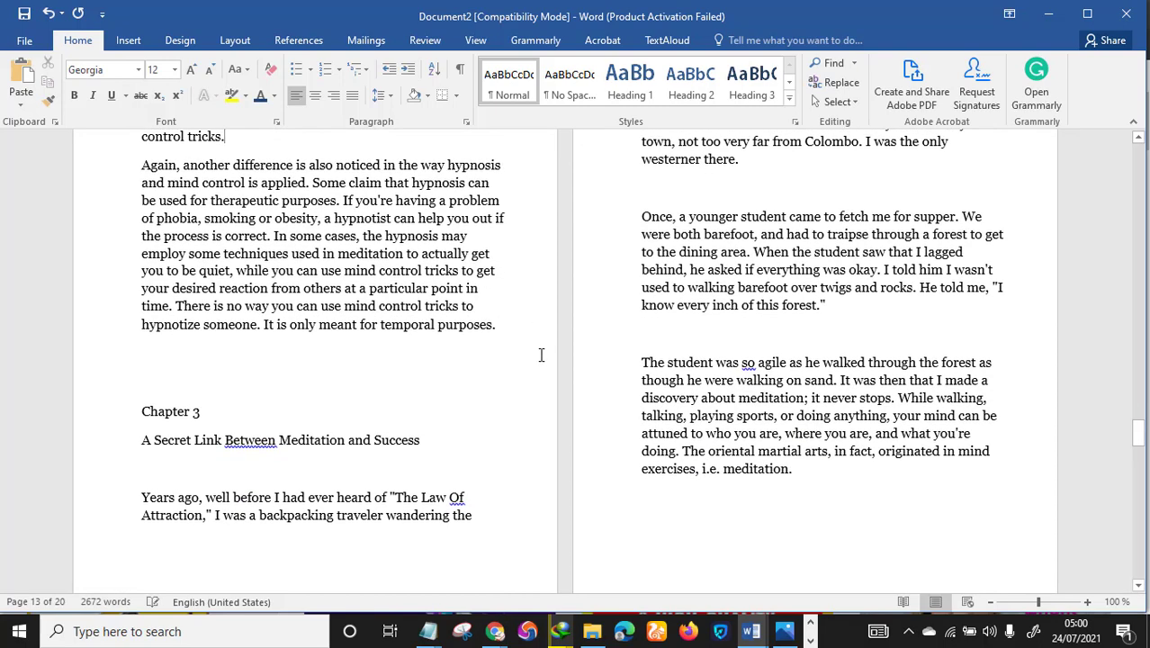
scroll(297, 320, "down", 1)
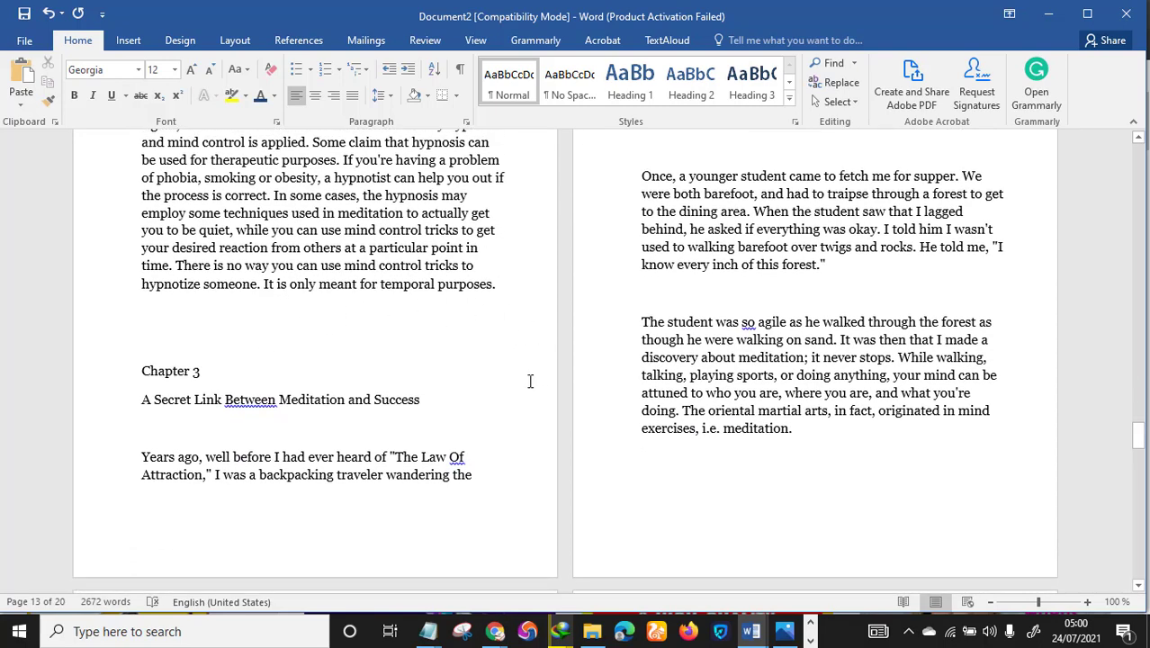
left_click(125, 45)
left_click(41, 101)
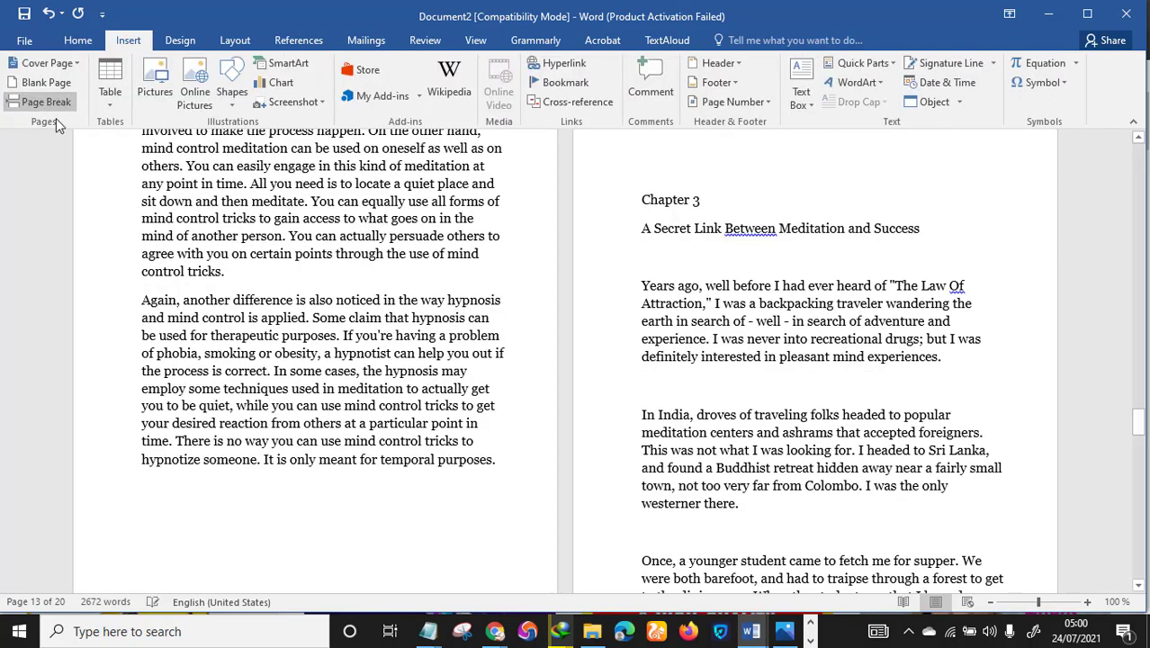
Remove the empty lines above the 'Chapter 3' title at the start of its new page
scroll(431, 403, "down", 2)
scroll(450, 404, "up", 3)
scroll(847, 368, "up", 3)
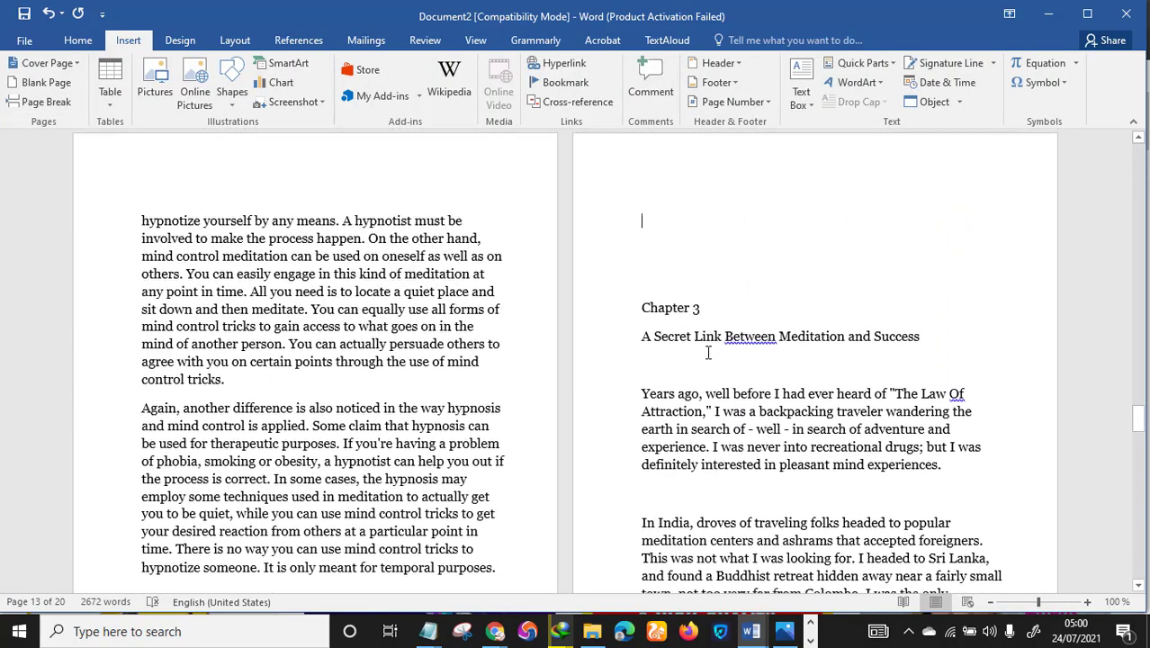
left_click(648, 331)
key("BackSpace")
key("BackSpace")
key("BackSpace")
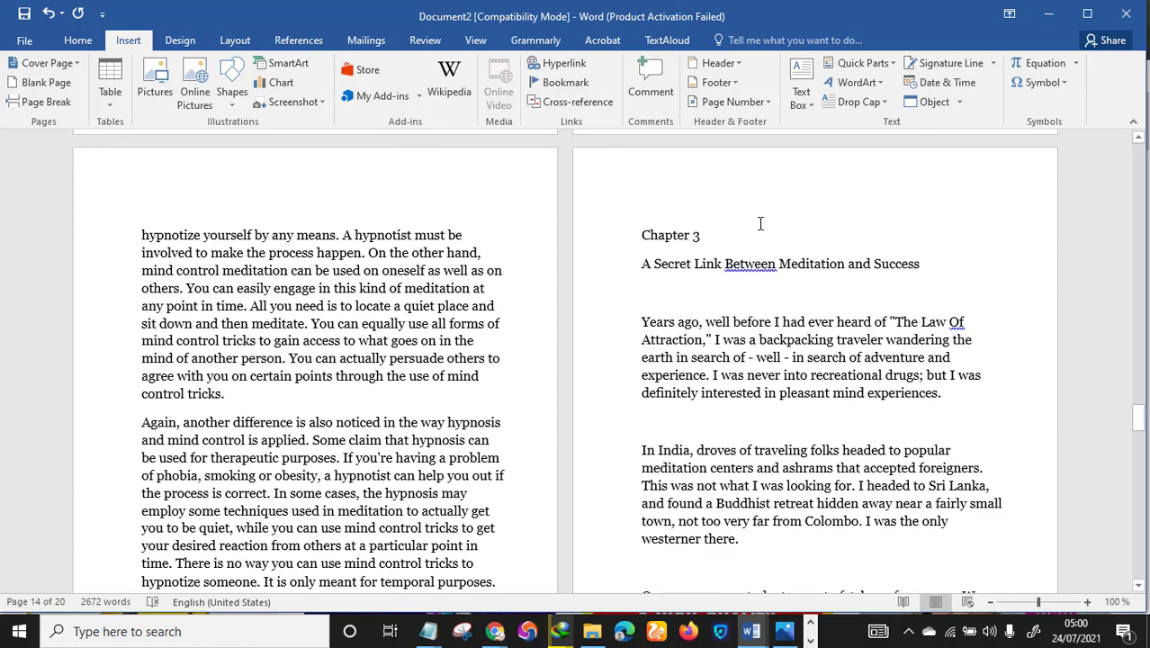
Apply the Heading 1 style to the 'Chapter 3' title
left_click(630, 230)
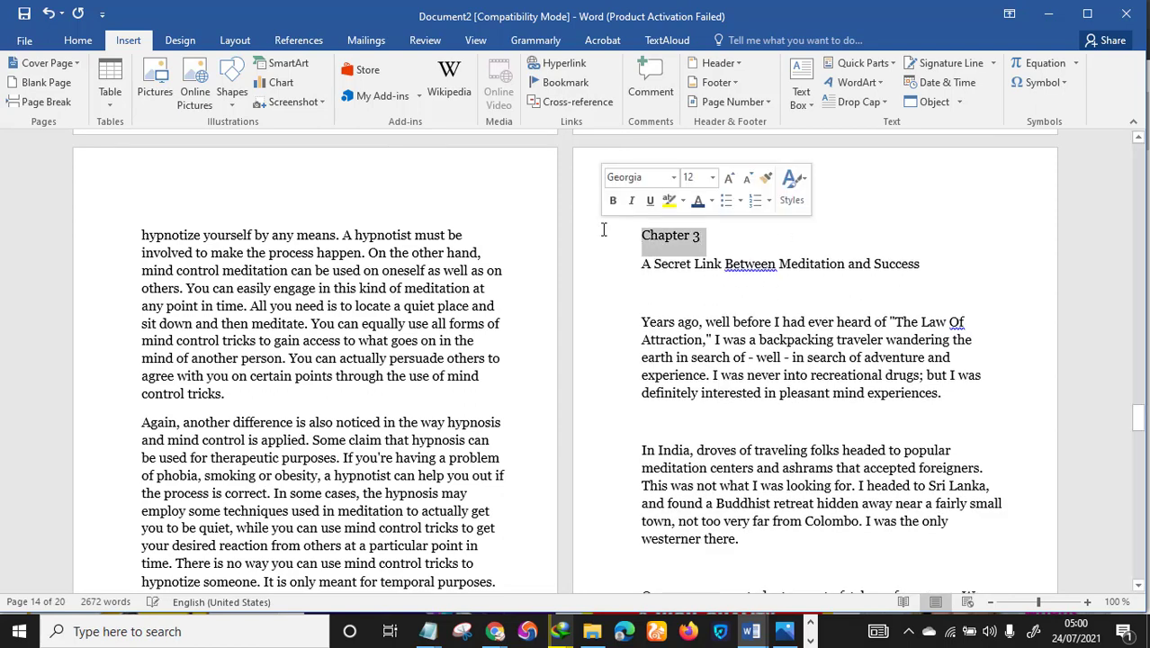
left_click(78, 40)
left_click(631, 85)
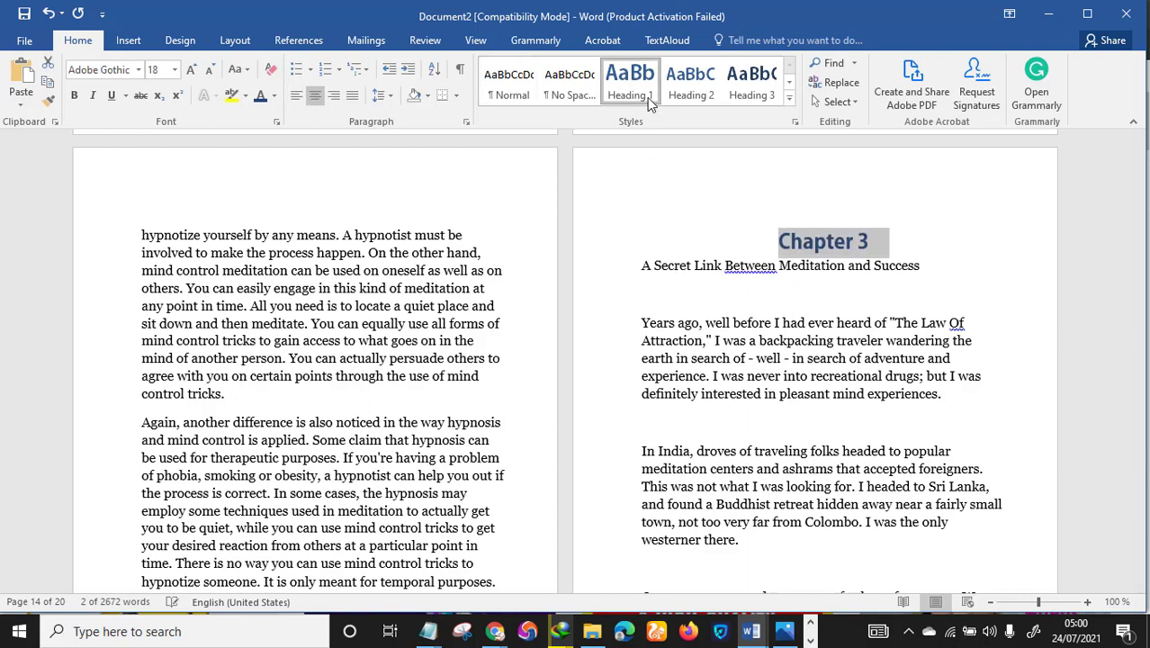
left_click(953, 283)
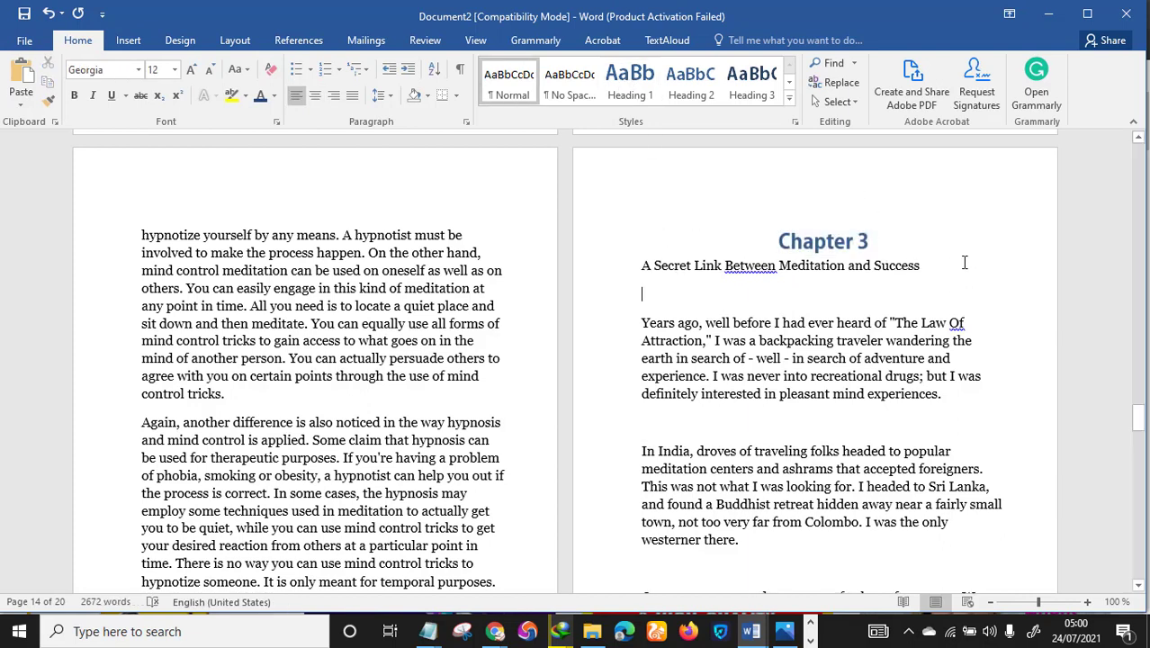
Select the chapter subtitle 'A Secret Link Between Meditation and Success'
left_click(621, 266)
left_click(689, 269)
left_click_drag(931, 269, 626, 270)
left_click(655, 276)
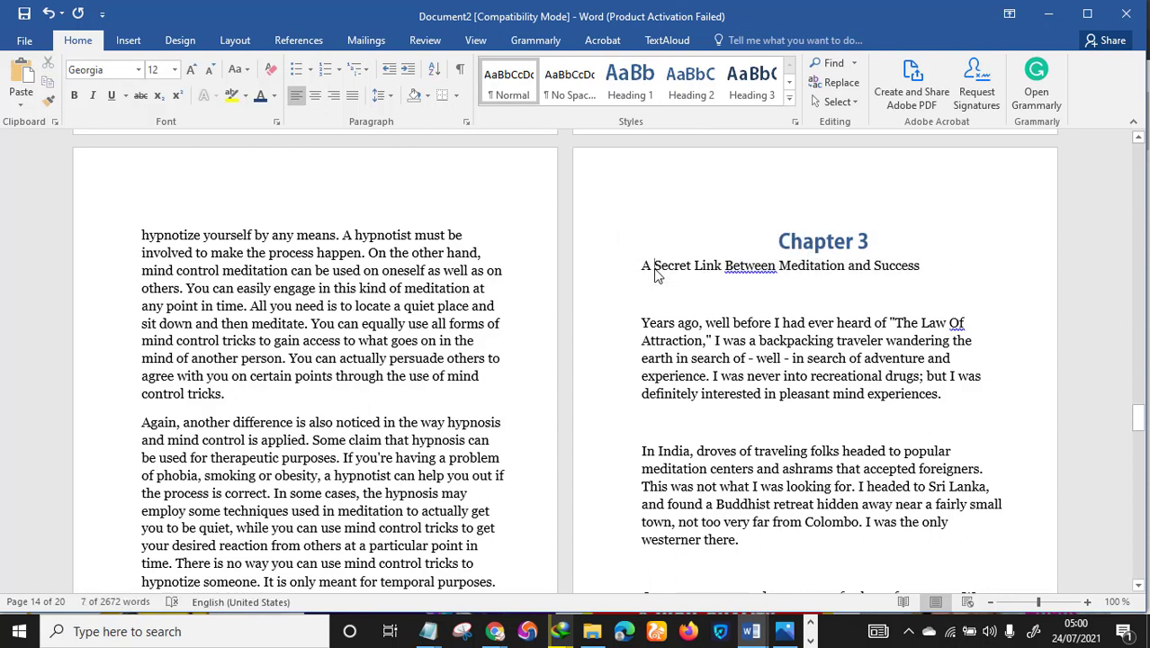
Remove the leading "A" from the Chapter 3 subtitle and apply the Heading 2 style to it
key("BackSpace")
key("BackSpace")
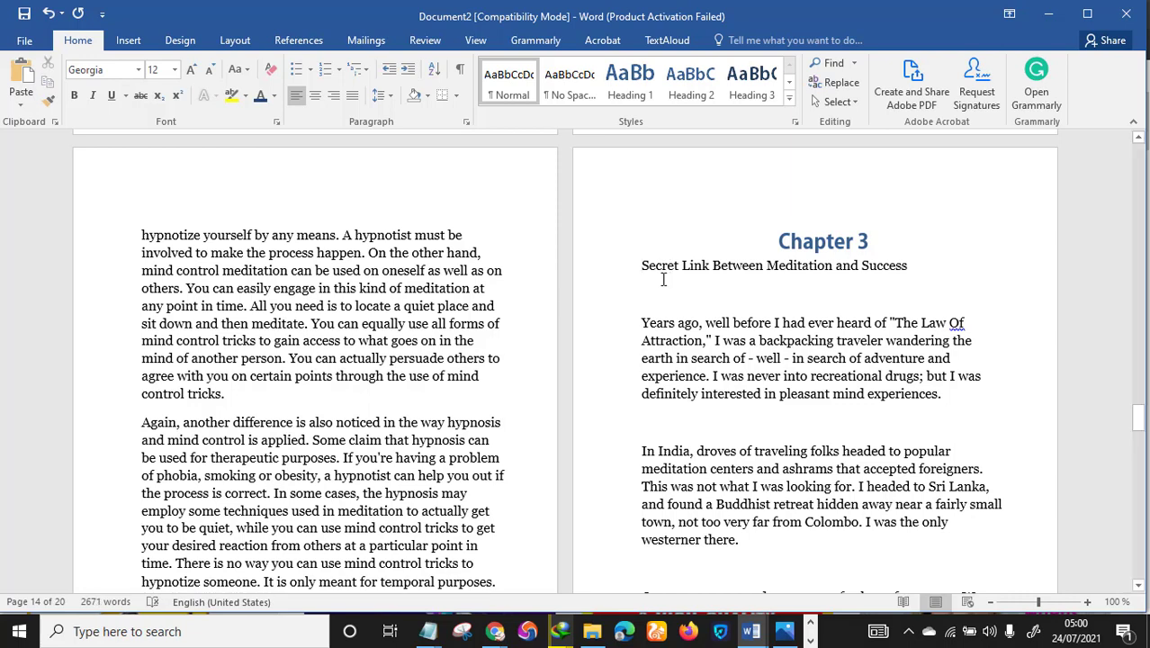
left_click_drag(915, 270, 621, 268)
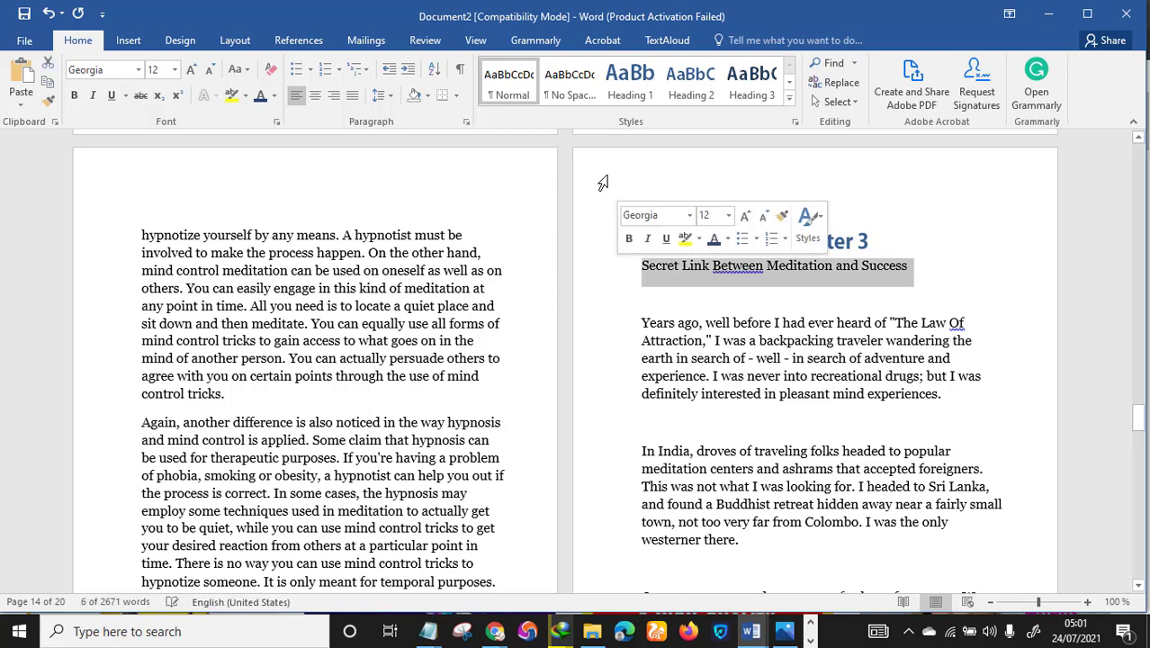
left_click(676, 95)
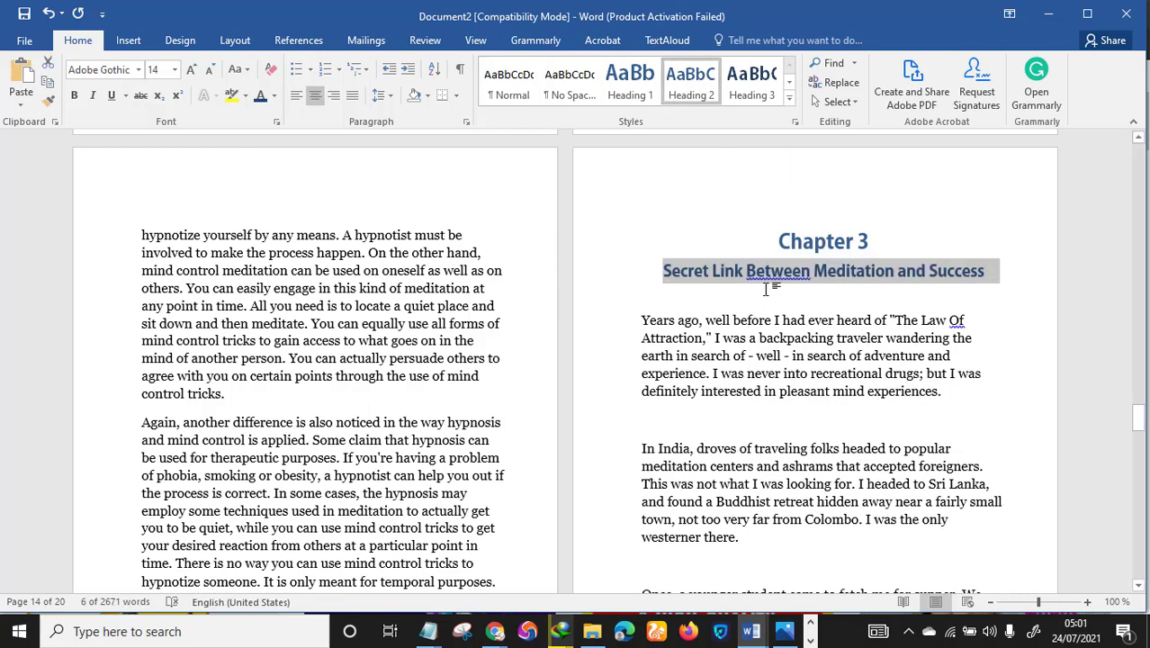
left_click(770, 284)
right_click(770, 274)
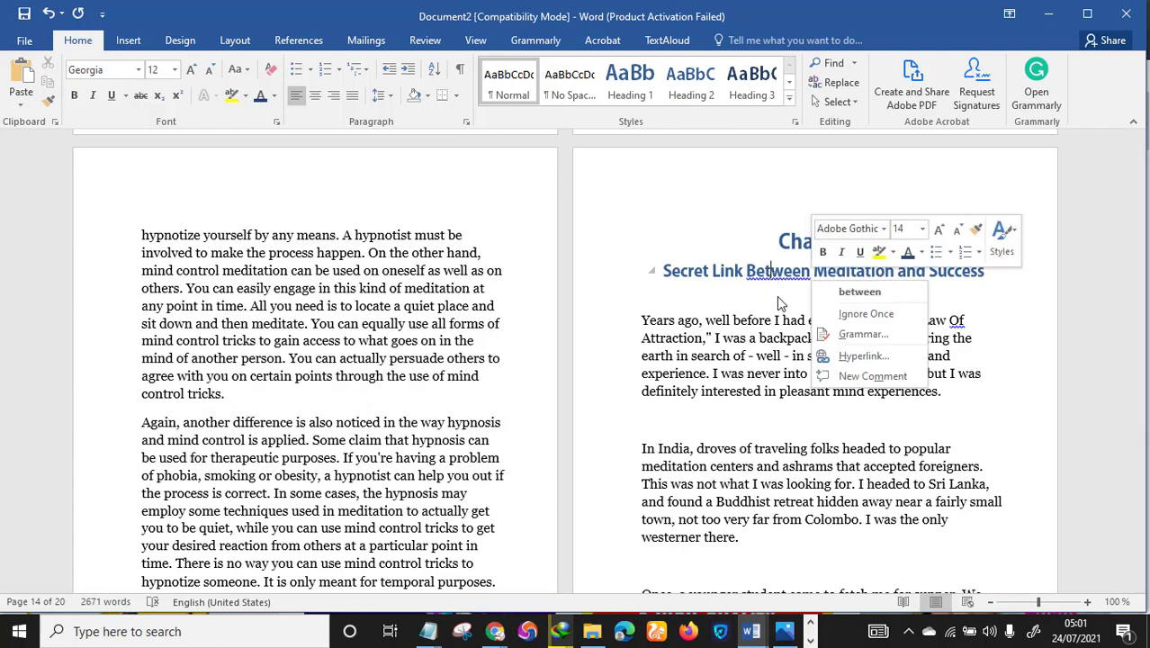
key("Escape")
Delete the blank lines before the "In India", "Once, a younger student" and "The student was so agile" paragraphs of Chapter 3
scroll(782, 342, "down", 2)
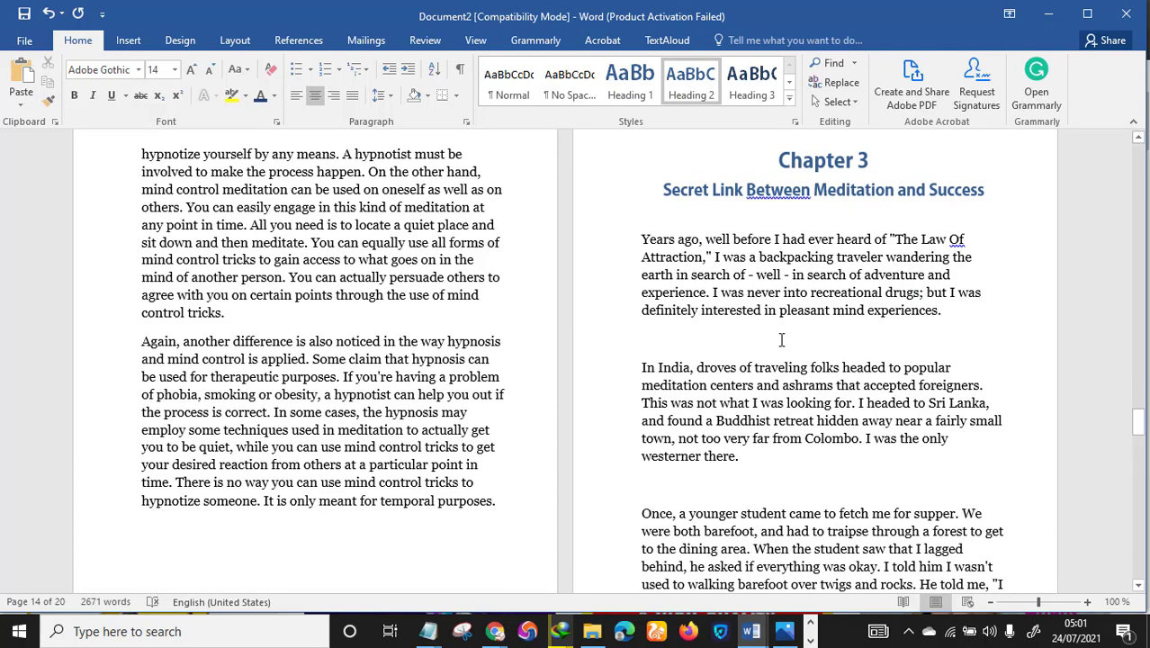
left_click(727, 346)
key("BackSpace")
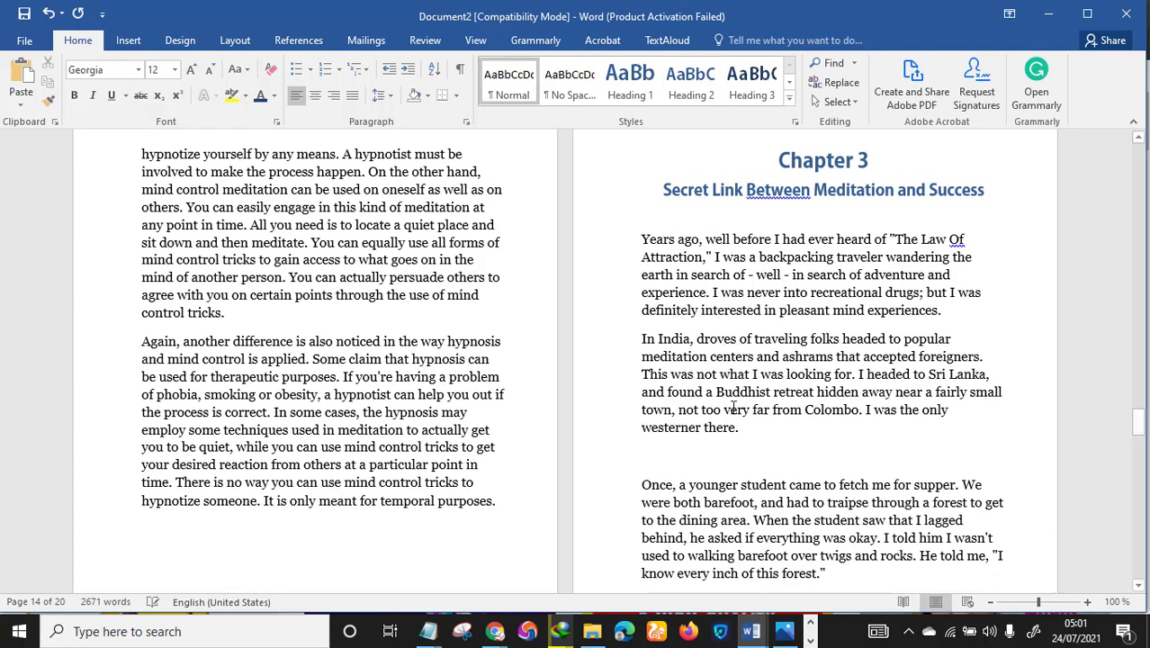
scroll(696, 345, "down", 3)
key("BackSpace")
scroll(717, 329, "down", 3)
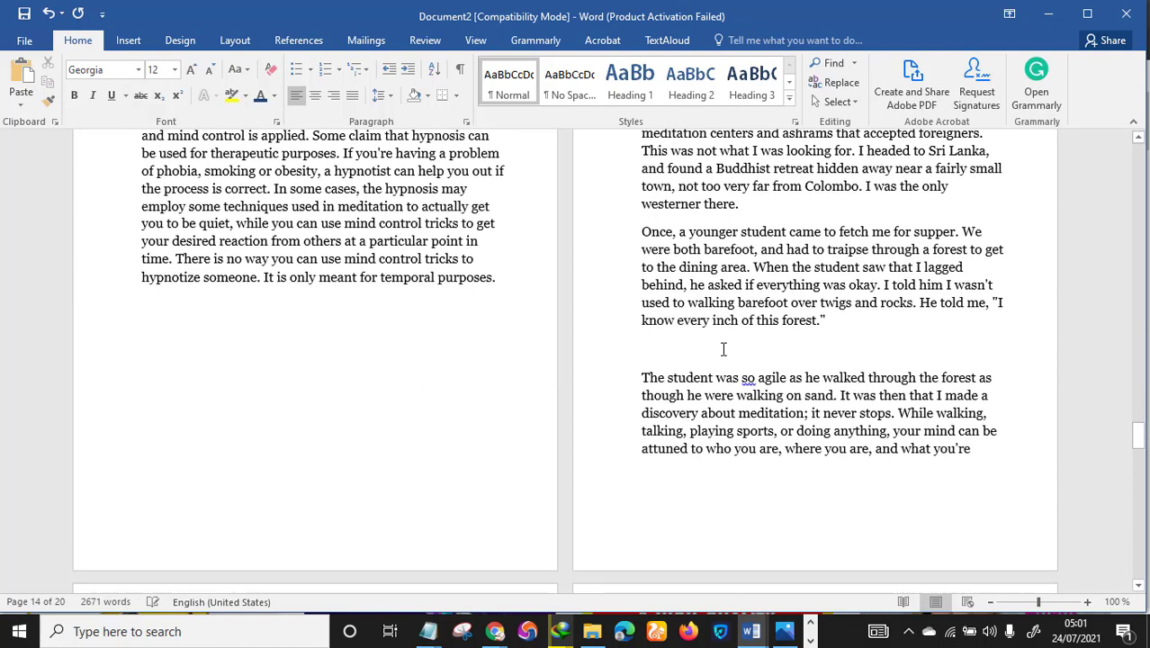
left_click(717, 340)
key("BackSpace")
scroll(765, 390, "down", 6)
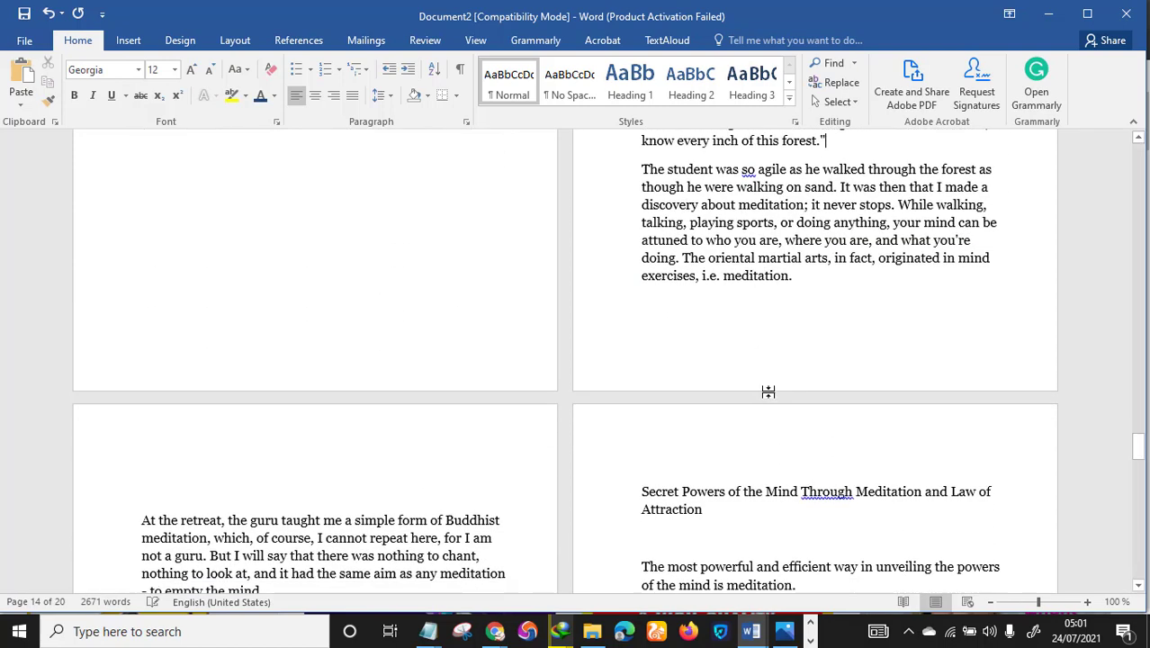
Delete the blank lines before the "I had great difficulty", "When I was in Sri Lanka" and "Yet I was never able" paragraphs
scroll(701, 393, "up", 2)
scroll(301, 442, "down", 7)
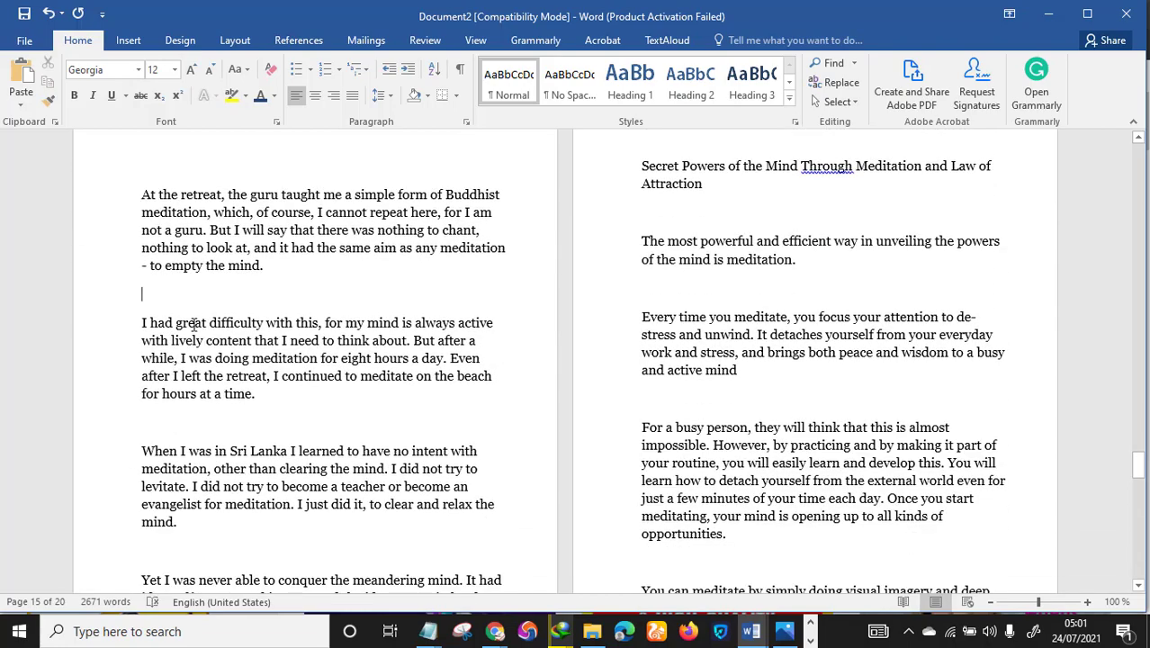
key("BackSpace")
scroll(183, 270, "down", 3)
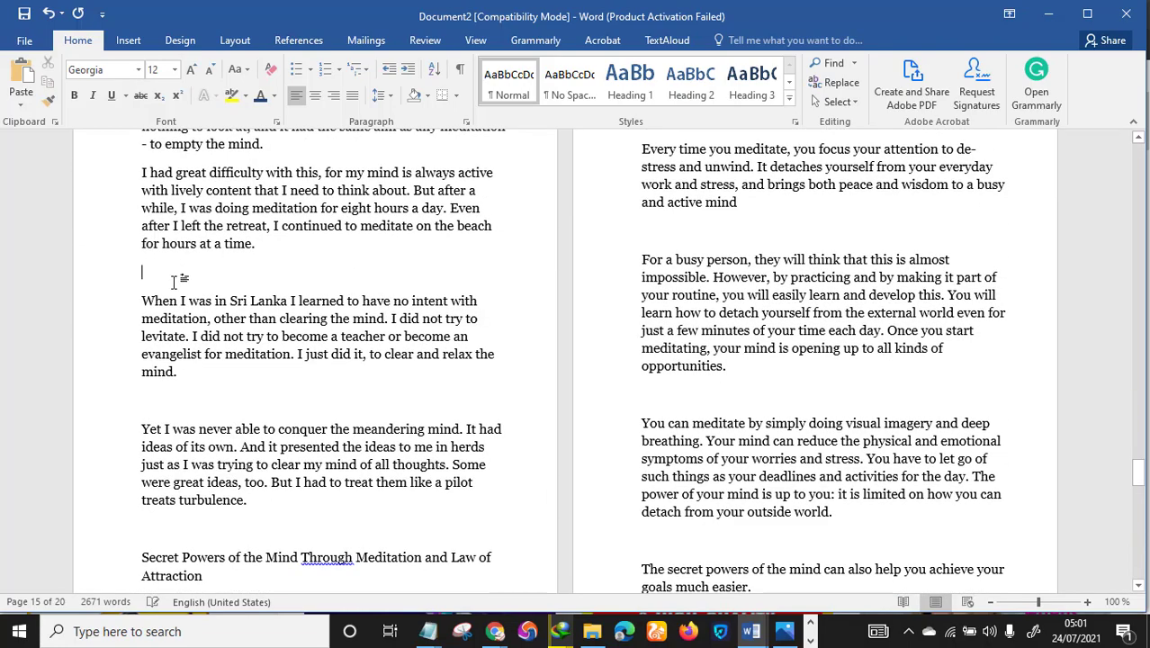
key("BackSpace")
left_click(187, 372)
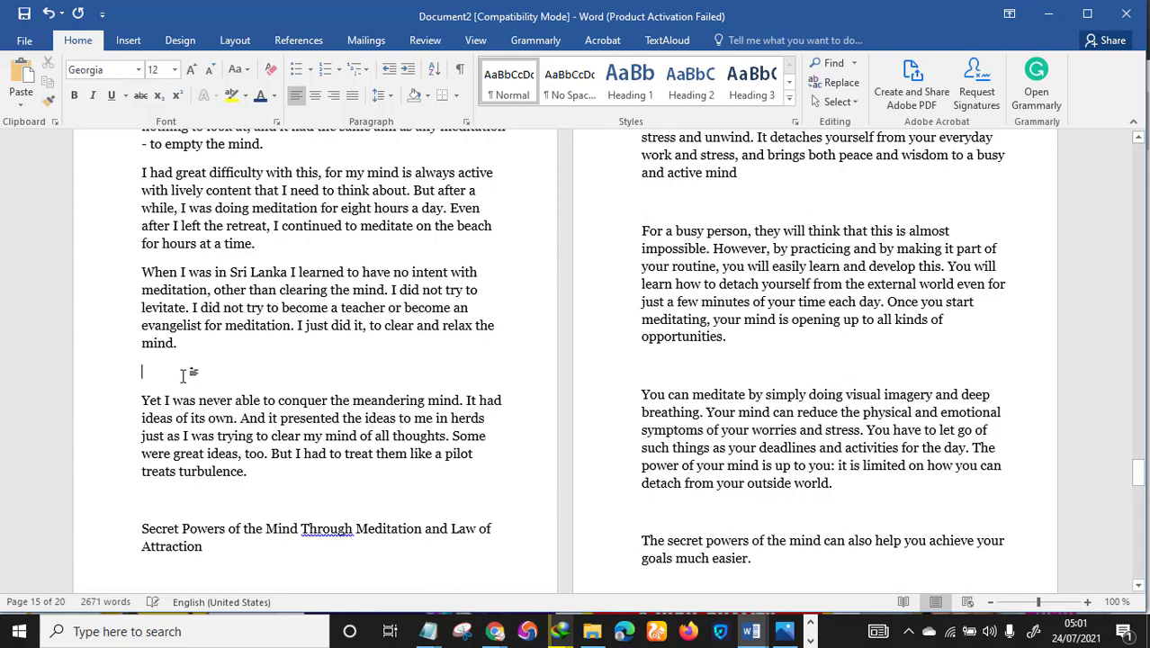
key("BackSpace")
scroll(216, 378, "down", 3)
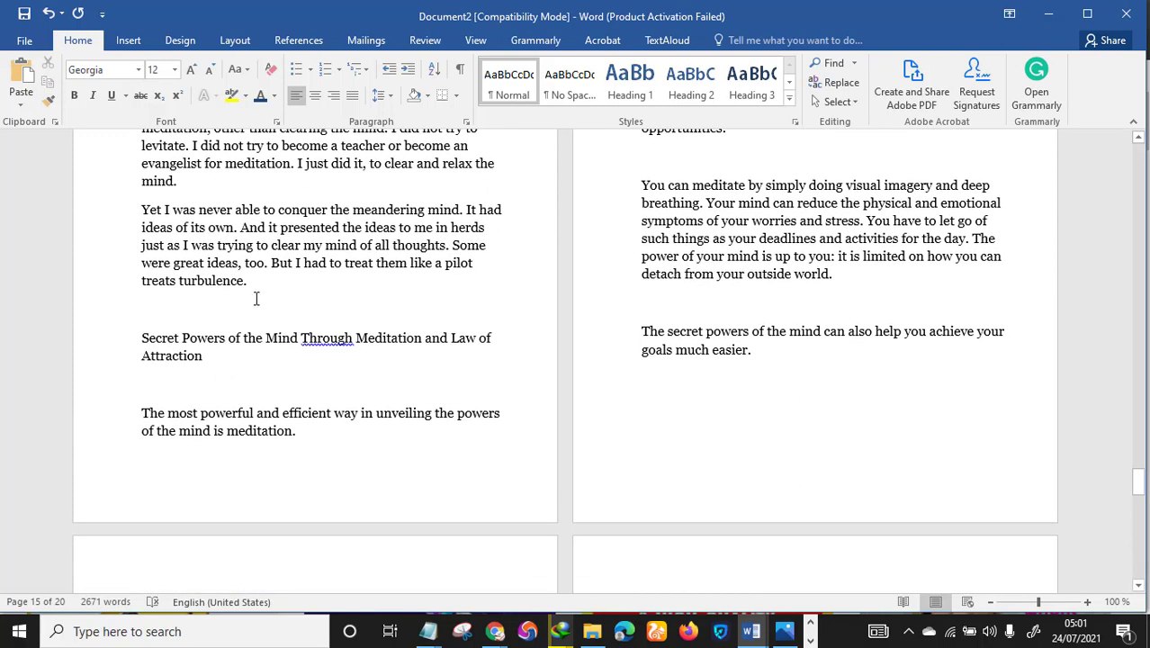
Insert a page break after the paragraph ending in "treats turbulence."
scroll(262, 376, "up", 2)
scroll(234, 378, "down", 3)
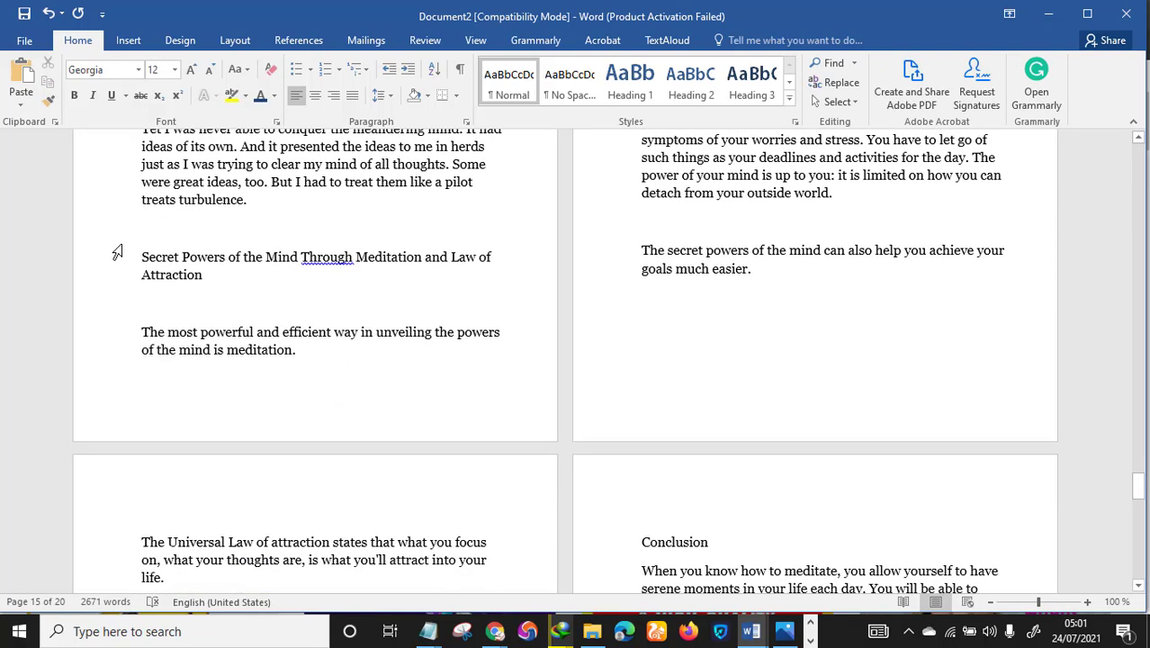
scroll(346, 359, "up", 2)
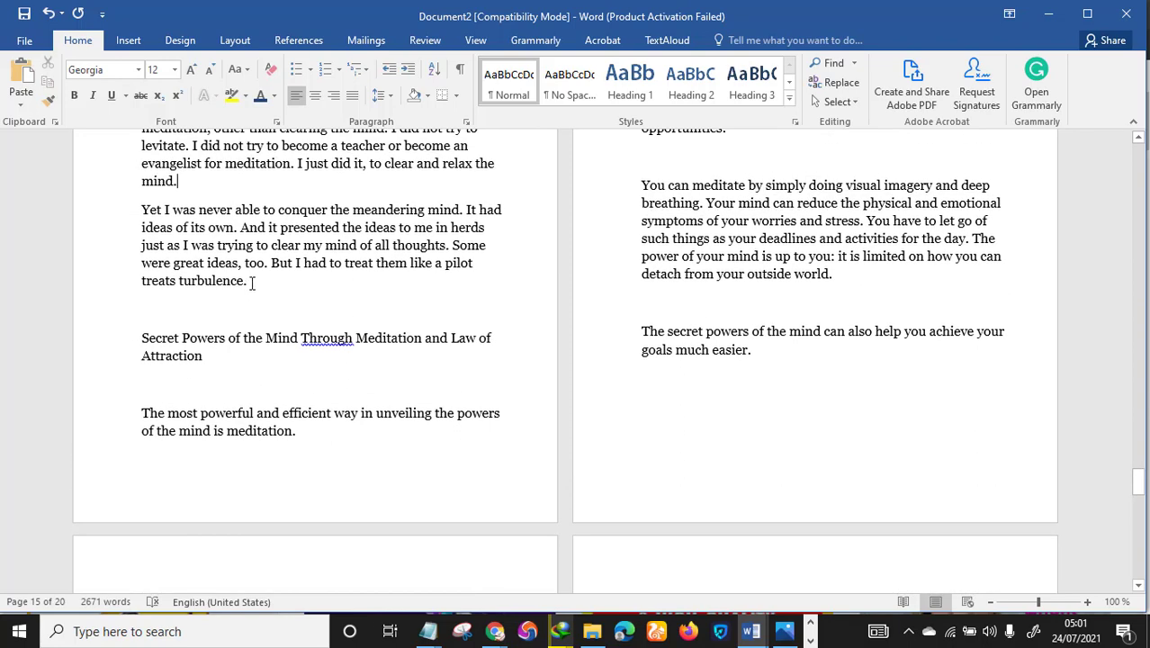
left_click(128, 40)
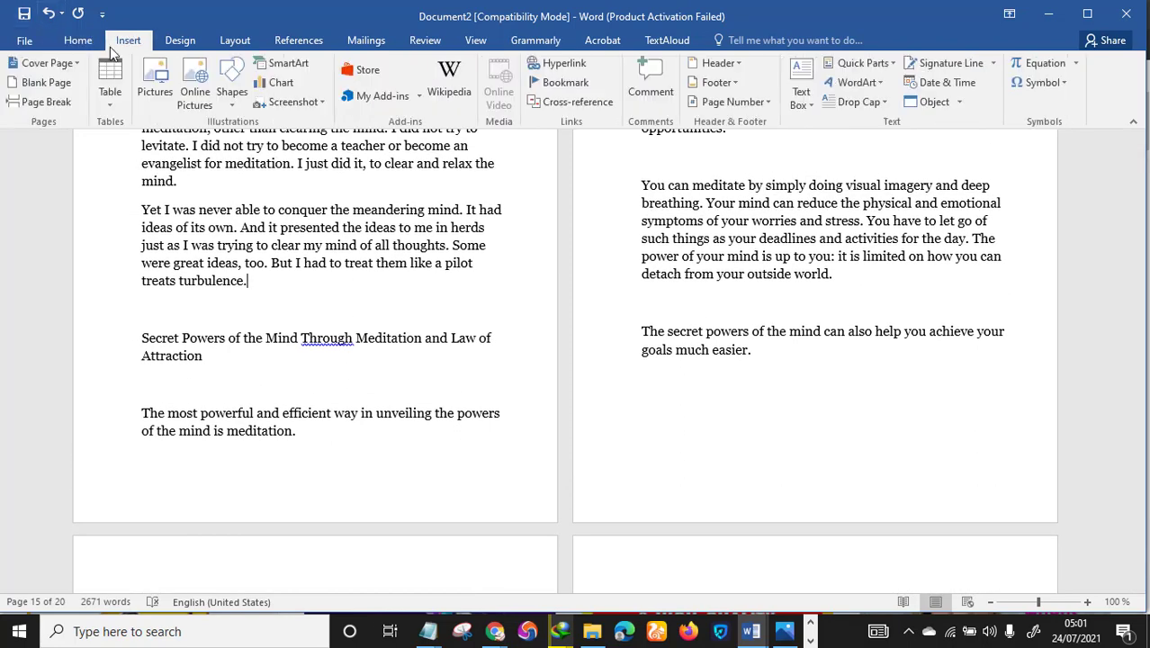
left_click(66, 109)
Delete the blank lines above the "Secret Powers of the Mind" title so it starts at the top of its page
scroll(452, 363, "up", 3)
scroll(641, 268, "up", 2)
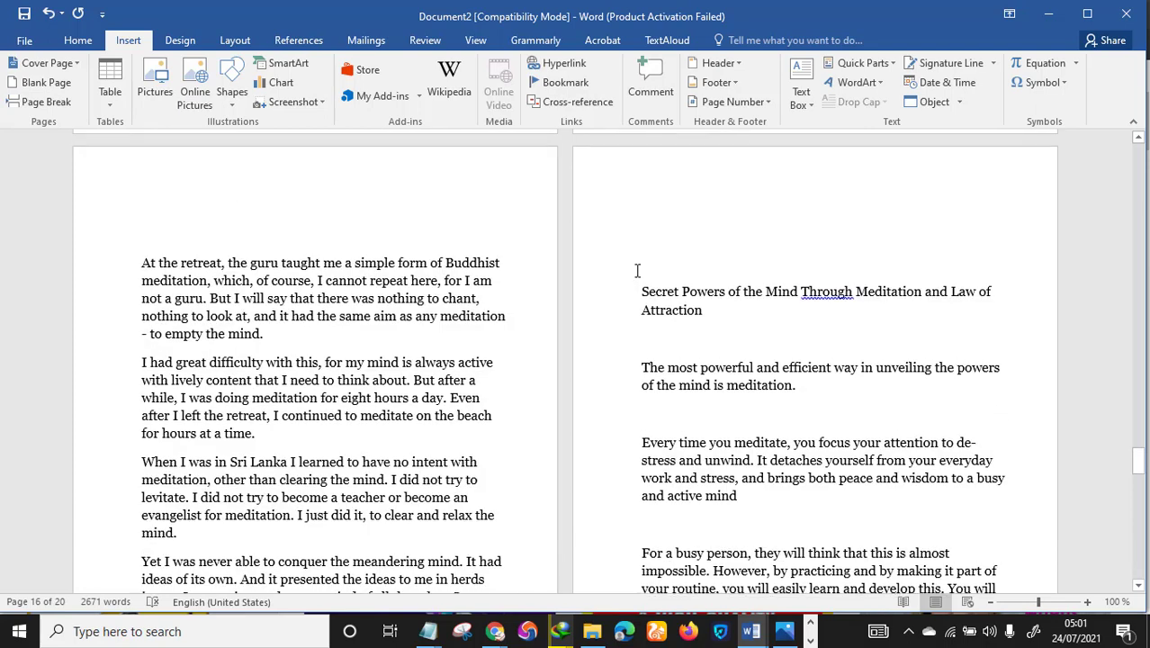
left_click(636, 290)
key("BackSpace")
key("BackSpace")
key("BackSpace")
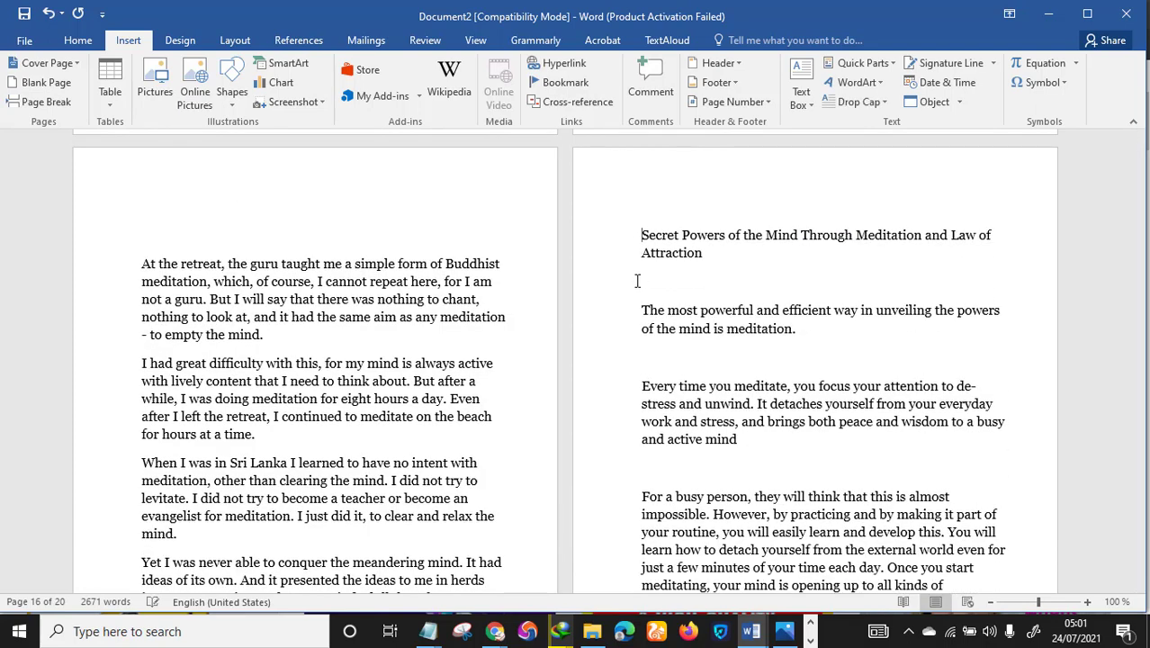
Apply the Heading 3 style to the title "Secret Powers of the Mind Through Meditation and Law of Attraction"
left_click_drag(713, 250, 607, 232)
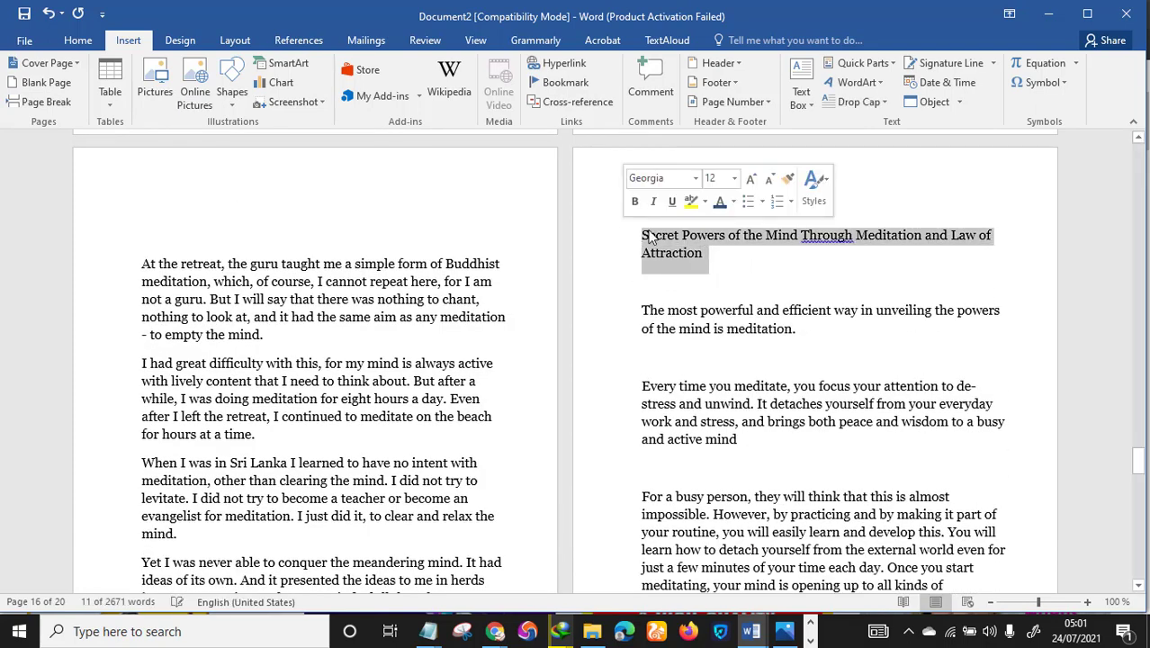
left_click(77, 40)
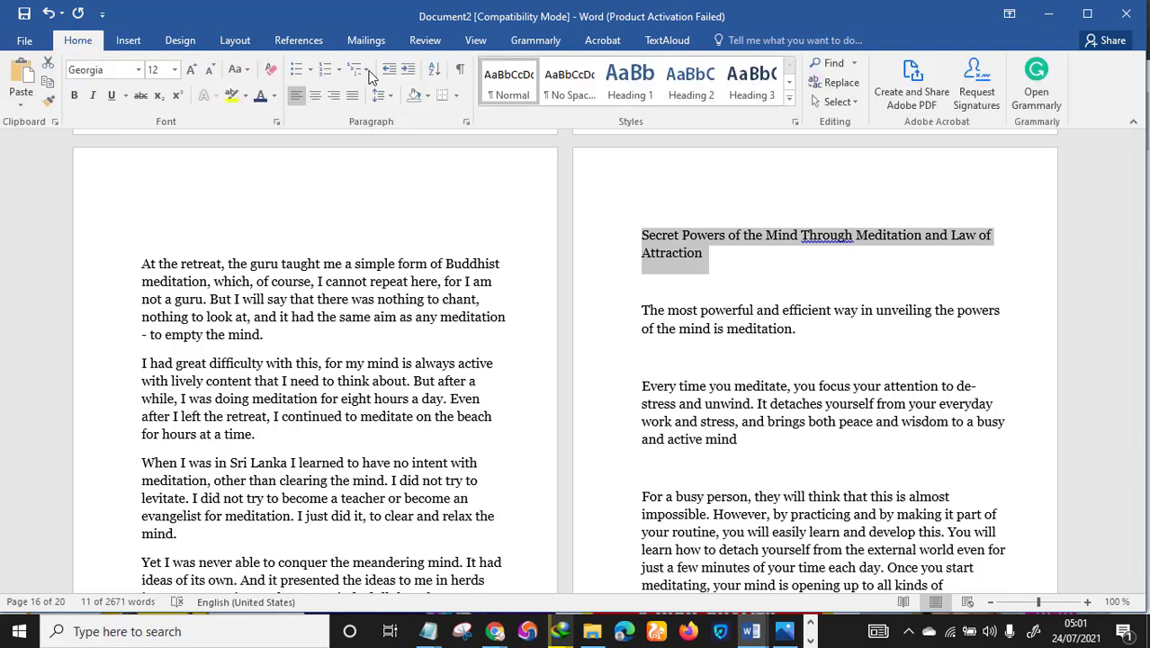
left_click(751, 85)
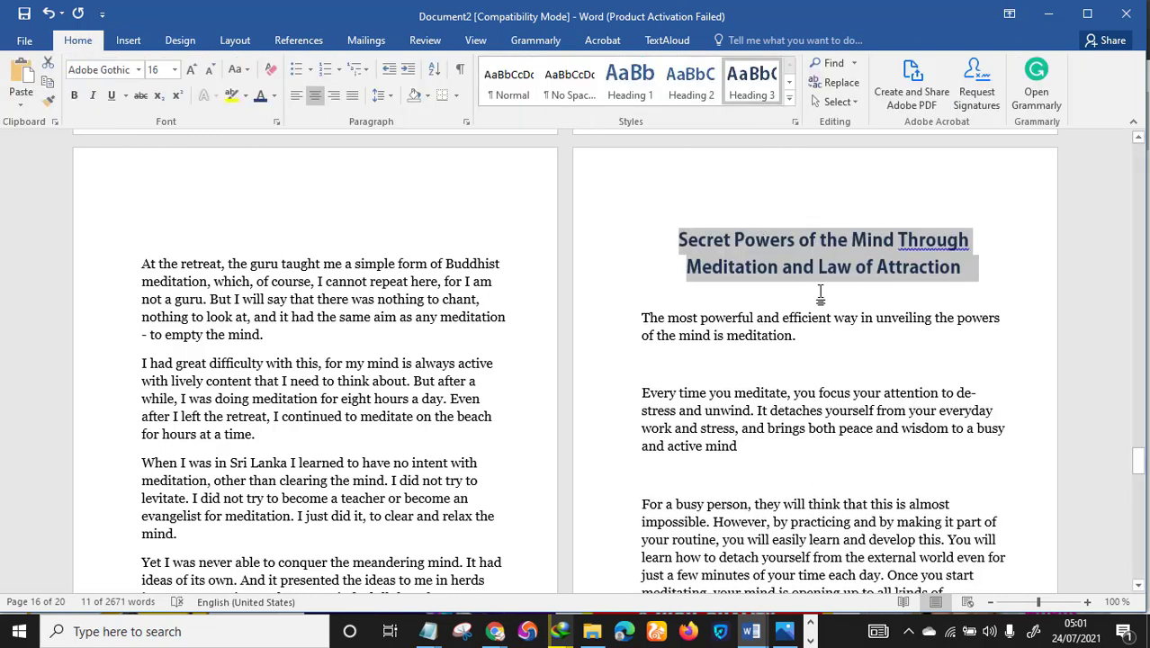
left_click(764, 295)
Delete the blank lines between the body paragraphs of the "Secret Powers of the Mind" section, down to "The secret powers of the mind"
scroll(689, 326, "down", 1)
left_click(683, 294)
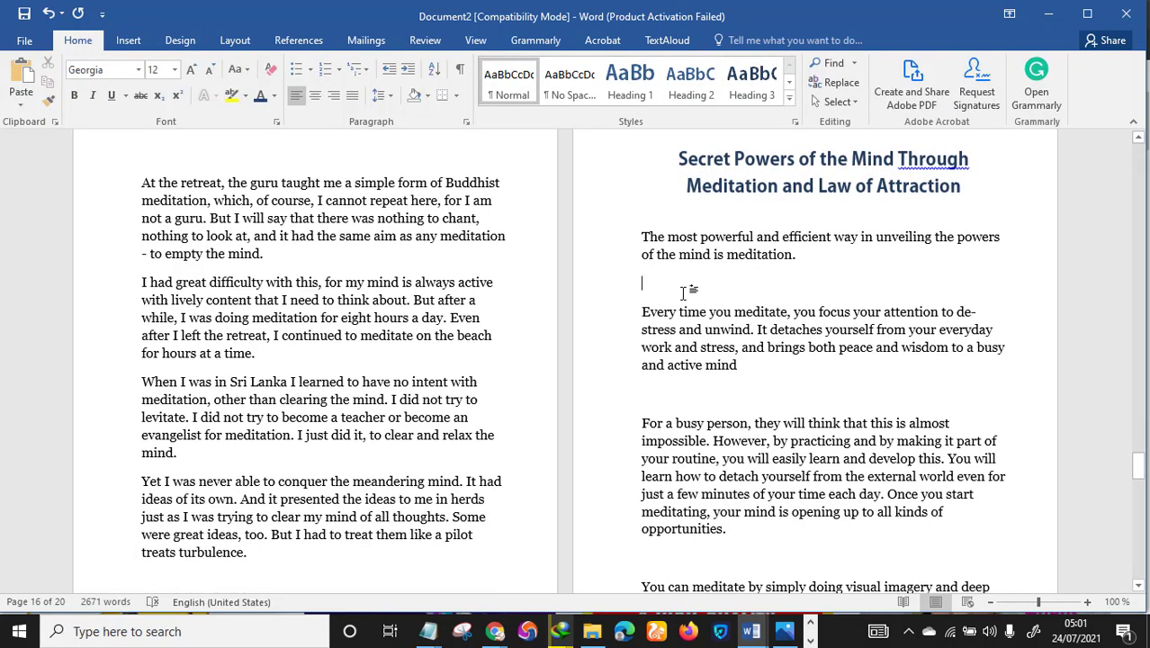
key("BackSpace")
scroll(673, 287, "down", 1)
left_click(672, 287)
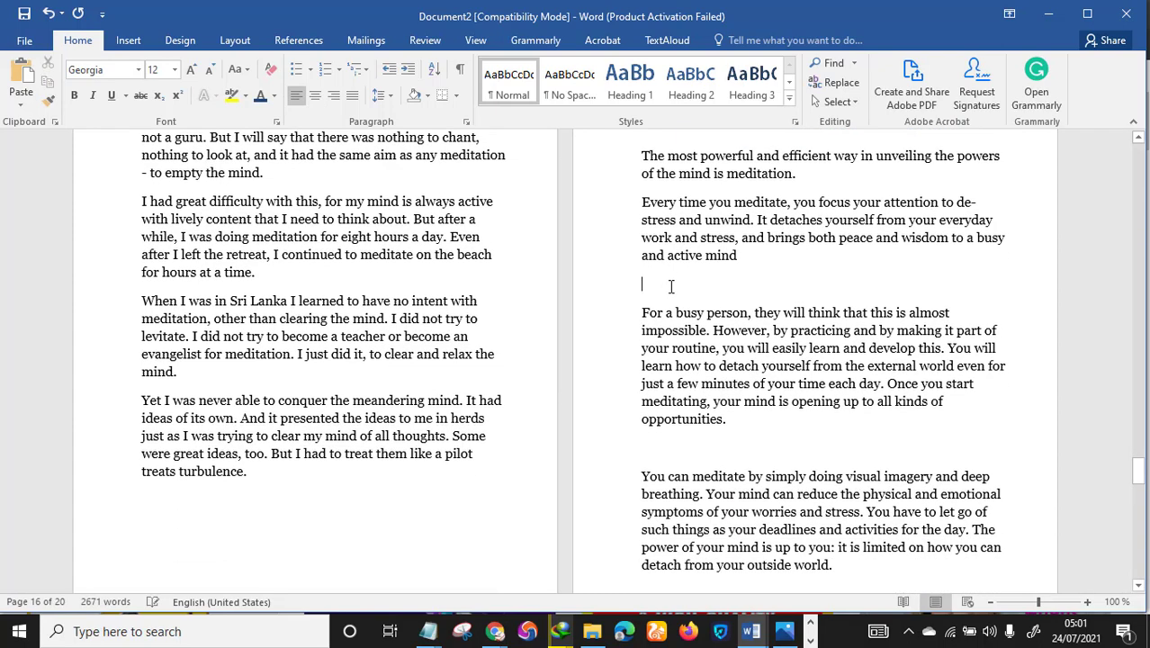
key("BackSpace")
scroll(675, 306, "down", 2)
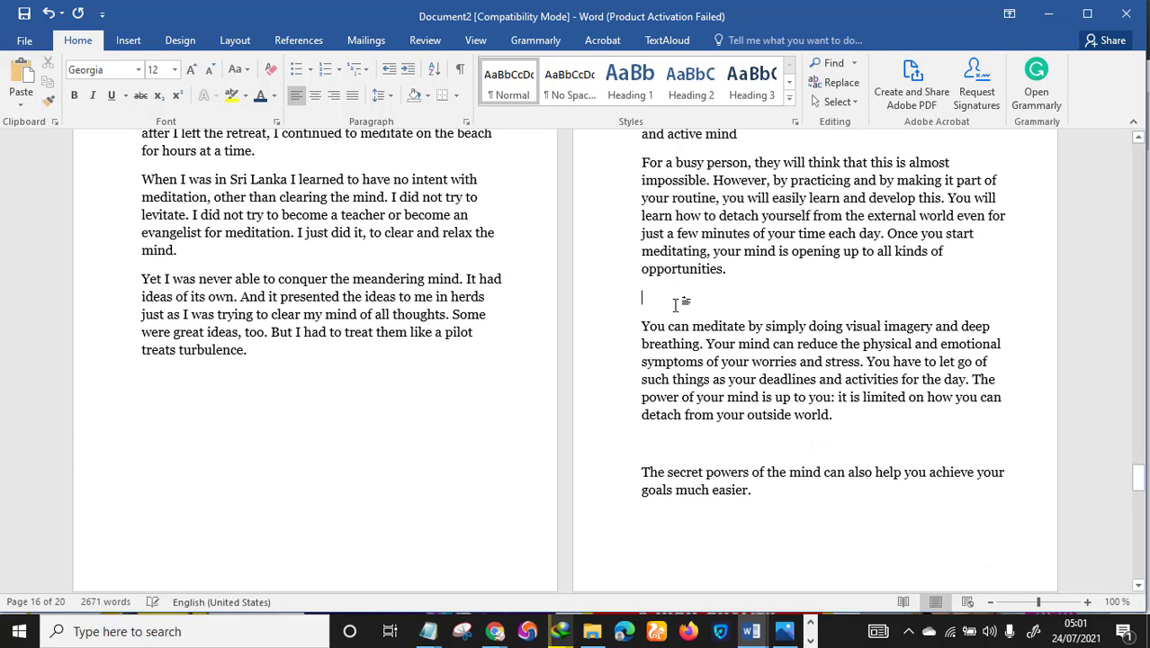
key("BackSpace")
scroll(698, 299, "down", 2)
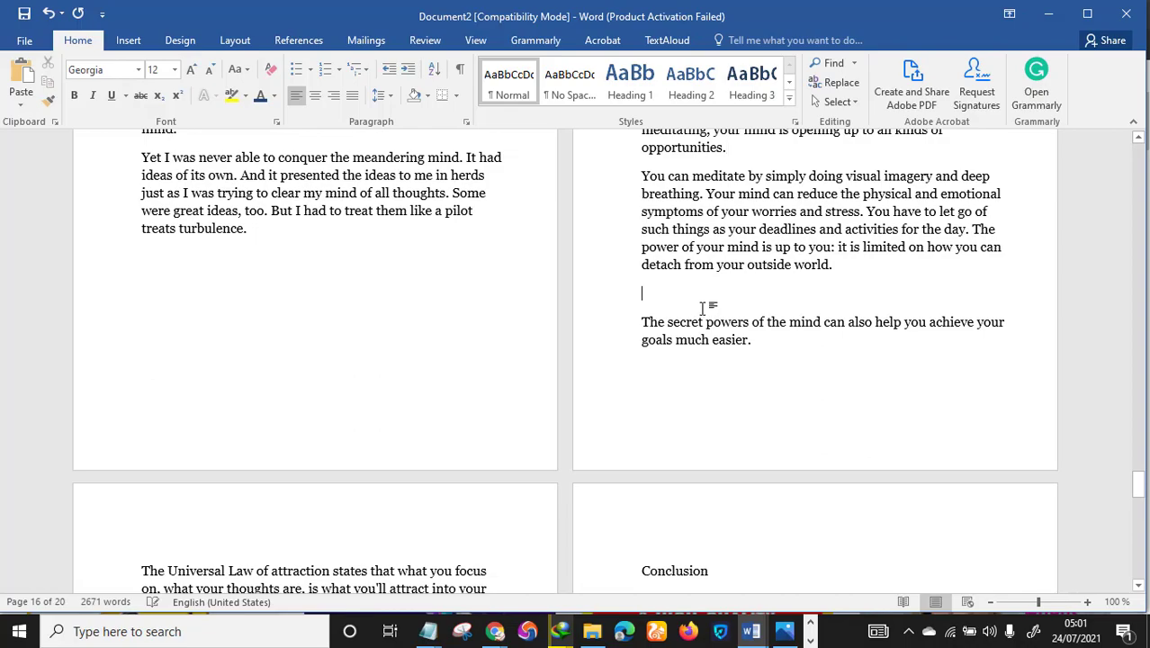
left_click(703, 309)
key("BackSpace")
scroll(711, 310, "down", 2)
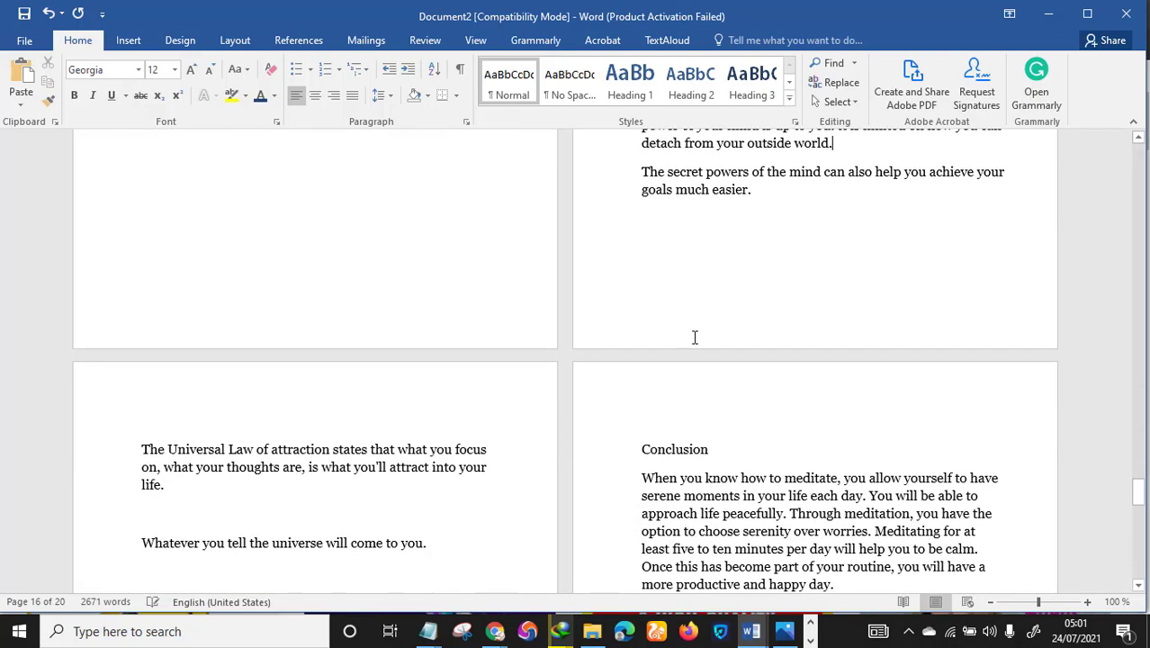
Review the layout of the pages from the end of Chapter 3's first page through the Conclusion
scroll(642, 232, "up", 6)
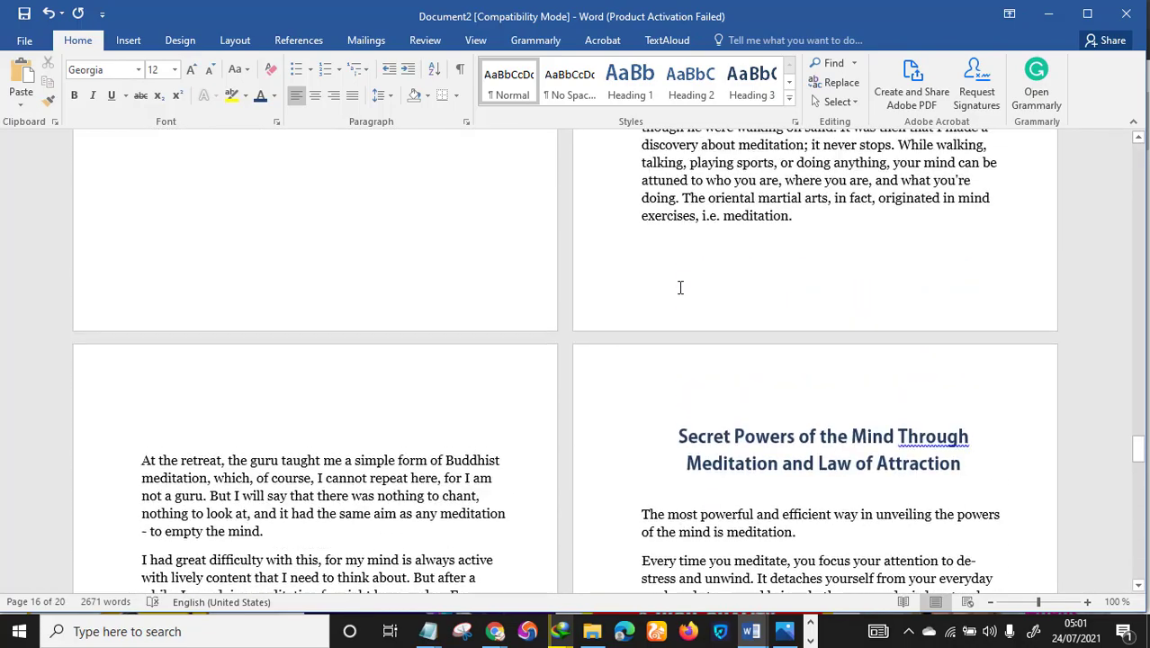
scroll(680, 288, "down", 3)
scroll(655, 293, "down", 8)
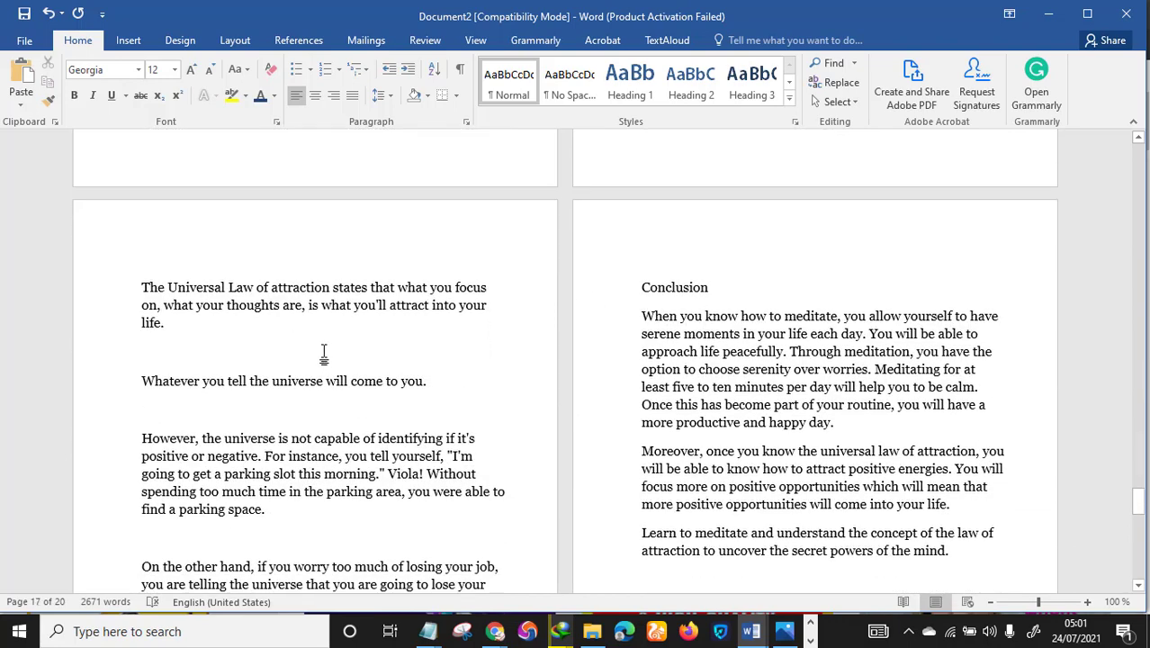
scroll(351, 339, "down", 3)
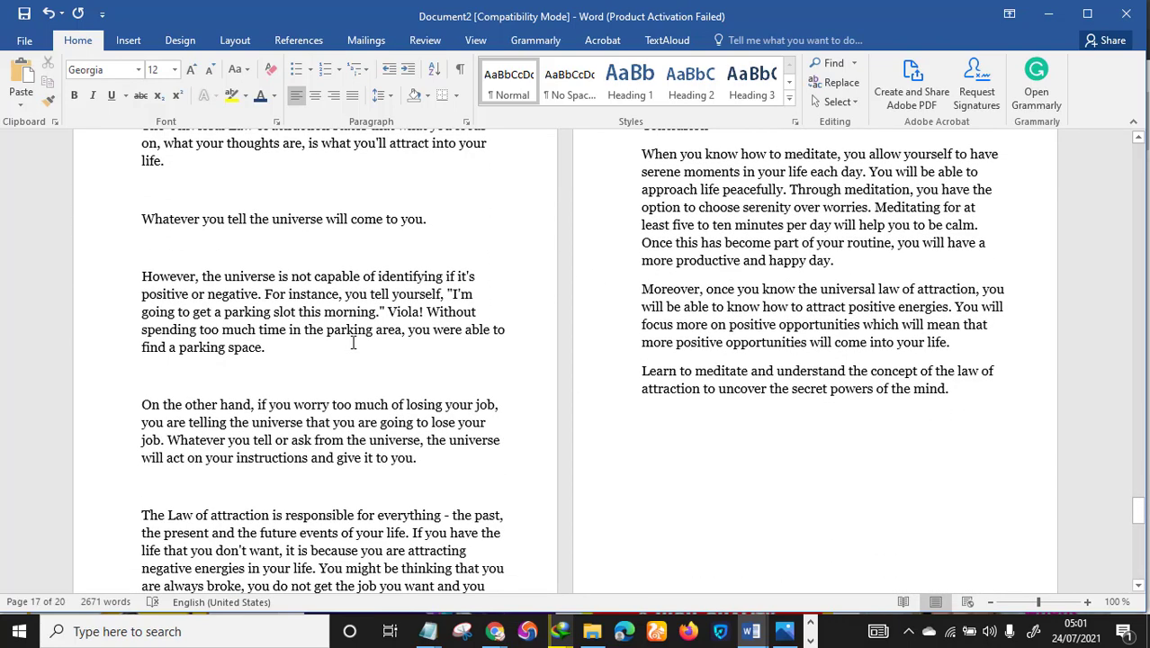
scroll(354, 342, "up", 4)
scroll(353, 341, "down", 2)
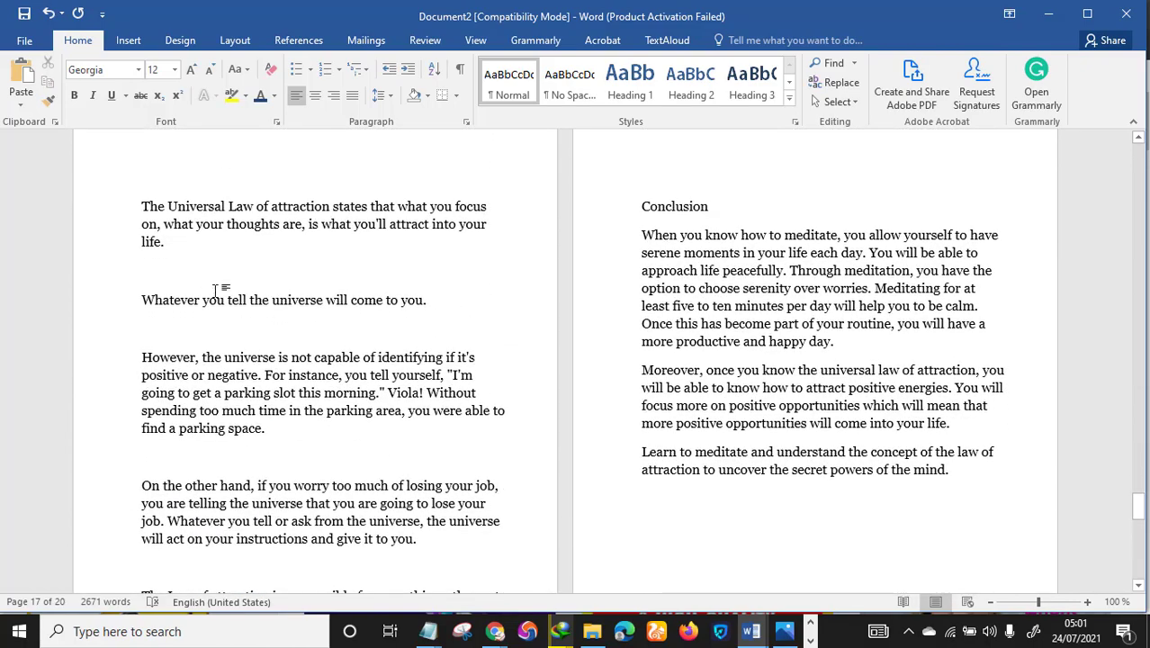
scroll(216, 289, "up", 10)
scroll(286, 298, "down", 10)
Insert a page break after the paragraph beginning "The Universal Law of attraction states"
left_click(224, 247)
scroll(490, 290, "up", 2)
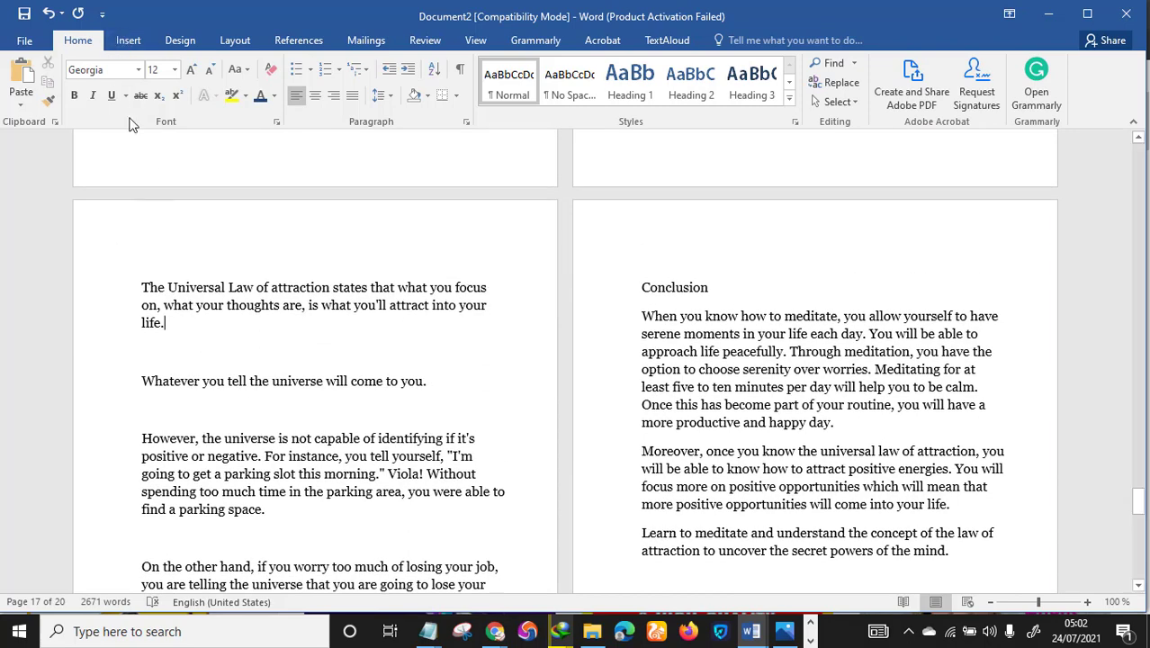
left_click(128, 40)
left_click(41, 102)
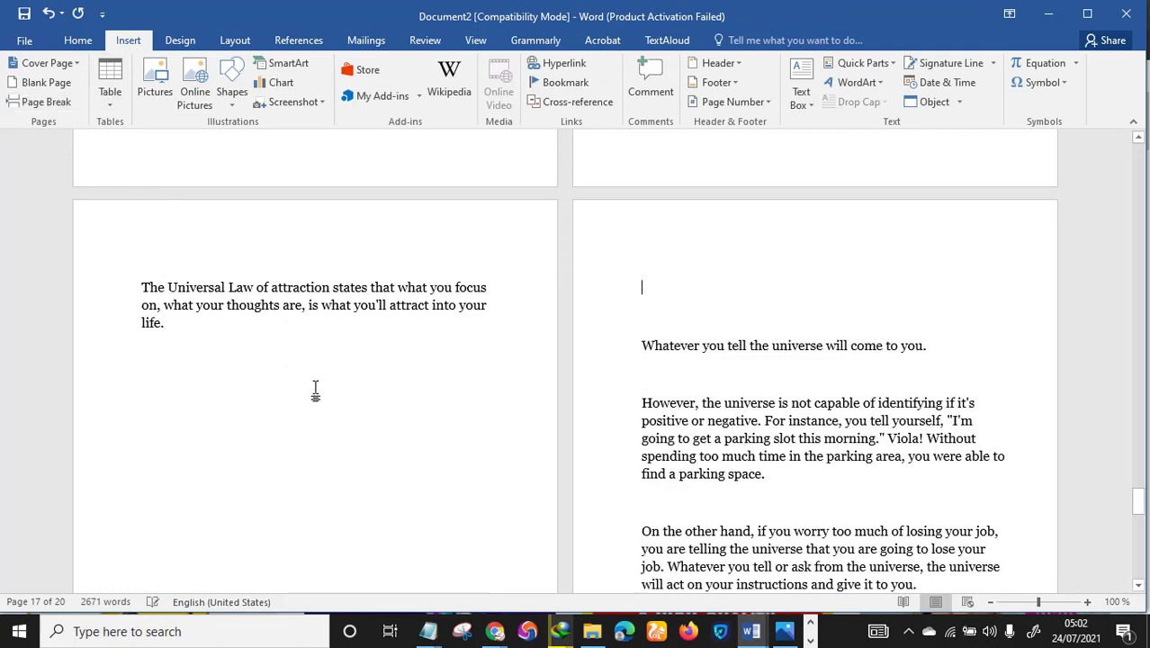
Delete the blank lines above "Whatever you tell the universe will come to you." at the top of its page
scroll(316, 391, "down", 5)
scroll(526, 369, "up", 4)
left_click(645, 290)
key("BackSpace")
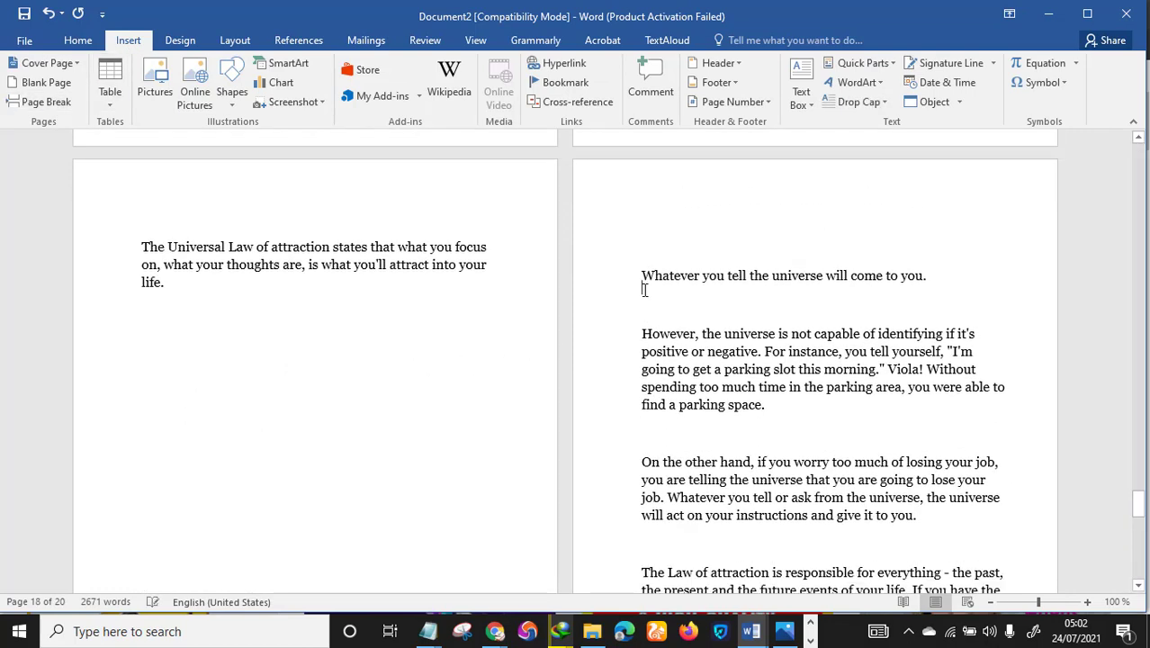
key("BackSpace")
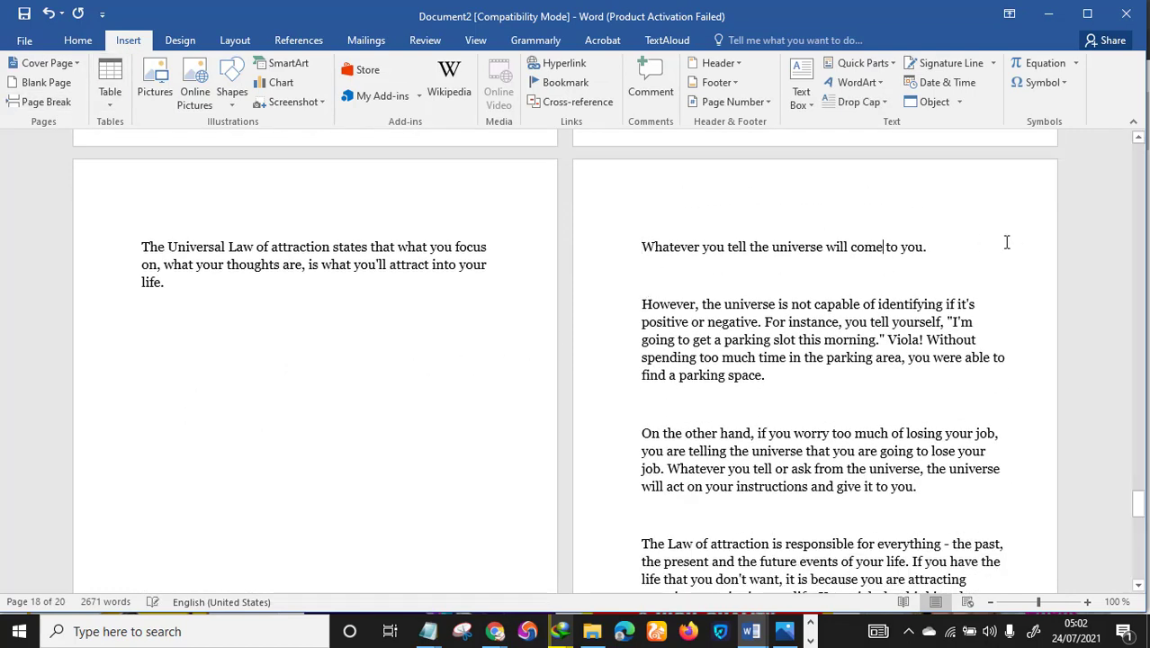
Apply the Heading 2 style to the line "Whatever you tell the universe will come to you."
left_click_drag(1007, 242, 614, 250)
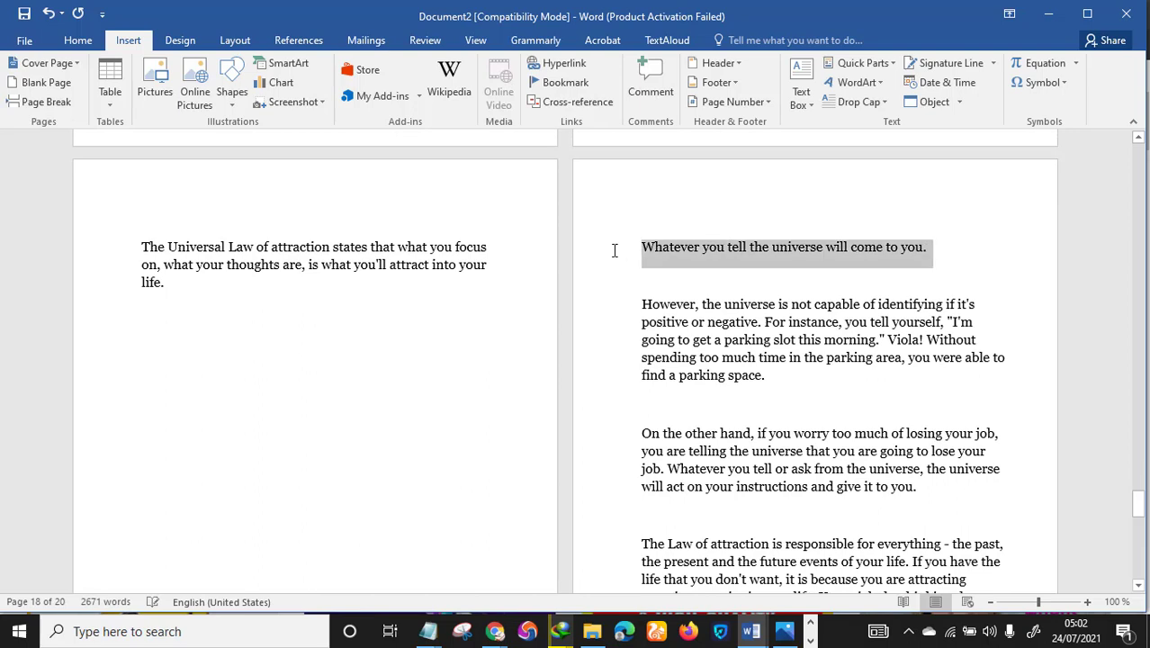
left_click(78, 43)
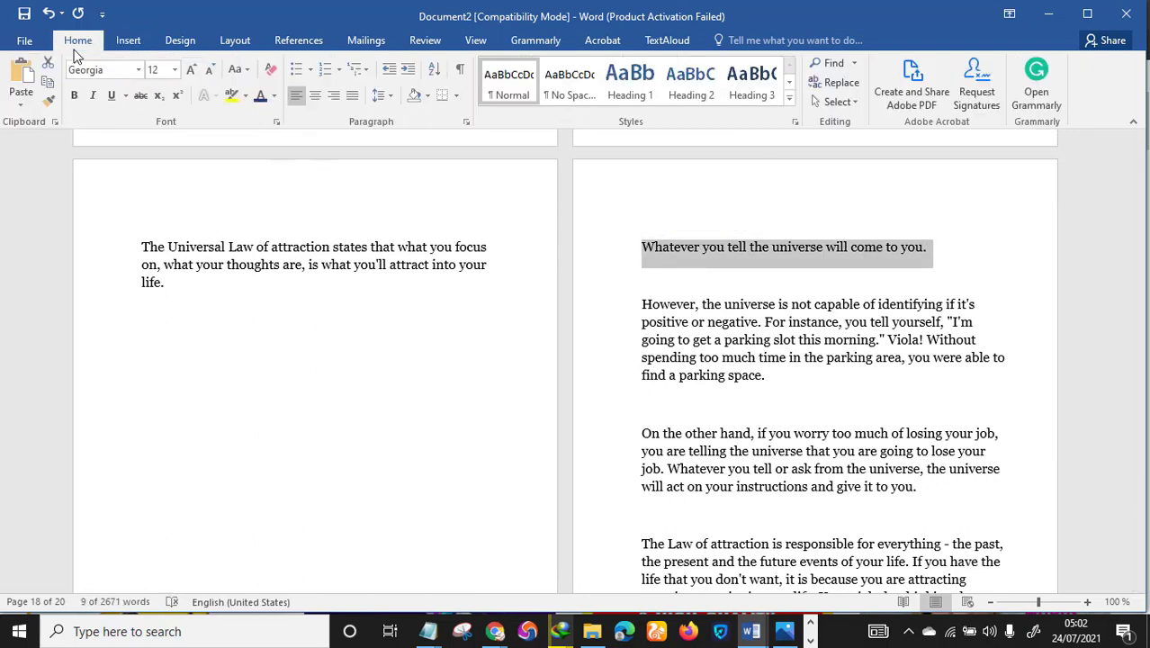
left_click(685, 96)
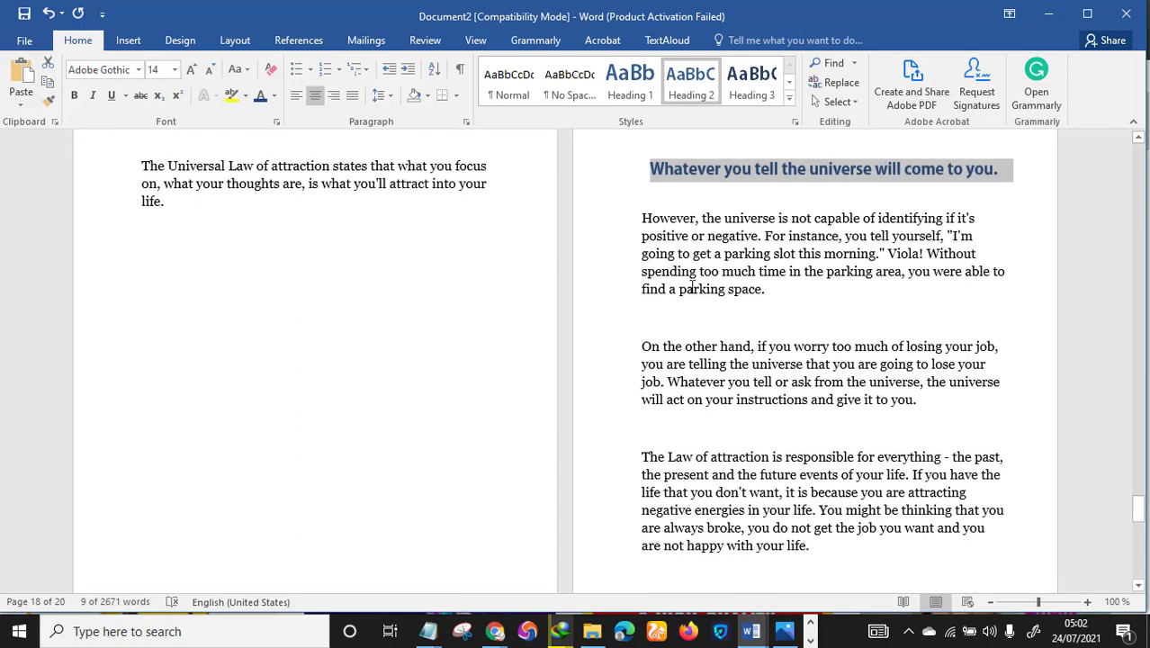
Delete the blank lines around the paragraph beginning "On the other hand, if you worry too much of losing your job"
left_click(729, 321)
key("BackSpace")
scroll(755, 345, "down", 3)
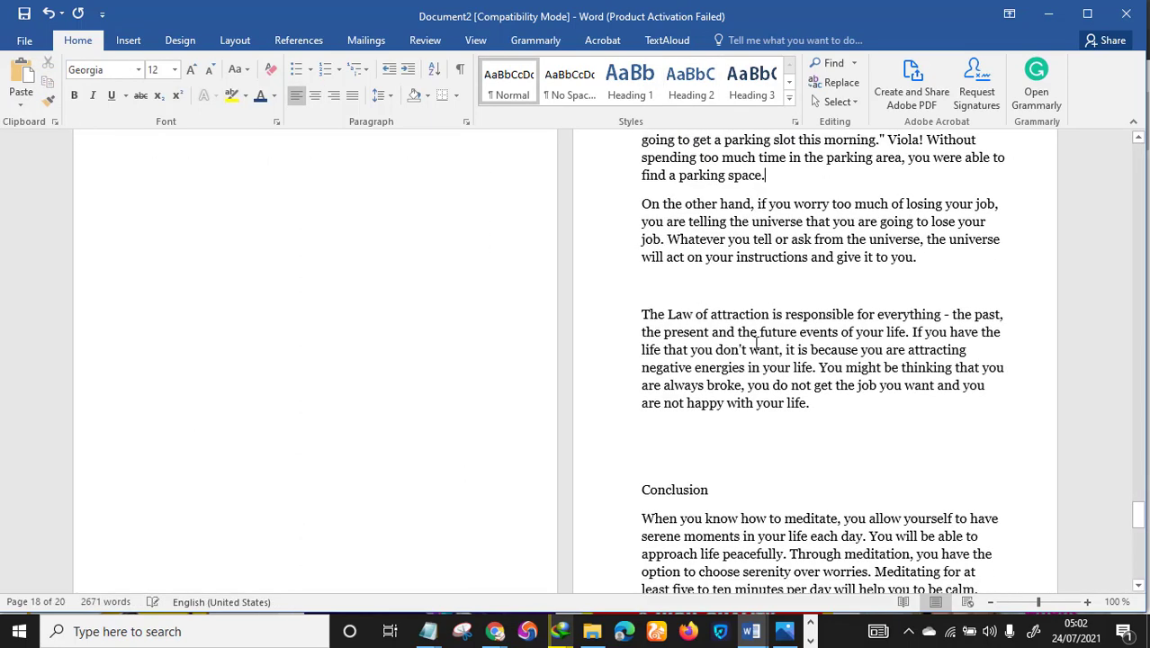
key("BackSpace")
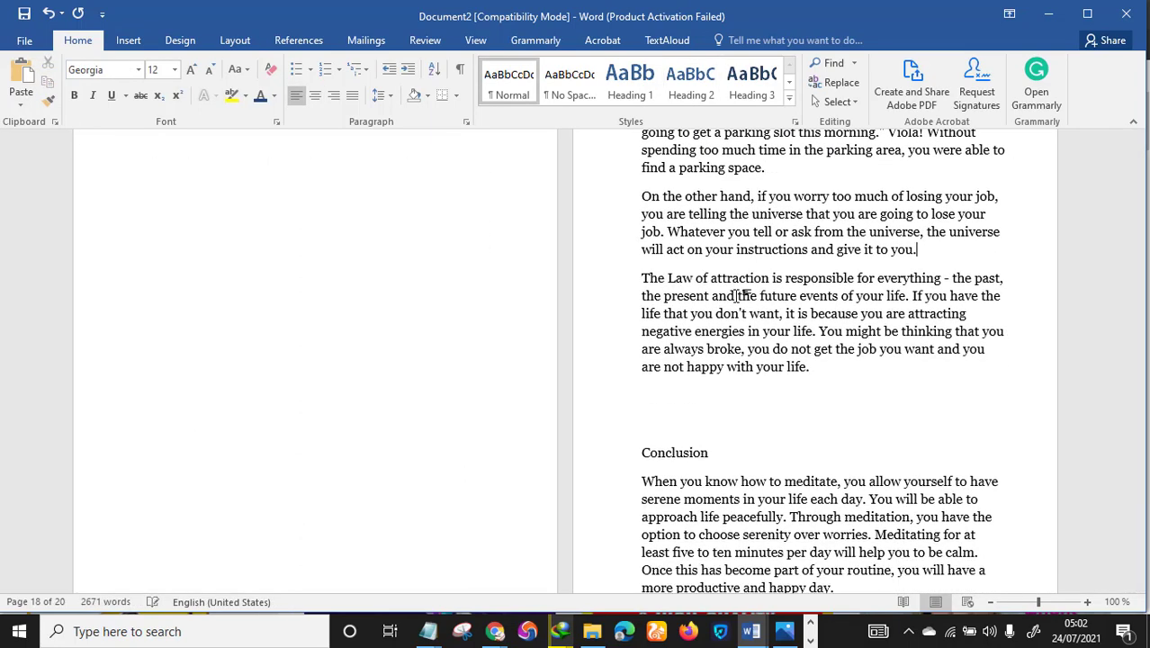
Insert a page break after the paragraph beginning "The Law of attraction is responsible for everything"
scroll(740, 294, "up", 3)
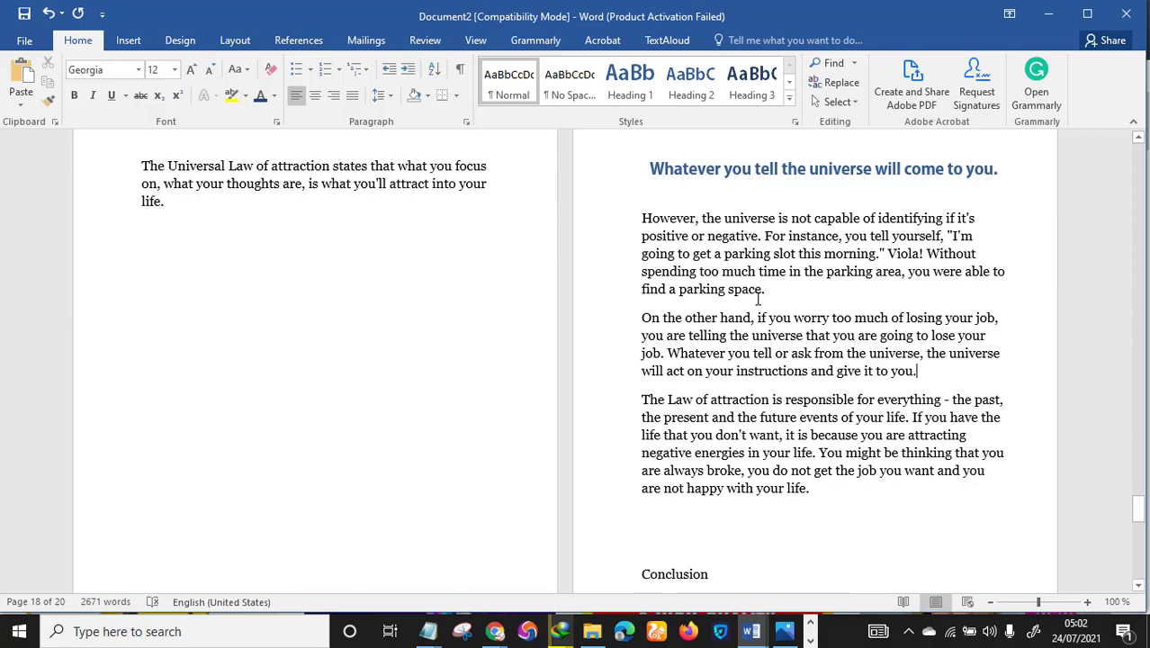
scroll(759, 300, "up", 15)
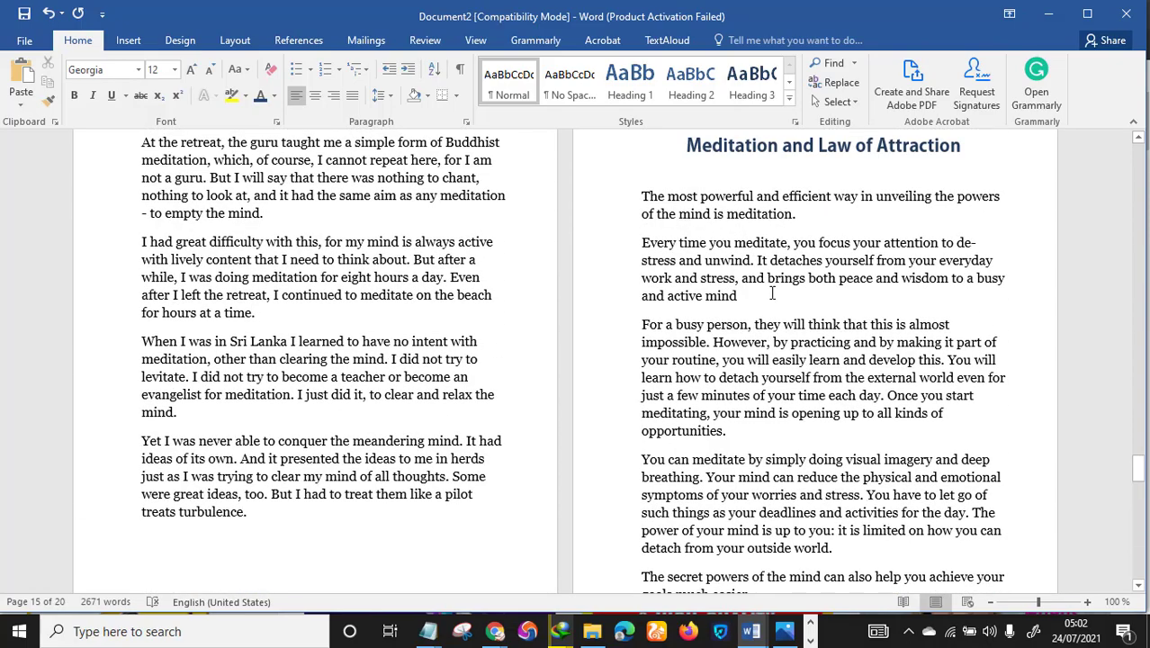
scroll(772, 293, "down", 10)
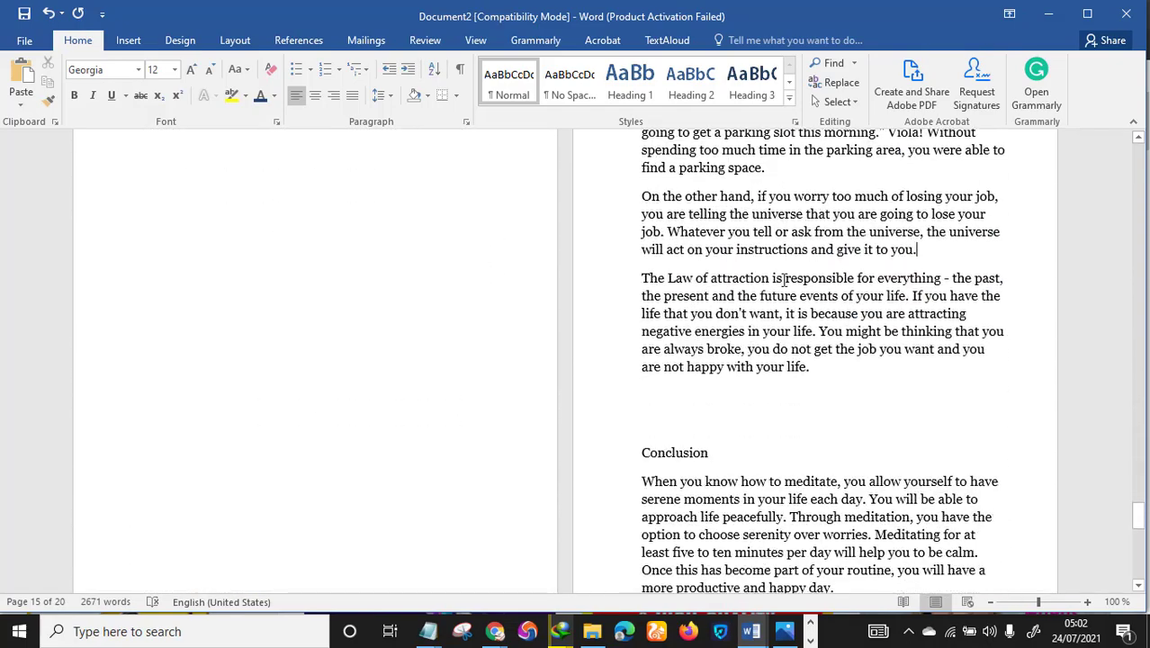
scroll(785, 280, "down", 3)
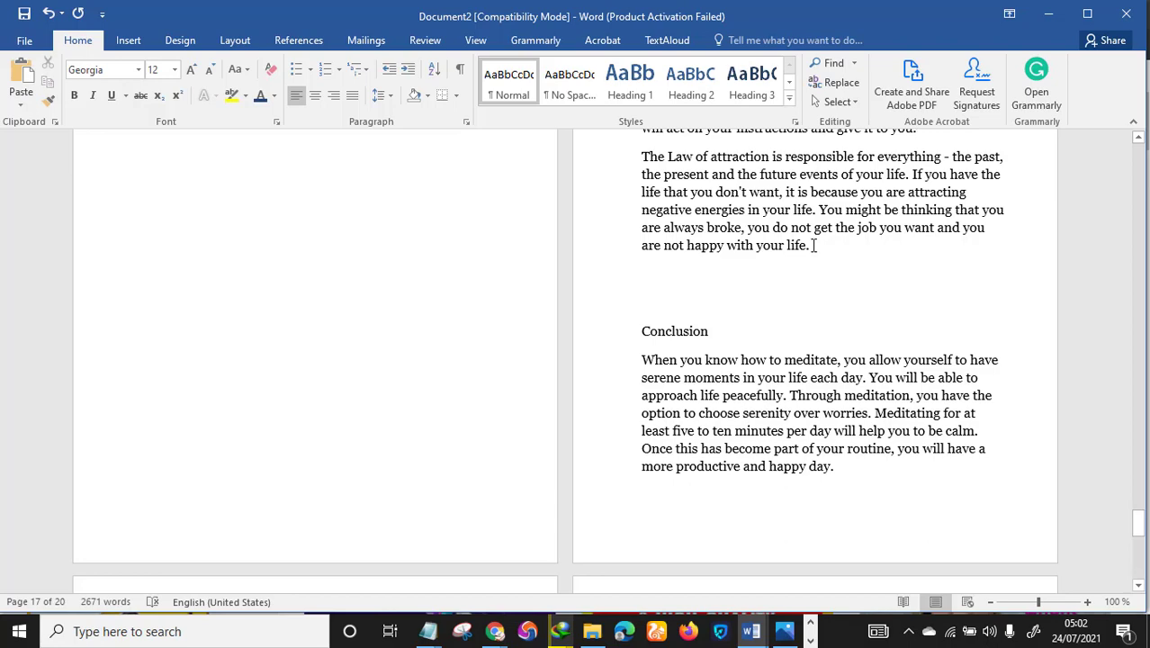
left_click(128, 40)
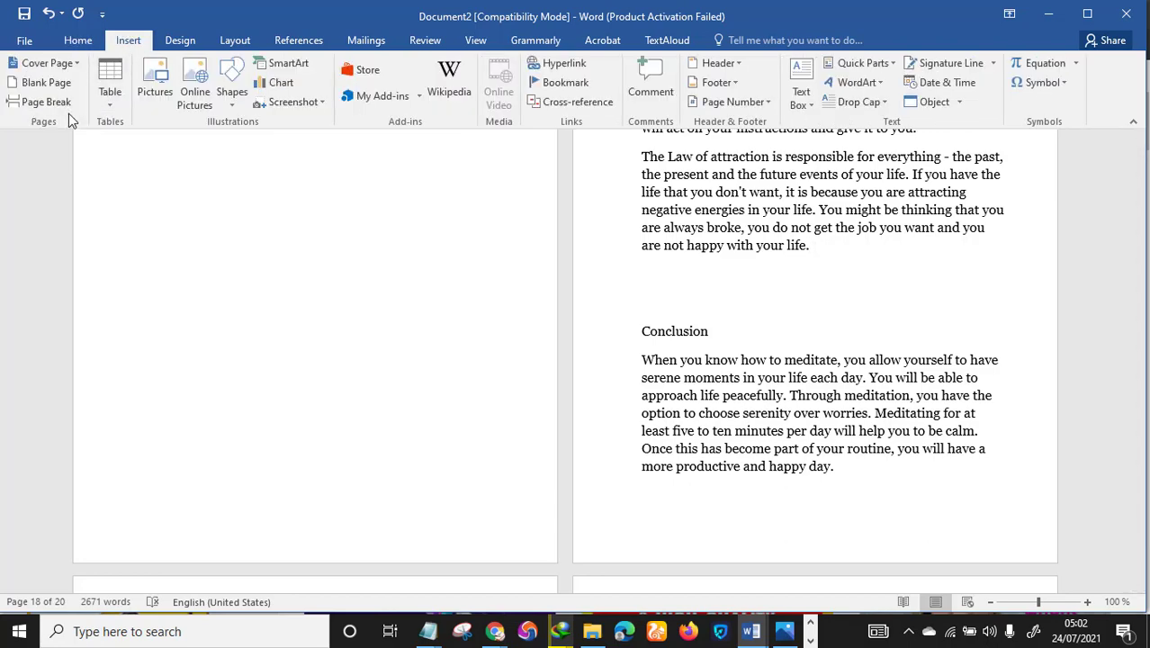
left_click(44, 102)
Delete the blank lines above "Conclusion" and apply the Heading 1 style to that title
scroll(334, 386, "down", 10)
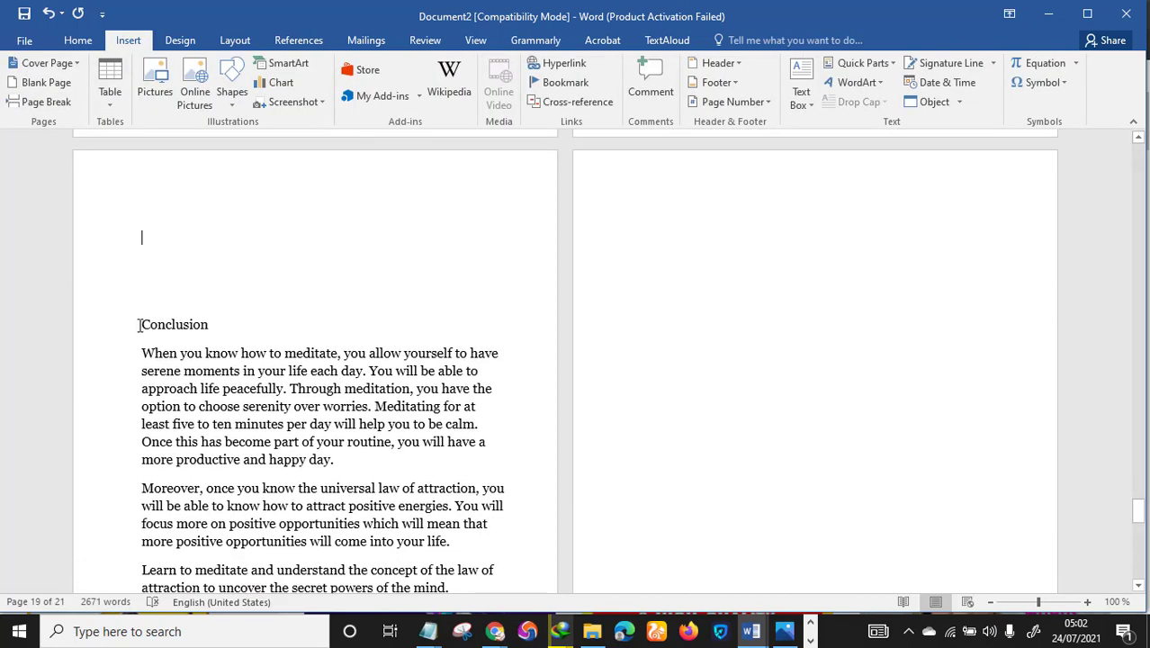
left_click(140, 325)
scroll(178, 339, "down", 2)
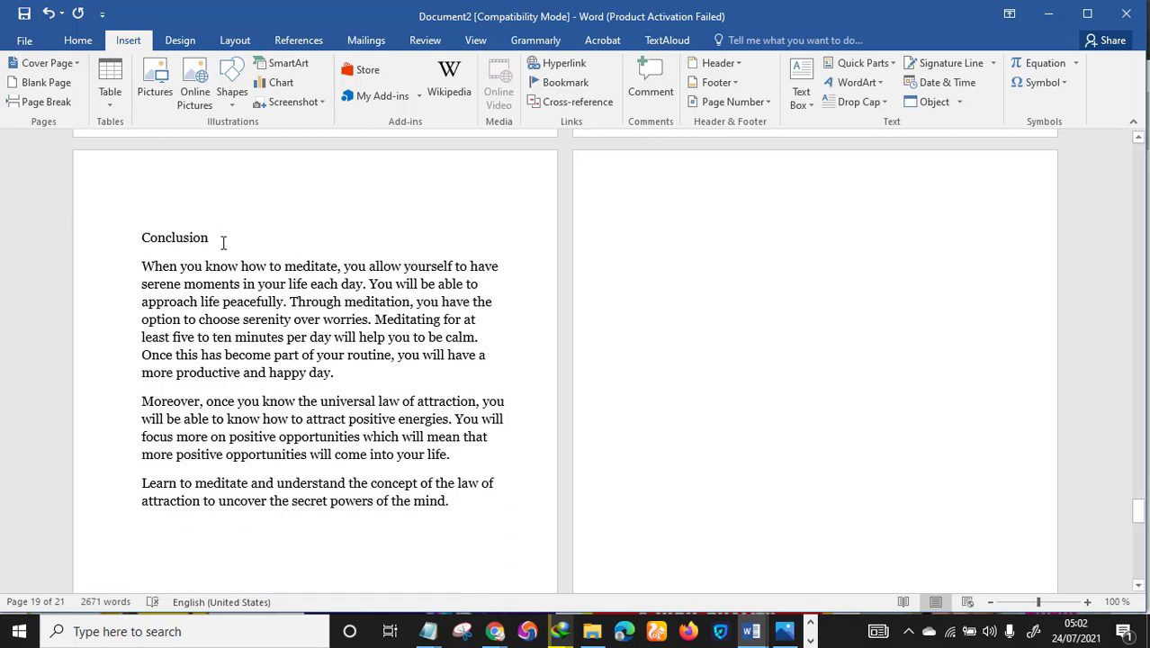
left_click_drag(345, 245, 141, 239)
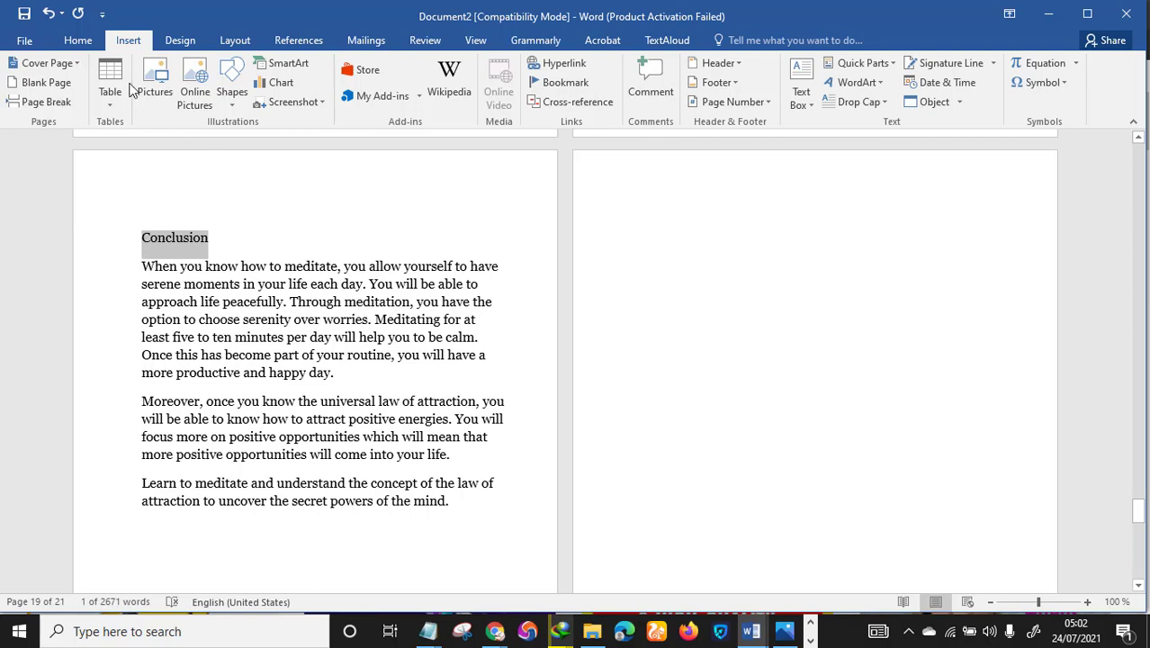
left_click(77, 40)
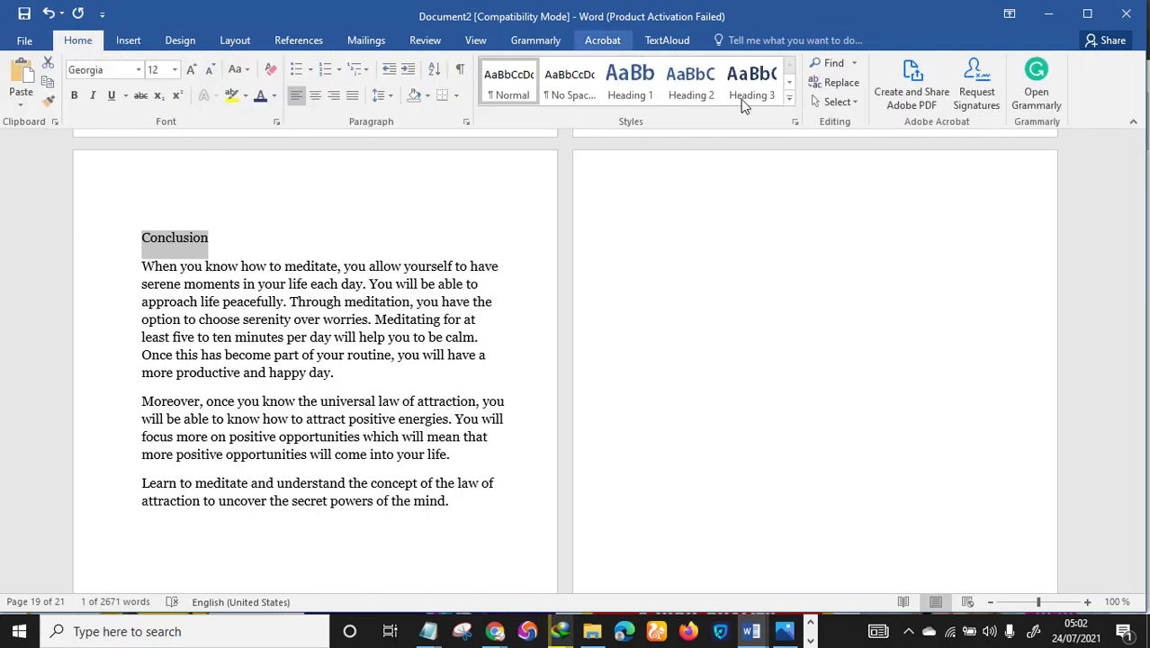
left_click(642, 97)
scroll(417, 301, "down", 2)
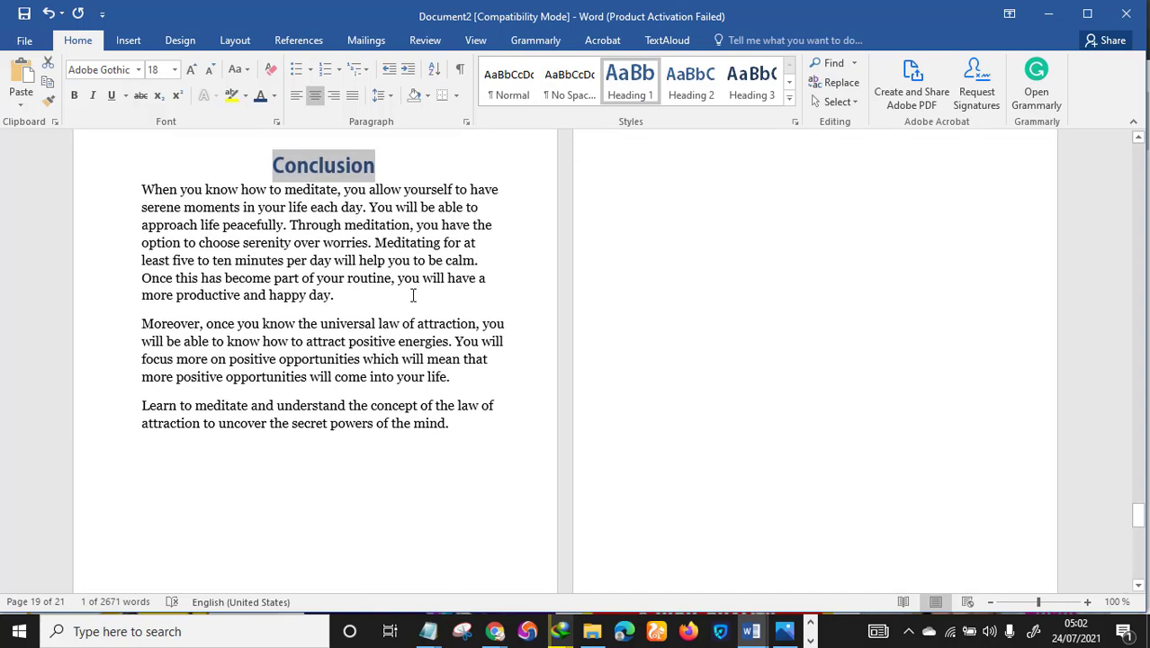
left_click(414, 296)
Show the paragraph marks and hidden formatting symbols to check the blank pages following the Conclusion
scroll(432, 378, "down", 14)
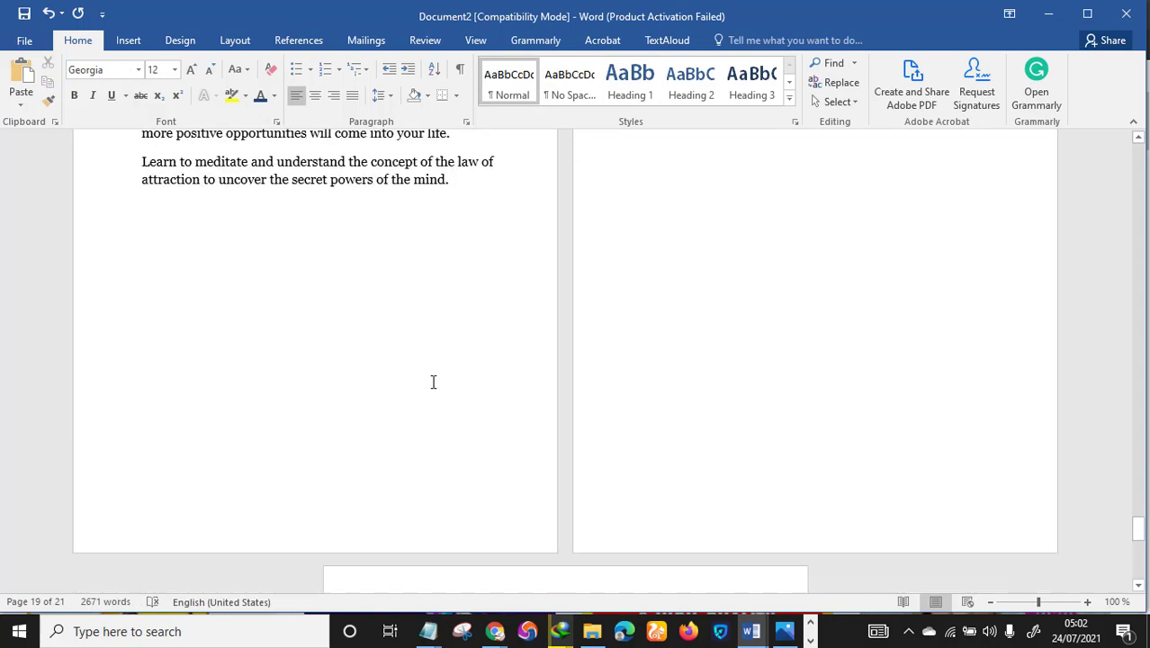
scroll(442, 376, "down", 3)
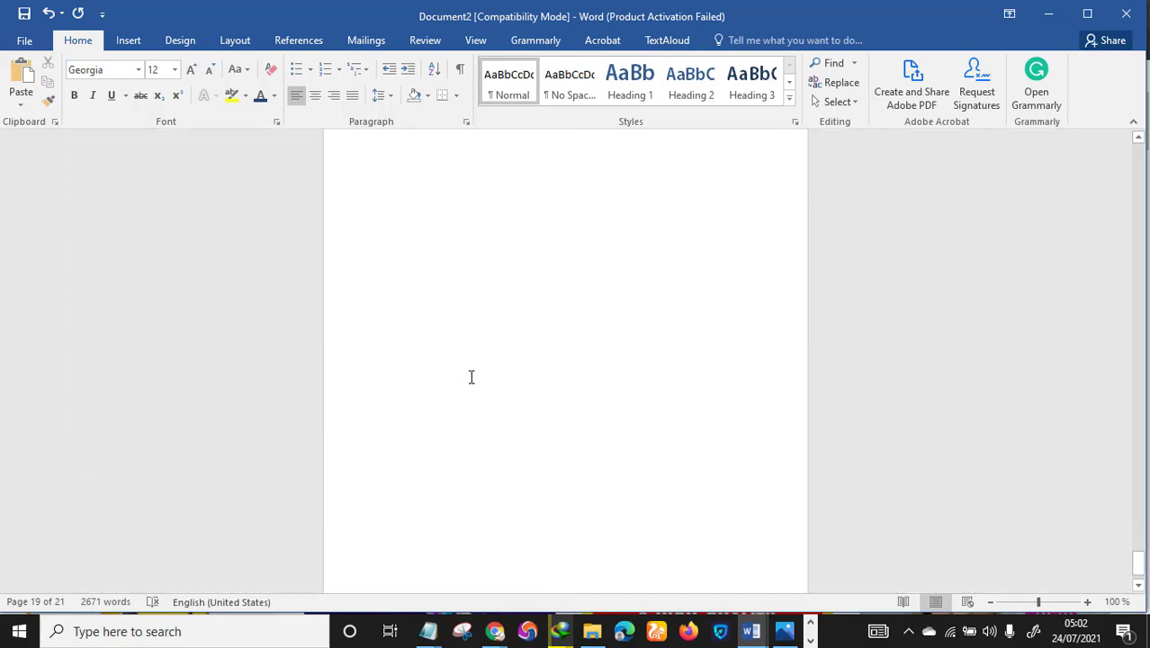
scroll(470, 376, "up", 7)
scroll(470, 377, "up", 7)
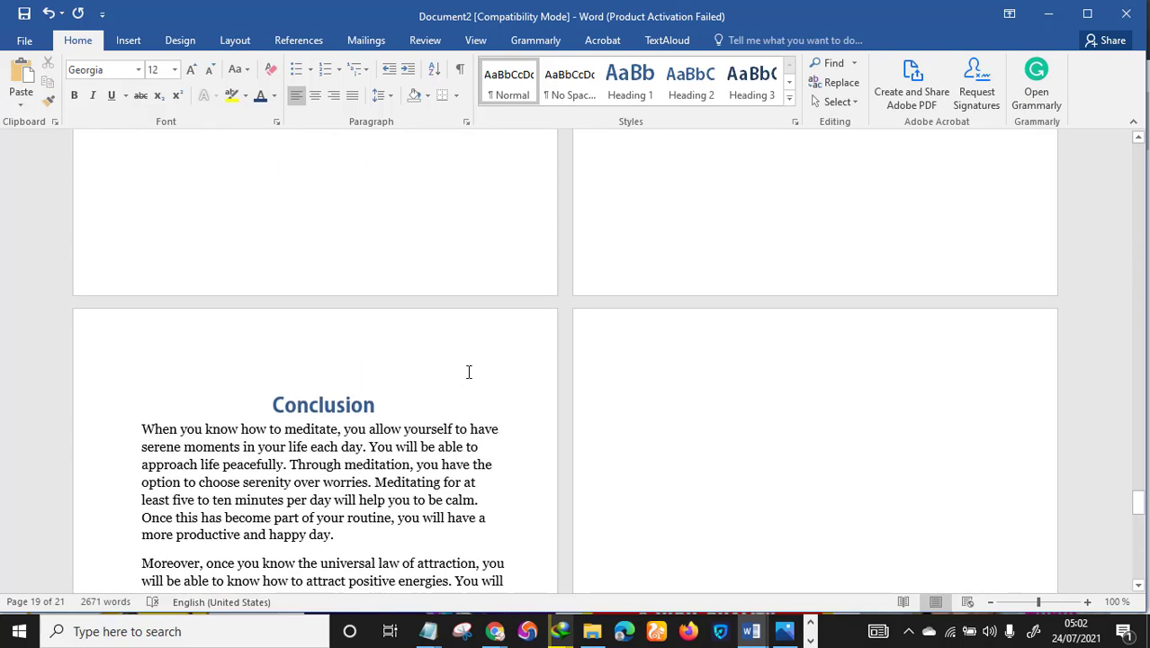
scroll(585, 371, "down", 3)
scroll(686, 355, "down", 10)
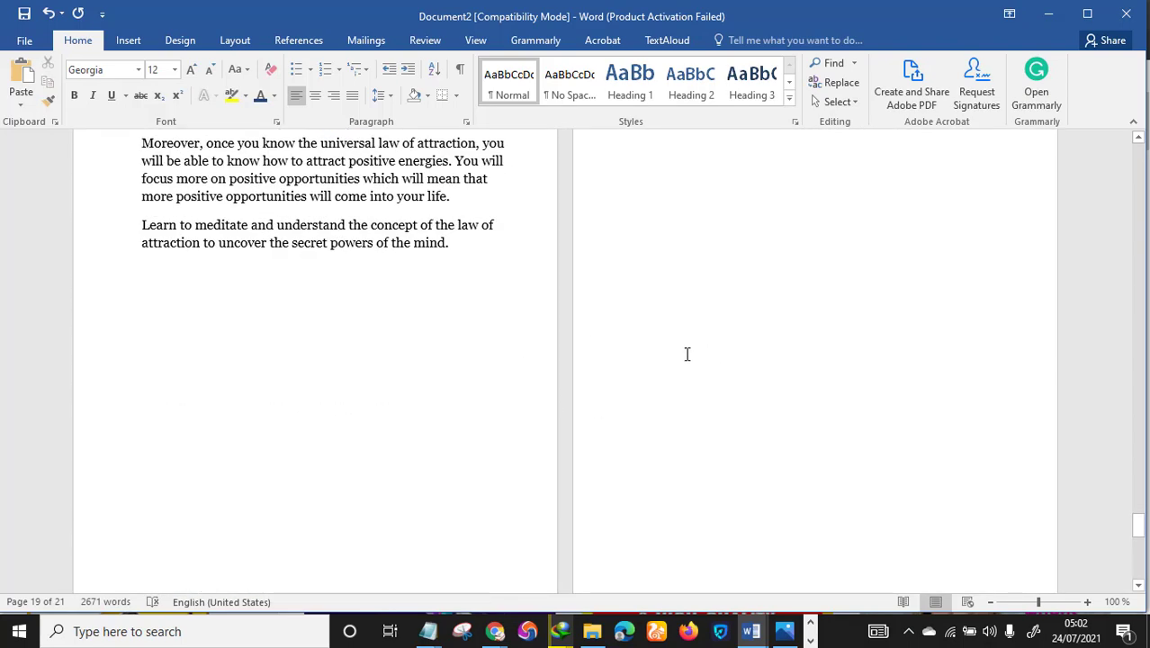
scroll(547, 377, "up", 5)
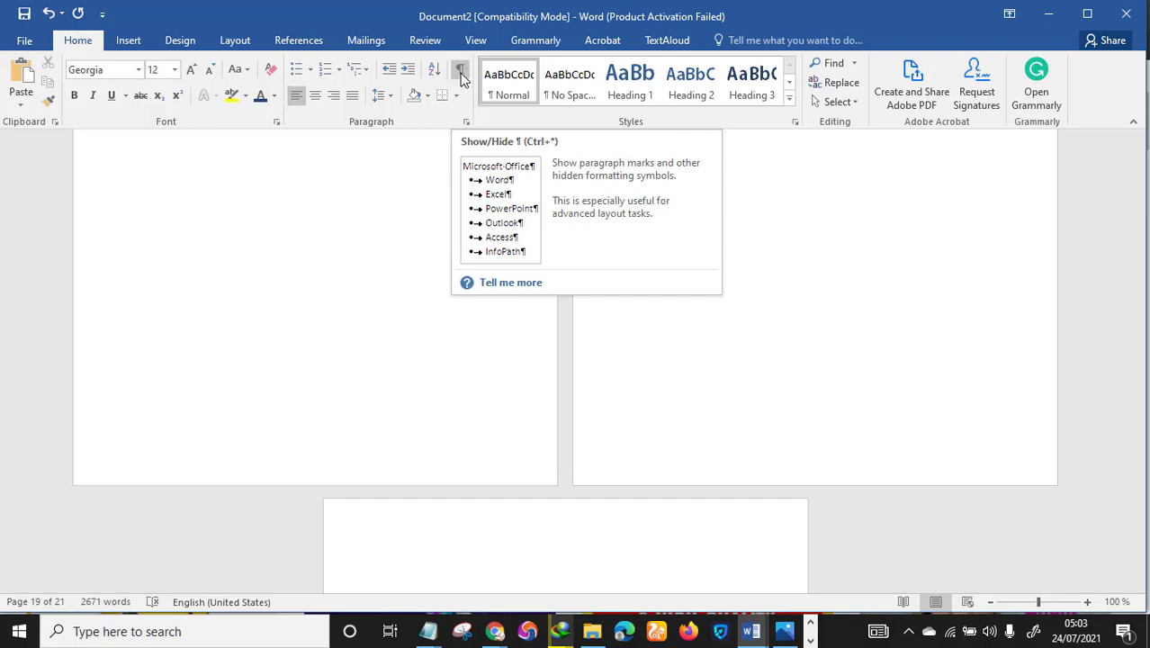
left_click(462, 77)
scroll(554, 373, "up", 3)
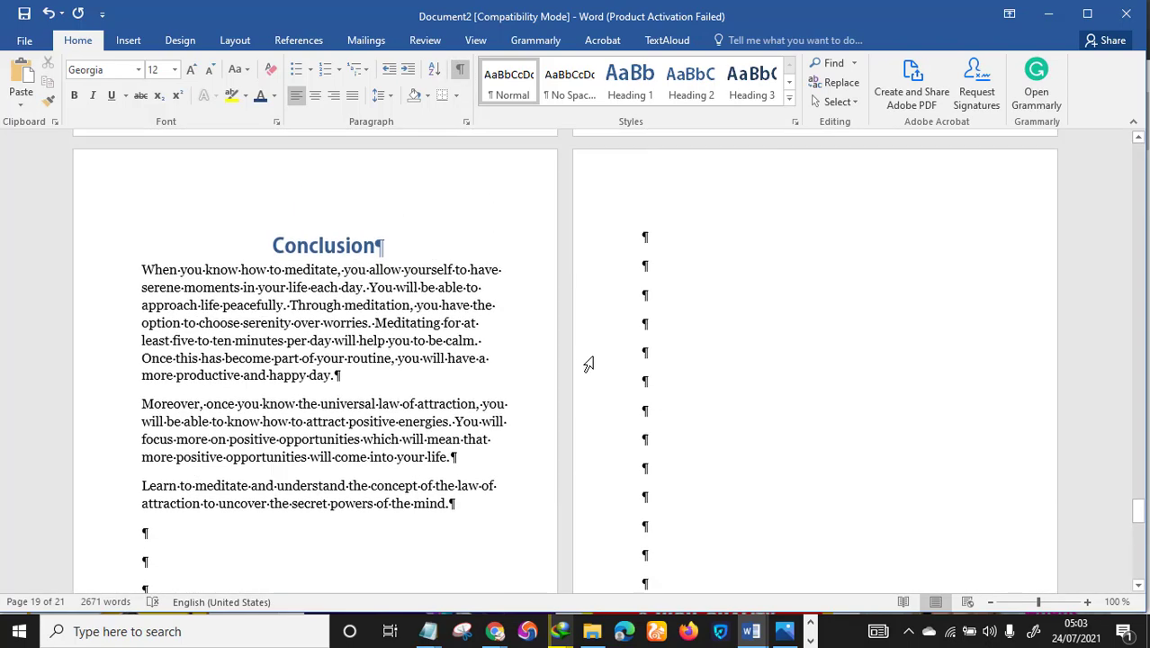
Delete the empty paragraphs on the two blank pages after the Conclusion page to remove those pages
scroll(588, 361, "down", 3)
scroll(605, 364, "down", 4)
scroll(465, 320, "up", 1)
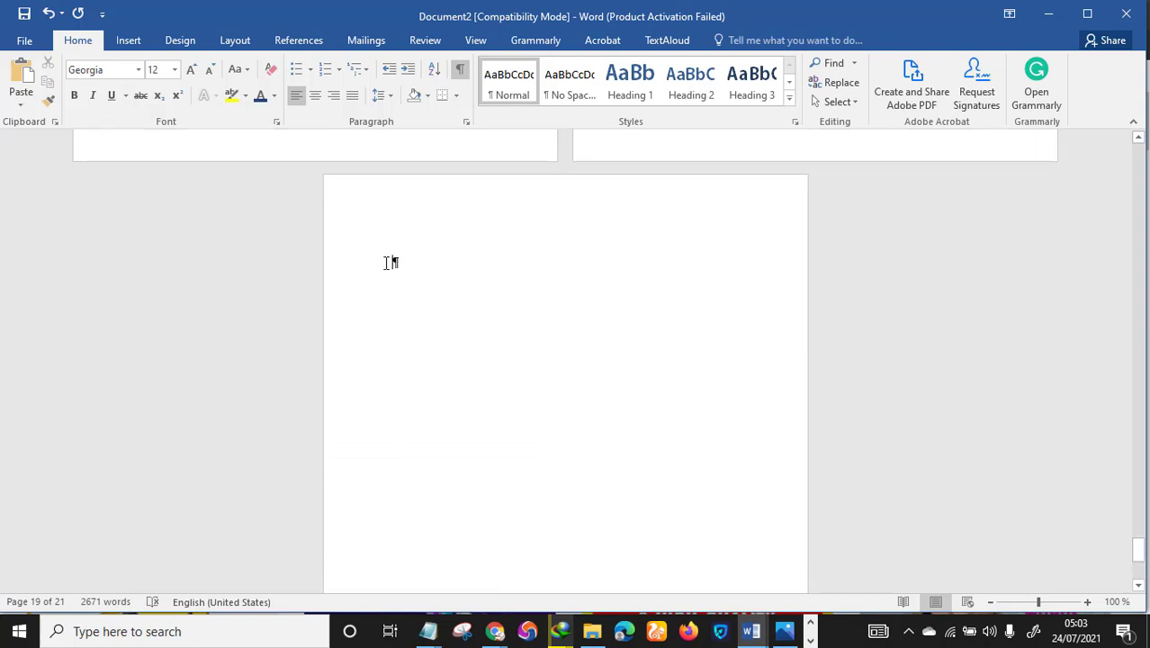
left_click_drag(388, 263, 426, 266)
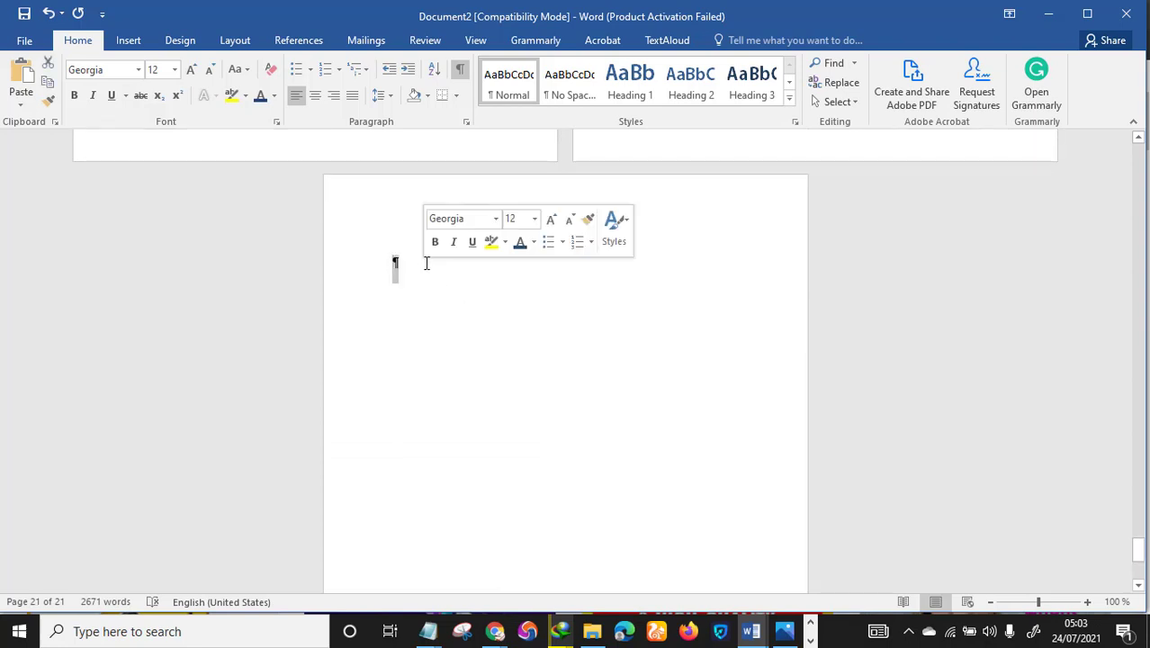
key("Delete")
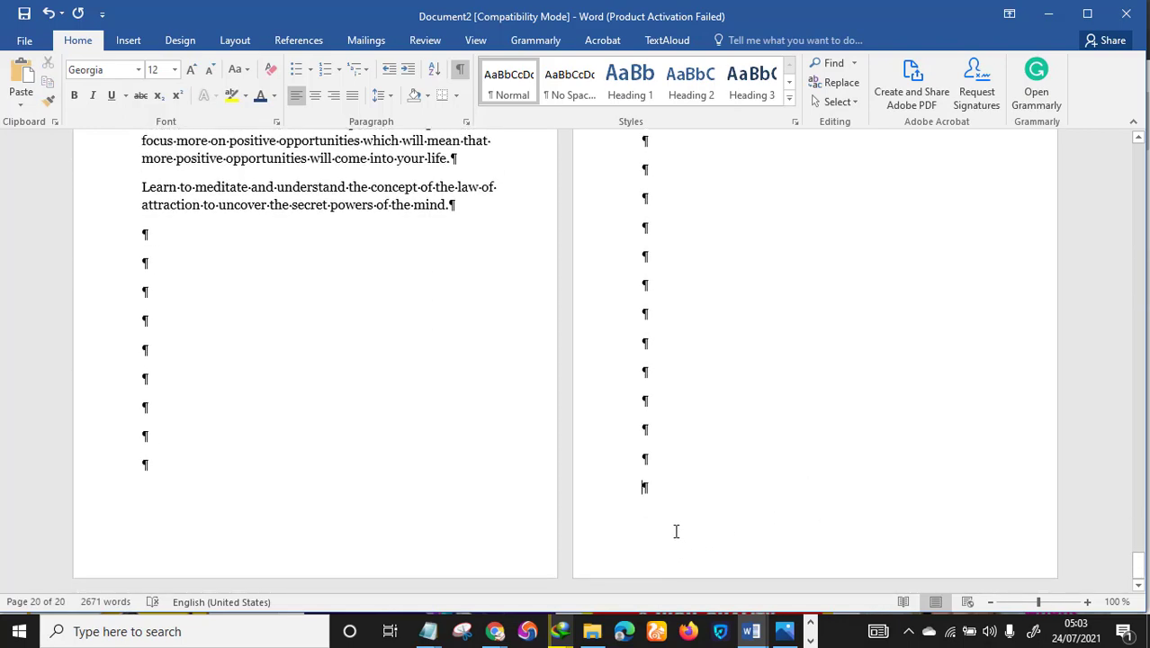
left_click_drag(676, 531, 657, 464)
key("Delete")
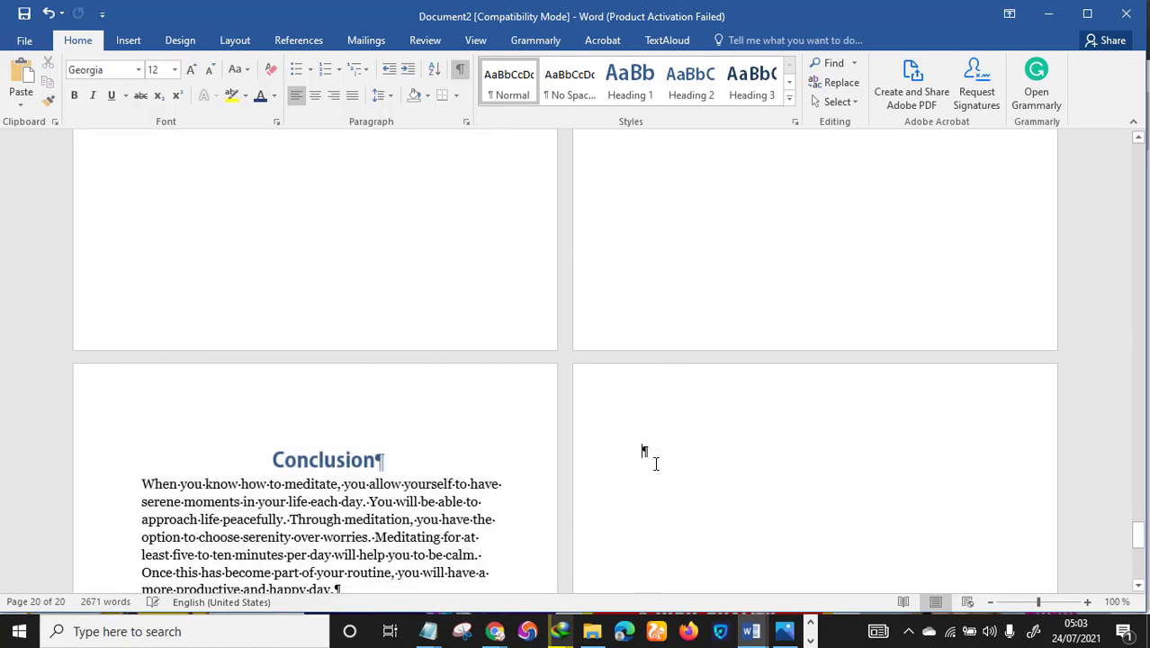
scroll(675, 458, "down", 2)
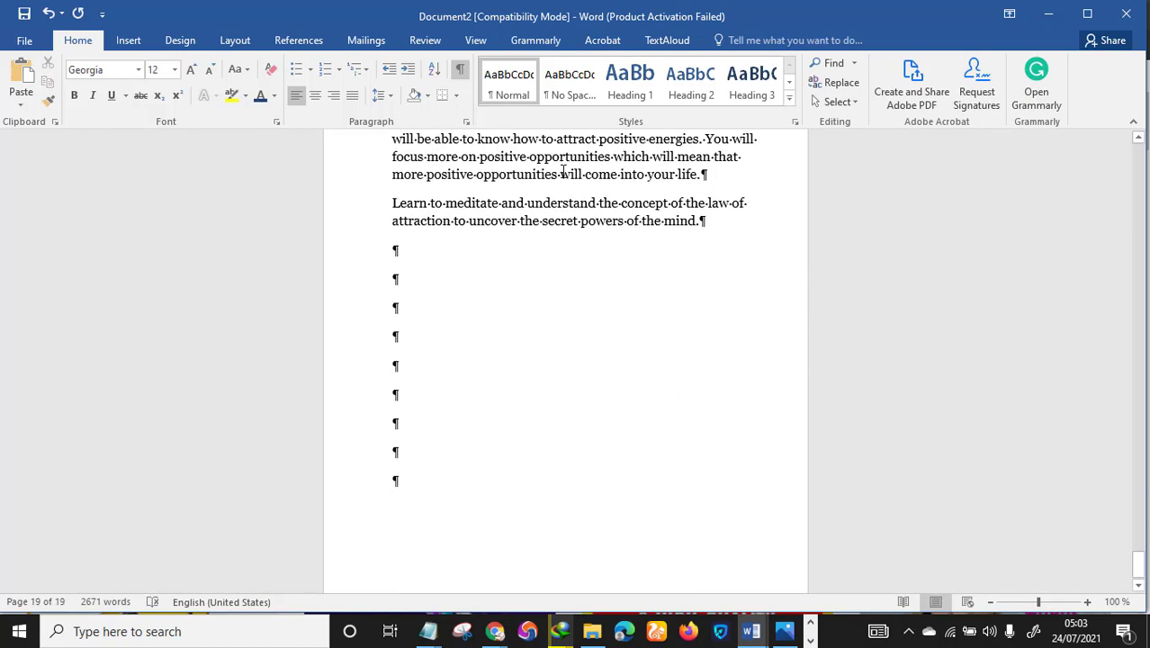
Hide the paragraph marks and check the Conclusion page and the page before it
scroll(711, 410, "up", 15)
scroll(663, 418, "down", 10)
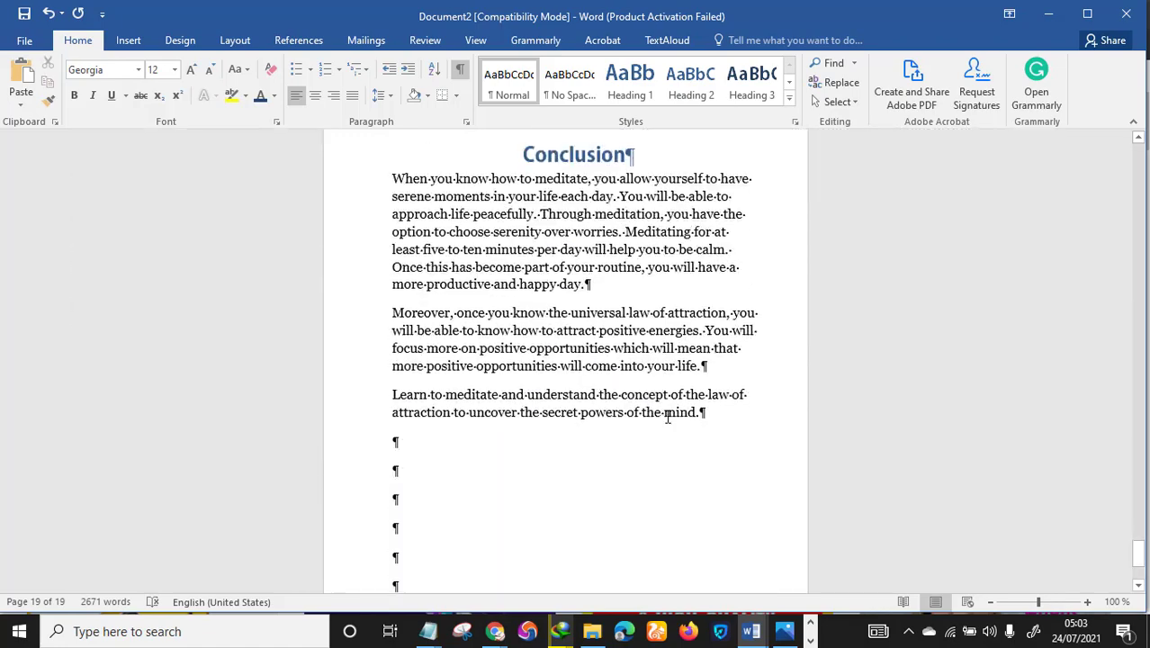
scroll(668, 413, "up", 5)
left_click(460, 69)
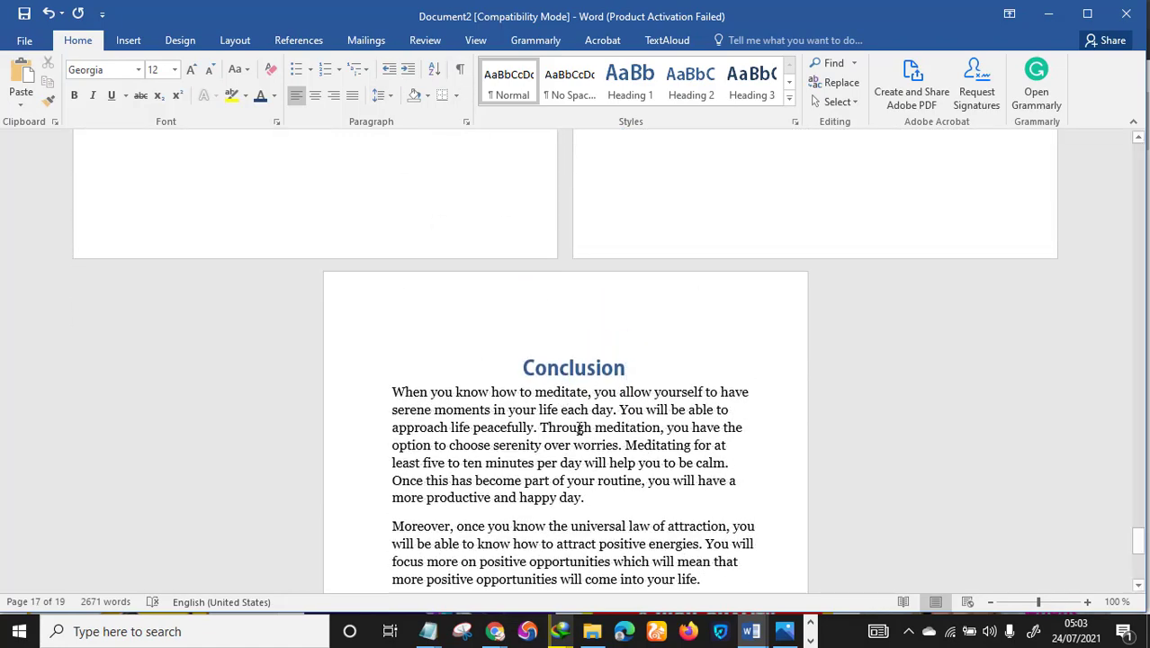
scroll(564, 442, "up", 3)
scroll(576, 442, "down", 7)
scroll(632, 442, "up", 12)
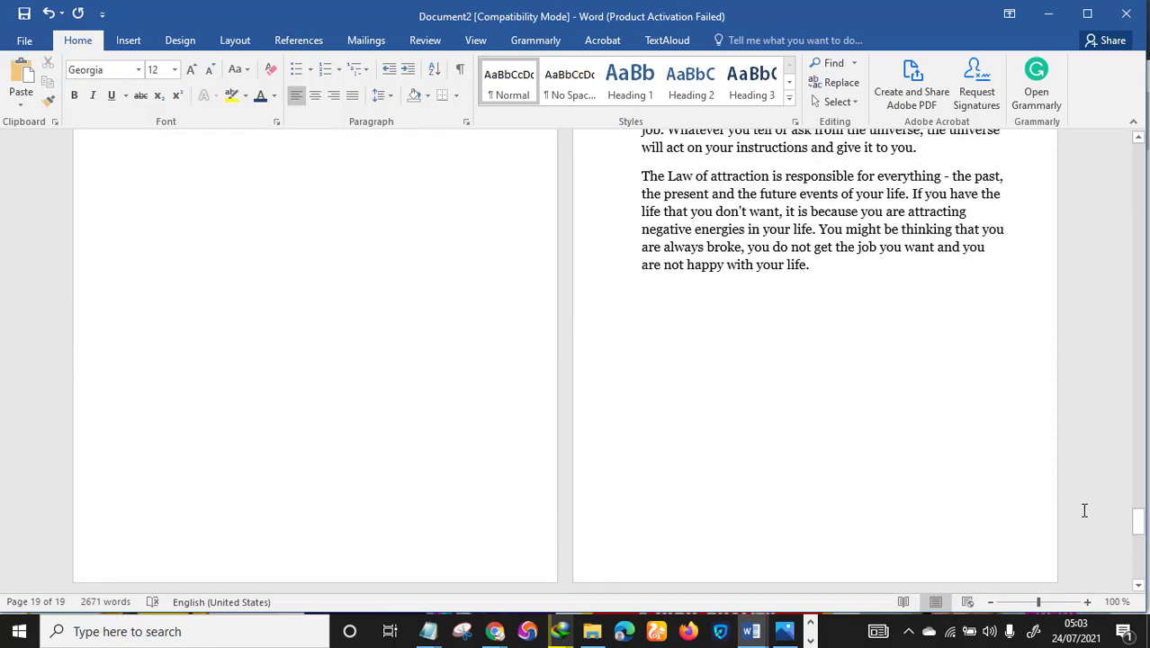
Review the front pages of the book, from the title and copyright pages through the blank page and the Introduction
left_click_drag(1139, 531, 1139, 174)
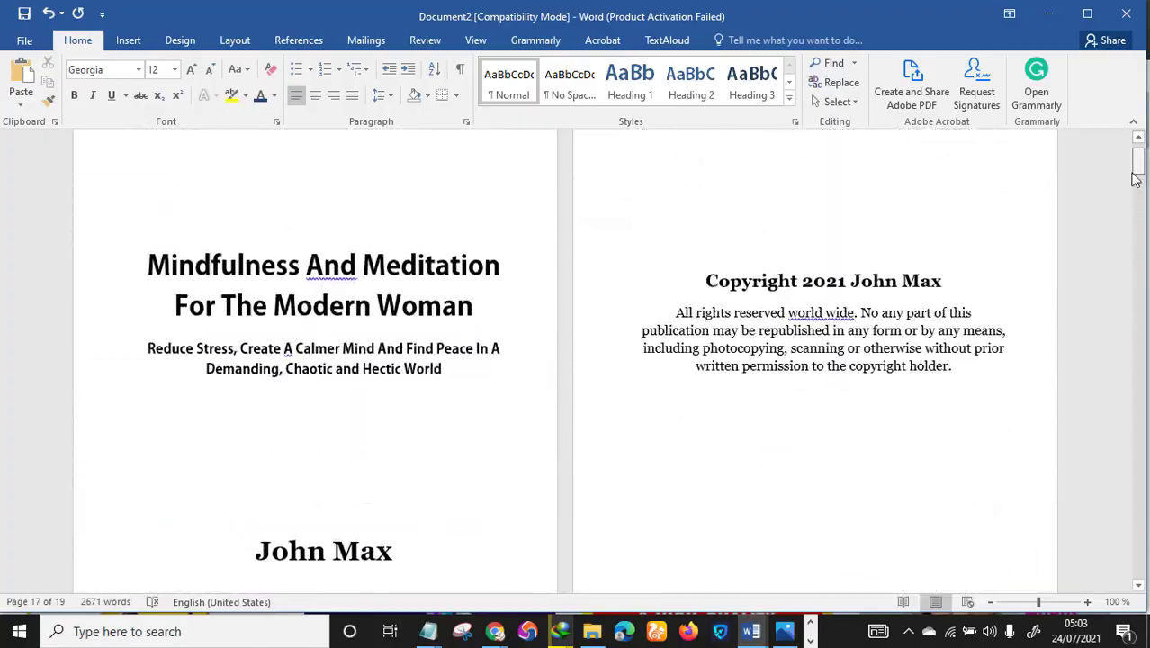
scroll(531, 450, "up", 1)
scroll(540, 459, "down", 10)
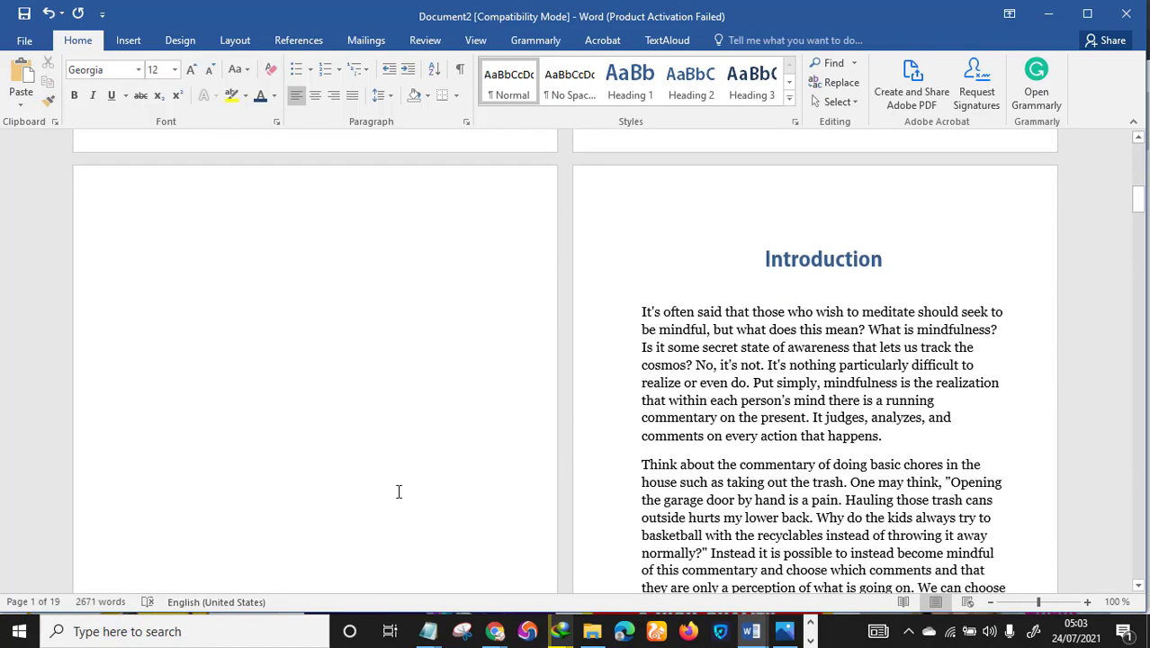
scroll(490, 466, "down", 3)
scroll(368, 391, "up", 6)
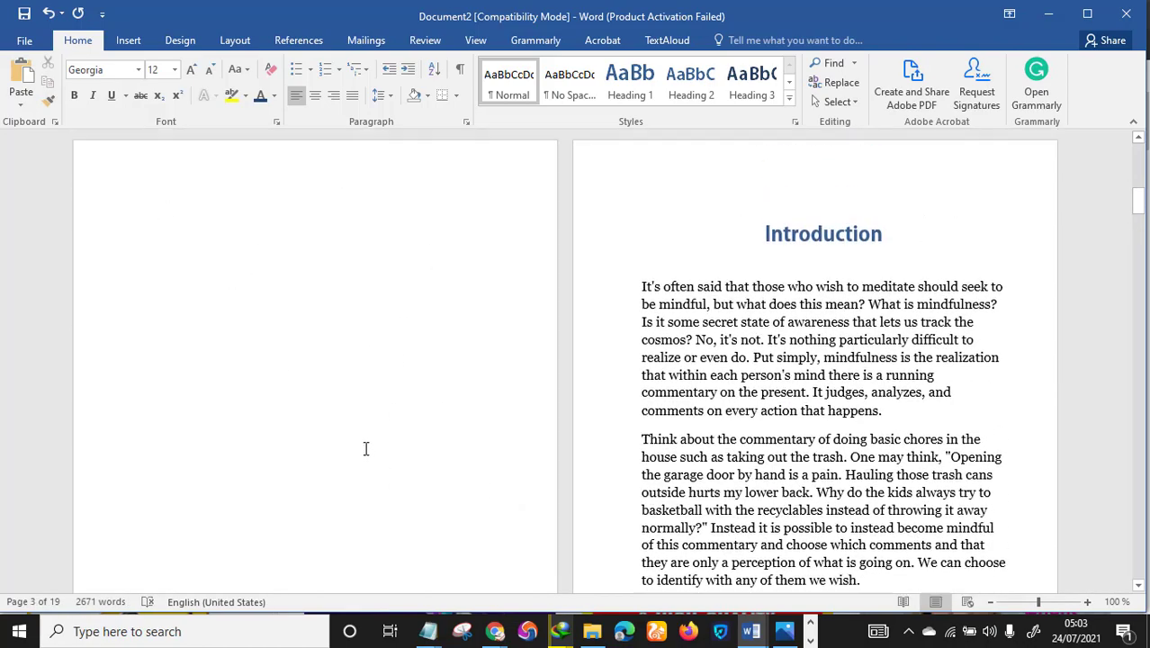
scroll(333, 378, "down", 2)
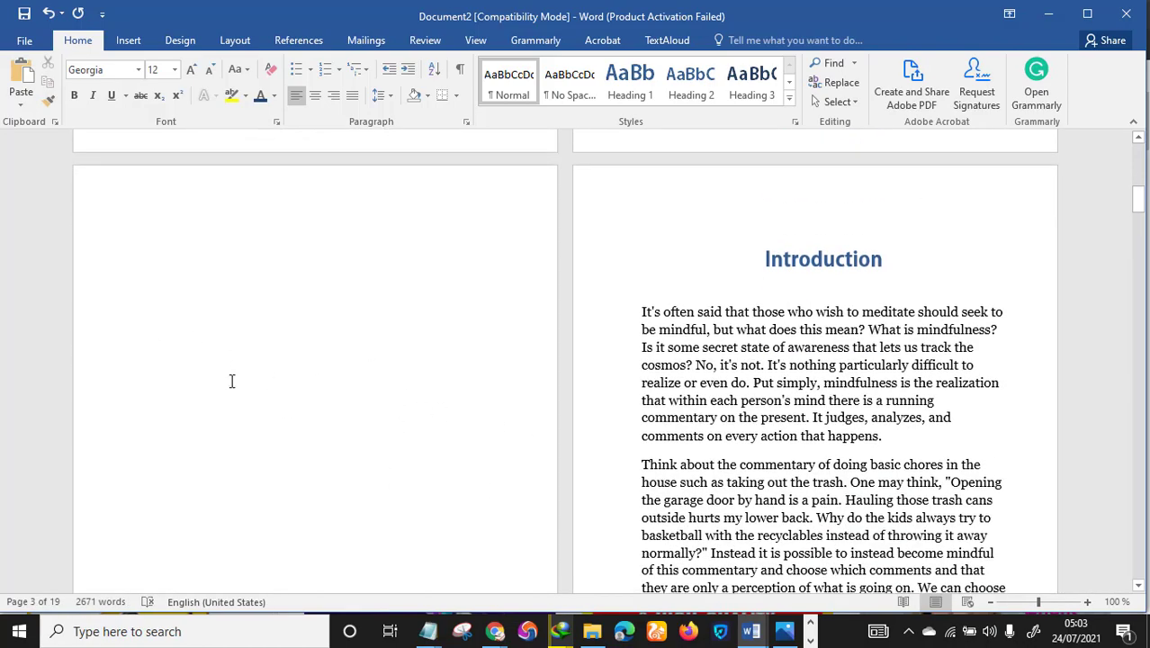
scroll(392, 393, "down", 4)
scroll(382, 389, "up", 7)
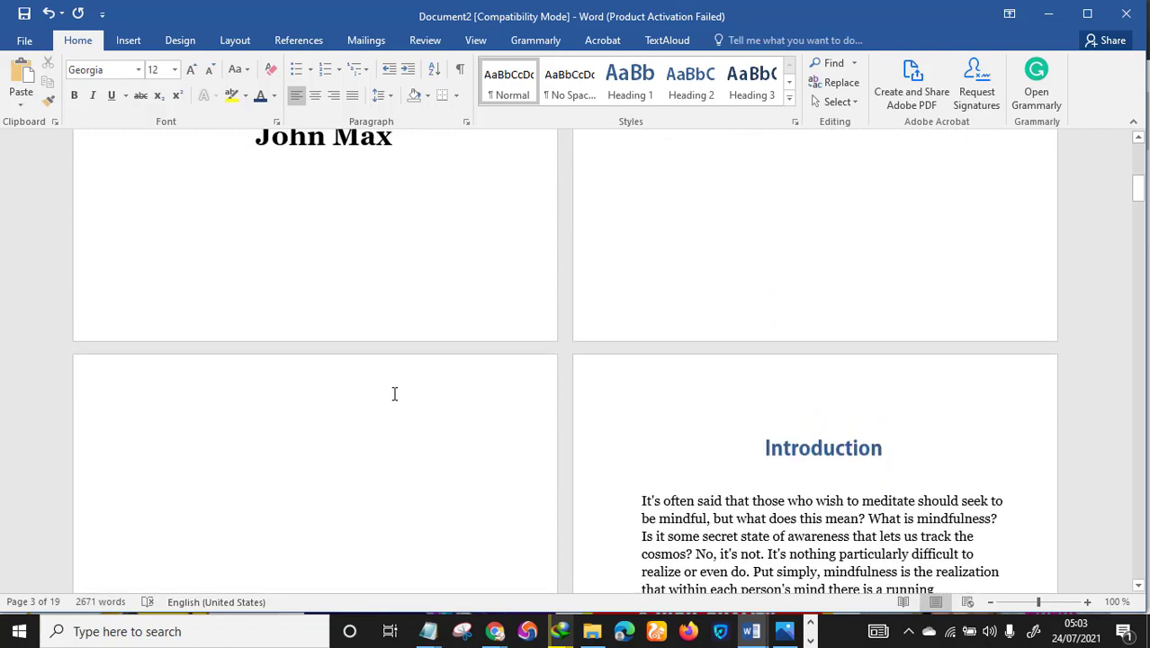
scroll(360, 392, "down", 4)
scroll(156, 285, "up", 2)
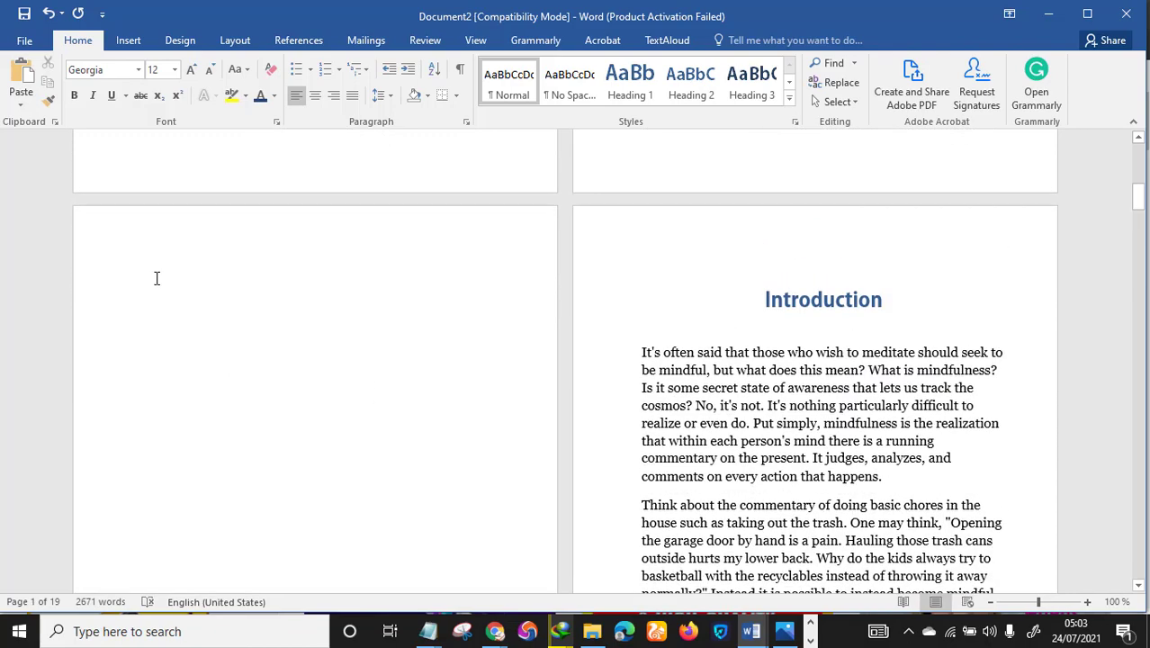
Insert a custom table of contents in the Classic format with 3 levels on the blank page before the Introduction
scroll(155, 297, "down", 1)
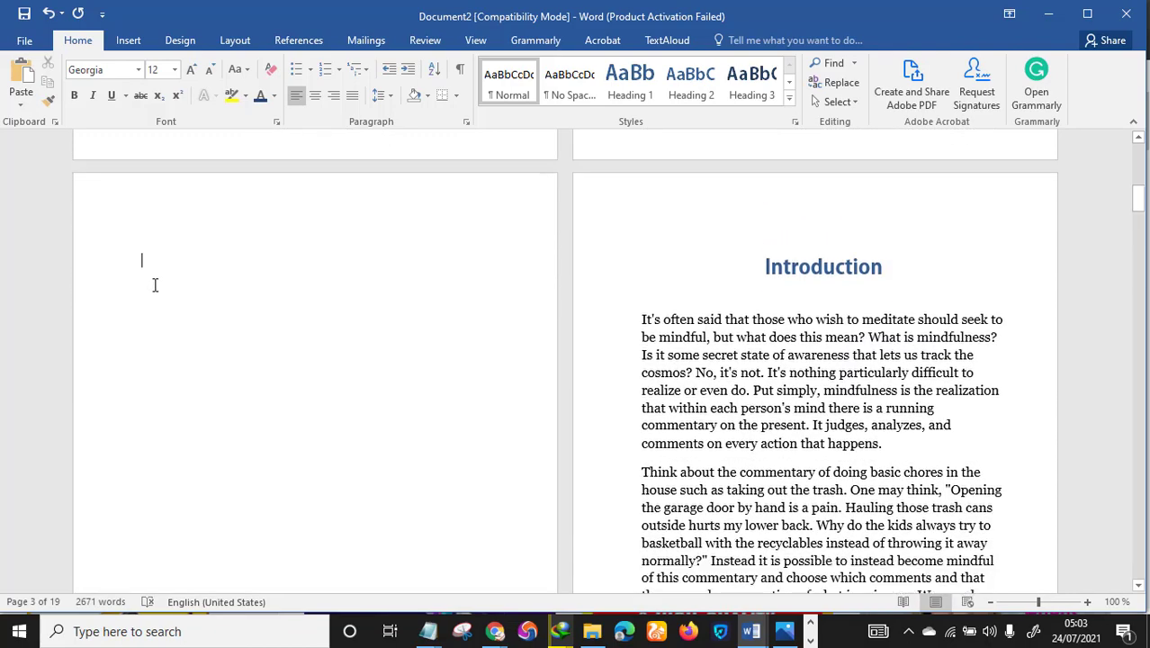
left_click(300, 41)
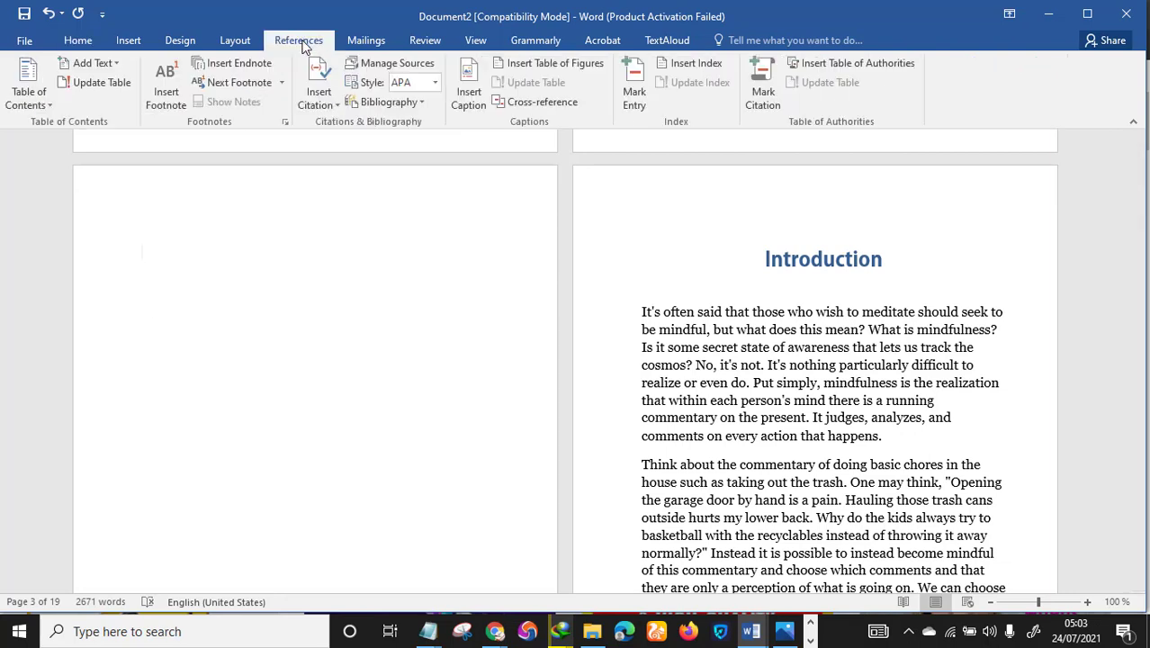
left_click(27, 104)
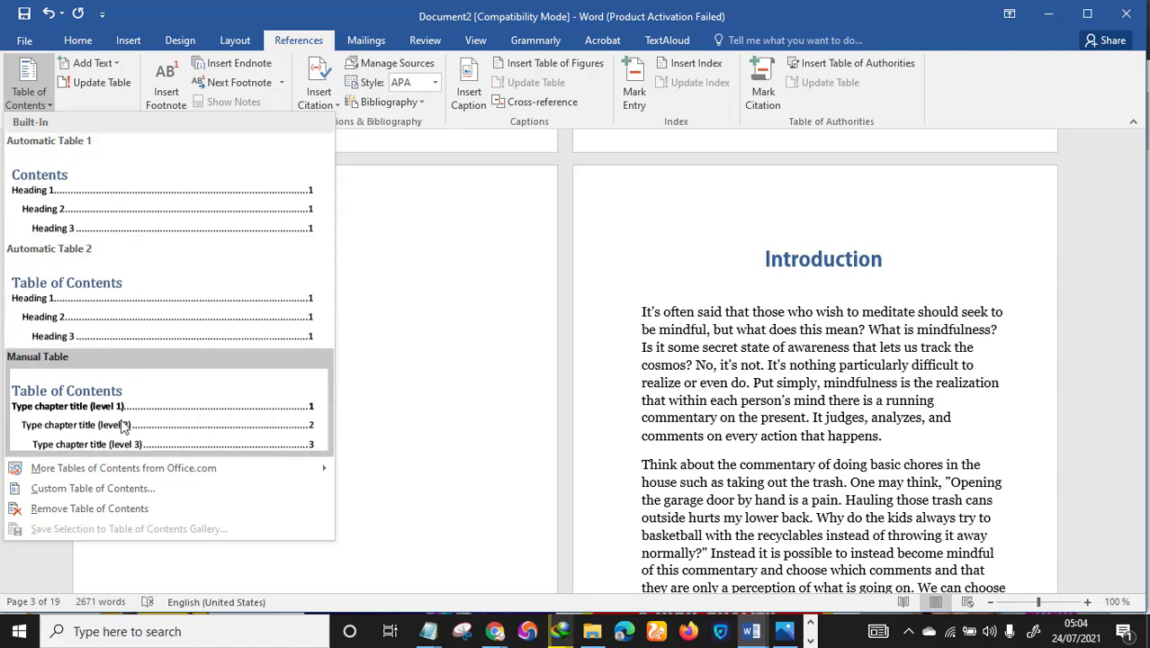
left_click(72, 492)
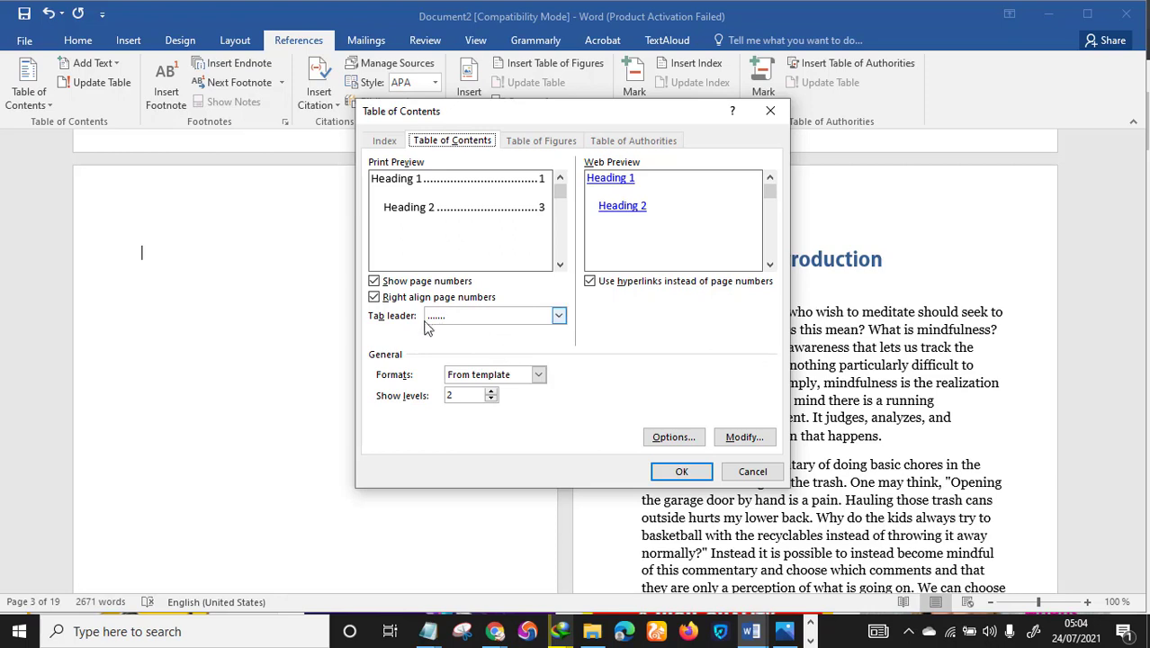
left_click(536, 376)
left_click(458, 368)
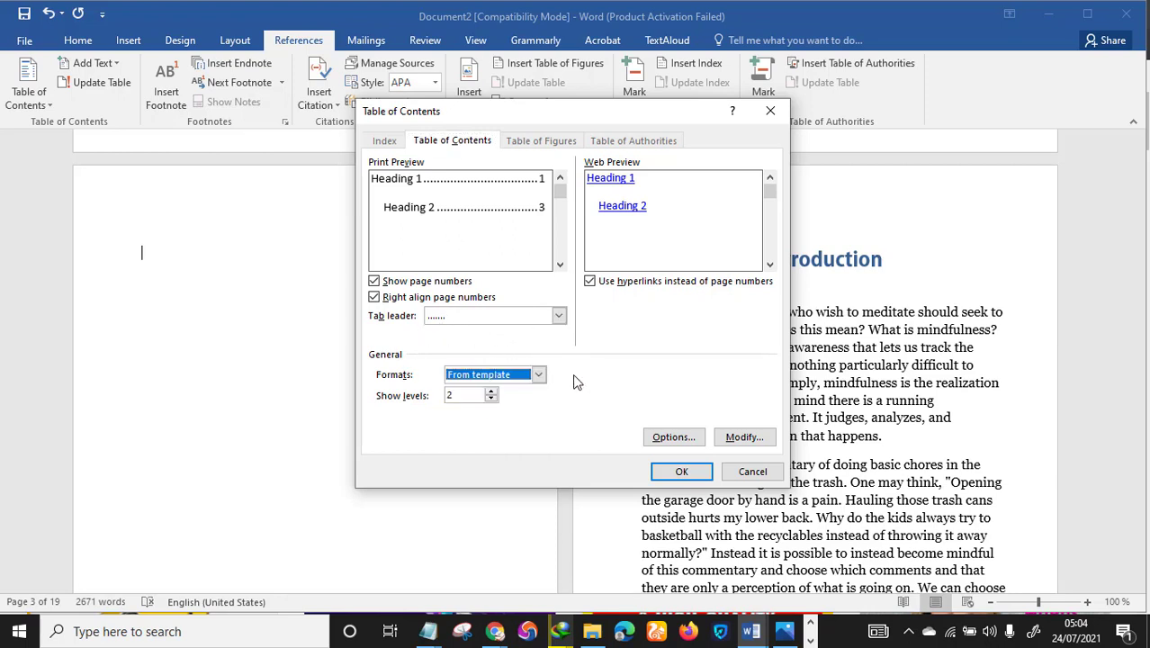
left_click(538, 375)
left_click(512, 409)
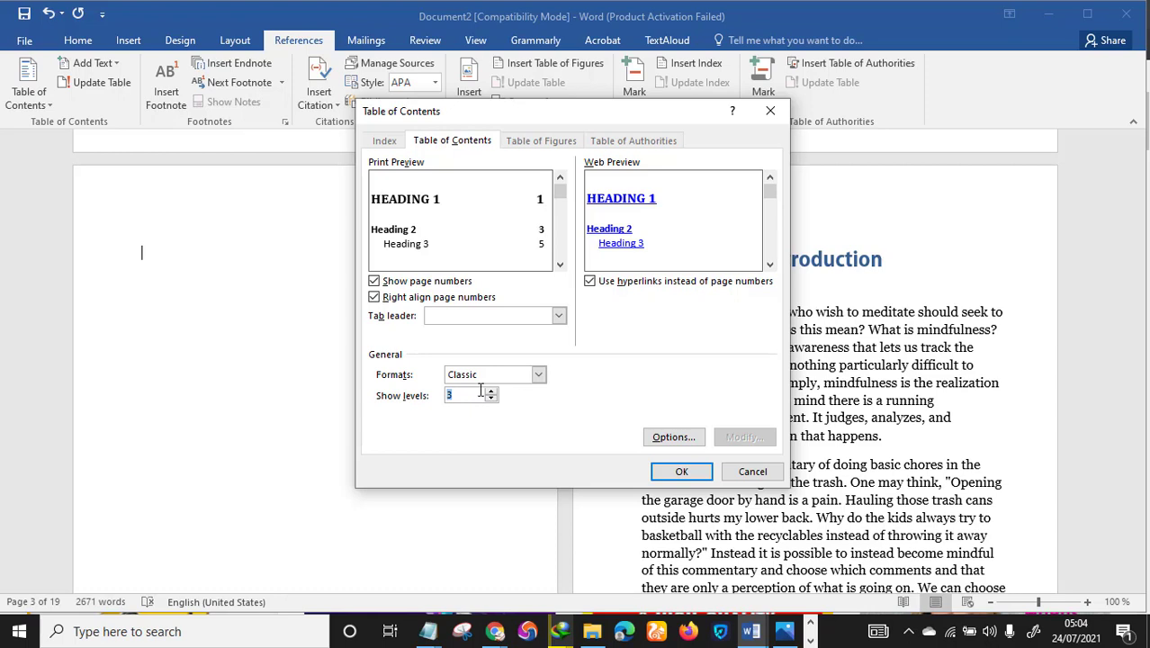
left_click(461, 397)
left_click(684, 472)
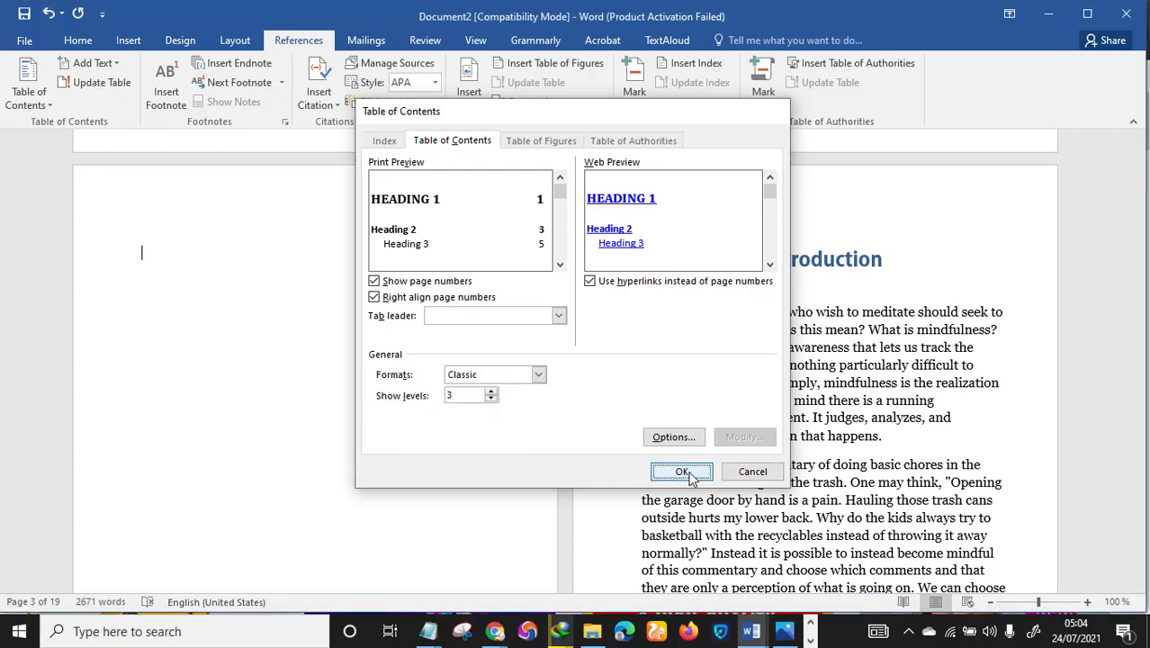
Examine the table of contents entries, their heading levels and page numbers against the Introduction page beside it
scroll(504, 424, "down", 2)
scroll(495, 423, "down", 2)
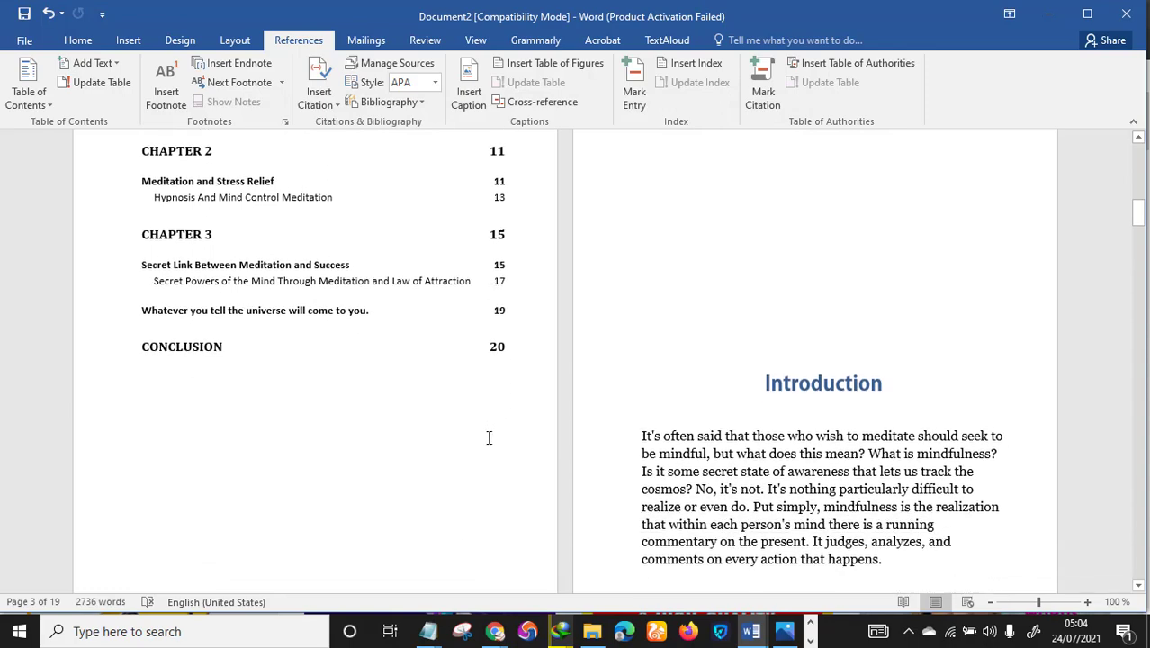
scroll(303, 381, "up", 4)
scroll(351, 360, "up", 2)
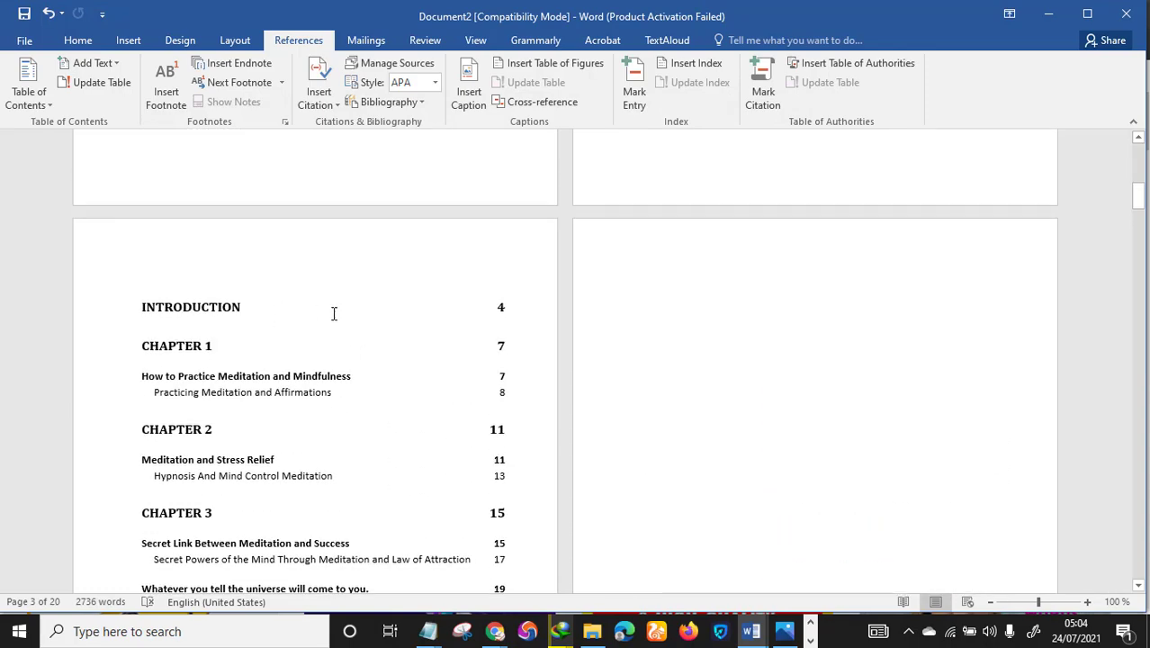
scroll(437, 315, "down", 3)
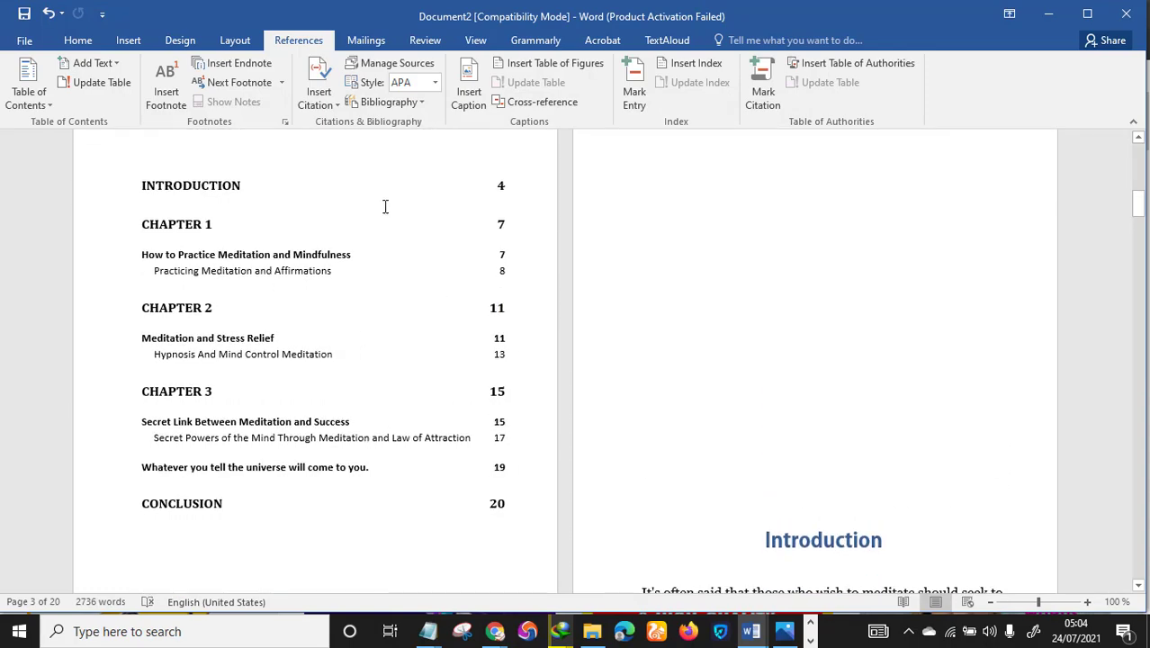
scroll(249, 265, "down", 1)
scroll(224, 238, "up", 2)
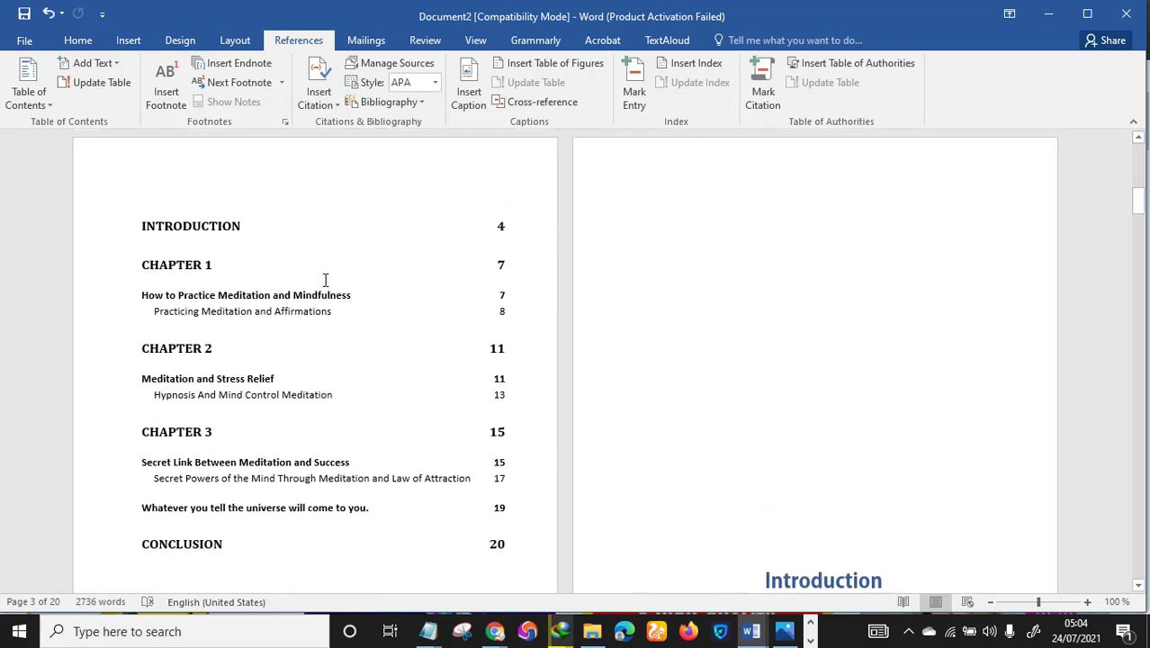
scroll(325, 280, "down", 2)
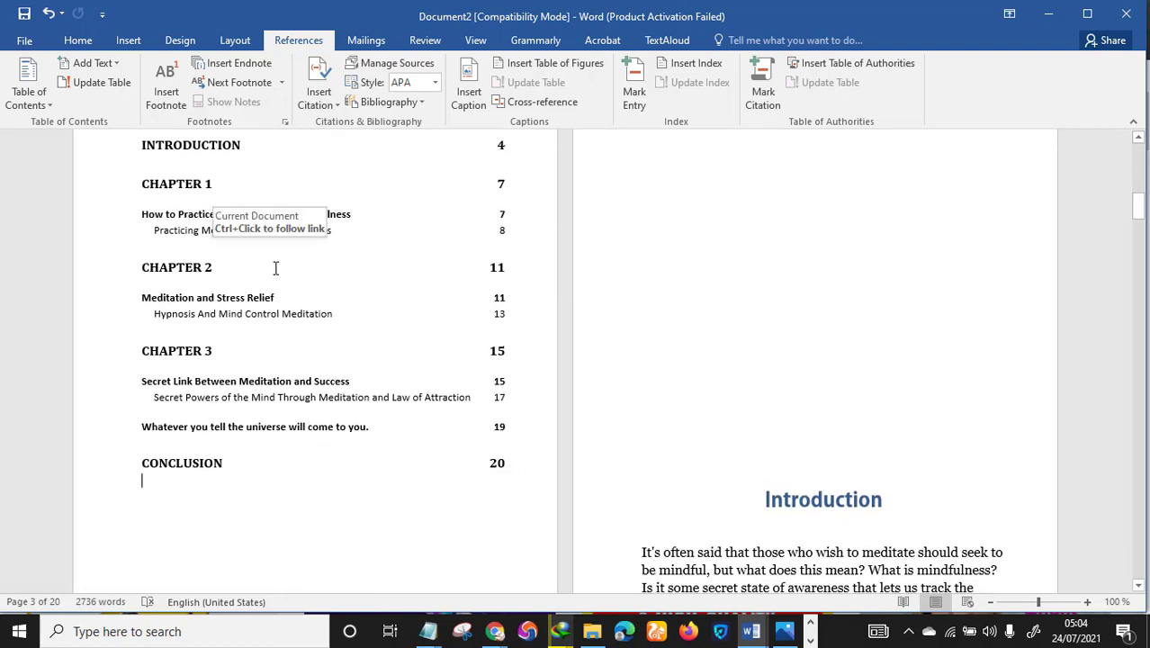
left_click_drag(144, 217, 358, 215)
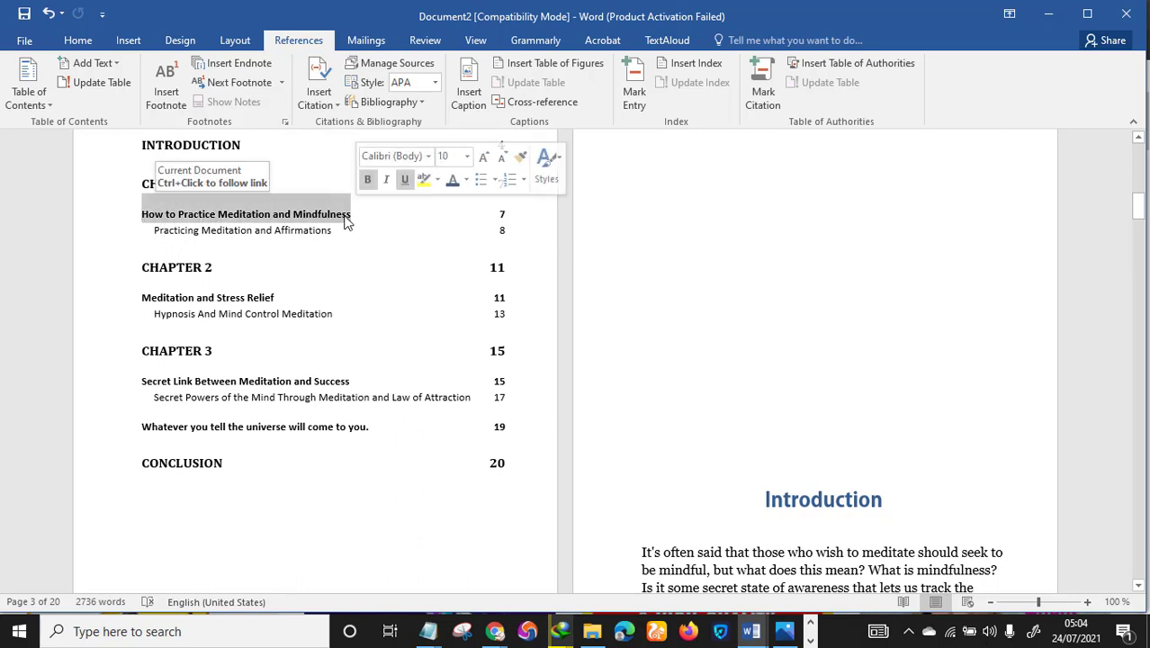
left_click(347, 216)
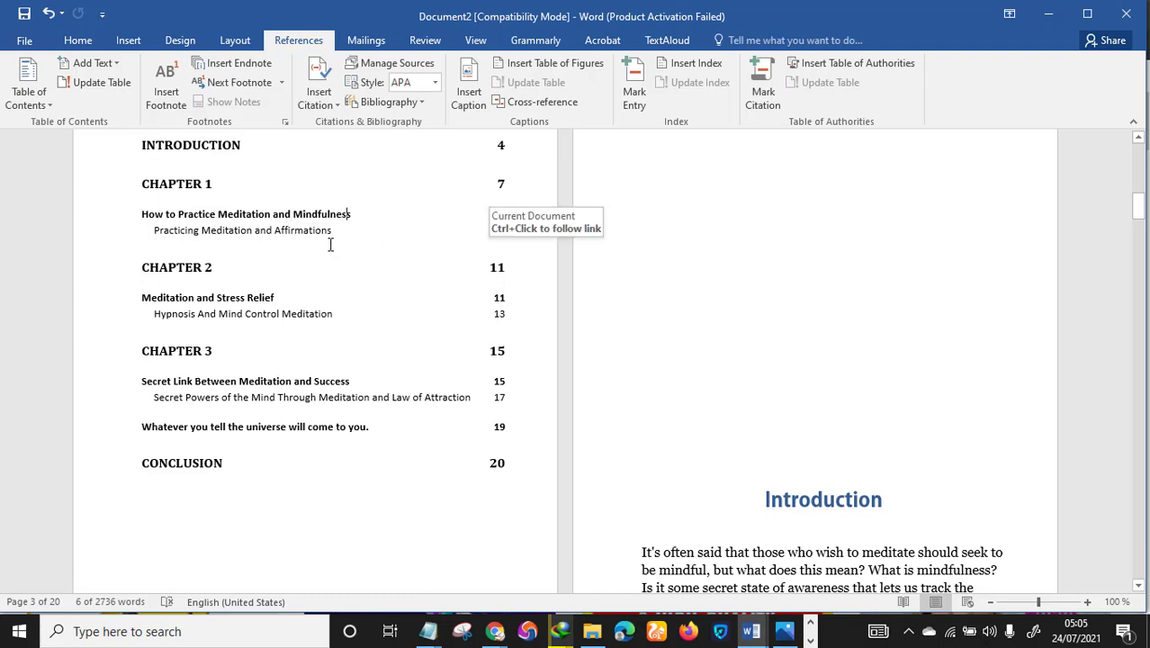
scroll(184, 280, "down", 1)
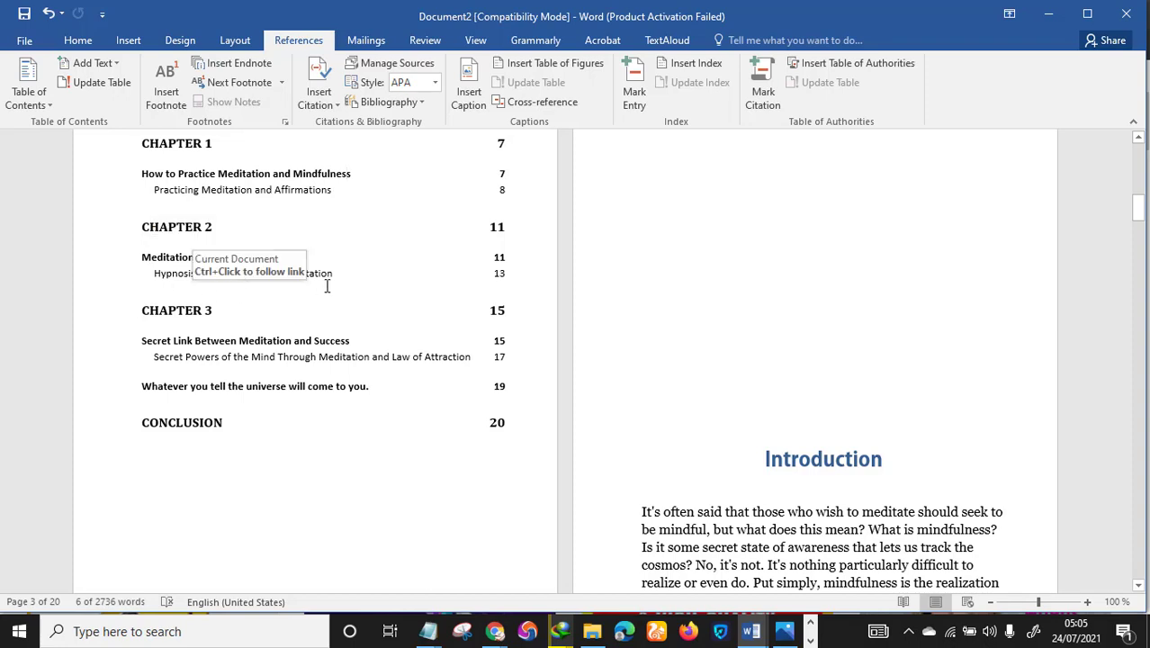
scroll(183, 360, "down", 2)
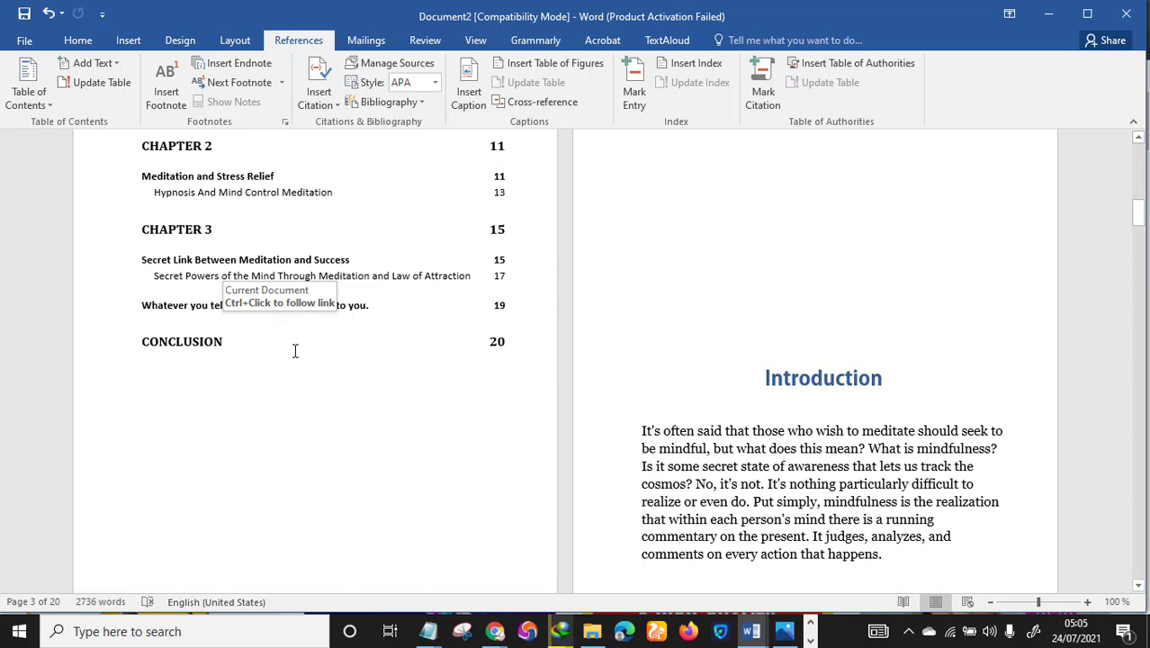
scroll(294, 351, "up", 5)
scroll(322, 364, "down", 6)
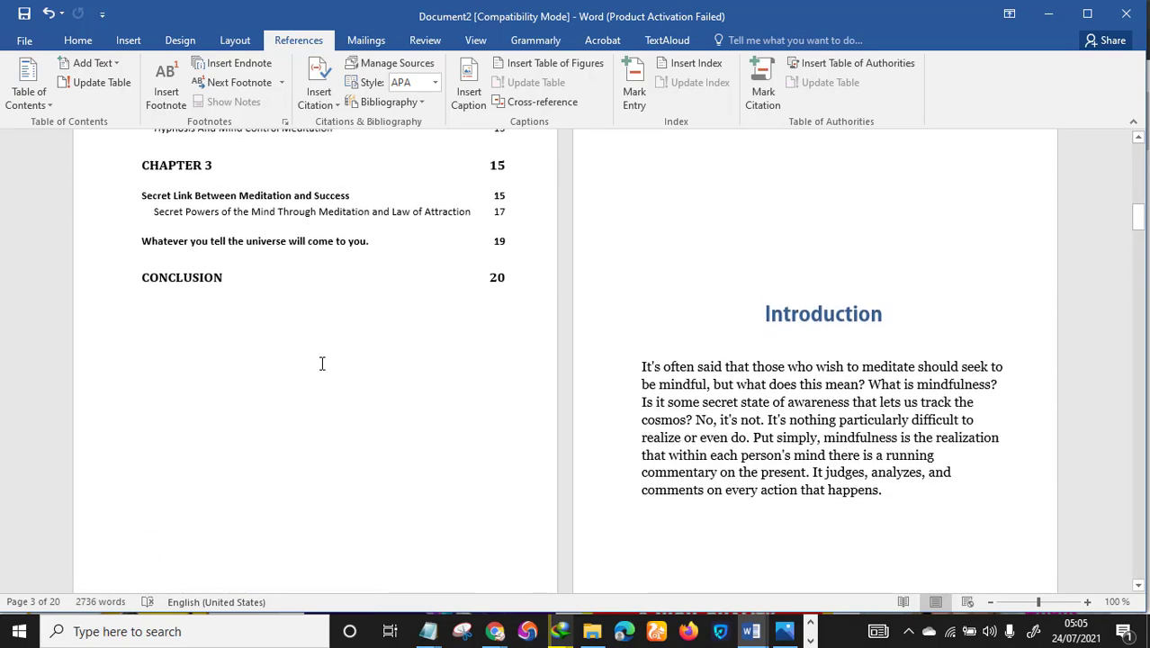
scroll(333, 378, "up", 4)
scroll(360, 351, "down", 3)
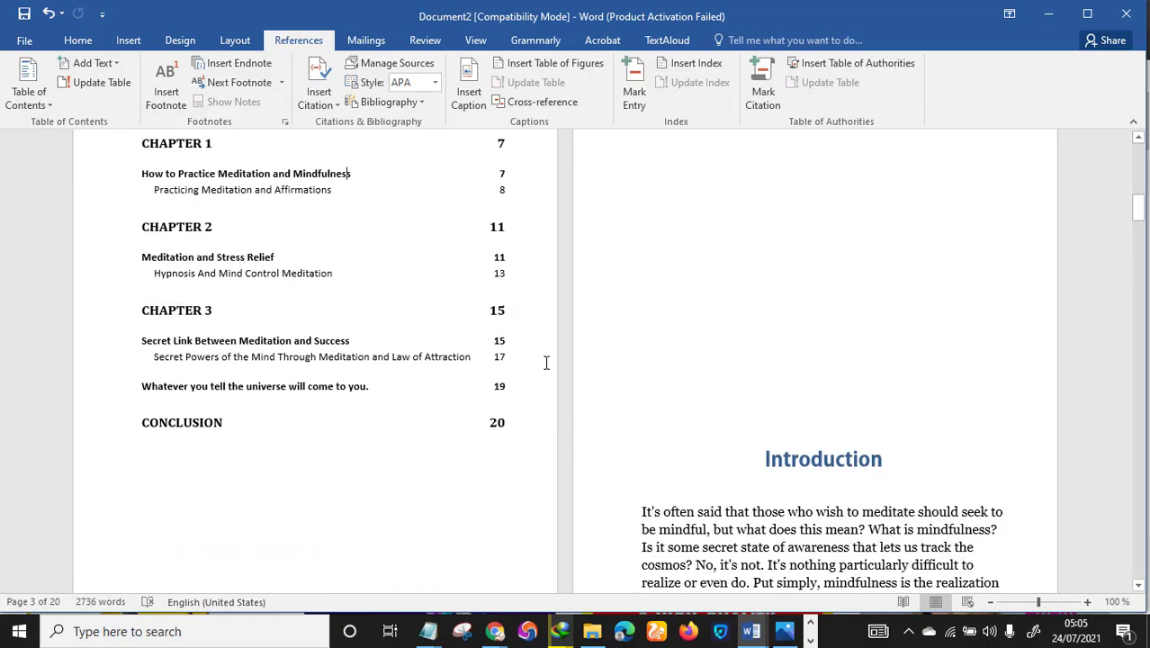
Delete the empty paragraphs above the Introduction heading so that it starts at the top of its page
scroll(416, 380, "down", 5)
scroll(405, 375, "up", 4)
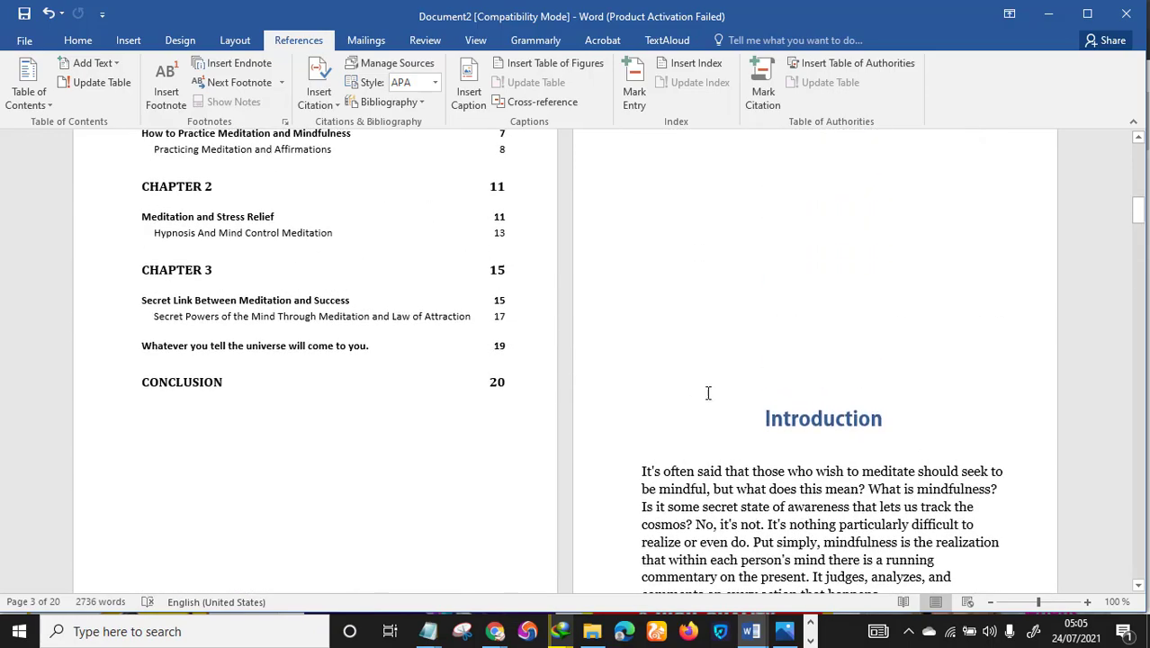
key("BackSpace")
key("BackSpace")
key("BackSpace")
key("BackSpace")
key("BackSpace")
key("BackSpace")
key("BackSpace")
key("BackSpace")
key("BackSpace")
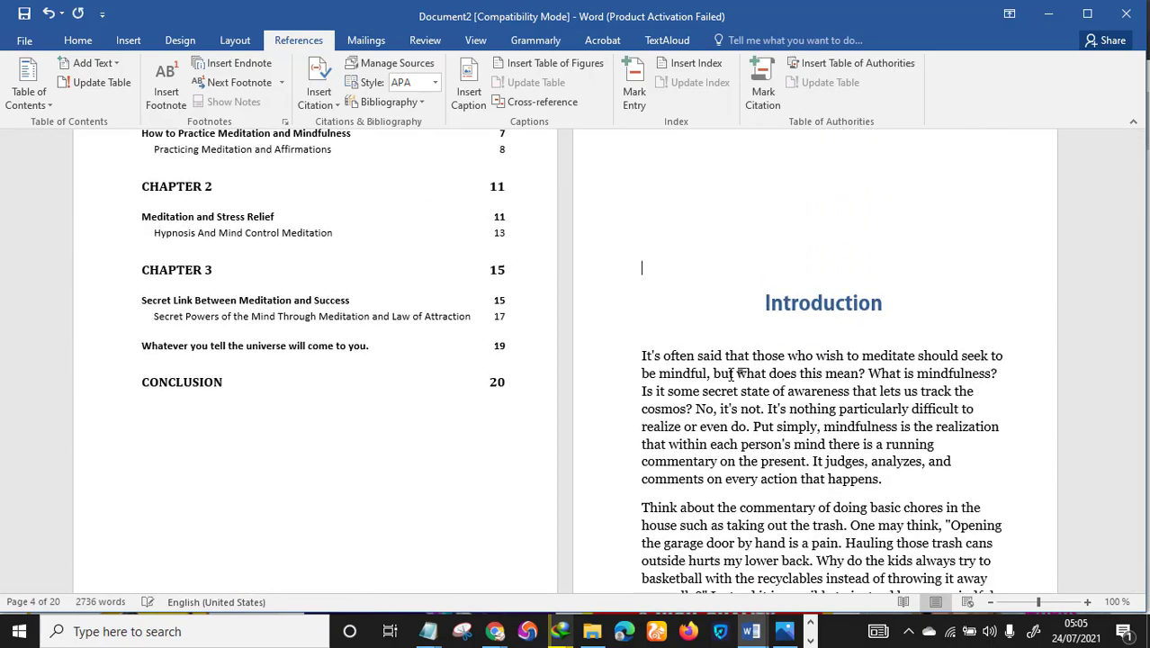
scroll(734, 369, "up", 3)
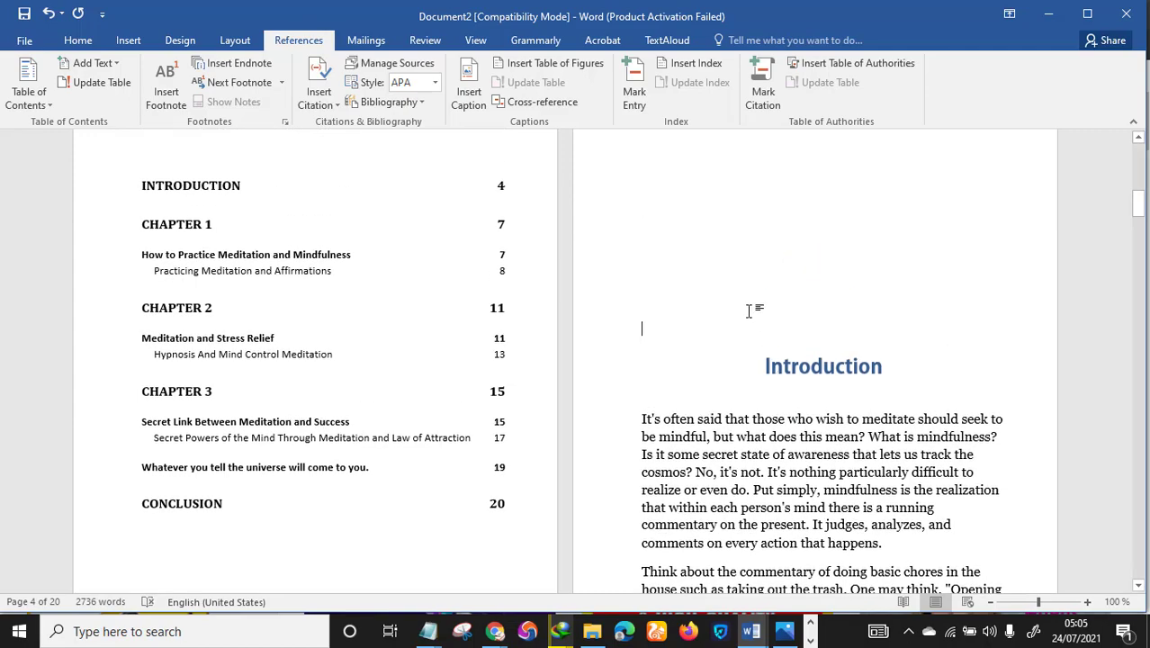
key("BackSpace")
key("BackSpace")
key("BackSpace")
key("BackSpace")
key("BackSpace")
key("BackSpace")
key("BackSpace")
key("BackSpace")
scroll(752, 360, "down", 3)
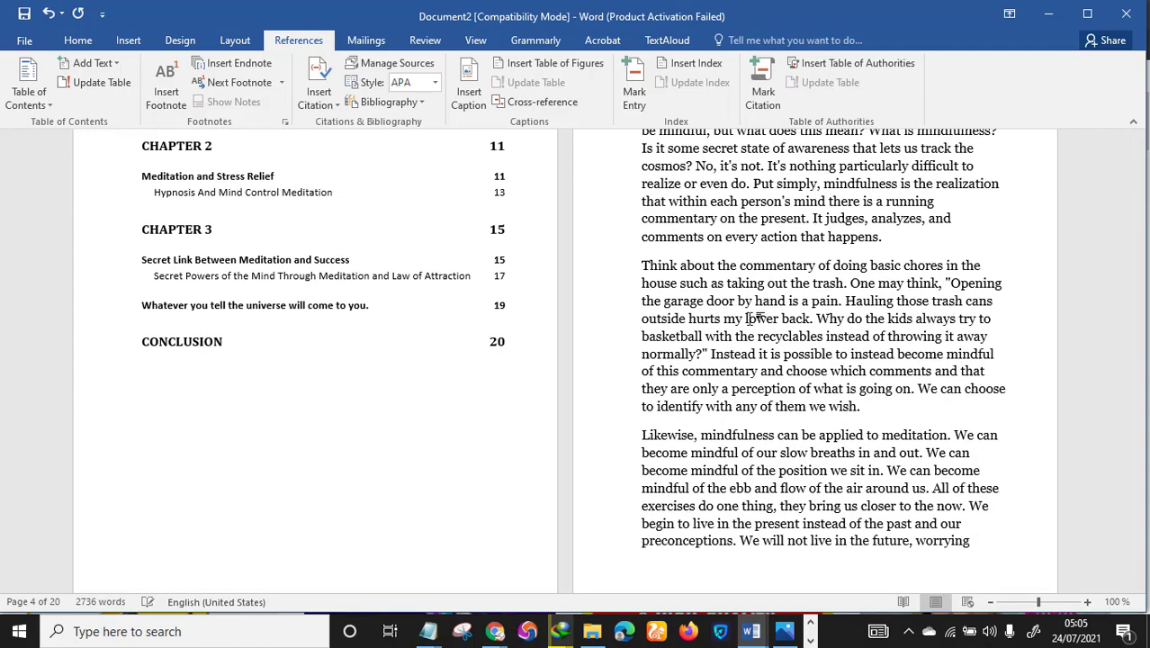
scroll(755, 378, "up", 7)
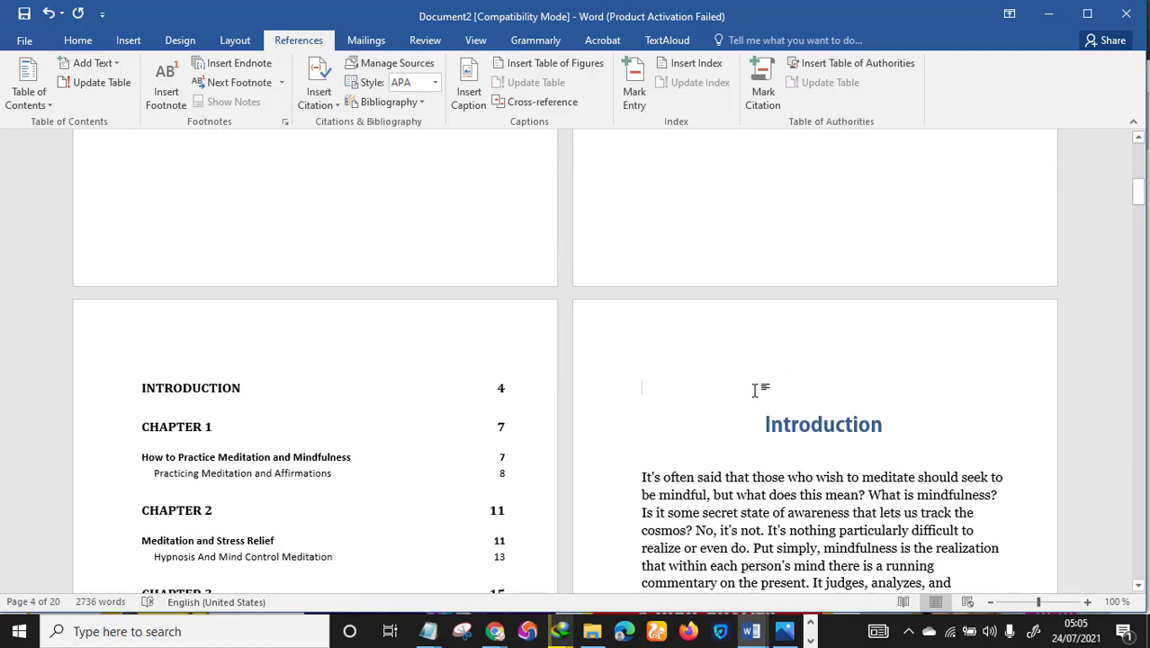
key("BackSpace")
scroll(755, 389, "down", 5)
scroll(761, 398, "up", 6)
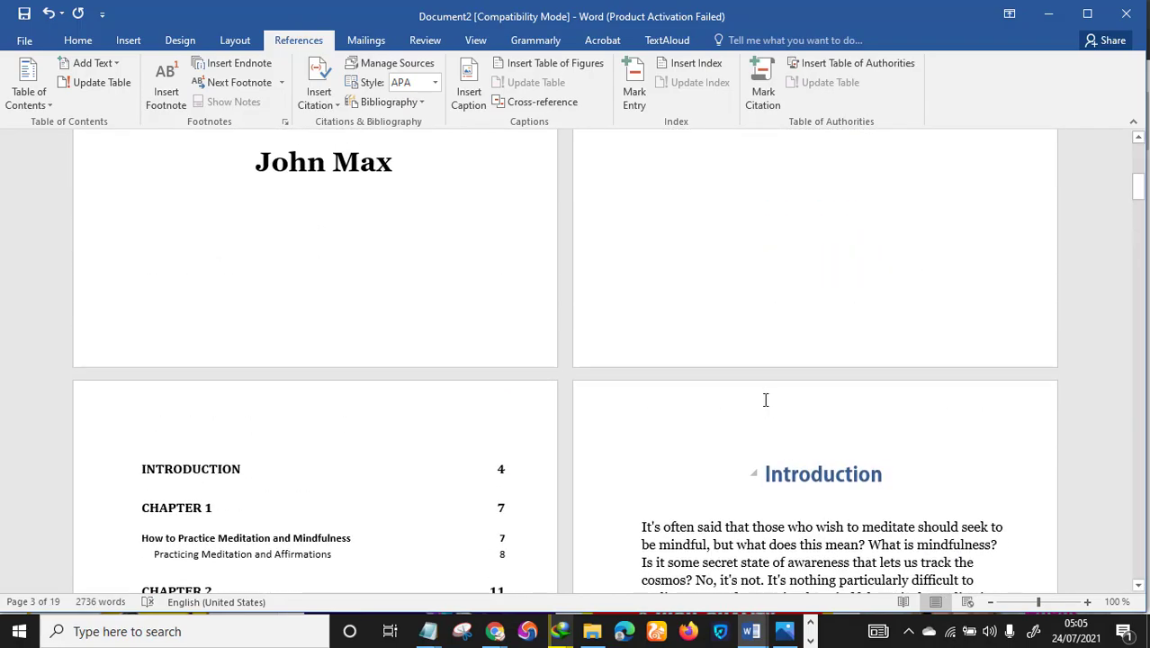
Show the paragraph marks and examine the empty paragraphs below the table of contents
left_click(78, 39)
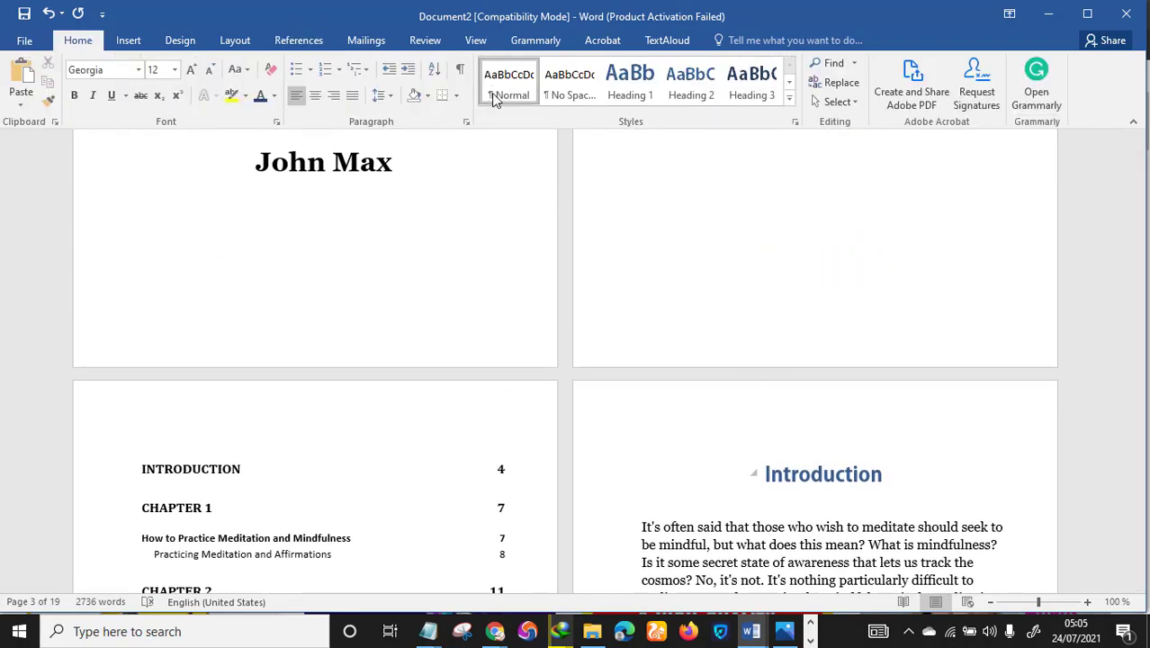
left_click(460, 69)
scroll(540, 387, "down", 6)
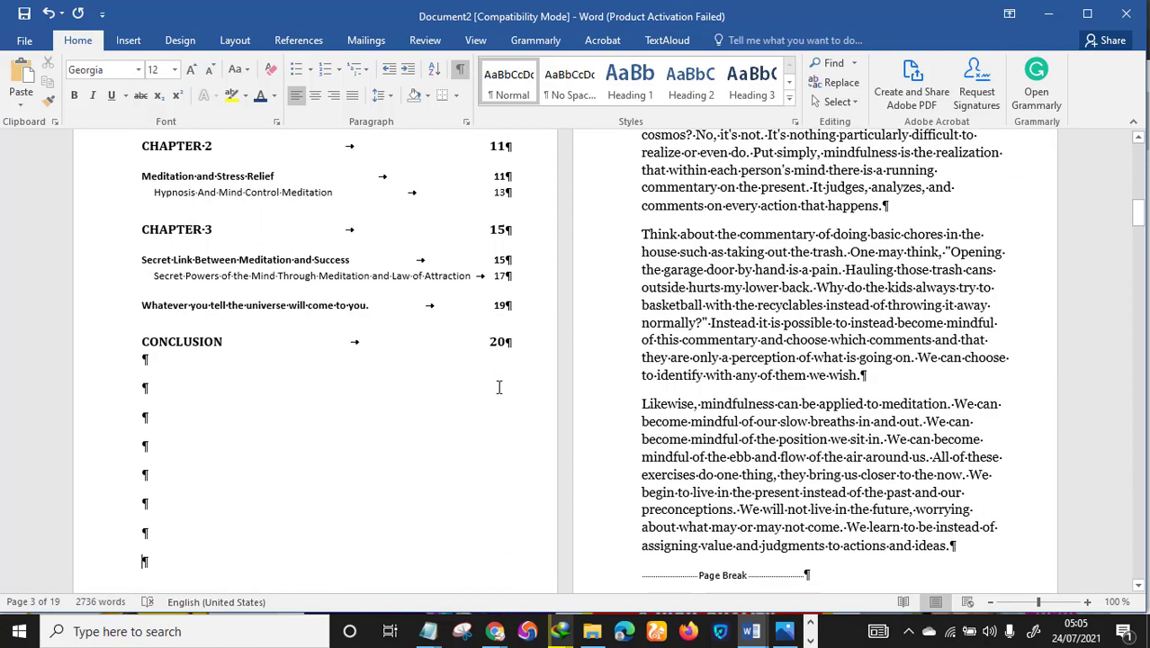
scroll(326, 367, "down", 2)
scroll(404, 429, "up", 4)
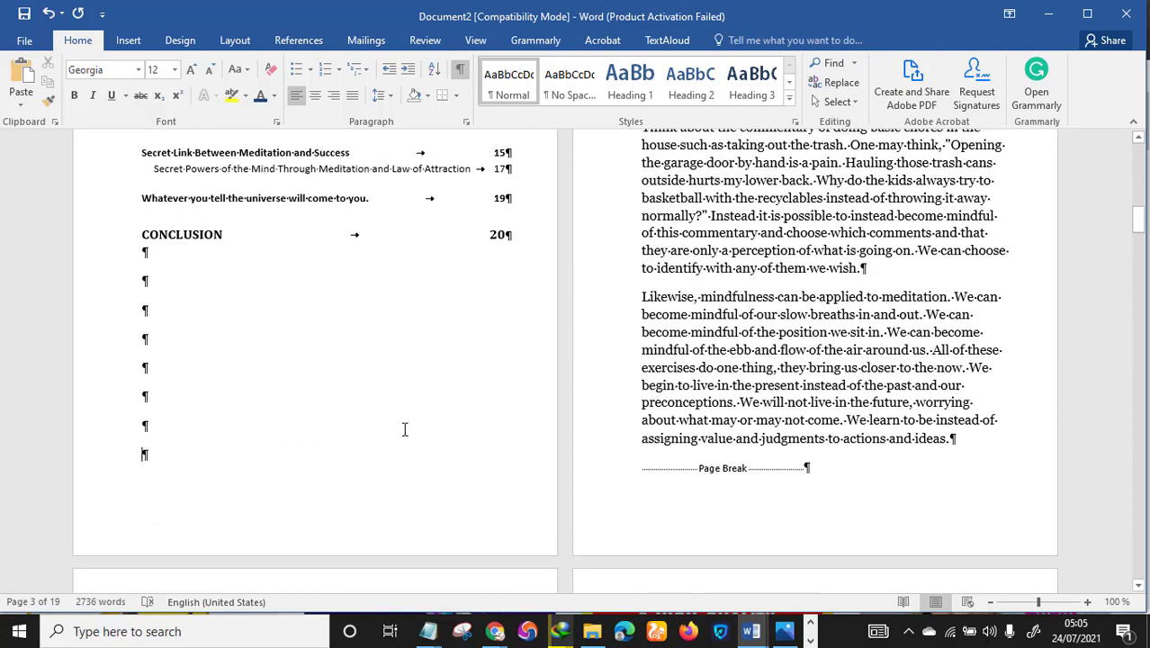
scroll(431, 424, "down", 3)
scroll(442, 424, "up", 10)
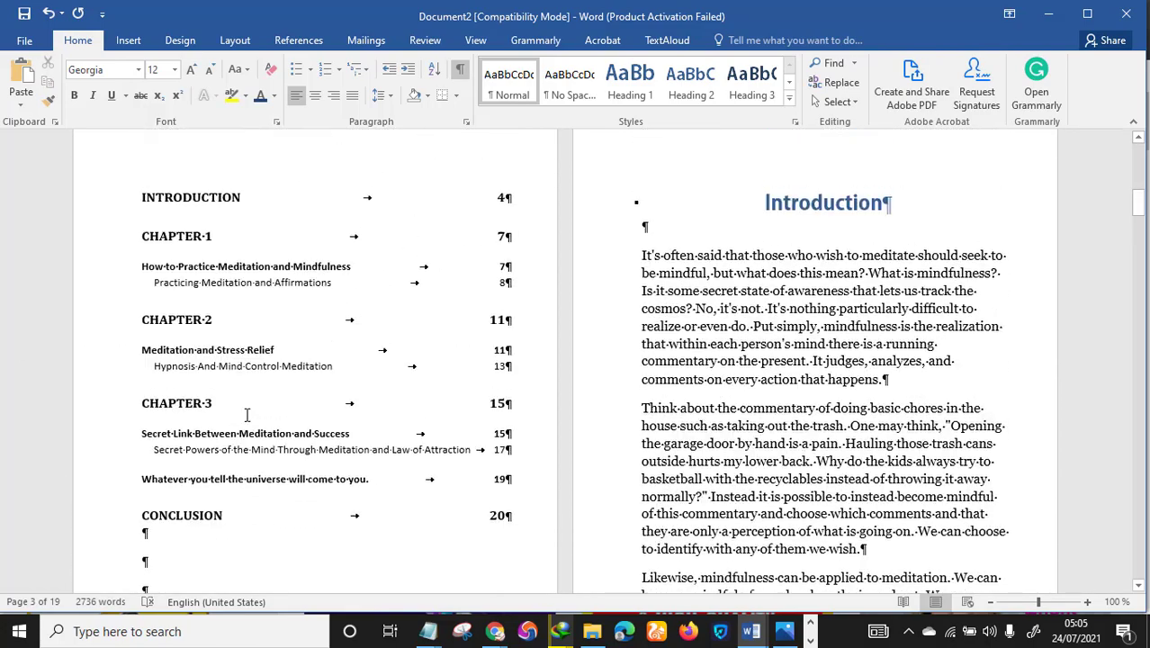
scroll(276, 407, "down", 7)
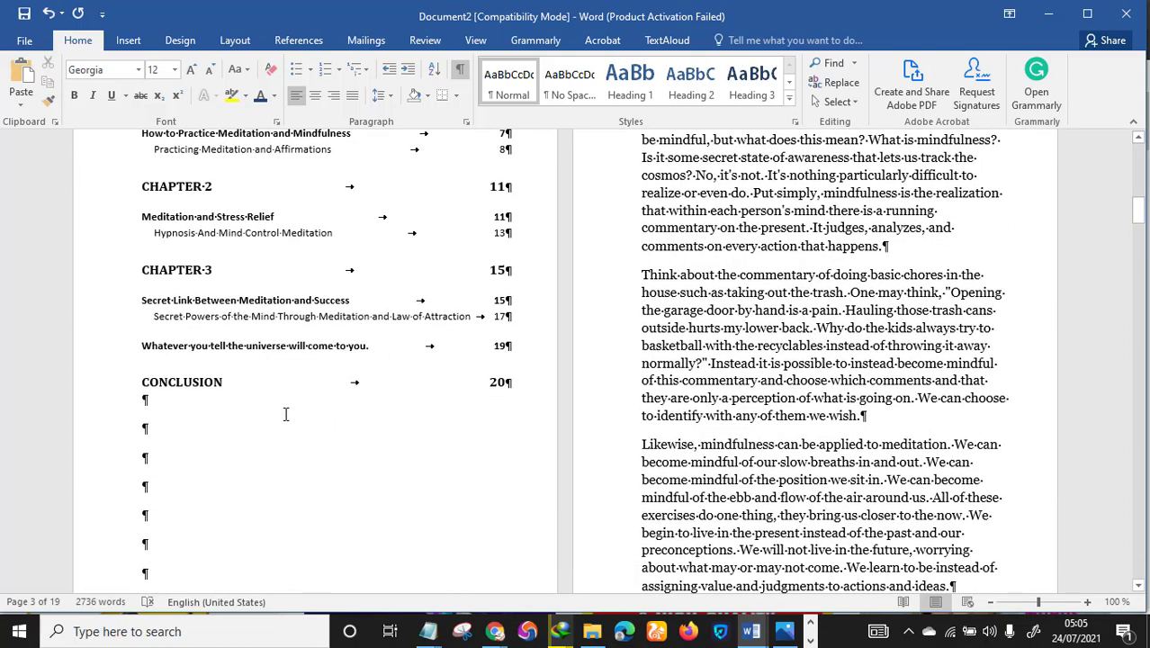
scroll(464, 428, "up", 1)
scroll(470, 427, "down", 3)
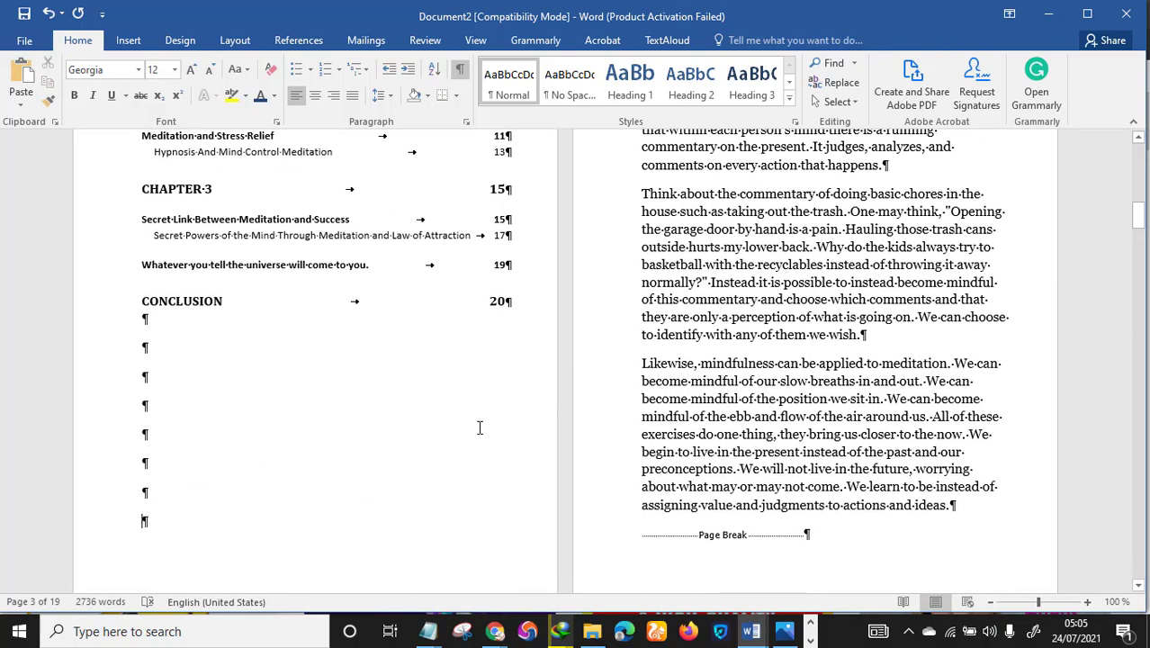
Review the empty paragraphs and page breaks from the contents page to Chapter 1 and back to the title and copyright pages
scroll(406, 427, "up", 5)
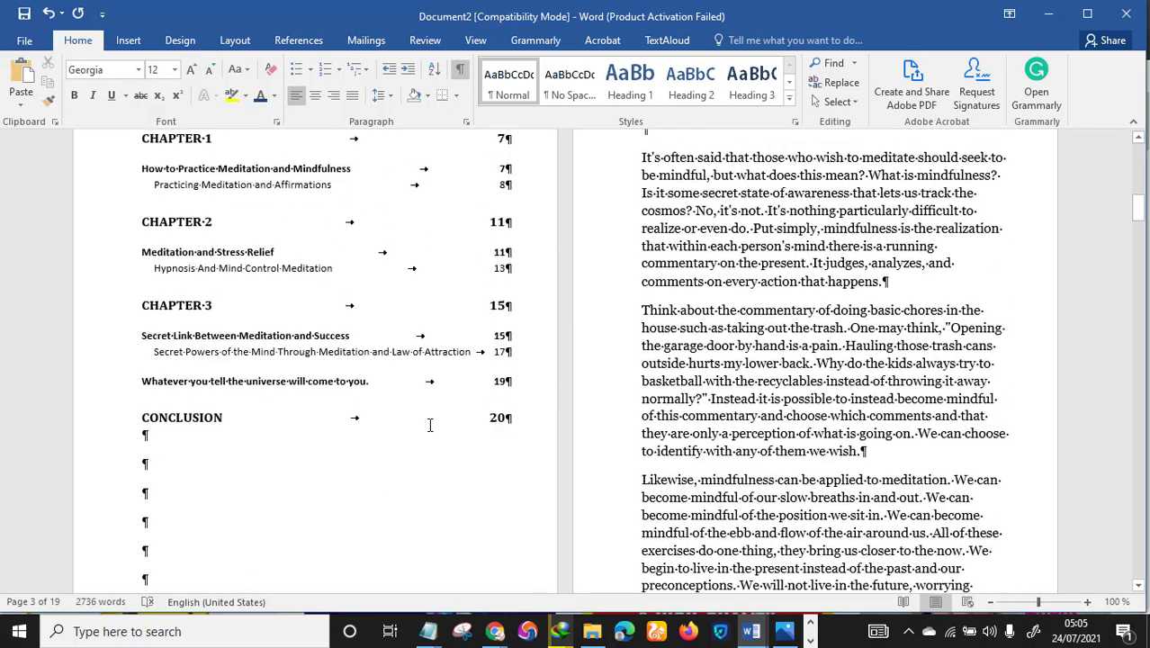
scroll(440, 420, "down", 6)
scroll(418, 396, "down", 7)
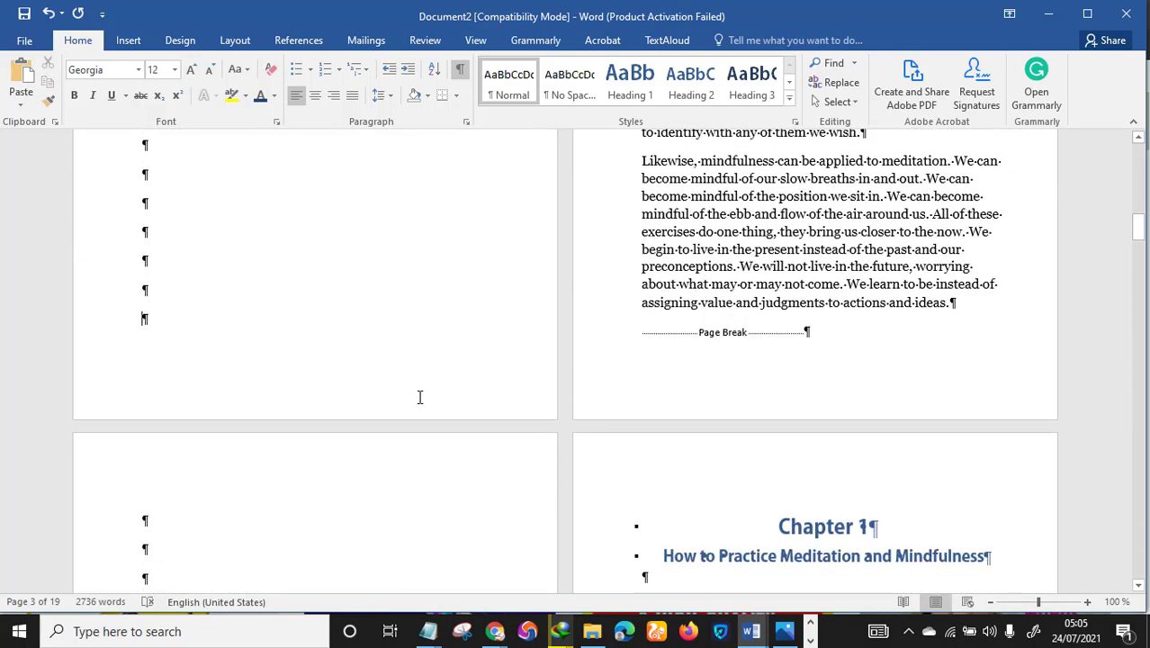
scroll(540, 380, "down", 7)
scroll(540, 381, "up", 15)
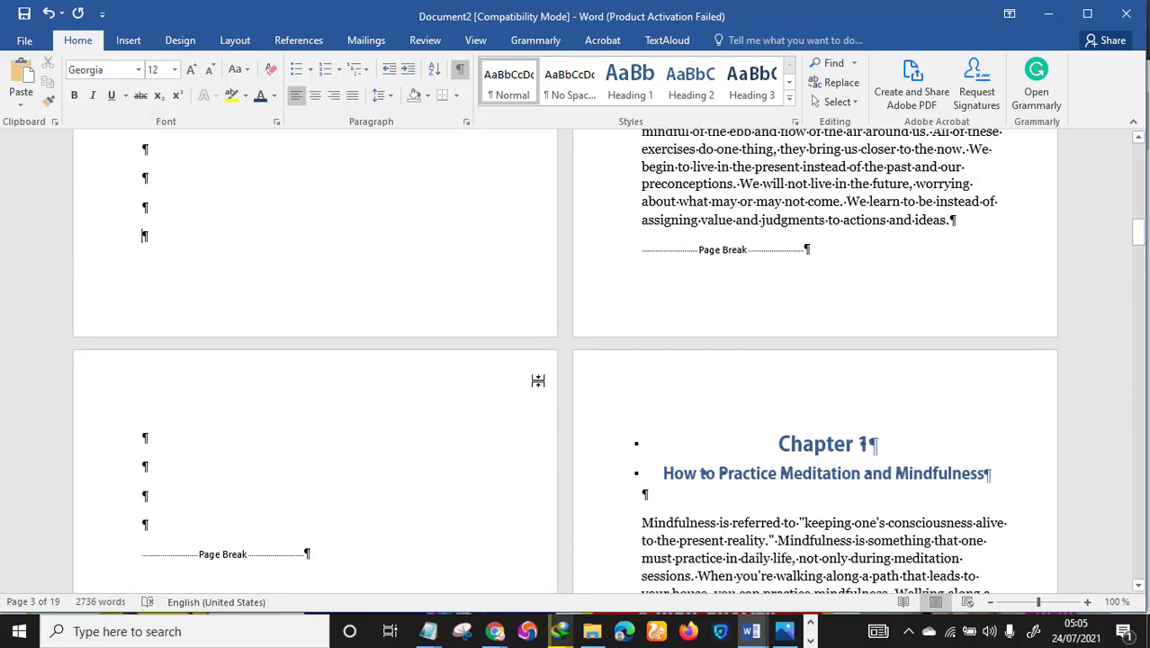
scroll(540, 382, "up", 10)
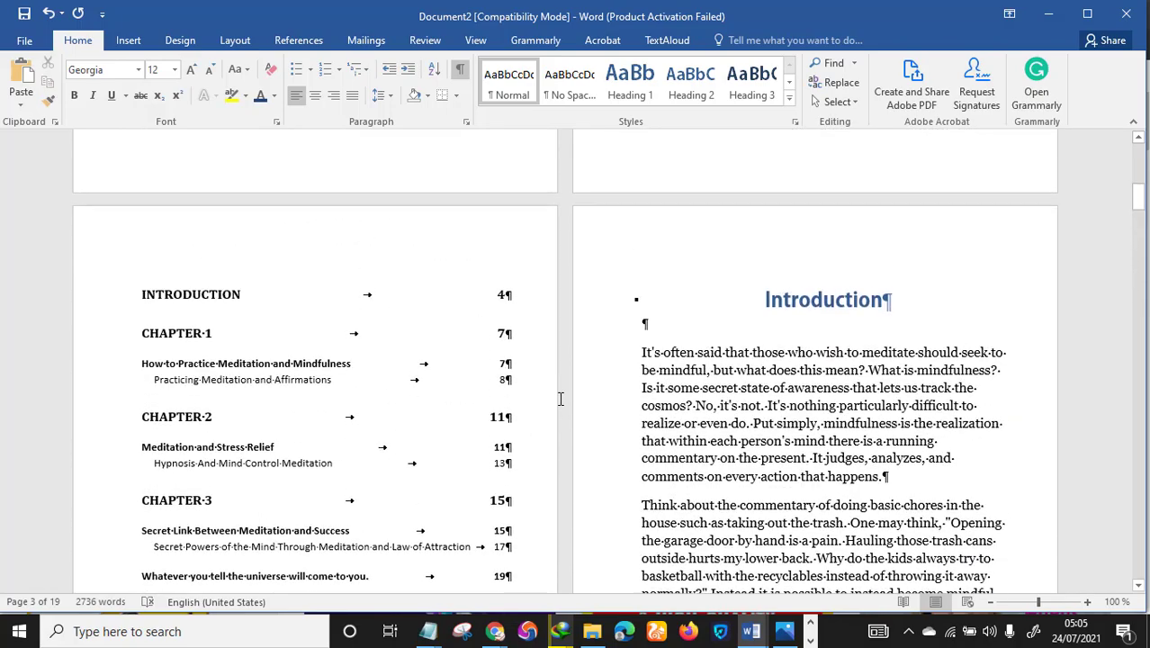
scroll(567, 394, "up", 5)
scroll(188, 218, "down", 2)
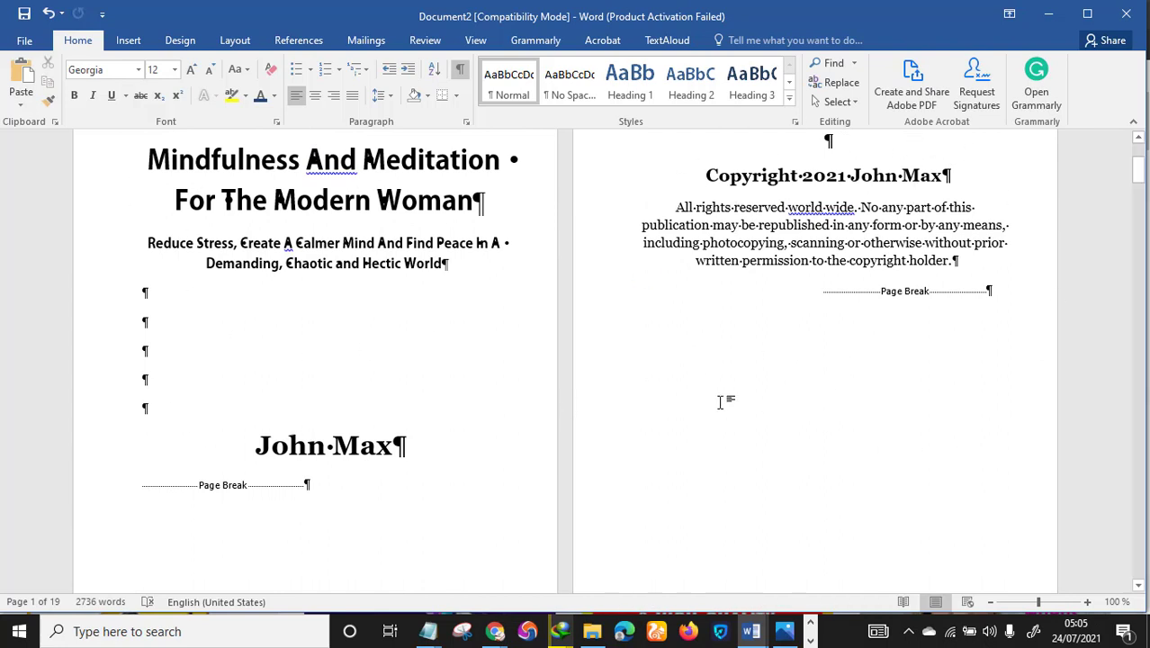
Review the empty paragraphs and page break on the contents and Introduction pages, and hide the paragraph marks
scroll(722, 398, "down", 5)
scroll(403, 273, "up", 2)
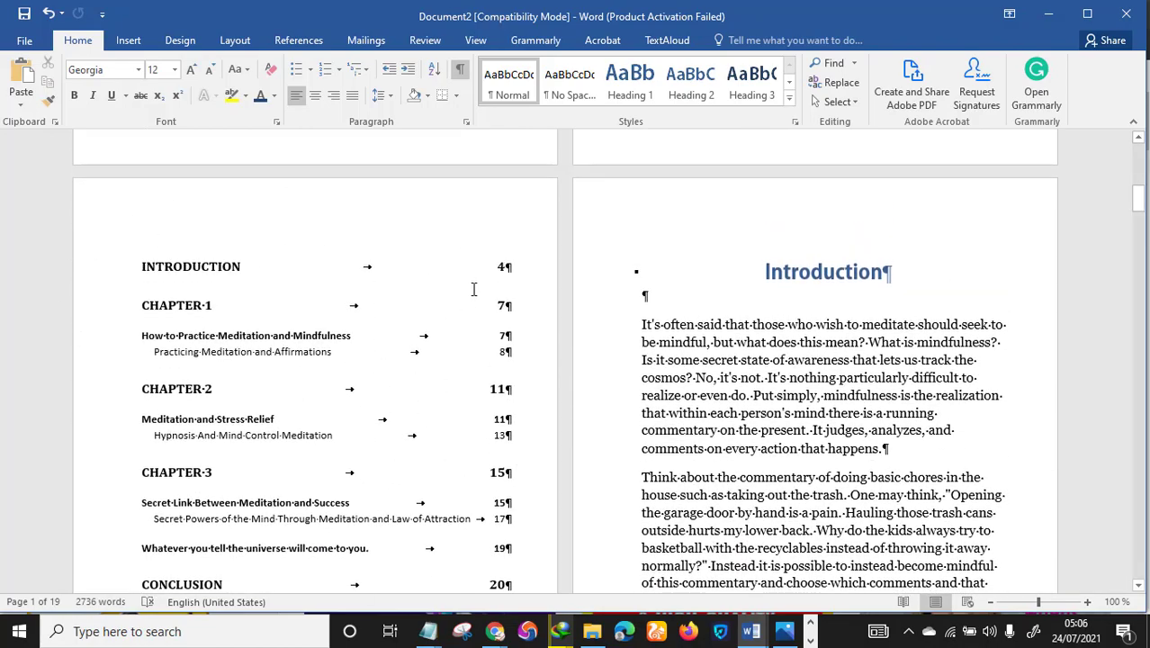
scroll(474, 289, "down", 6)
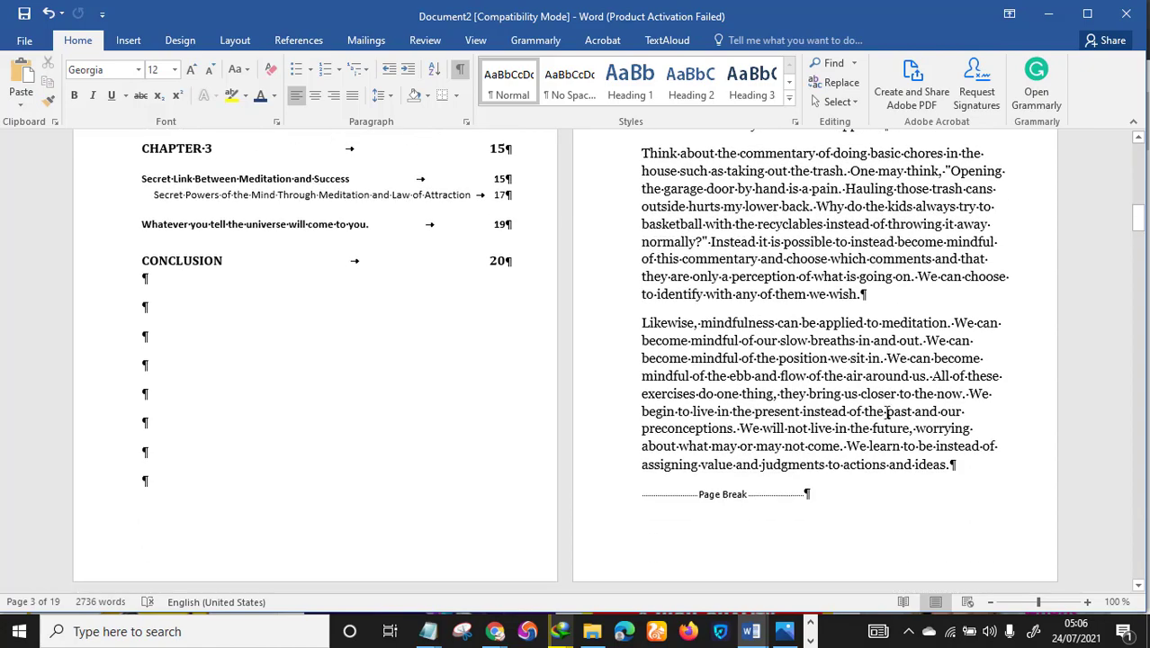
scroll(888, 411, "up", 5)
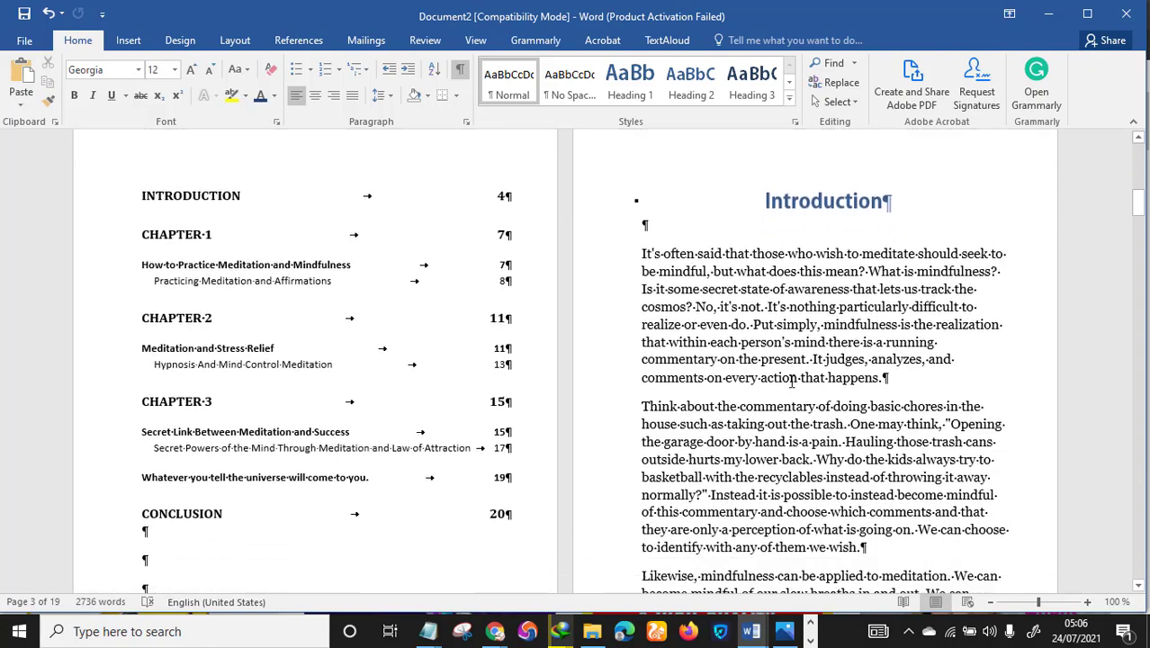
scroll(792, 382, "down", 6)
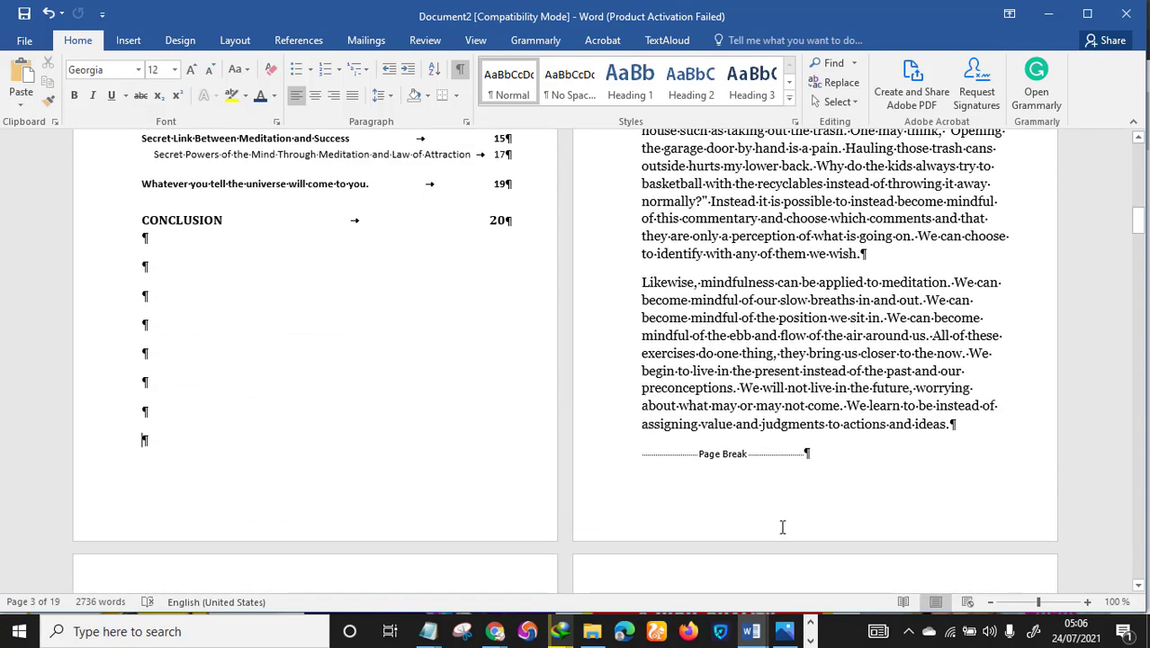
scroll(514, 473, "up", 6)
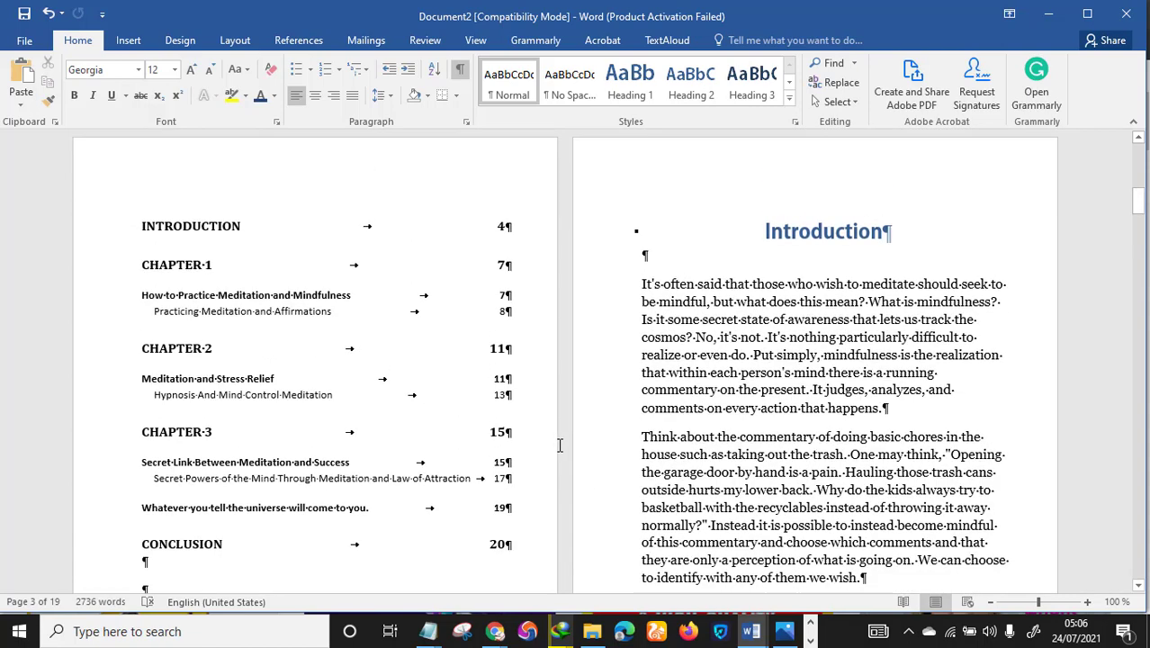
scroll(560, 442, "down", 2)
scroll(663, 440, "up", 3)
left_click(460, 69)
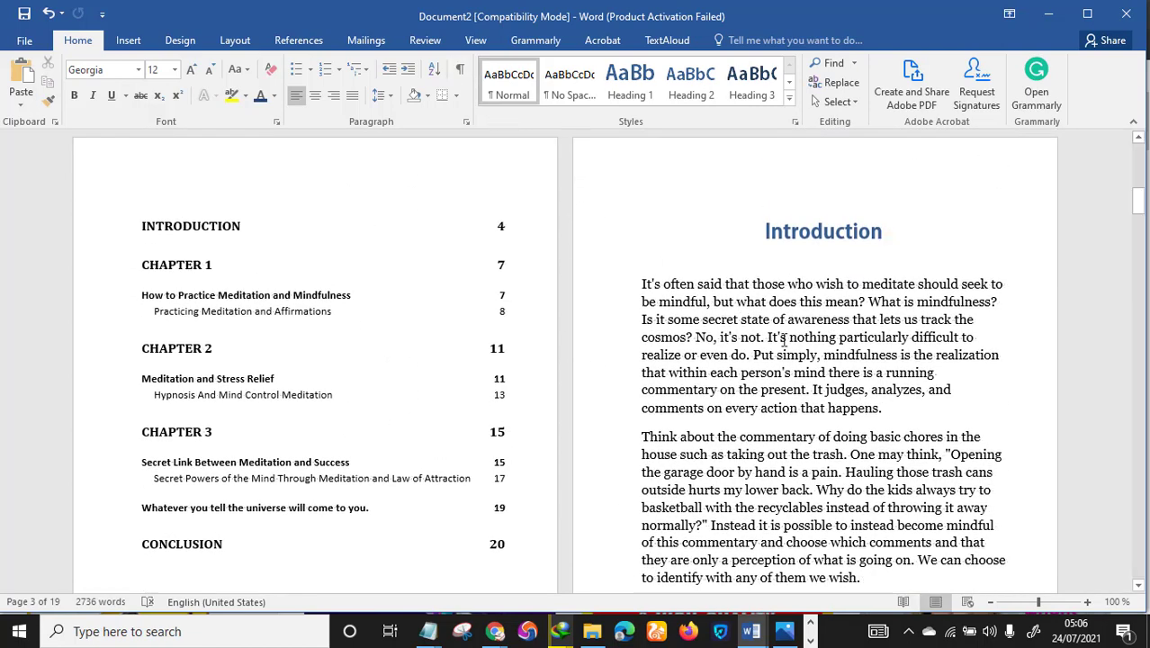
Insert a Next Page section break directly before the Introduction heading
left_click(766, 232)
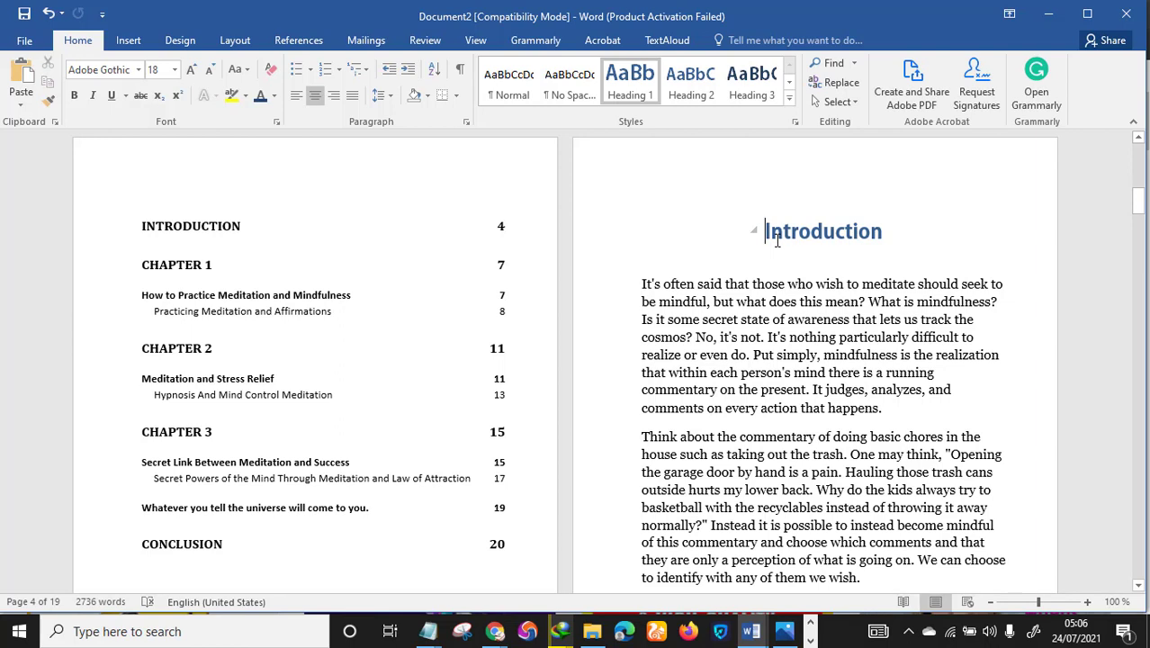
left_click(232, 40)
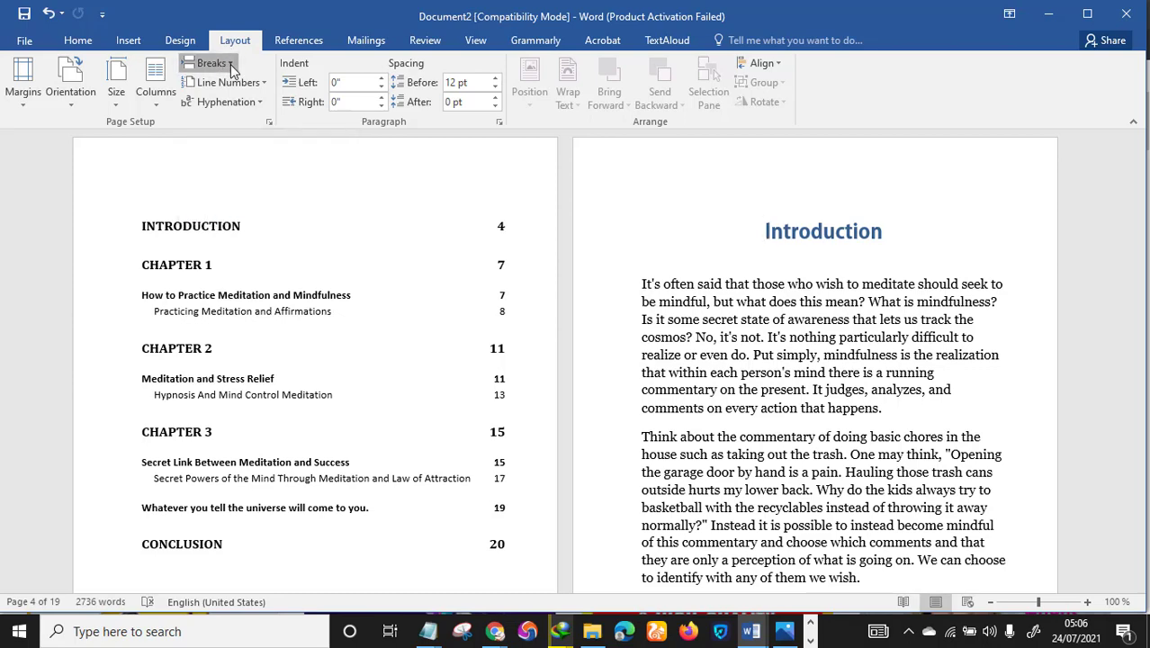
left_click(230, 64)
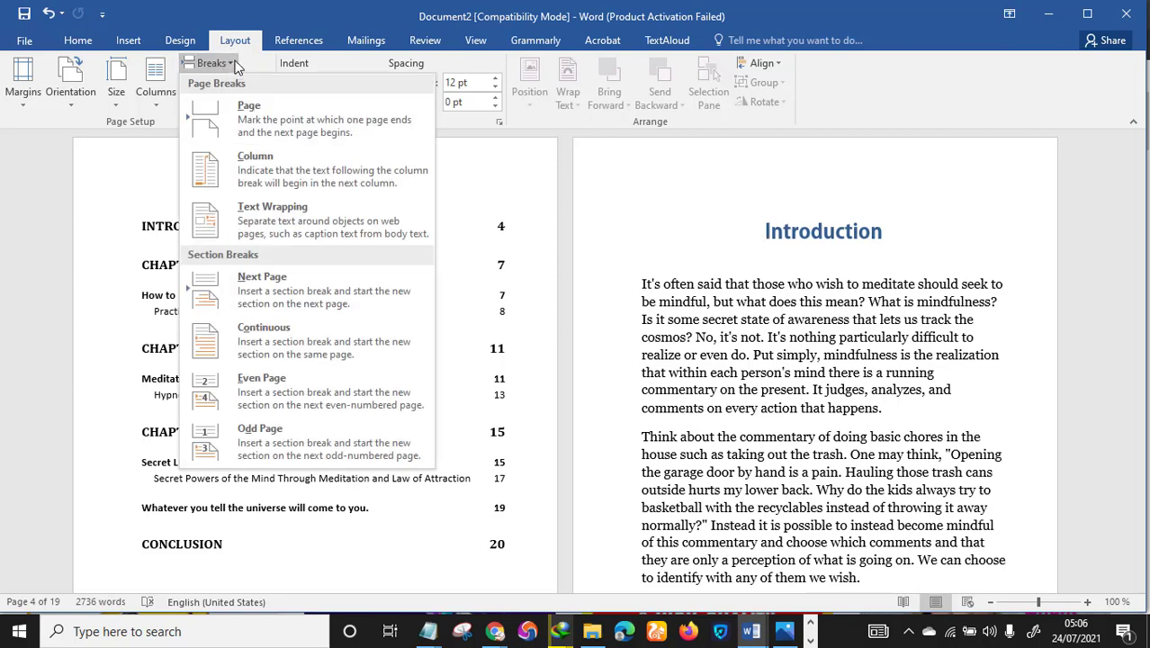
left_click(273, 288)
scroll(379, 297, "down", 4)
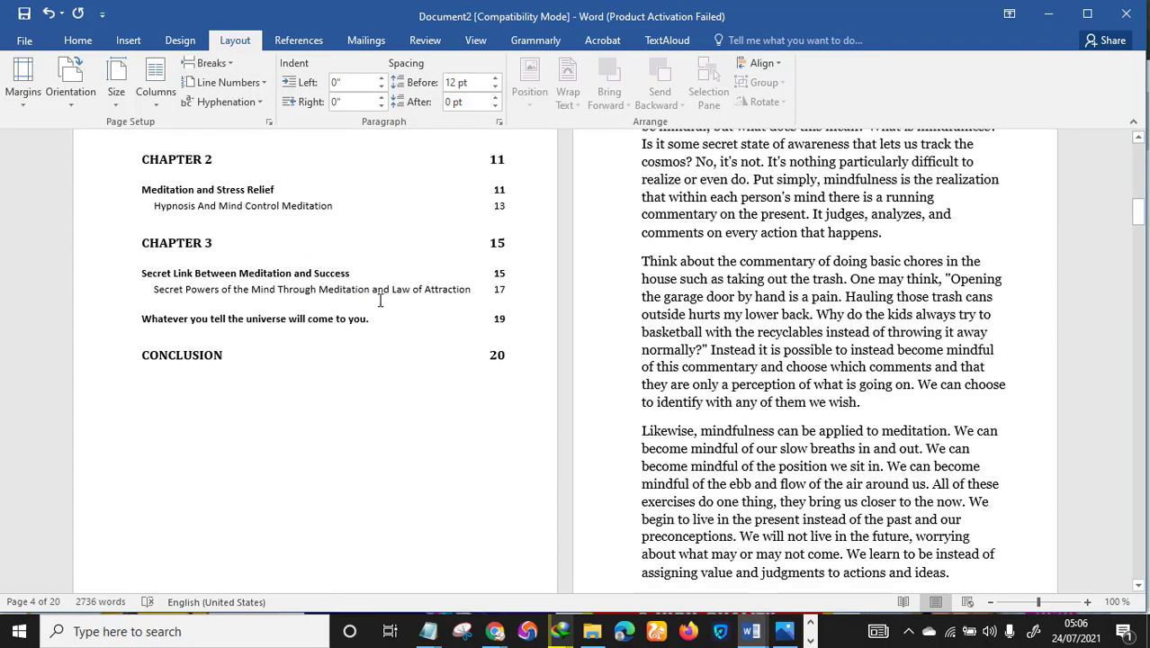
scroll(378, 297, "up", 2)
Show the paragraph marks to check the section break below the table of contents, and hide them again
left_click(77, 40)
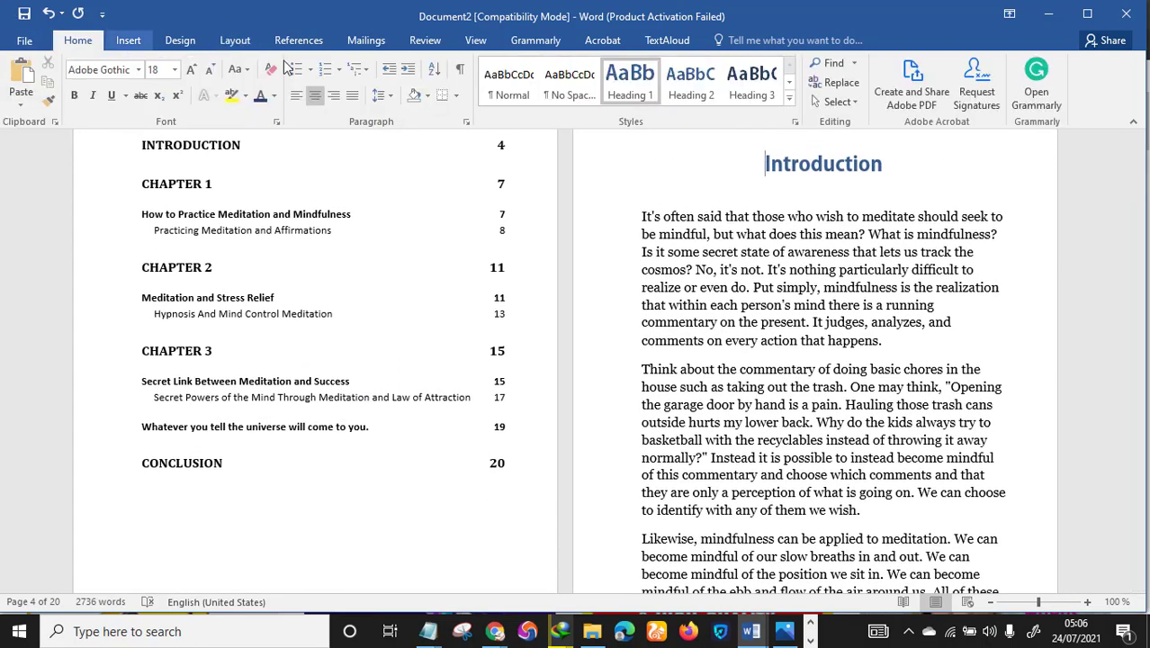
left_click(459, 70)
scroll(458, 358, "down", 3)
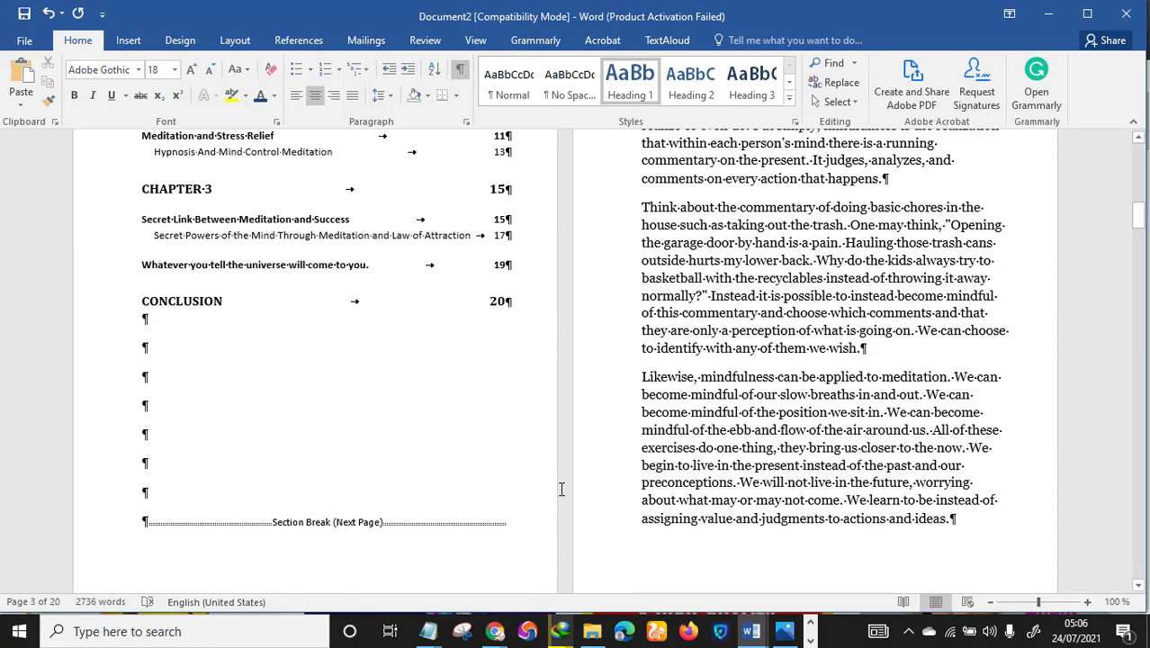
scroll(560, 489, "up", 3)
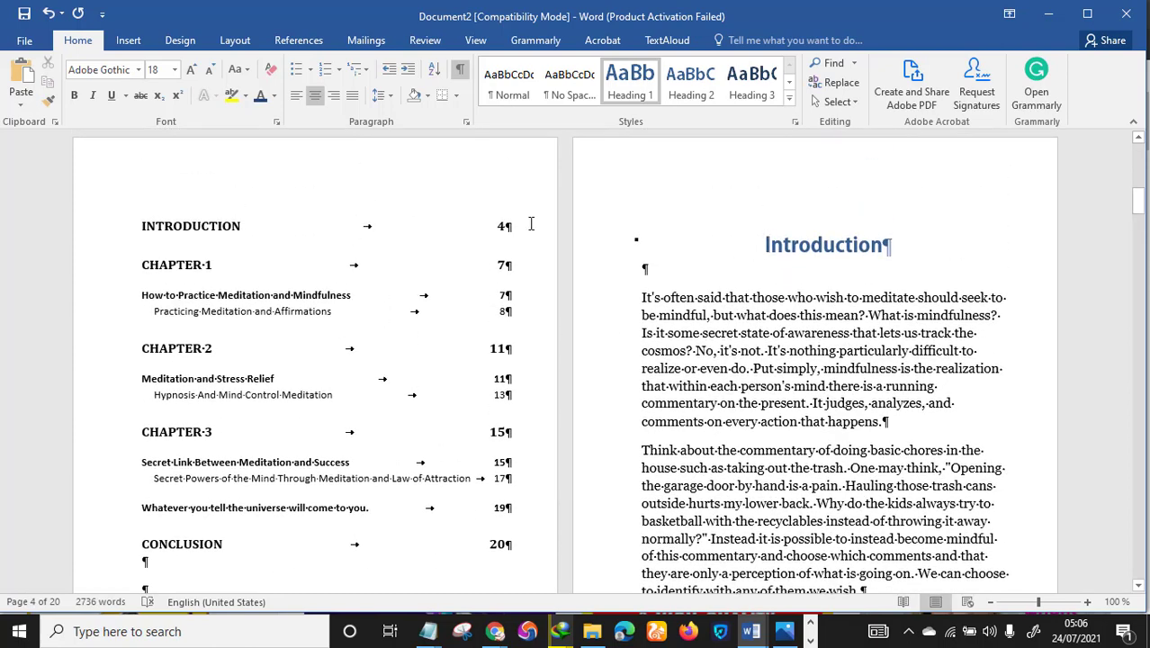
left_click(459, 70)
scroll(539, 356, "down", 3)
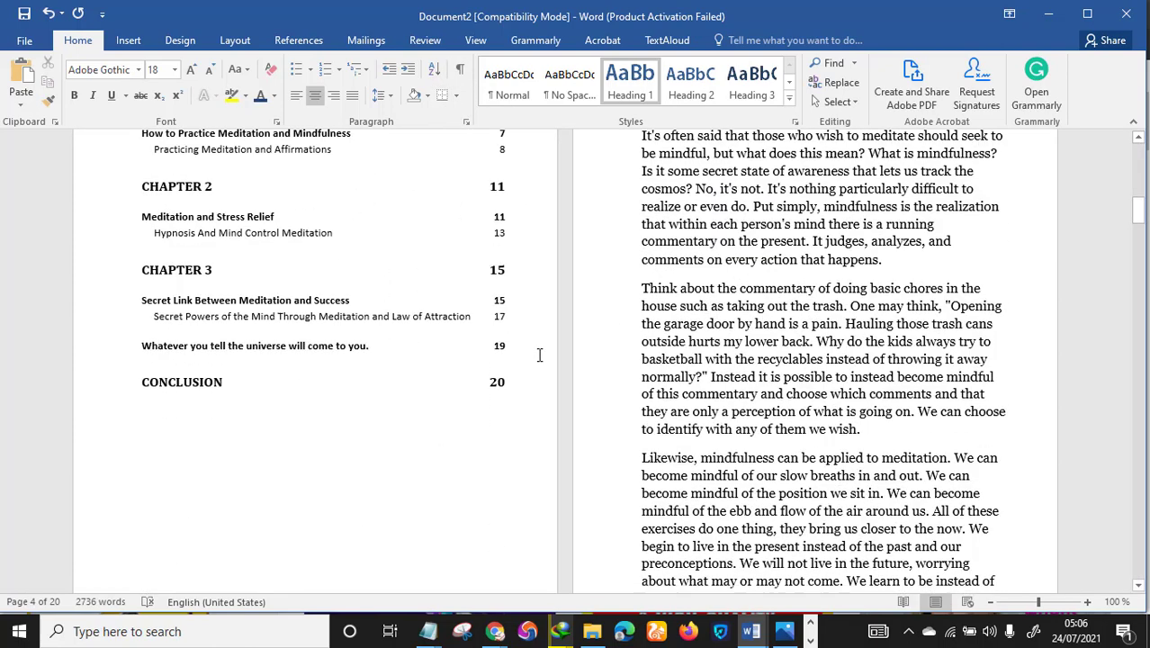
scroll(539, 356, "up", 2)
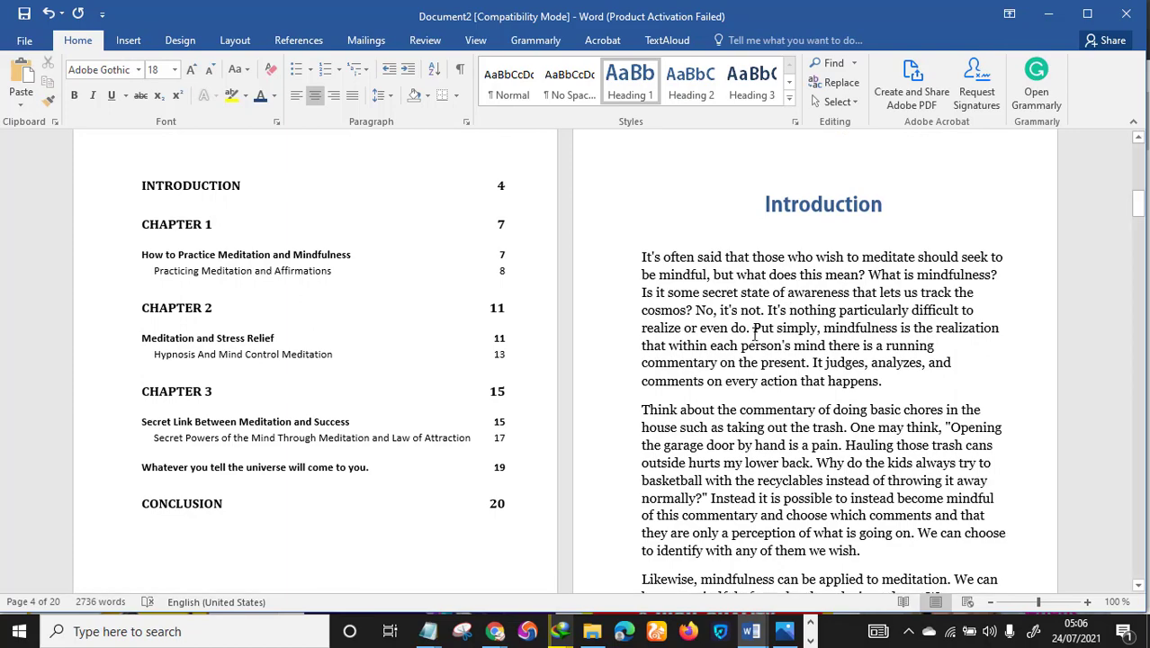
Add page numbers in the Circle design to the bottom of the pages from the end of the Introduction text
scroll(754, 333, "down", 5)
left_click(983, 361)
scroll(311, 206, "up", 3)
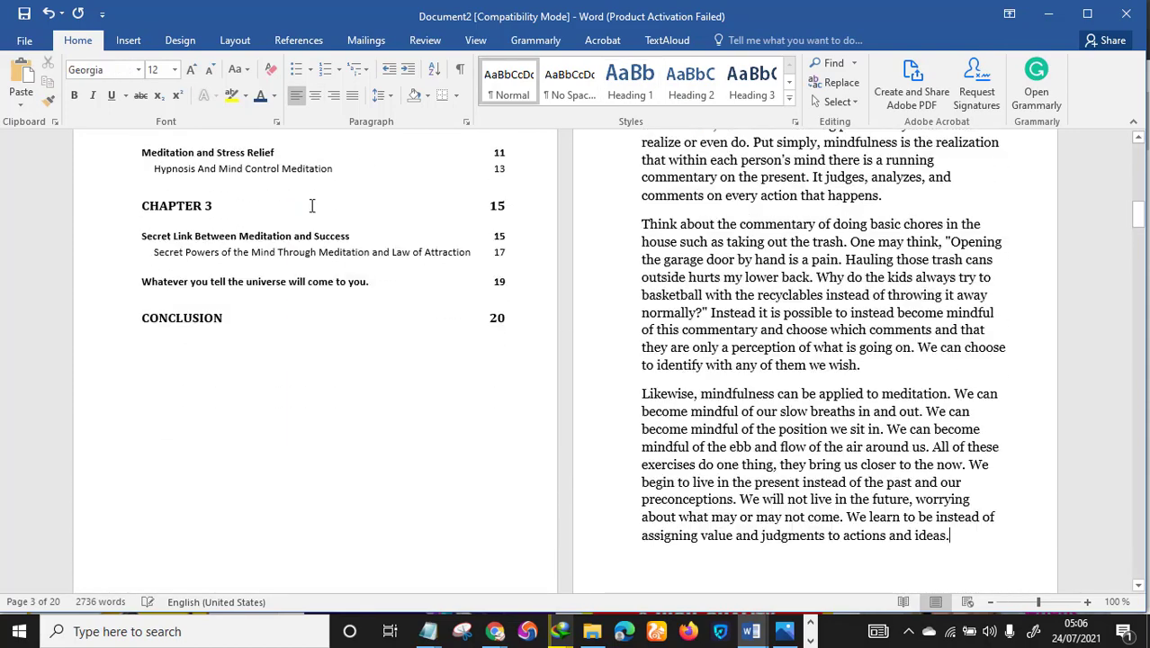
scroll(312, 206, "up", 3)
left_click(127, 40)
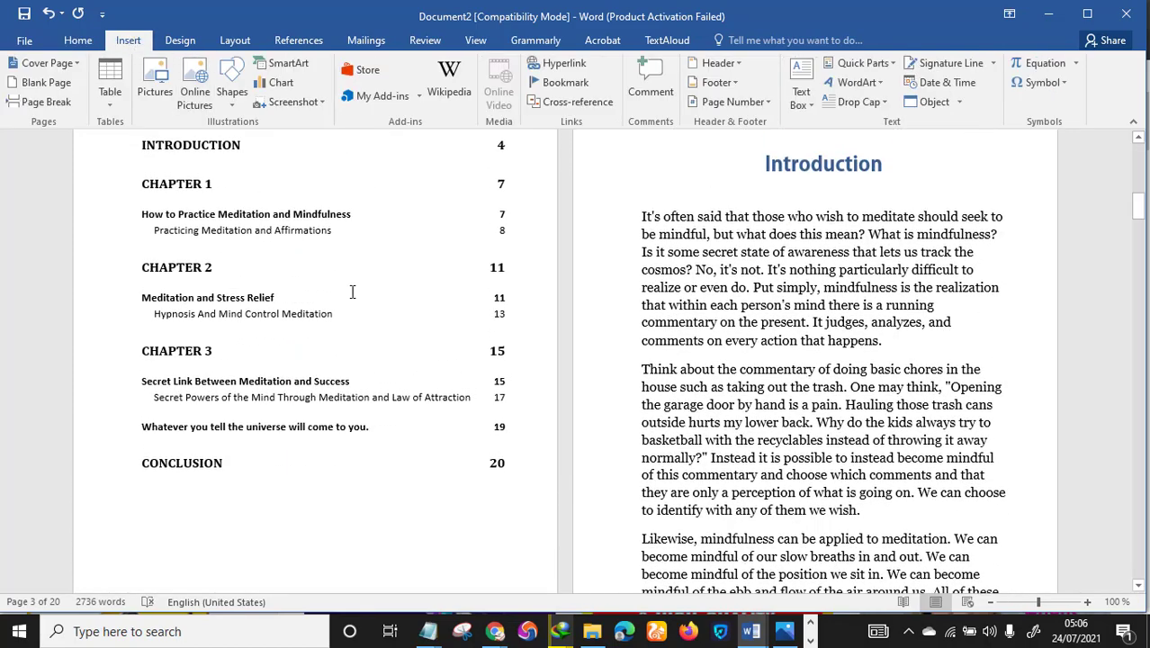
left_click(770, 107)
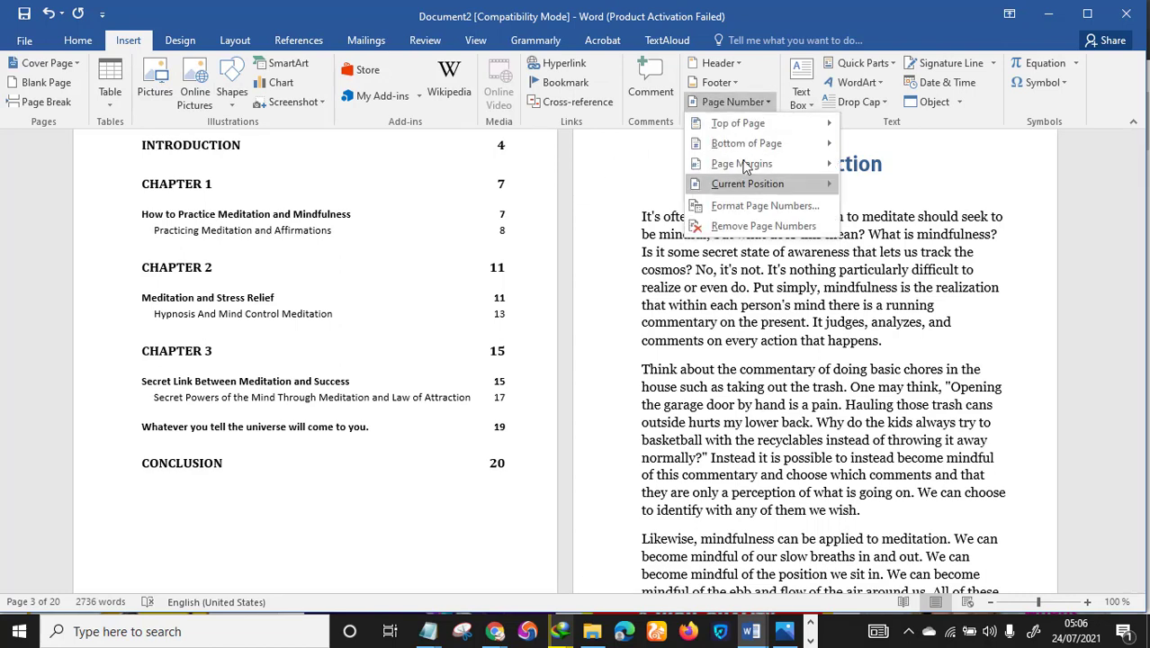
mouse_move(756, 149)
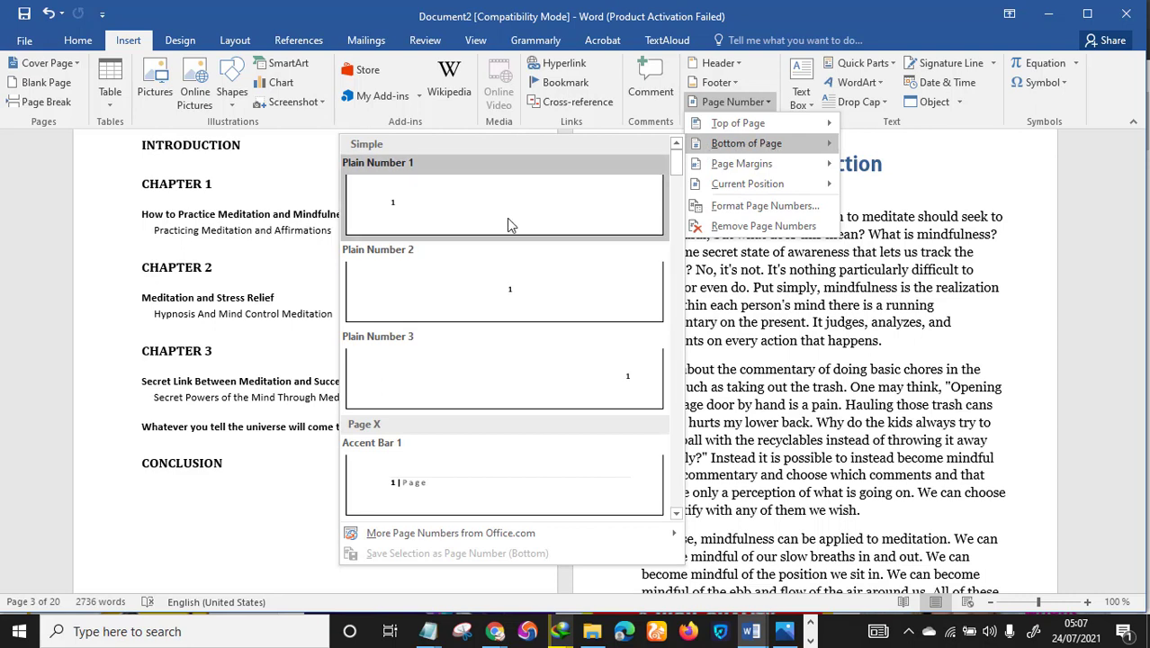
scroll(540, 217, "down", 5)
scroll(549, 217, "down", 6)
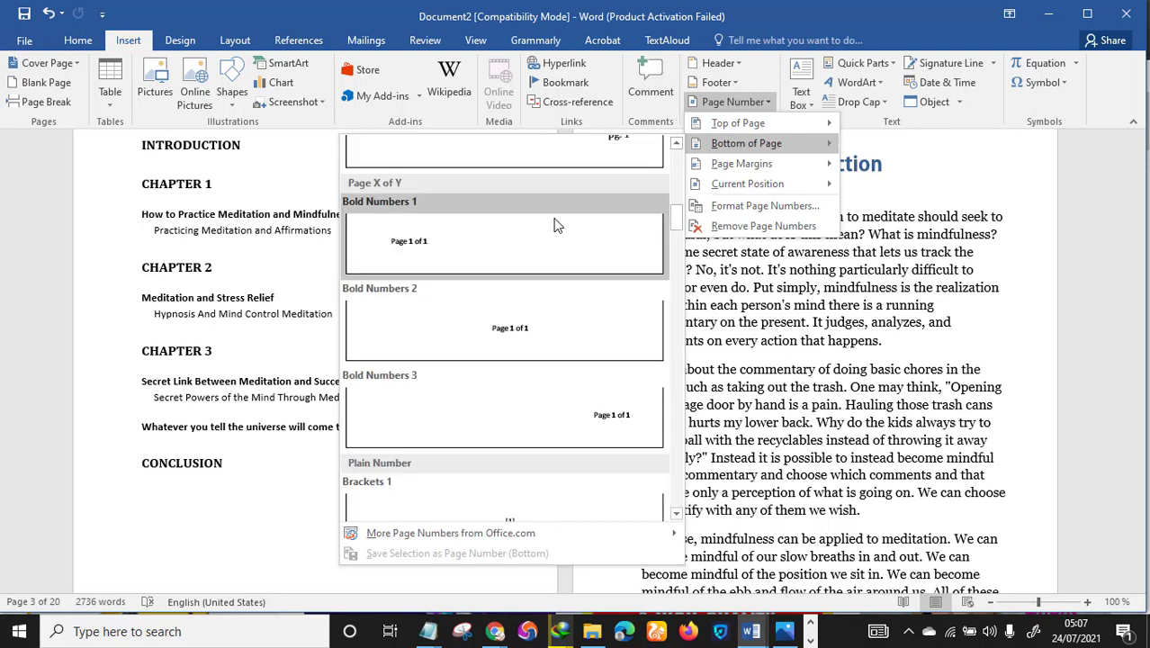
scroll(518, 347, "down", 6)
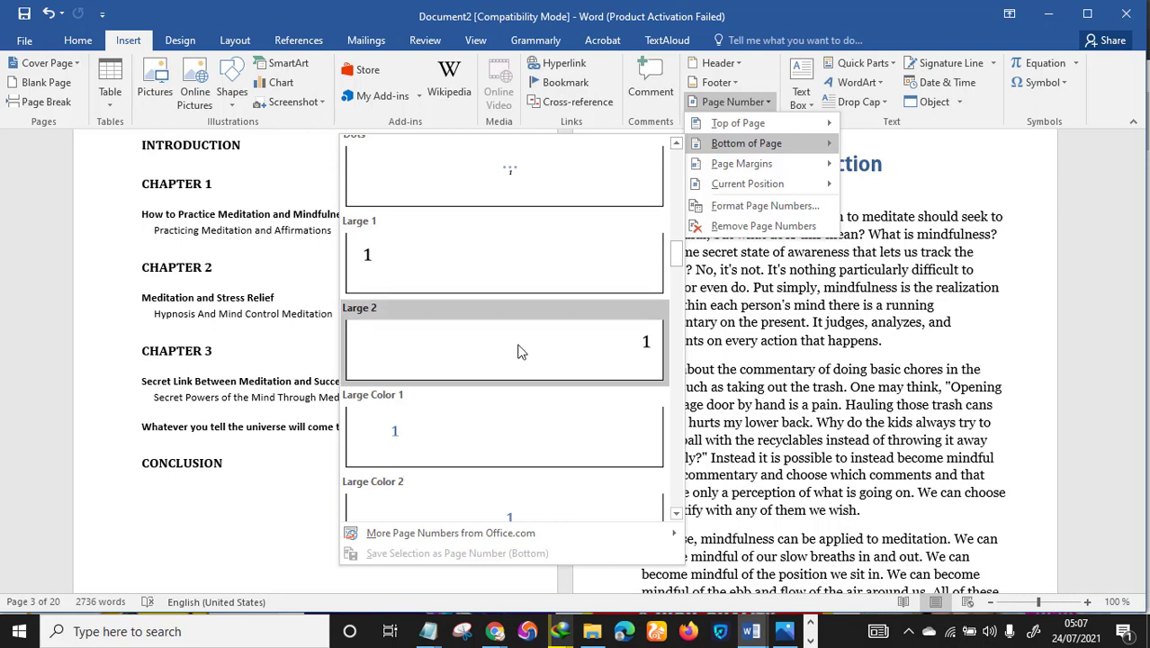
scroll(518, 330, "down", 3)
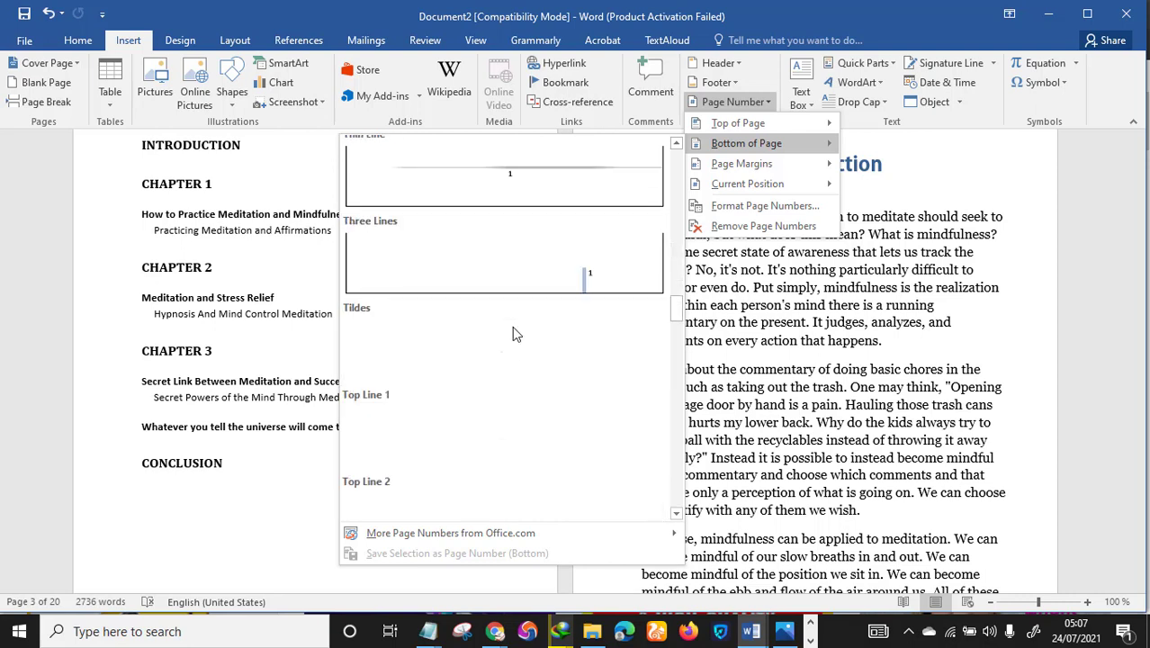
scroll(516, 327, "up", 3)
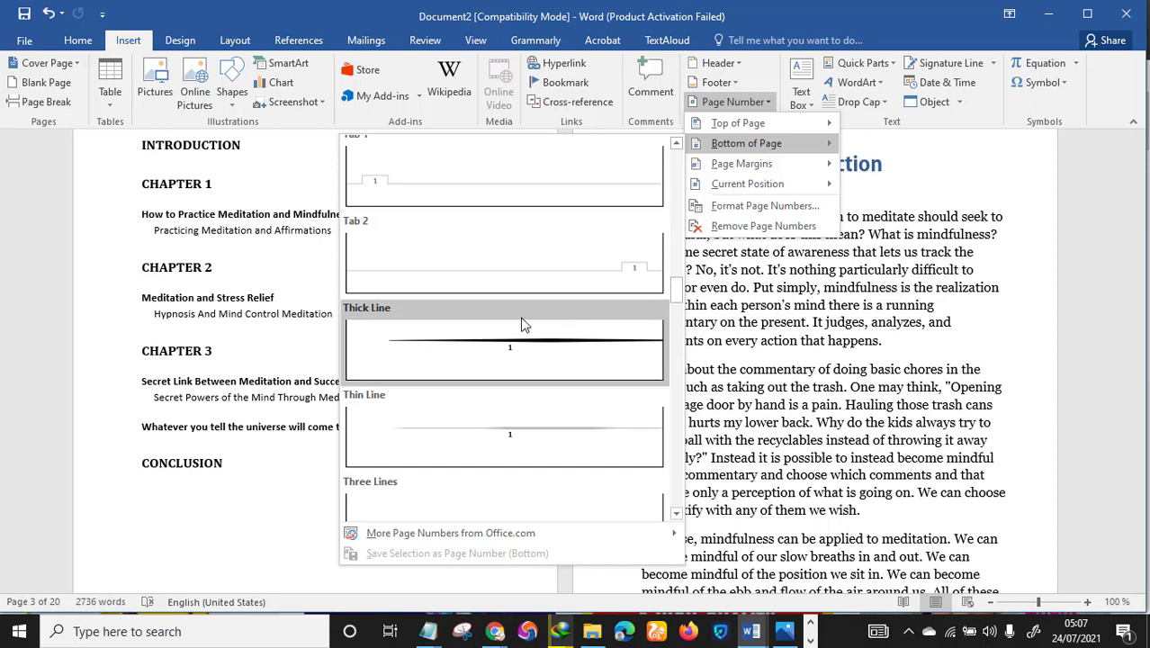
scroll(525, 325, "down", 6)
scroll(543, 382, "up", 5)
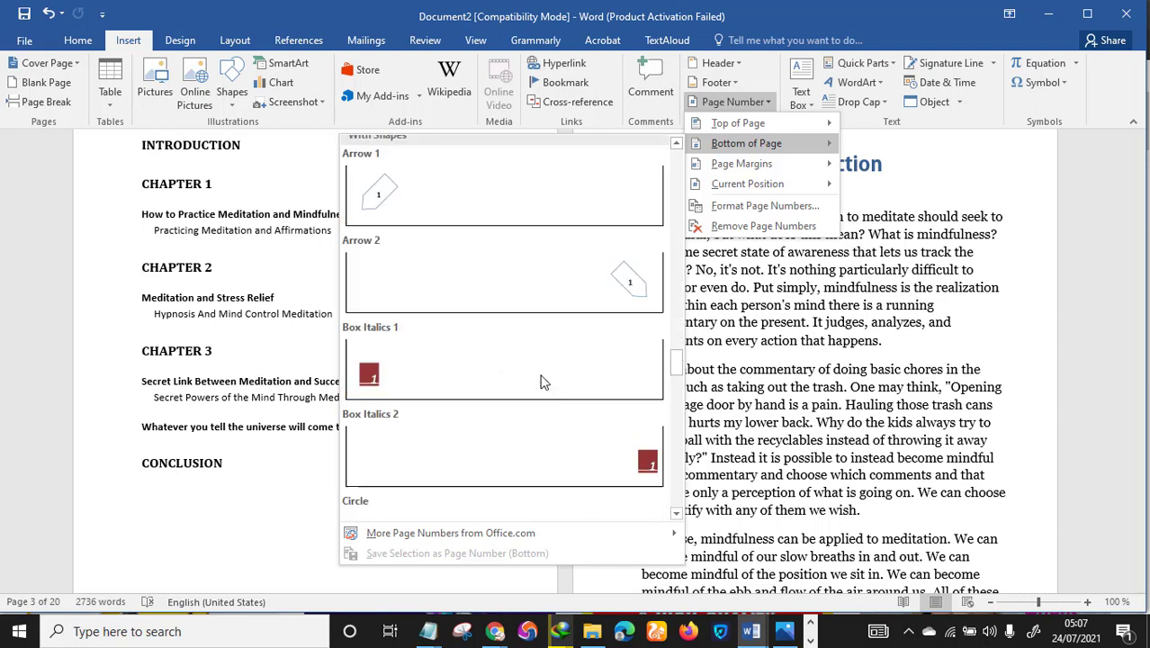
scroll(543, 380, "down", 4)
scroll(486, 356, "up", 5)
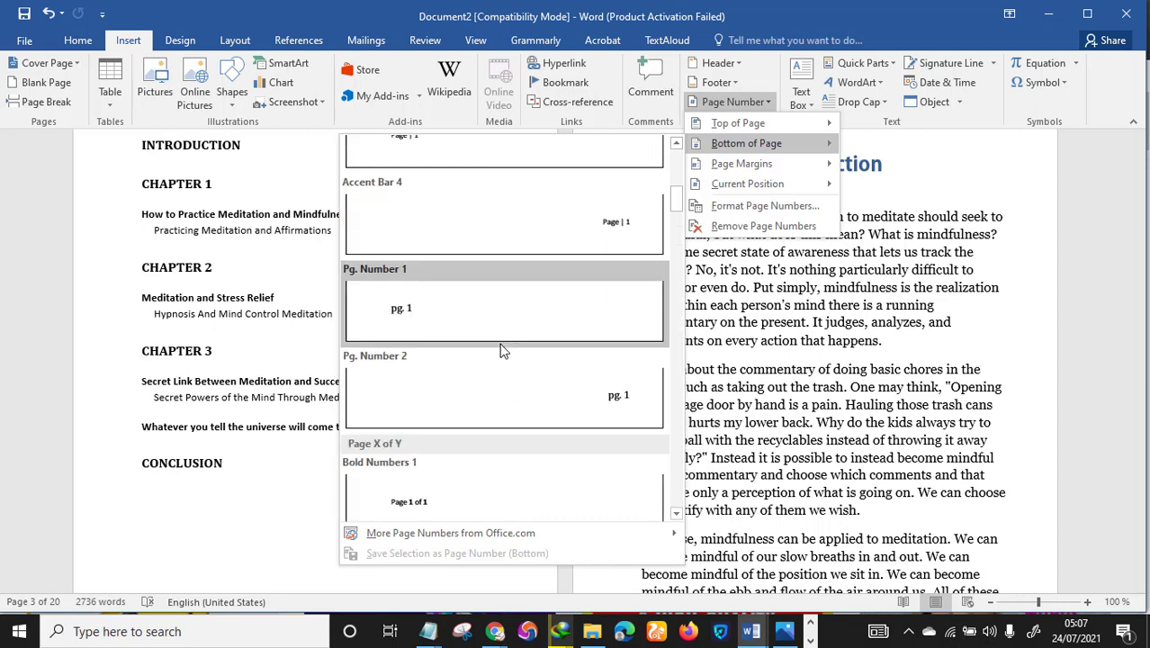
scroll(519, 330, "up", 5)
scroll(518, 330, "down", 10)
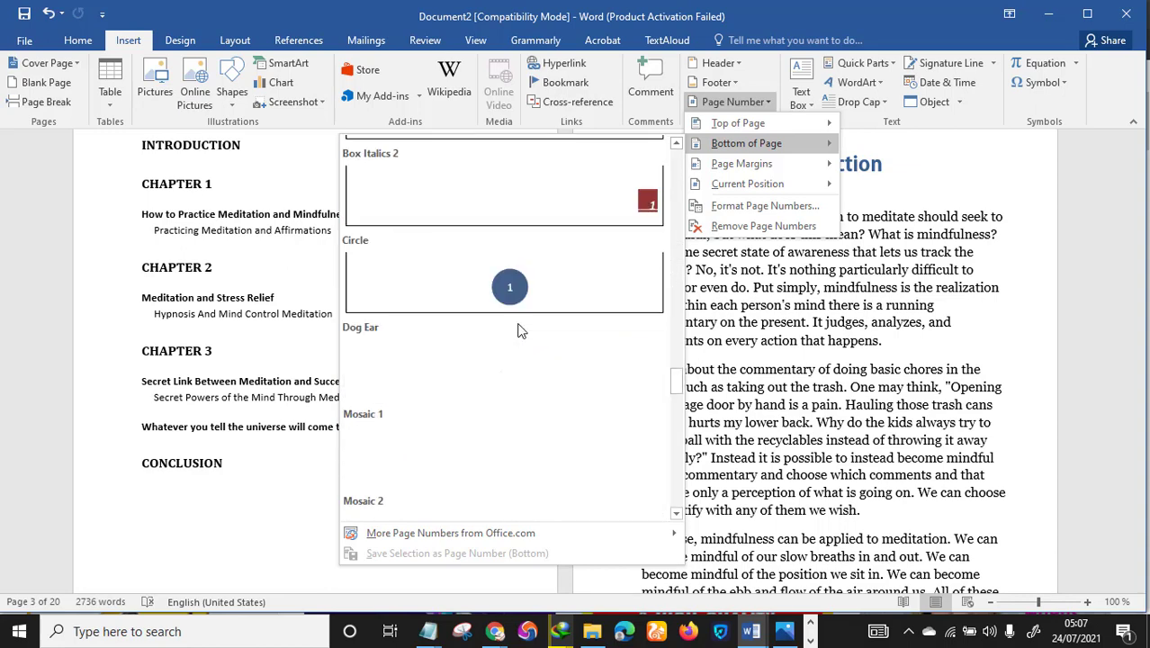
scroll(518, 330, "up", 5)
left_click(508, 284)
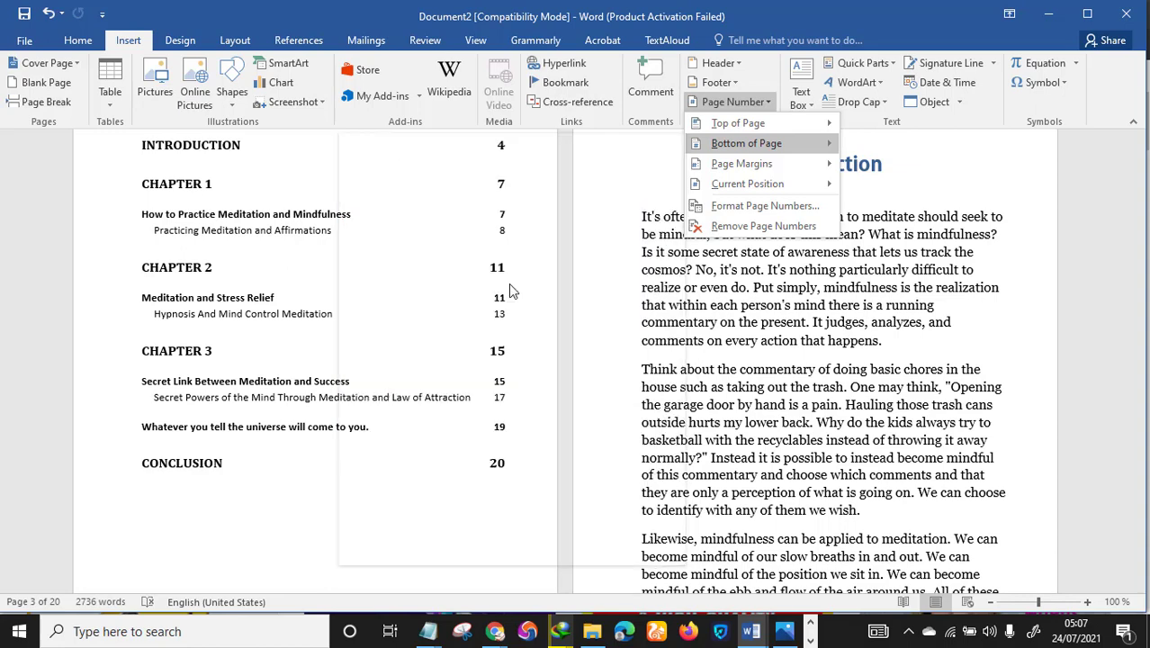
Examine the footer page numbers and section labels from the title and copyright pages to the contents and Introduction pages
scroll(780, 378, "down", 2)
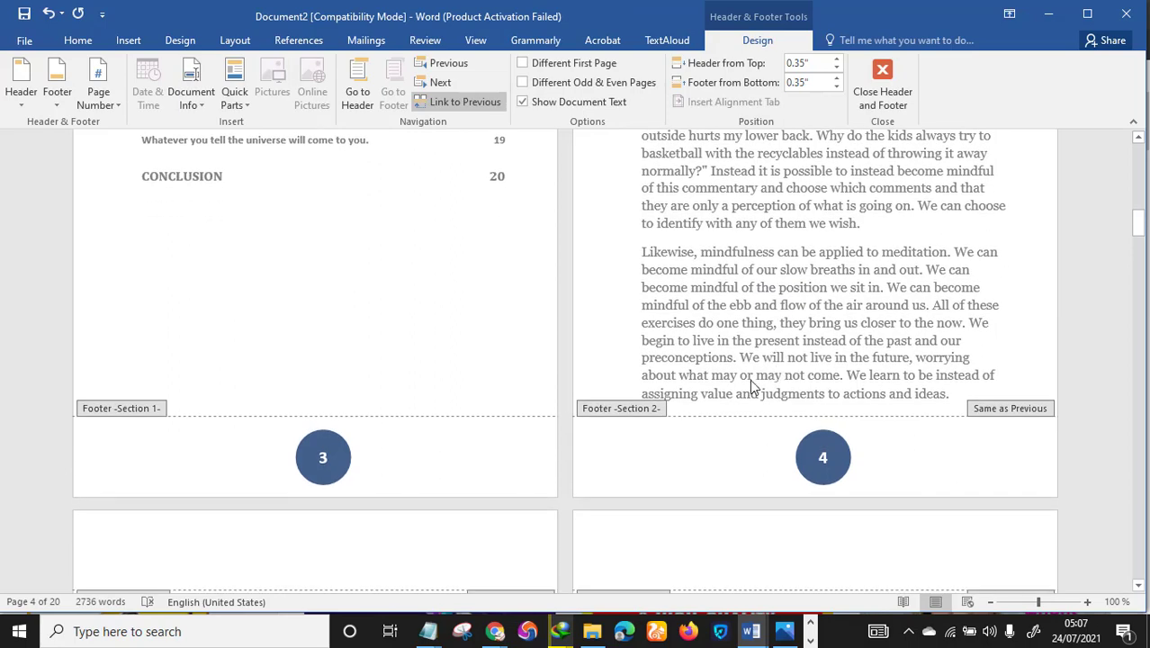
scroll(751, 382, "up", 3)
scroll(754, 379, "down", 3)
scroll(752, 378, "up", 20)
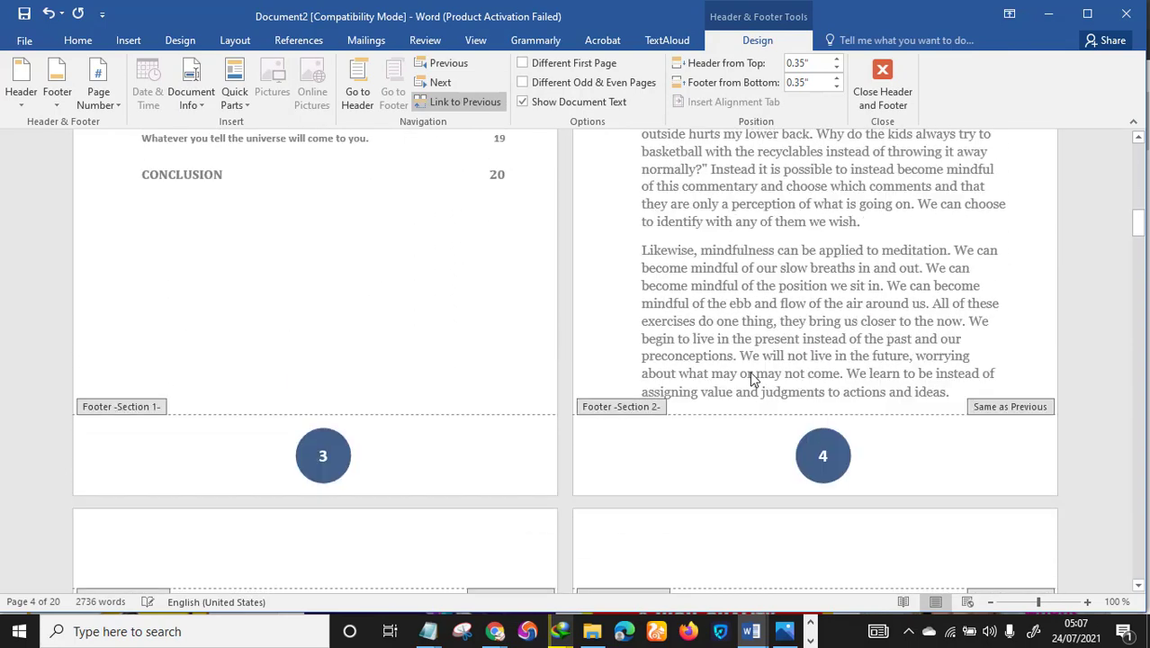
scroll(758, 365, "down", 7)
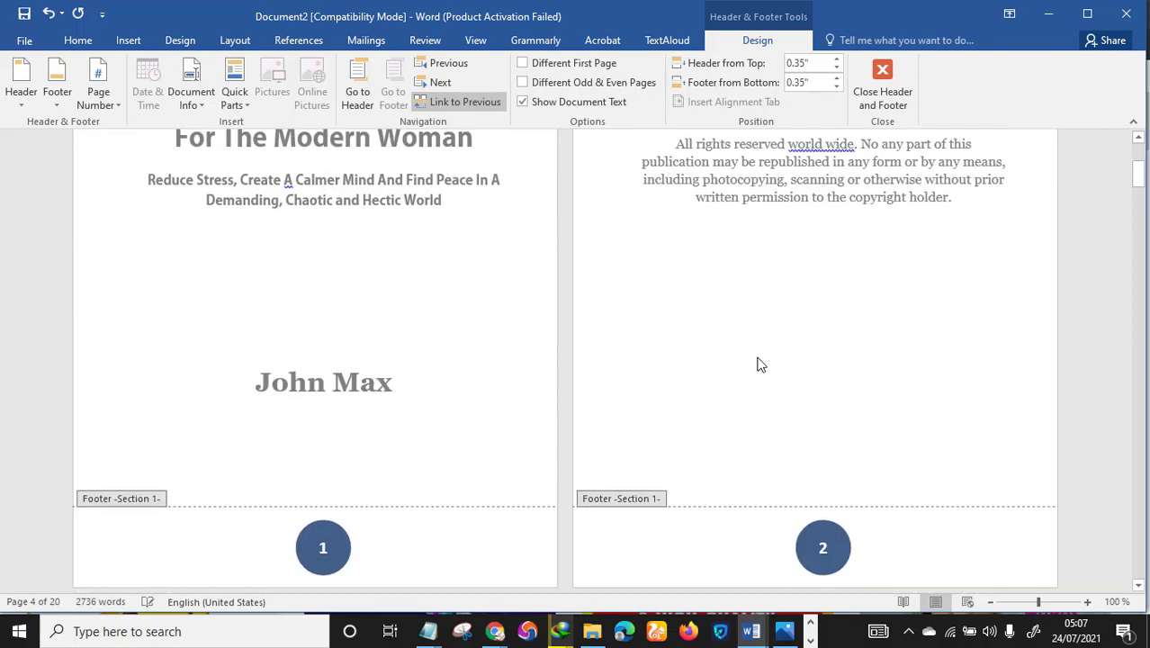
left_click(322, 365)
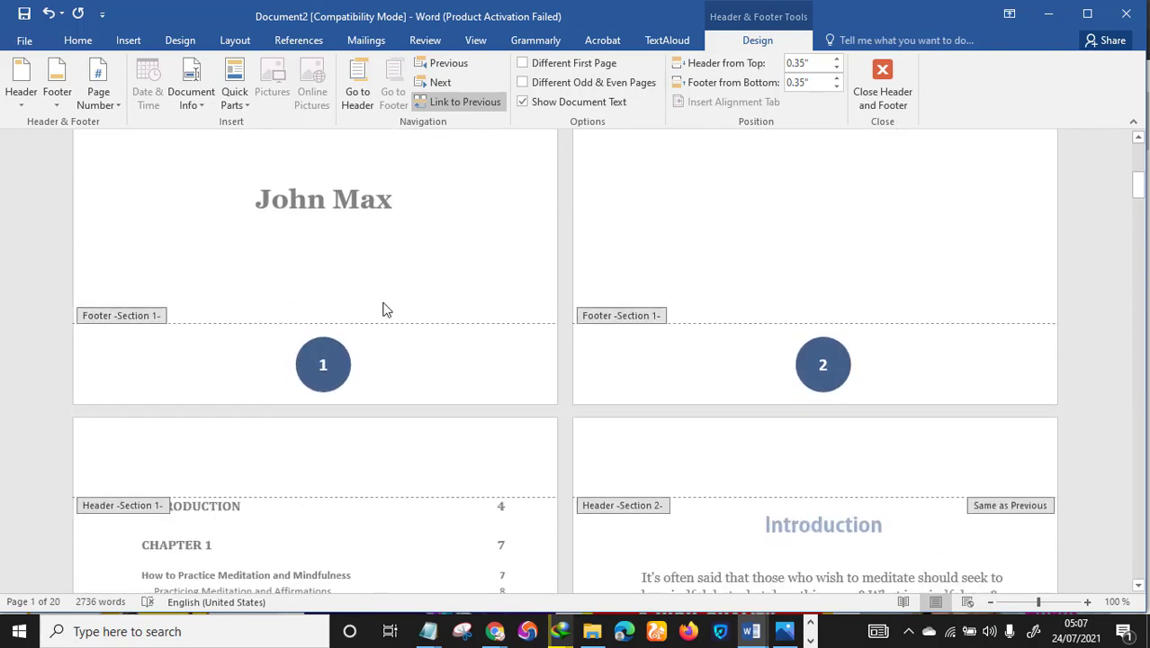
scroll(457, 287, "up", 3)
scroll(540, 316, "up", 2)
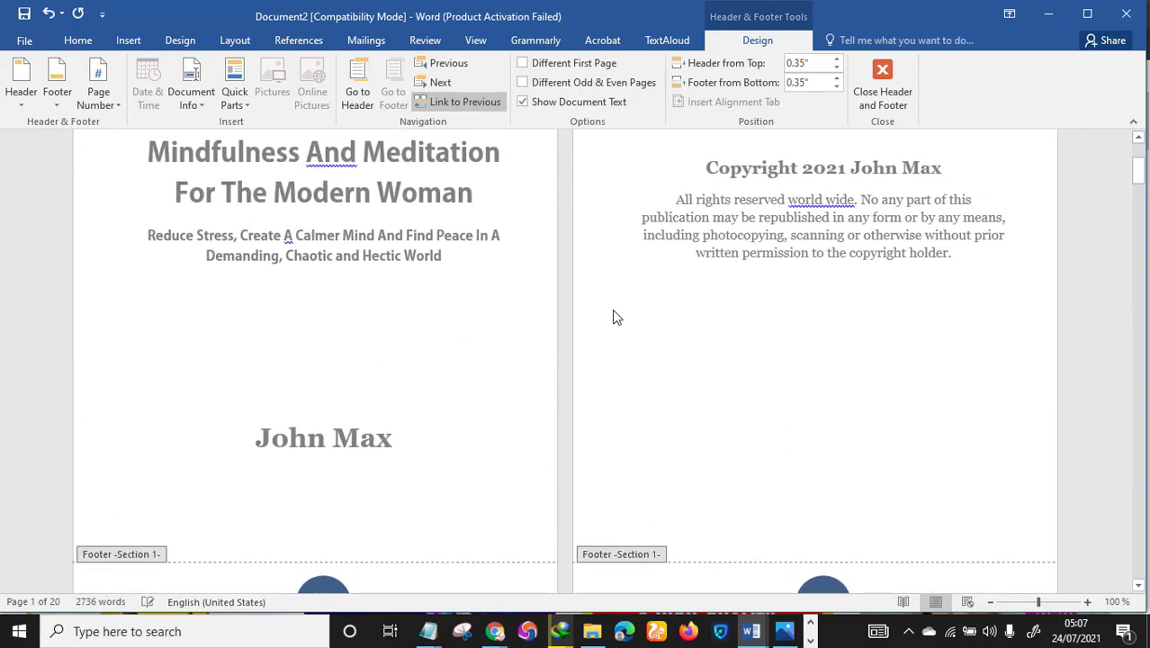
scroll(765, 288, "down", 2)
scroll(916, 252, "down", 15)
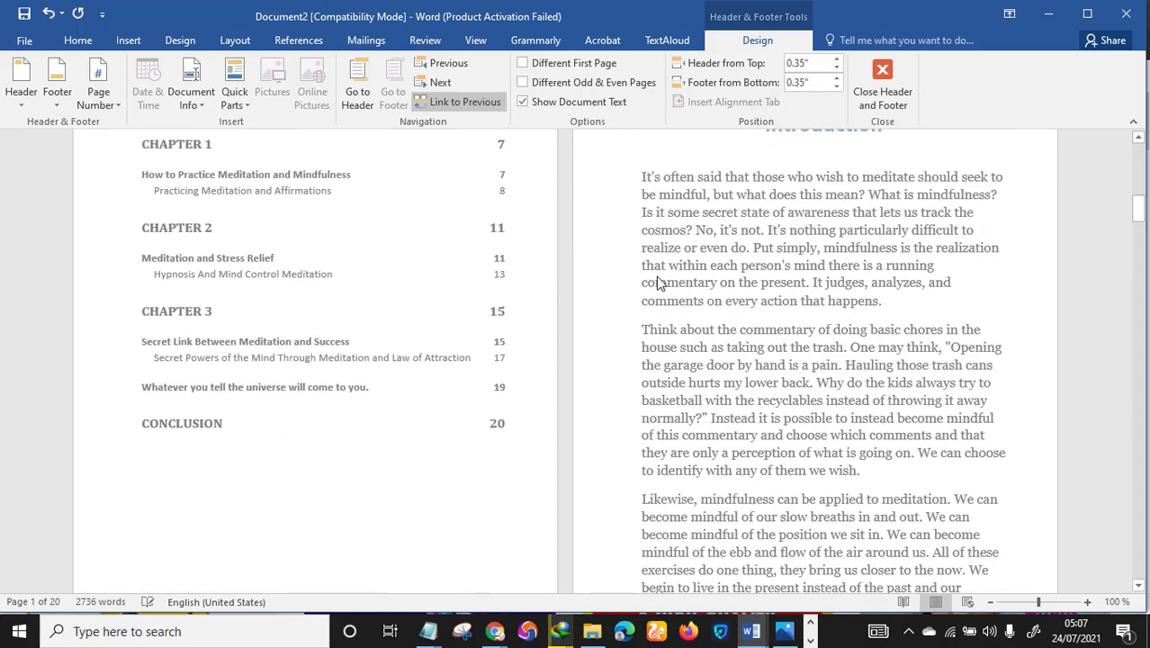
scroll(339, 310, "down", 2)
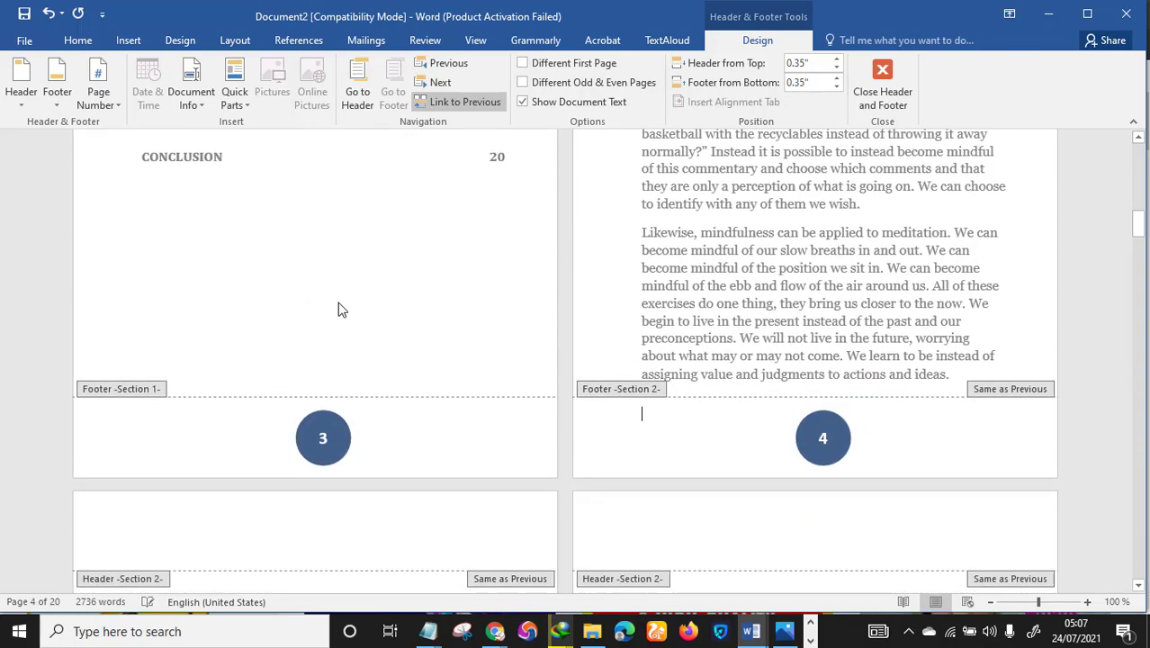
scroll(341, 311, "up", 3)
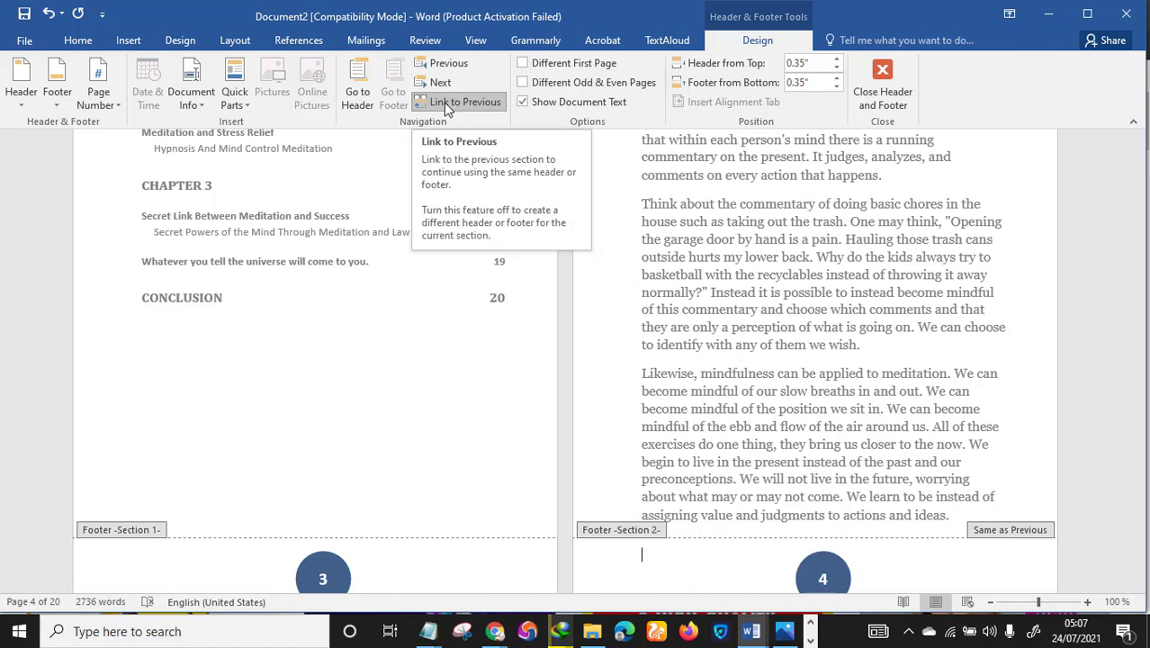
Unlink the Section 2 footer from the previous section
left_click(445, 104)
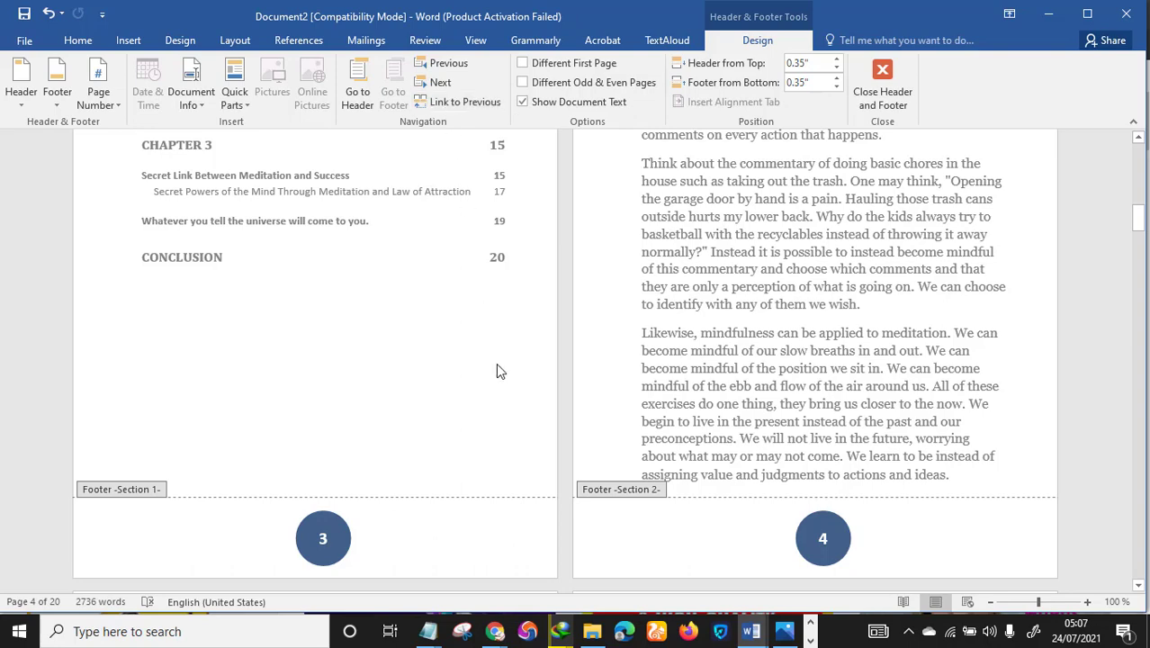
scroll(493, 457, "up", 3)
scroll(493, 458, "down", 5)
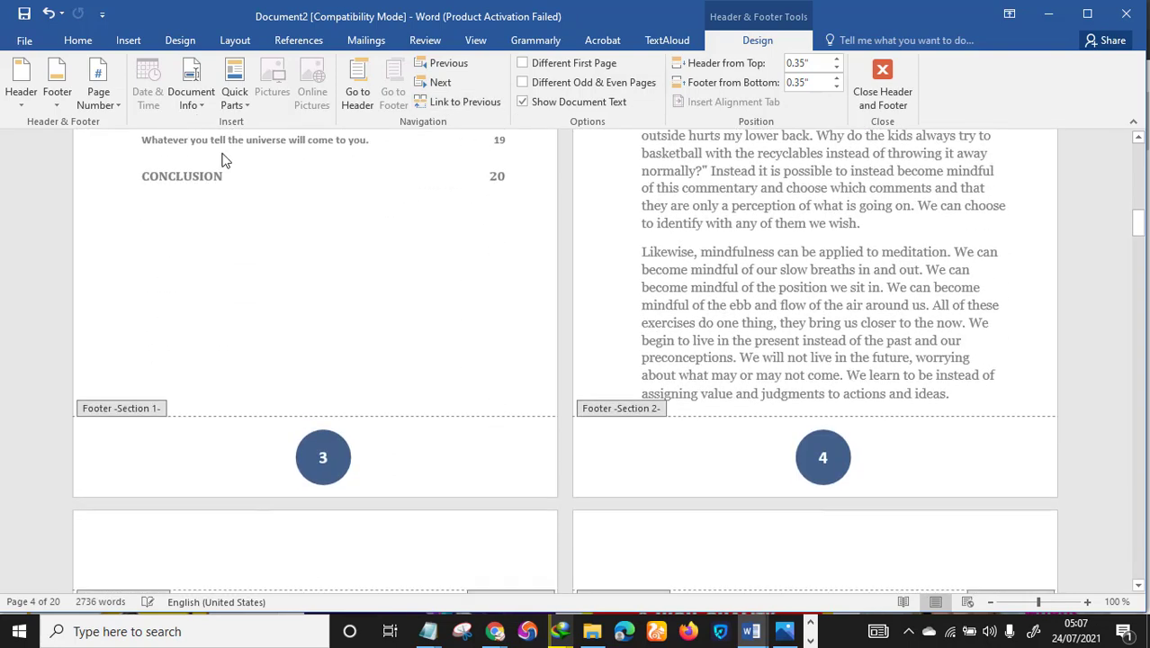
Format the Section 2 page numbers to start at 1 instead of continuing from the previous section
left_click(129, 41)
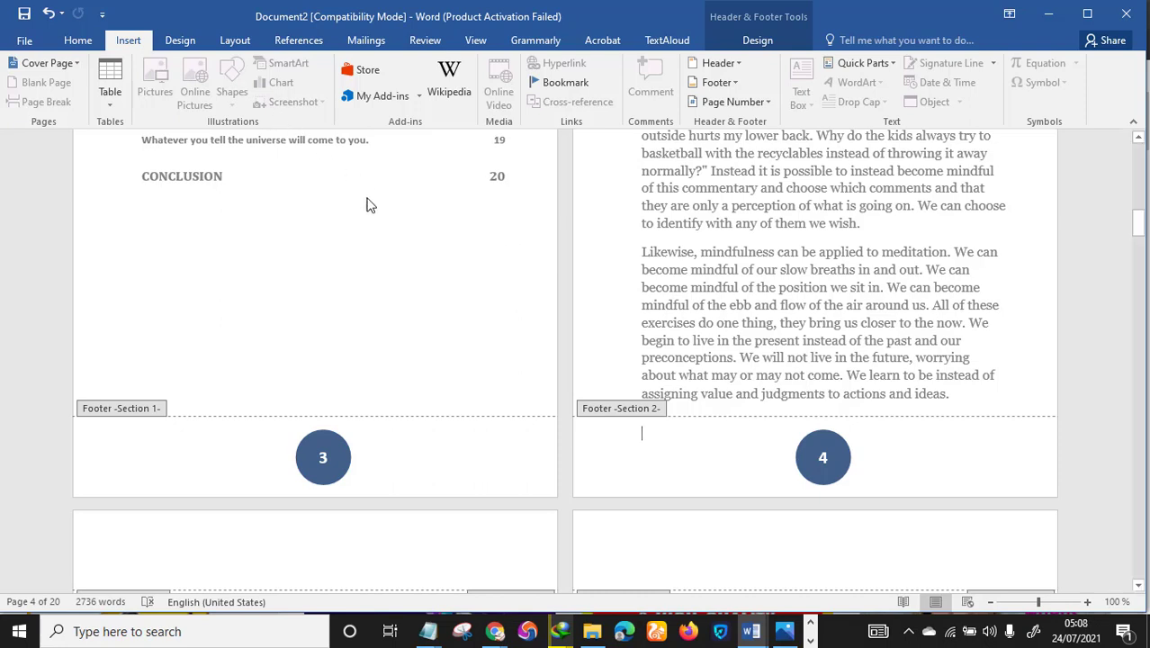
scroll(434, 313, "up", 1)
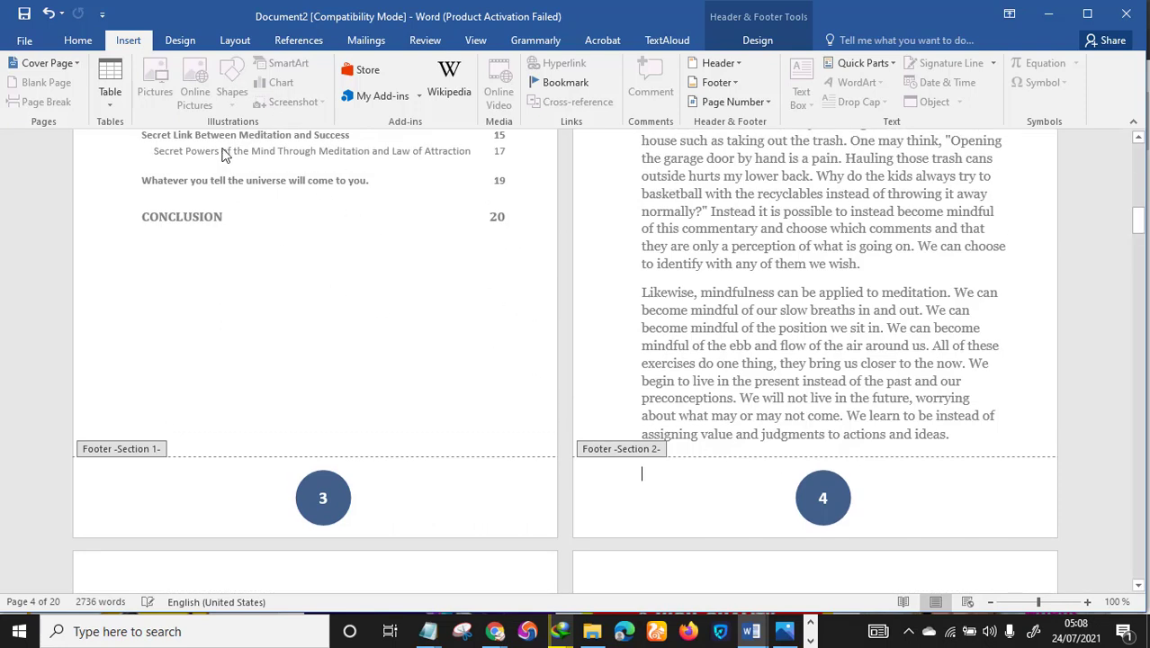
left_click(763, 103)
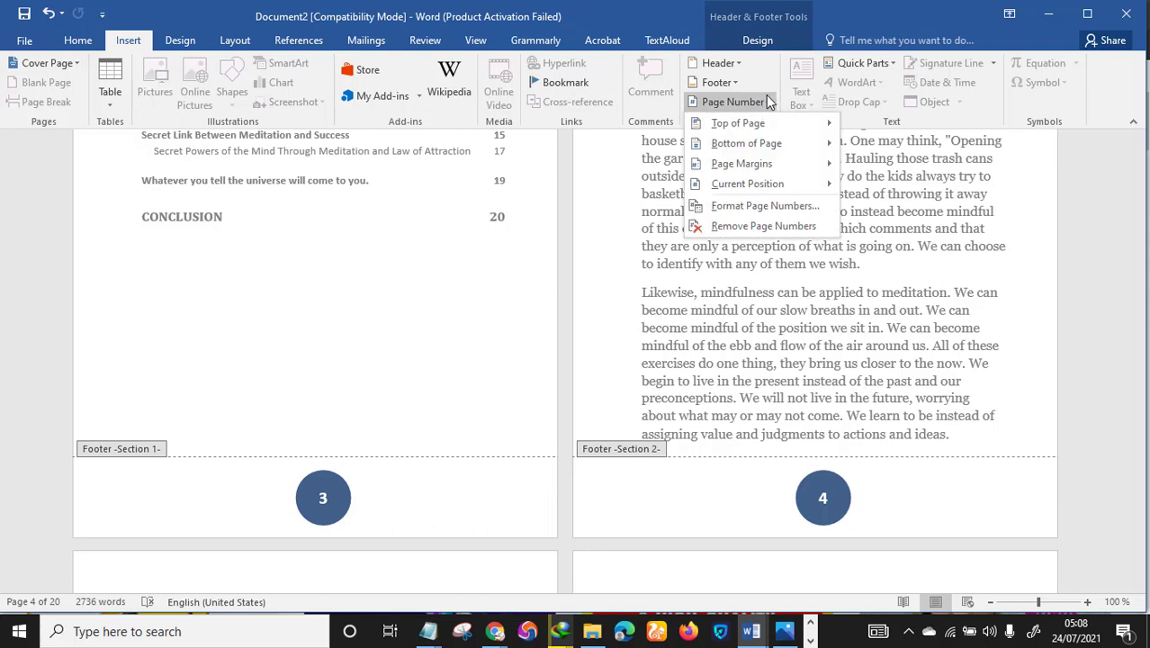
left_click(778, 214)
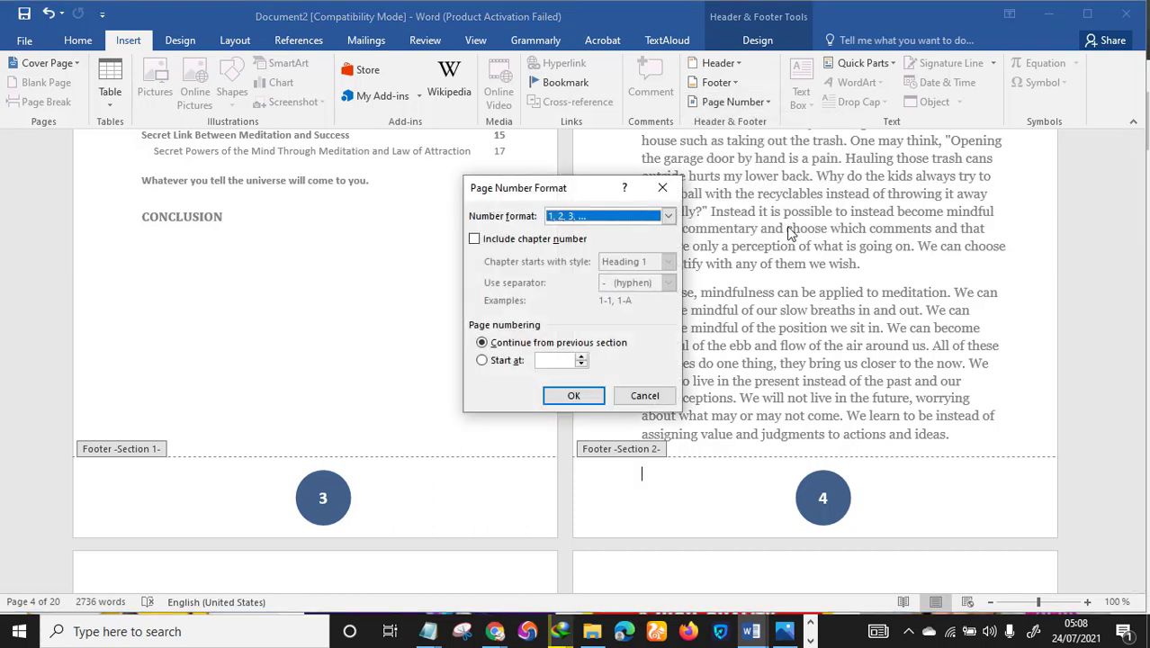
left_click(483, 362)
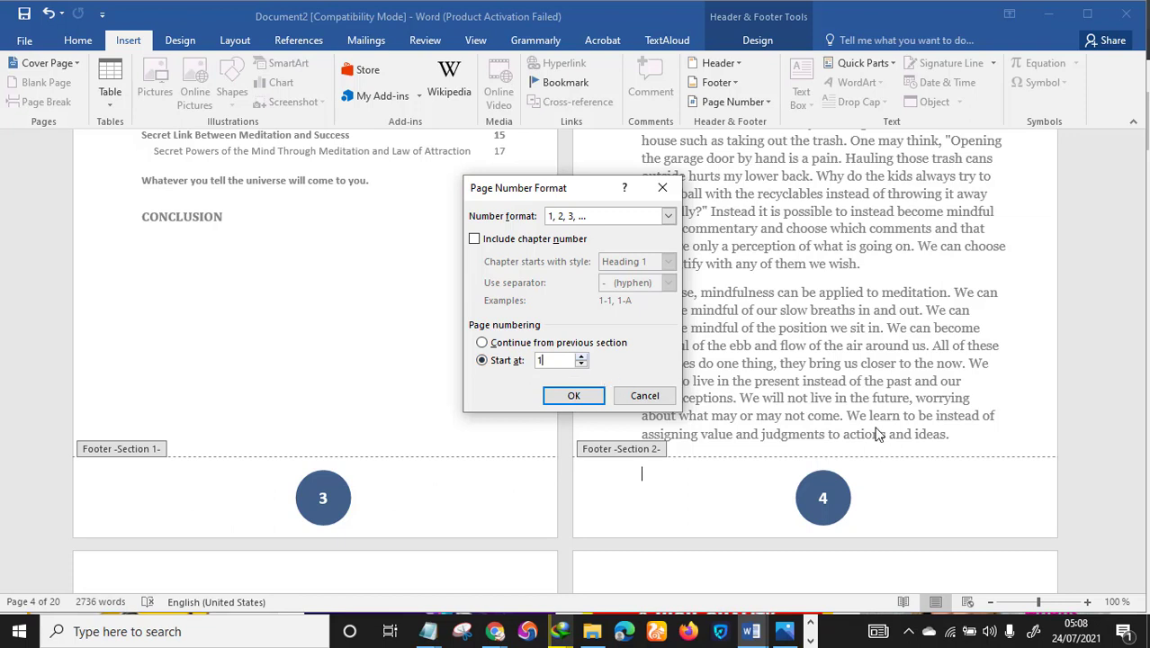
left_click(576, 396)
Examine the footer page numbers on the Introduction, contents, title and copyright pages
scroll(761, 453, "up", 5)
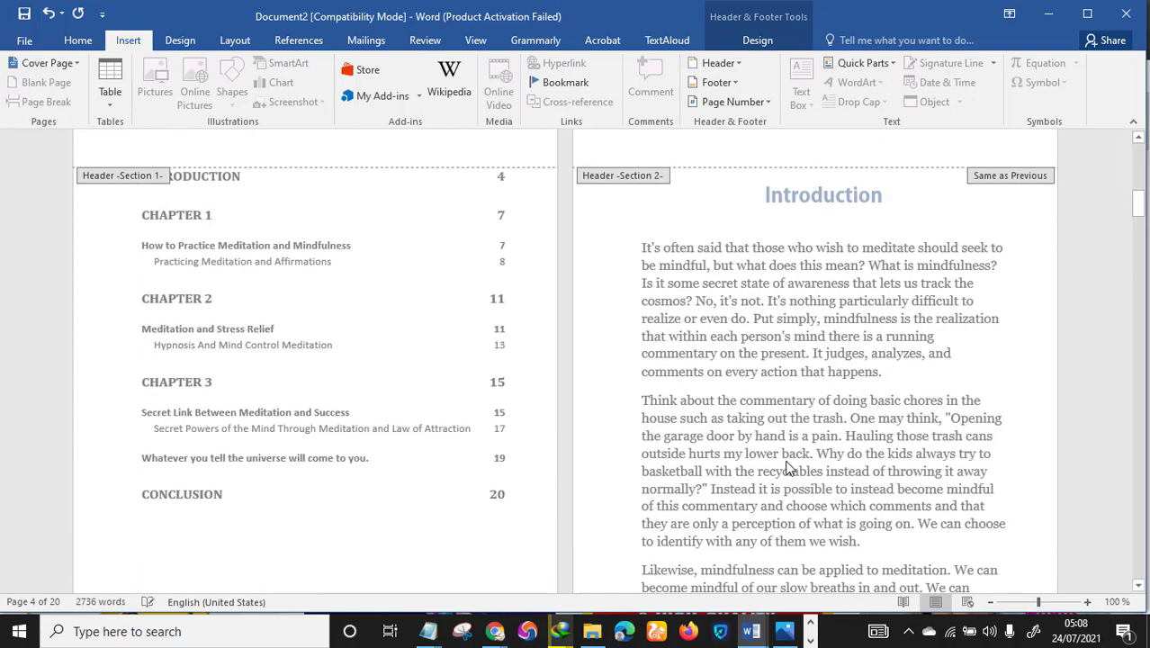
scroll(817, 311, "down", 10)
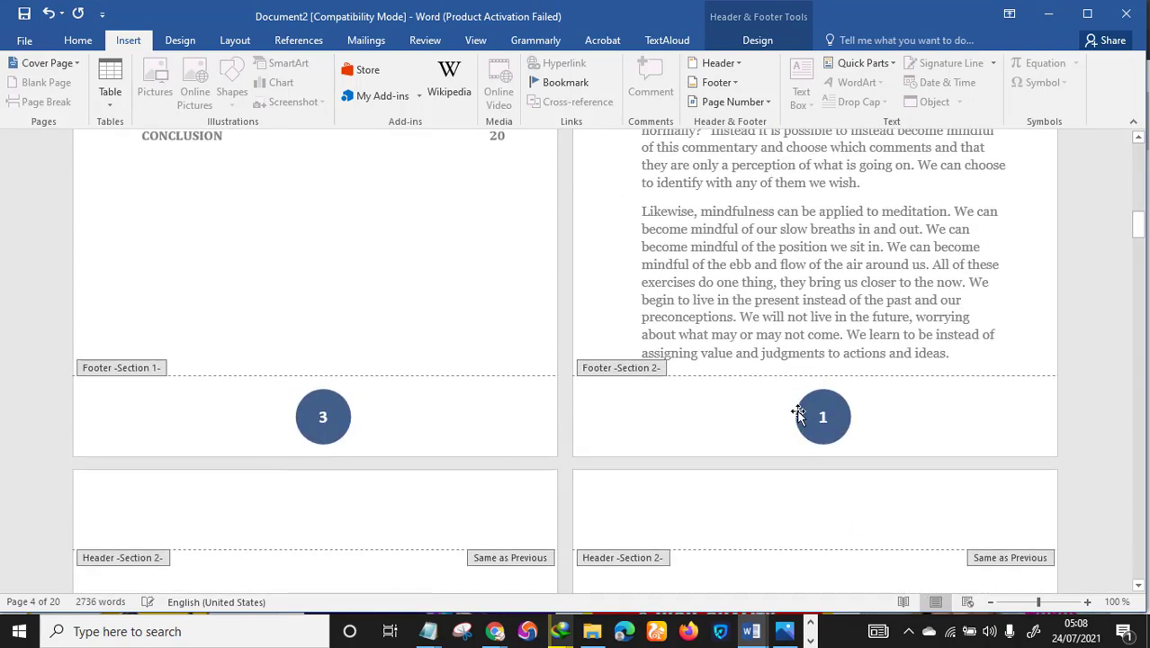
scroll(359, 416, "up", 5)
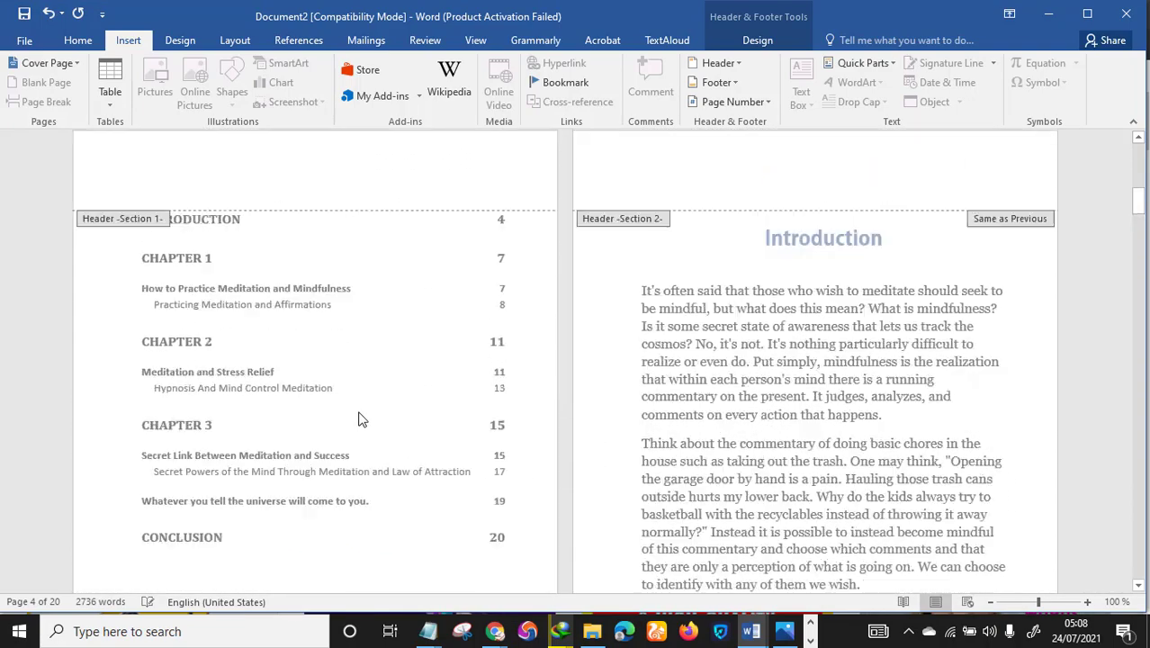
scroll(359, 416, "down", 8)
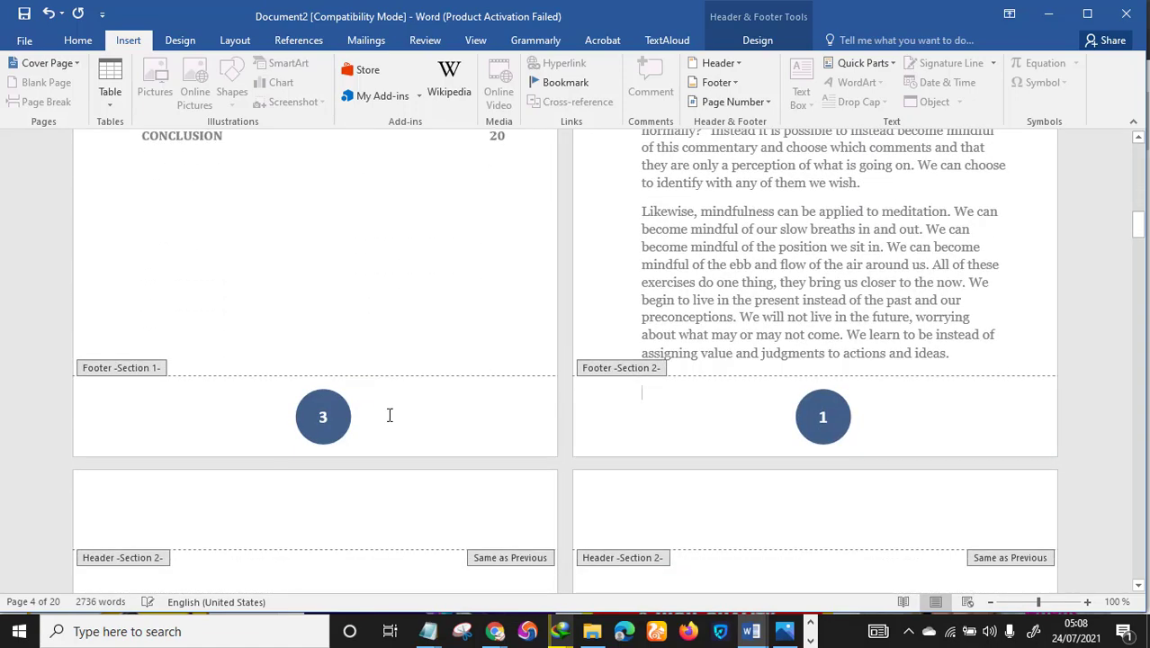
scroll(420, 373, "up", 5)
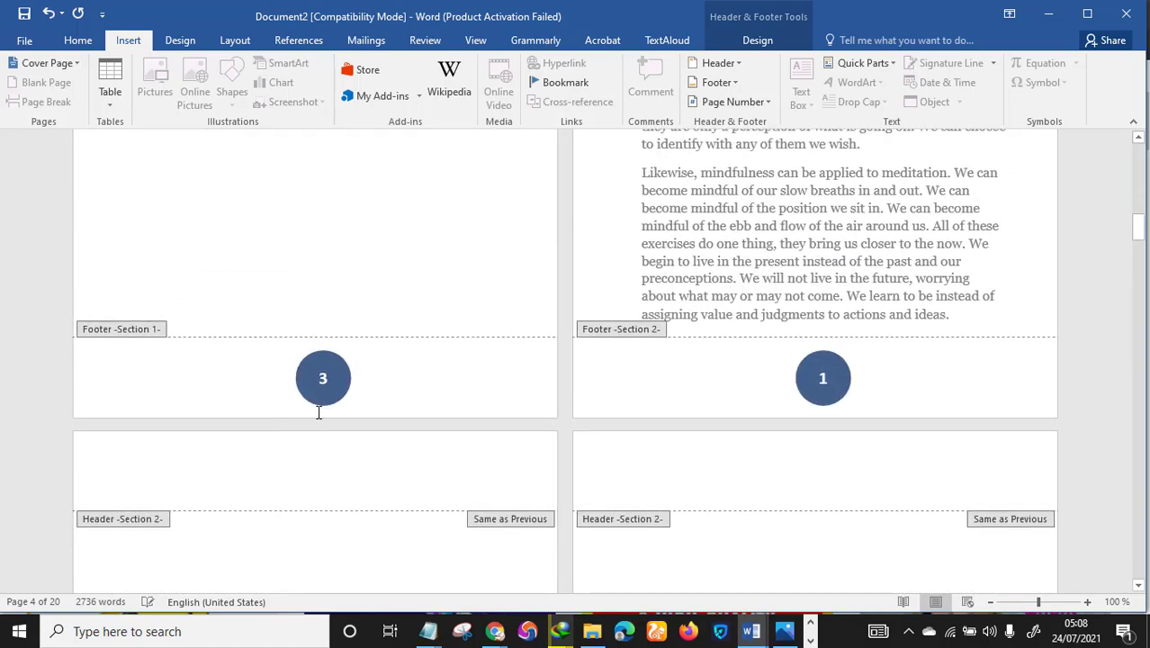
scroll(356, 404, "up", 7)
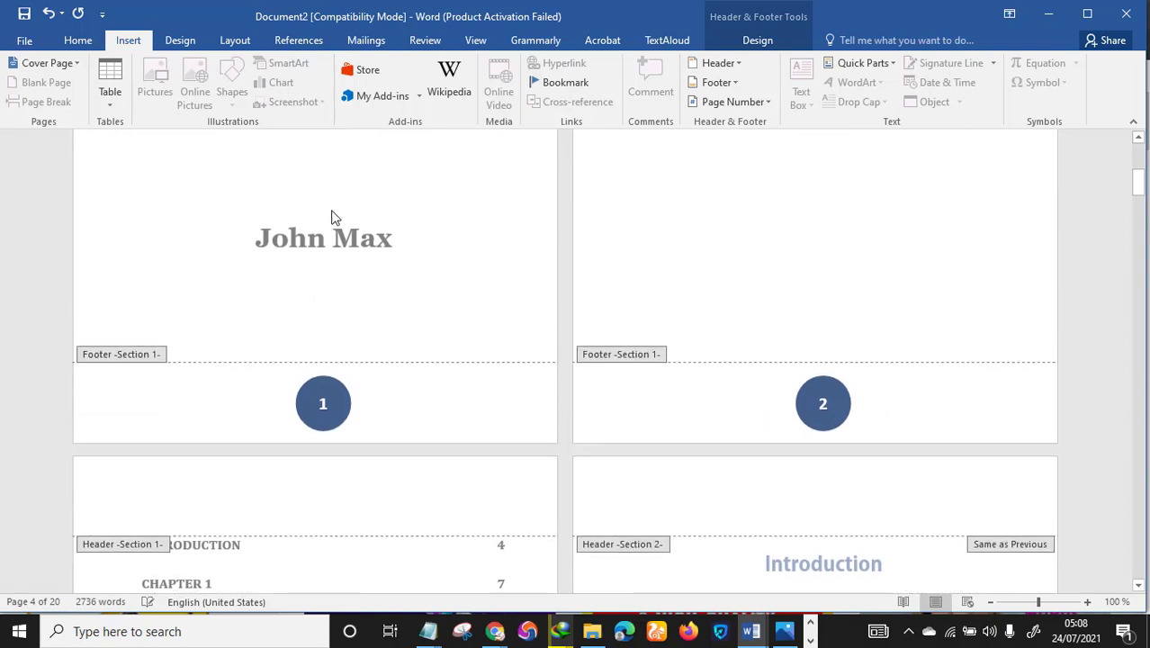
scroll(465, 401, "down", 3)
scroll(383, 263, "down", 6)
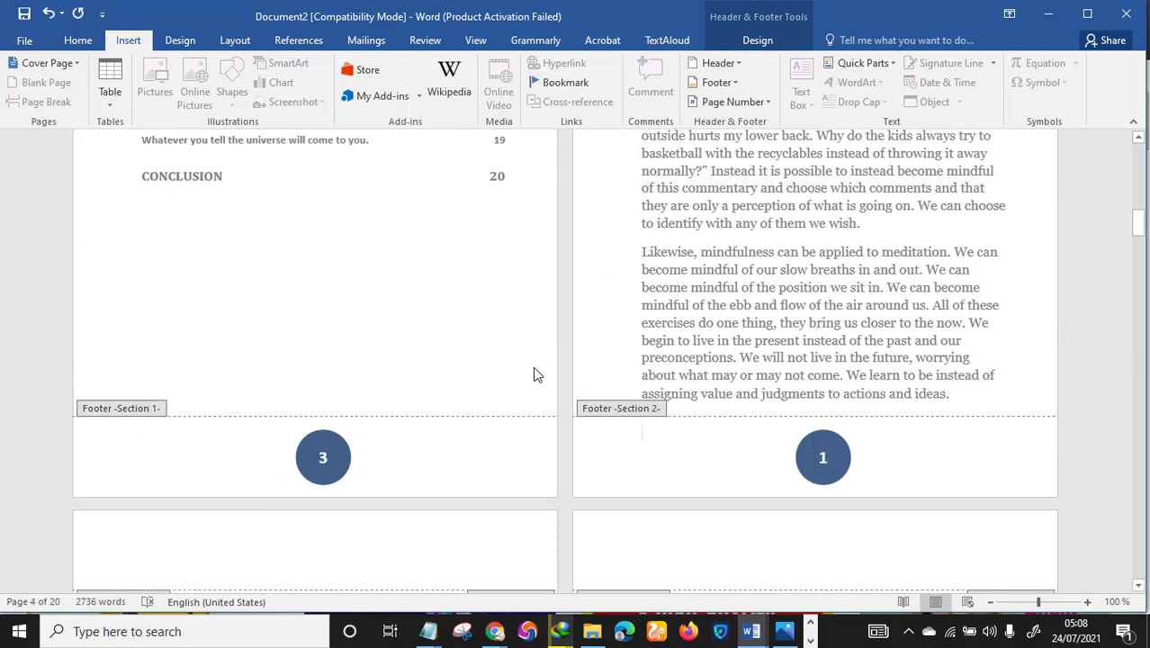
Delete the page number inside the circle in the Section 1 footer below the table of contents
scroll(504, 369, "down", 3)
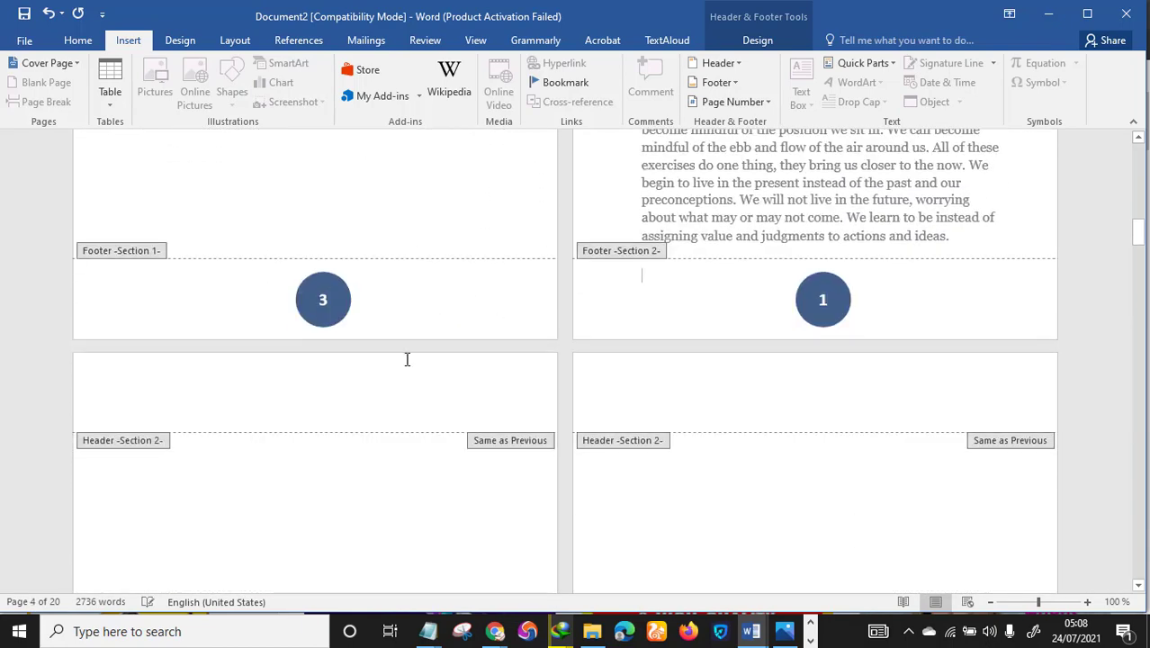
double_click(340, 306)
left_click(361, 310)
left_click(343, 307)
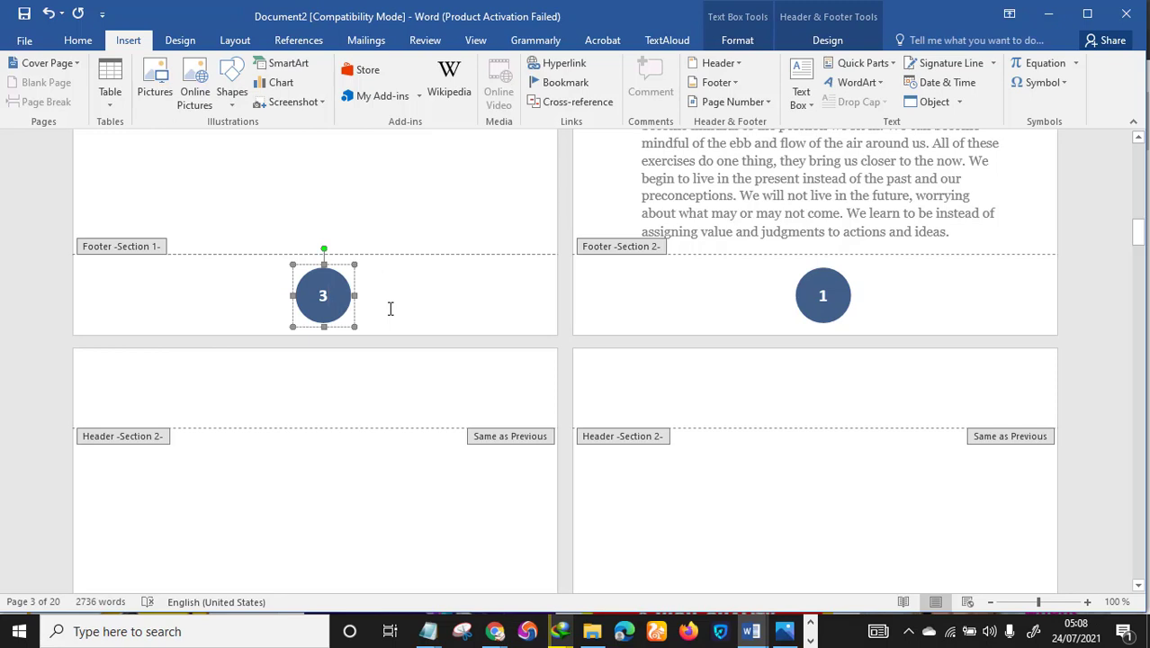
key("shift+Left")
key("Delete")
key("Escape")
left_click(353, 301)
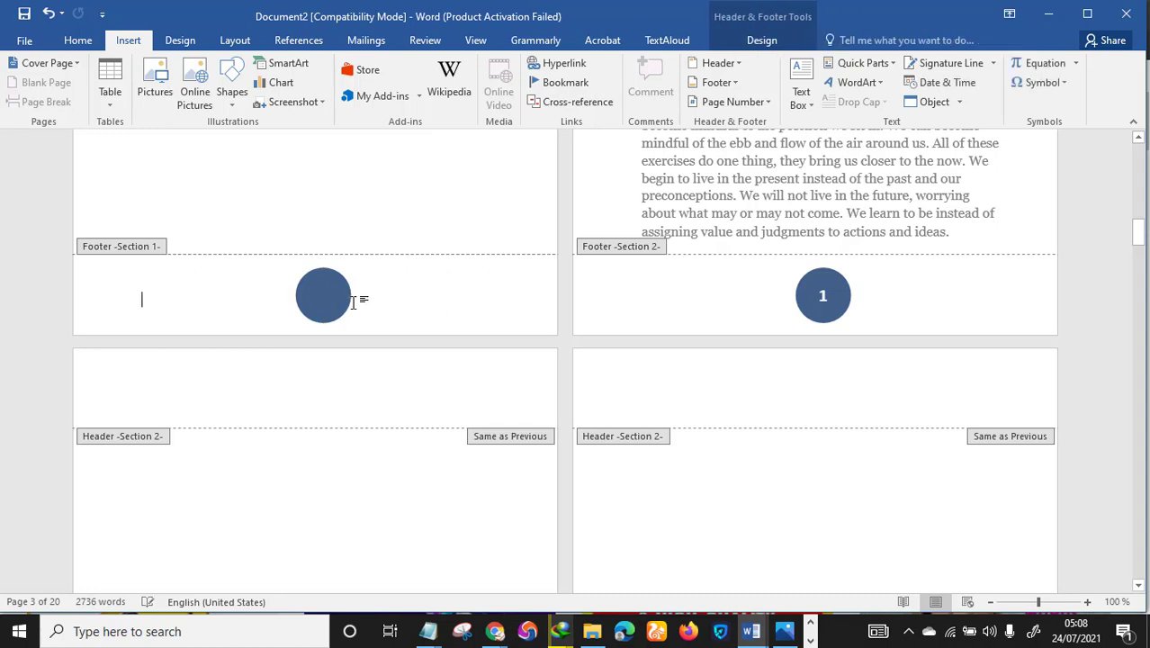
left_click(342, 291)
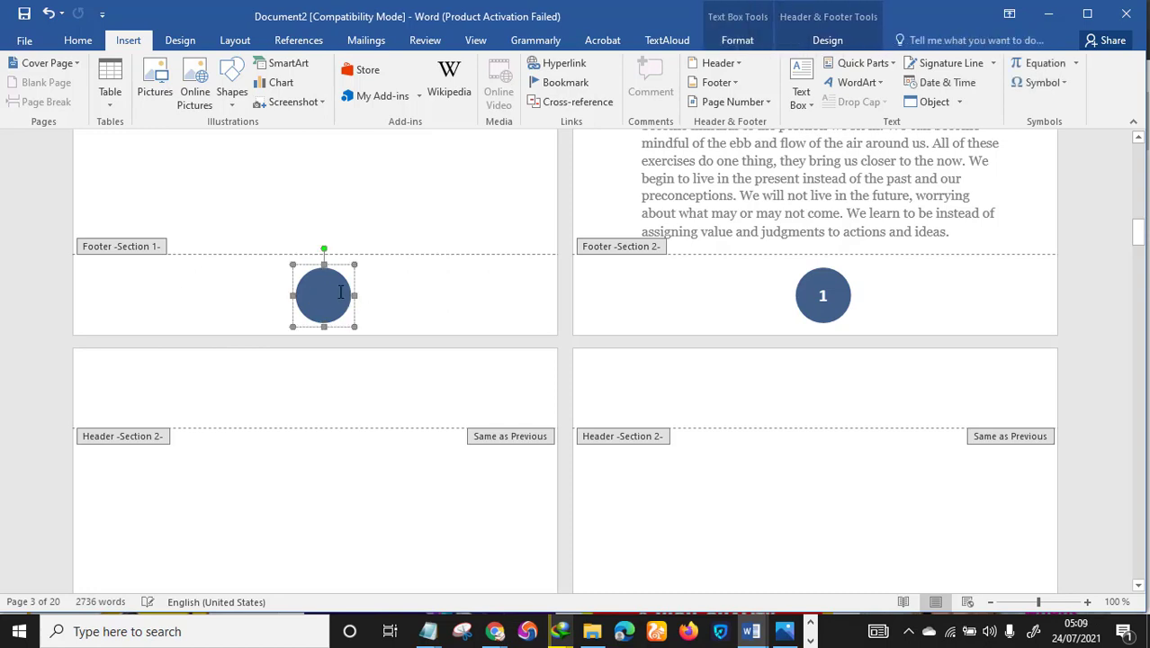
left_click(419, 299)
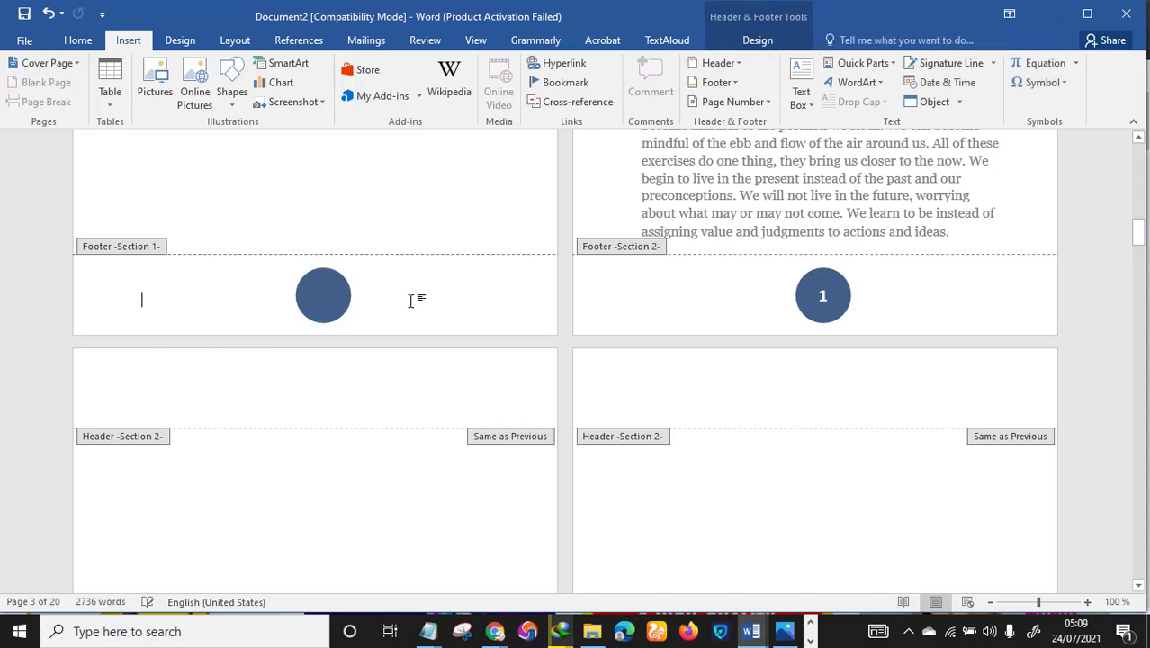
Shrink the empty circle in the Section 1 footer and cut it from the footer
left_click(331, 297)
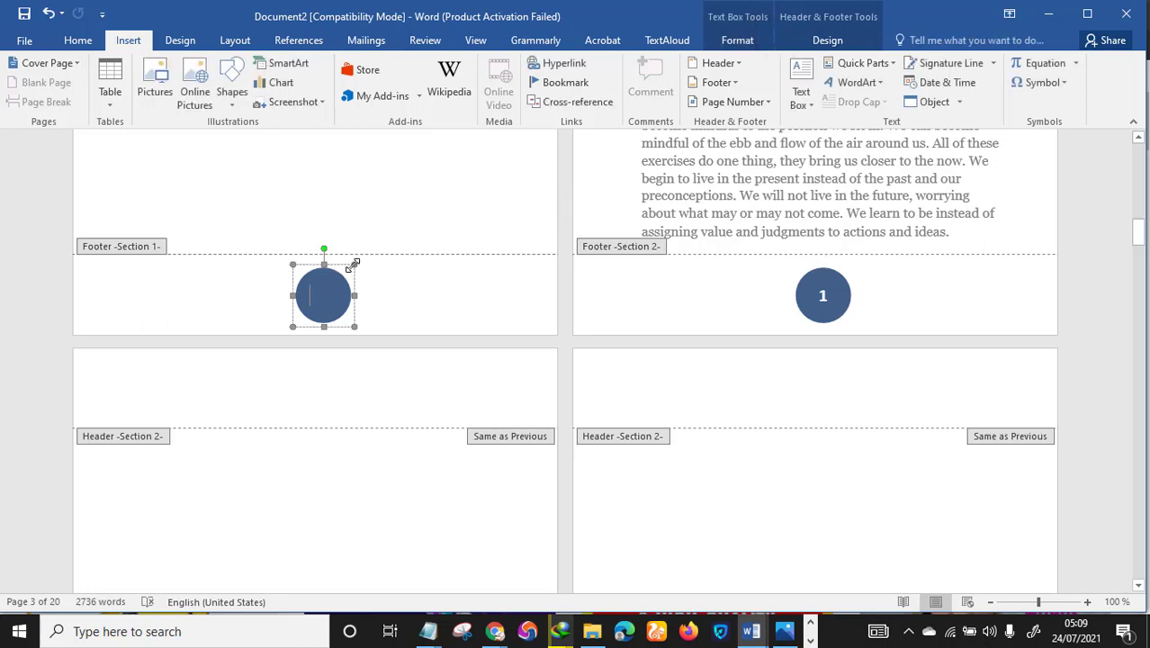
left_click_drag(353, 264, 341, 277)
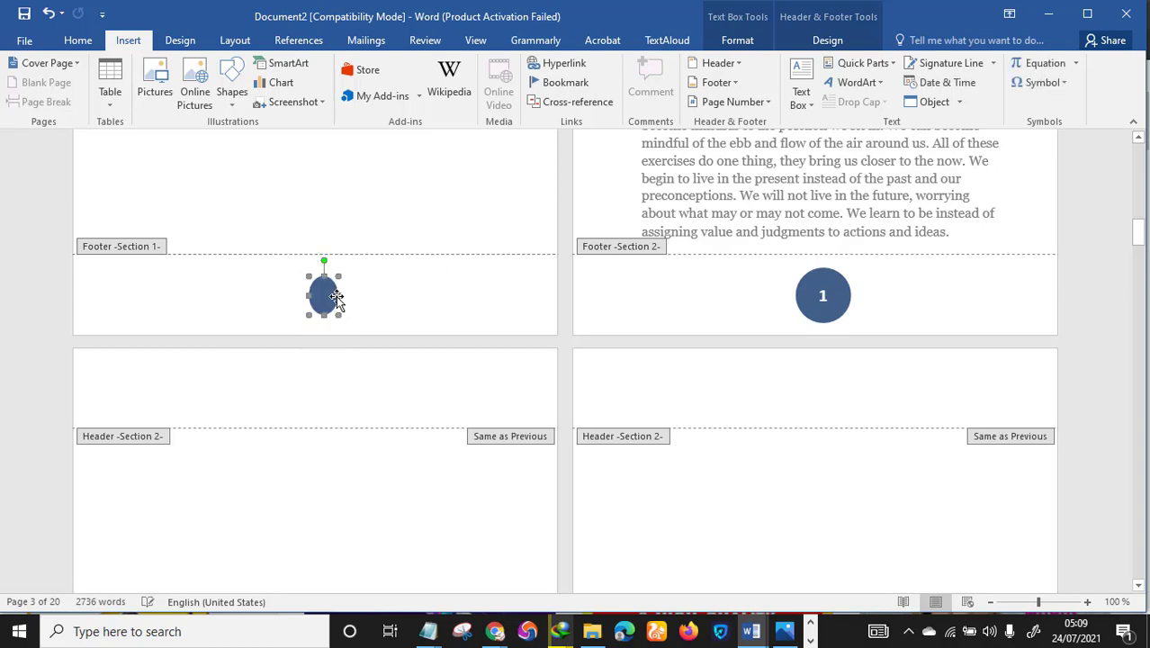
right_click(336, 298)
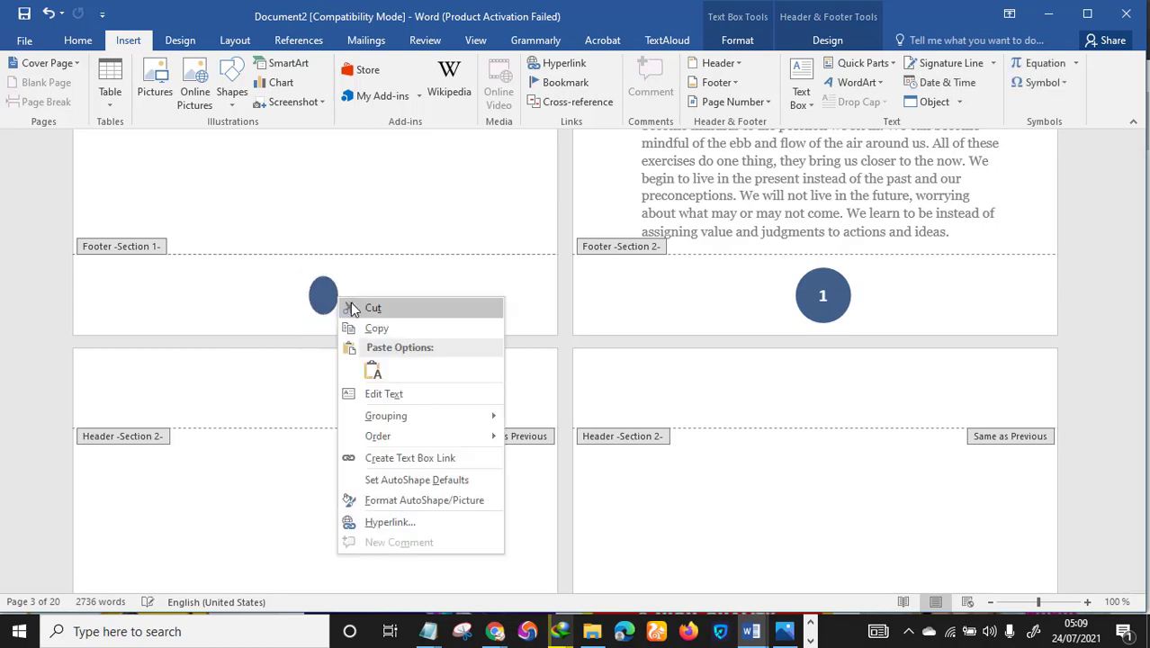
left_click(352, 308)
Examine the footers from the title and copyright pages through the Introduction to Chapter 1 for the page number circles
scroll(415, 368, "up", 10)
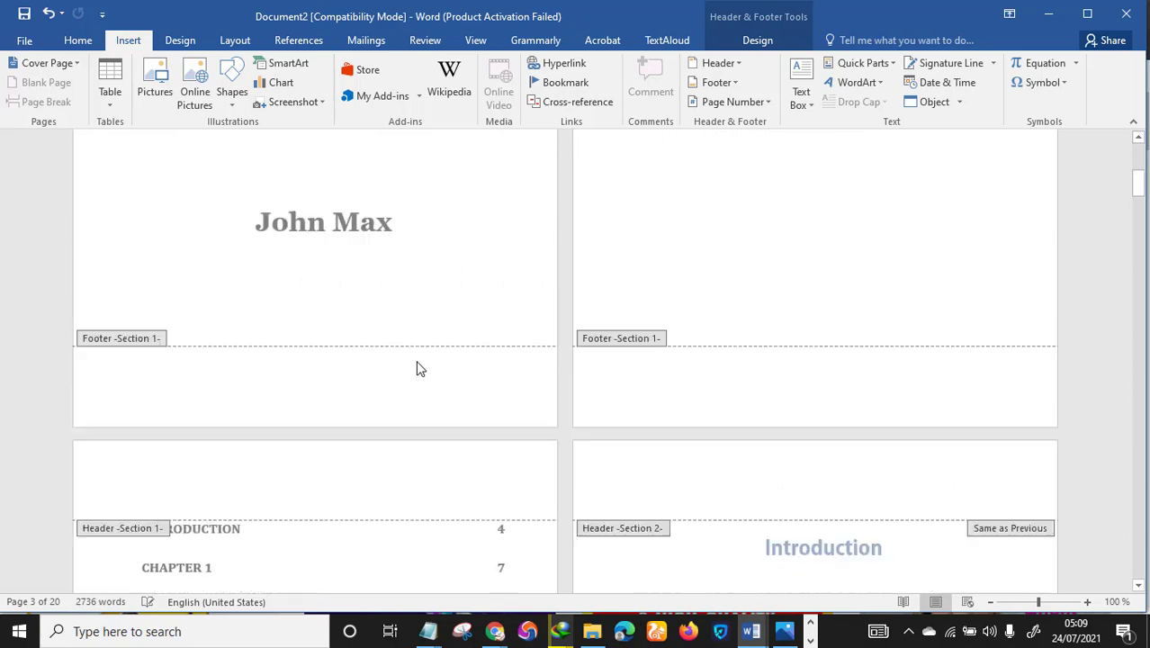
scroll(417, 368, "up", 5)
scroll(428, 360, "down", 4)
scroll(428, 360, "up", 2)
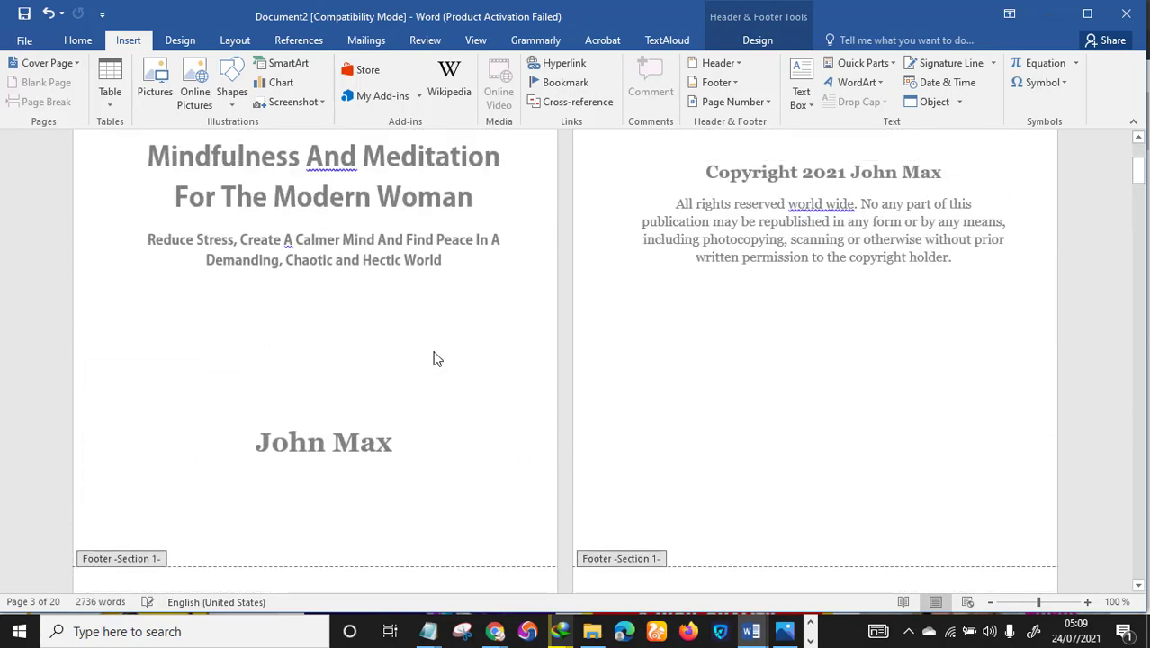
scroll(436, 359, "up", 2)
scroll(630, 342, "down", 15)
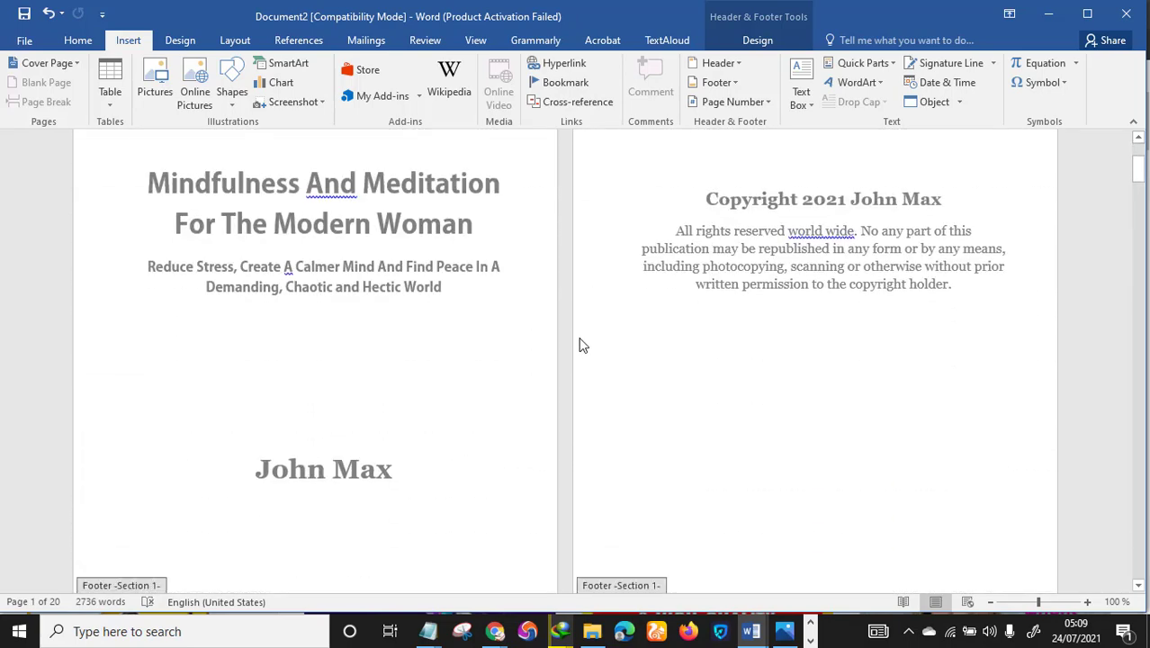
scroll(666, 356, "down", 4)
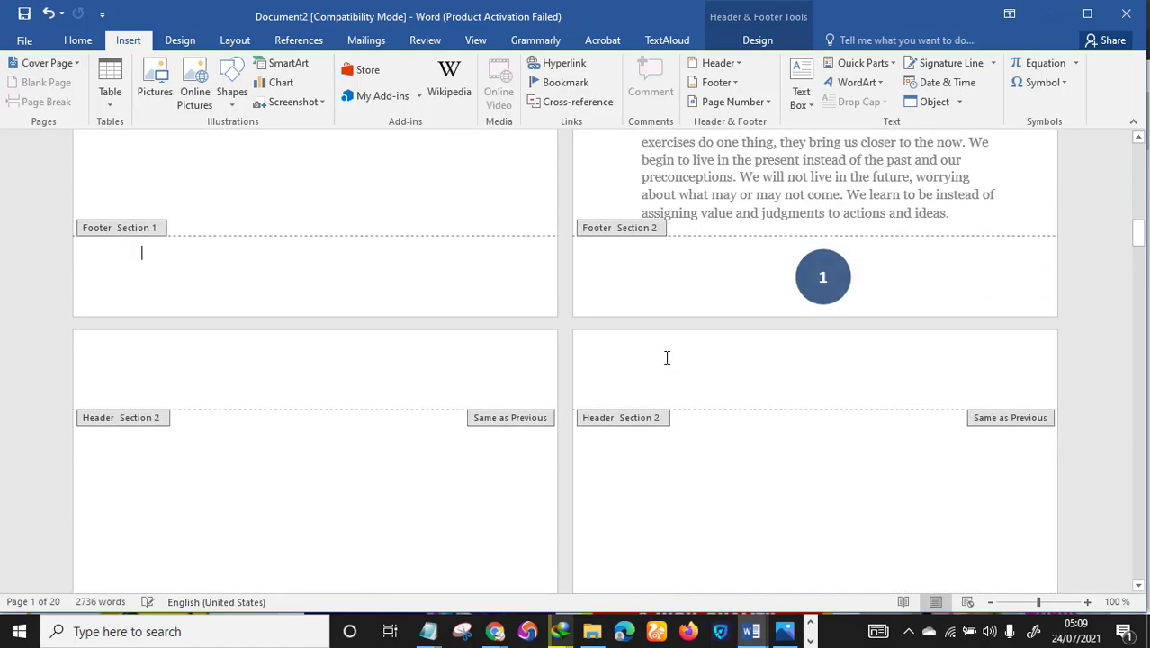
scroll(666, 360, "up", 3)
scroll(774, 333, "down", 6)
scroll(793, 335, "up", 2)
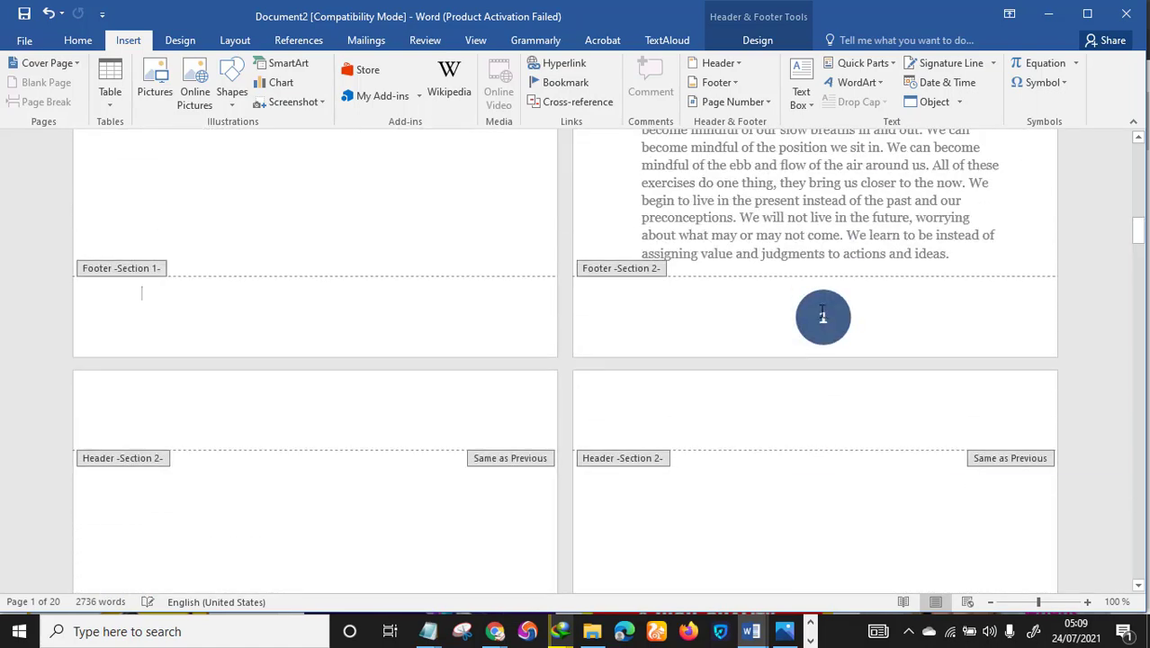
scroll(824, 319, "down", 2)
scroll(825, 318, "up", 2)
scroll(633, 397, "down", 5)
scroll(630, 392, "down", 5)
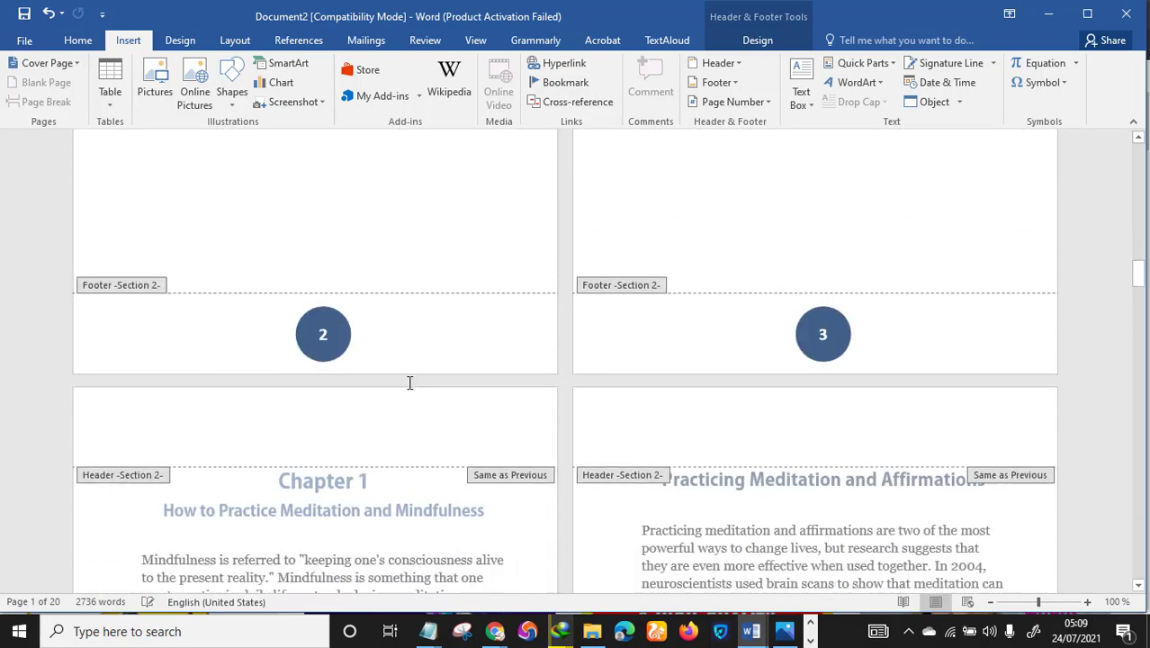
scroll(580, 390, "down", 5)
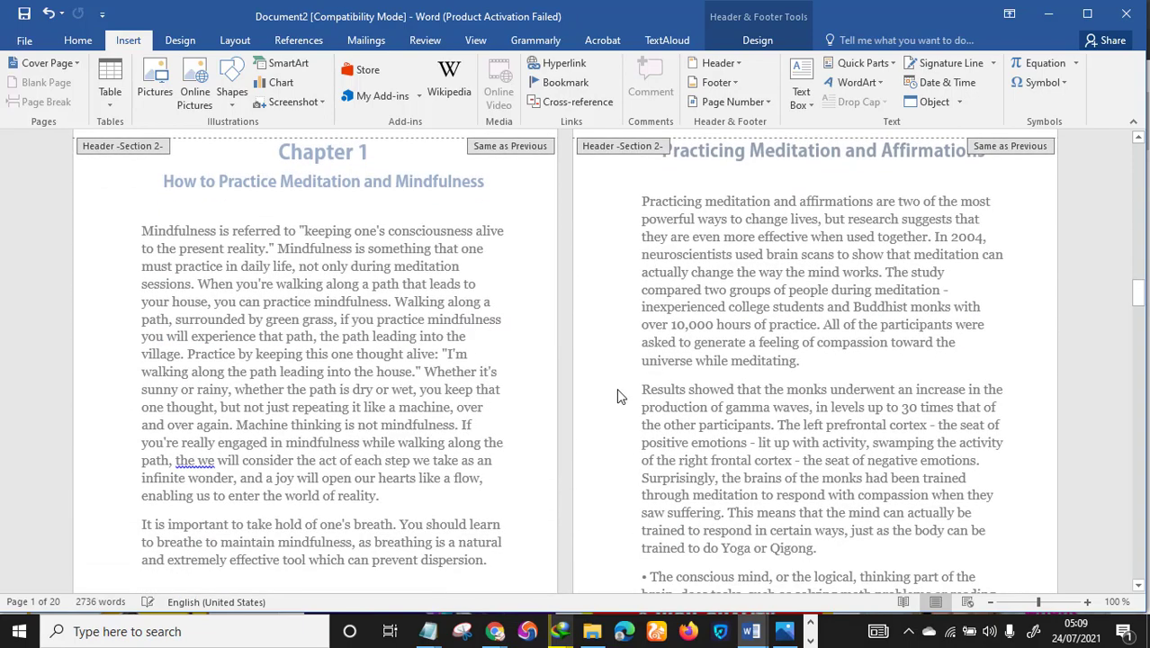
scroll(618, 391, "up", 4)
scroll(624, 390, "up", 18)
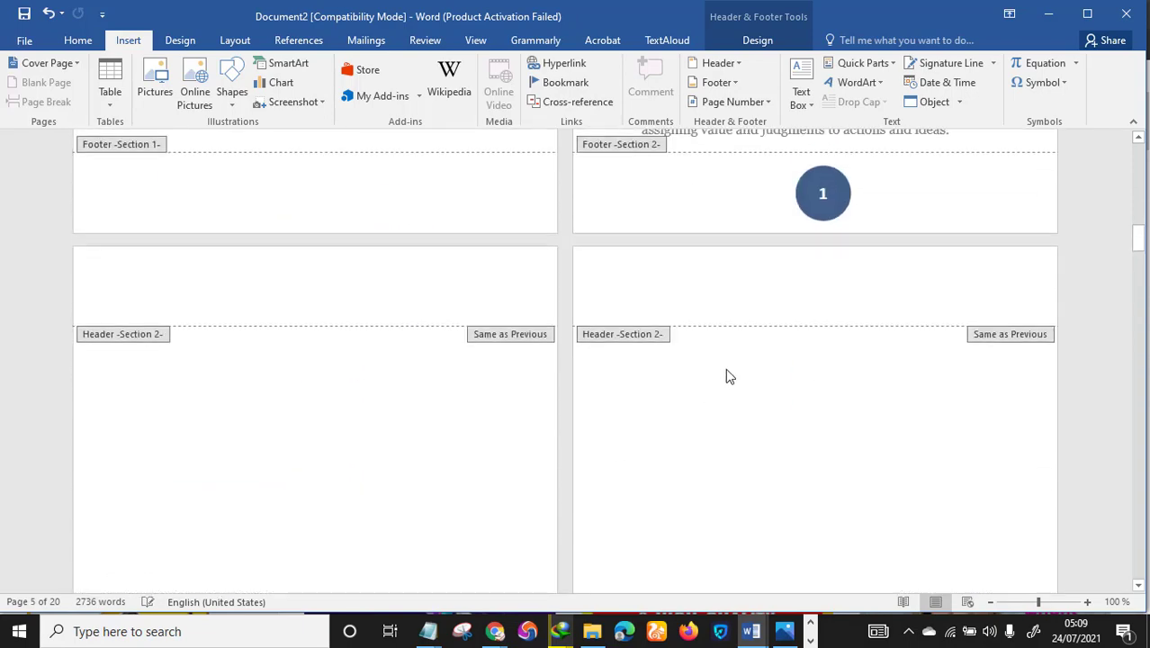
Show the paragraph marks and check the breaks on the pages between the Introduction and Chapter 1
left_click(97, 40)
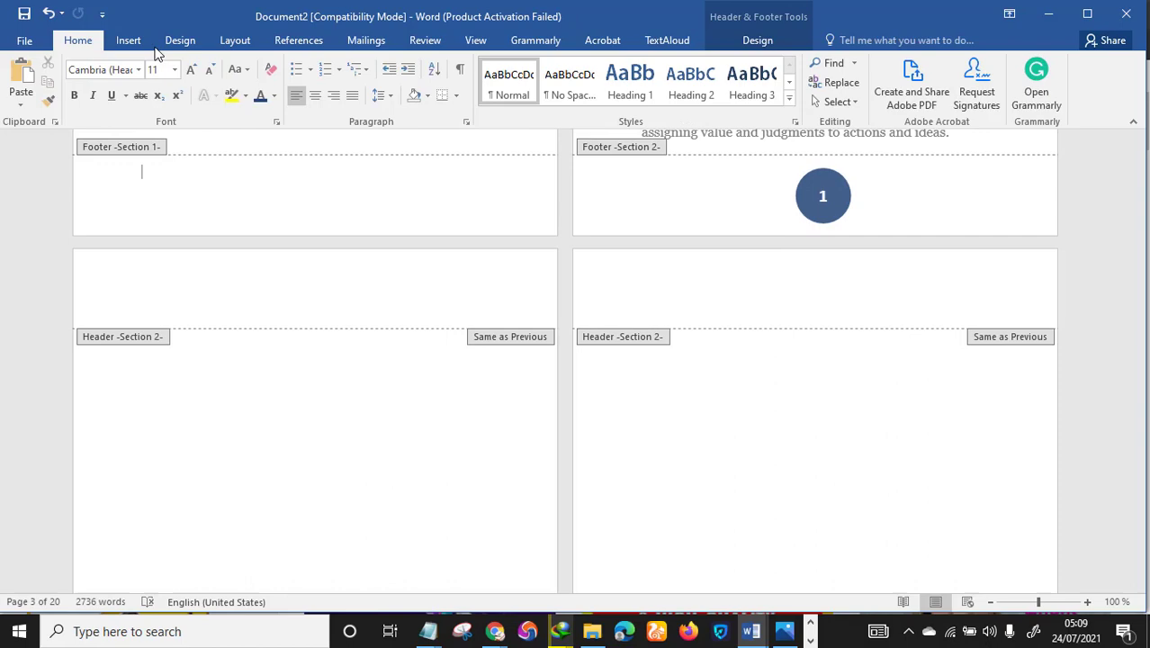
left_click(459, 74)
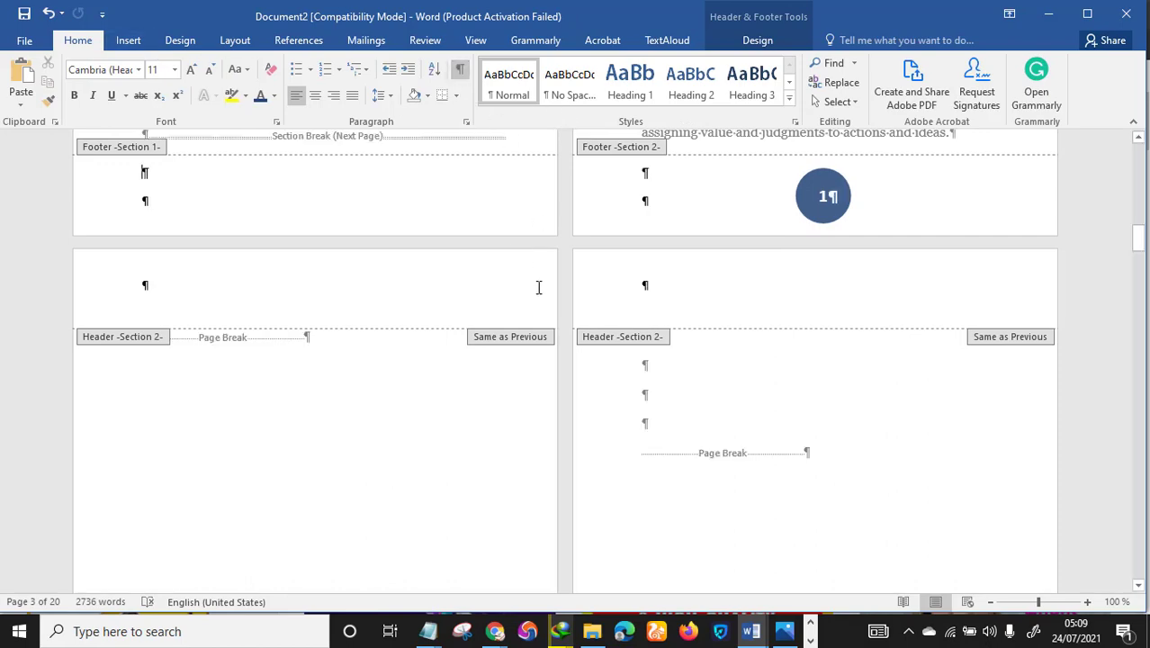
scroll(538, 288, "down", 15)
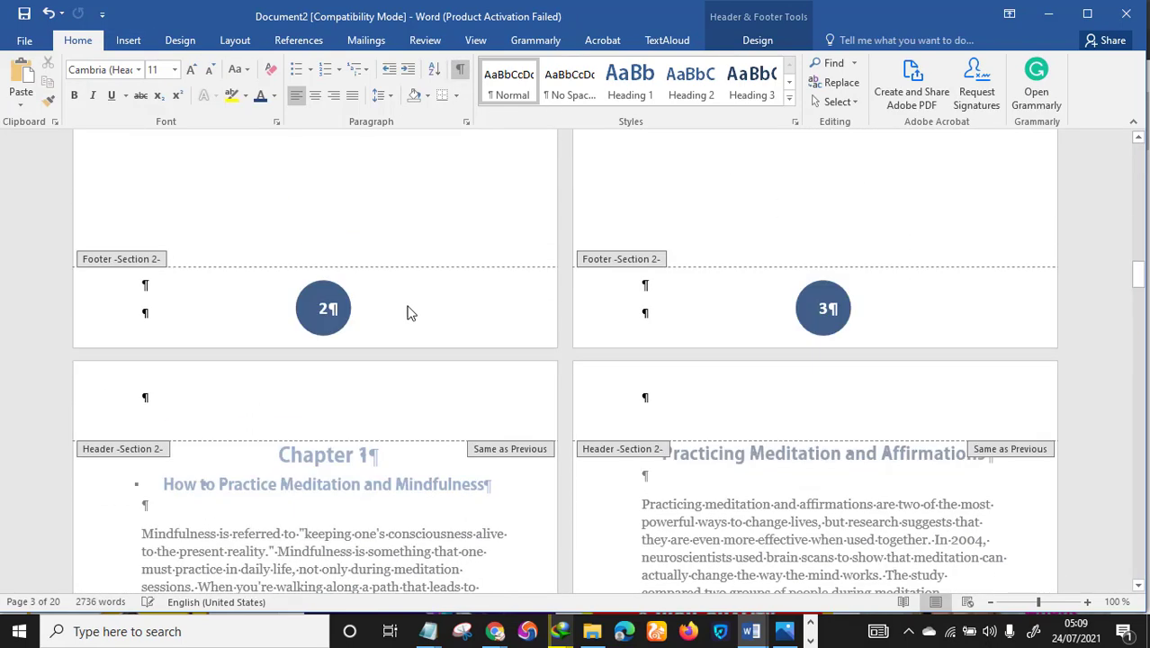
scroll(700, 300, "up", 15)
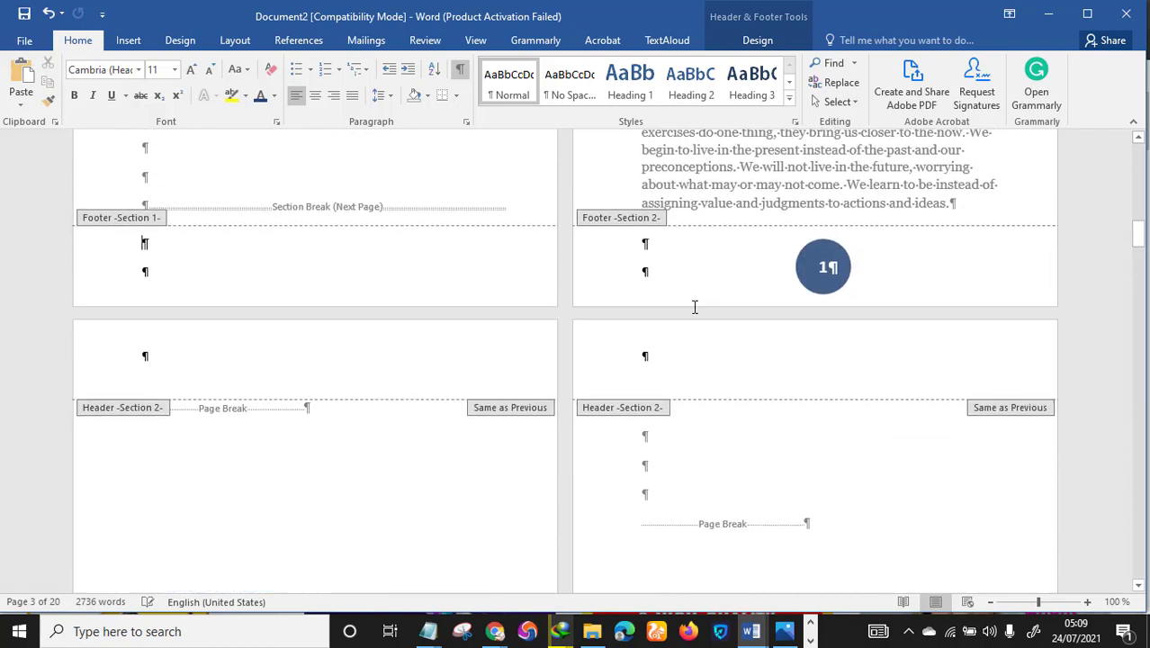
scroll(735, 325, "down", 2)
scroll(662, 308, "up", 5)
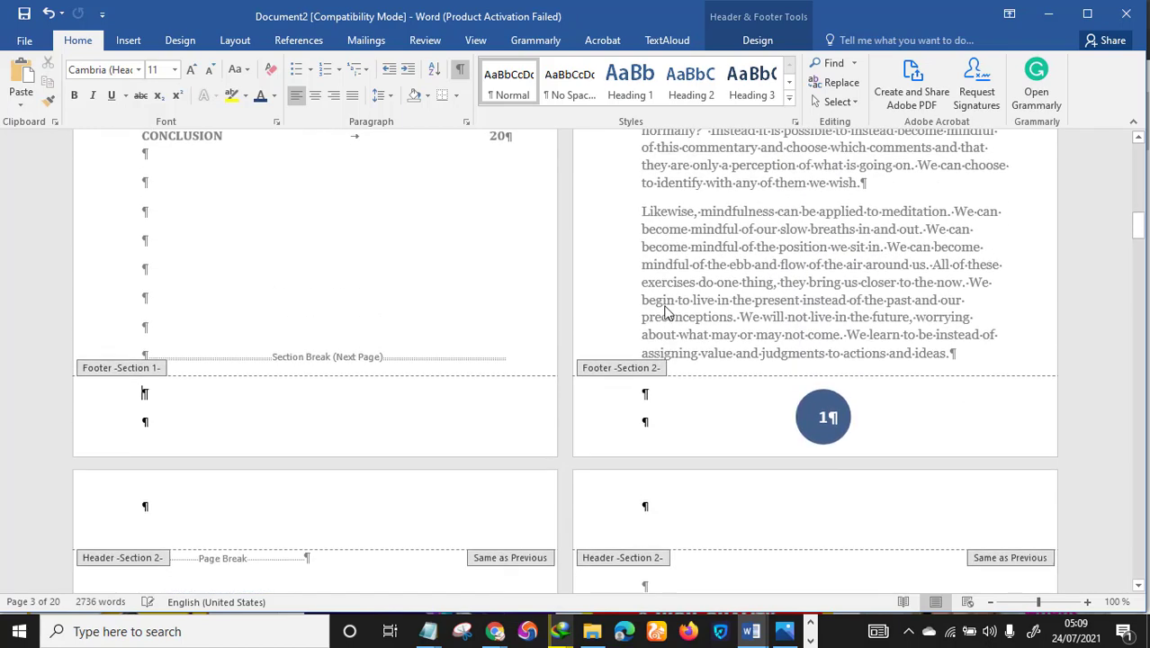
scroll(668, 308, "down", 4)
scroll(183, 406, "up", 2)
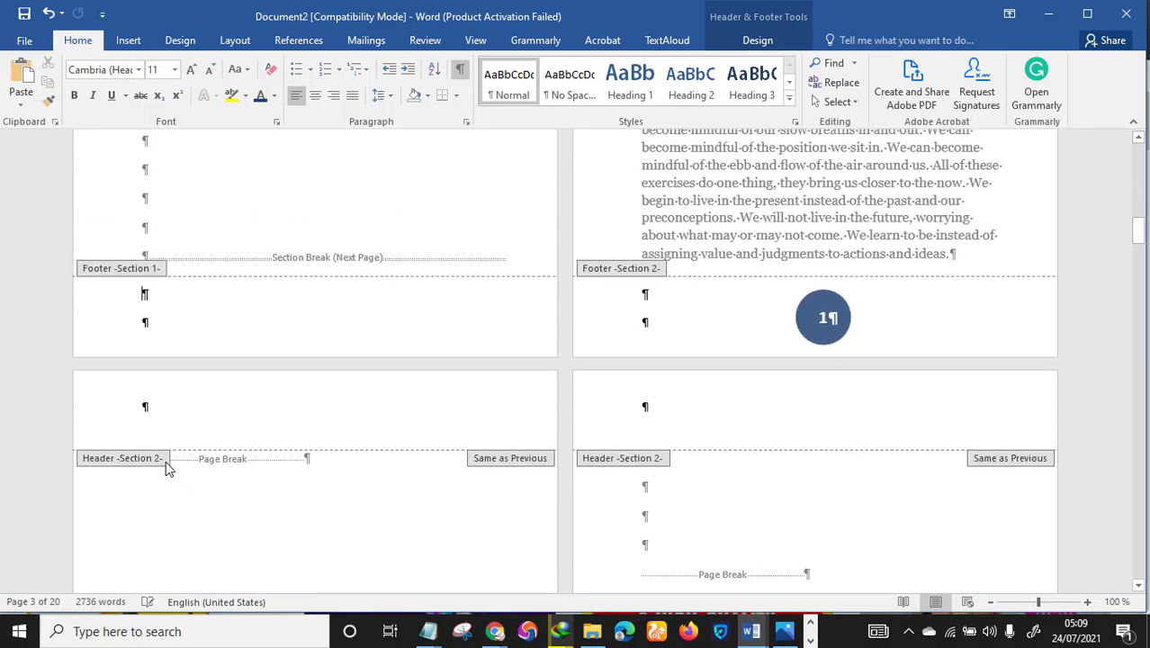
scroll(176, 464, "down", 6)
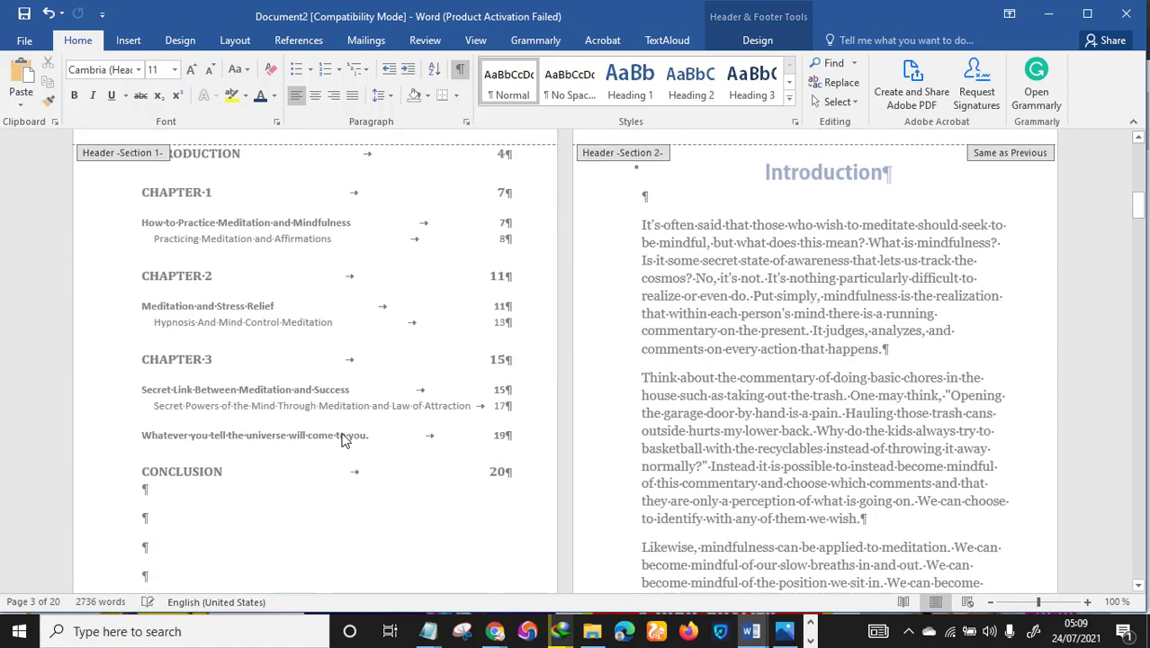
scroll(345, 441, "up", 5)
scroll(341, 442, "down", 1)
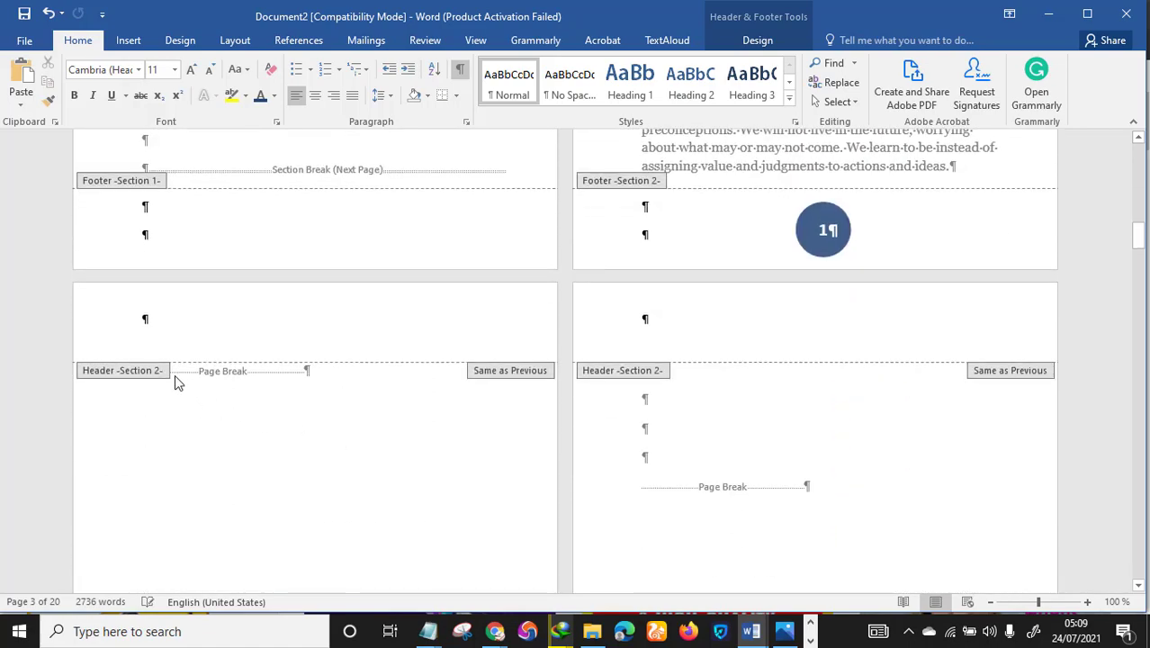
scroll(594, 279, "up", 2)
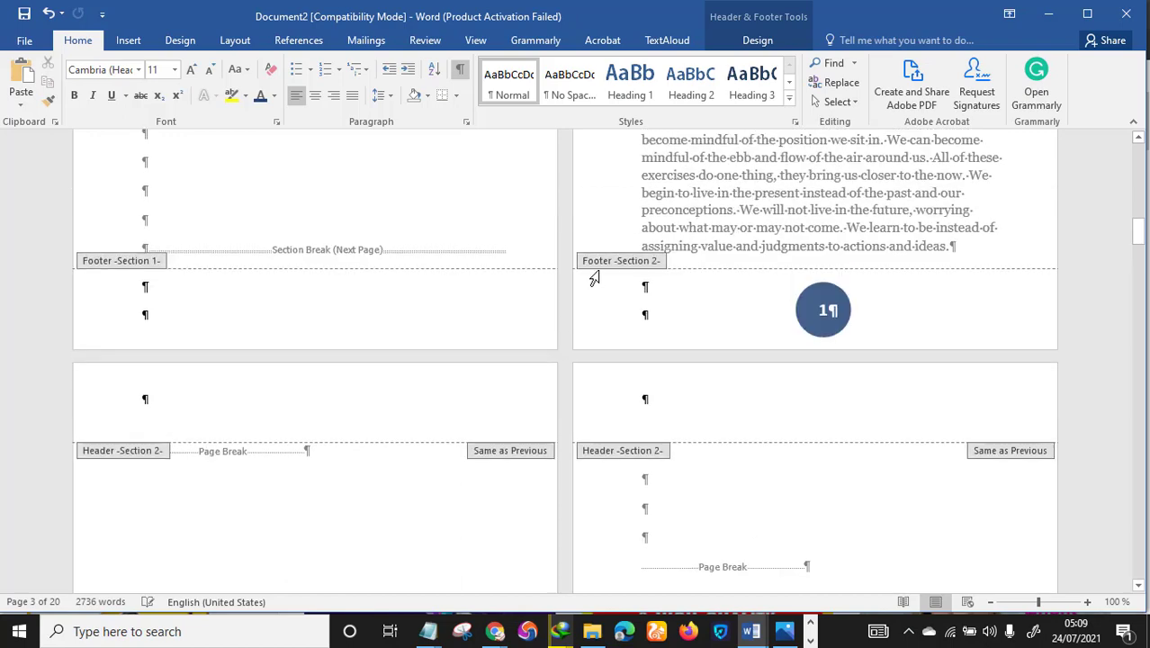
left_click(810, 640)
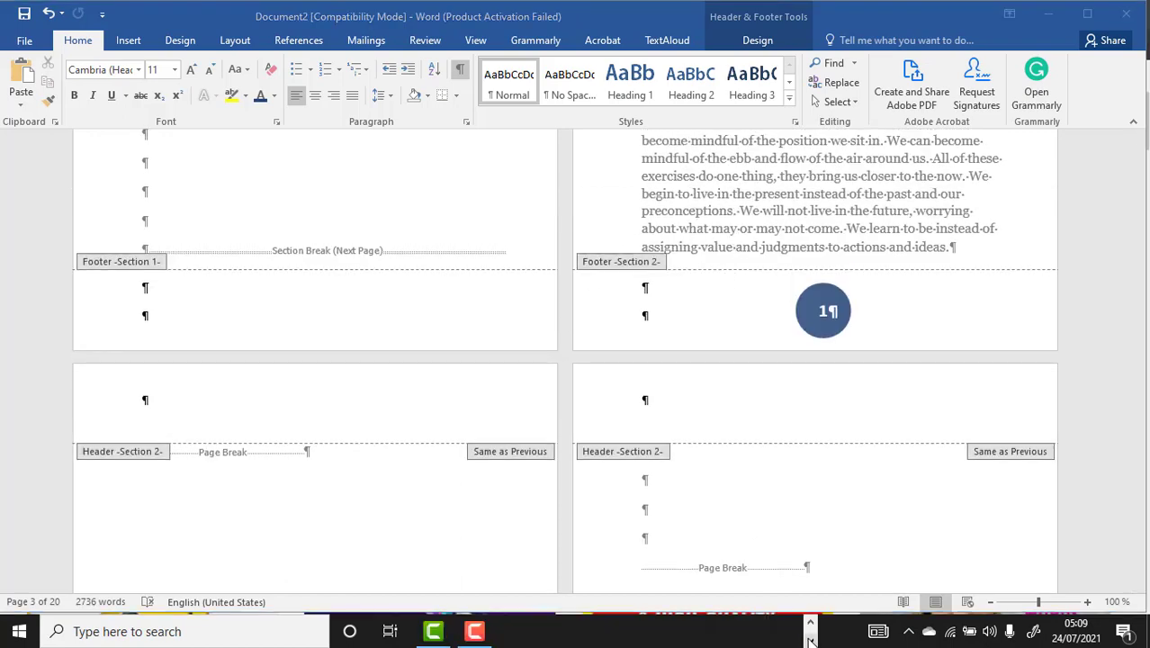
left_click(474, 631)
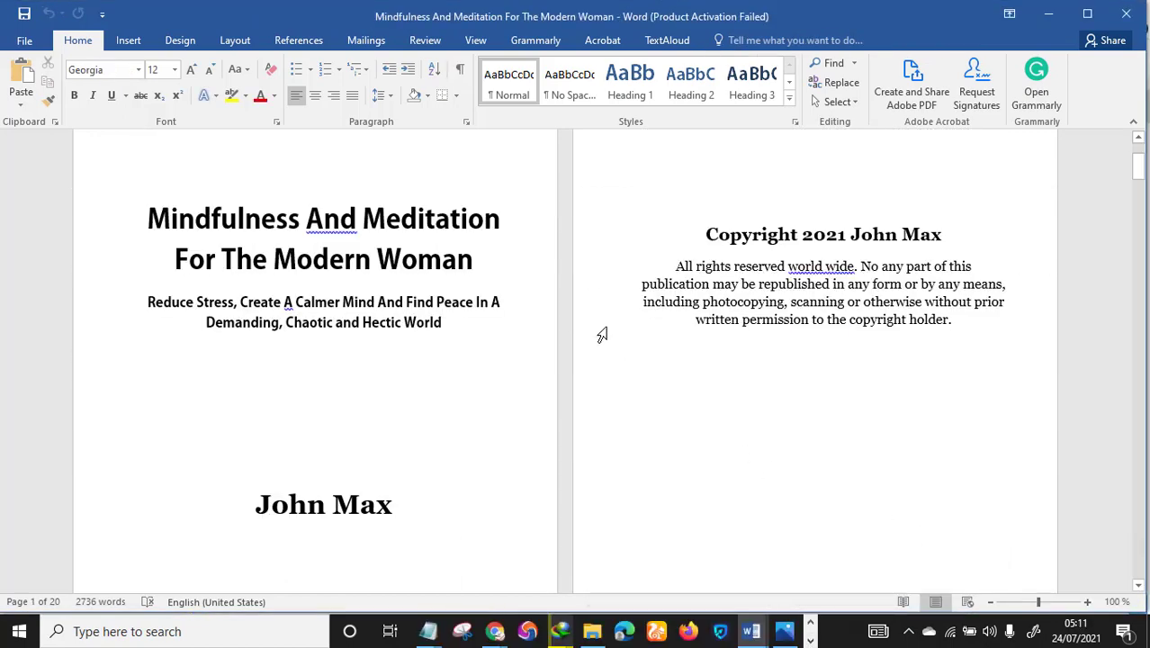
Examine the page numbers and blank pages from the title page through the Introduction to Chapter 1
scroll(603, 335, "down", 20)
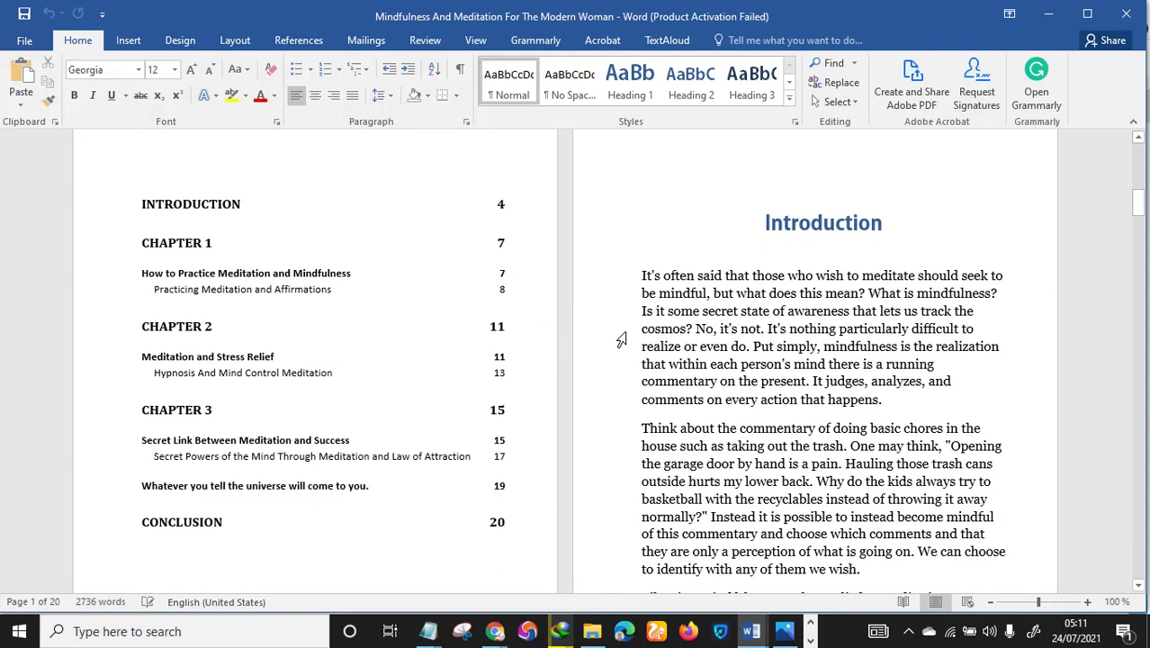
scroll(727, 333, "down", 3)
scroll(841, 365, "down", 3)
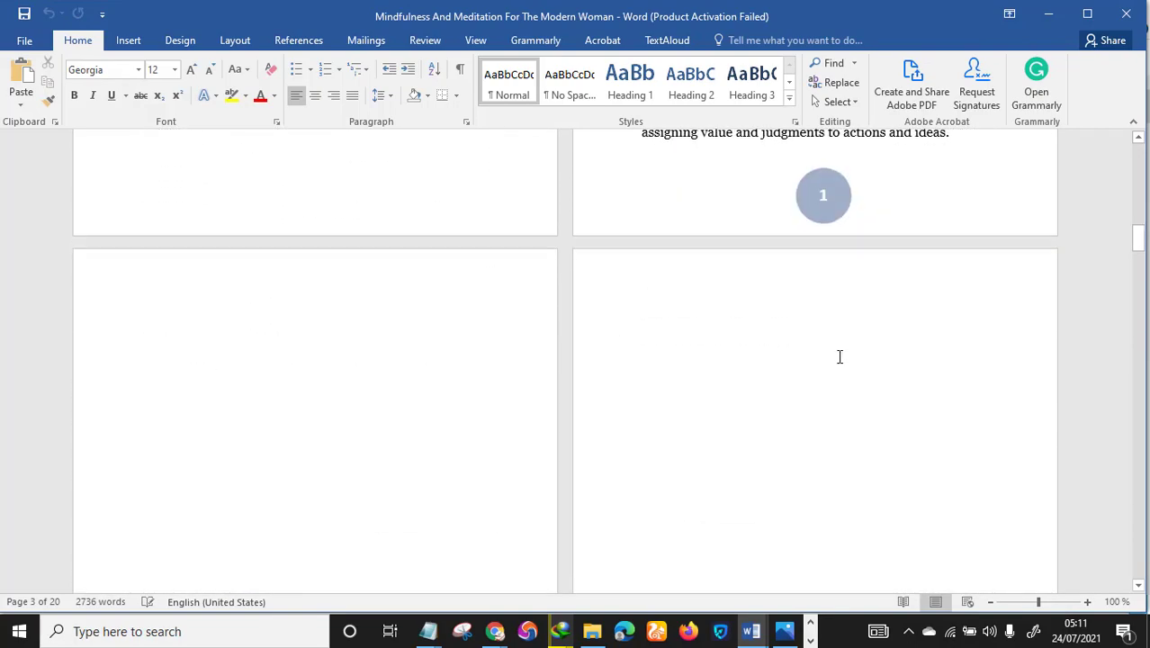
scroll(840, 362, "up", 3)
scroll(819, 362, "down", 1)
scroll(820, 368, "down", 1)
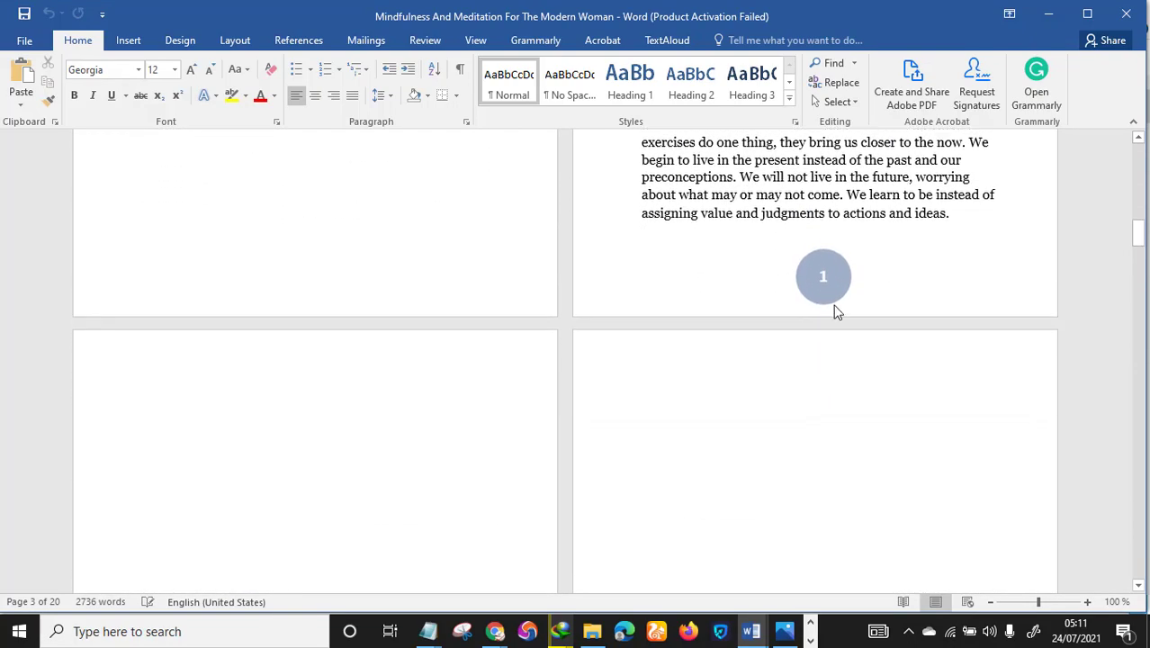
scroll(829, 308, "down", 10)
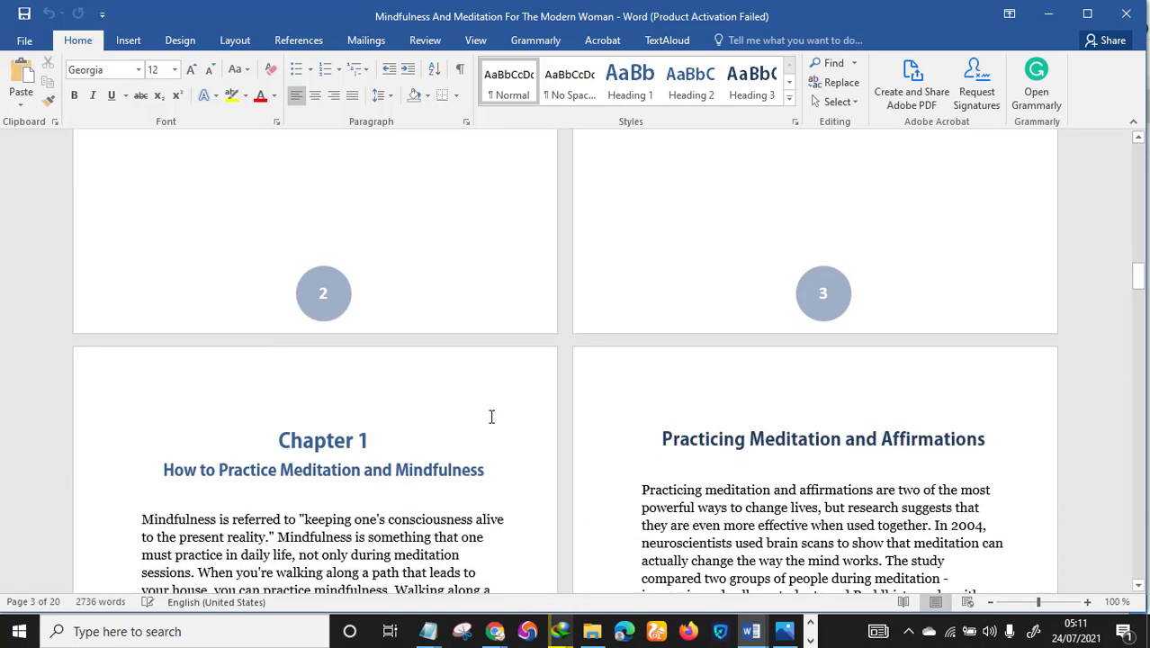
scroll(460, 431, "up", 10)
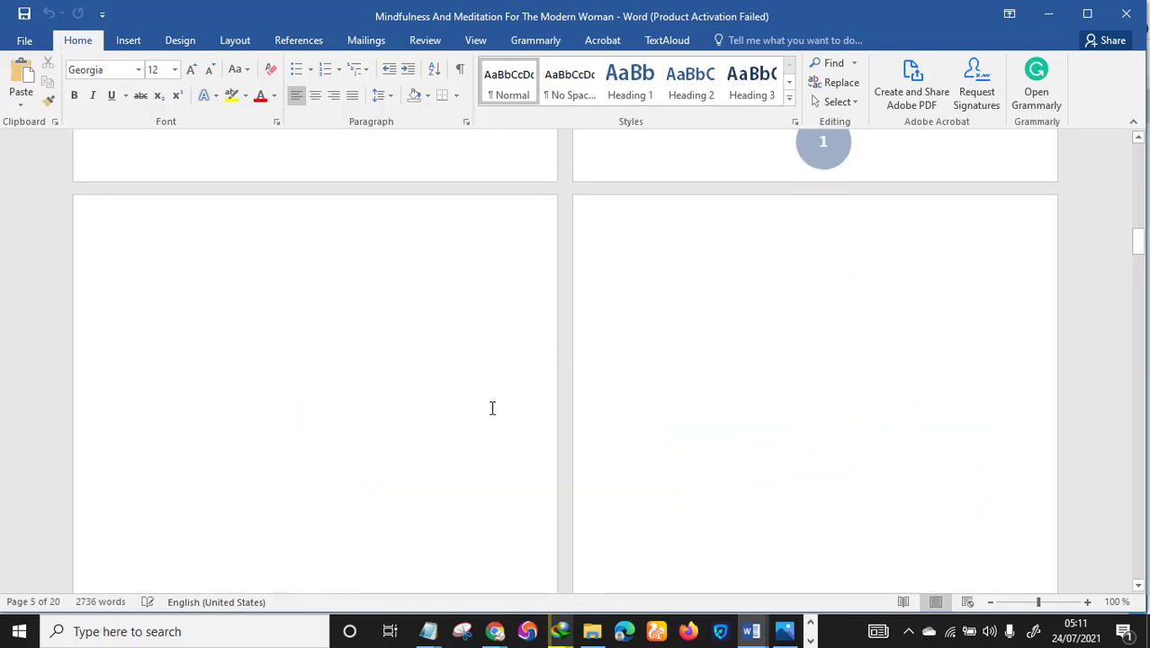
With the paragraph marks shown, pull the first page break up to the end of the Introduction text to remove a blank page, and hide the marks
left_click(460, 72)
scroll(531, 306, "up", 3)
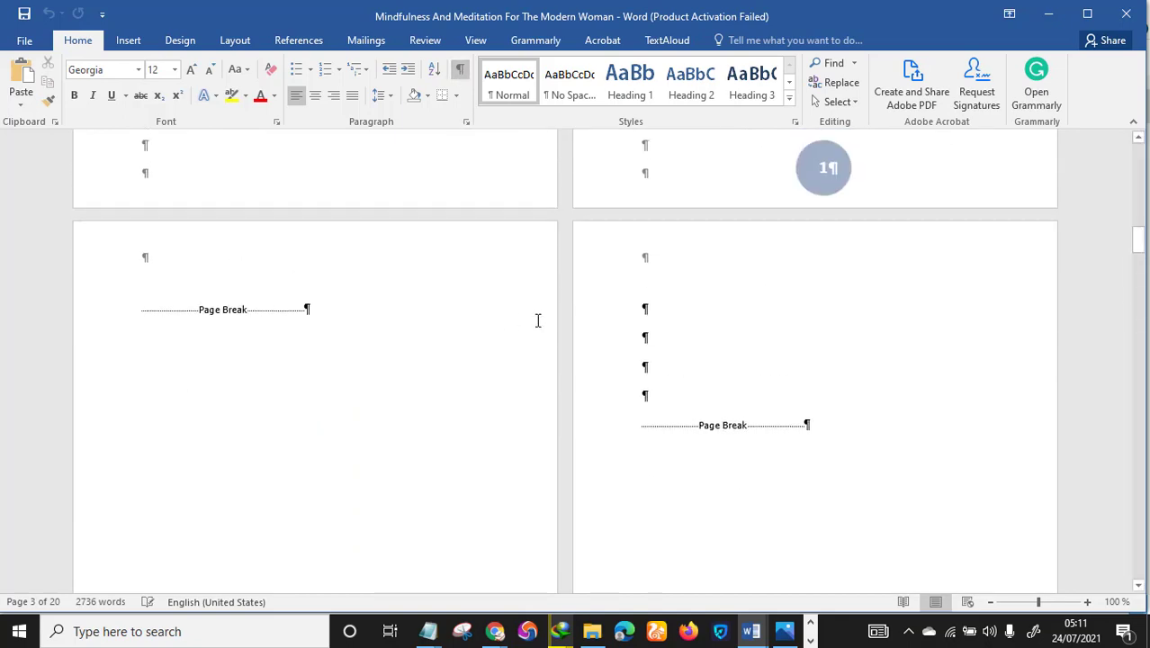
scroll(148, 438, "down", 3)
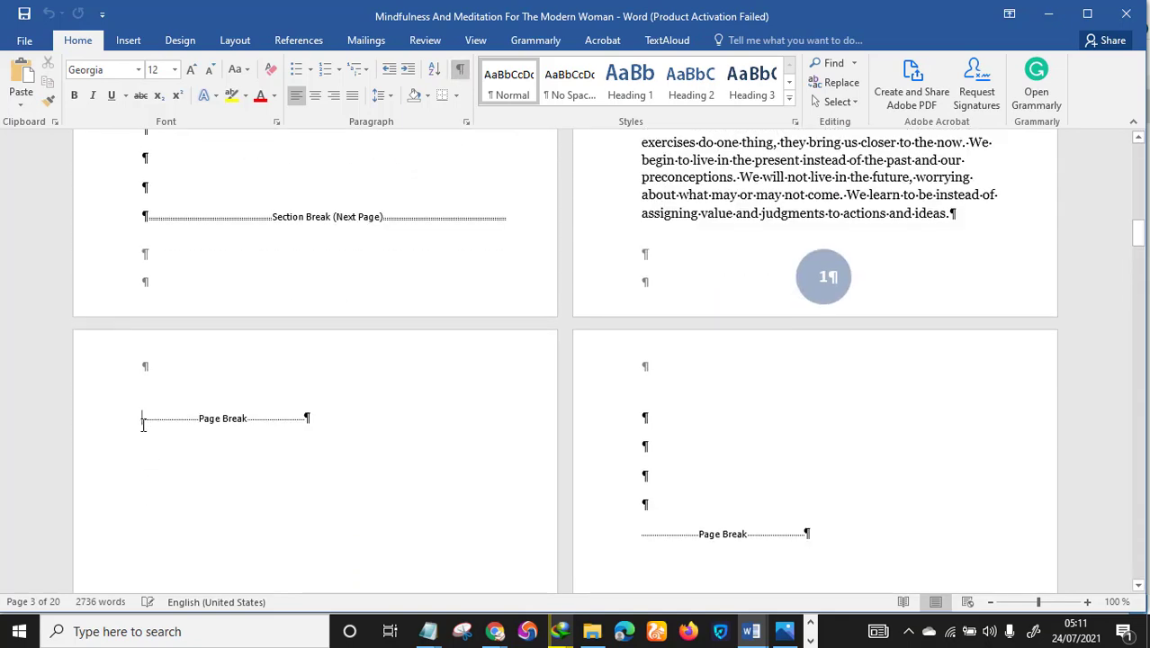
left_click(148, 426)
key("Delete")
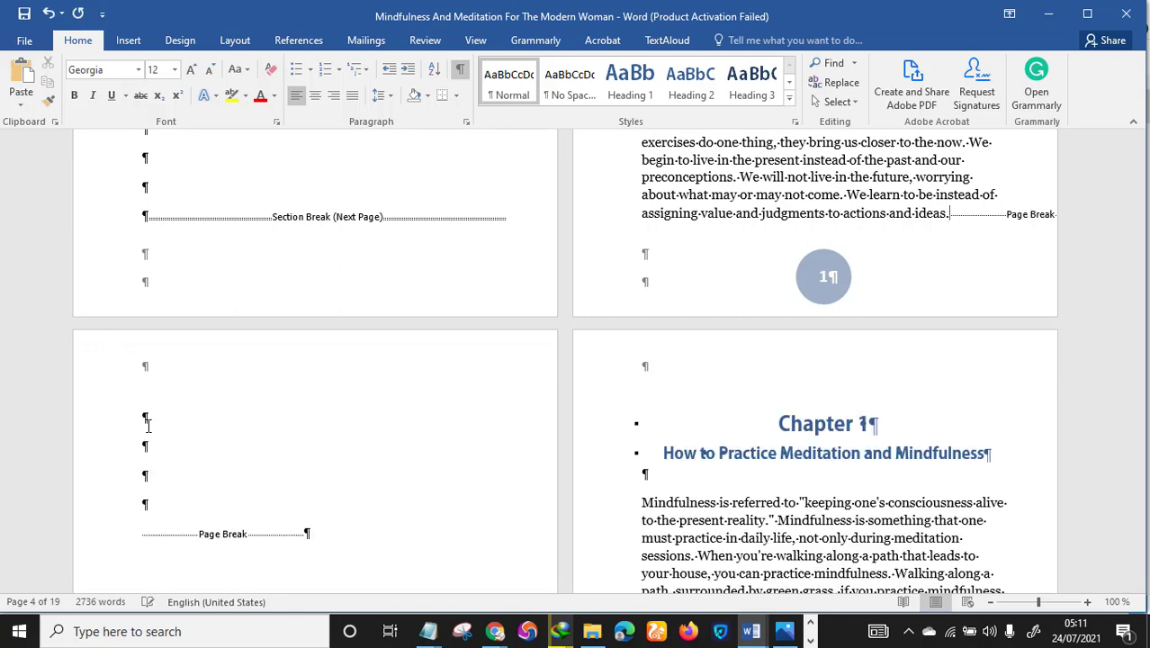
left_click(460, 70)
Check the footer page numbers and chapter starts from the Introduction through to the Conclusion
scroll(646, 469, "down", 3)
scroll(688, 355, "up", 2)
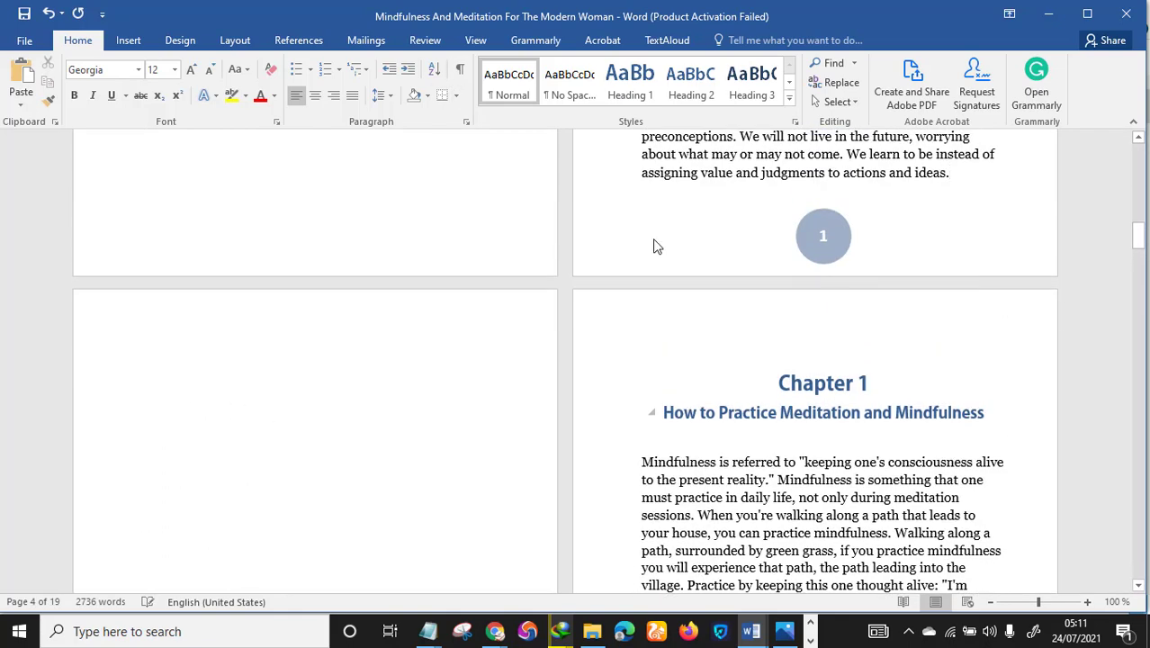
scroll(803, 389, "down", 4)
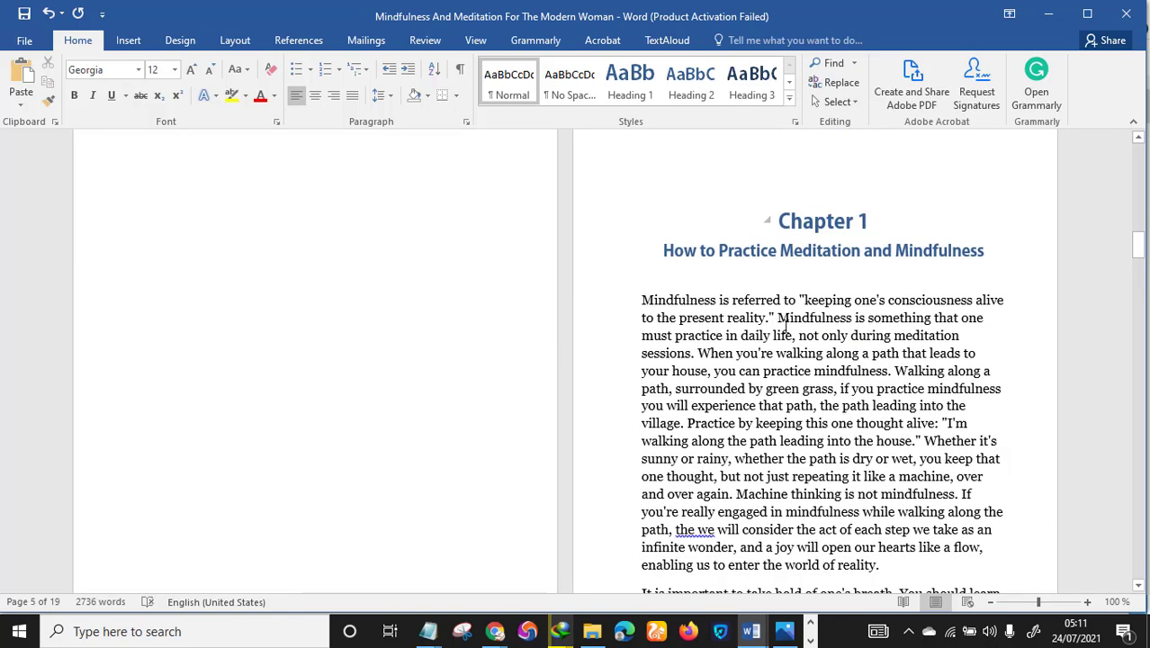
scroll(792, 311, "up", 3)
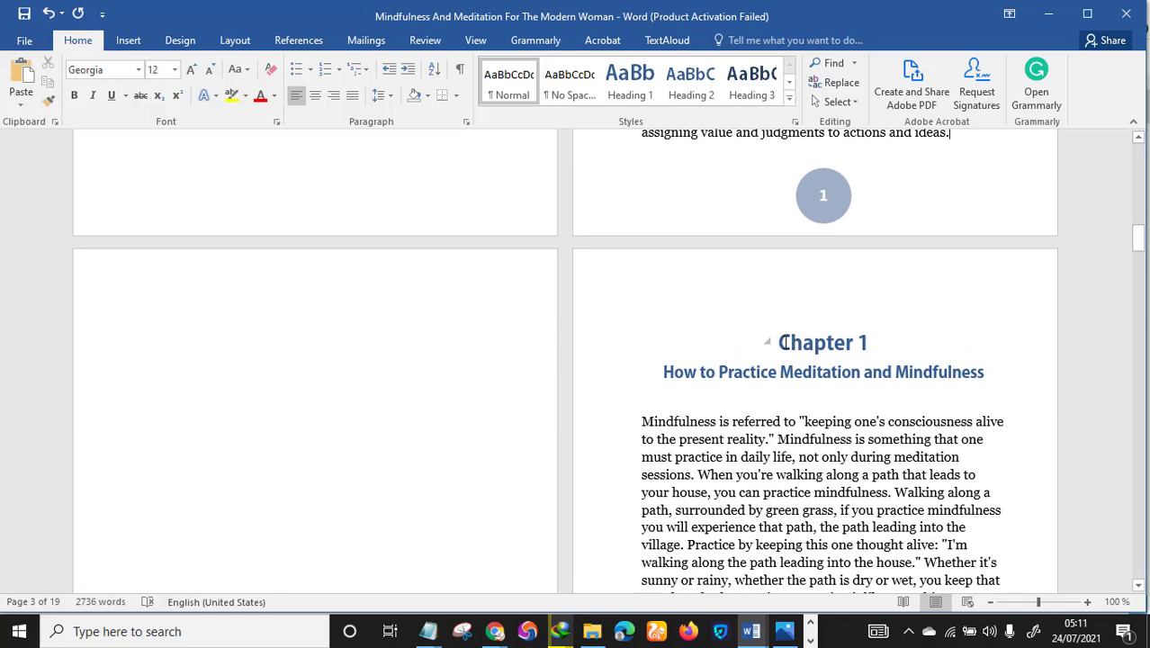
scroll(784, 355, "down", 12)
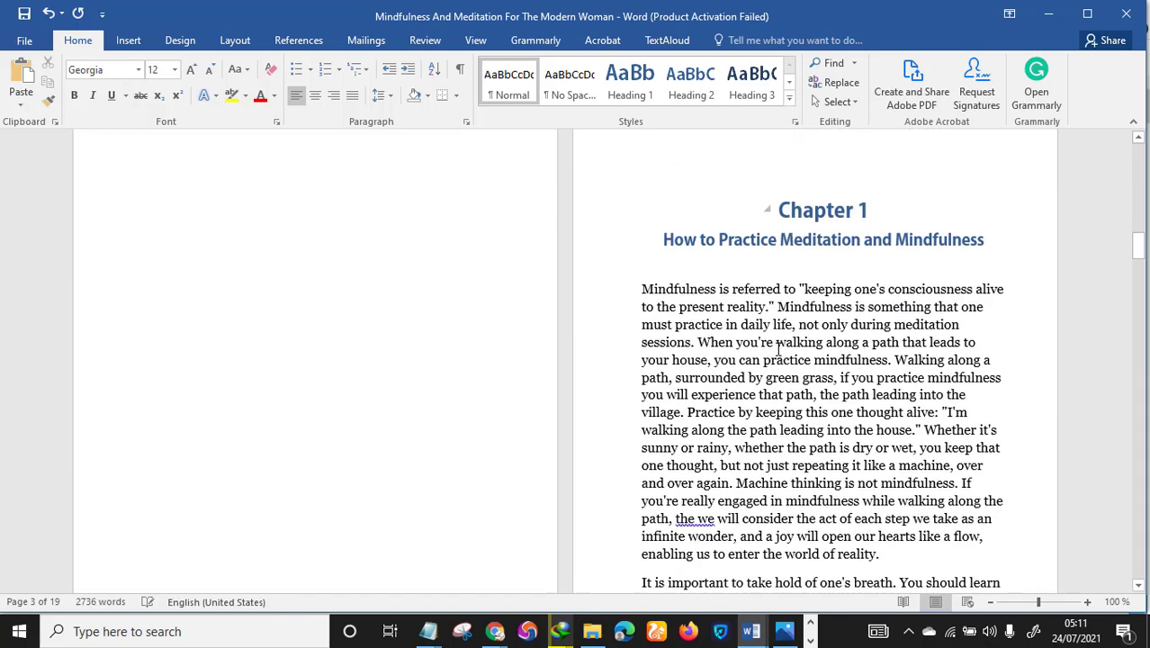
scroll(790, 354, "down", 3)
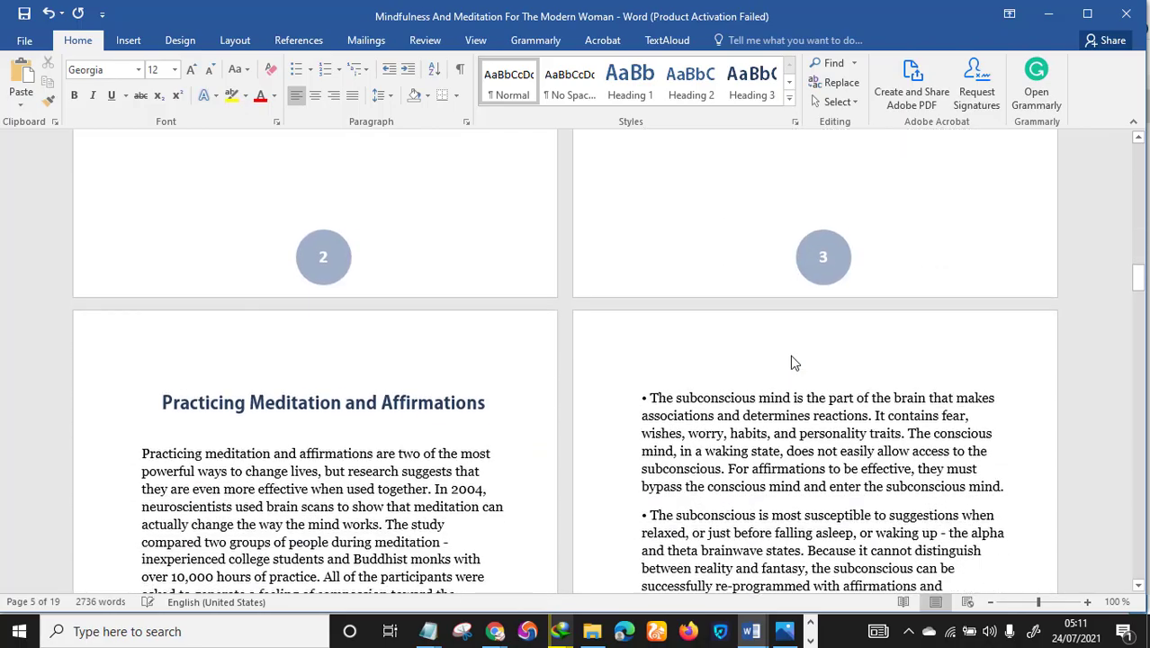
scroll(790, 355, "up", 6)
scroll(791, 355, "down", 10)
scroll(792, 358, "down", 20)
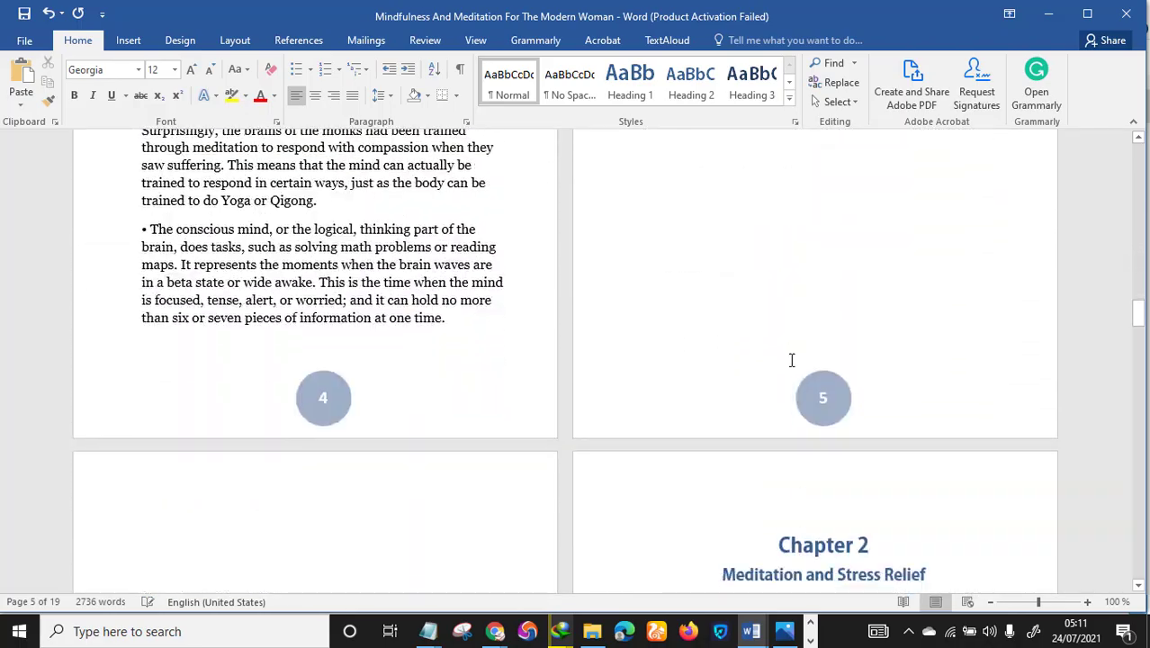
scroll(792, 362, "down", 20)
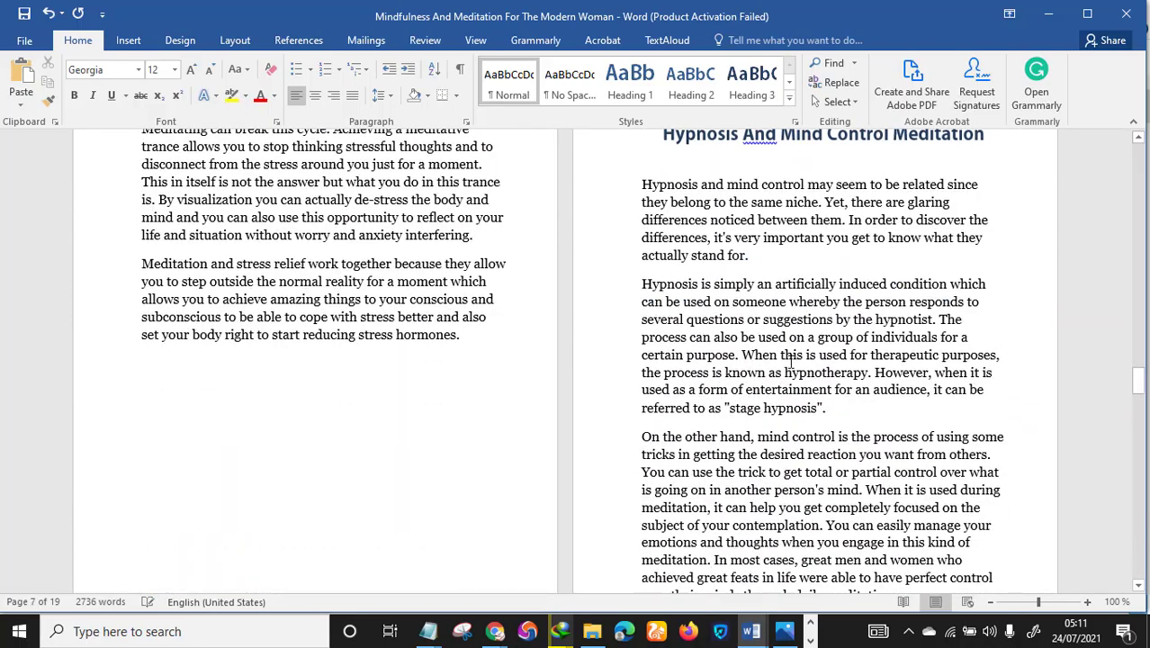
scroll(791, 359, "down", 20)
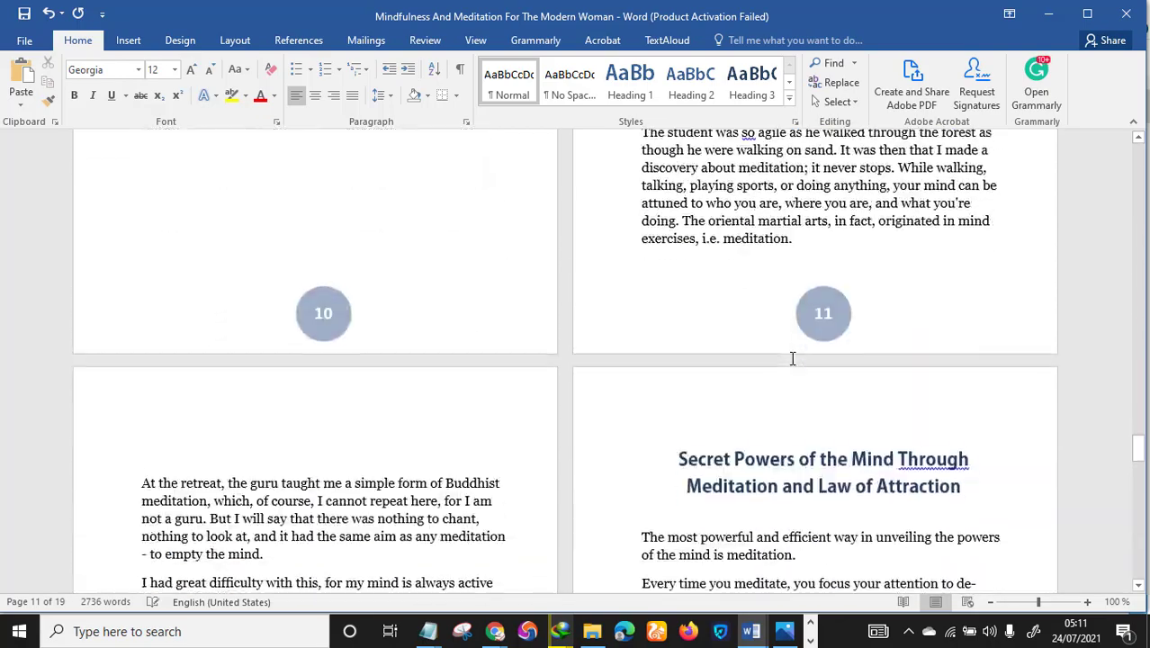
scroll(792, 358, "down", 15)
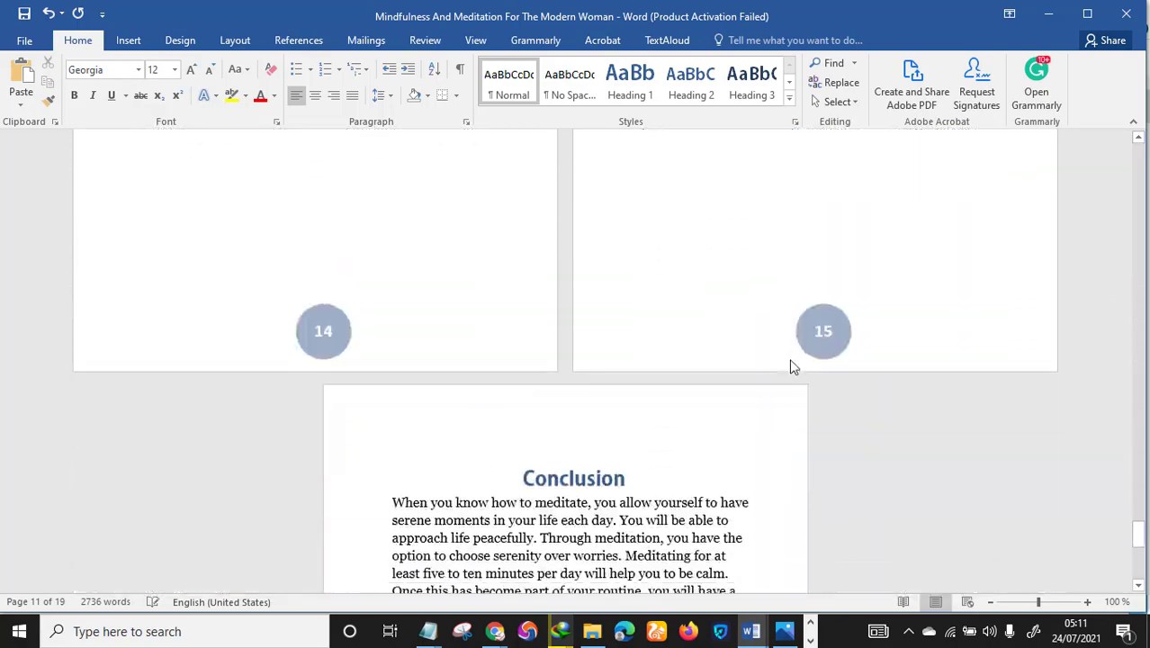
scroll(694, 318, "down", 4)
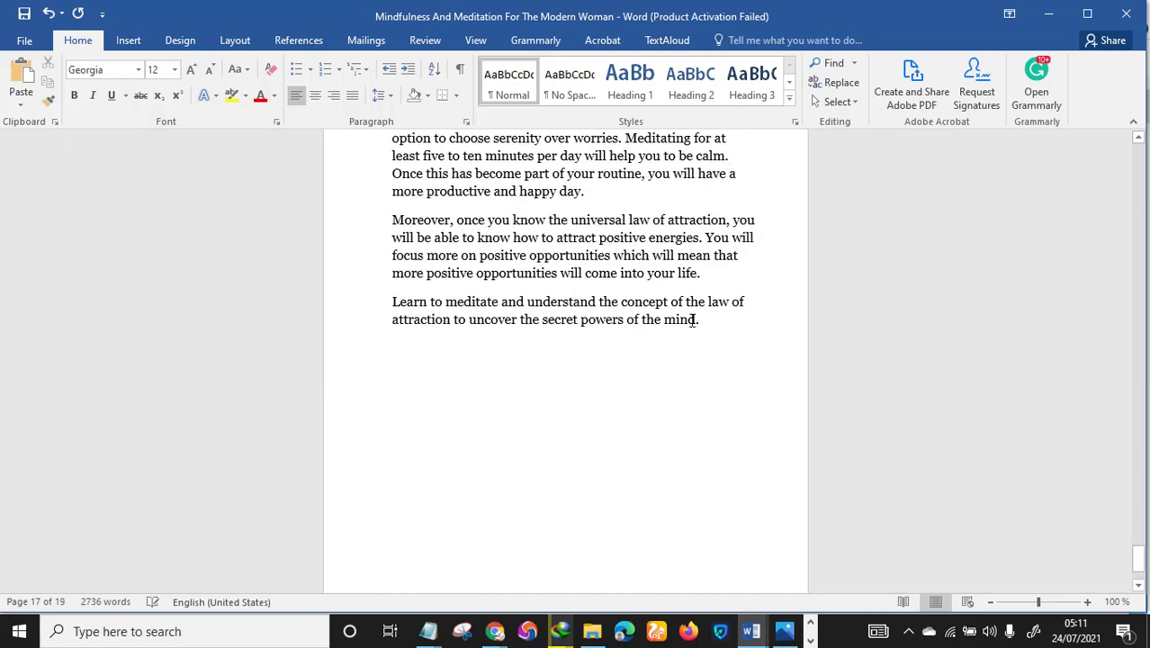
Return to the title page and copy the author's name line
scroll(699, 319, "up", 12)
left_click_drag(1138, 515, 1114, 136)
scroll(409, 441, "down", 5)
scroll(410, 441, "down", 1)
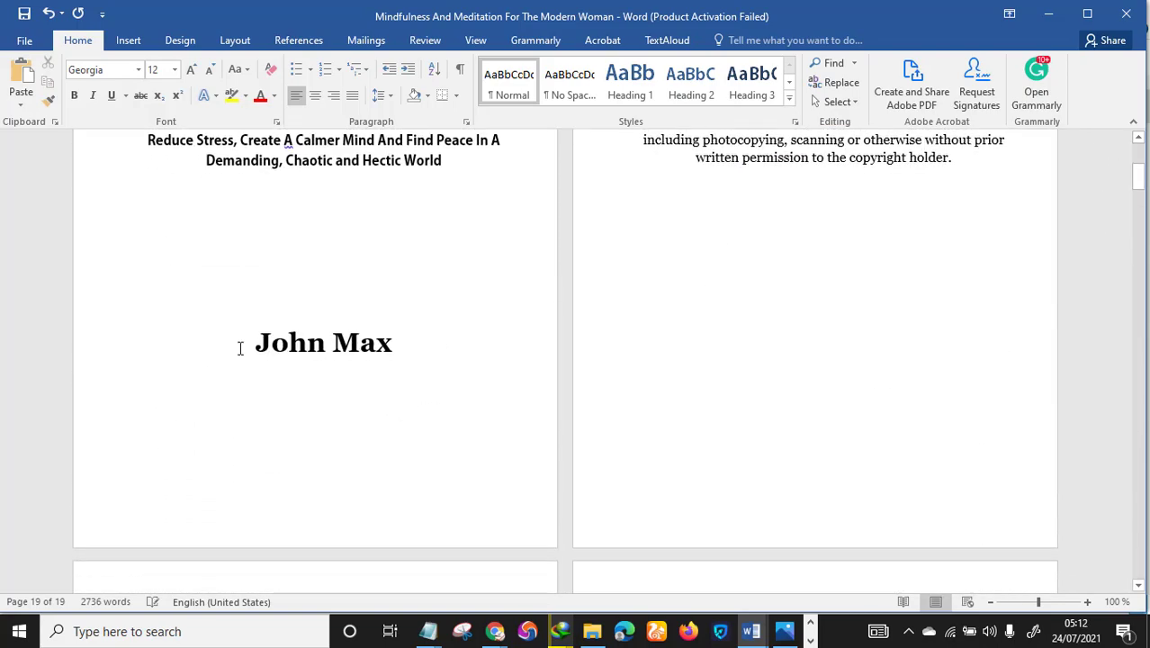
triple_click(306, 345)
right_click(307, 344)
left_click(348, 376)
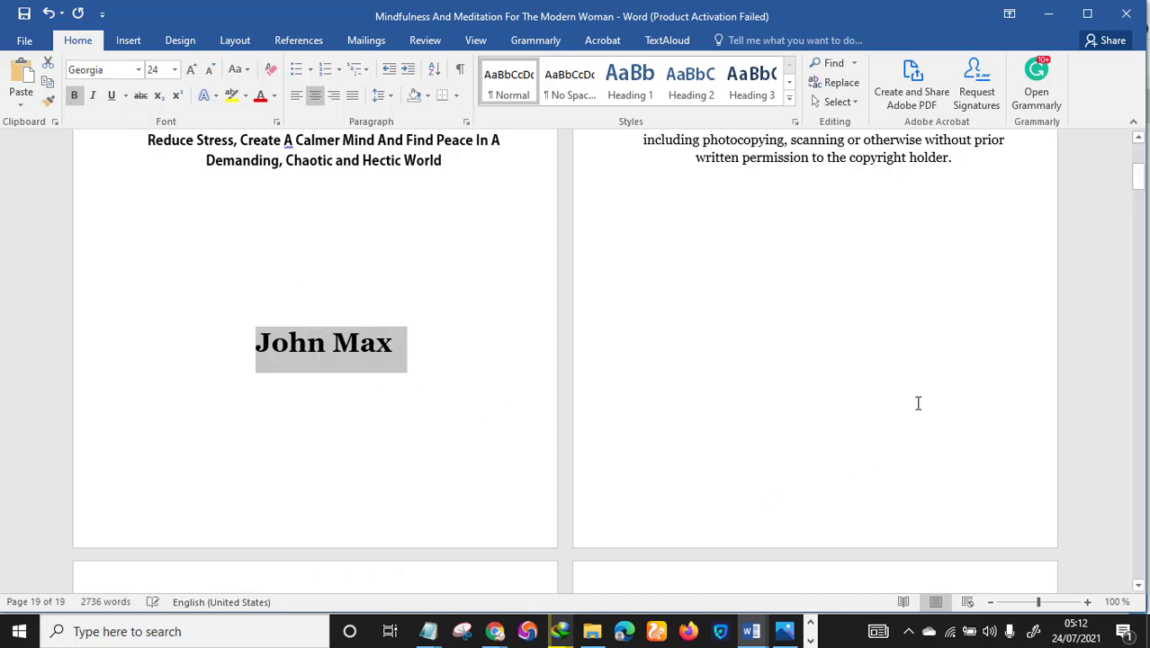
Paste the author's name below the last paragraph of the Conclusion and delete the extra empty line that spills onto a new page
left_click_drag(1136, 171, 1076, 579)
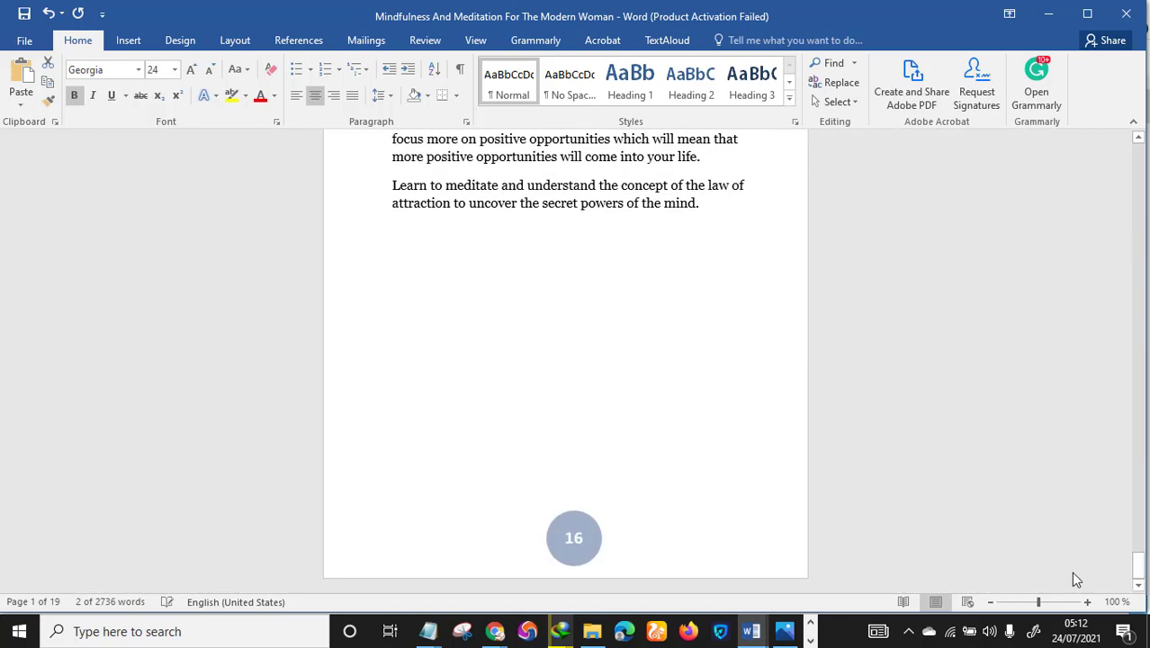
left_click(720, 347)
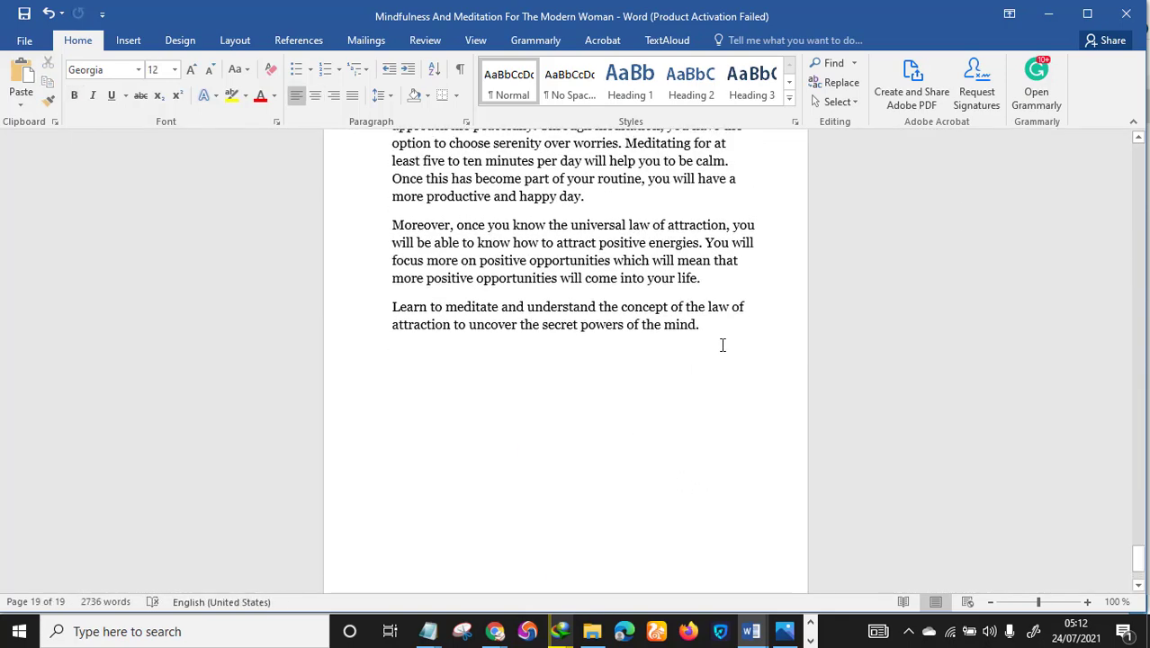
key("ctrl+v")
scroll(765, 377, "up", 5)
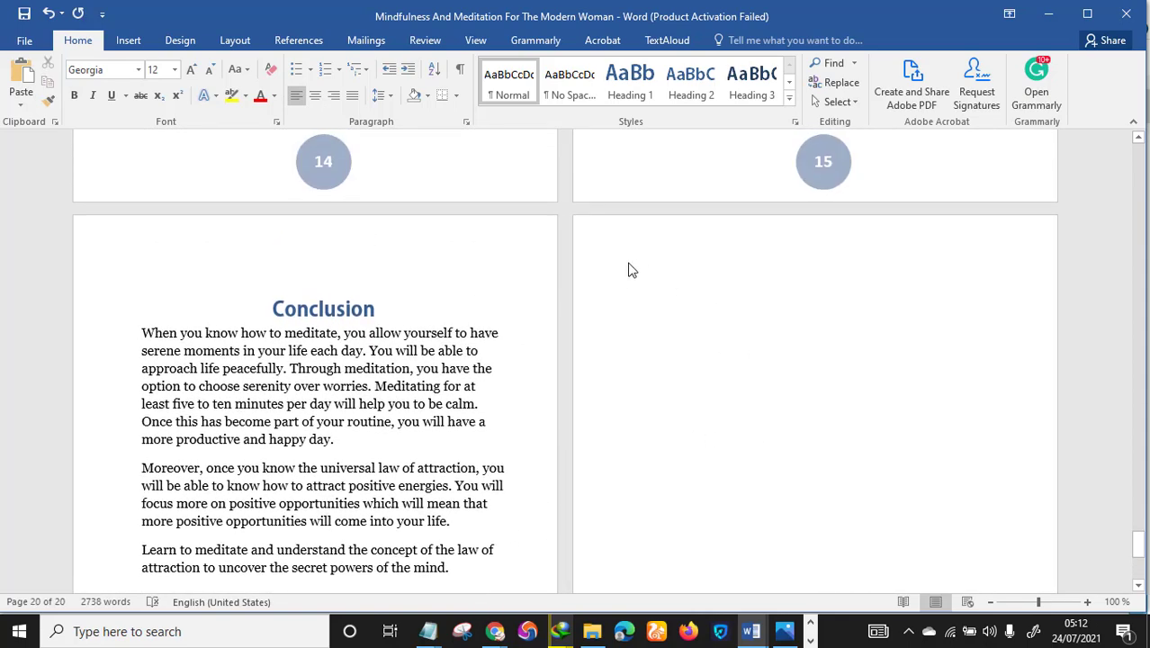
key("BackSpace")
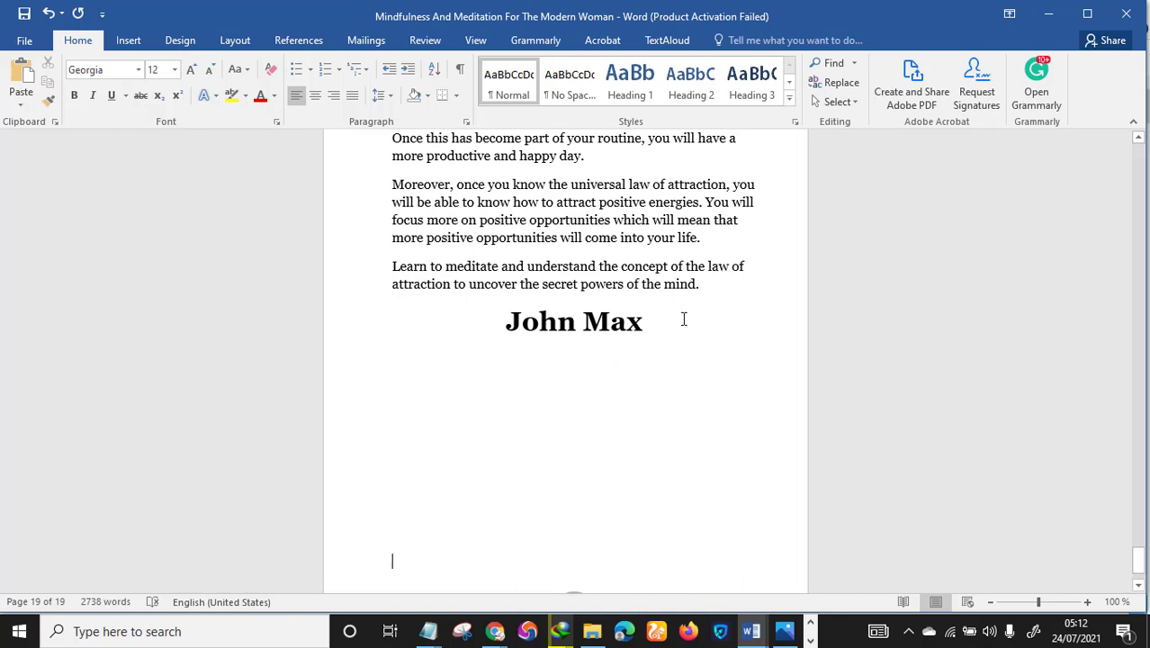
Reduce the author's name below the Conclusion to 18 pt and deselect it
left_click_drag(684, 319, 504, 321)
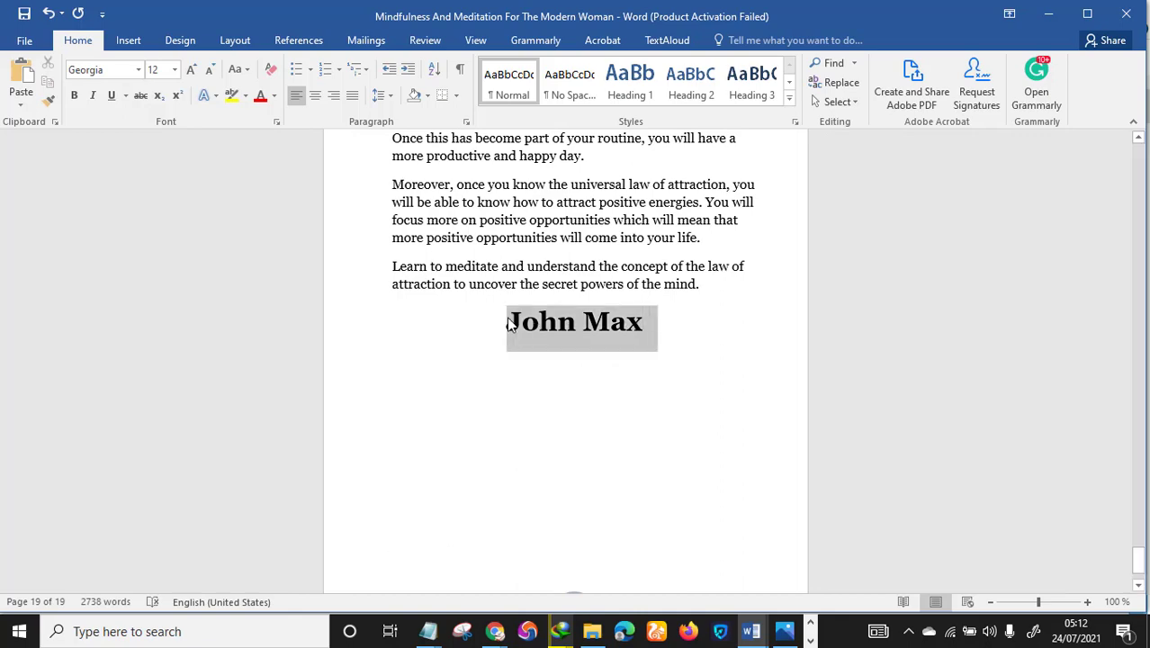
left_click(209, 70)
left_click(209, 70)
left_click(209, 70)
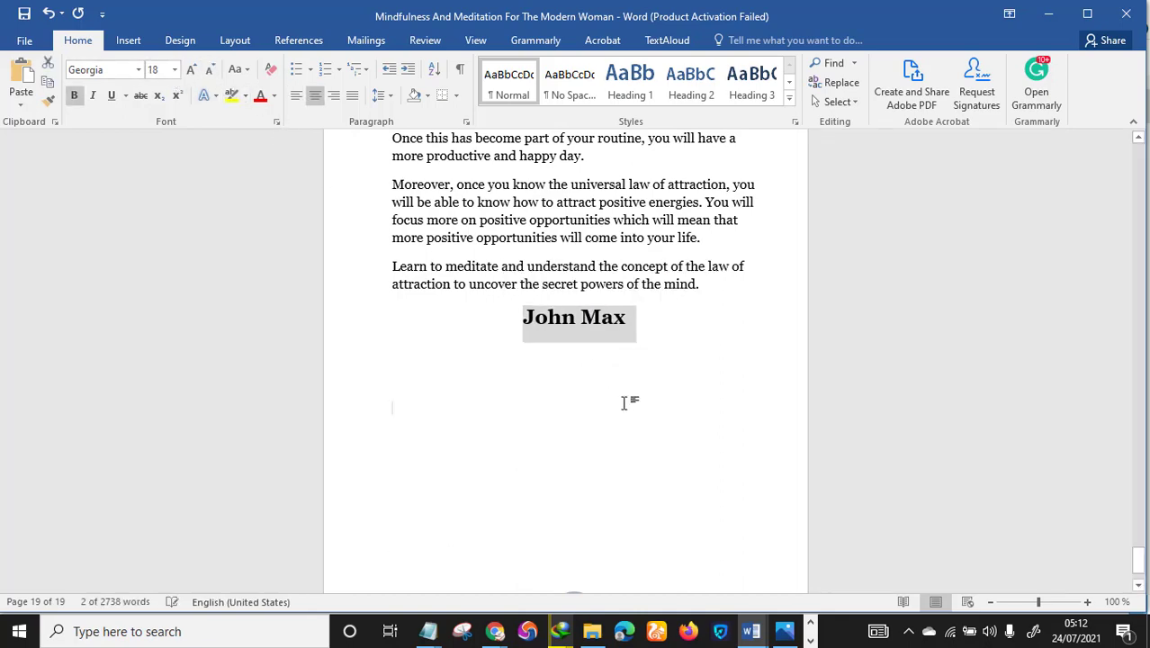
left_click(624, 402)
scroll(624, 402, "up", 3)
scroll(648, 394, "down", 4)
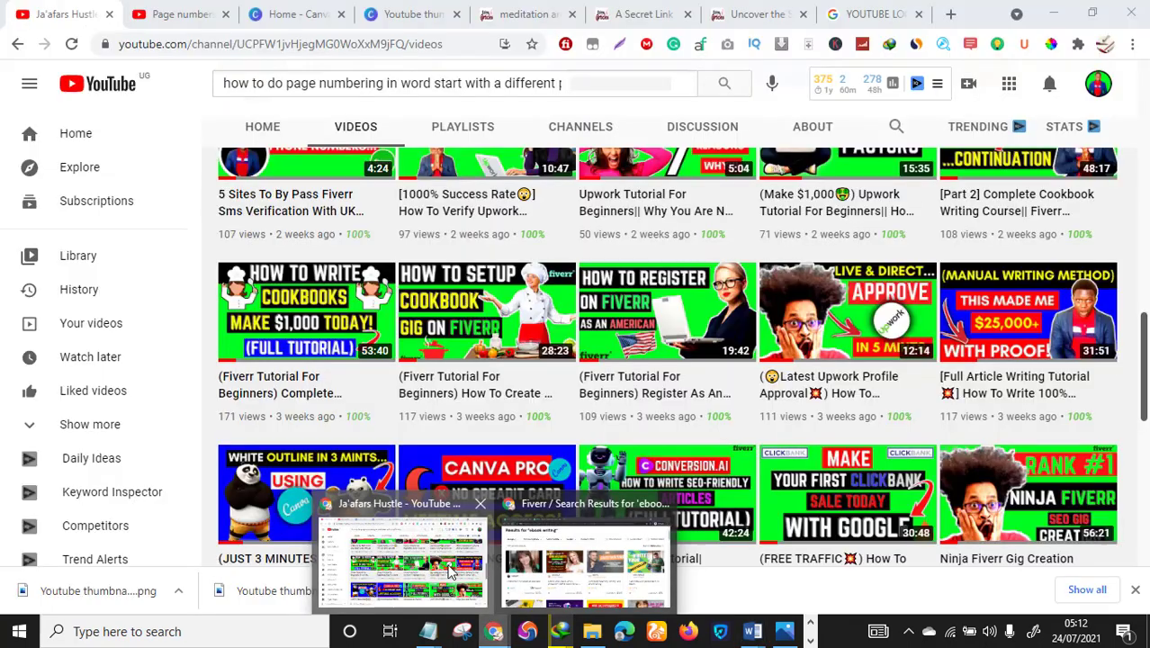
Switch to the Chrome browser and search Google for "copyright symbol" in place of the YouTube logo results
left_click(453, 572)
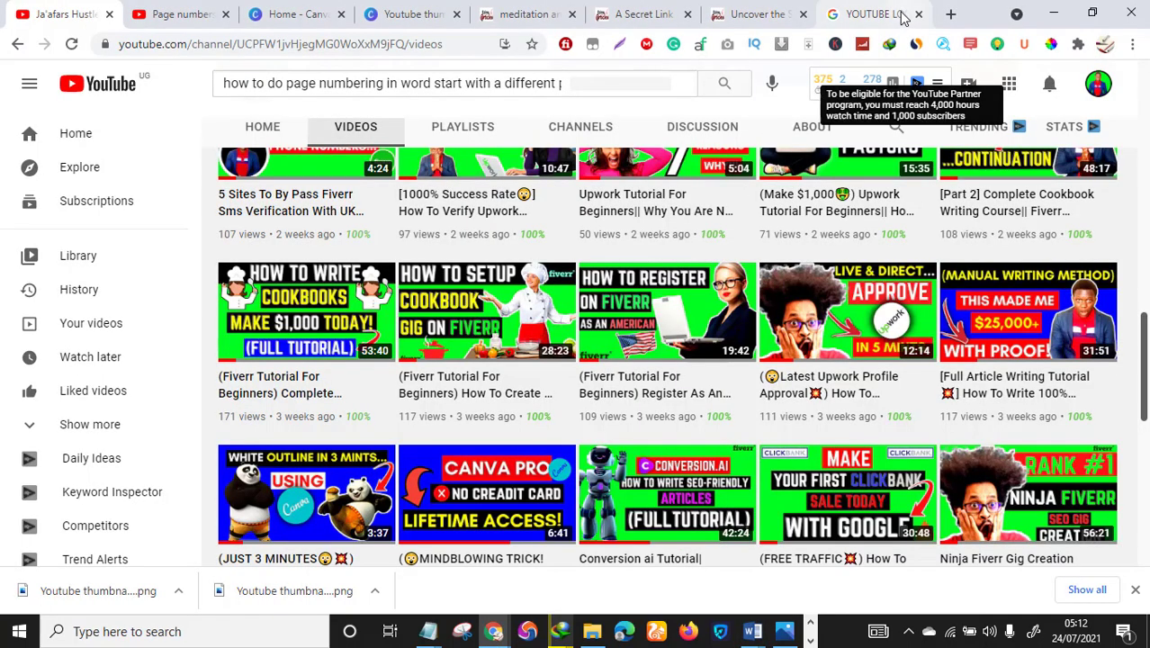
left_click(905, 18)
left_click(300, 45)
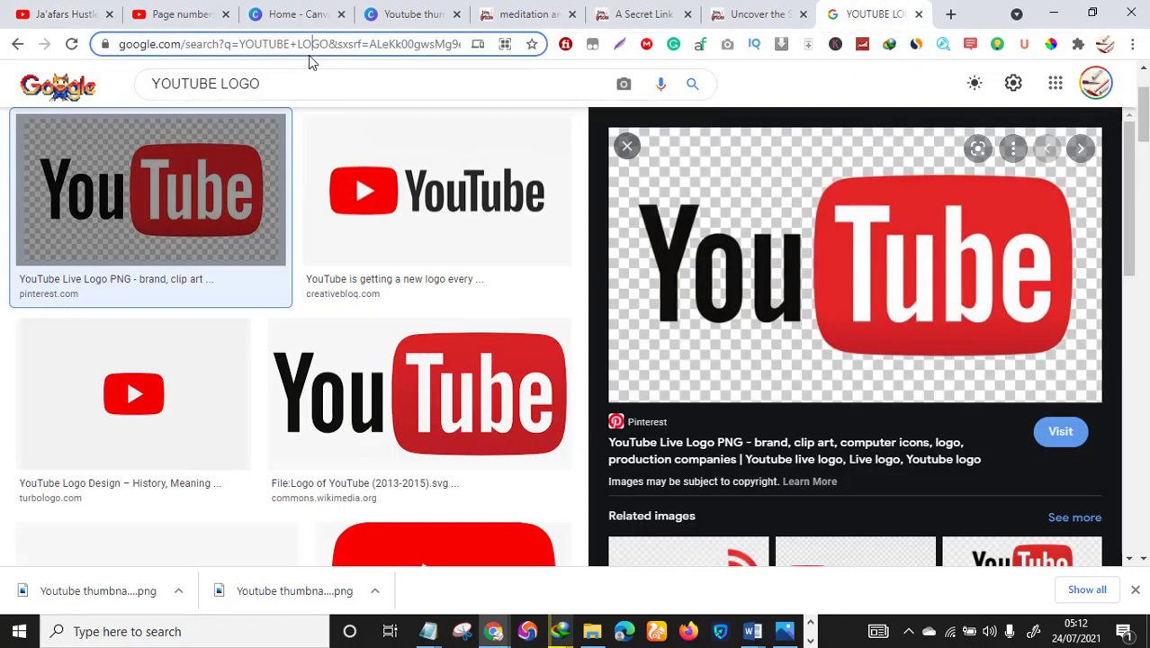
type("copyrig")
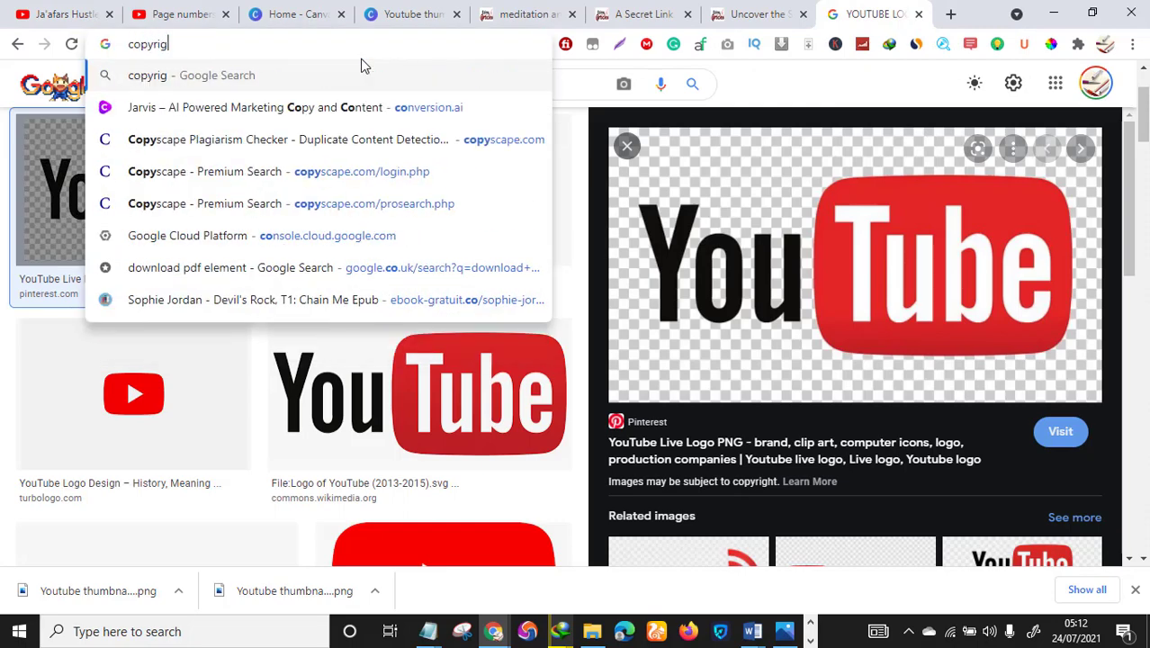
type("ht sy")
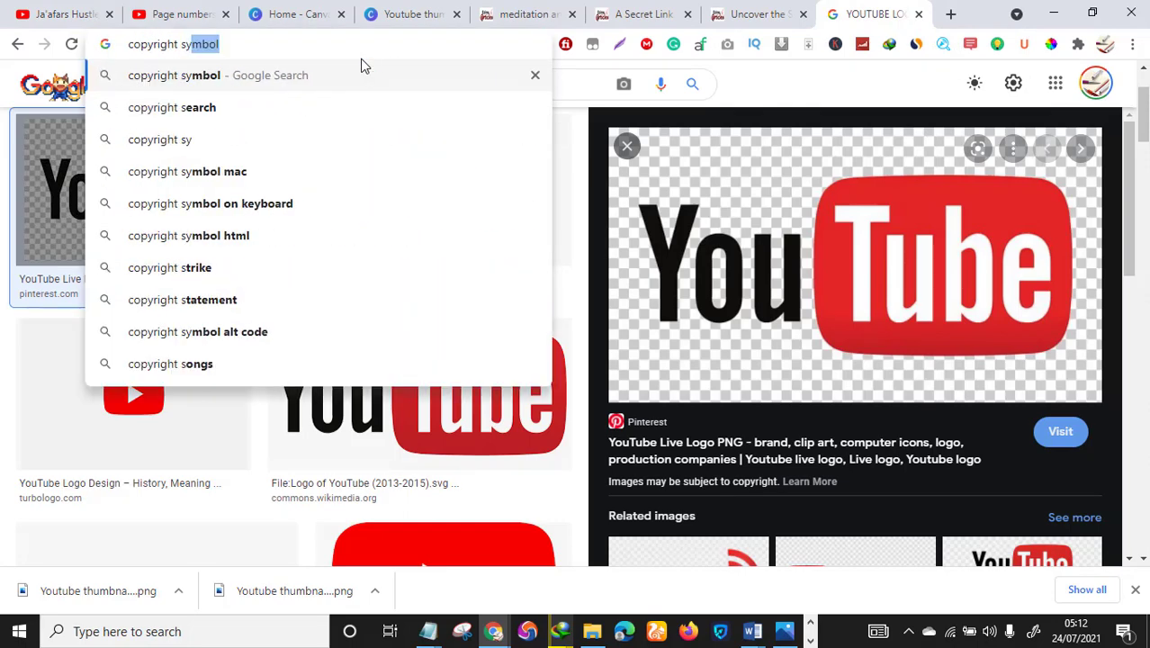
key("Return")
Find a plain-text © sign in the search results and copy it from the Copyright symbol description
scroll(201, 354, "down", 3)
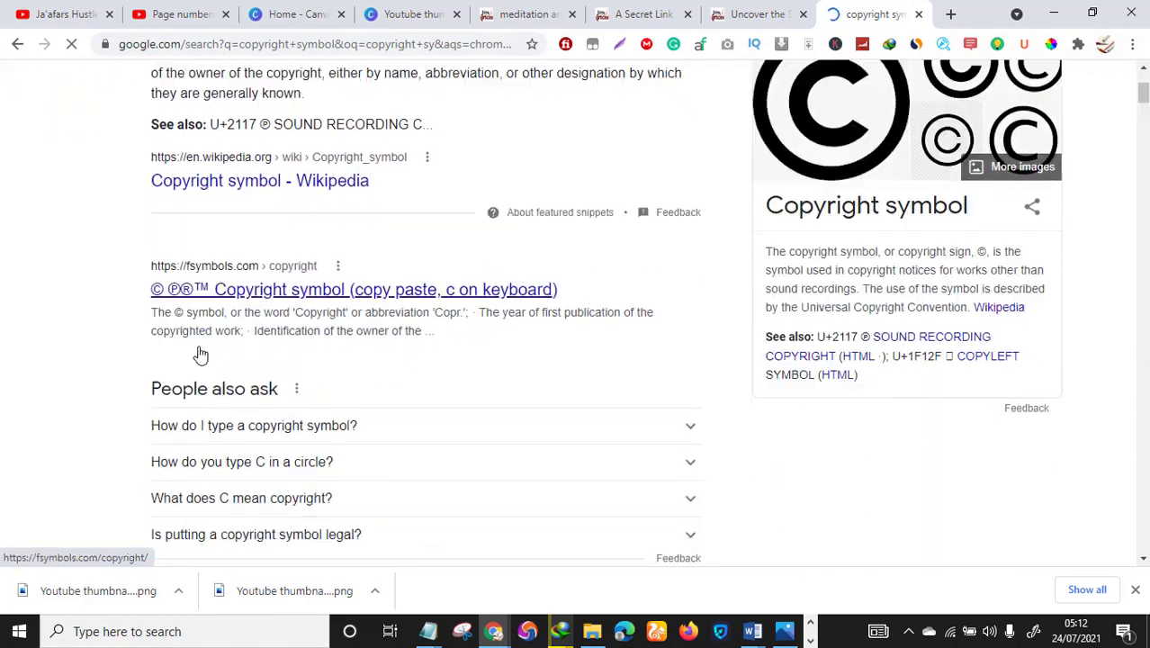
scroll(200, 354, "down", 3)
scroll(144, 310, "down", 2)
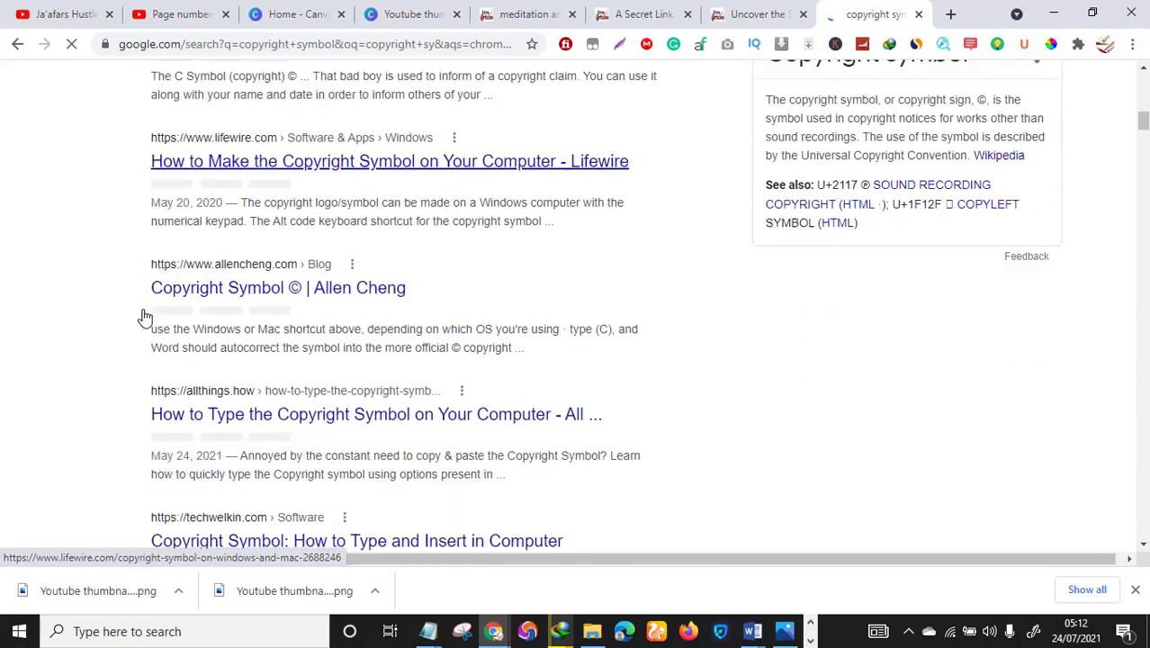
scroll(171, 424, "down", 3)
scroll(172, 393, "up", 8)
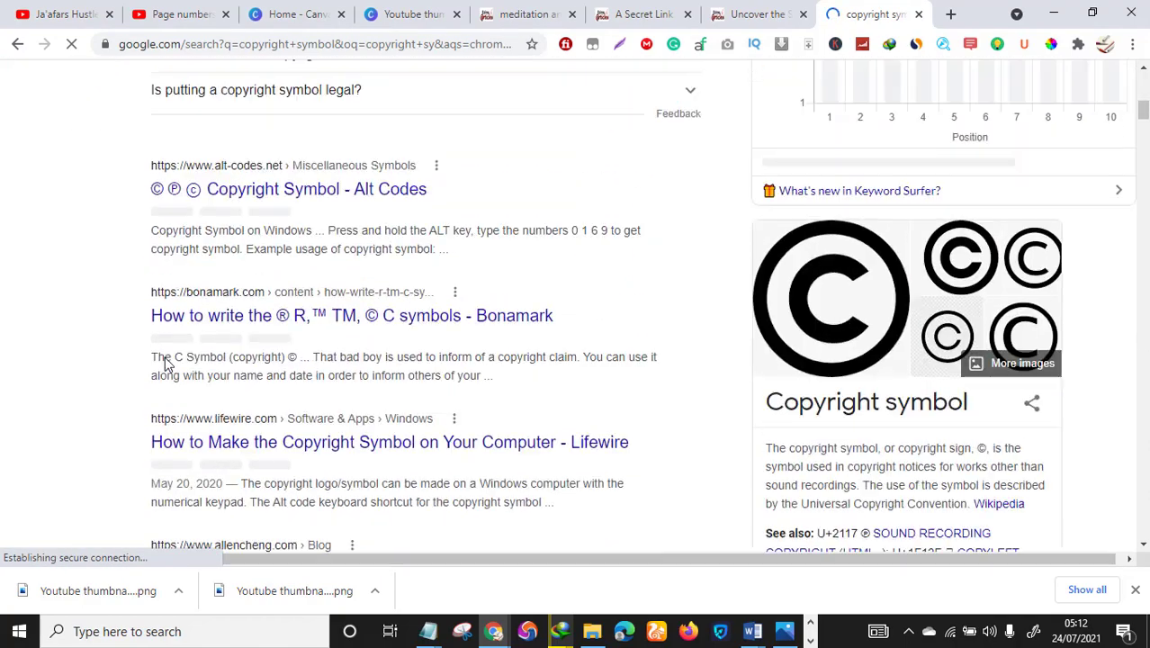
scroll(163, 365, "up", 1)
scroll(163, 365, "down", 9)
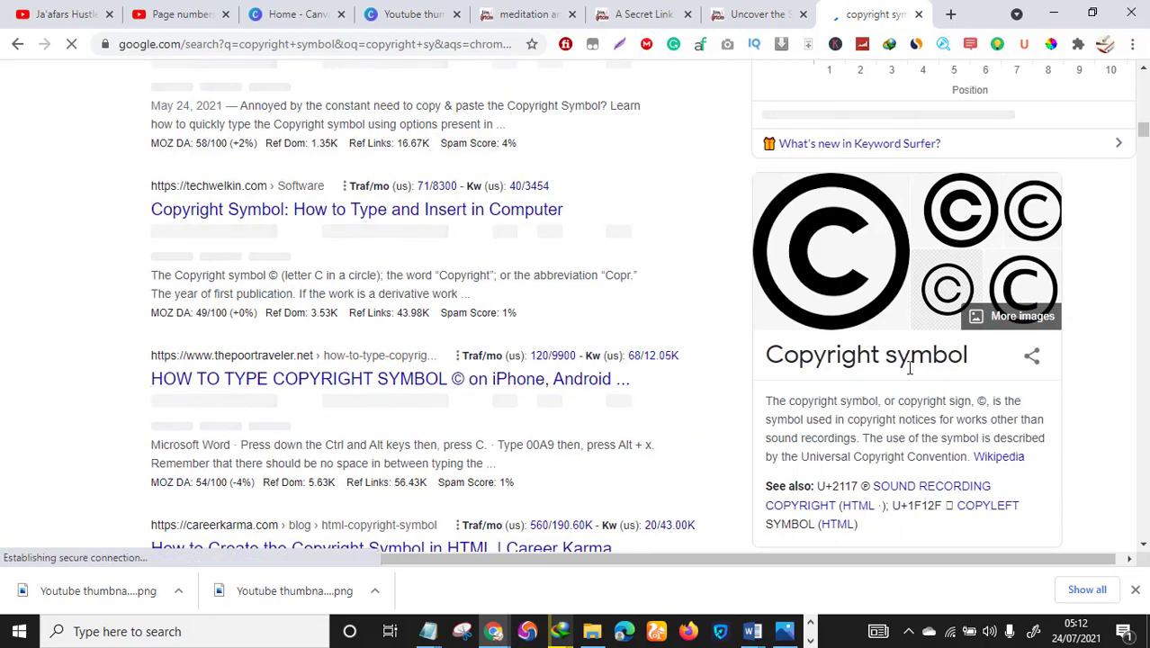
double_click(981, 401)
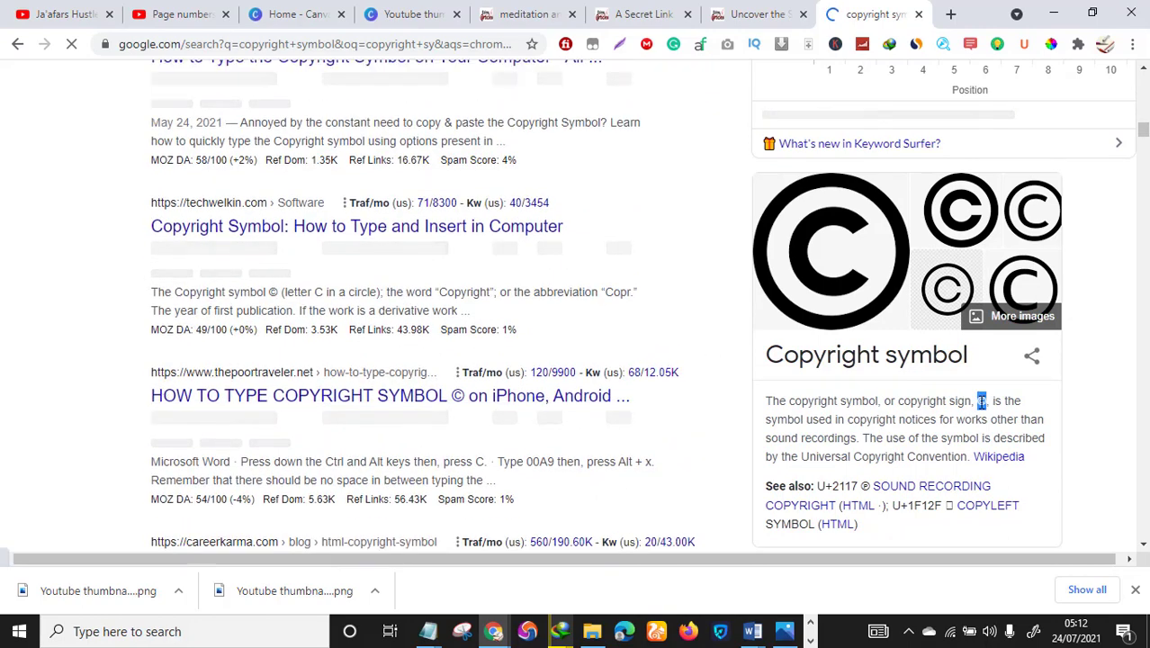
right_click(981, 401)
left_click(990, 415)
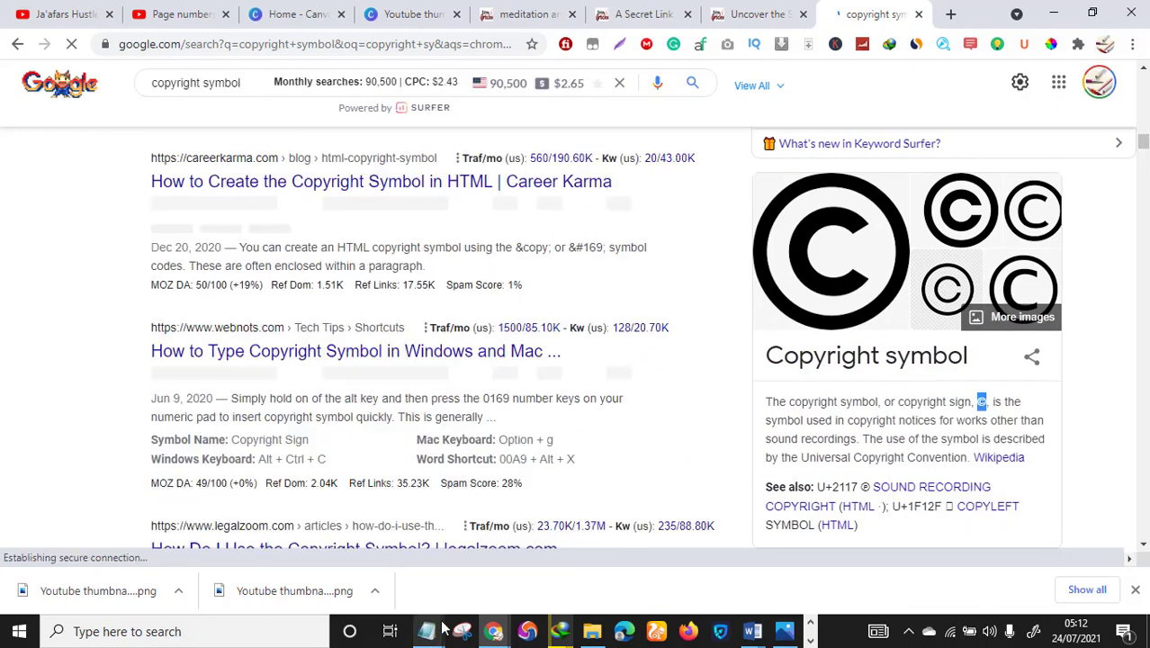
Switch to the Mindfulness And Meditation For The Modern Woman document in Word and paste © before the author's name below the Conclusion
left_click(747, 633)
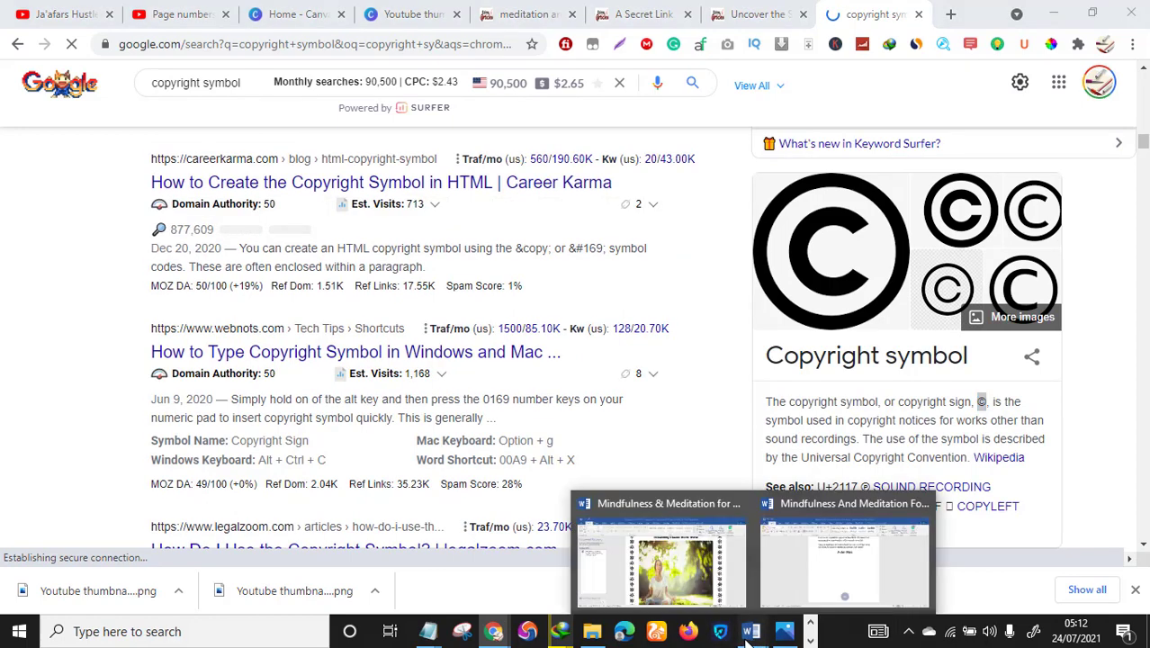
left_click(845, 554)
left_click(520, 241)
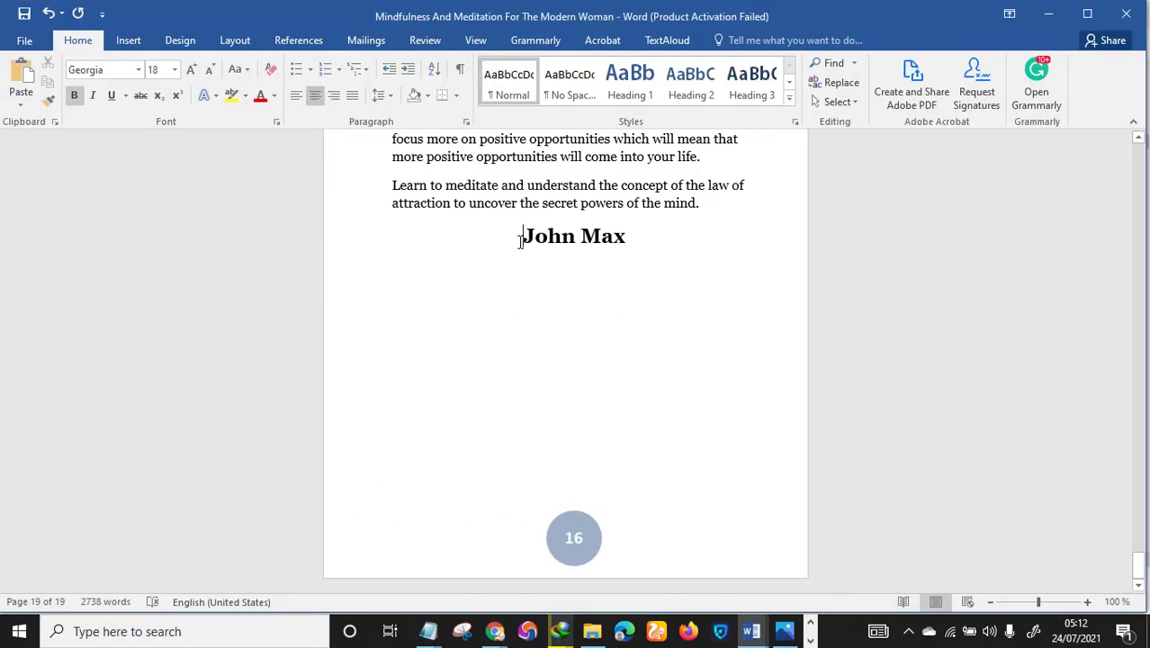
key("ctrl+v")
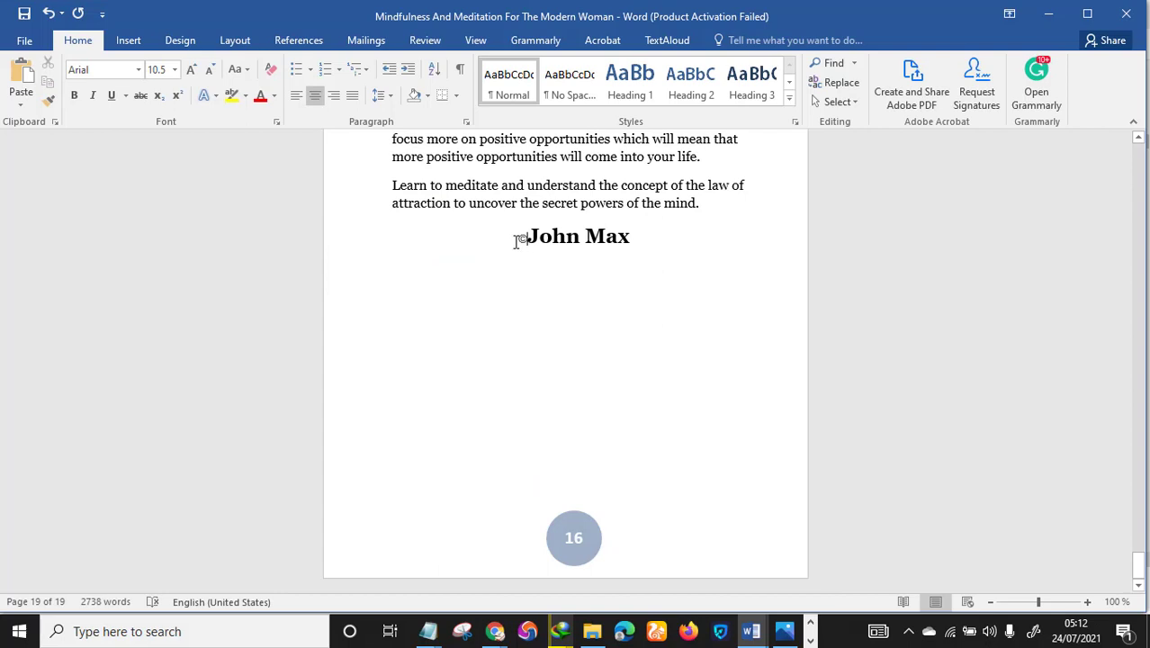
Enlarge the © symbol before the author's name below the Conclusion to 20 pt and deselect it
key("shift+Left")
left_click(189, 72)
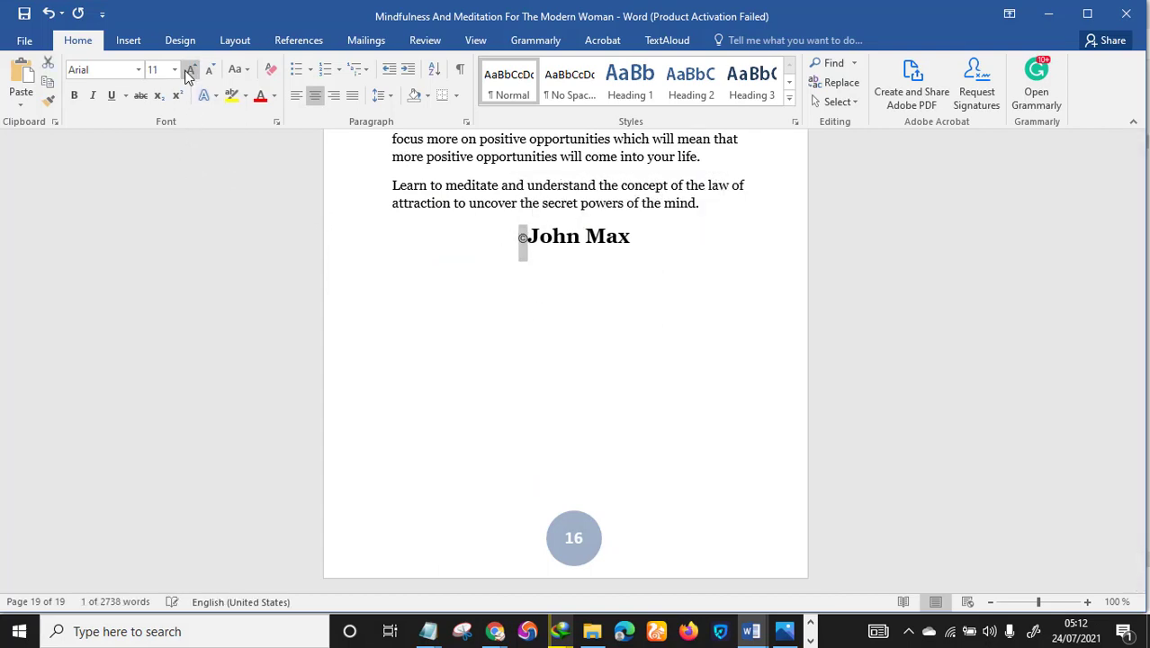
left_click(189, 76)
left_click(189, 76)
left_click(189, 75)
left_click(189, 75)
left_click(189, 75)
left_click(569, 264)
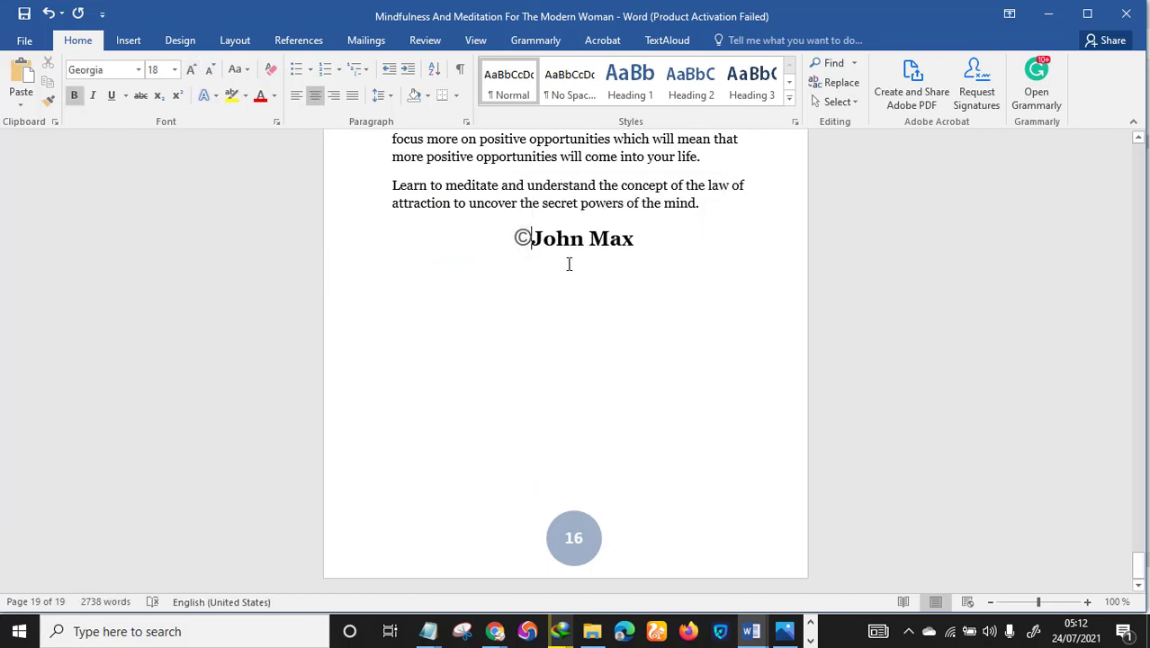
Copy the author's name line with its © symbol from the Conclusion and paste it over the author's name on the title page
left_click_drag(649, 238, 503, 234)
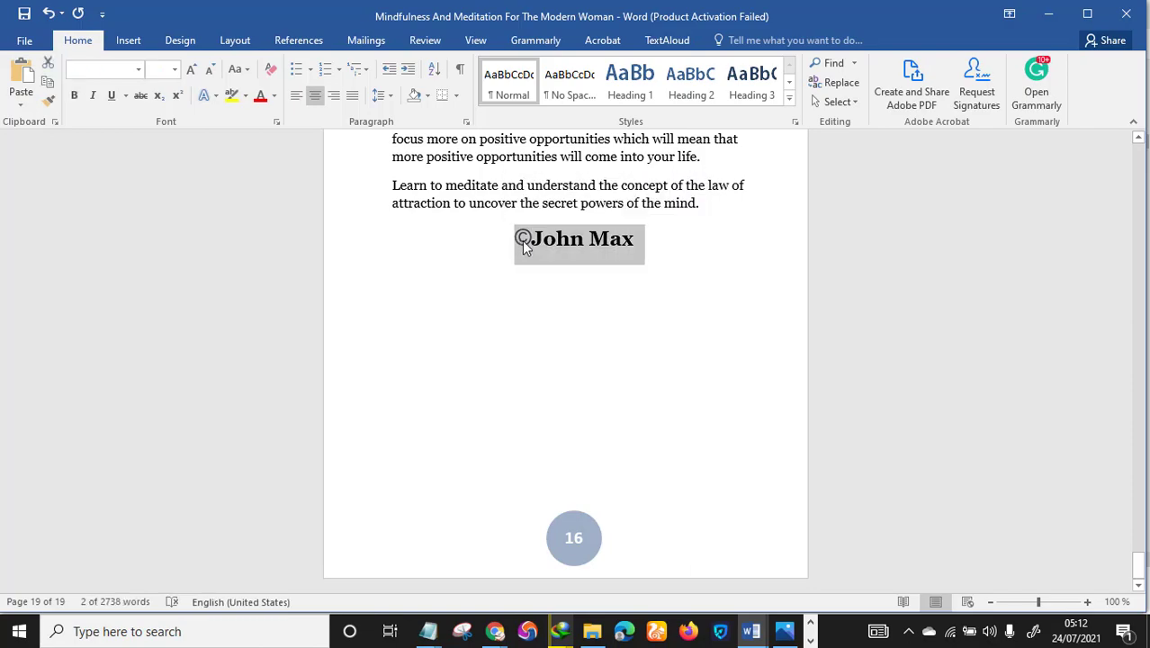
right_click(521, 239)
left_click(596, 275)
scroll(978, 339, "up", 1)
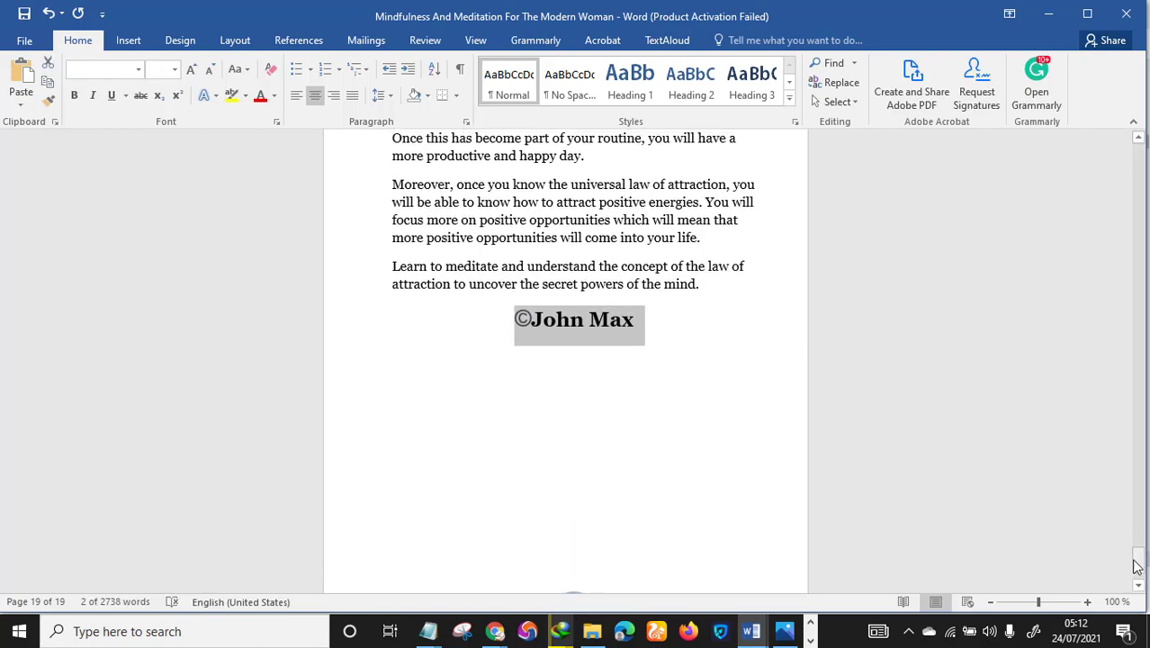
left_click_drag(1139, 560, 1131, 160)
scroll(362, 437, "down", 3)
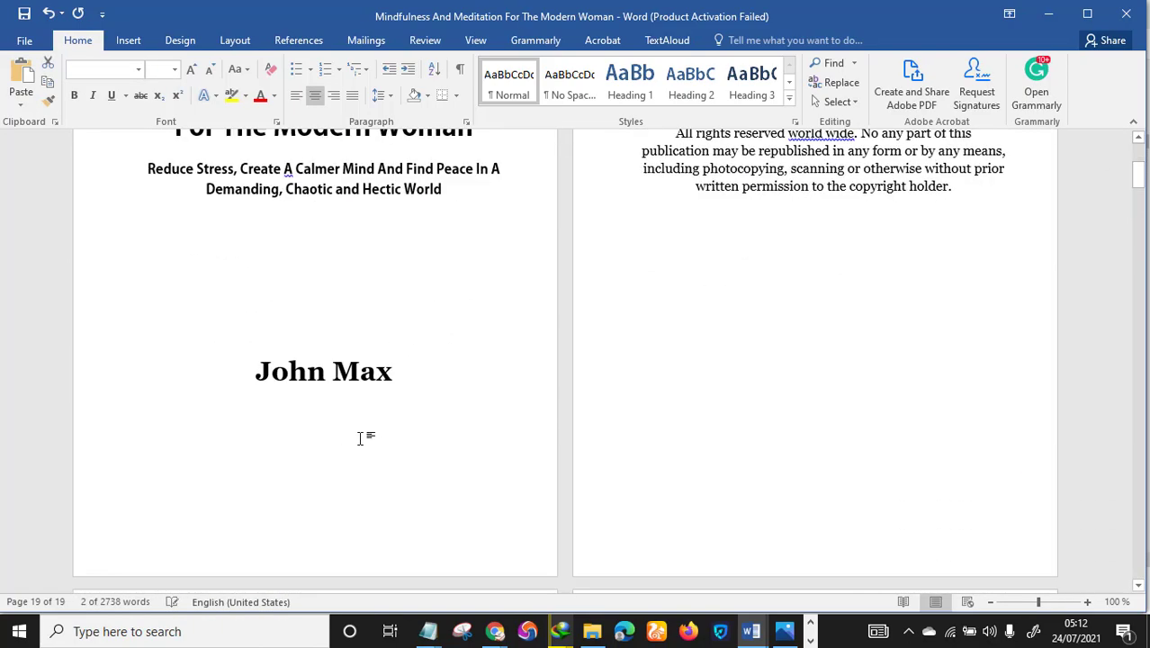
left_click_drag(422, 355, 265, 351)
key("ctrl+v")
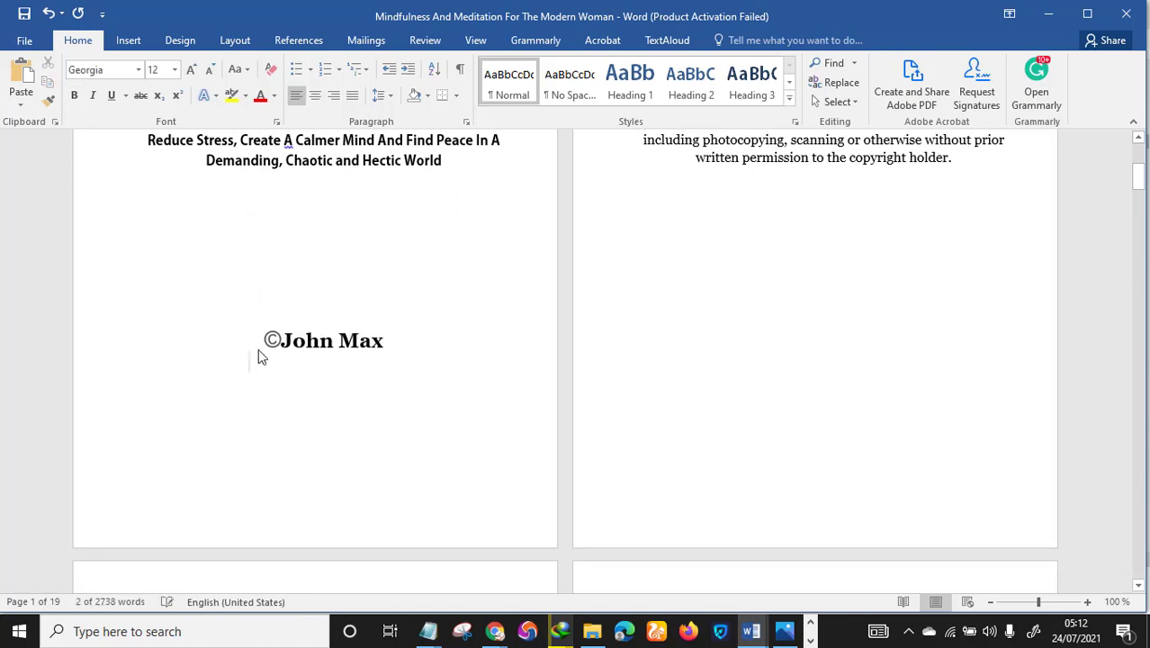
Copy the © symbol from the title page and paste it before the author's name in the "Copyright 2021" heading
scroll(537, 424, "up", 5)
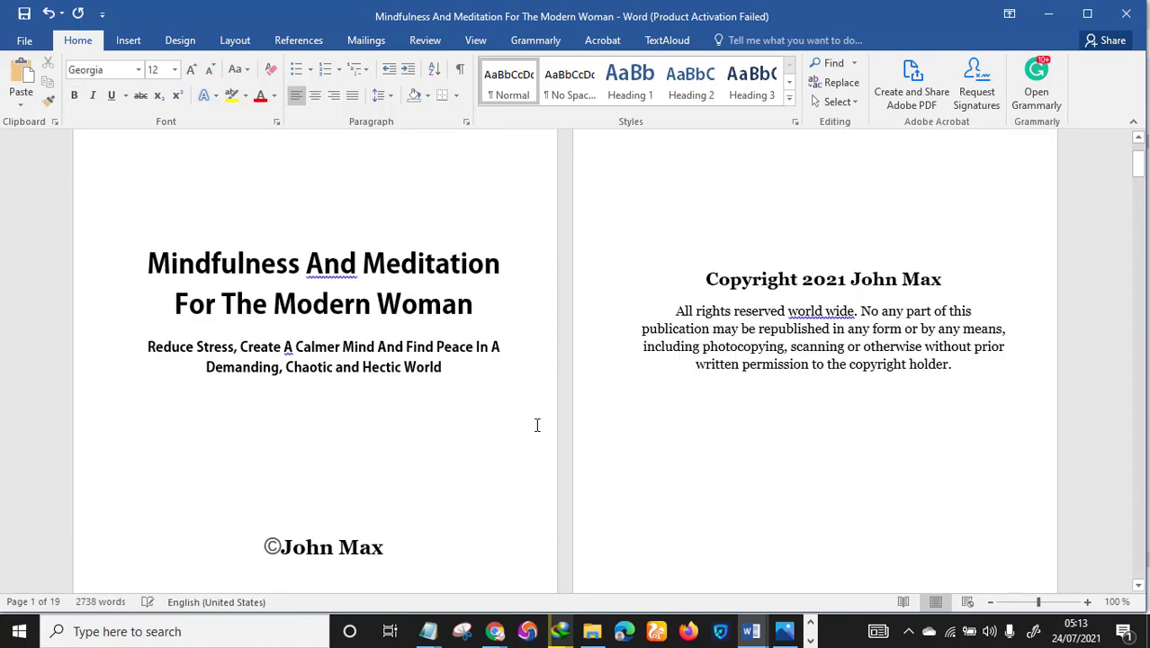
scroll(325, 439, "down", 3)
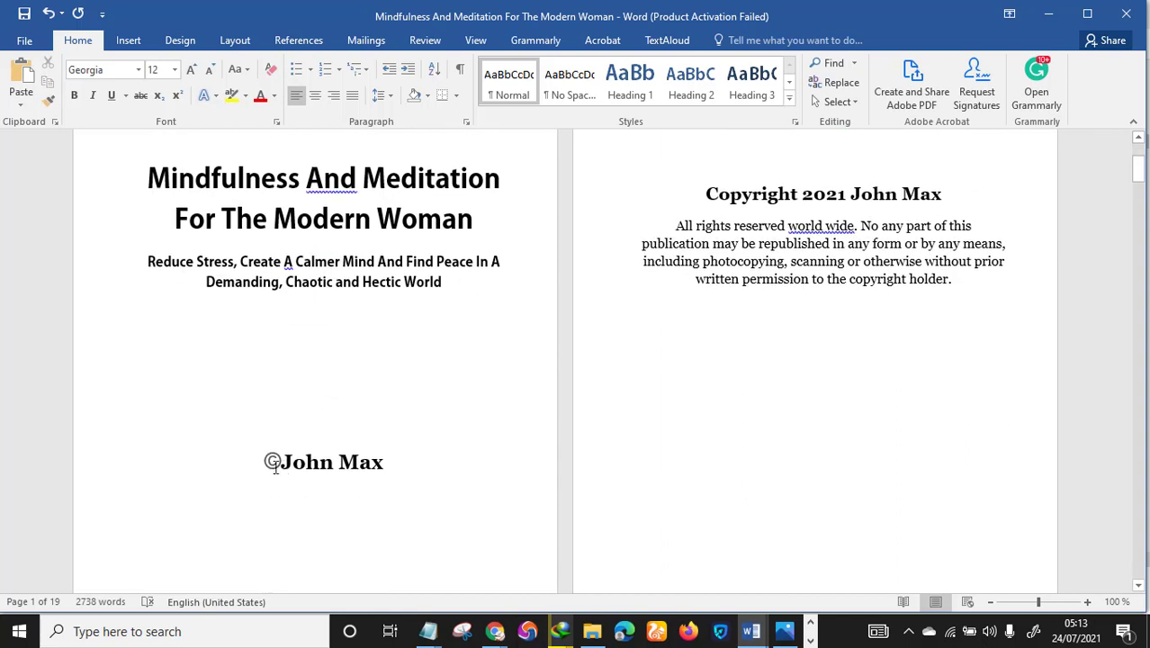
double_click(272, 461)
right_click(272, 459)
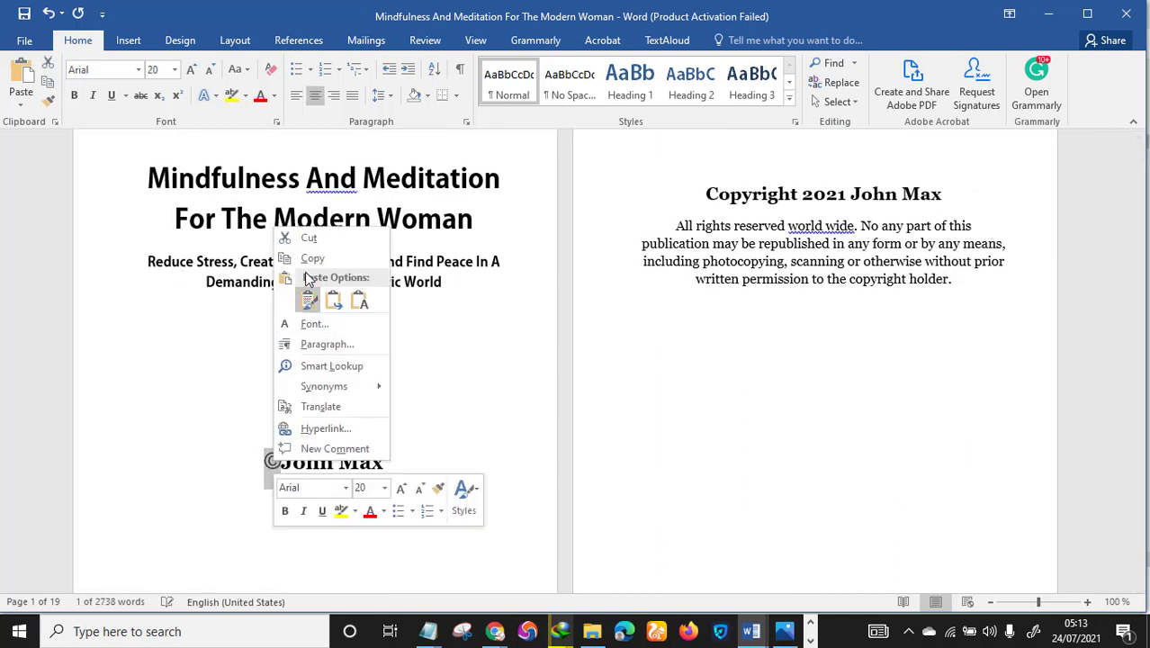
left_click(330, 258)
left_click(851, 198)
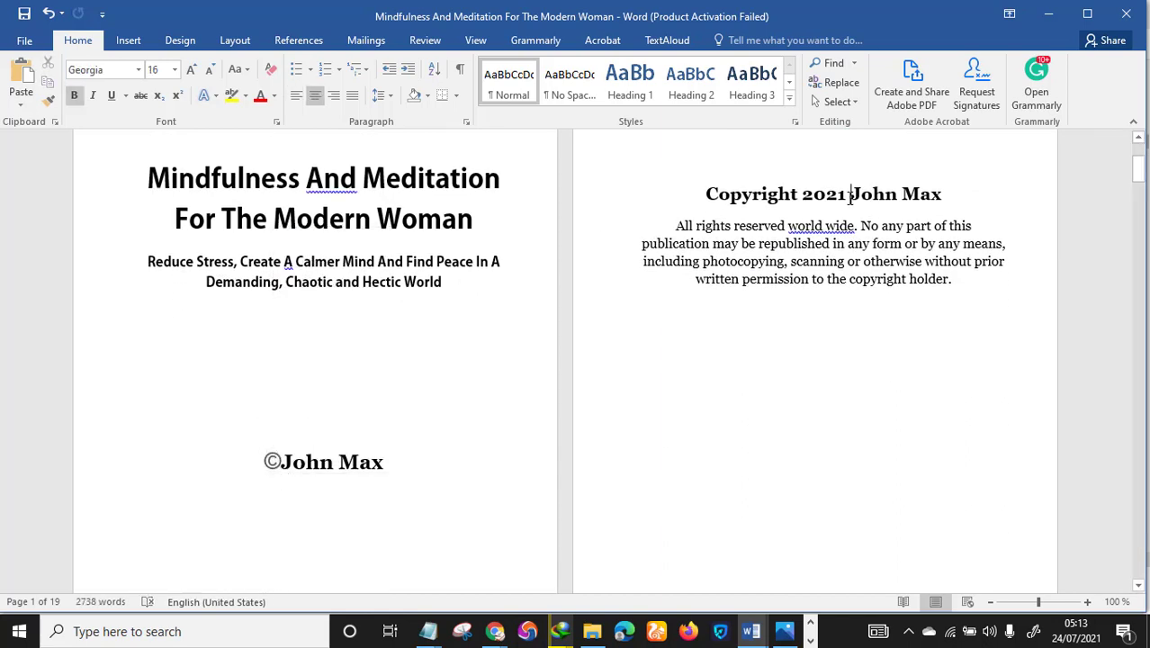
key("ctrl+v")
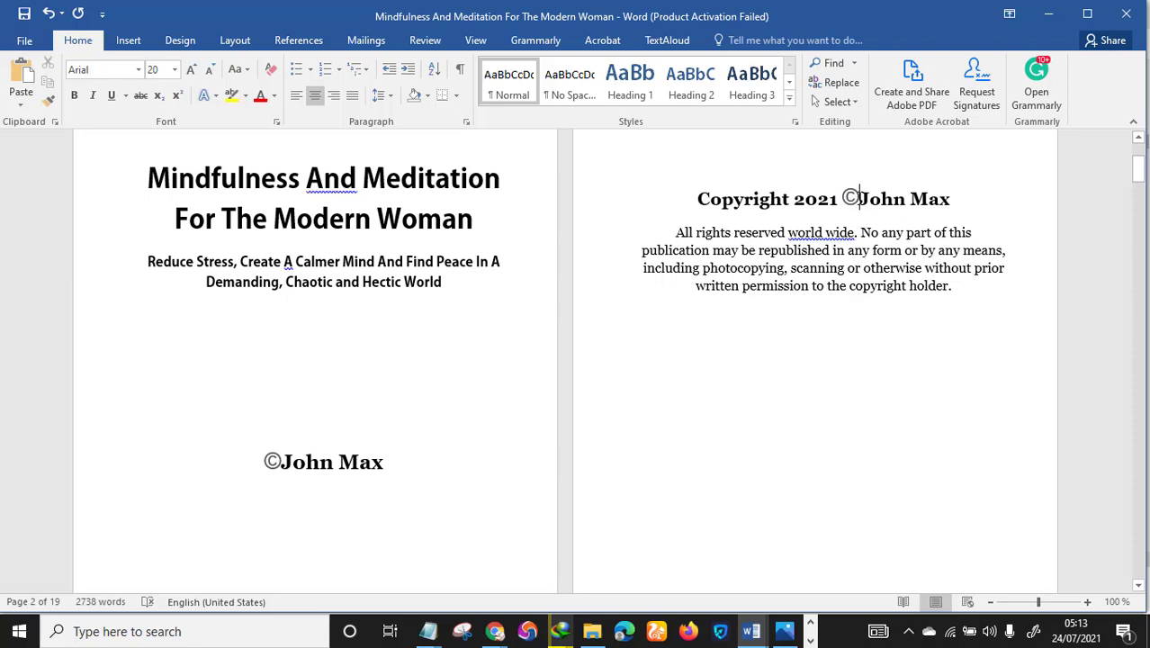
Reduce the © symbol in the "Copyright 2021" heading by two font sizes to match the 16 pt heading text
key("shift+Left")
left_click(213, 70)
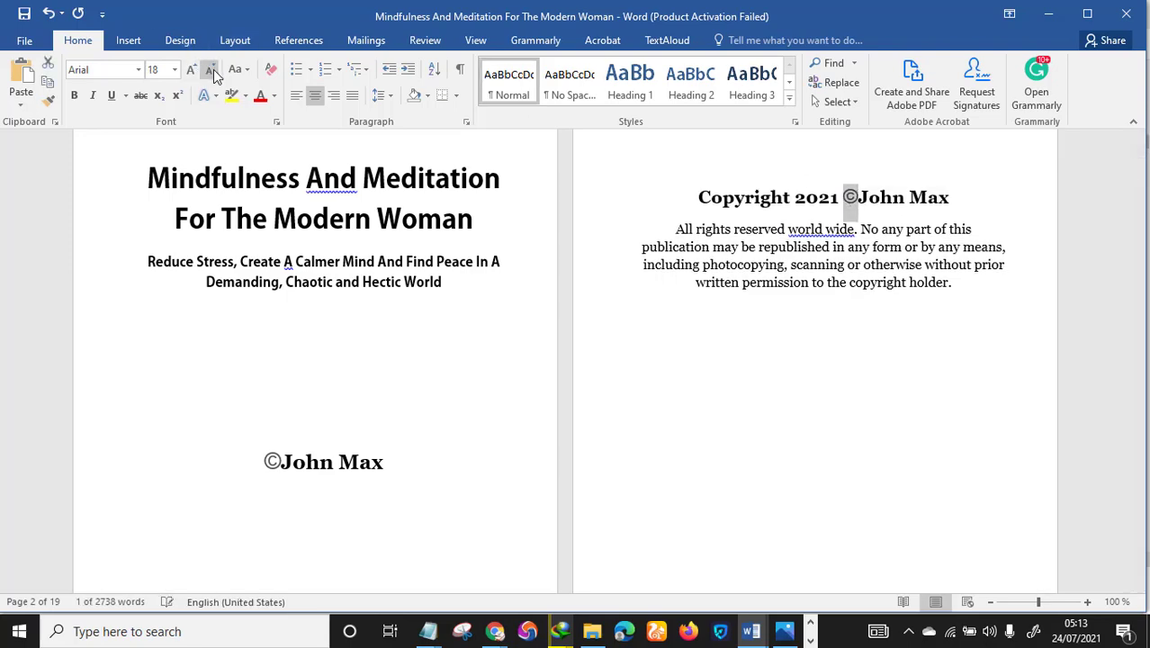
left_click(210, 70)
left_click(740, 357)
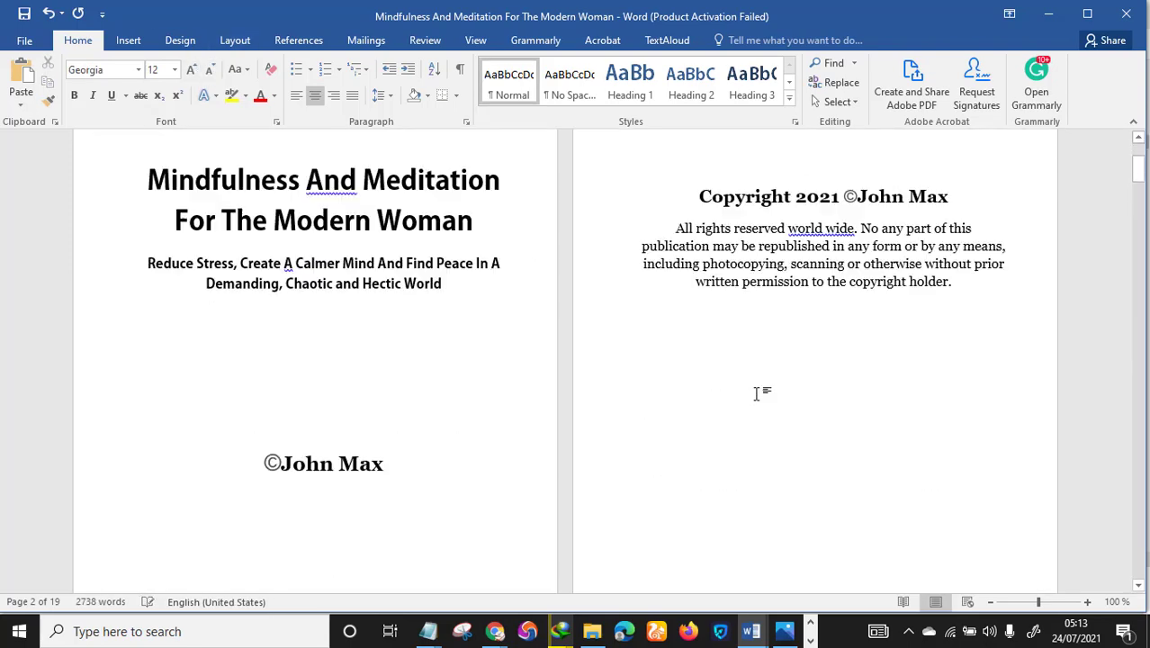
Review the title and copyright pages, then compare the table of contents page numbers with the footer numbers from the Introduction to Chapter 1
scroll(758, 391, "down", 2)
scroll(768, 390, "up", 5)
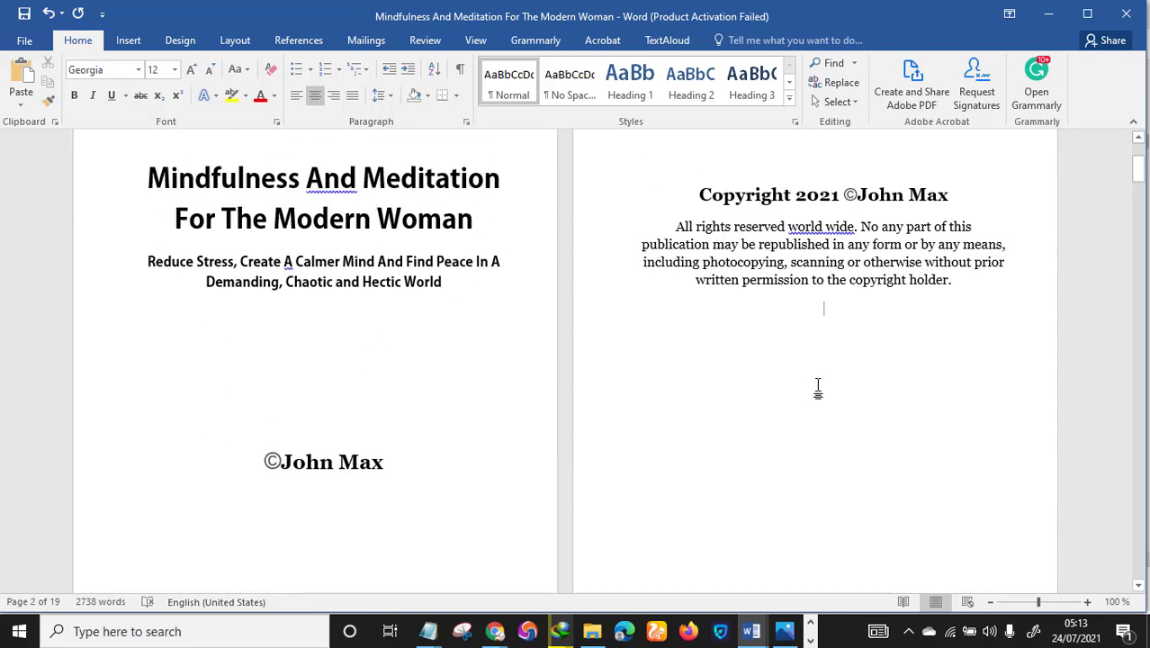
scroll(813, 388, "down", 3)
scroll(852, 402, "down", 4)
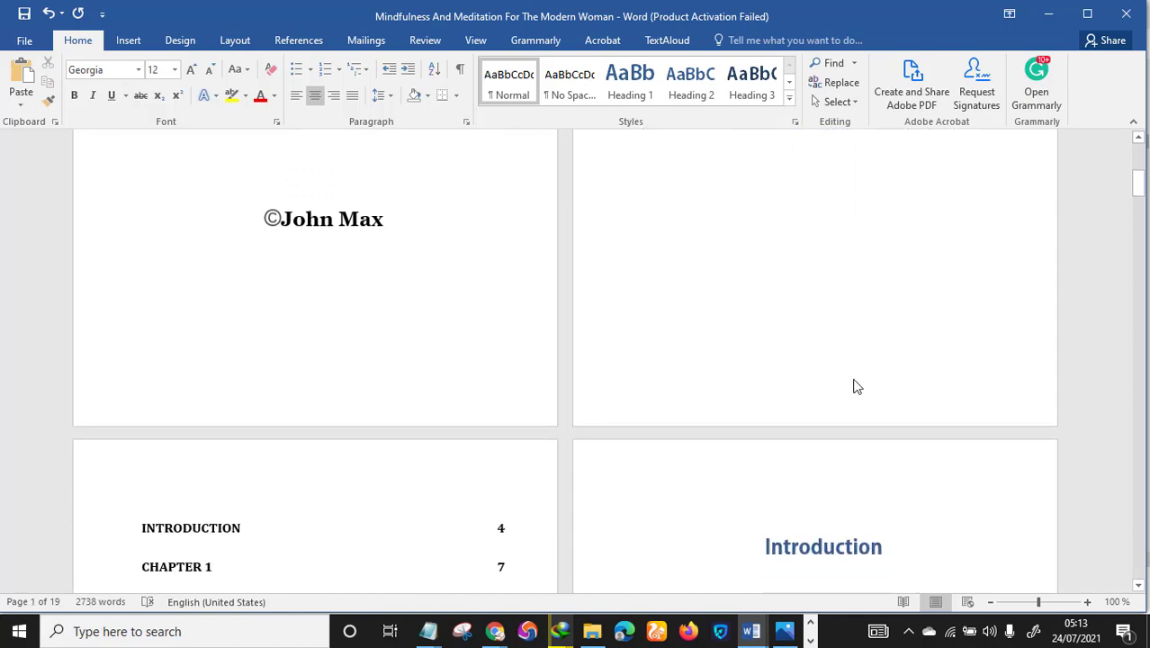
scroll(857, 387, "down", 12)
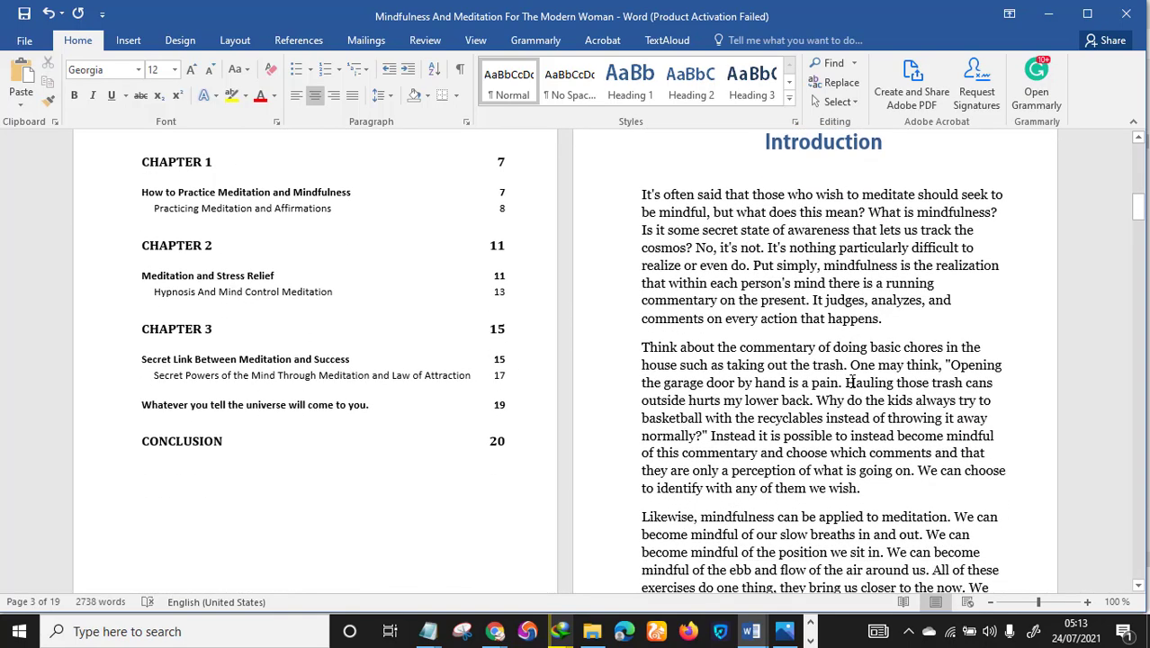
scroll(839, 397, "up", 4)
scroll(850, 405, "down", 5)
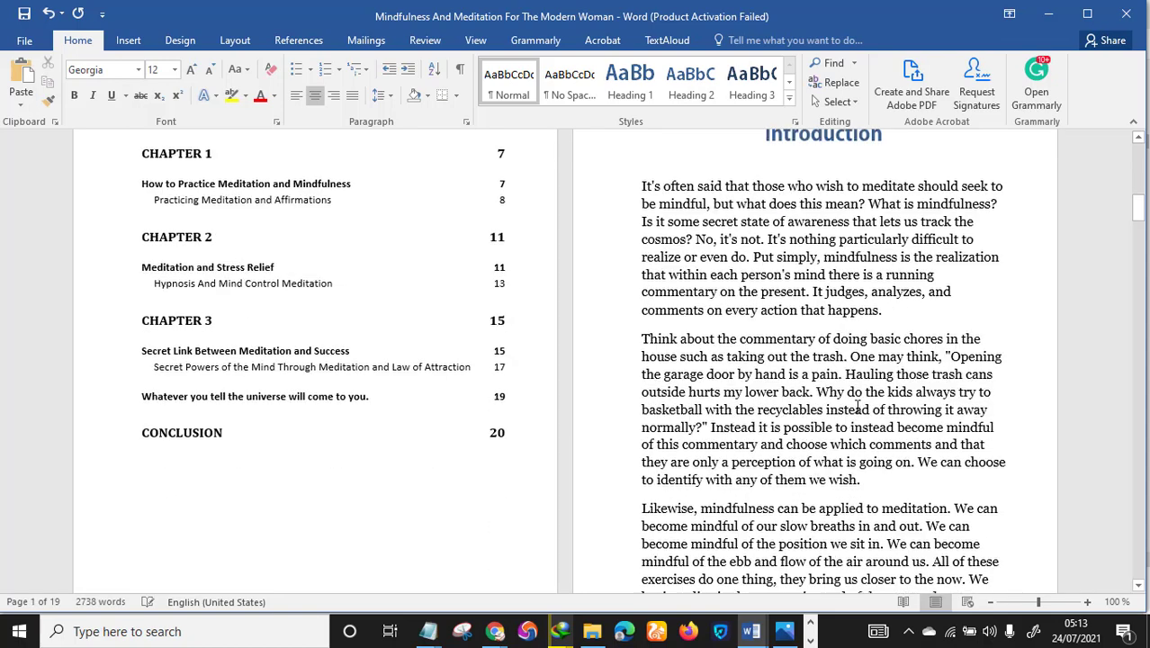
scroll(855, 407, "up", 3)
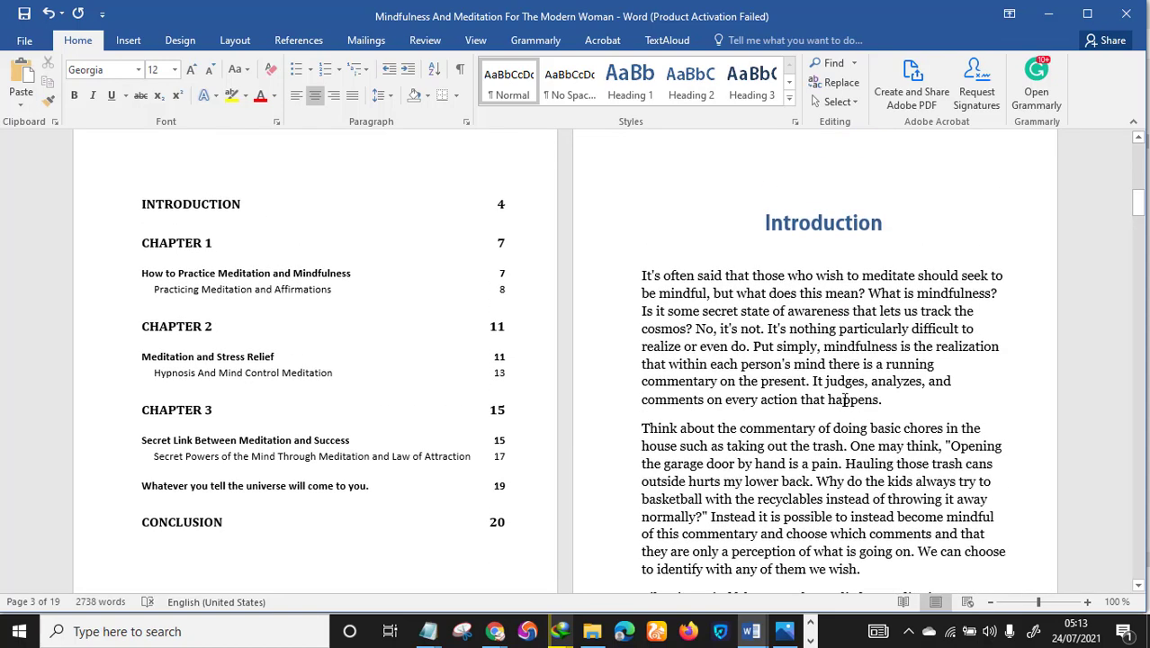
scroll(832, 396, "up", 3)
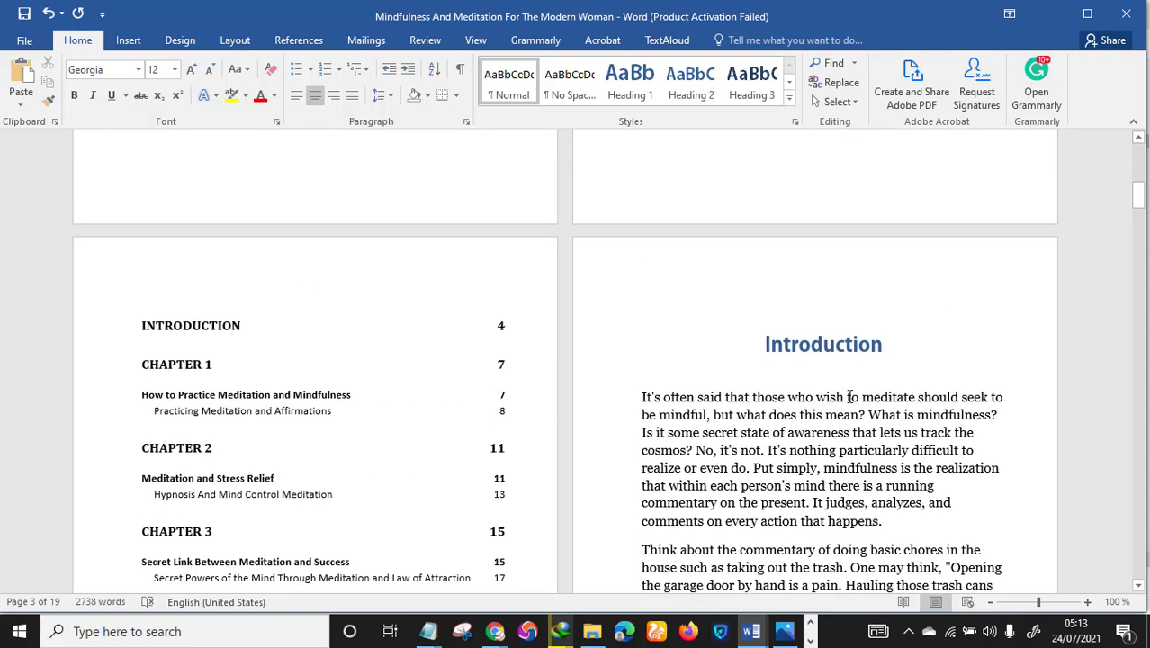
scroll(849, 396, "down", 3)
scroll(813, 379, "down", 4)
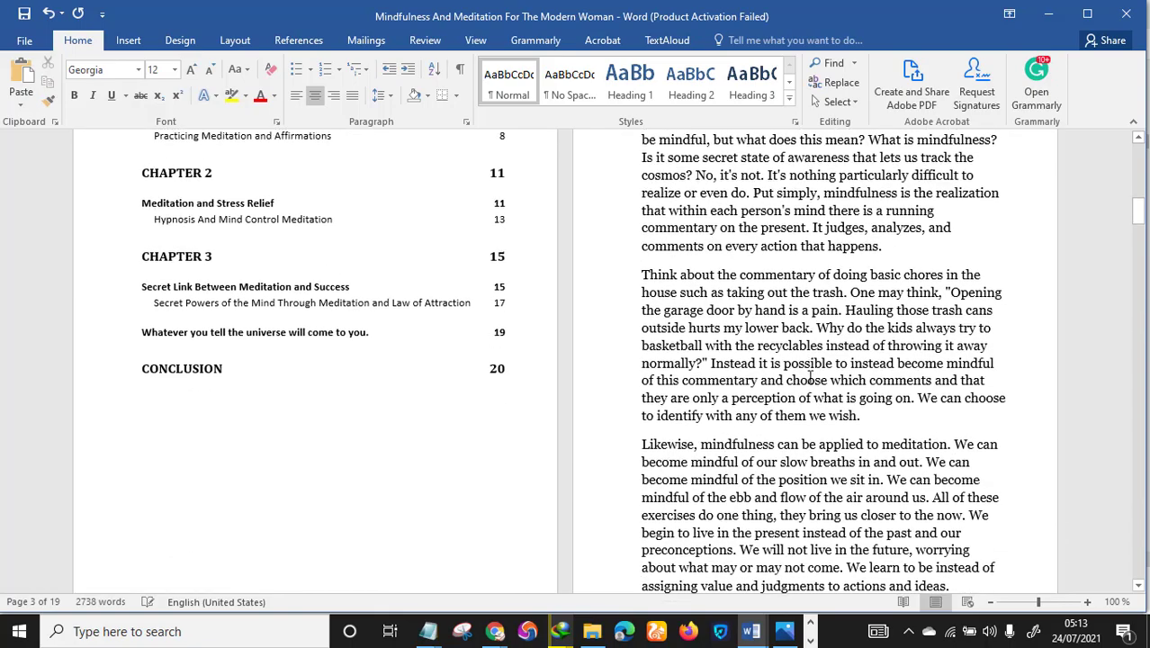
scroll(813, 378, "up", 3)
scroll(826, 377, "down", 11)
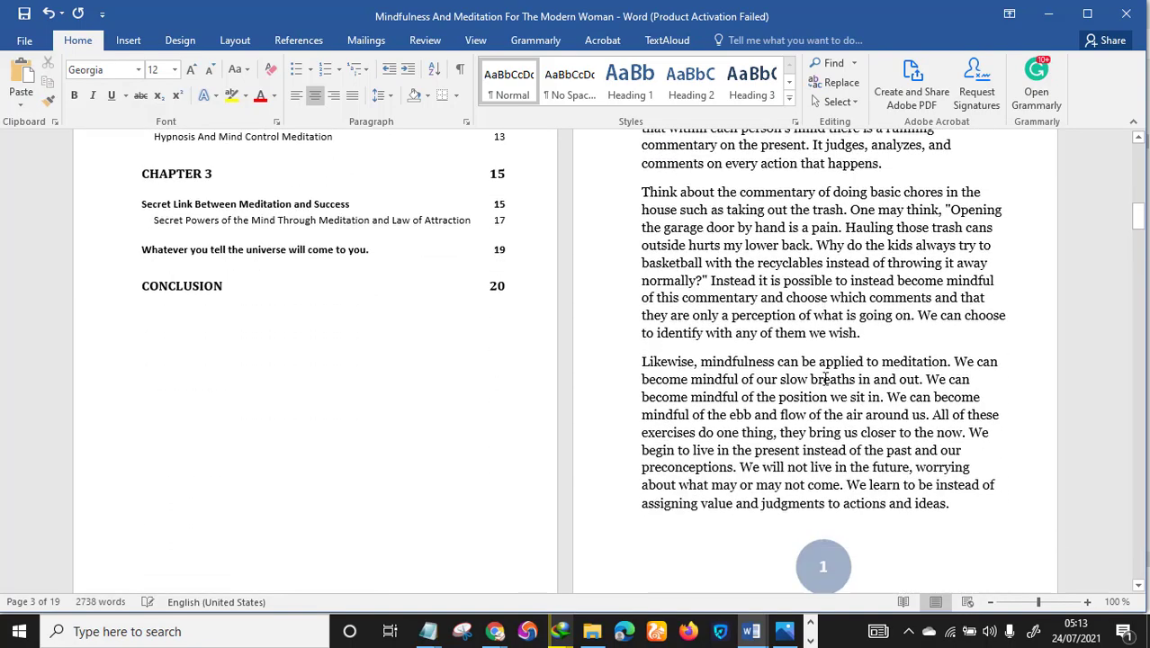
scroll(838, 379, "down", 6)
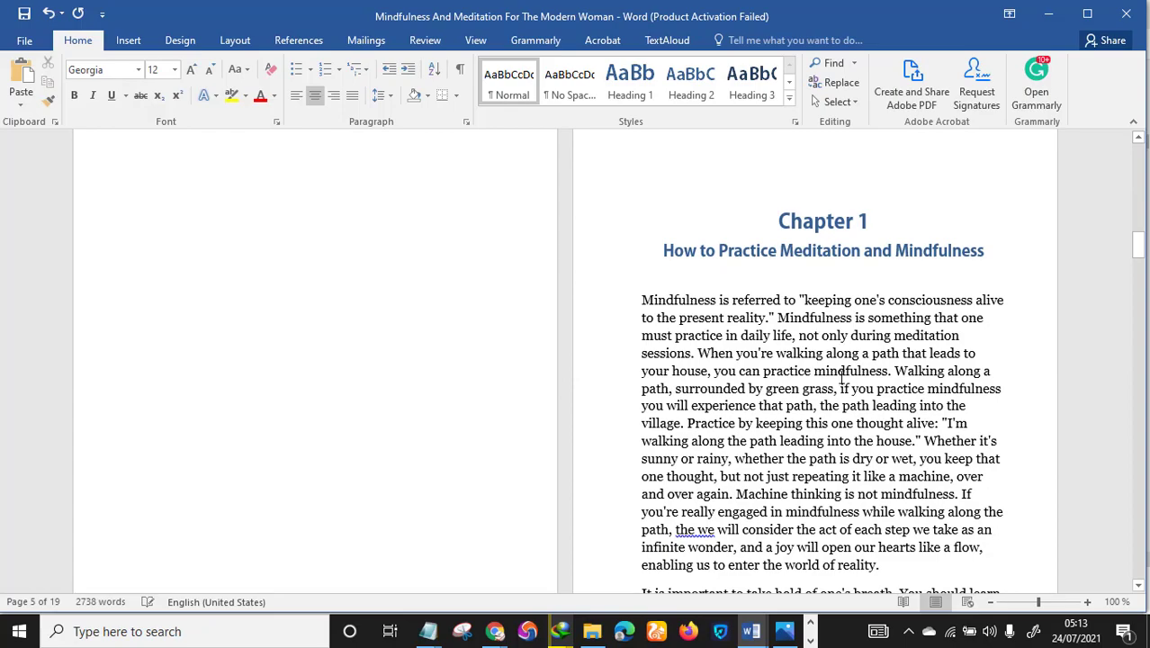
Turn the initial "I" of the Introduction's opening paragraph into a three-line drop cap in the Dropped position
scroll(841, 378, "down", 10)
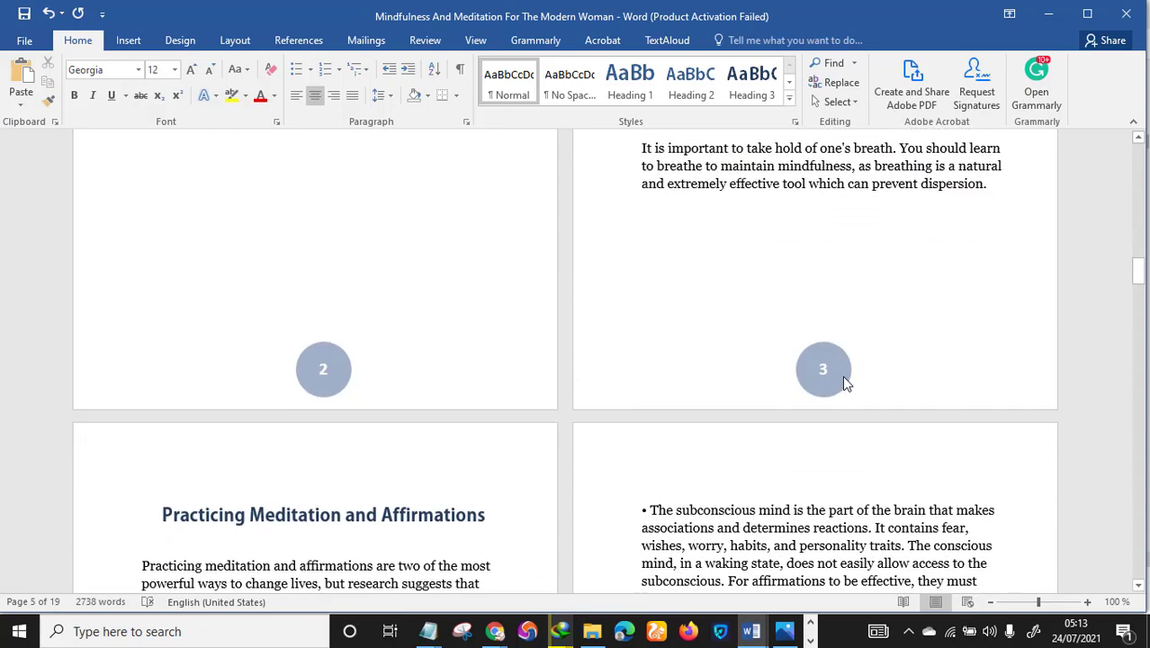
scroll(844, 378, "down", 11)
scroll(846, 374, "up", 7)
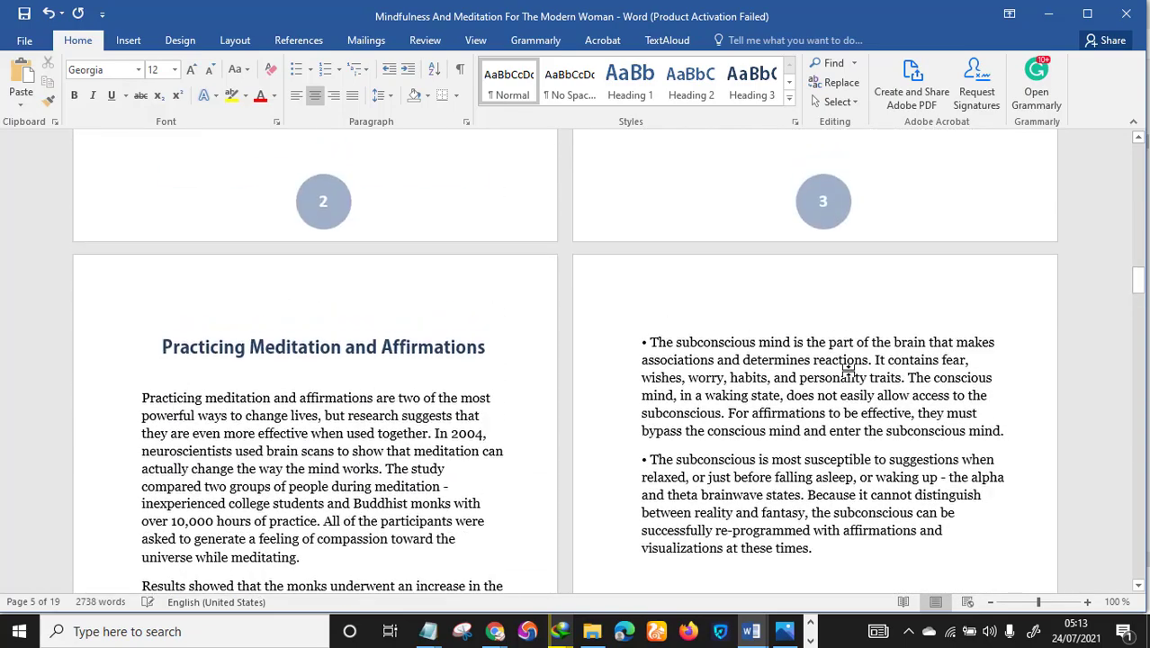
scroll(846, 369, "up", 15)
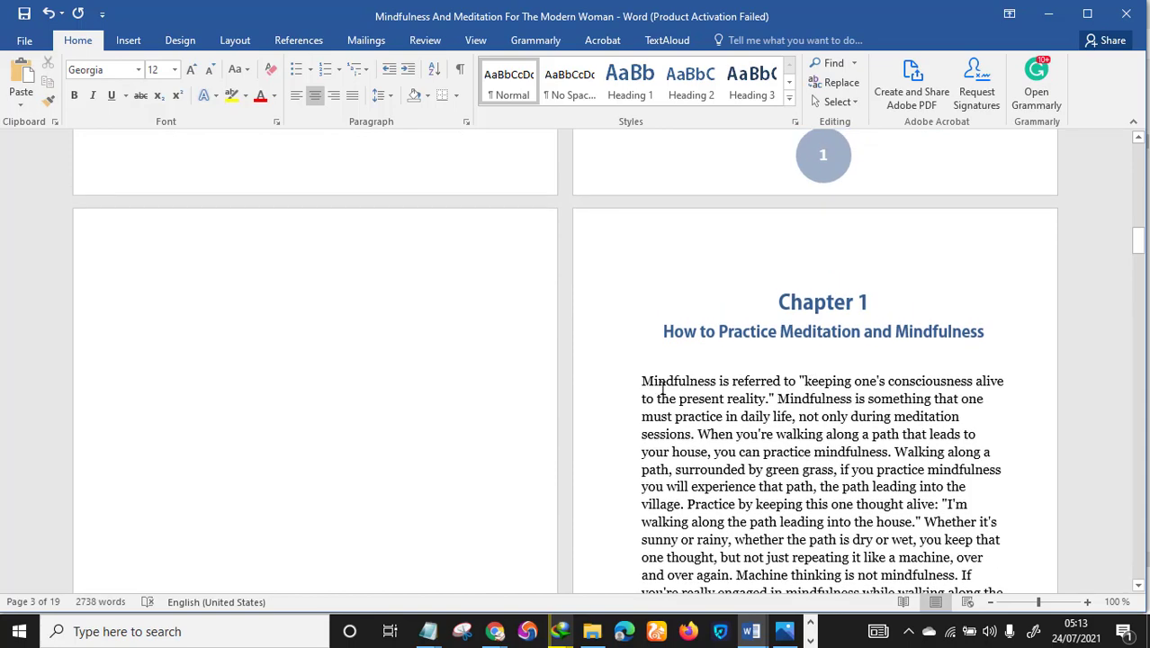
scroll(694, 415, "up", 15)
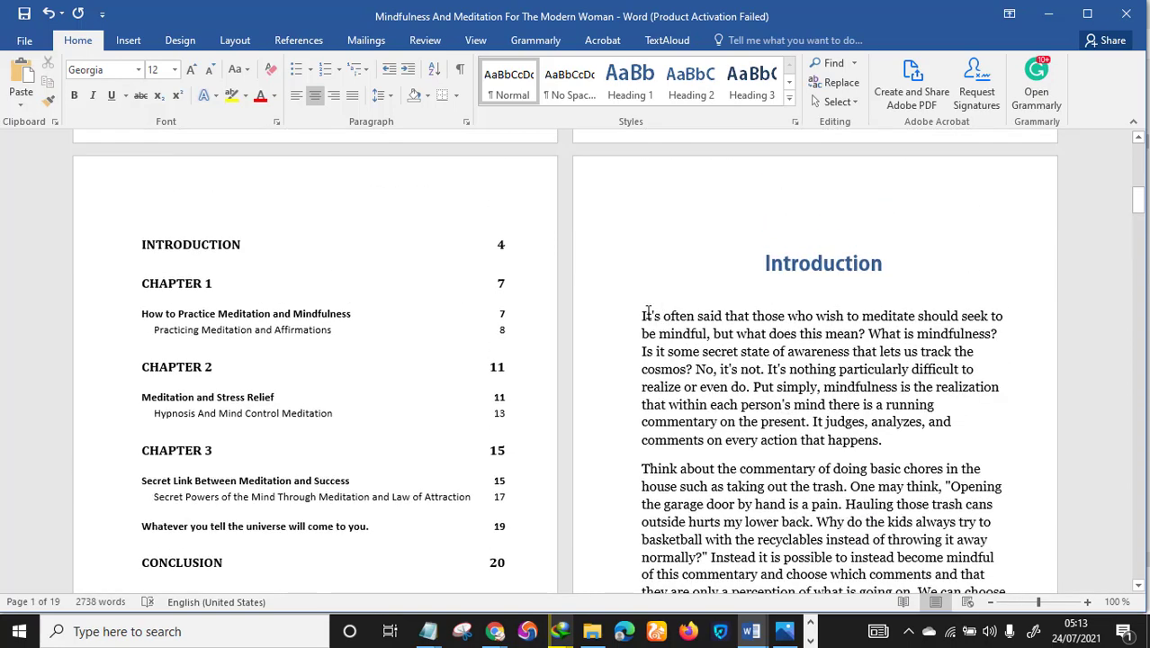
left_click(648, 315)
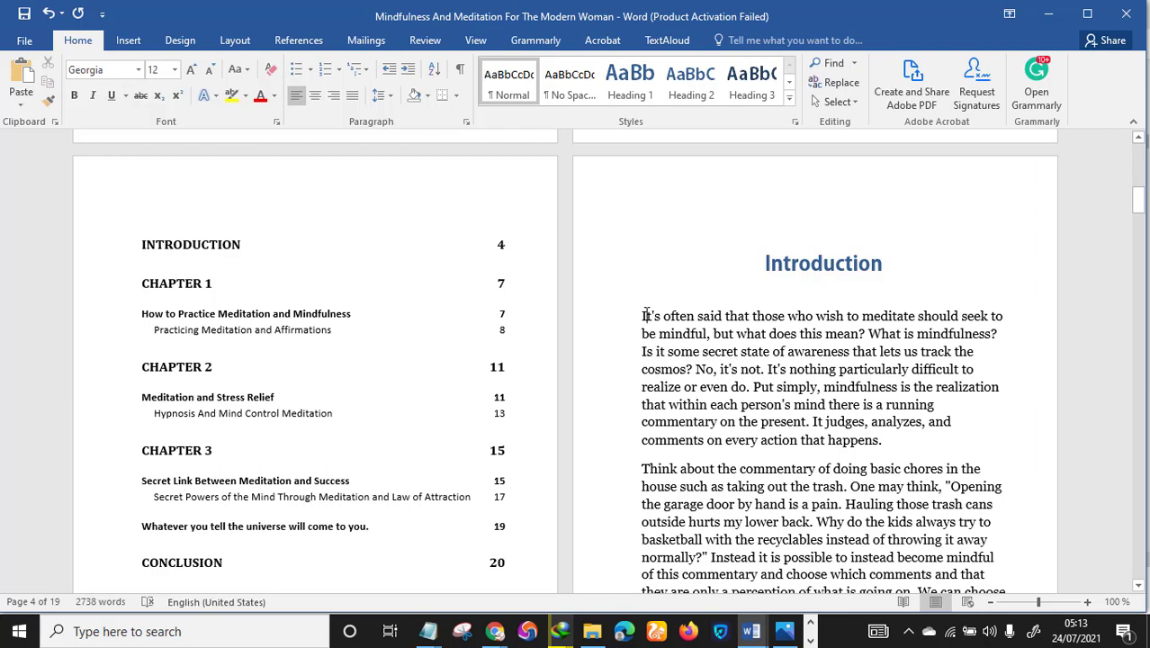
left_click_drag(641, 315, 647, 317)
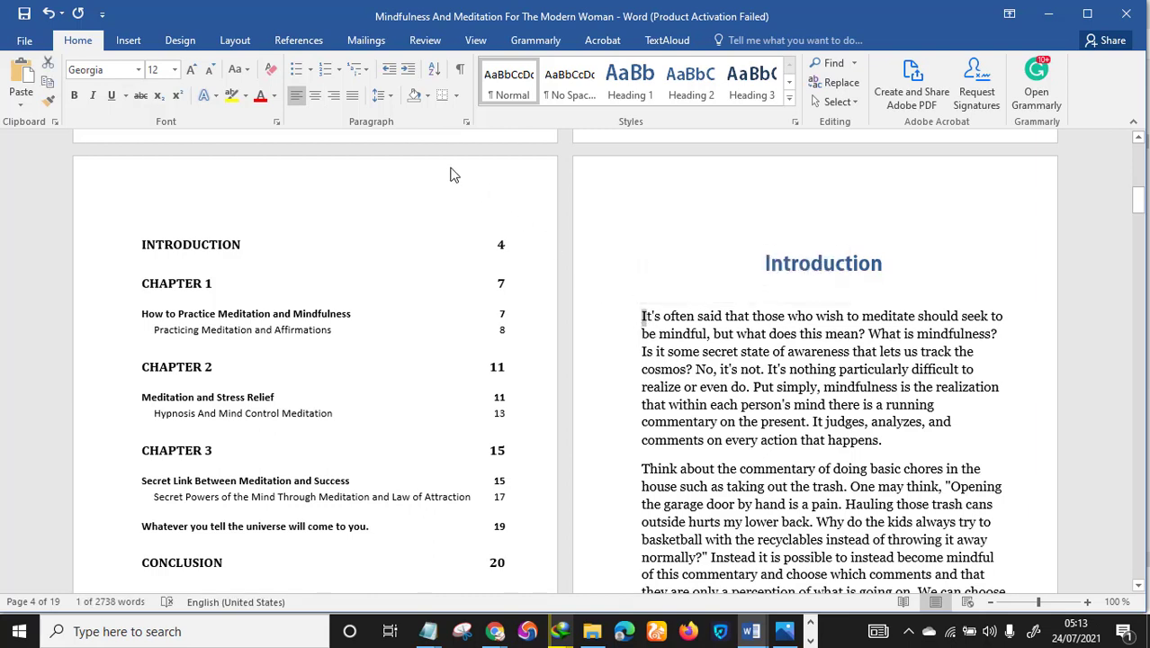
left_click(133, 42)
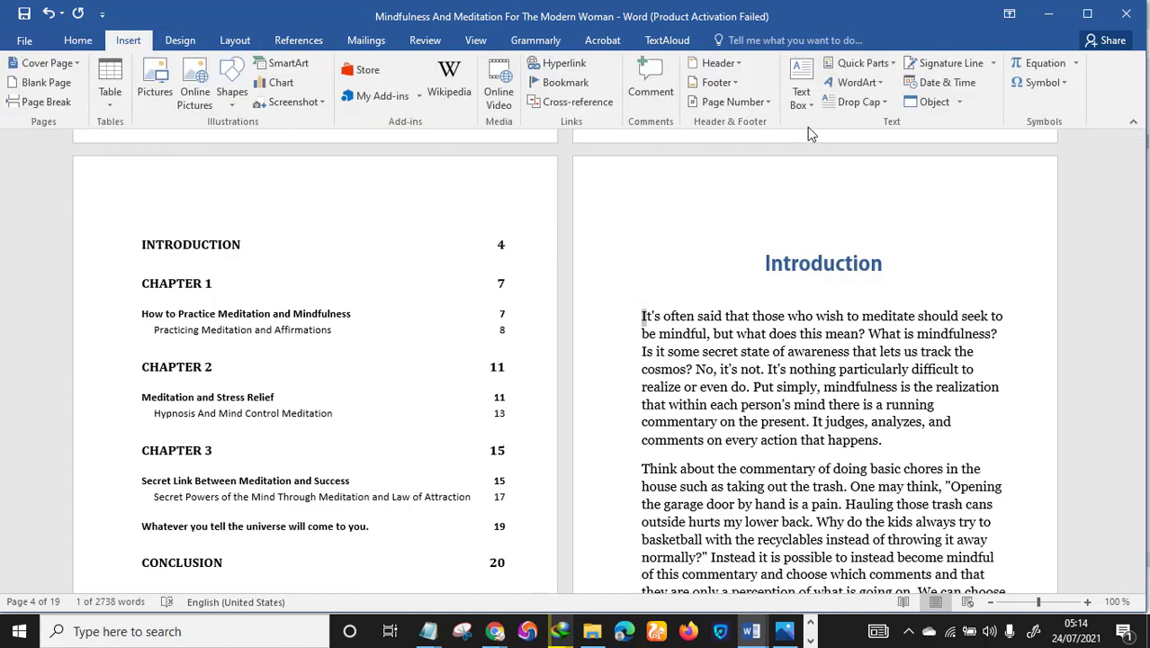
left_click(880, 104)
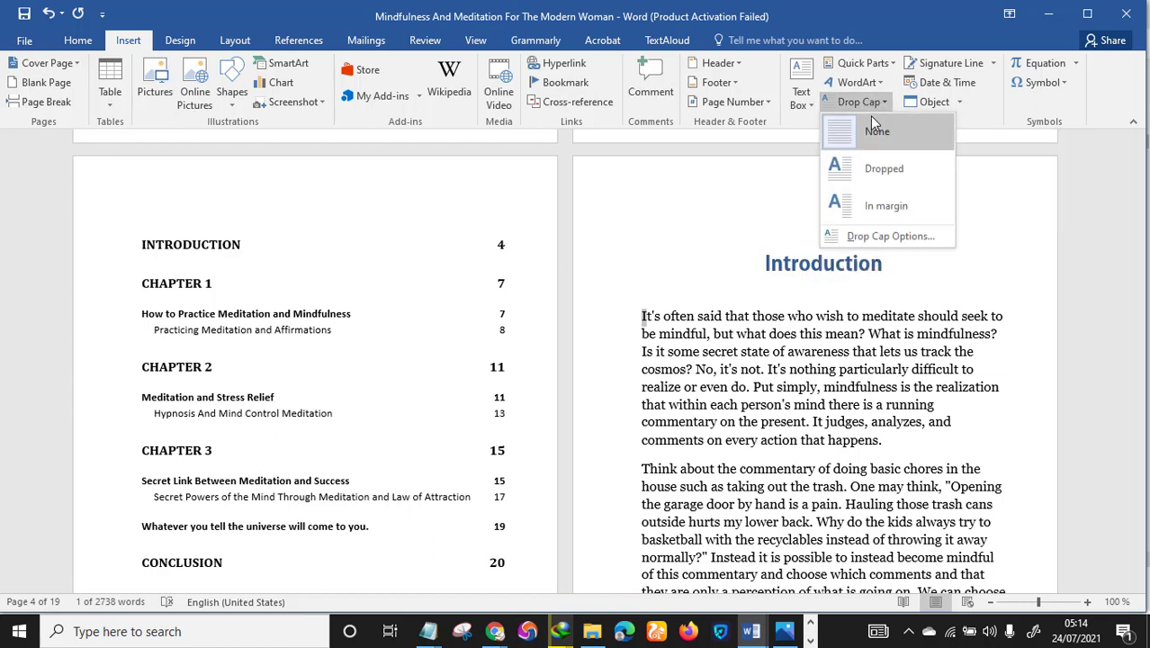
left_click(893, 238)
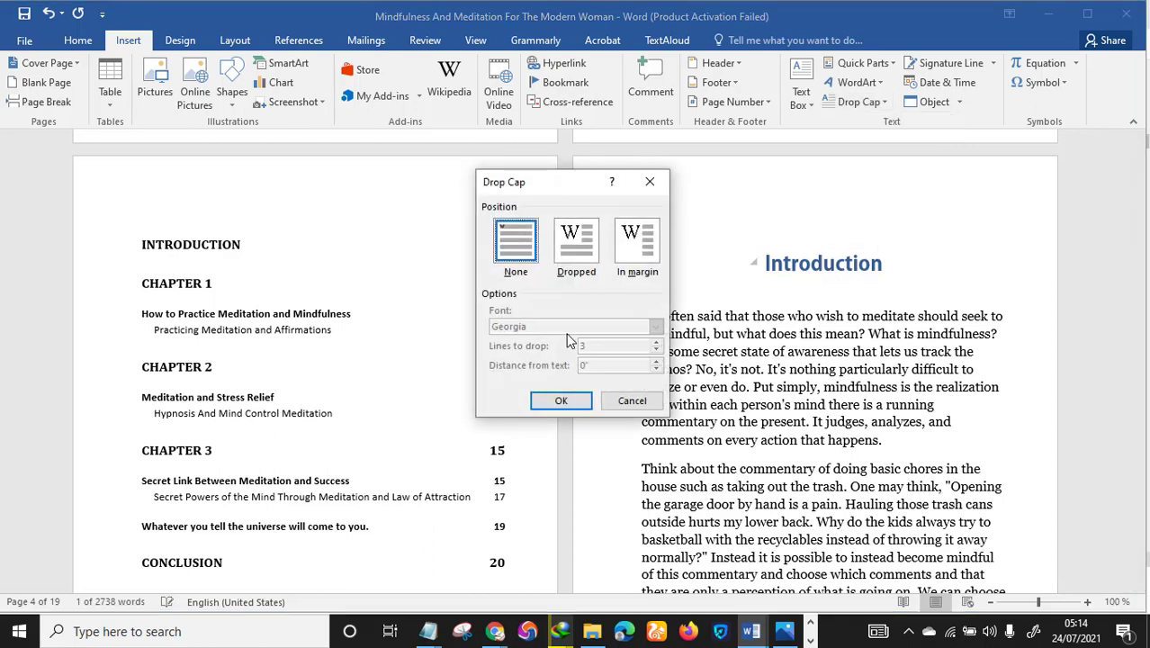
left_click(577, 239)
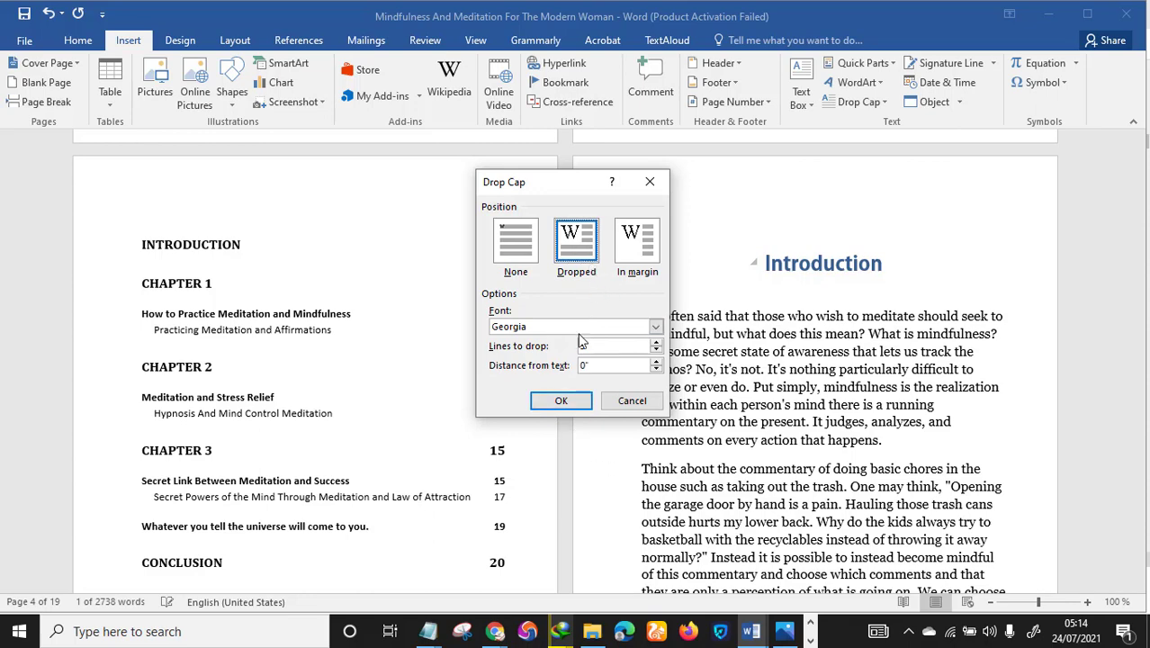
left_click(580, 399)
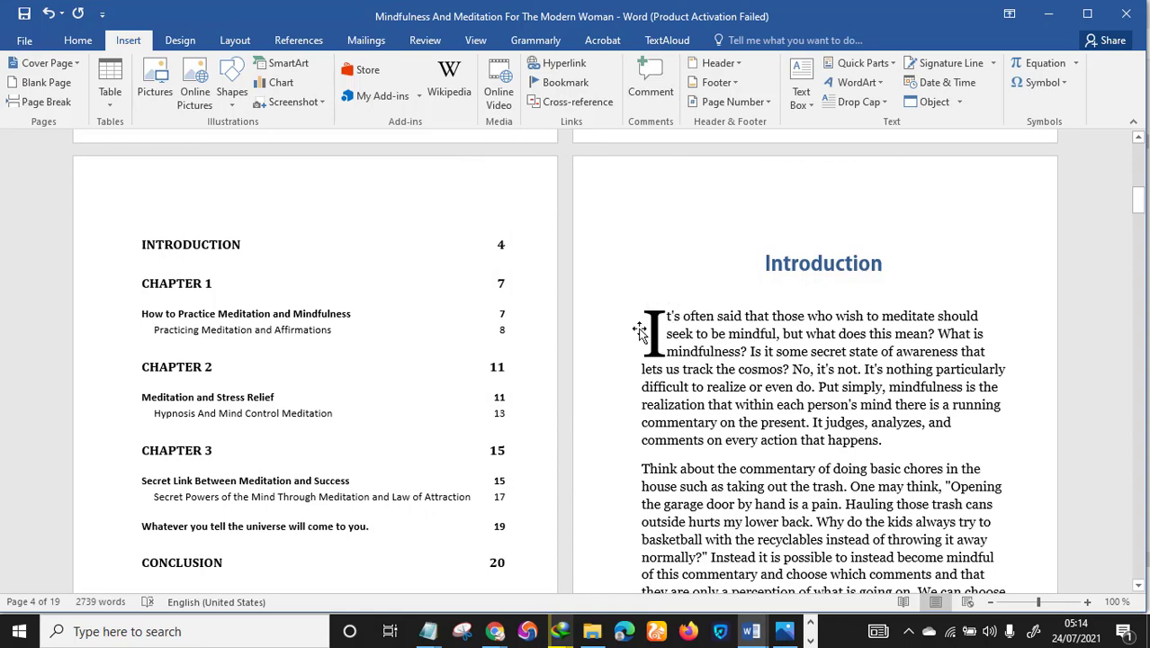
Apply a three-line Dropped drop cap to the "M" that opens the first paragraph of Chapter 1
scroll(693, 365, "down", 1)
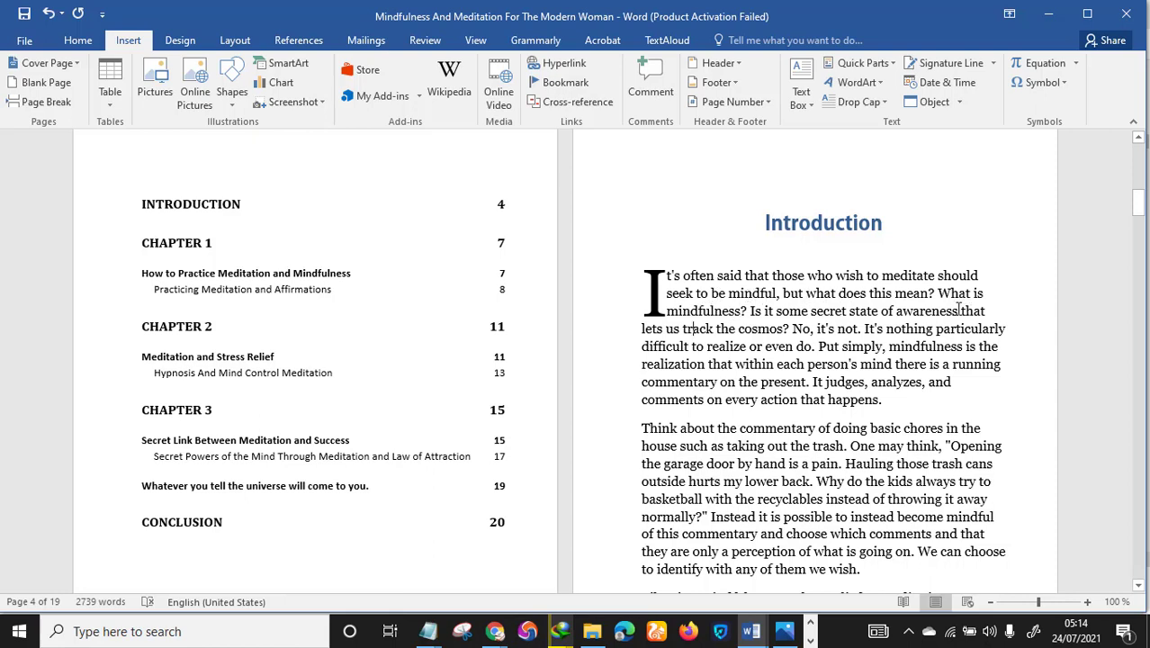
scroll(736, 270, "down", 2)
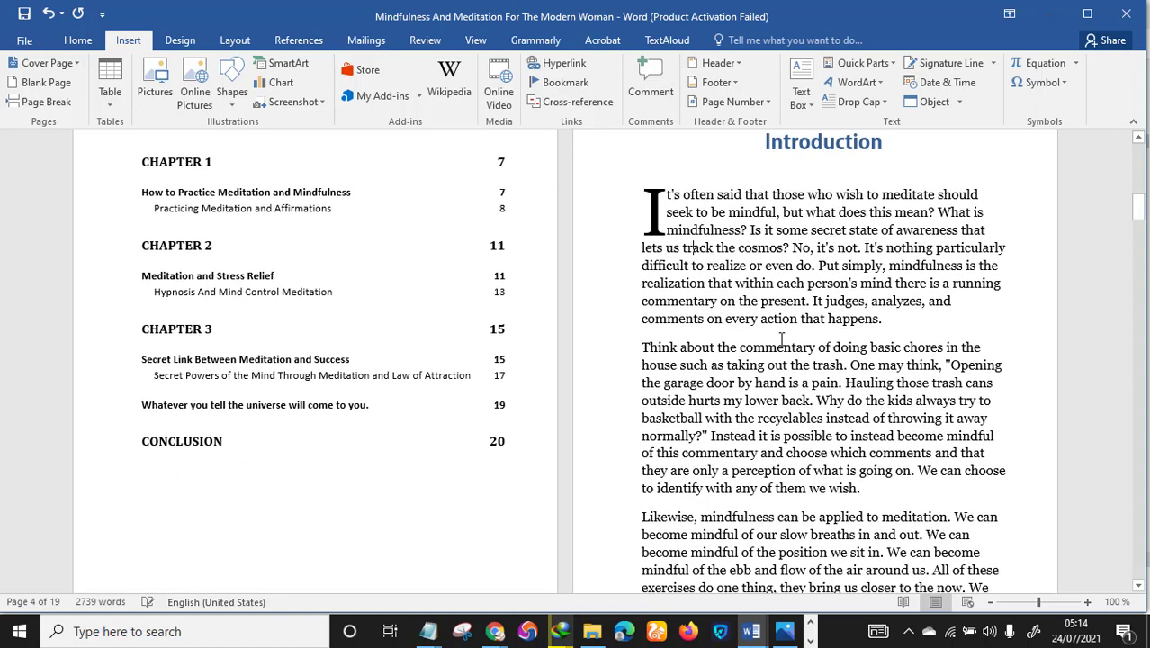
scroll(714, 297, "down", 10)
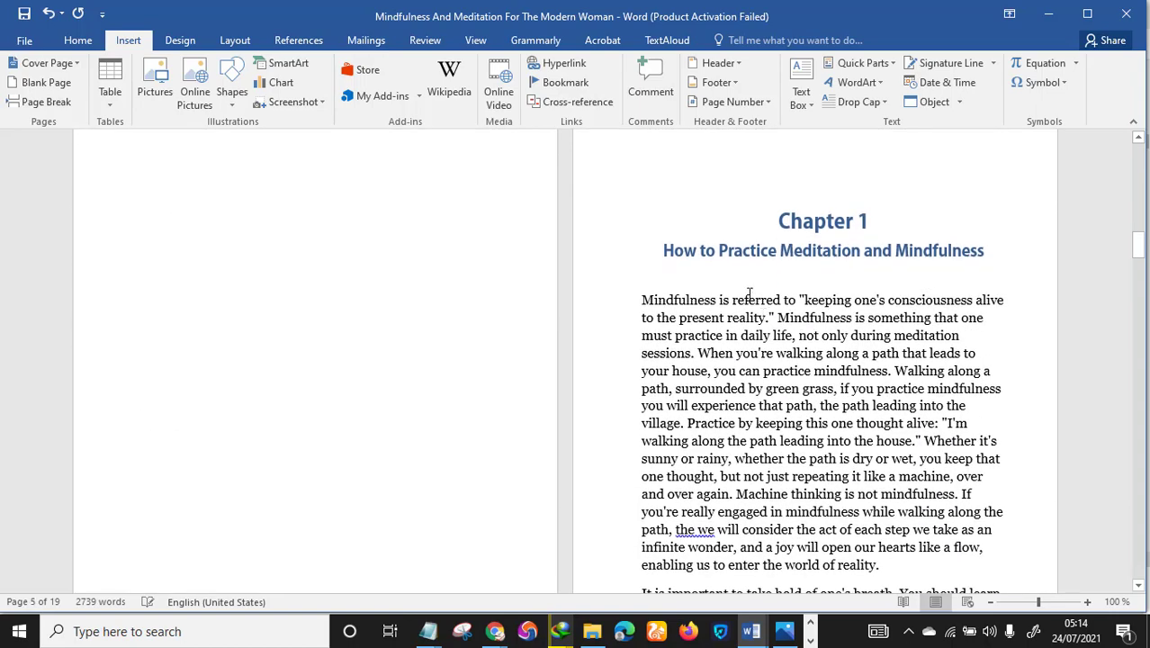
scroll(729, 333, "up", 3)
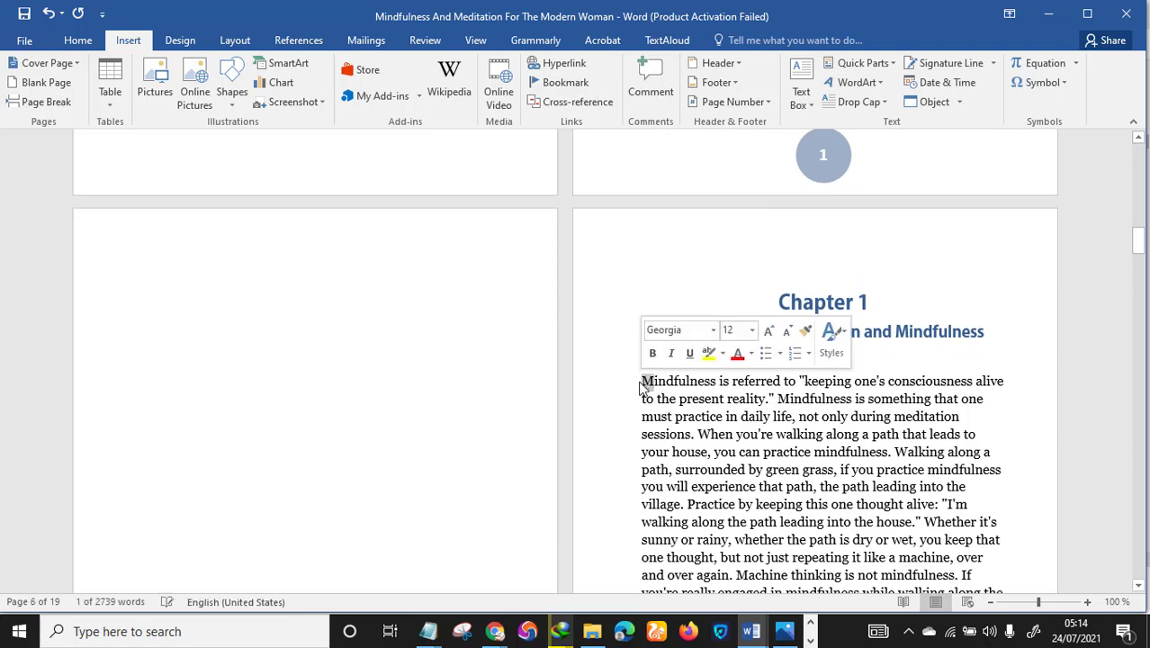
left_click(870, 104)
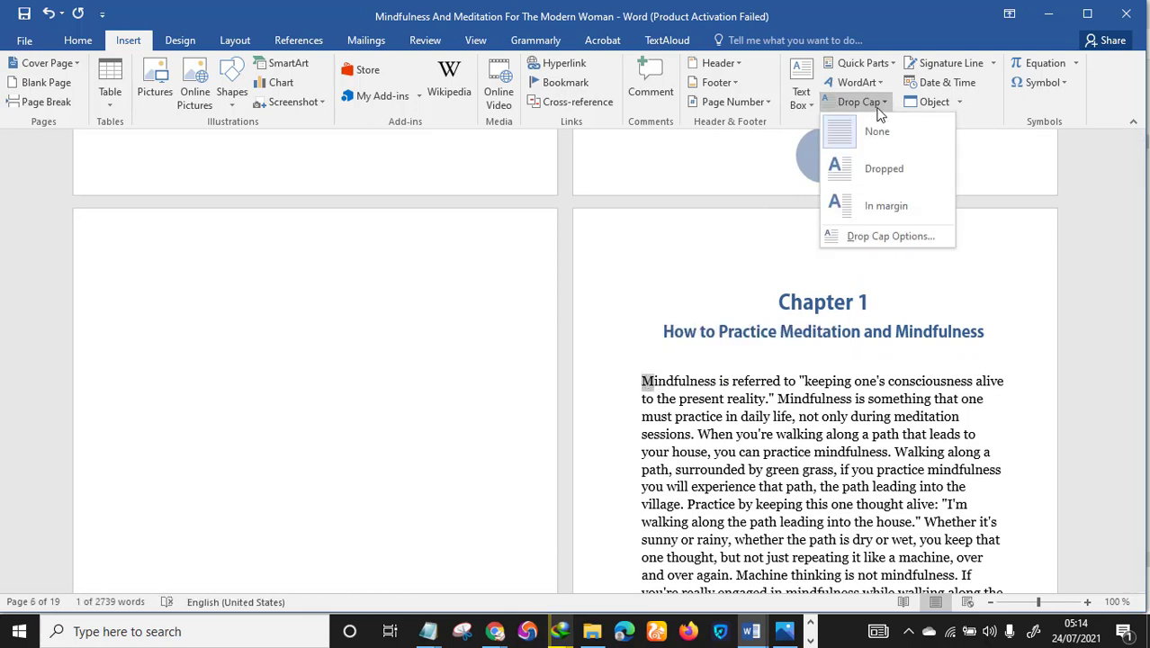
left_click(887, 244)
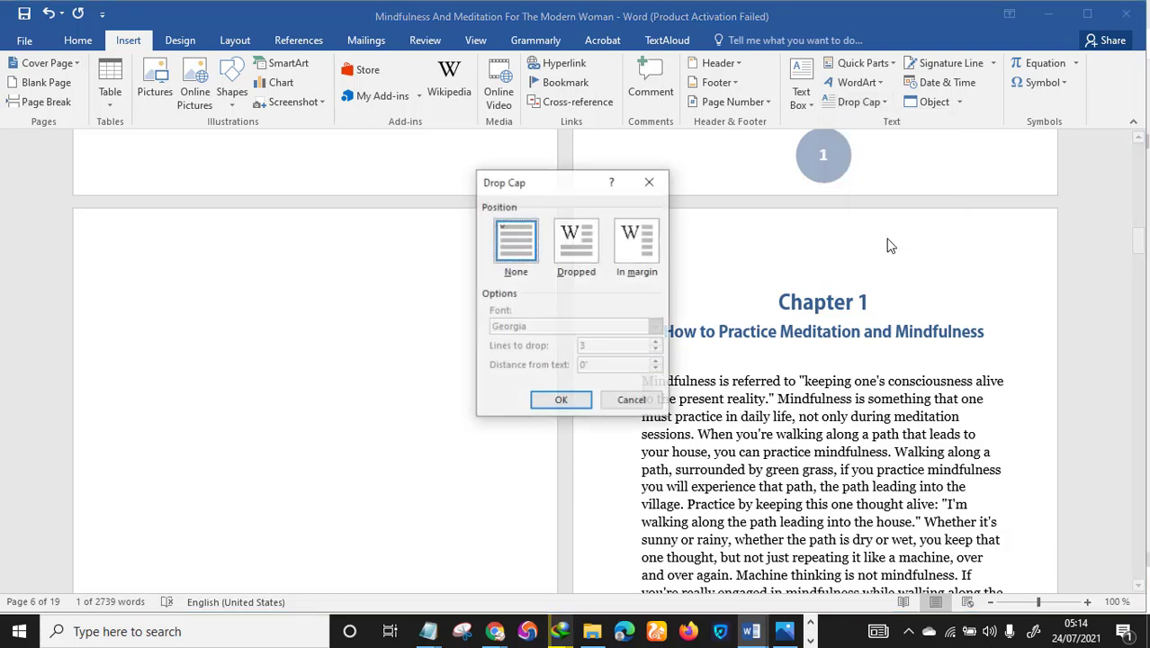
left_click(585, 252)
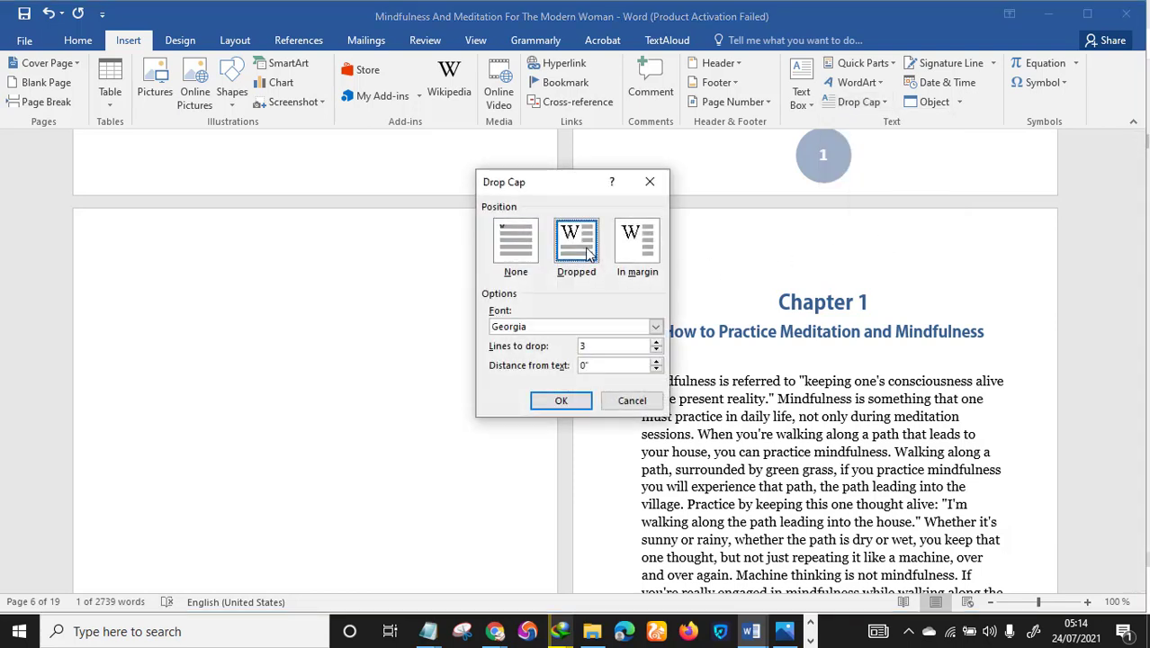
left_click(569, 405)
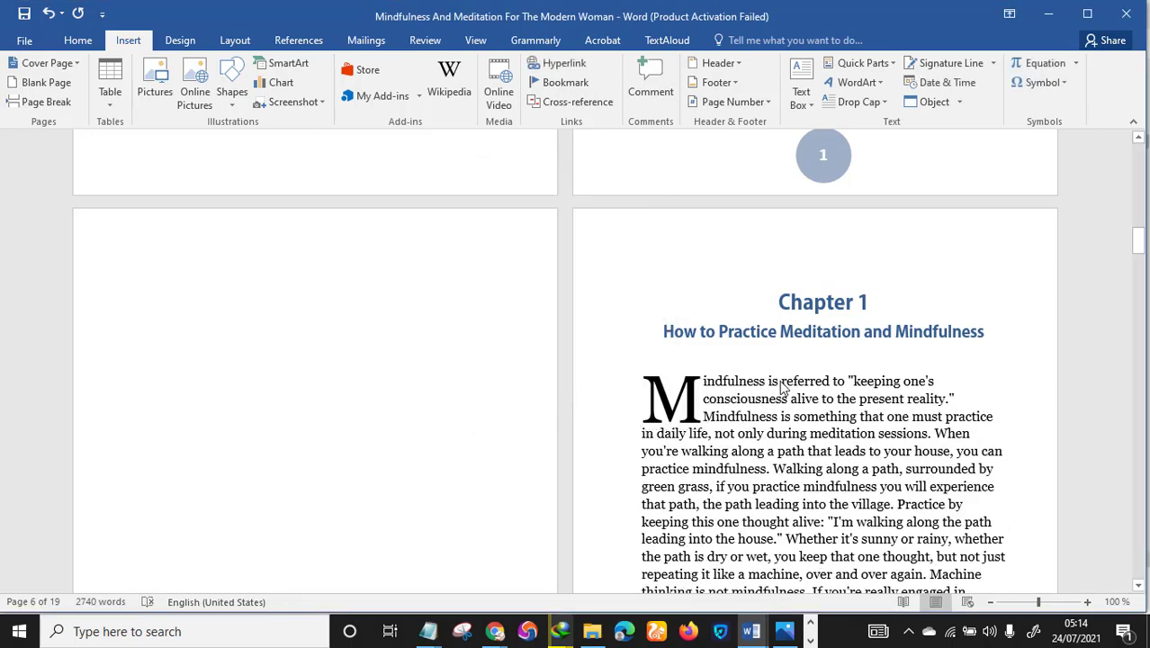
Check the Chapter 1 drop cap, then review the layout and page numbering of the remaining pages through the Conclusion
scroll(783, 388, "up", 12)
scroll(796, 372, "down", 15)
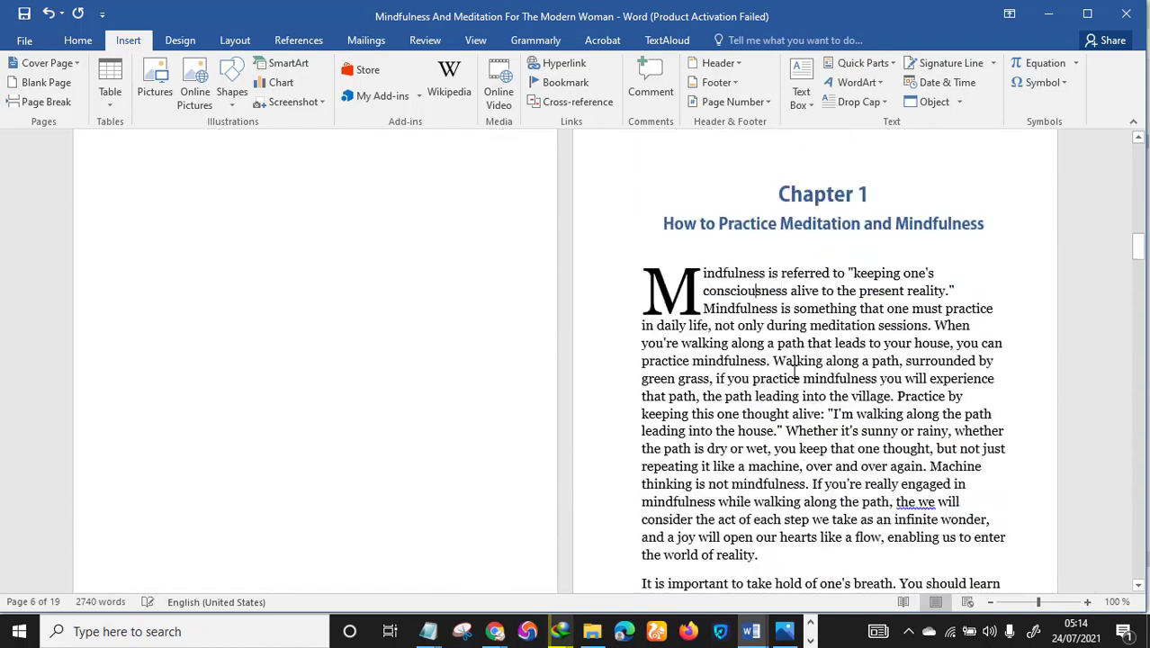
scroll(796, 378, "down", 3)
scroll(792, 373, "up", 4)
scroll(744, 380, "down", 3)
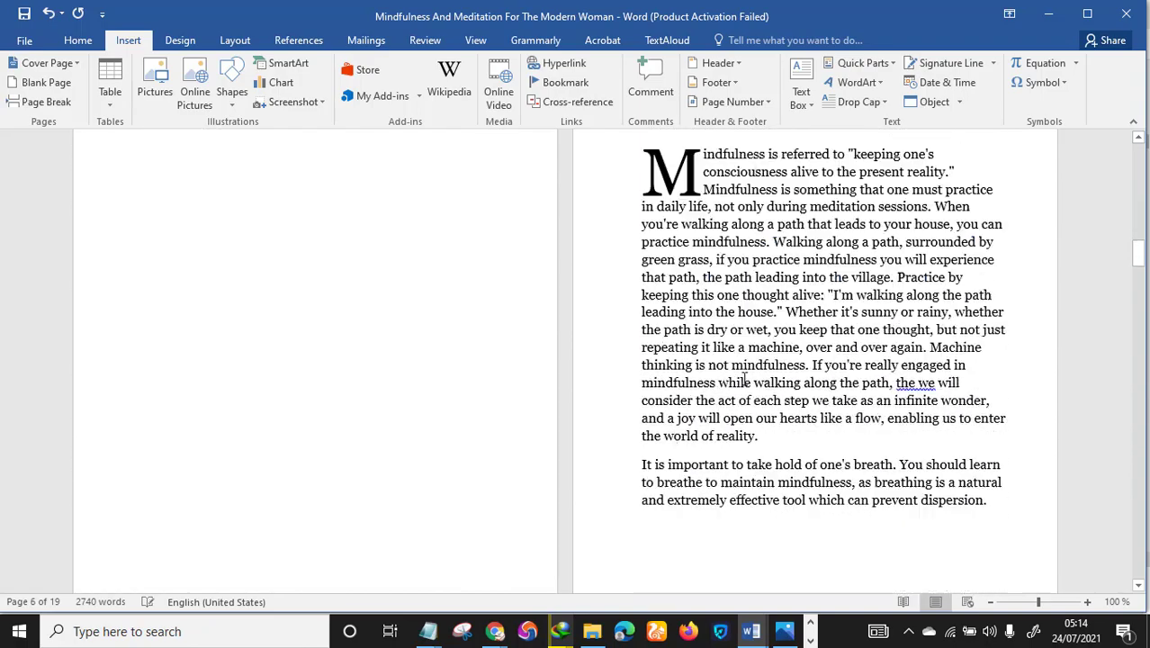
scroll(743, 380, "up", 5)
scroll(743, 369, "down", 4)
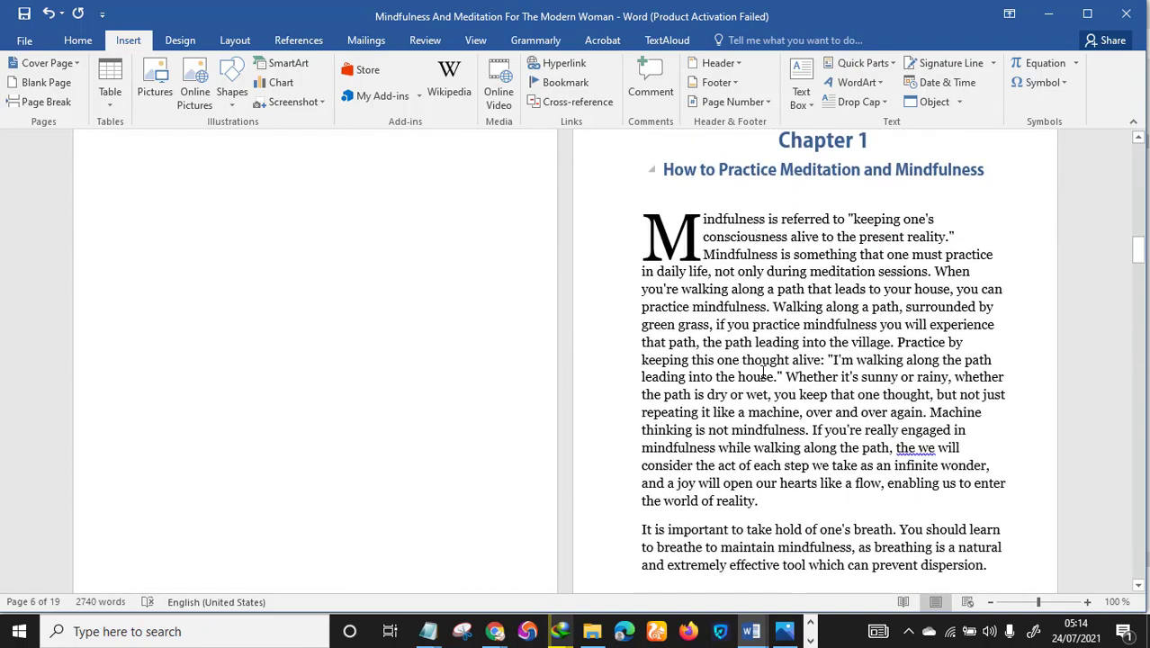
scroll(768, 346, "down", 12)
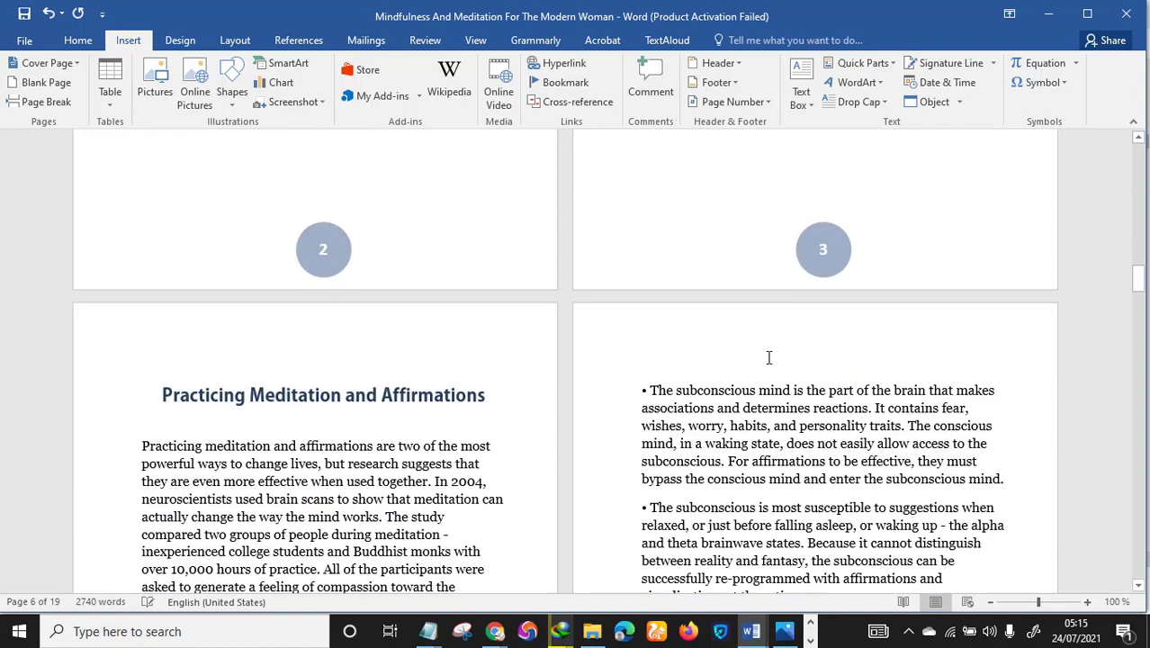
scroll(708, 346, "down", 15)
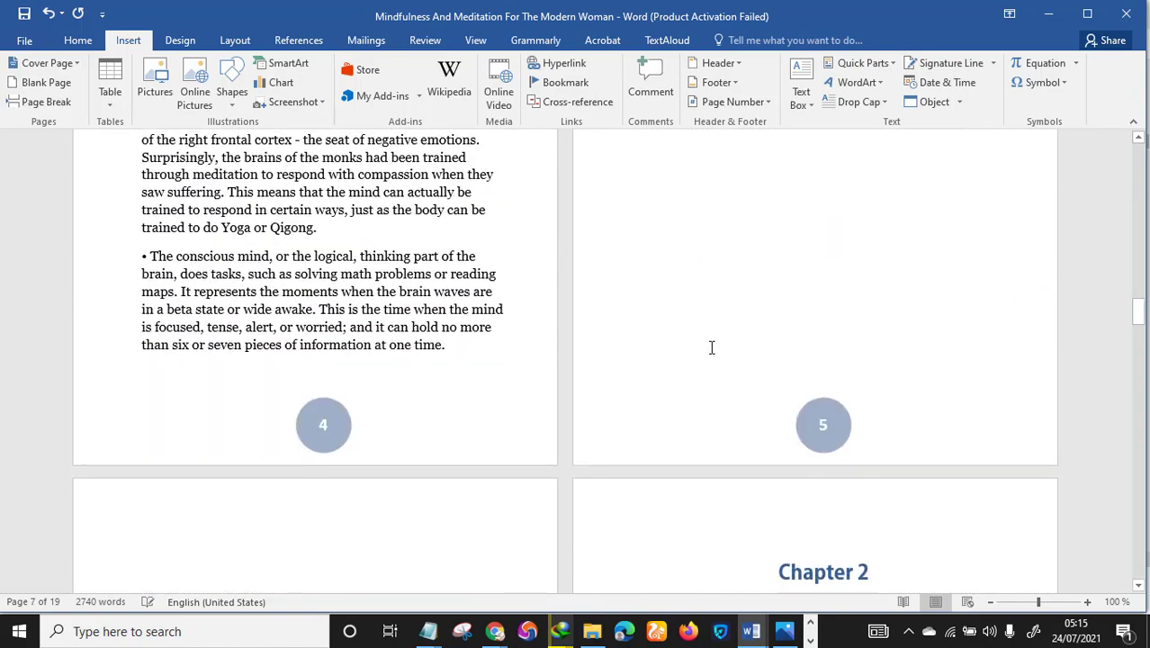
scroll(716, 342, "down", 18)
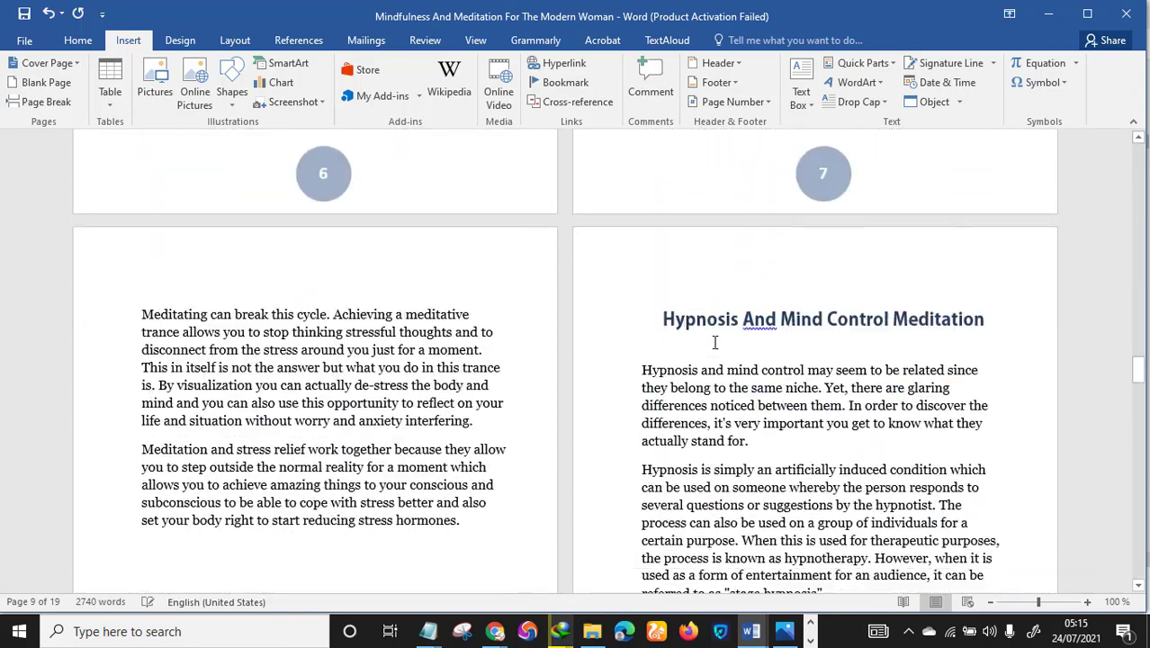
scroll(722, 348, "down", 18)
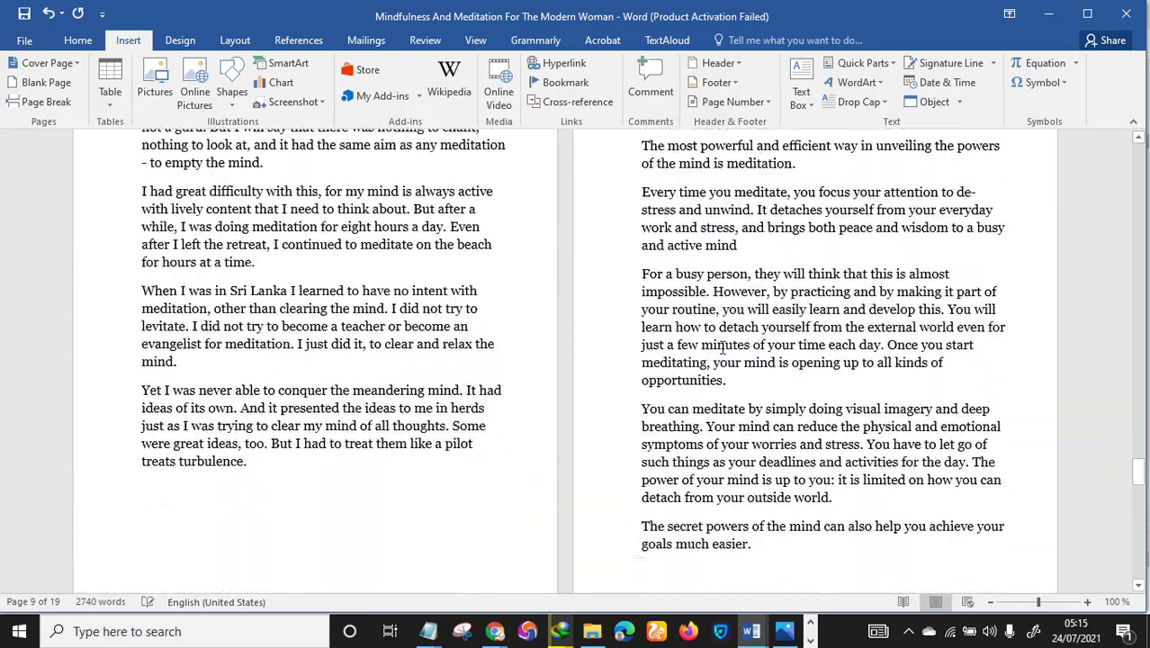
scroll(723, 346, "down", 20)
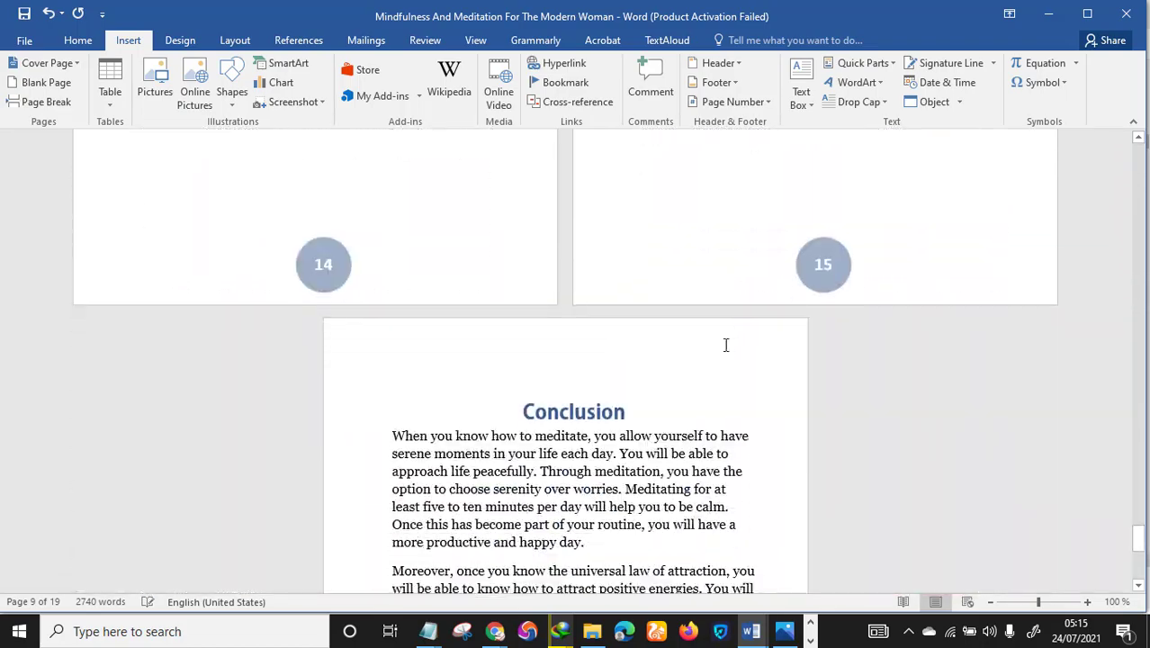
scroll(727, 340, "up", 15)
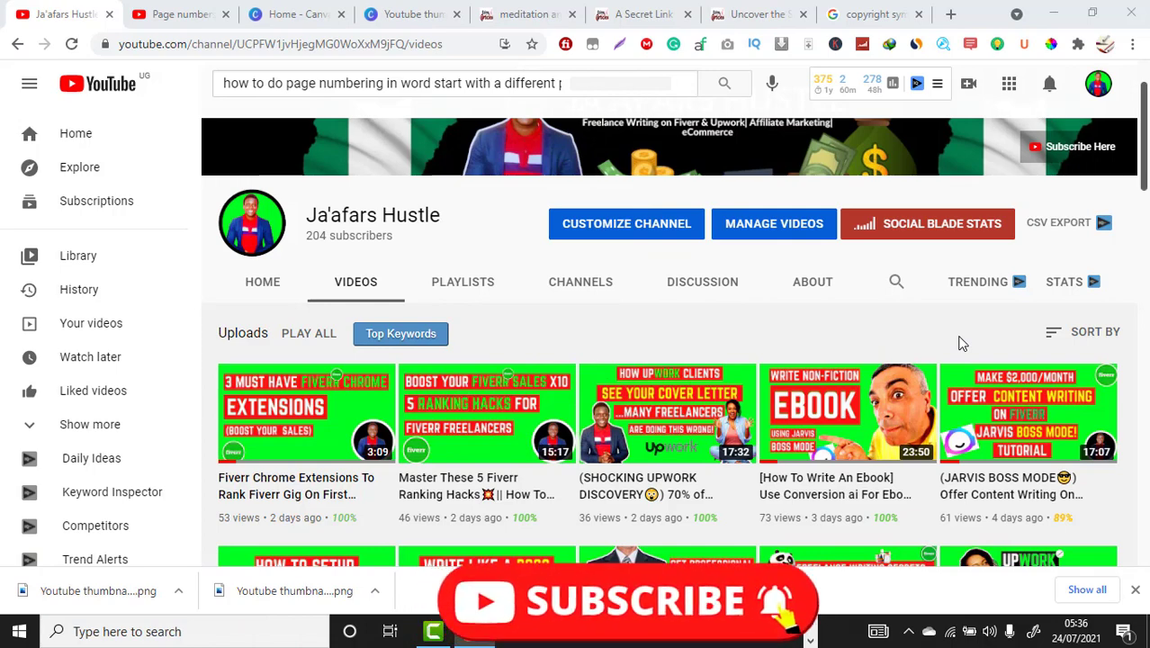
Switch to the YouTube channel page in Chrome and look through its uploaded videos
scroll(961, 345, "down", 1)
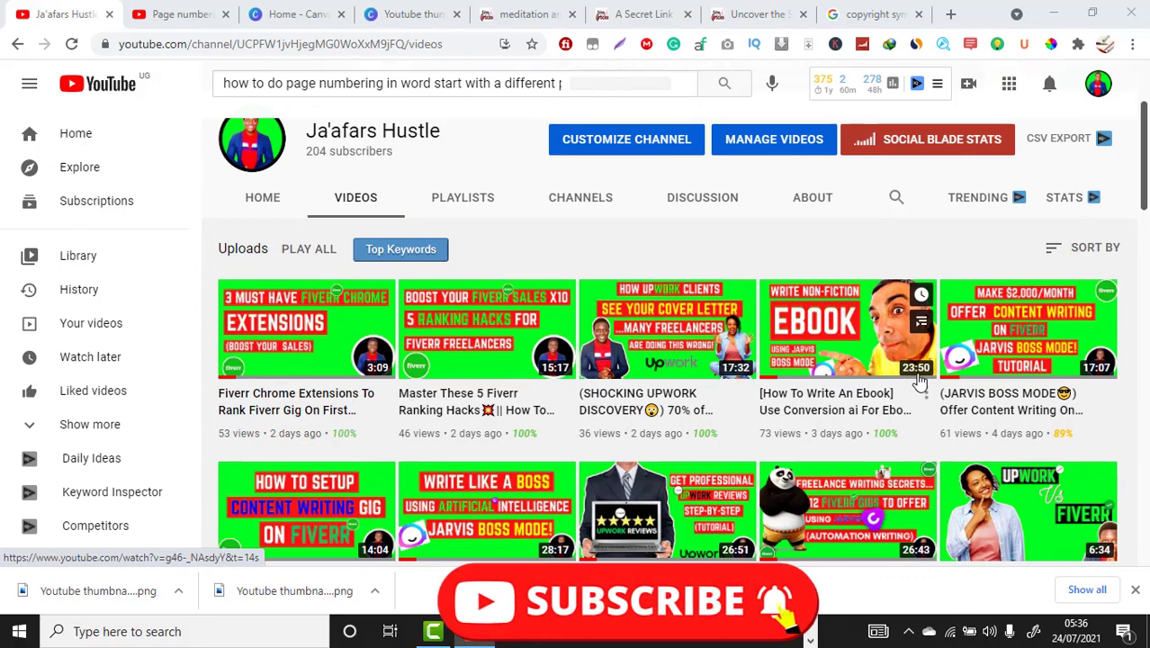
scroll(919, 383, "down", 1)
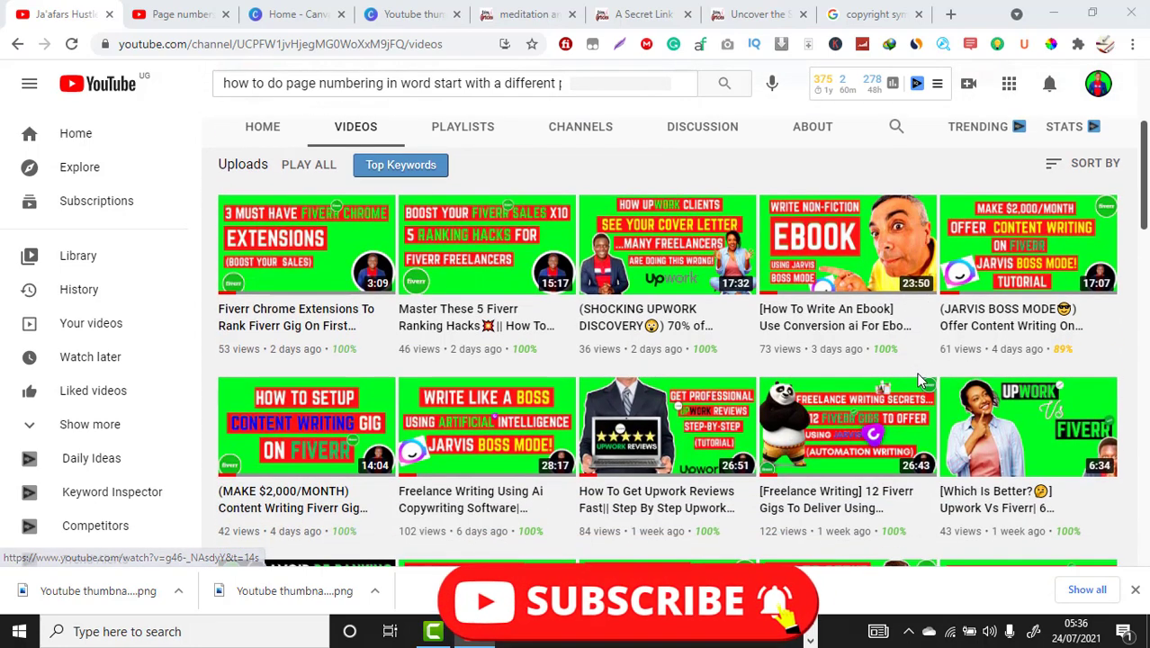
scroll(919, 383, "down", 1)
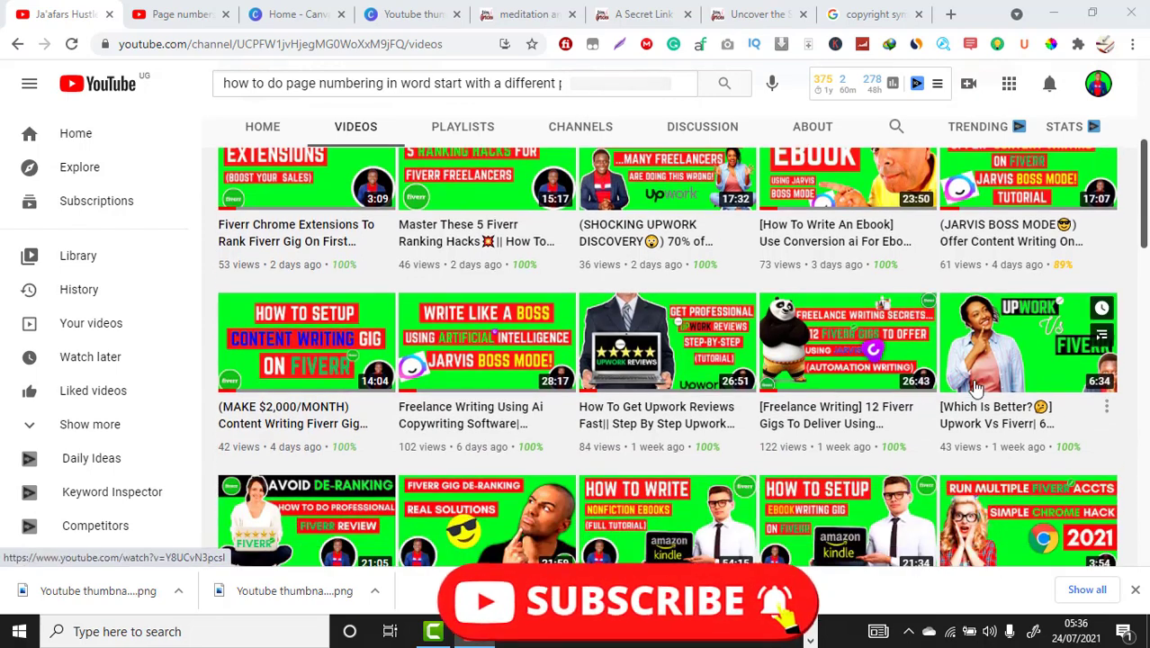
scroll(976, 387, "up", 2)
scroll(979, 386, "down", 2)
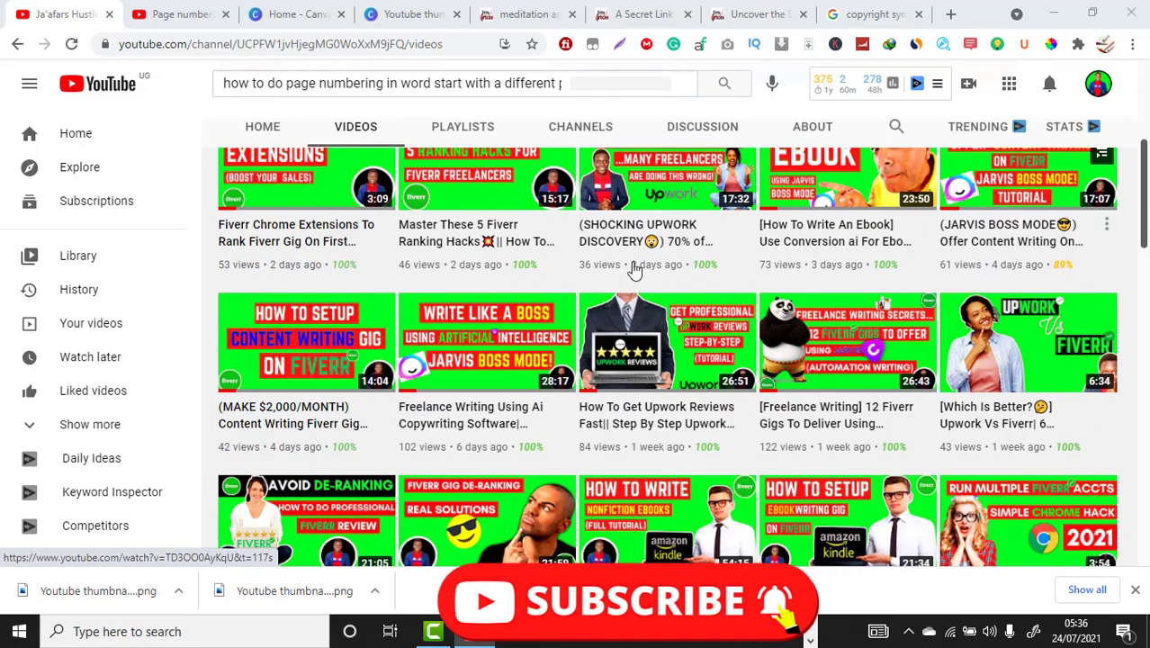
scroll(912, 204, "down", 12)
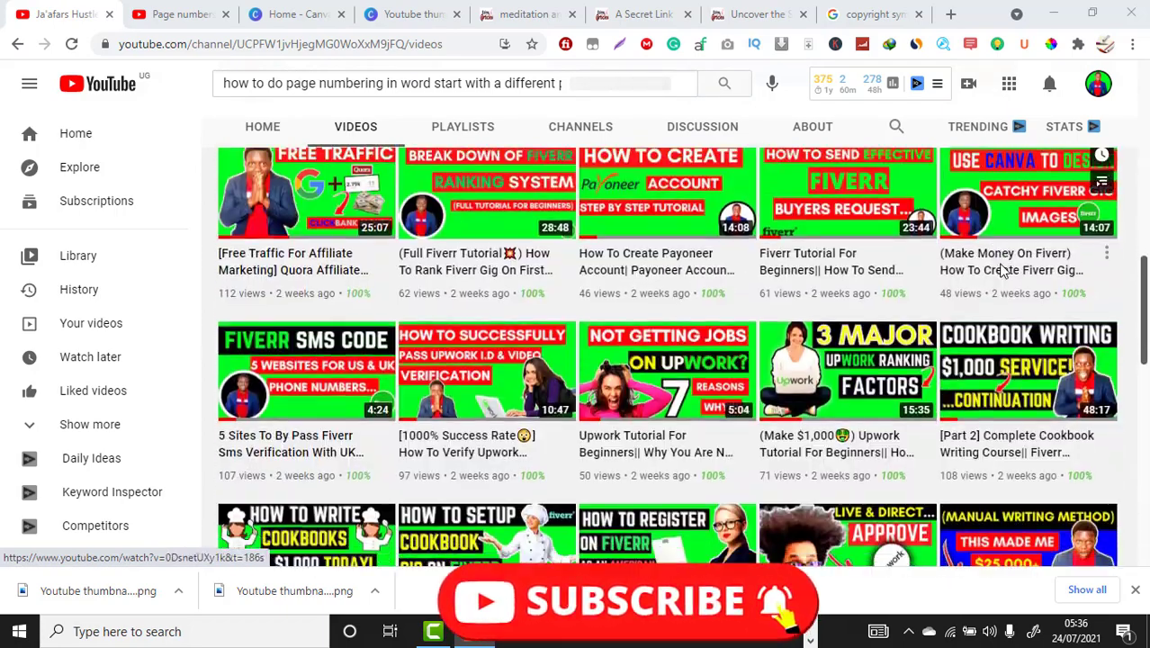
scroll(814, 322, "down", 3)
scroll(815, 322, "up", 15)
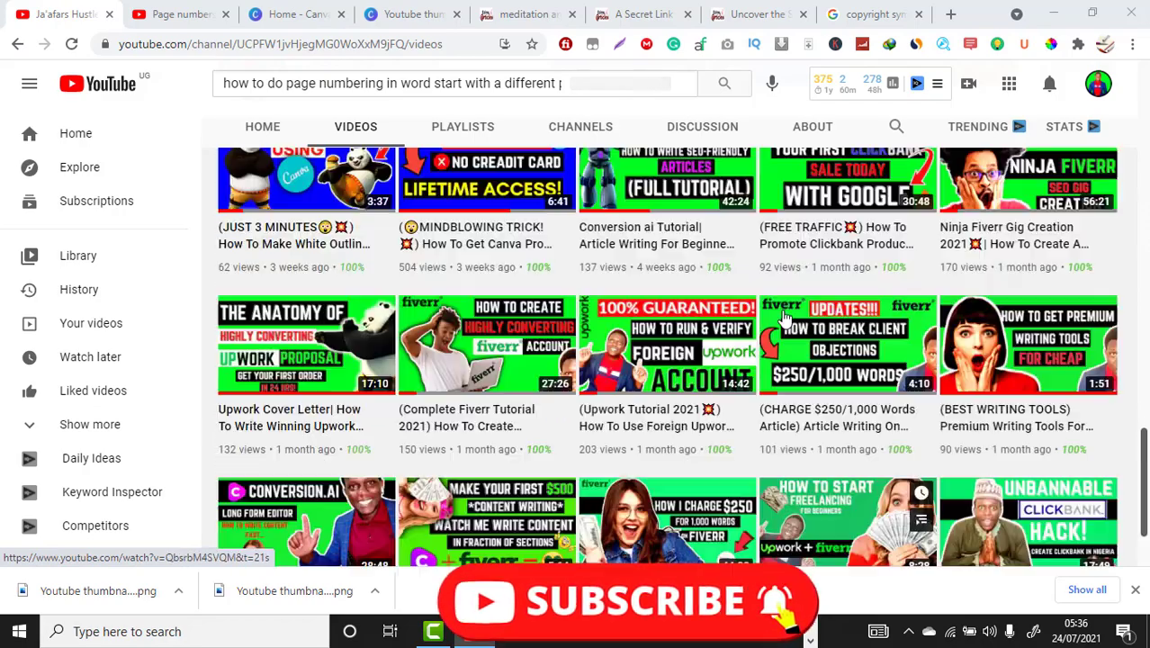
scroll(483, 295, "up", 3)
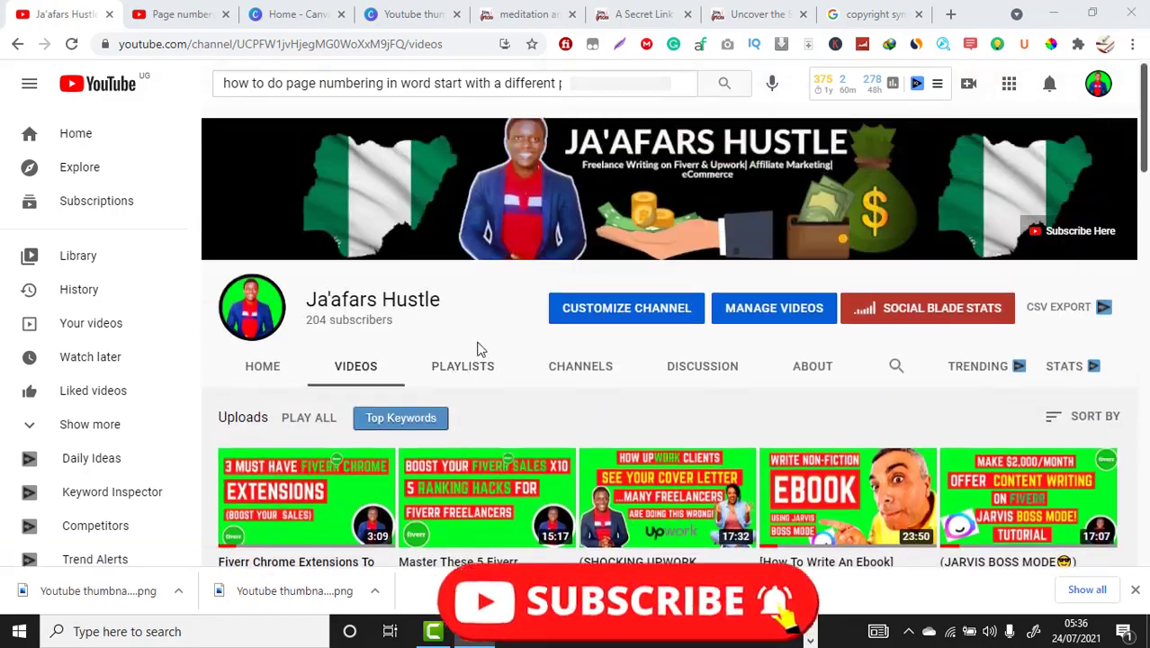
Show the YouTube channel's created playlists and look through them
left_click(483, 366)
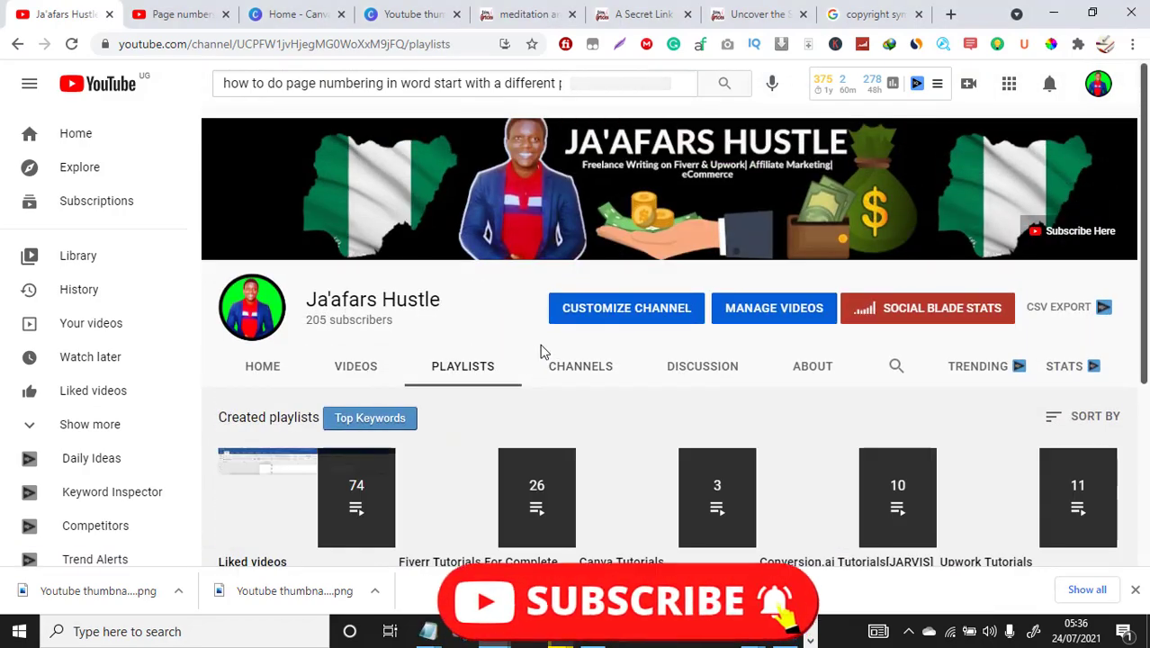
scroll(545, 347, "down", 3)
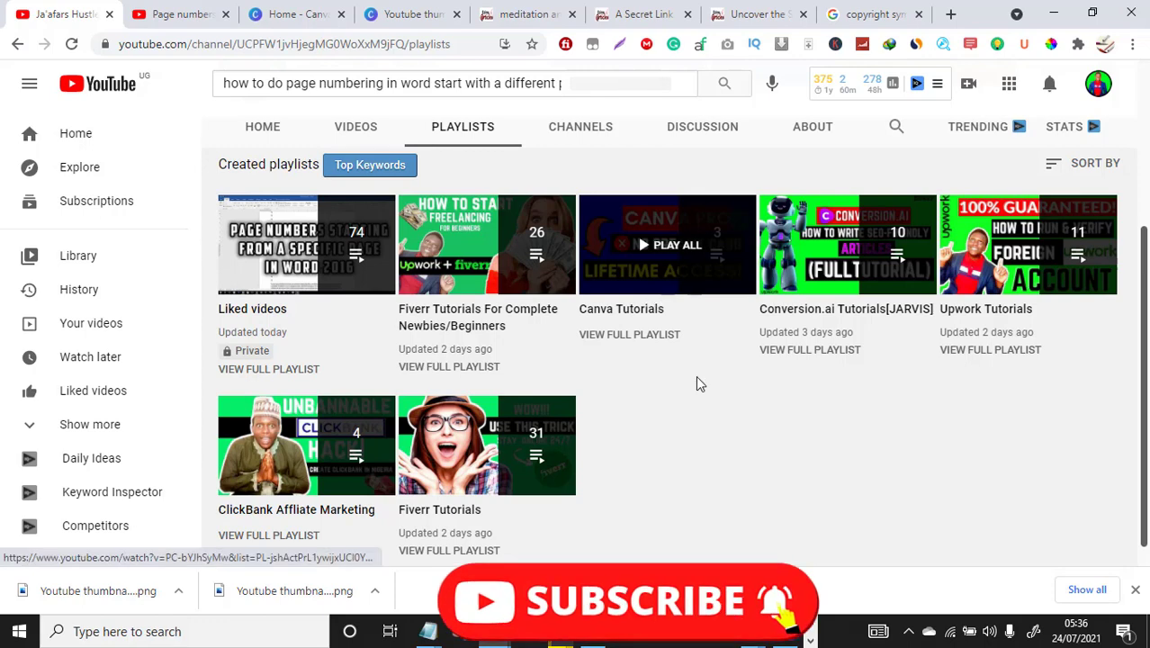
scroll(733, 472, "up", 2)
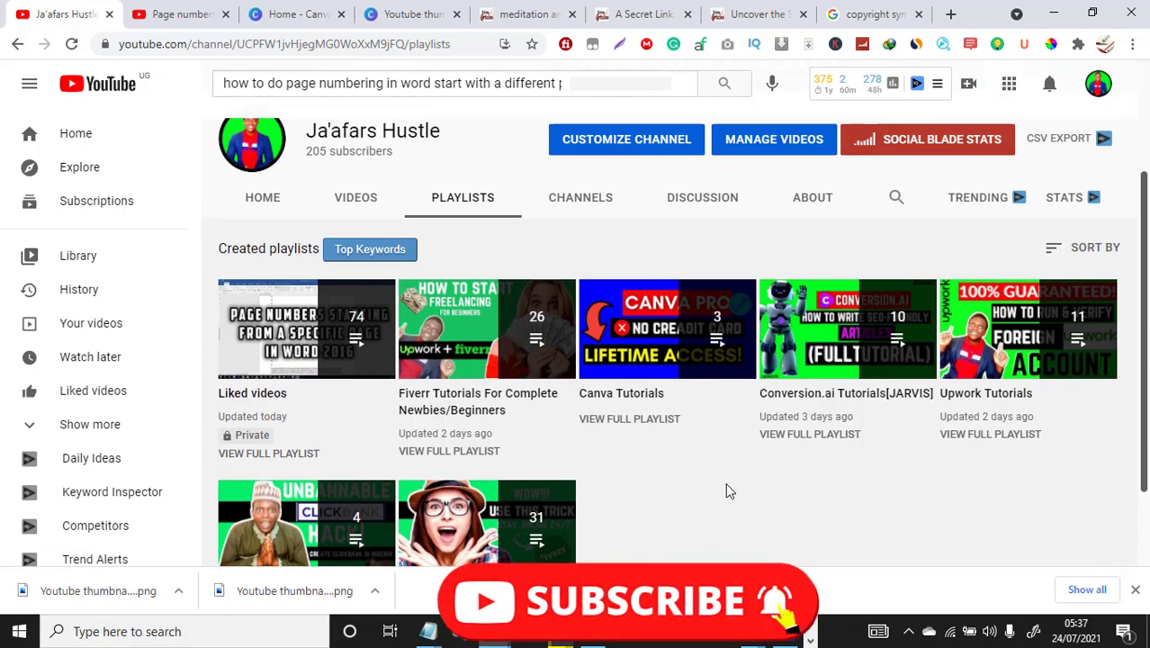